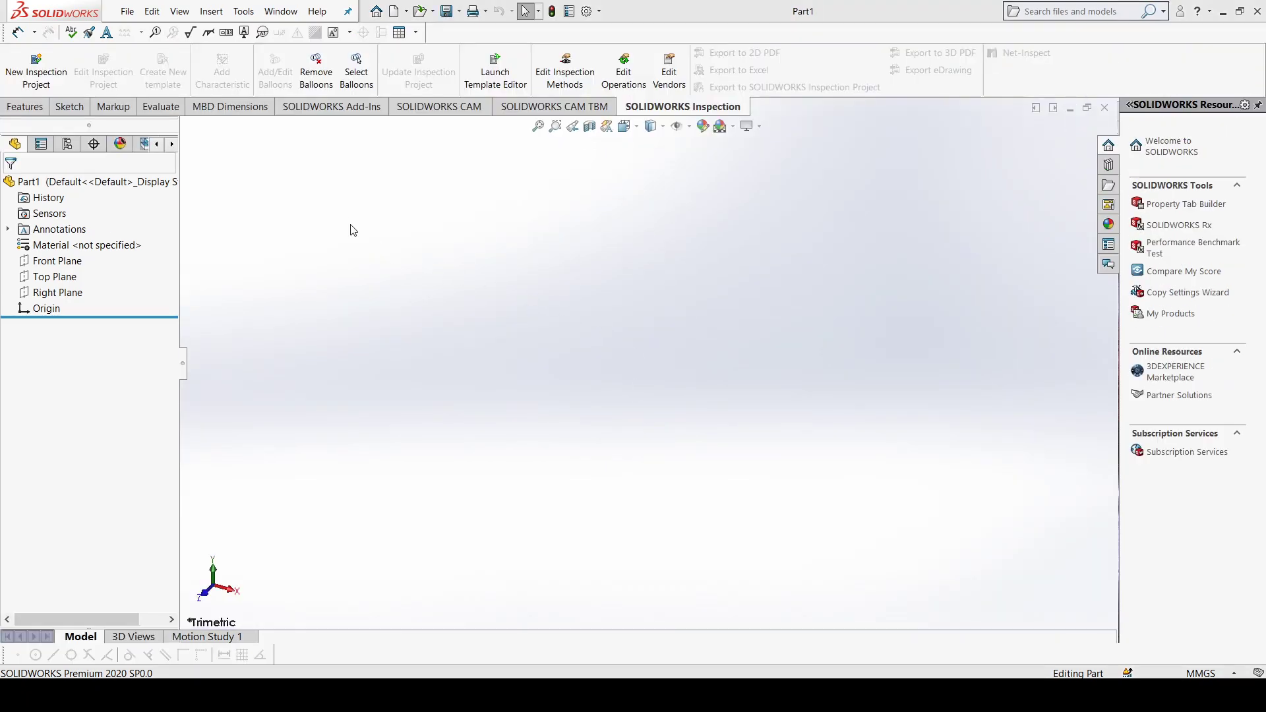
# Step: Select the Front Plane as the sketch plane and orient the view normal to it
pyautogui.click(63, 111)
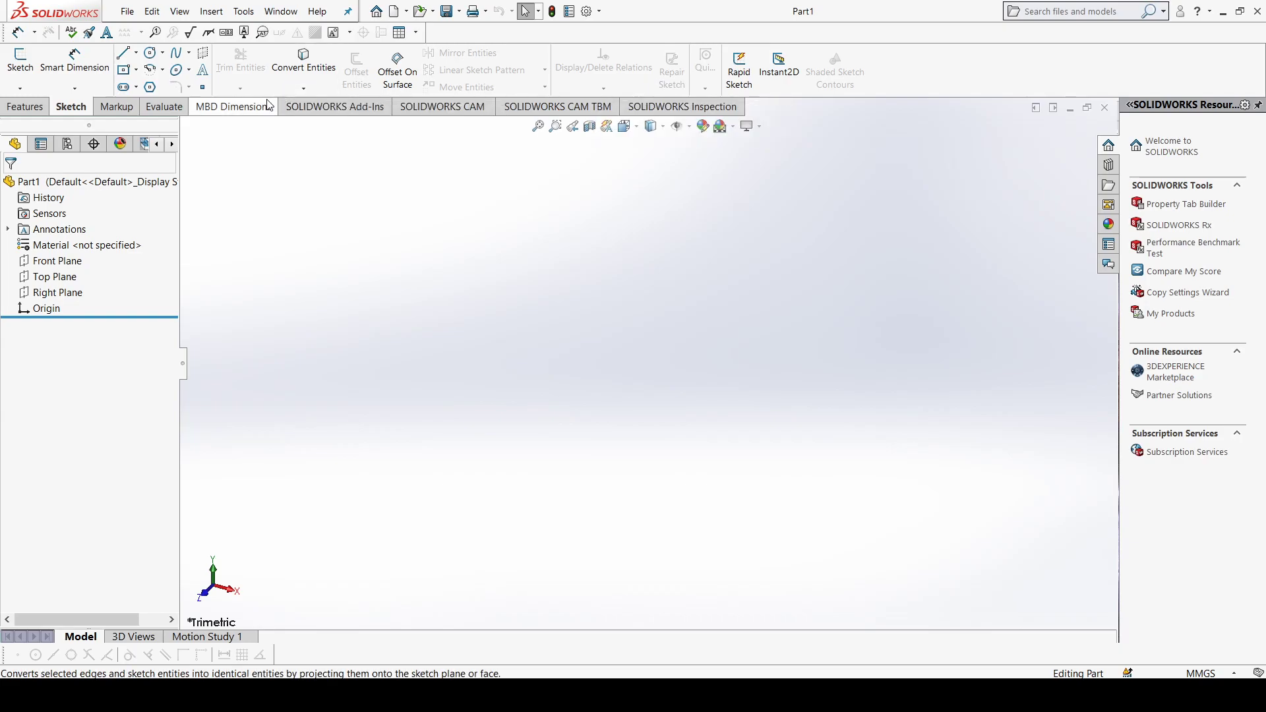
pyautogui.click(38, 108)
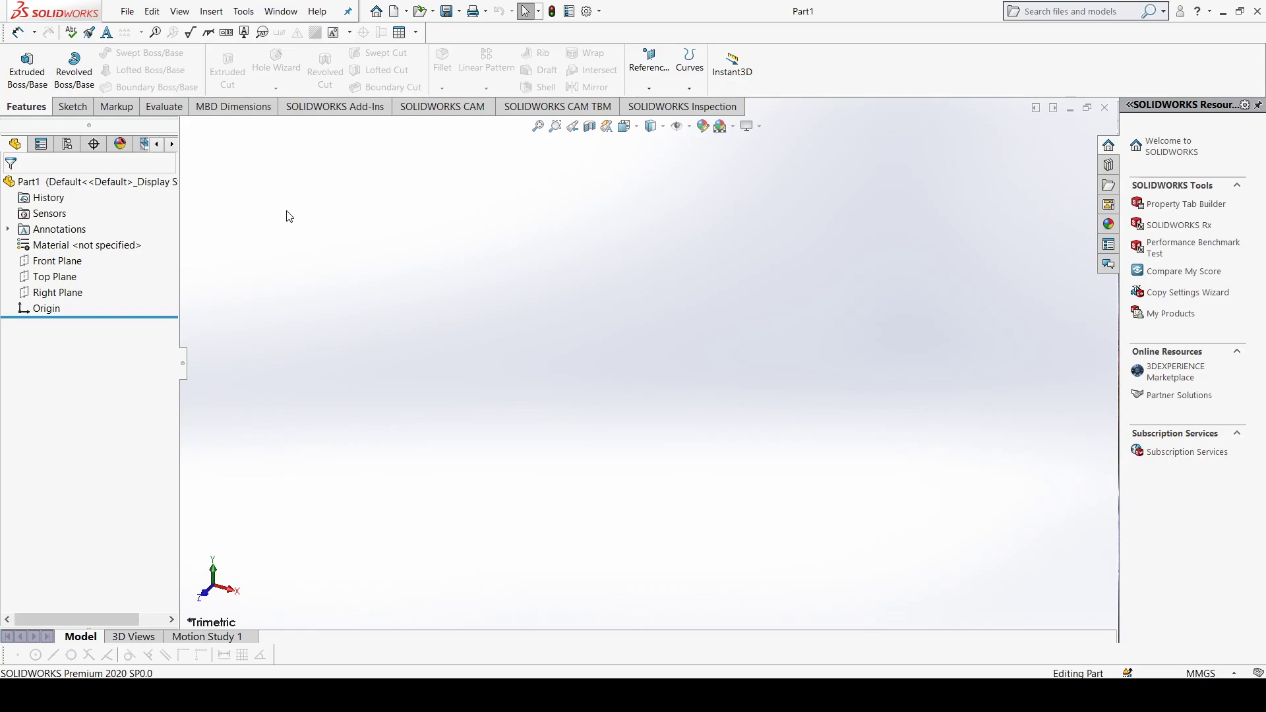
pyautogui.click(63, 263)
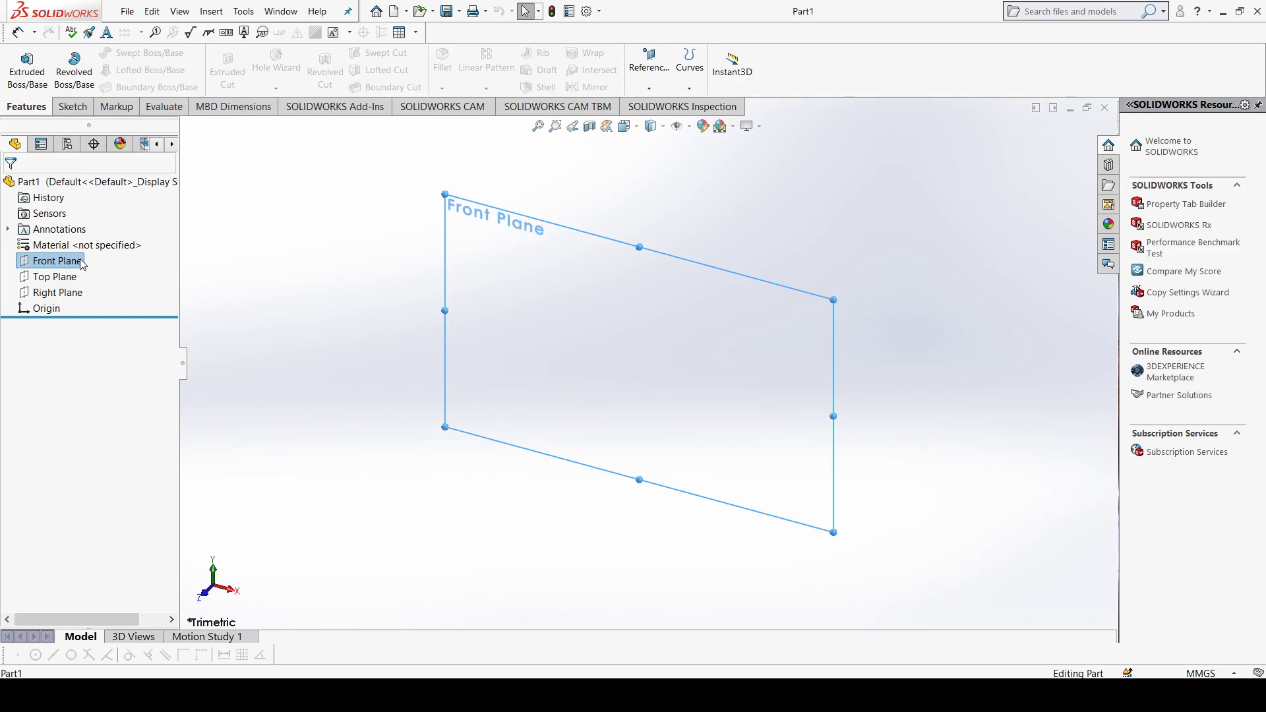
pyautogui.click(58, 261)
pyautogui.hotkey('ctrl', '8')
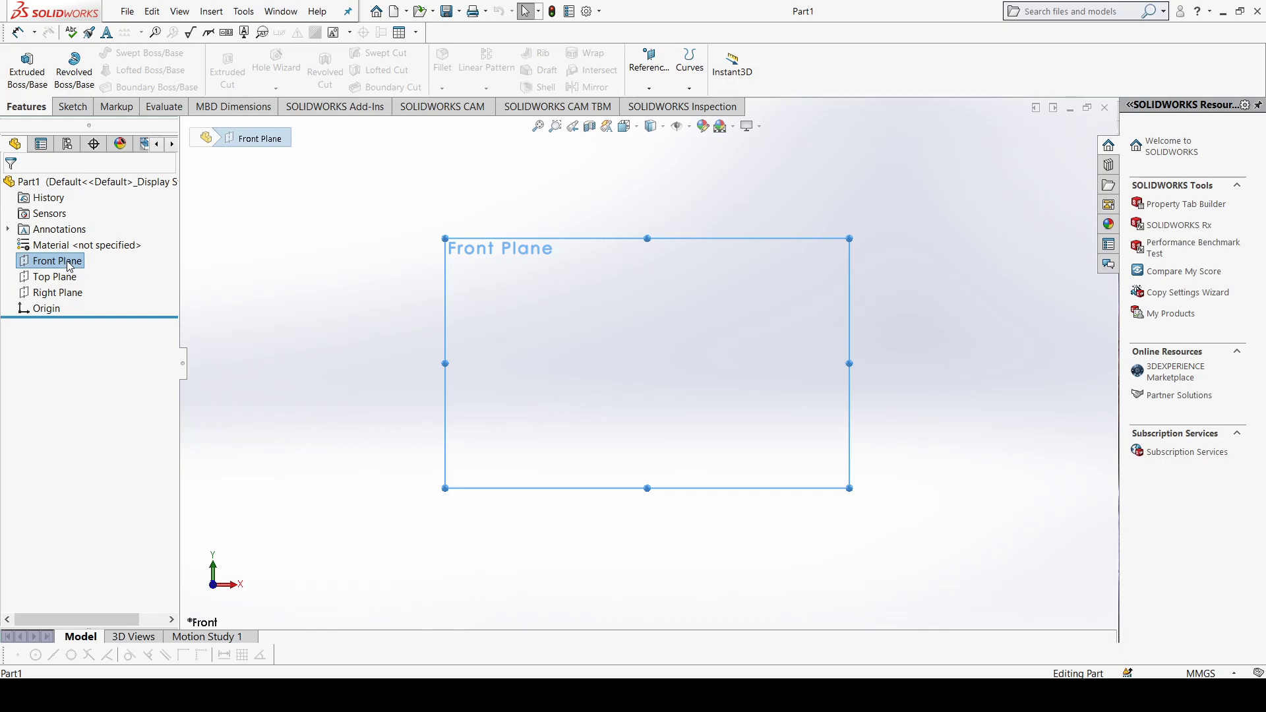
pyautogui.rightClick(68, 264)
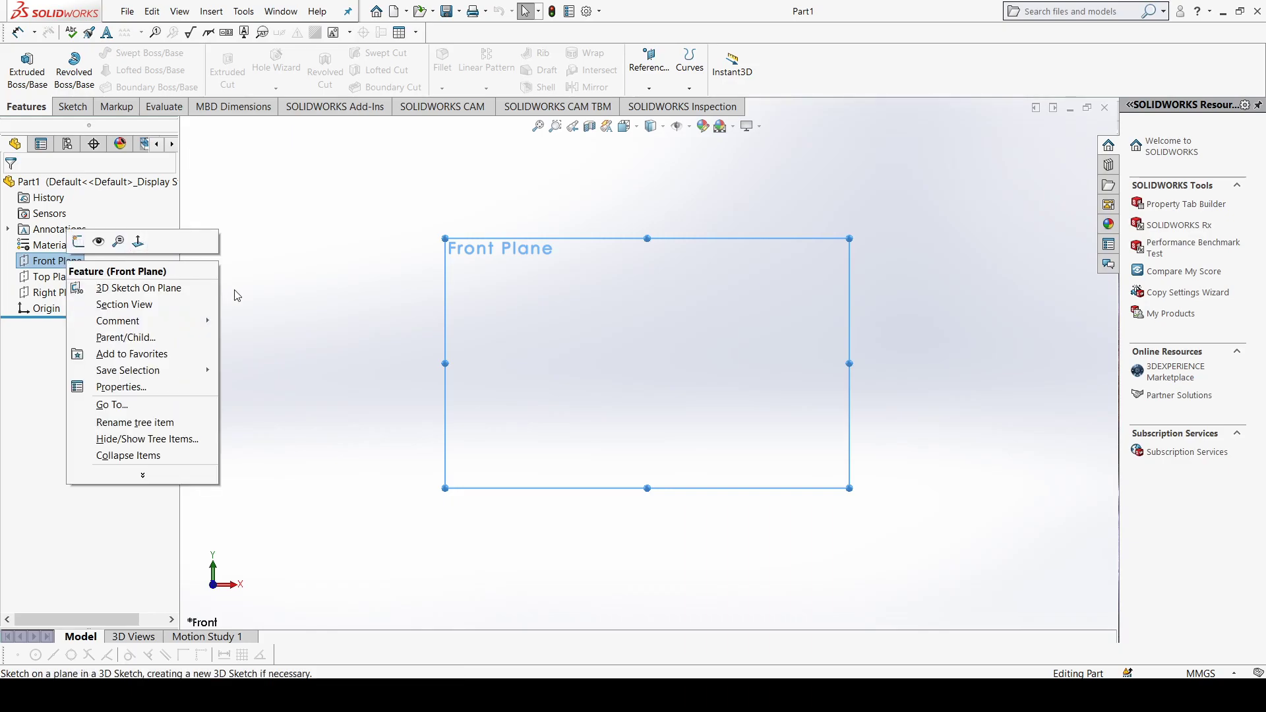
pyautogui.click(324, 323)
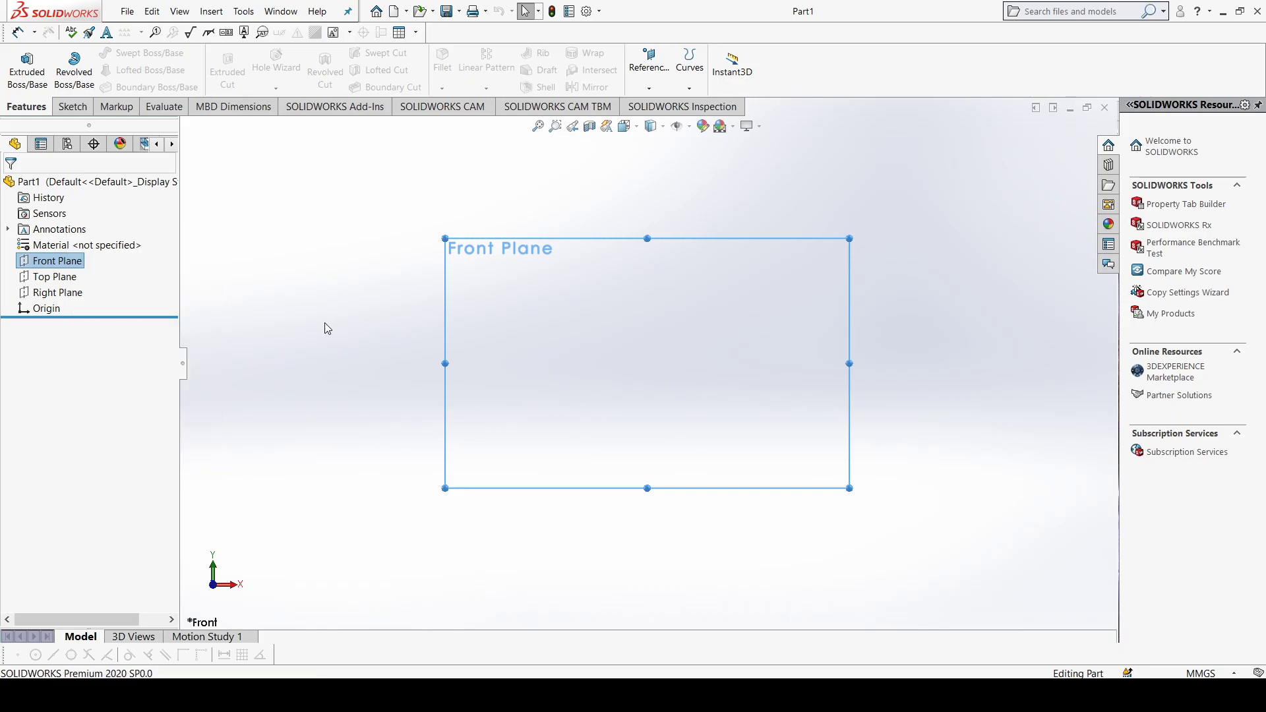
pyautogui.click(325, 323)
pyautogui.click(77, 266)
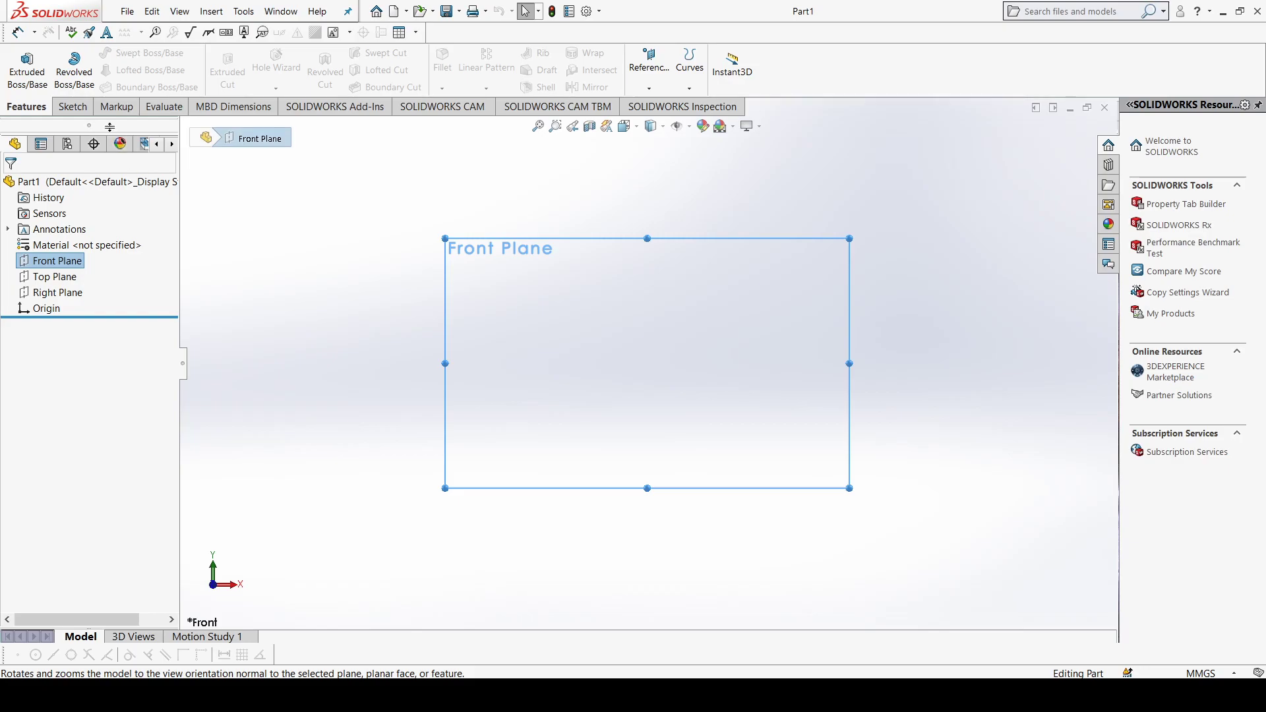
# Step: Sketch a center rectangle about 138 mm wide on the Front Plane, centred on the origin
pyautogui.click(72, 106)
pyautogui.click(123, 69)
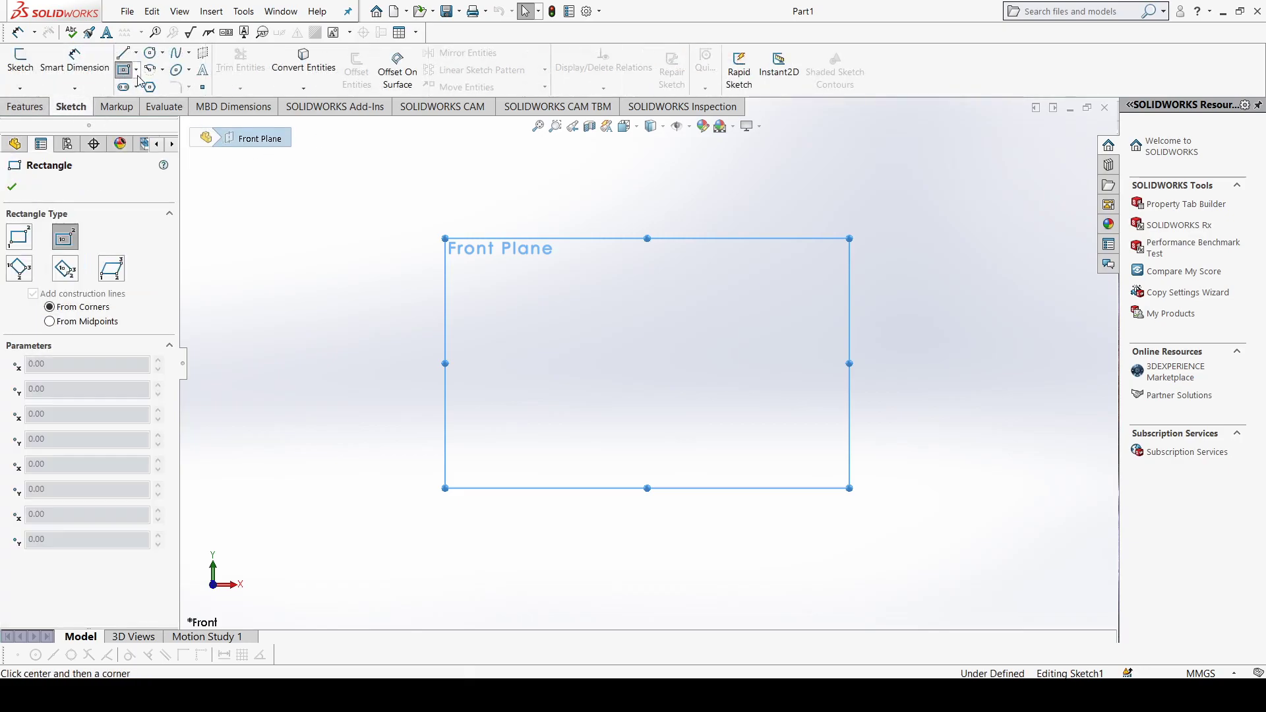
pyautogui.click(136, 70)
pyautogui.click(155, 105)
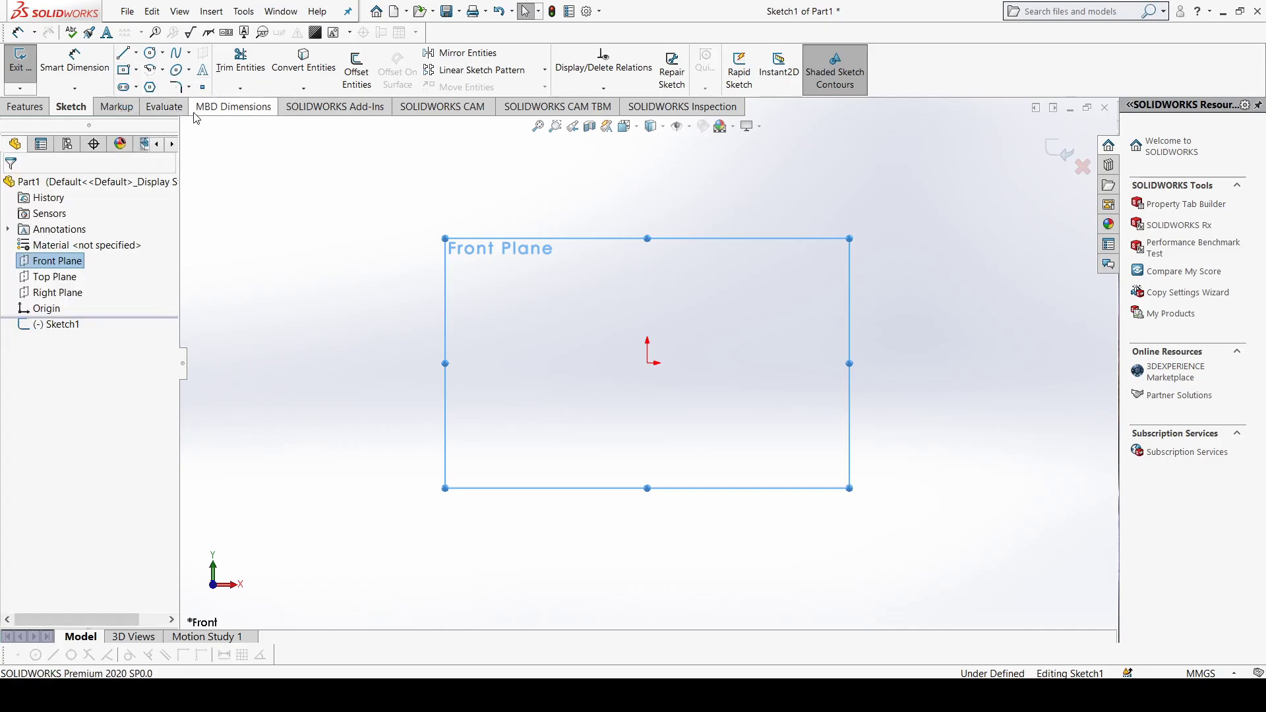
pyautogui.click(136, 70)
pyautogui.click(148, 105)
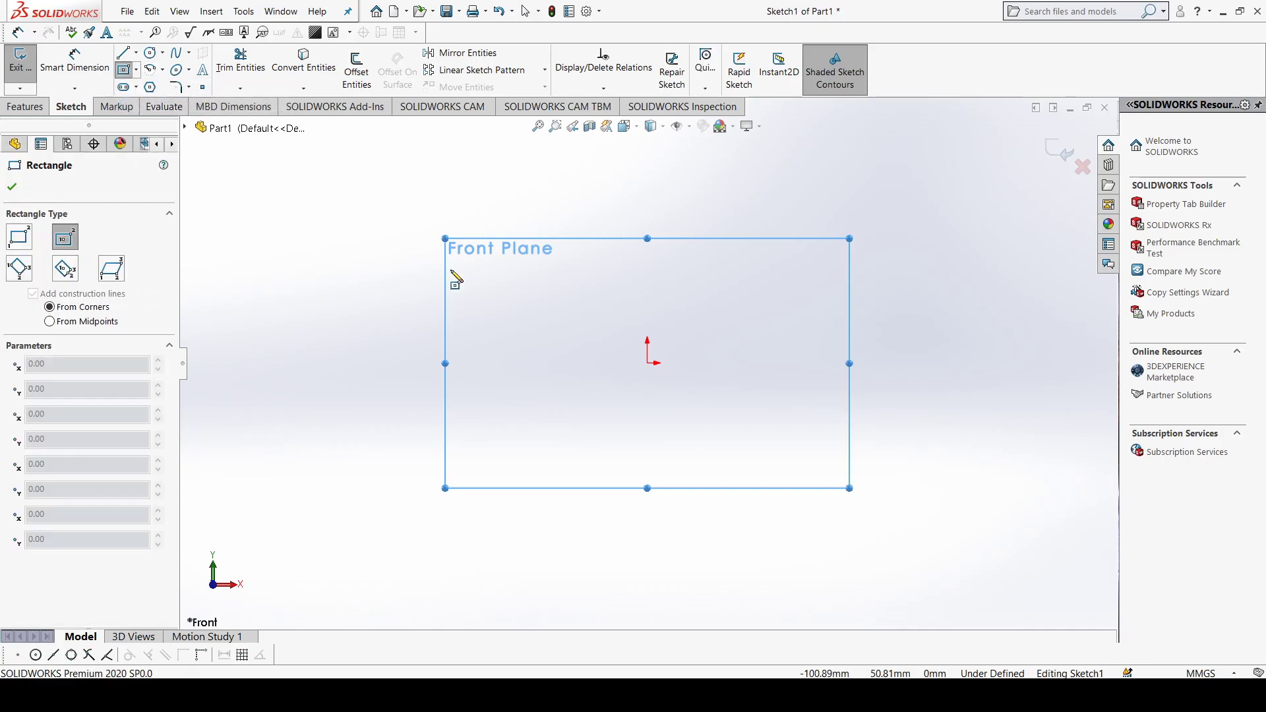
pyautogui.click(647, 362)
pyautogui.click(804, 473)
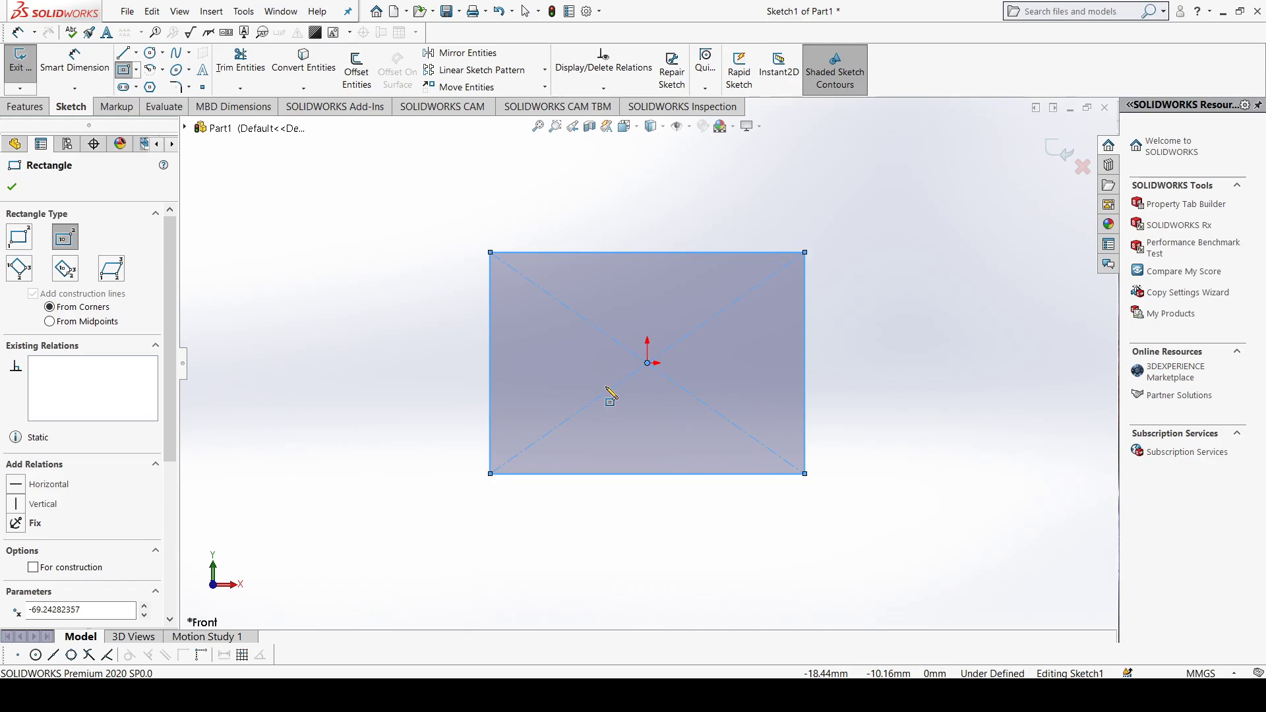
pyautogui.click(12, 187)
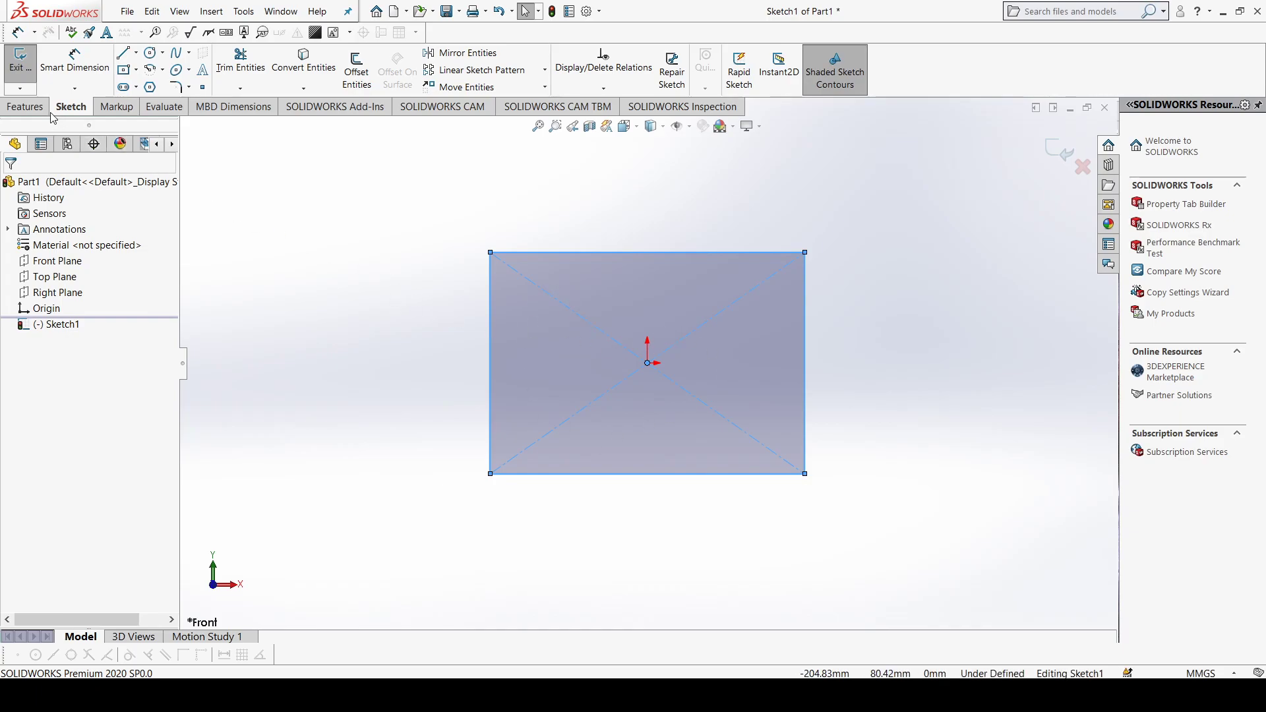
# Step: Start a blind Extruded Boss/Base from the rectangle and try different depths, ending at 30 mm
pyautogui.click(27, 108)
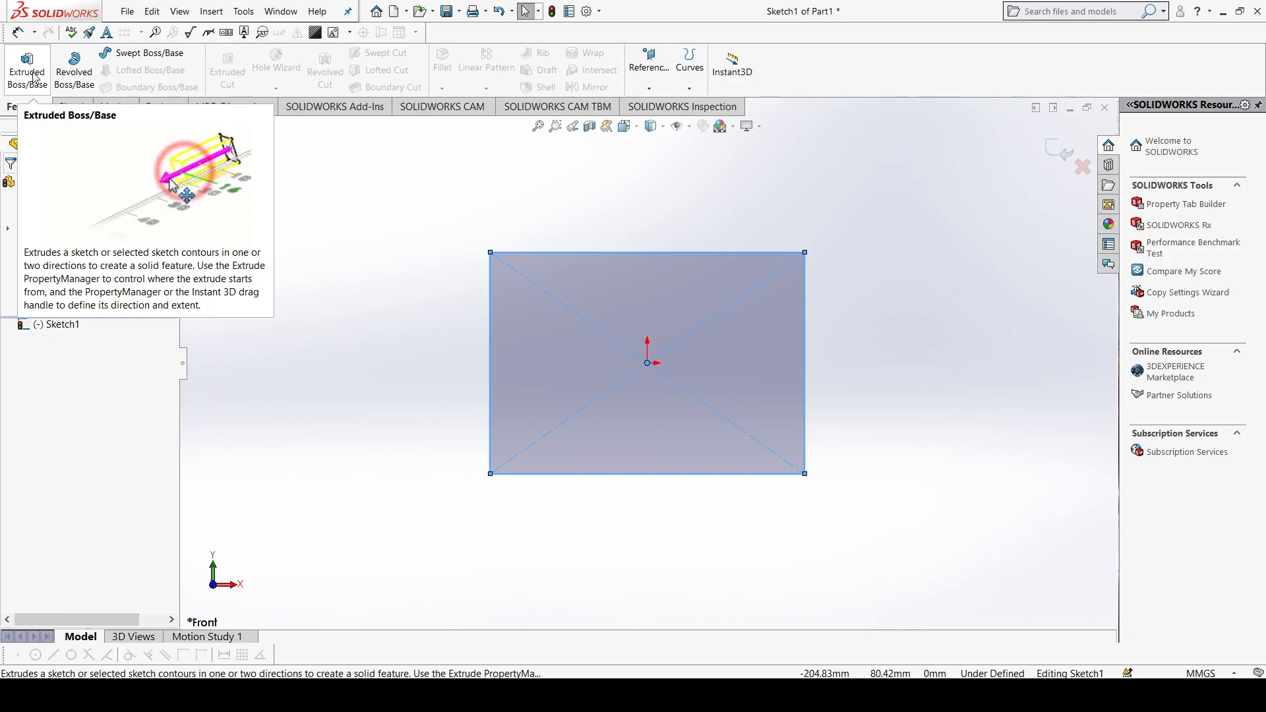
pyautogui.click(34, 77)
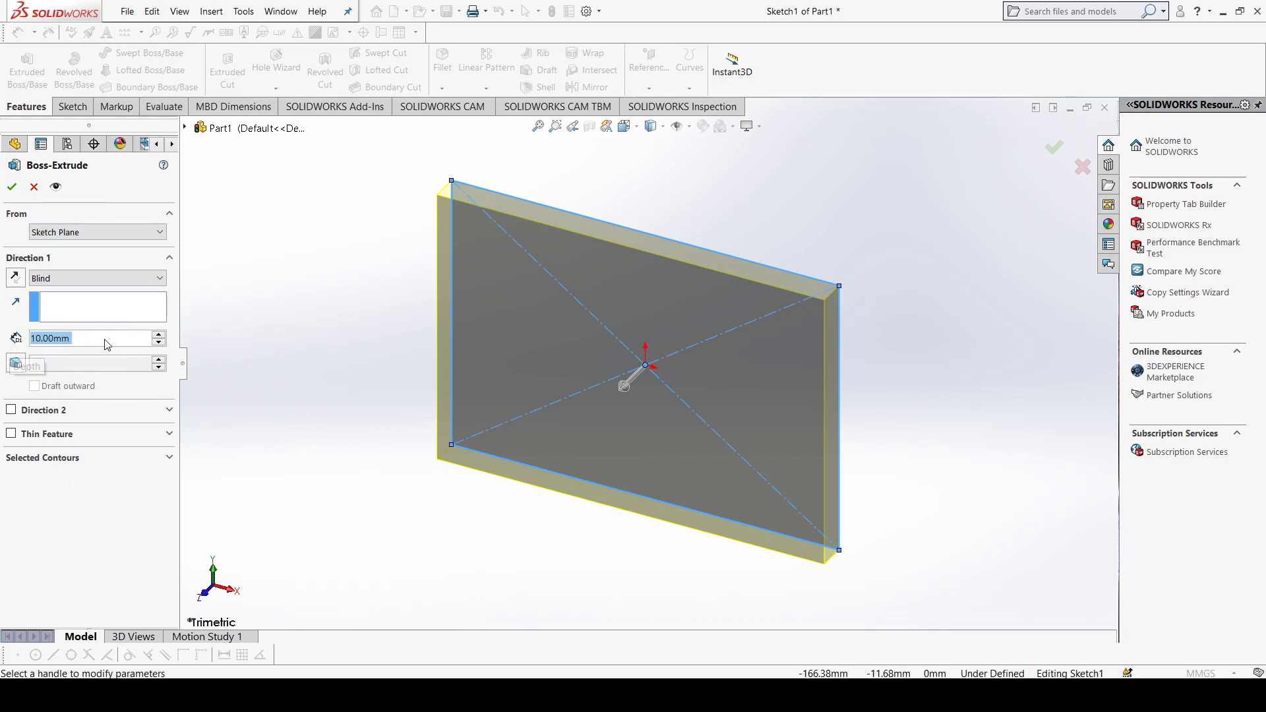
pyautogui.click(158, 335)
pyautogui.click(158, 335)
pyautogui.click(158, 336)
pyautogui.click(158, 336)
pyautogui.click(158, 335)
pyautogui.click(159, 335)
pyautogui.click(158, 335)
pyautogui.click(158, 335)
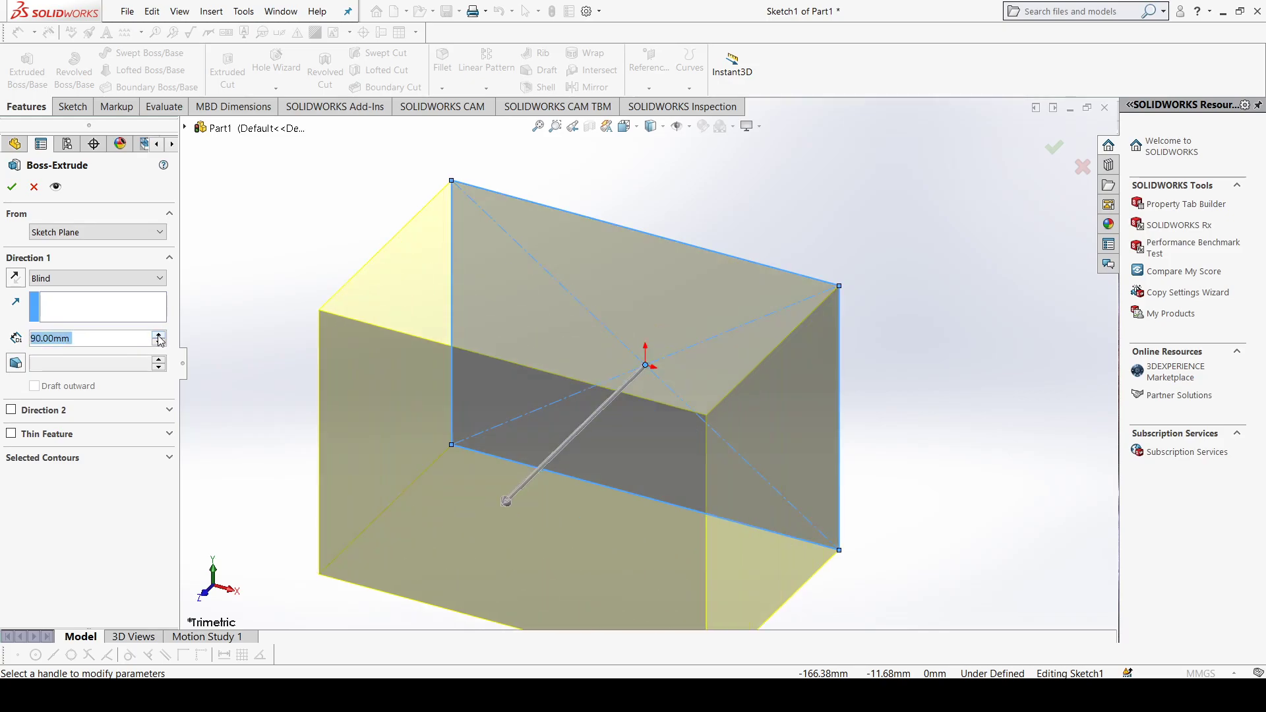
pyautogui.click(158, 335)
pyautogui.click(158, 335)
pyautogui.click(159, 343)
pyautogui.click(158, 343)
pyautogui.click(159, 343)
pyautogui.click(158, 343)
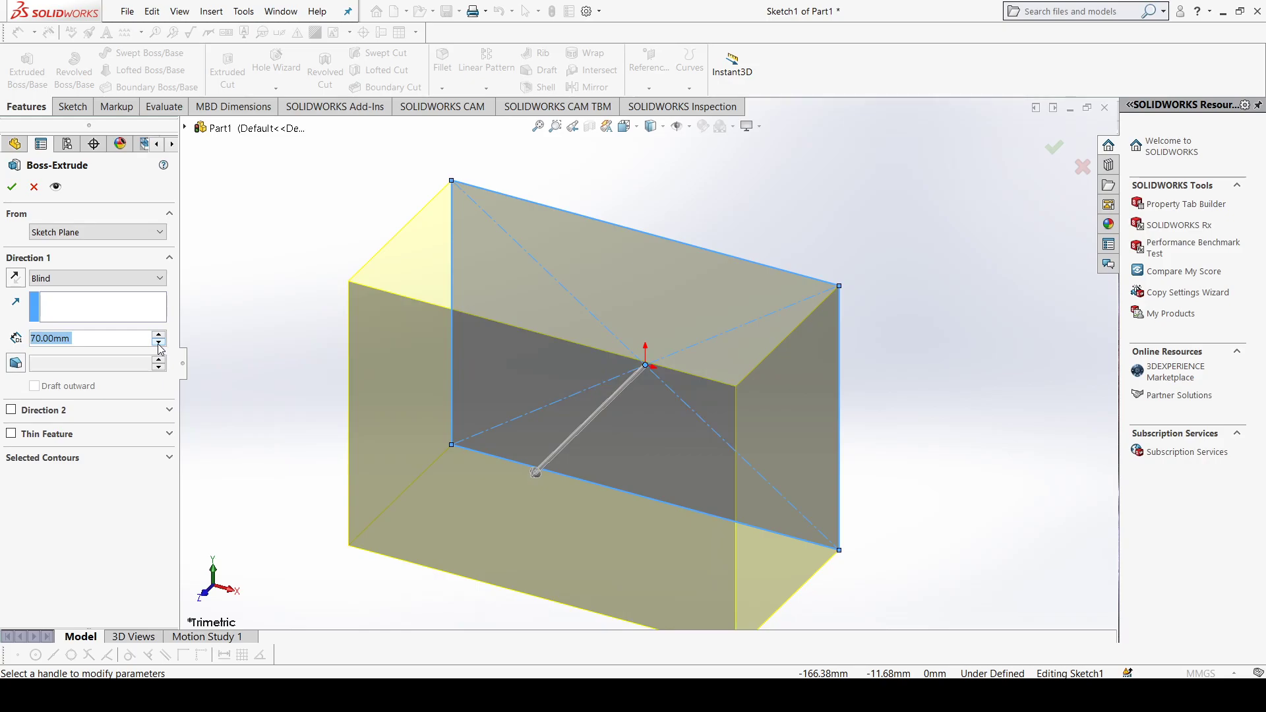
pyautogui.click(158, 342)
pyautogui.click(158, 343)
pyautogui.click(158, 343)
pyautogui.click(158, 343)
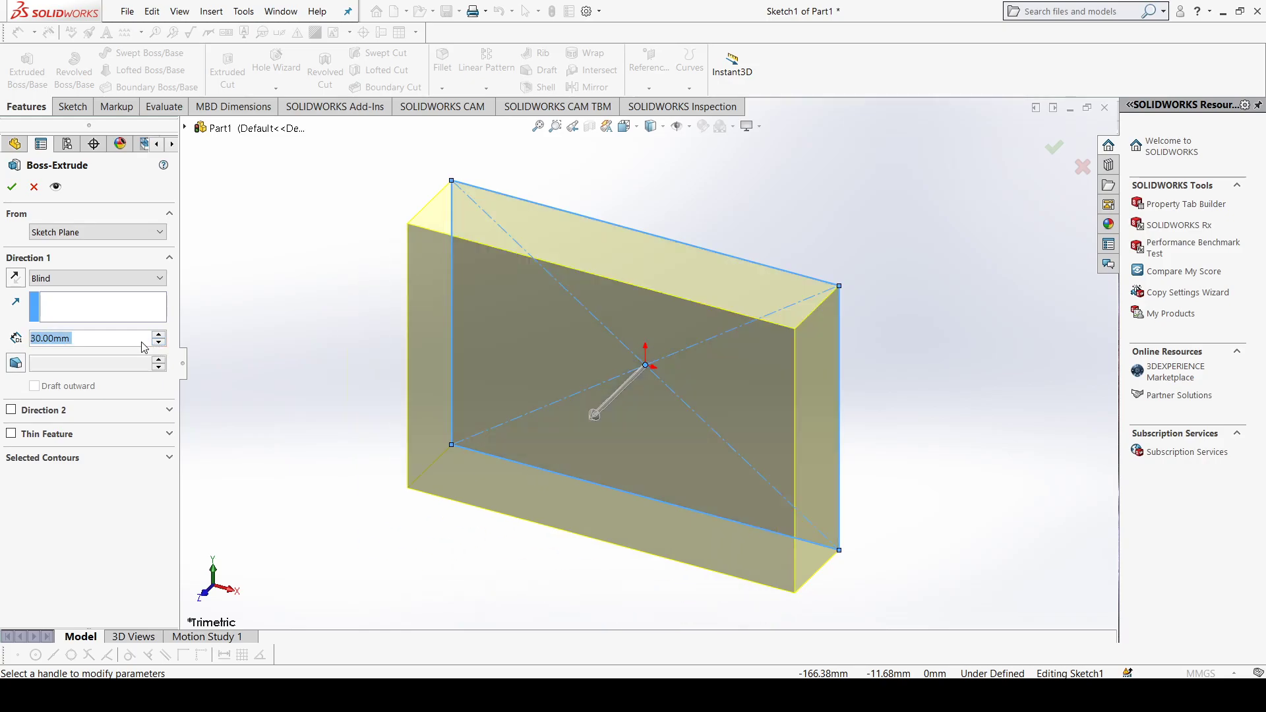
# Step: Set the extrusion depth to 50 mm and finish the boss
pyautogui.click(103, 340)
pyautogui.doubleClick(102, 339)
pyautogui.write('50')
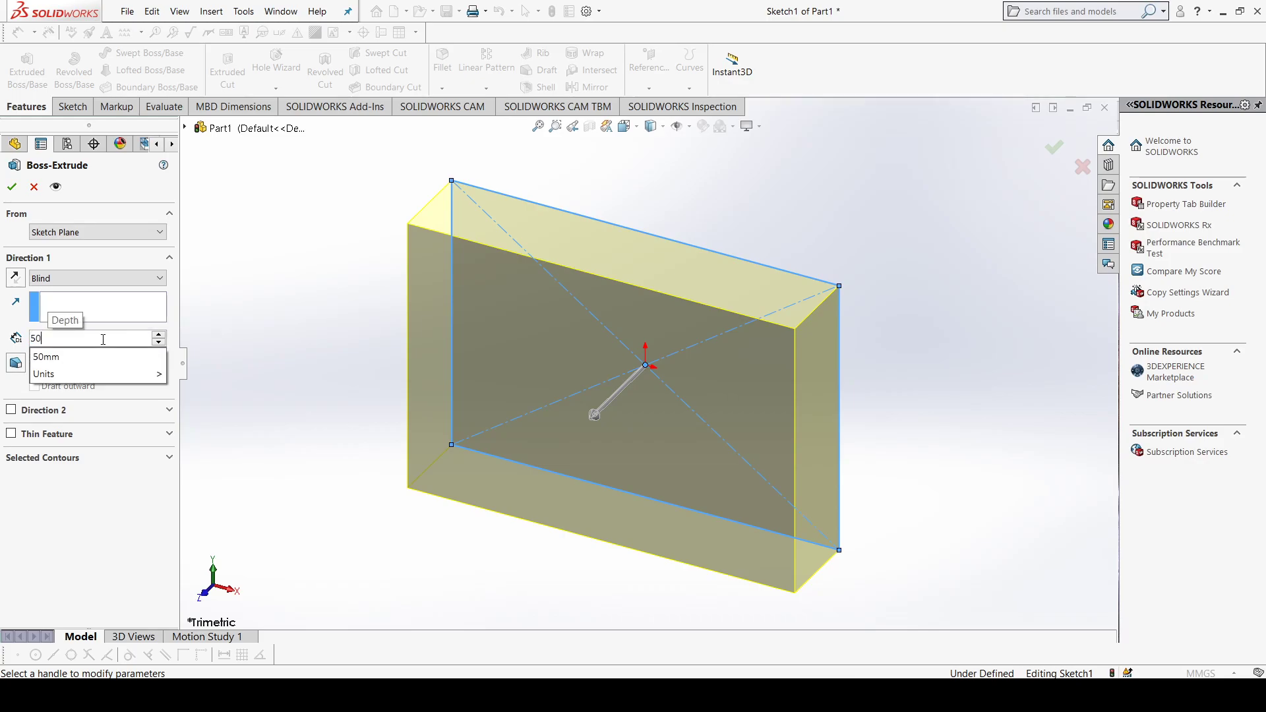
pyautogui.press('Return')
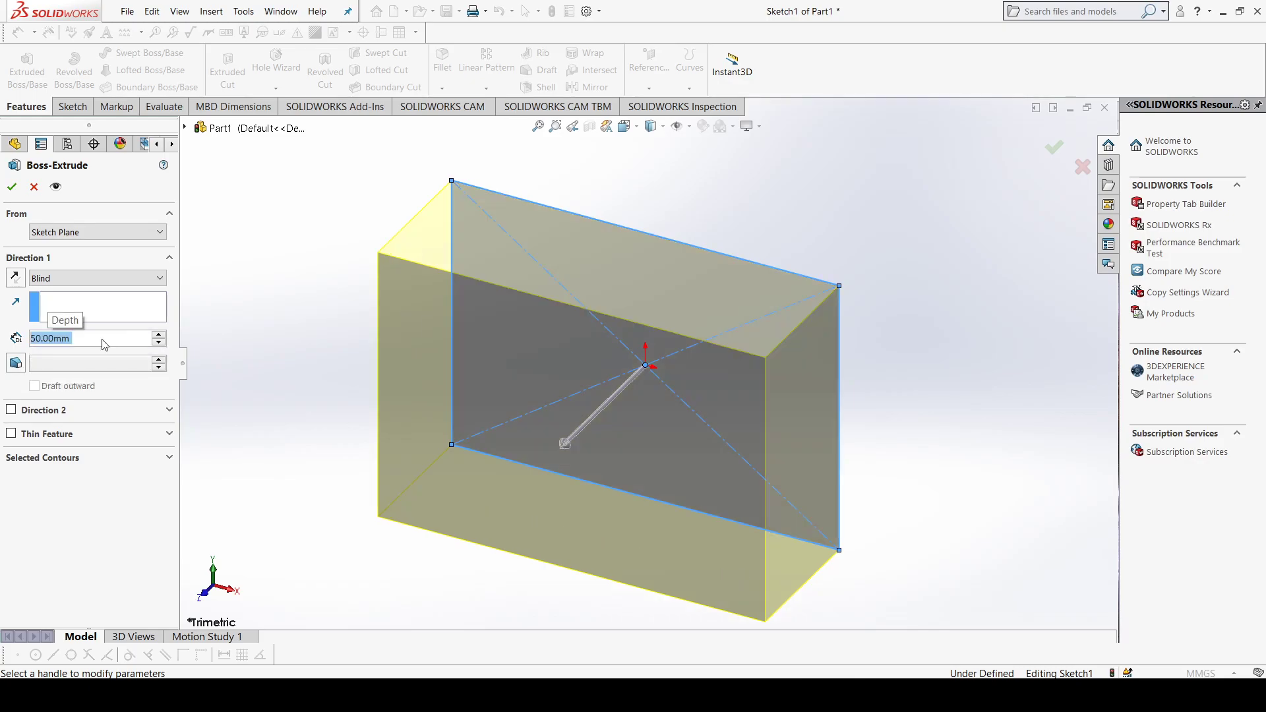
pyautogui.click(13, 189)
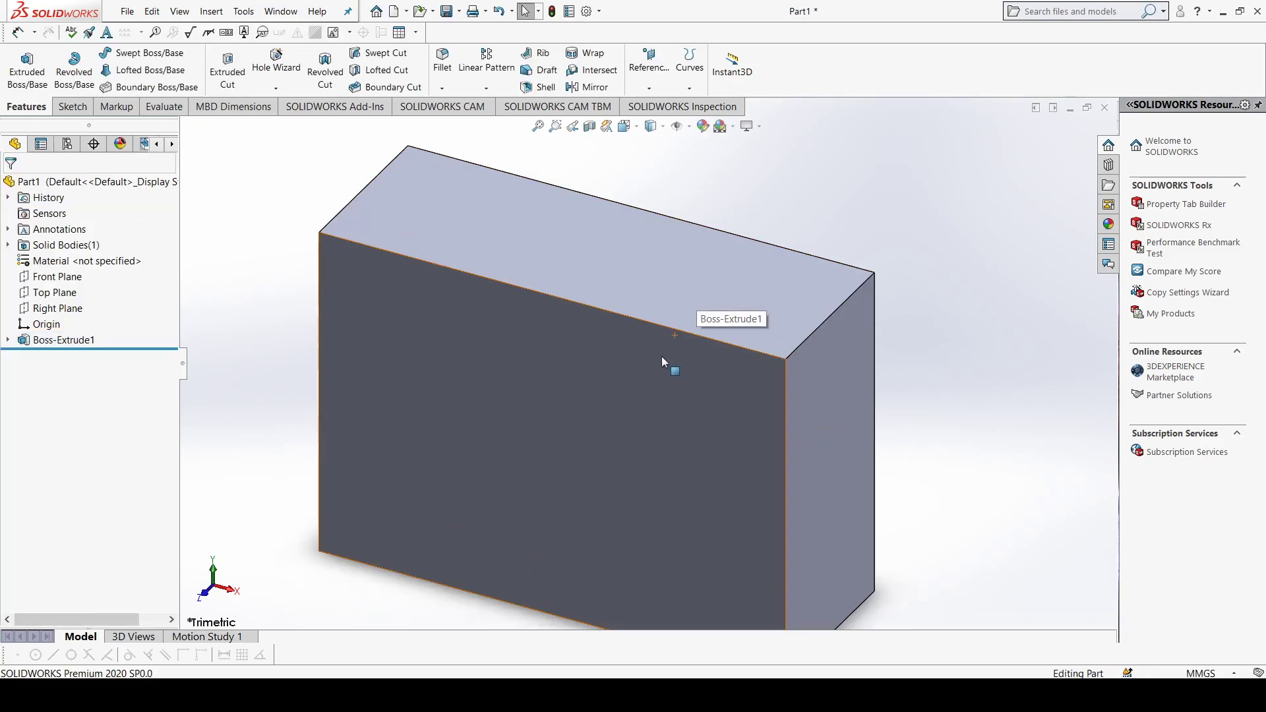
# Step: Examine the block from different angles, restore the isometric view and look over the standard view orientations
pyautogui.scroll(2, 641, 377)
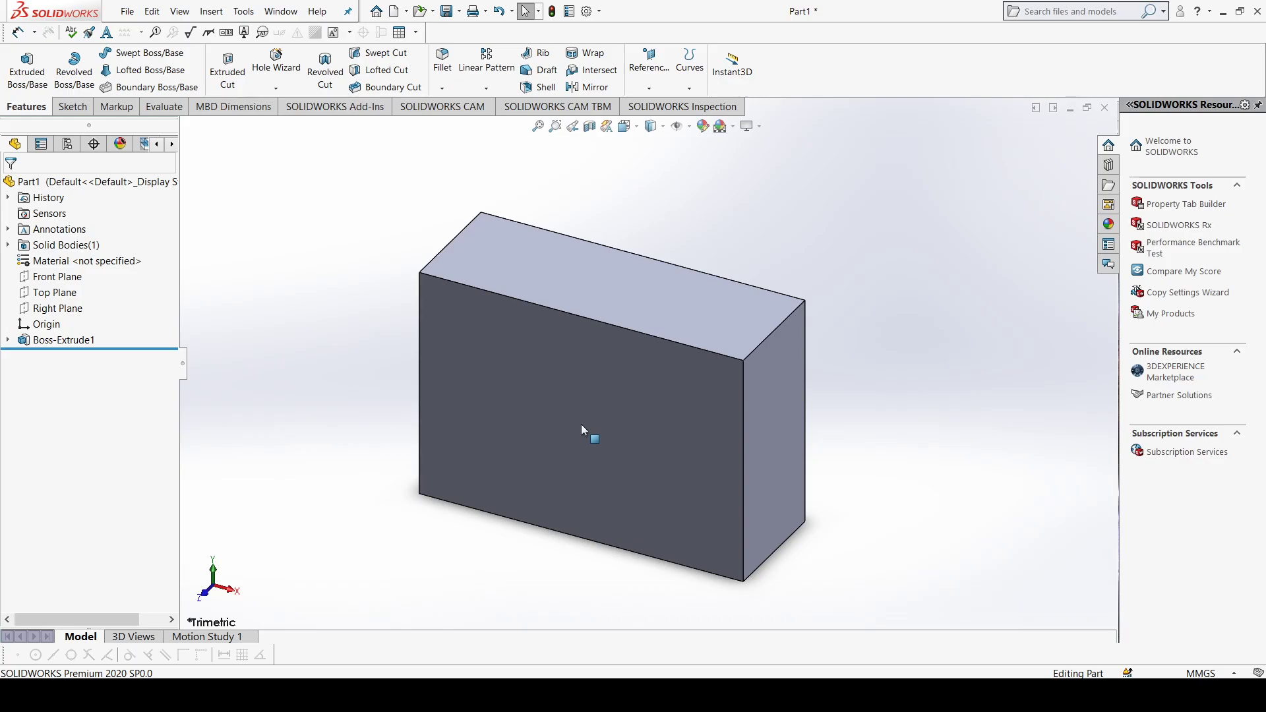
pyautogui.scroll(3, 582, 430)
pyautogui.moveTo(654, 408)
pyautogui.mouseDown(button='middle')
pyautogui.moveTo(662, 272)
pyautogui.moveTo(647, 290)
pyautogui.moveTo(636, 411)
pyautogui.mouseUp(button='middle')
pyautogui.scroll(-2, 636, 411)
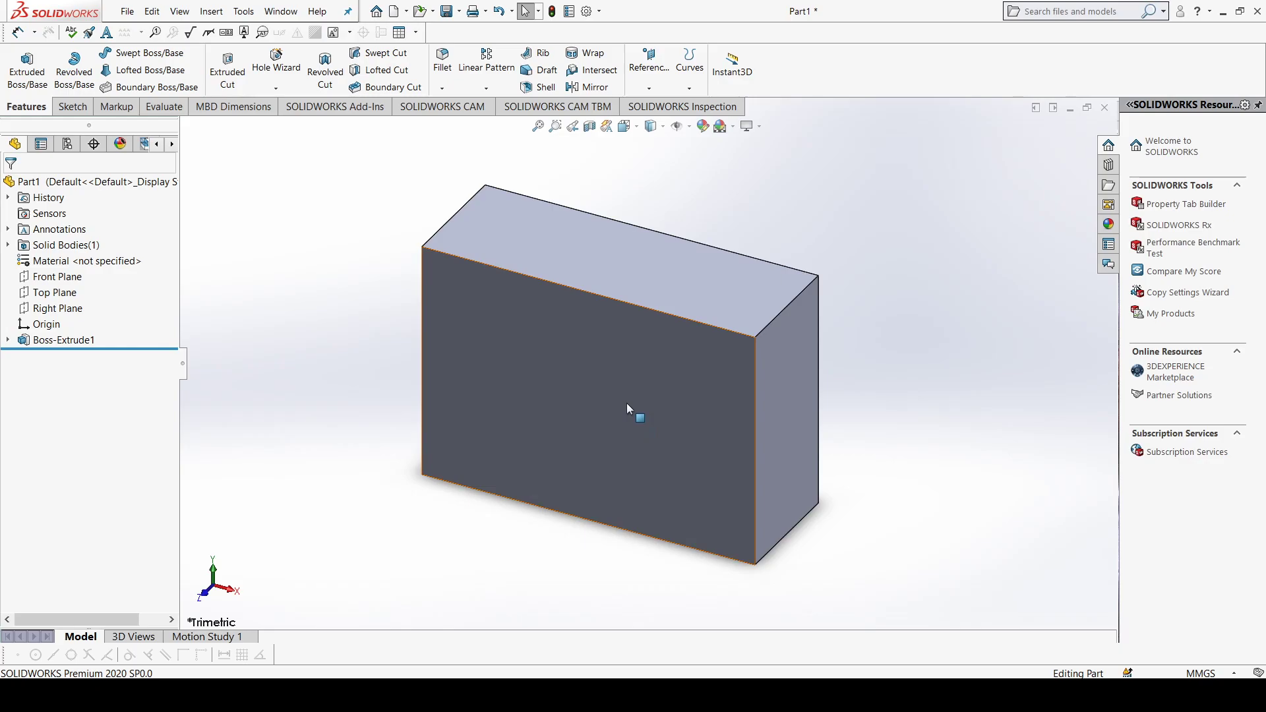
pyautogui.moveTo(626, 405); pyautogui.dragTo(813, 450, button='middle')
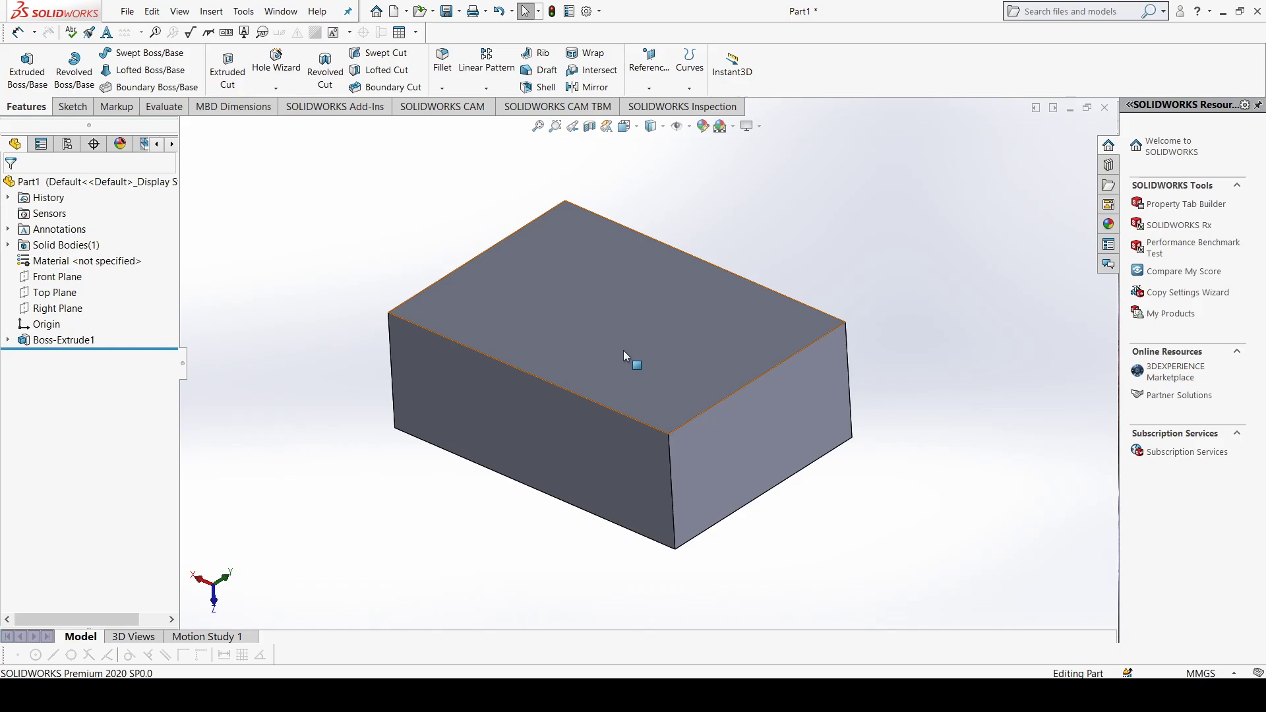
pyautogui.hotkey('ctrl', '7')
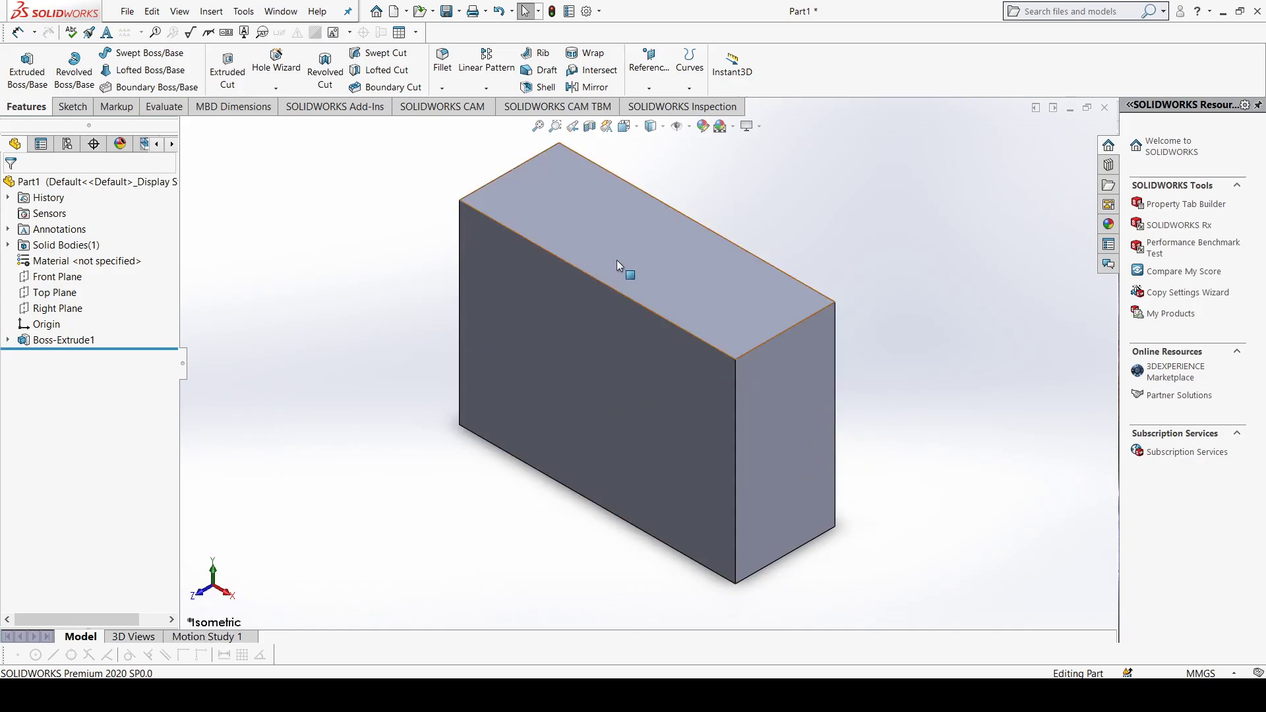
pyautogui.press('f')
pyautogui.scroll(-2, 663, 240)
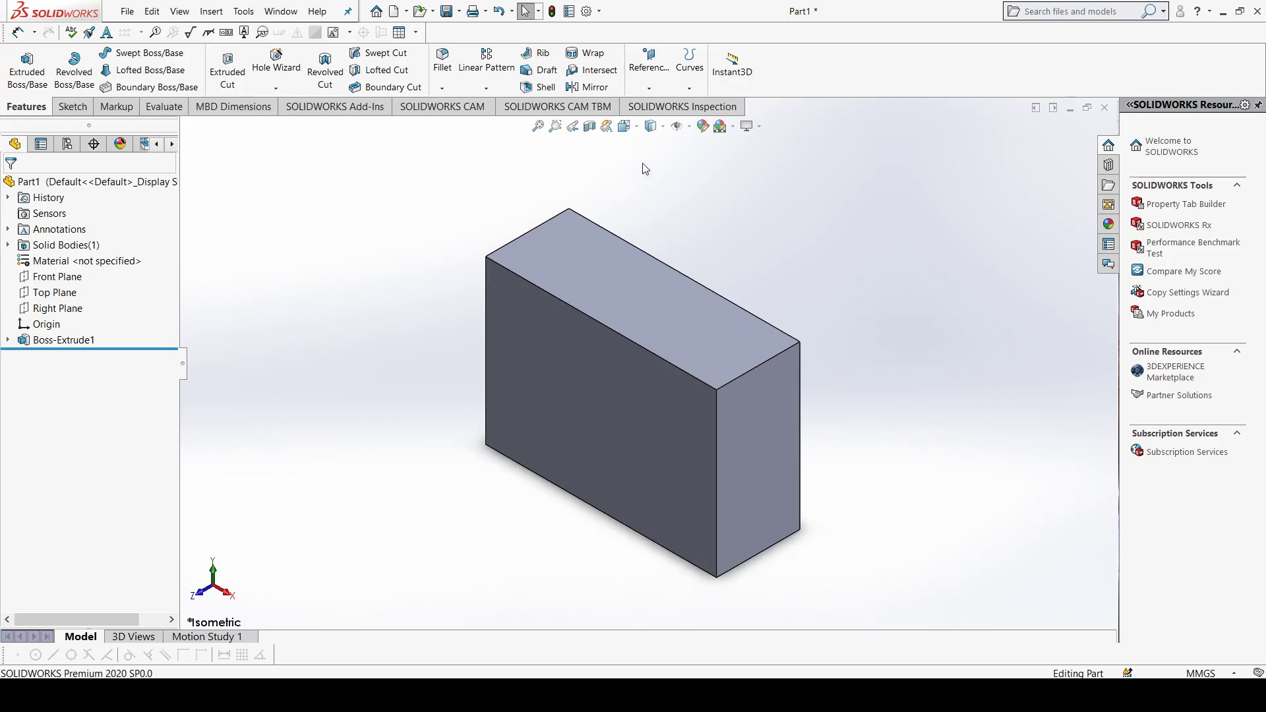
pyautogui.click(637, 126)
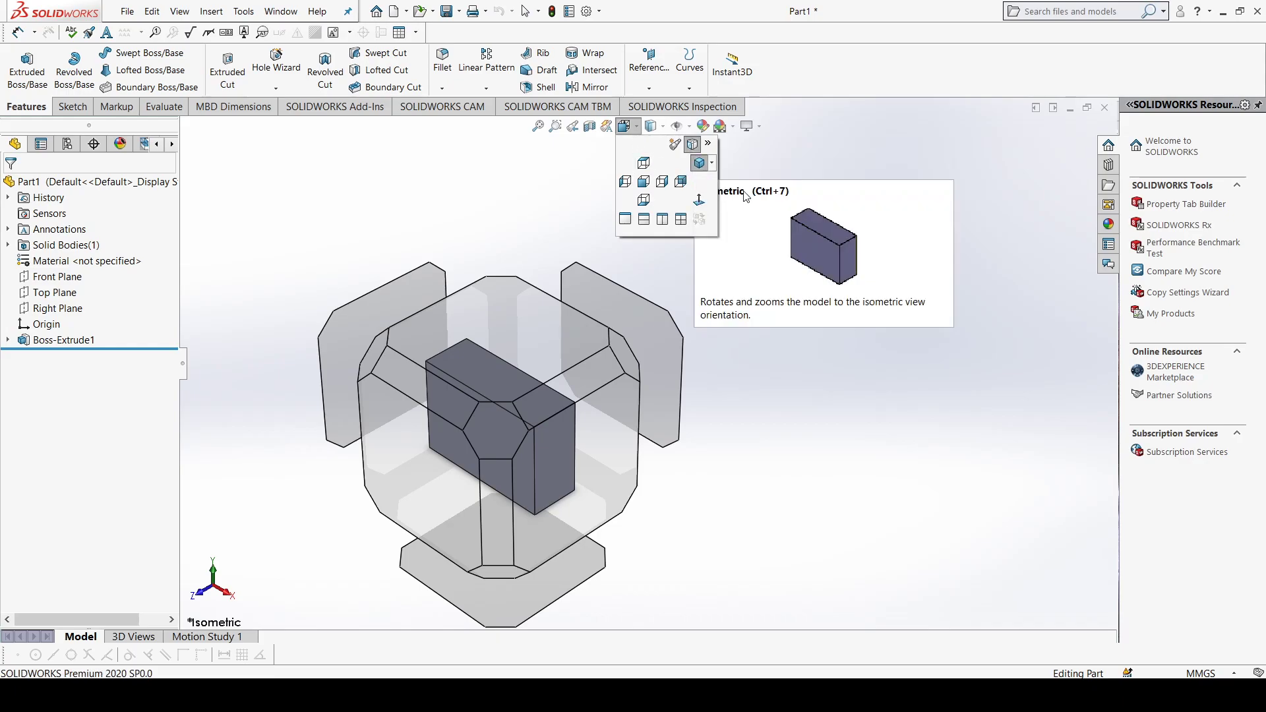
pyautogui.click(737, 406)
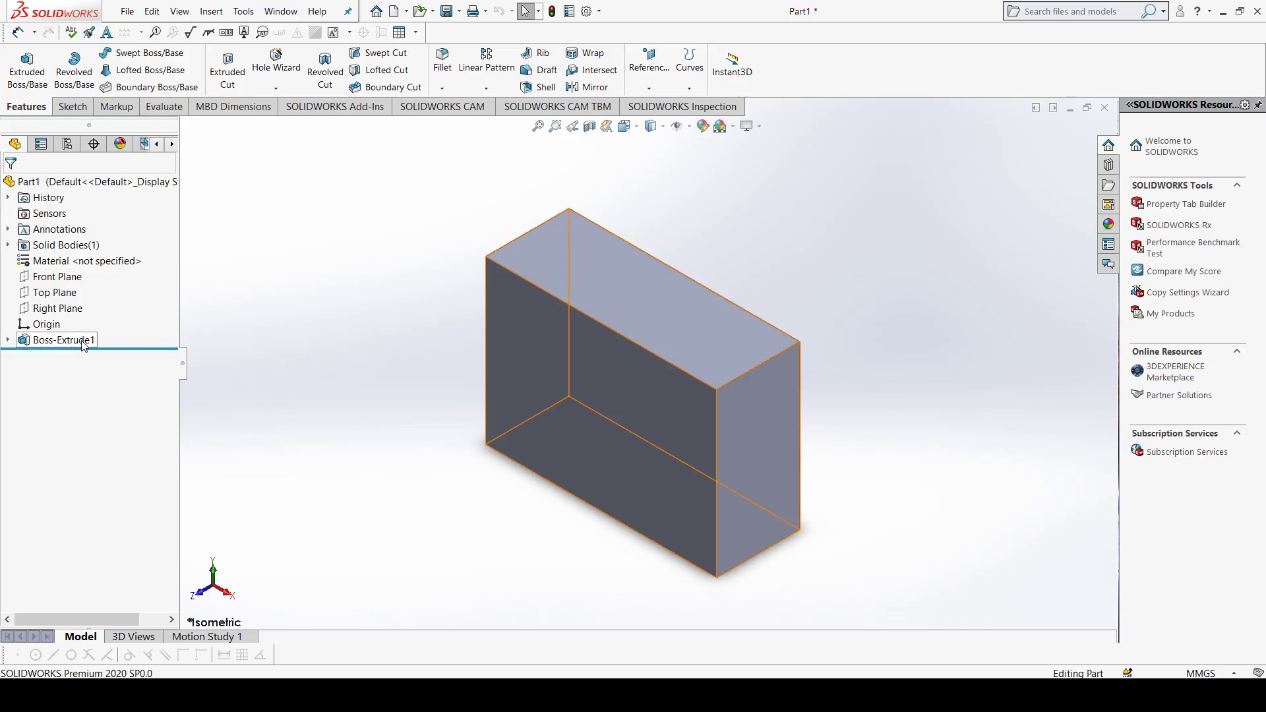
# Step: Open the rectangle sketch beneath the extrusion for editing and exit it
pyautogui.click(8, 340)
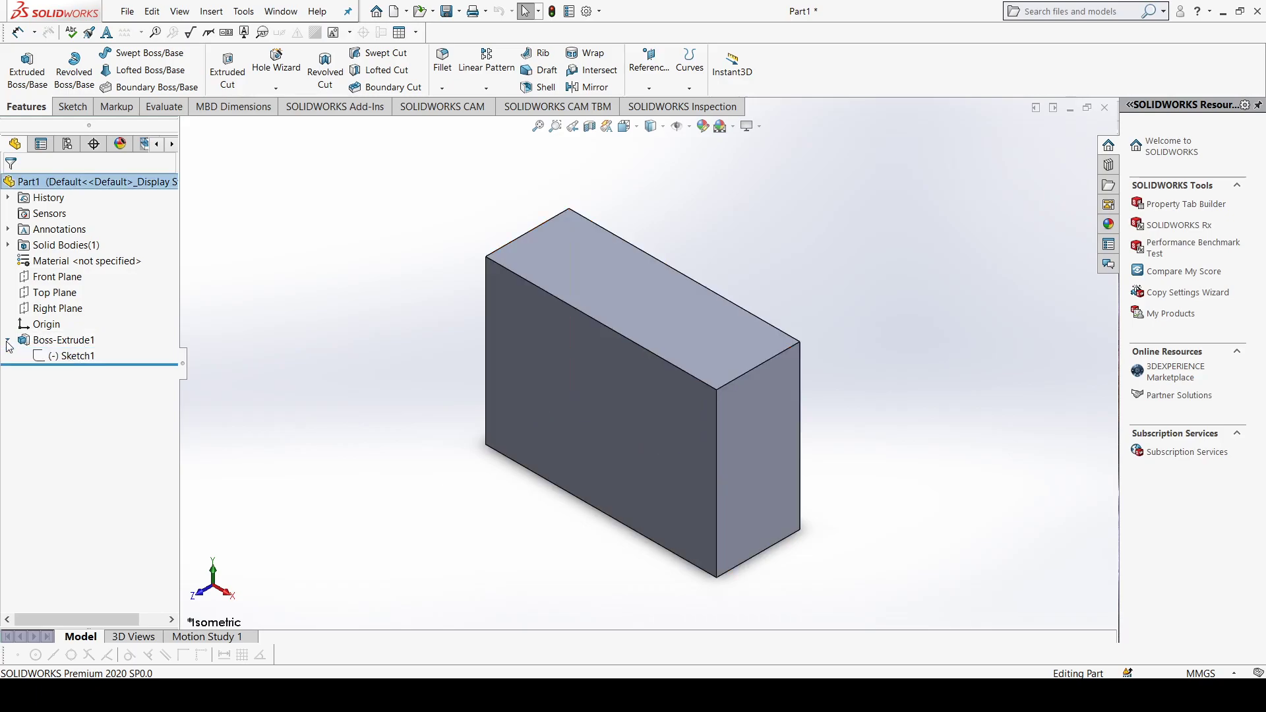
pyautogui.click(71, 357)
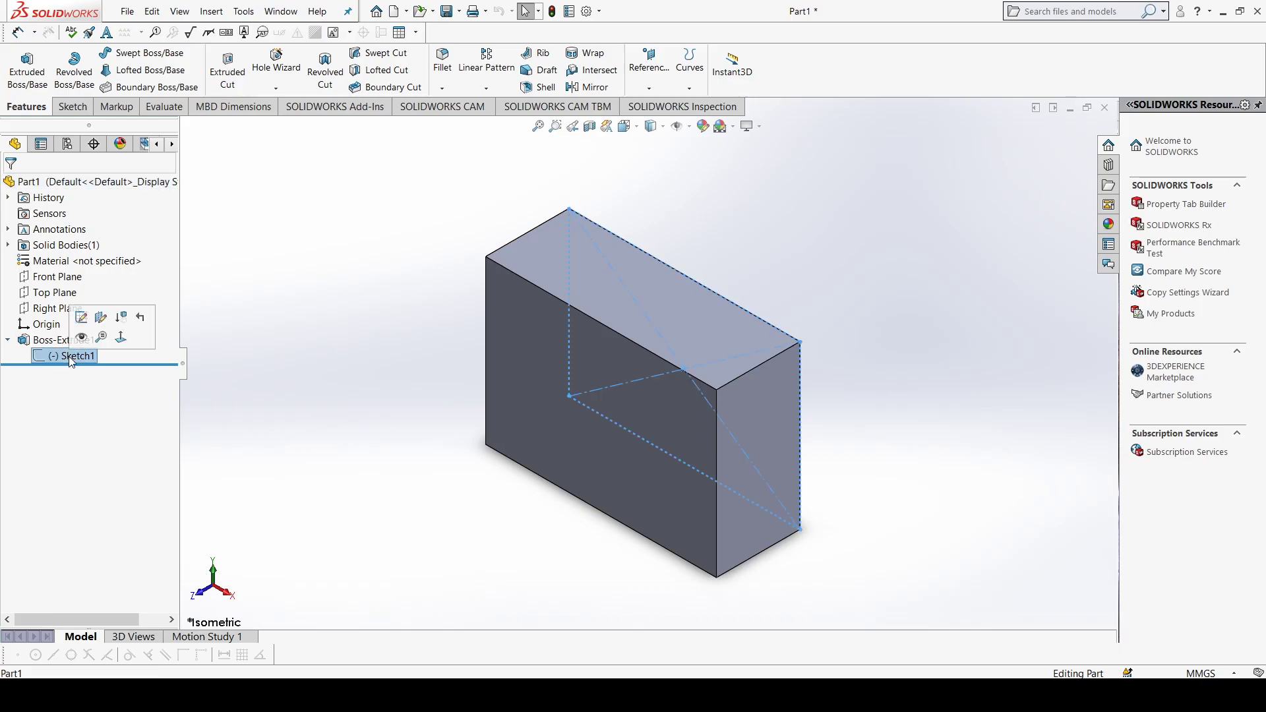
pyautogui.click(81, 319)
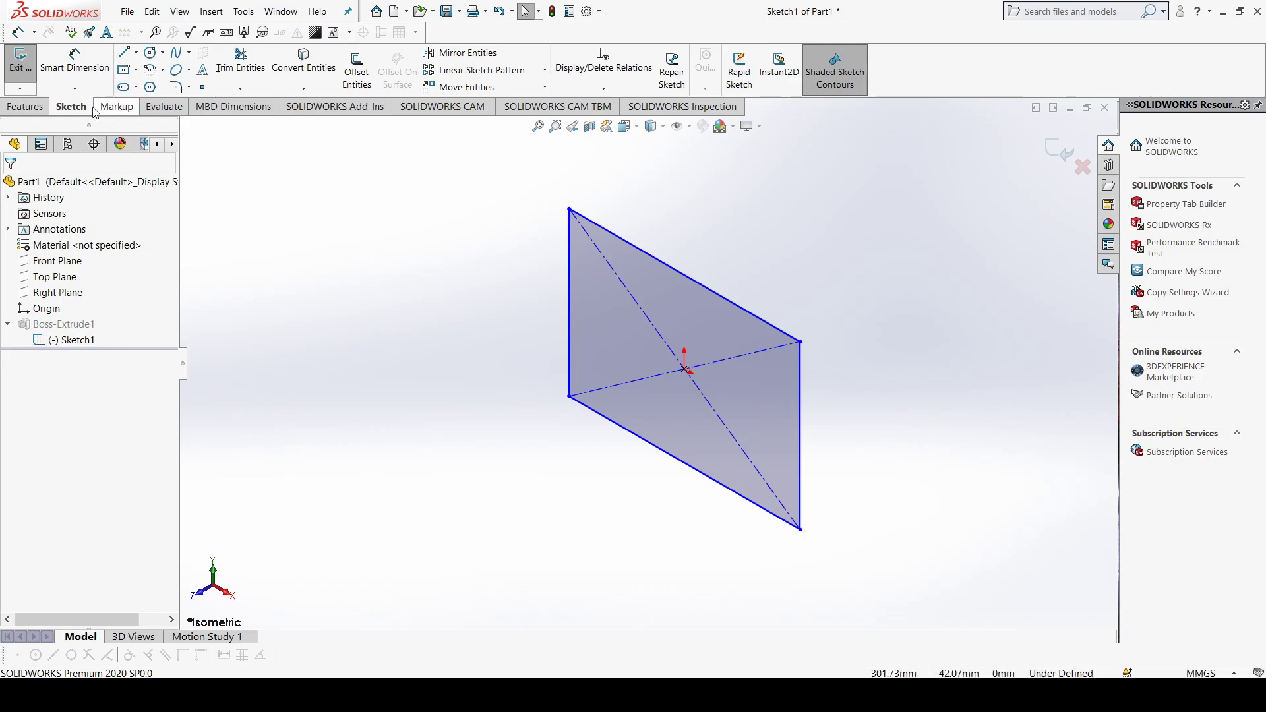
pyautogui.click(31, 84)
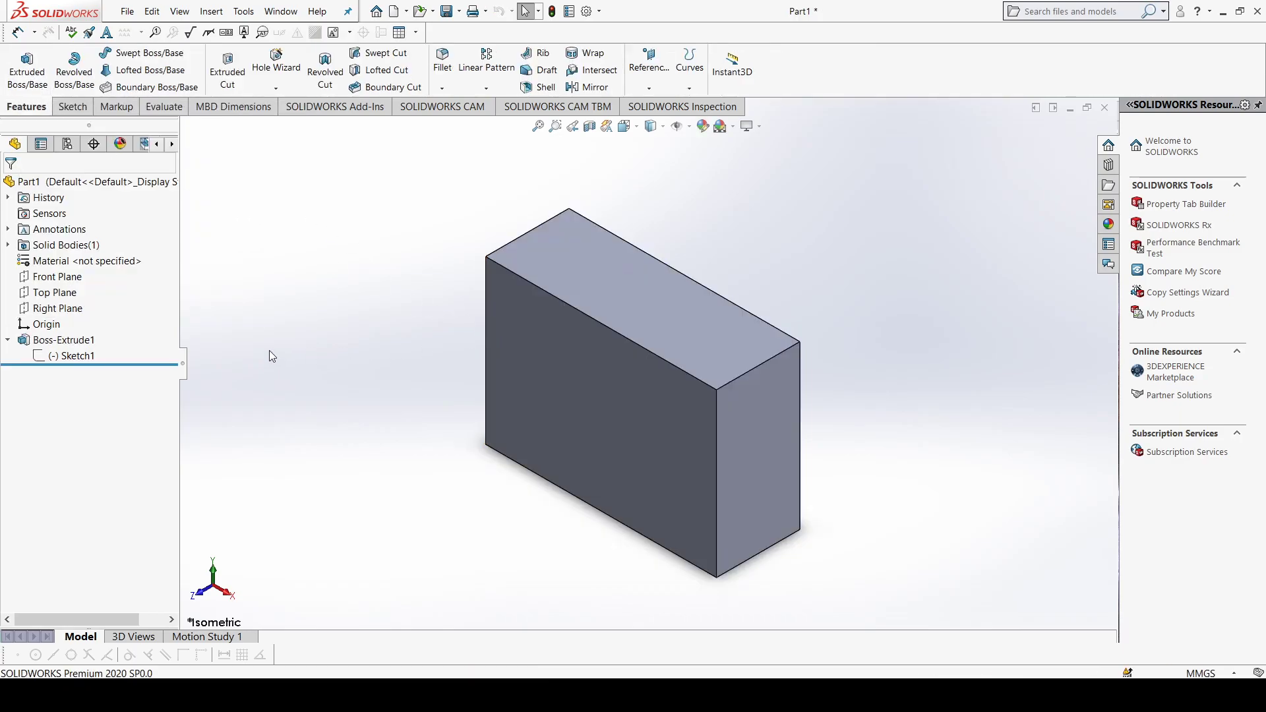
# Step: Edit the block's extrusion feature and set its depth to 70 mm
pyautogui.click(64, 340)
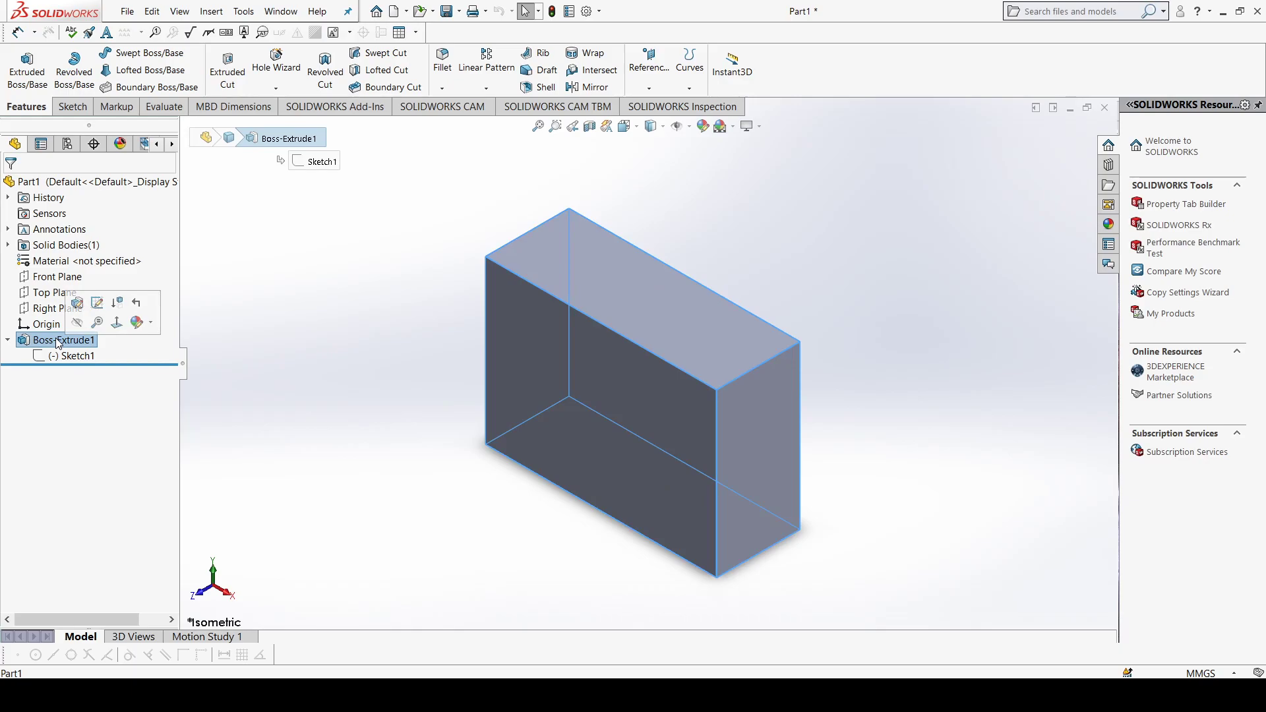
pyautogui.click(77, 303)
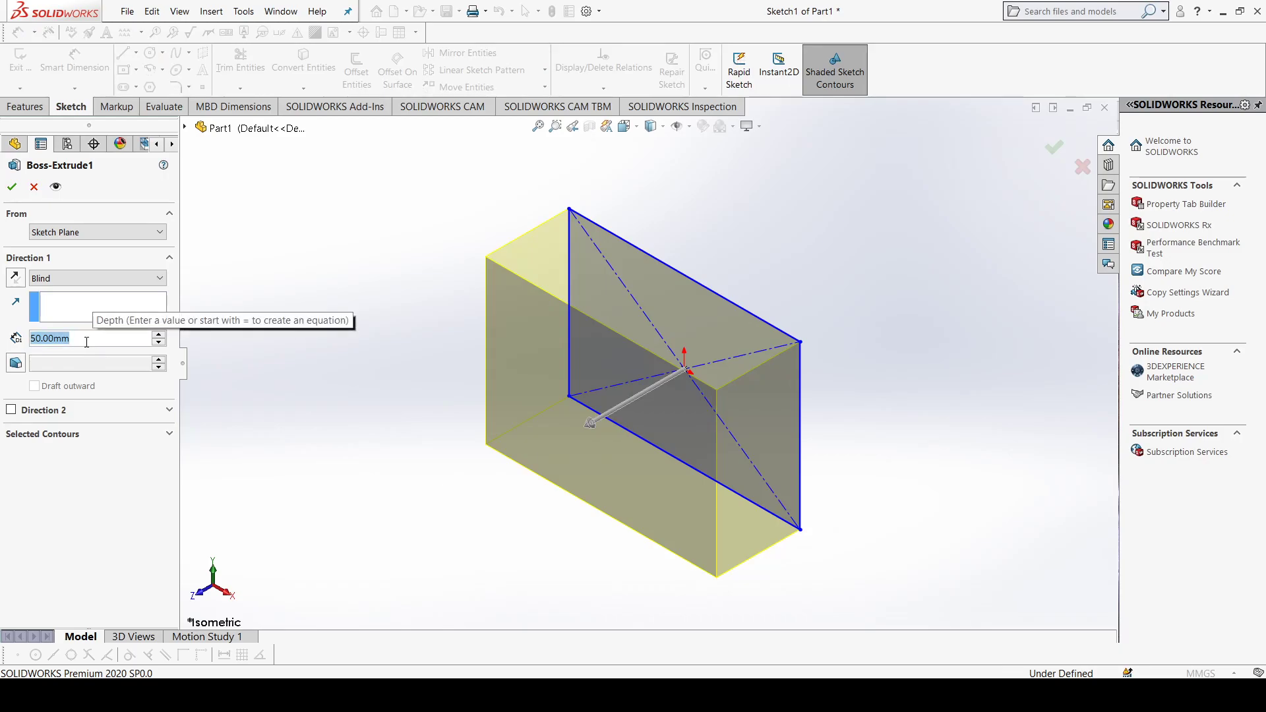
pyautogui.write('70')
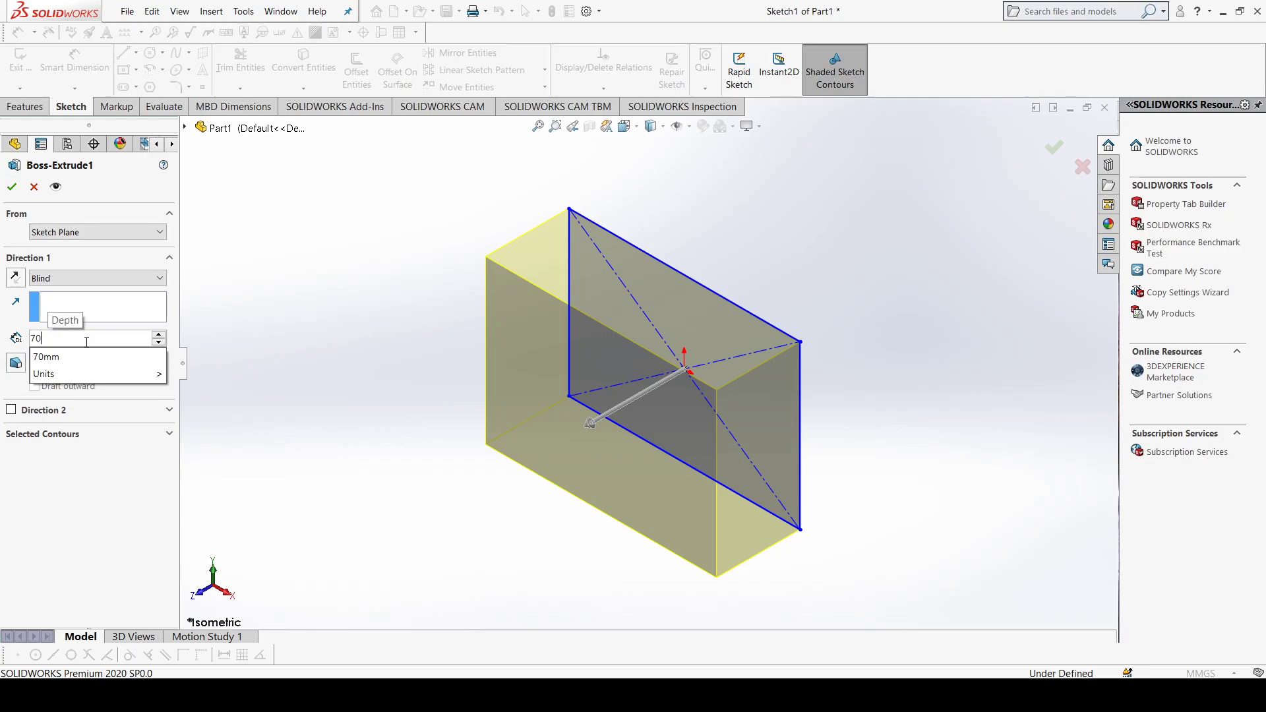
pyautogui.press('Return')
pyautogui.click(11, 187)
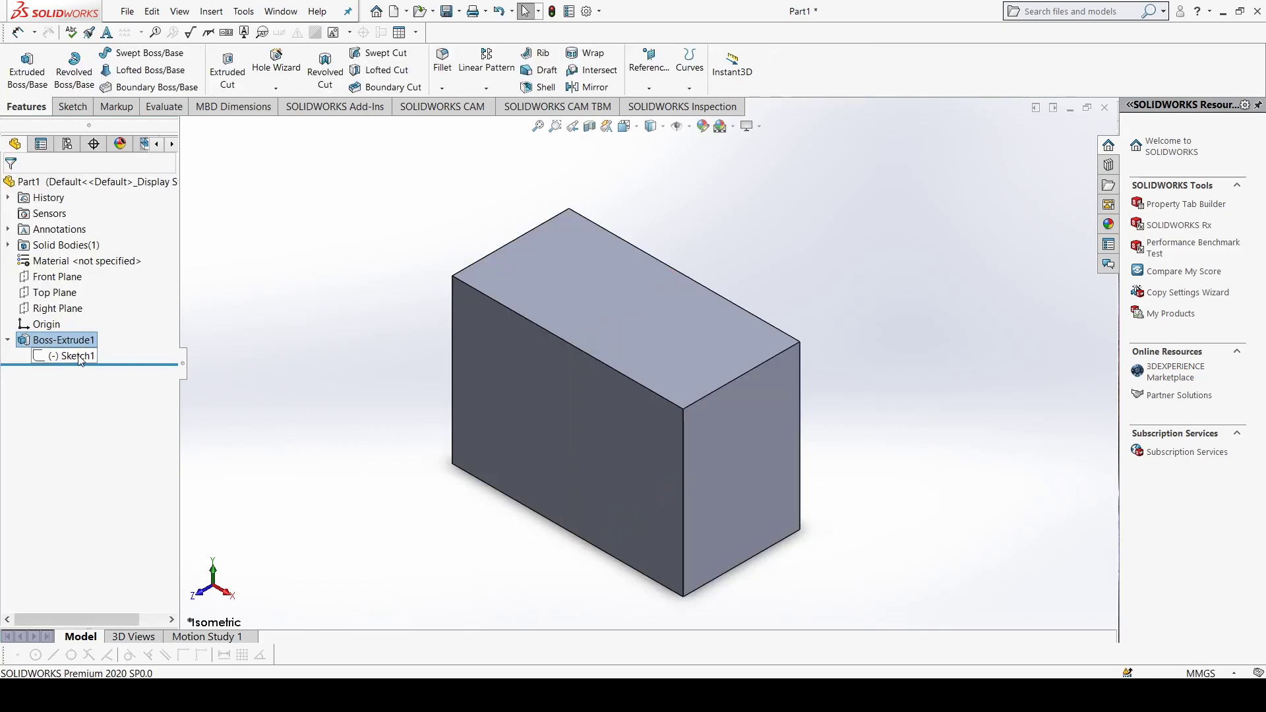
# Step: Sketch a circle of about 17.3 mm radius on the block's front face, centred on the origin
pyautogui.click(8, 340)
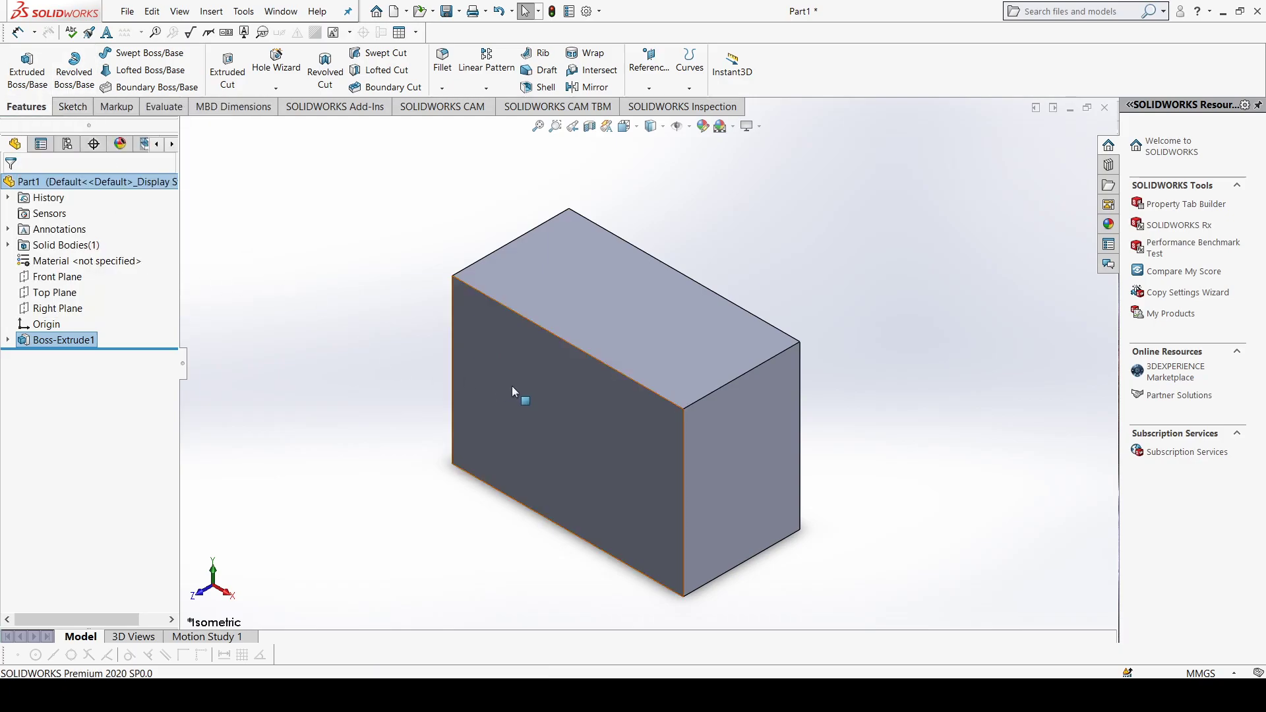
pyautogui.click(562, 426)
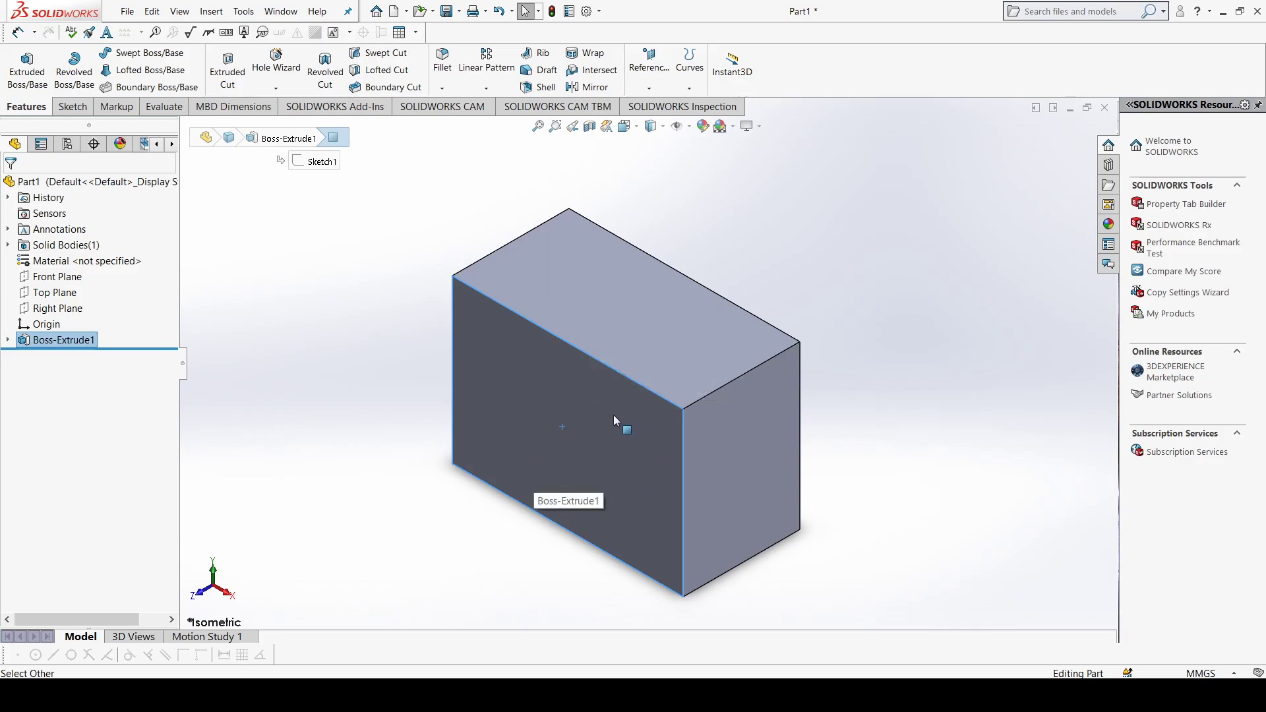
pyautogui.click(638, 346)
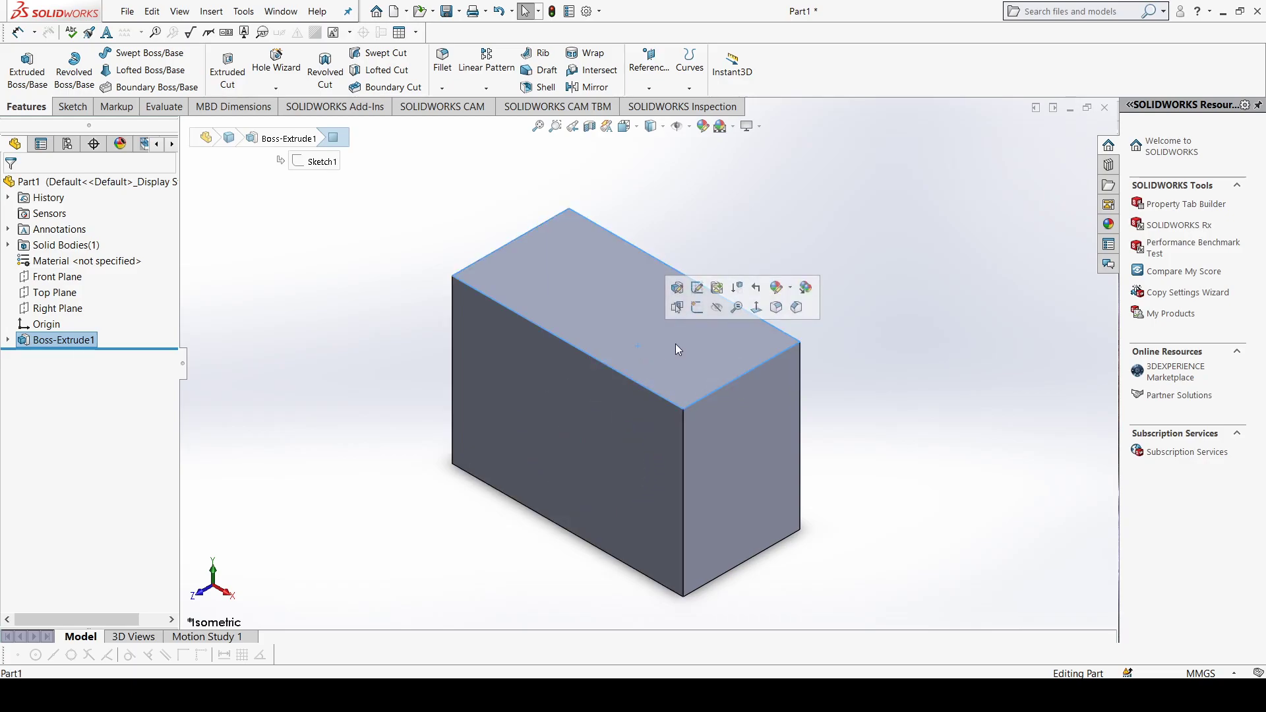
pyautogui.click(636, 429)
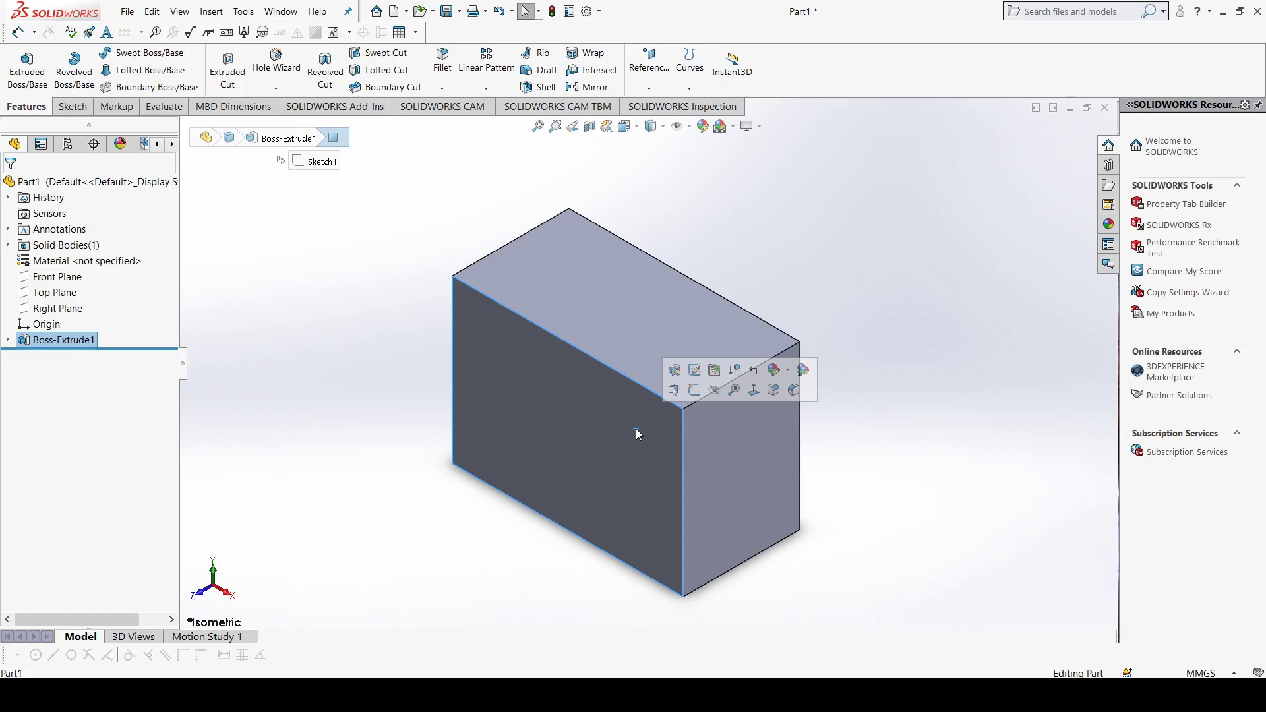
pyautogui.hotkey('ctrl', '8')
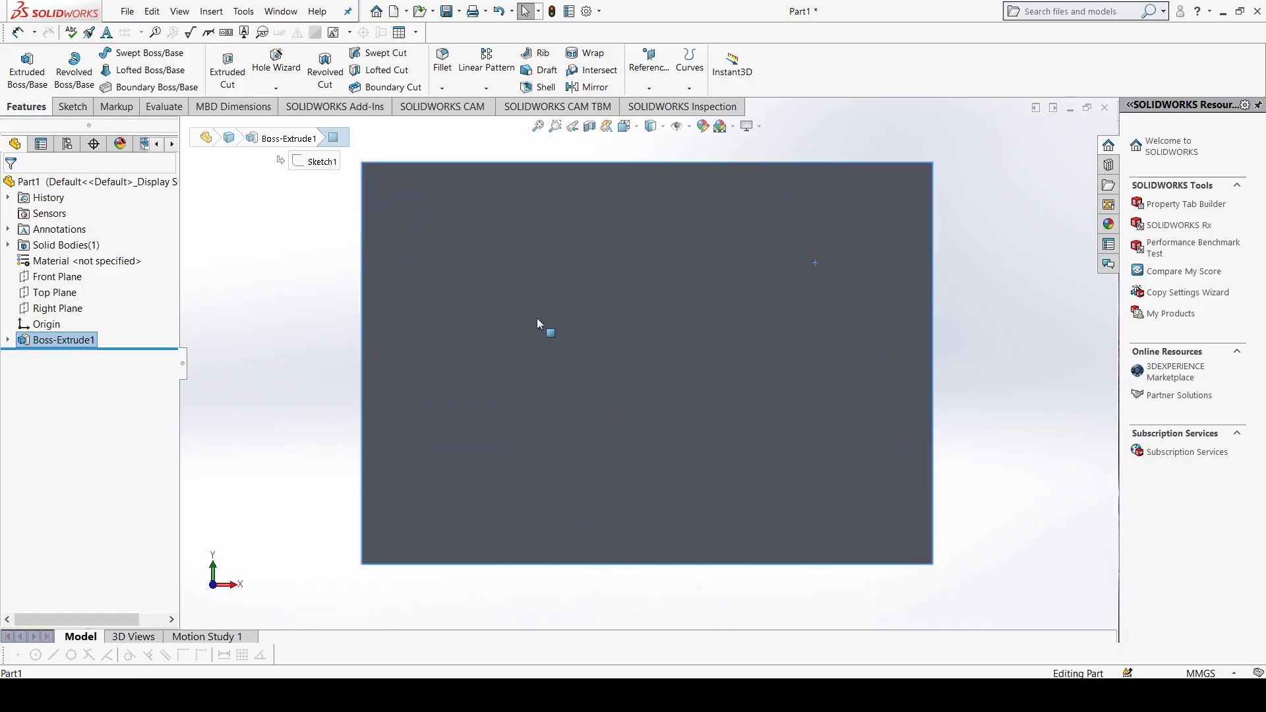
pyautogui.click(74, 108)
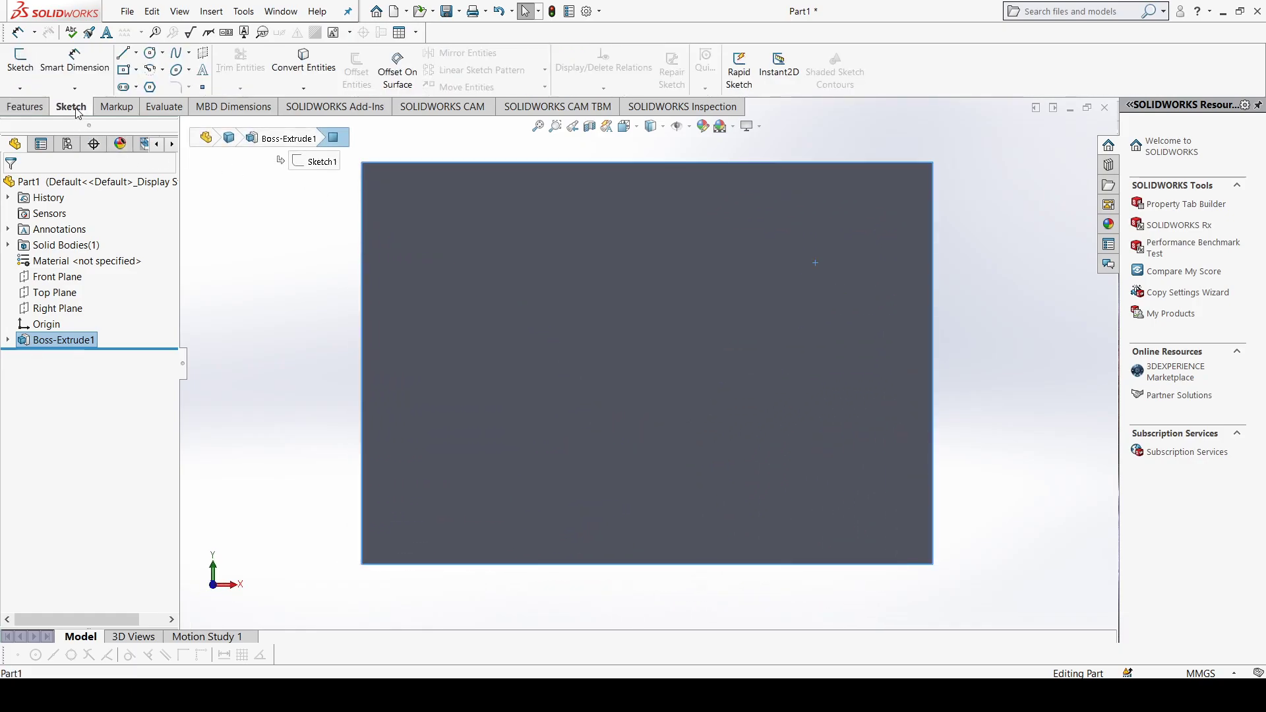
pyautogui.click(150, 54)
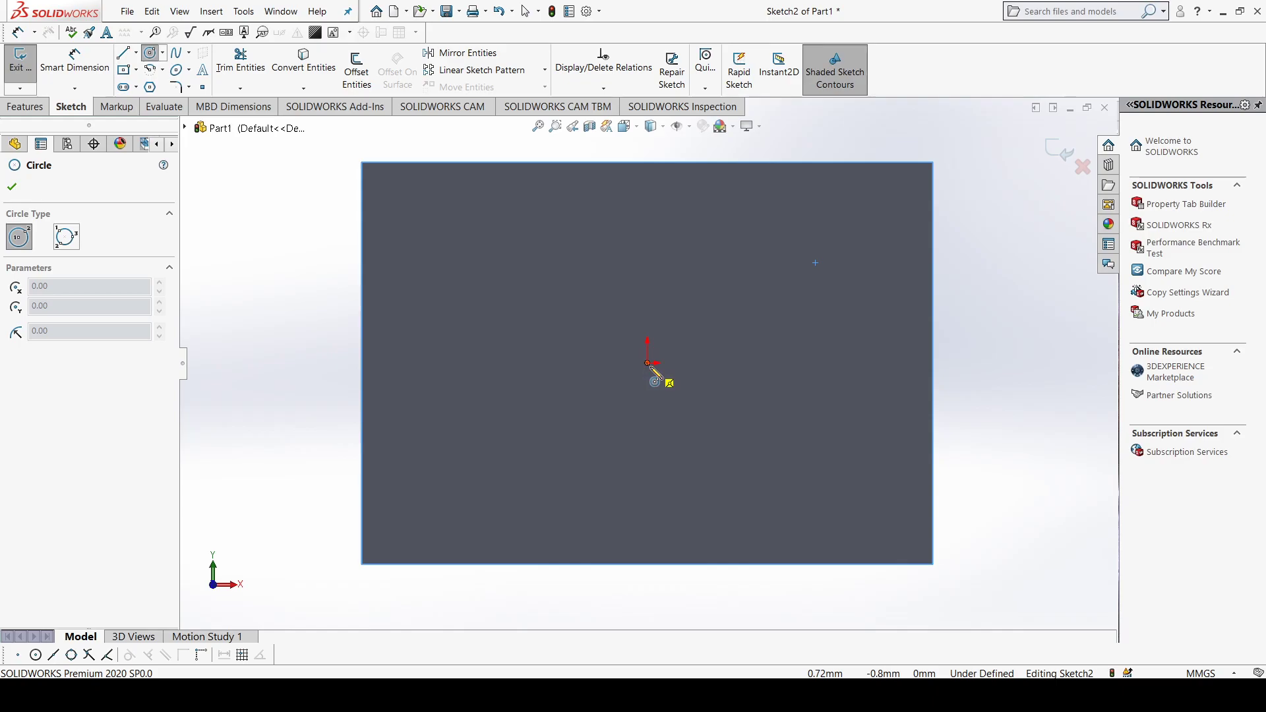
pyautogui.click(648, 363)
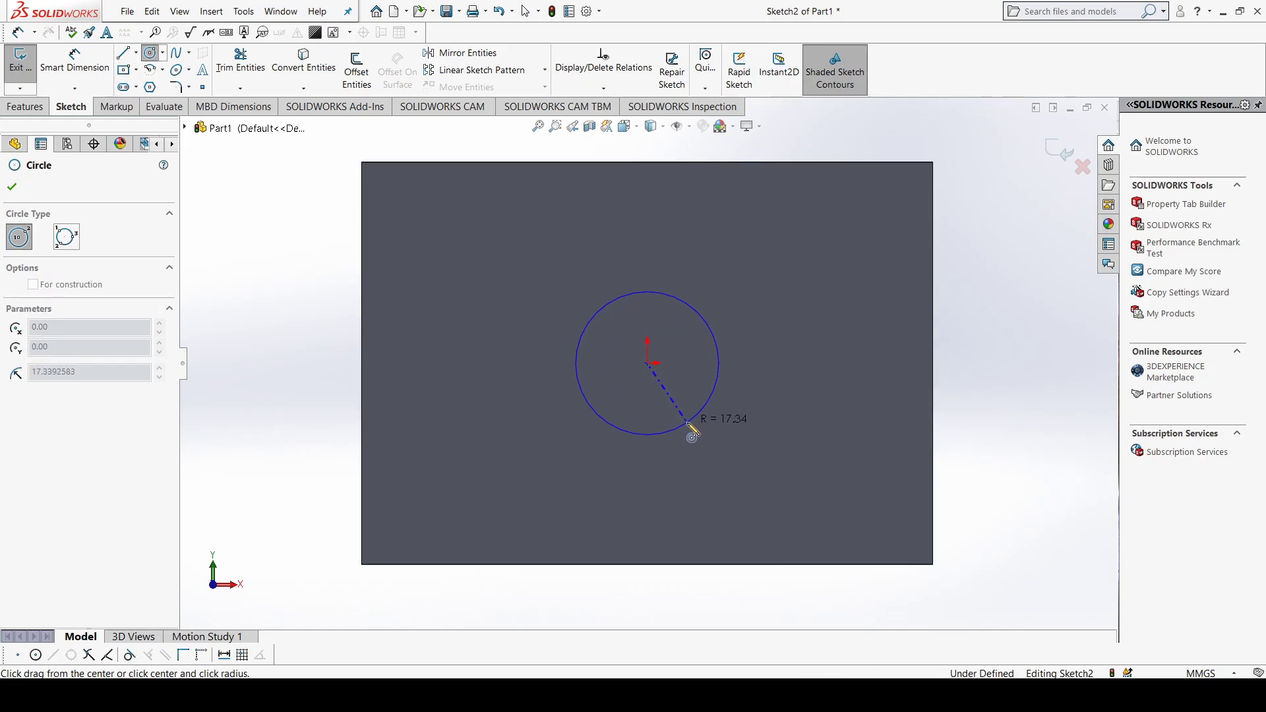
pyautogui.click(691, 424)
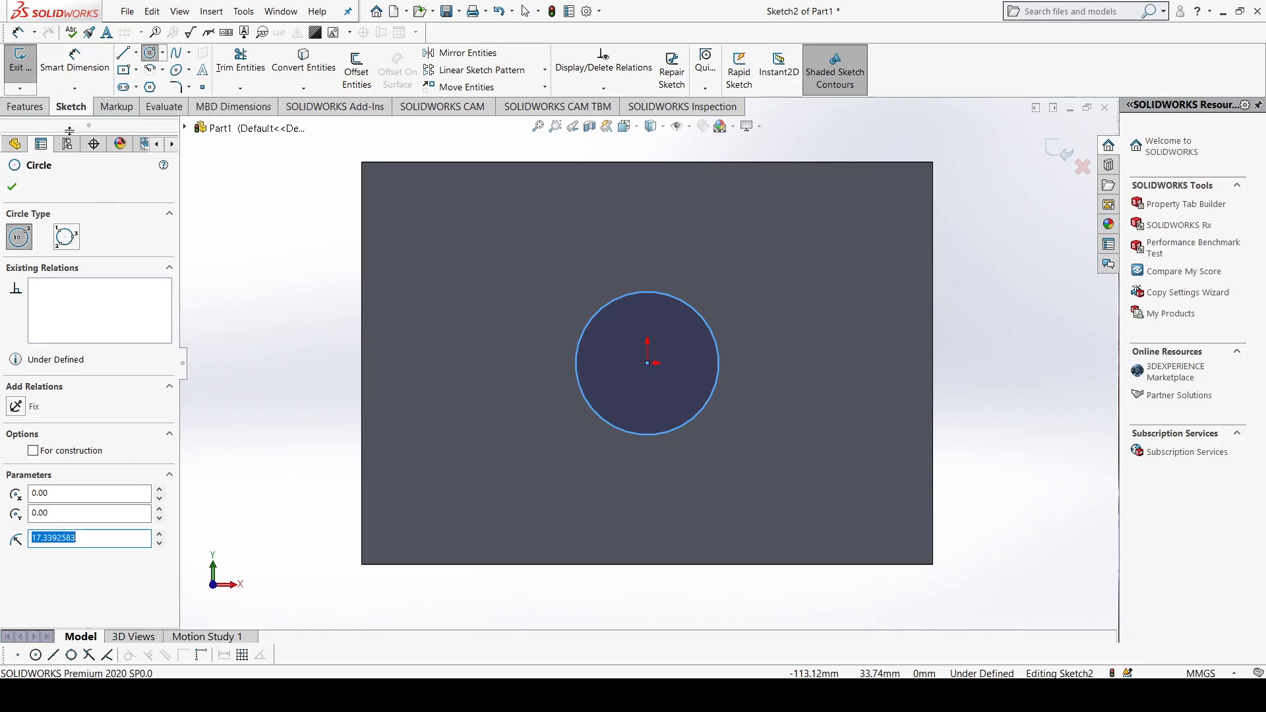
pyautogui.click(12, 186)
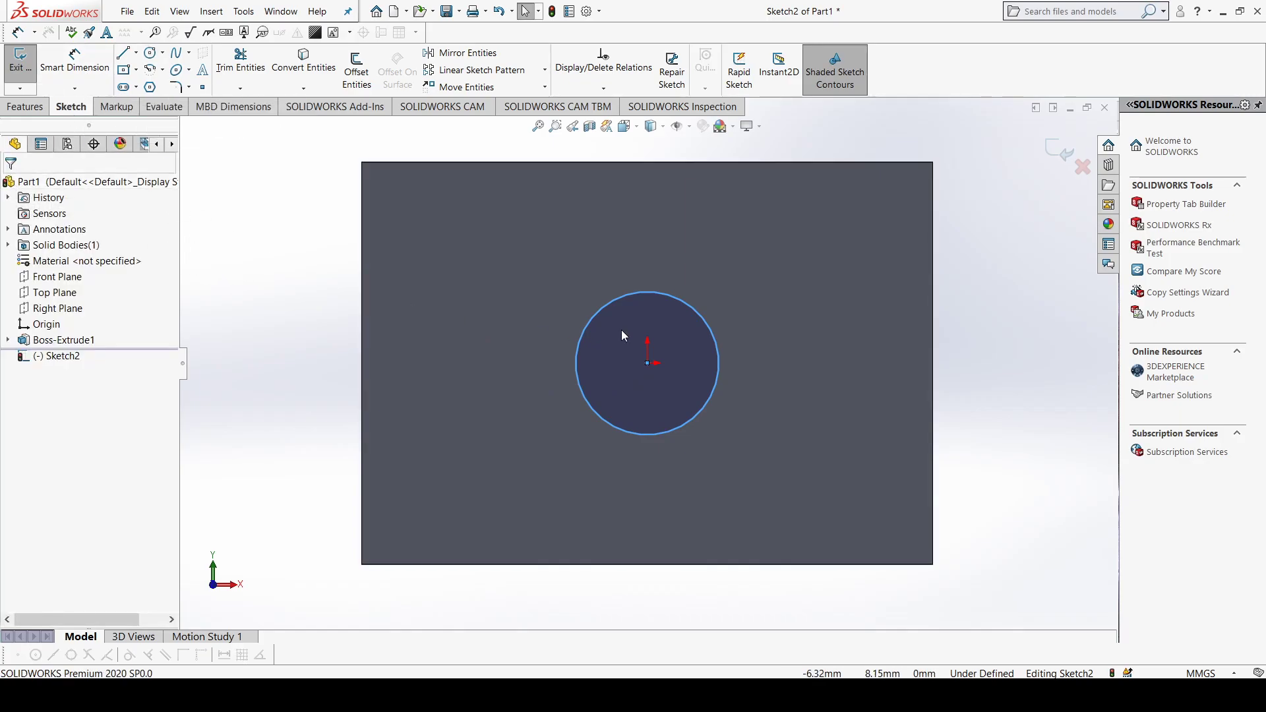
# Step: Extrude the circle outward from the block's front face as a blind boss 250 mm deep, merged with the block
pyautogui.moveTo(622, 332); pyautogui.dragTo(565, 420, button='middle')
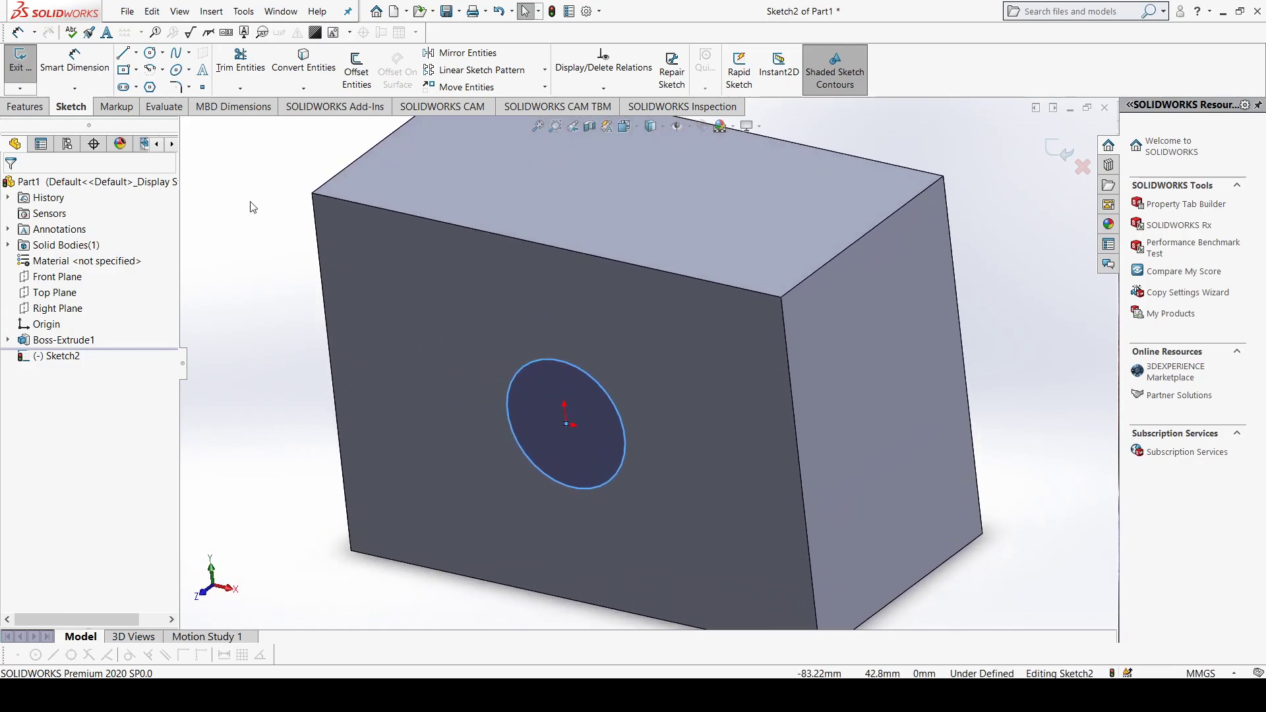
pyautogui.click(25, 107)
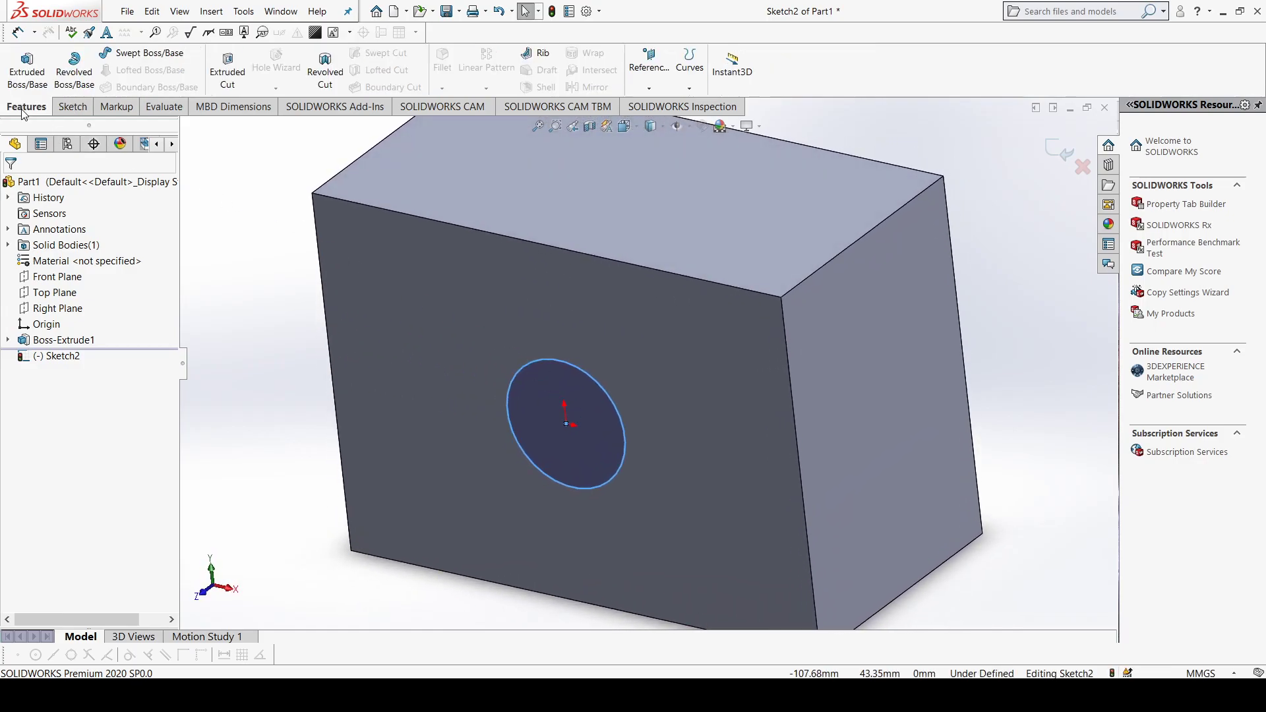
pyautogui.click(25, 71)
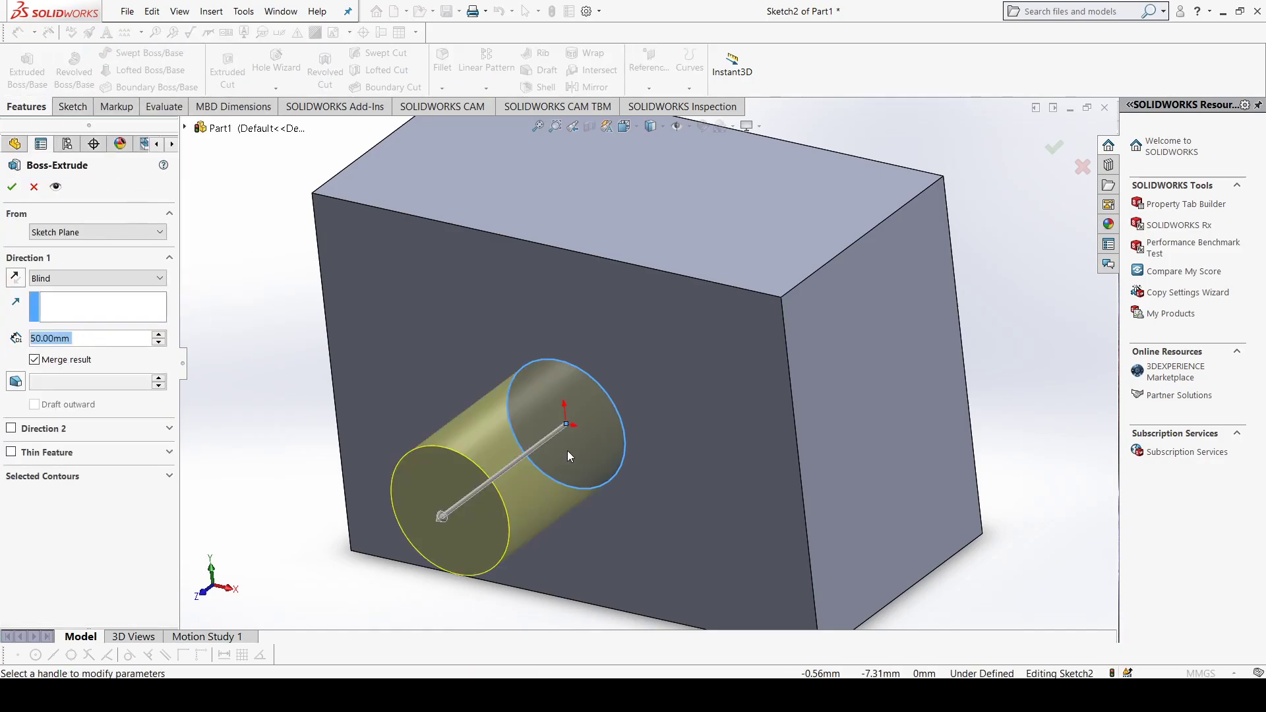
pyautogui.press('f')
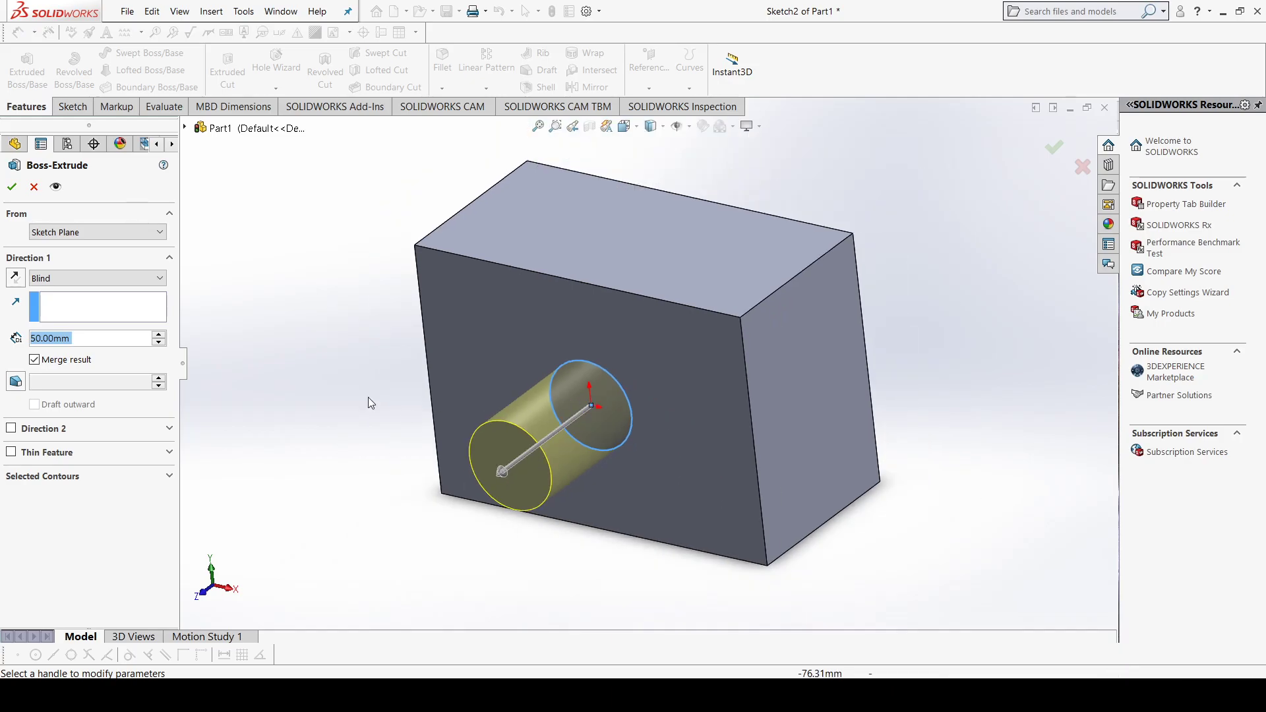
pyautogui.scroll(9, 160, 338)
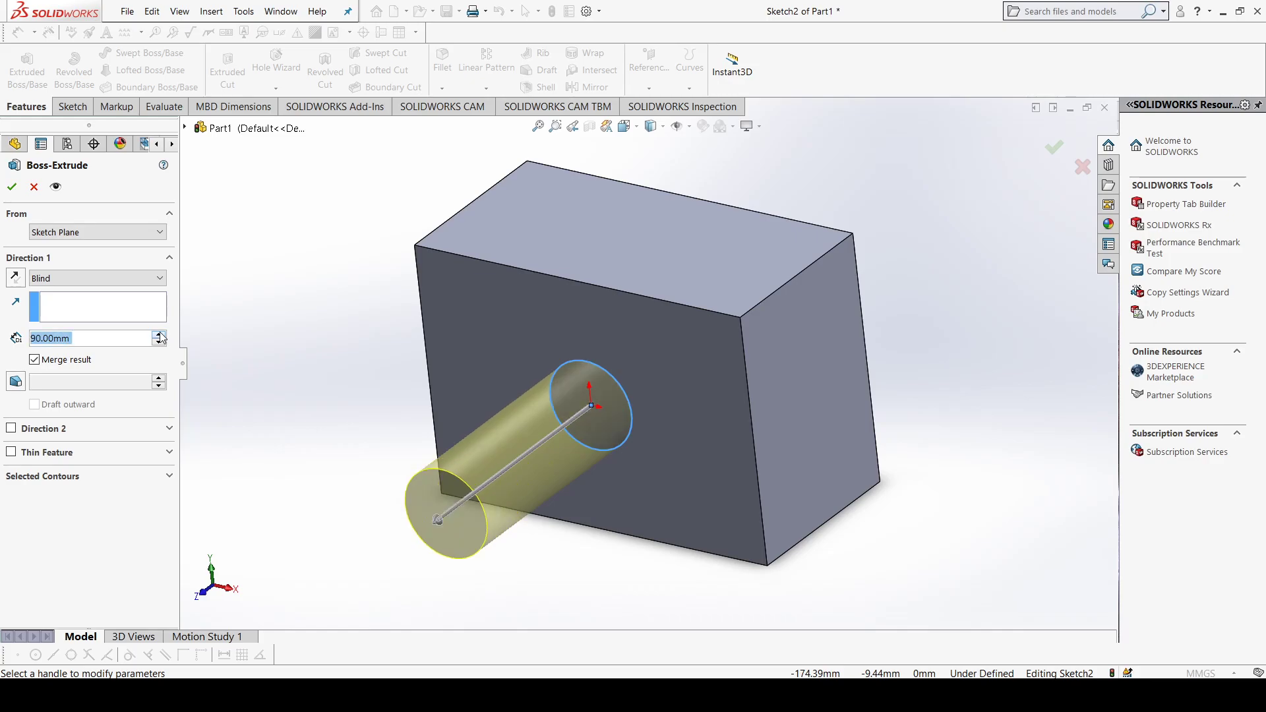
pyautogui.scroll(4, 160, 338)
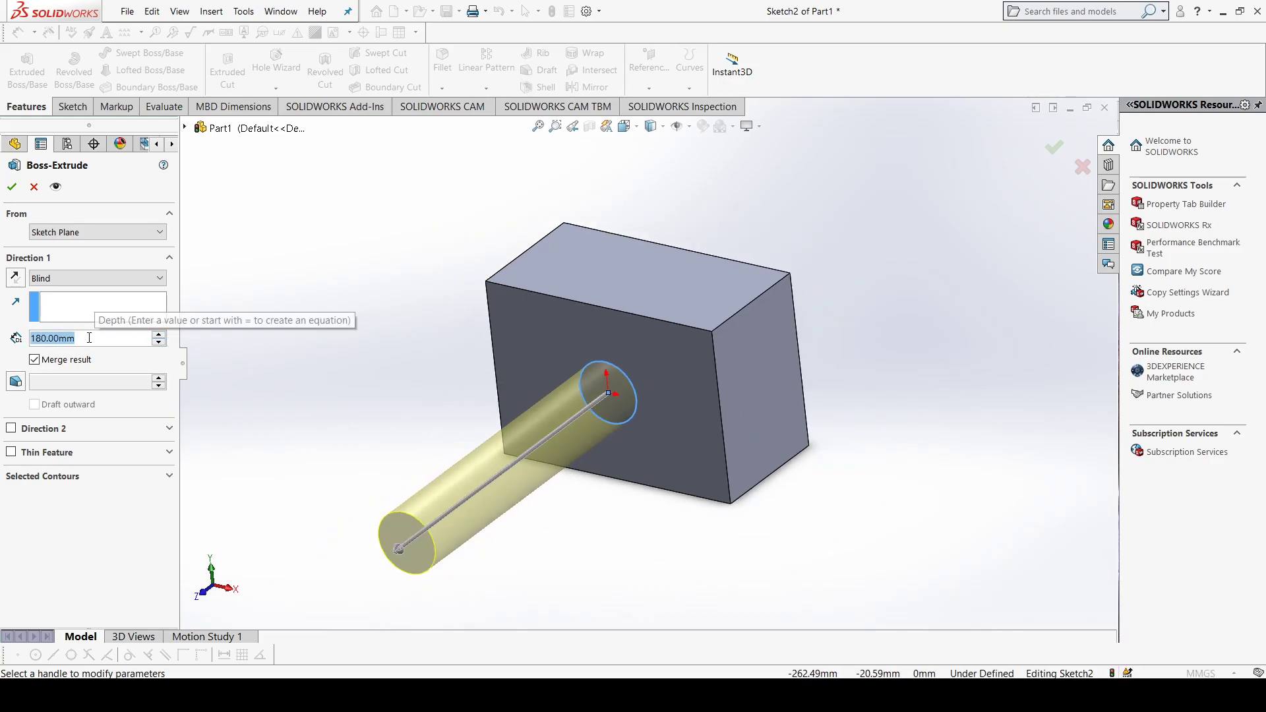
pyautogui.write('250')
pyautogui.press('Return')
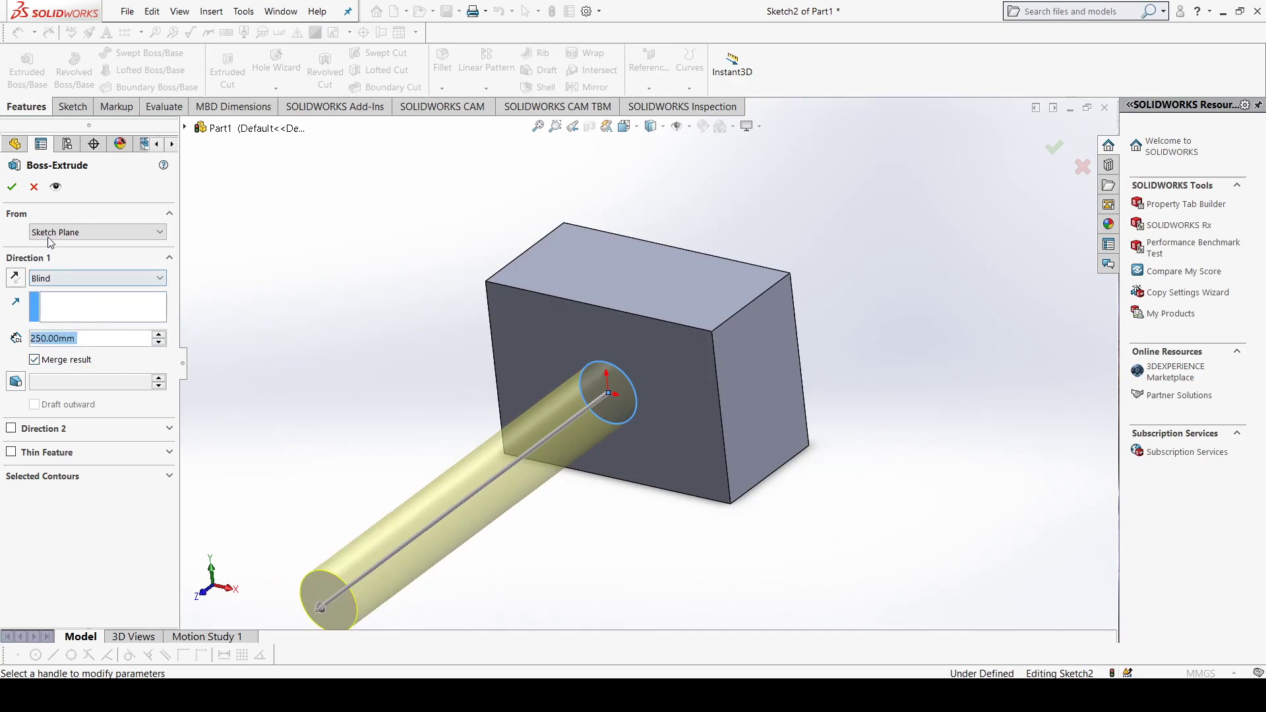
pyautogui.click(14, 188)
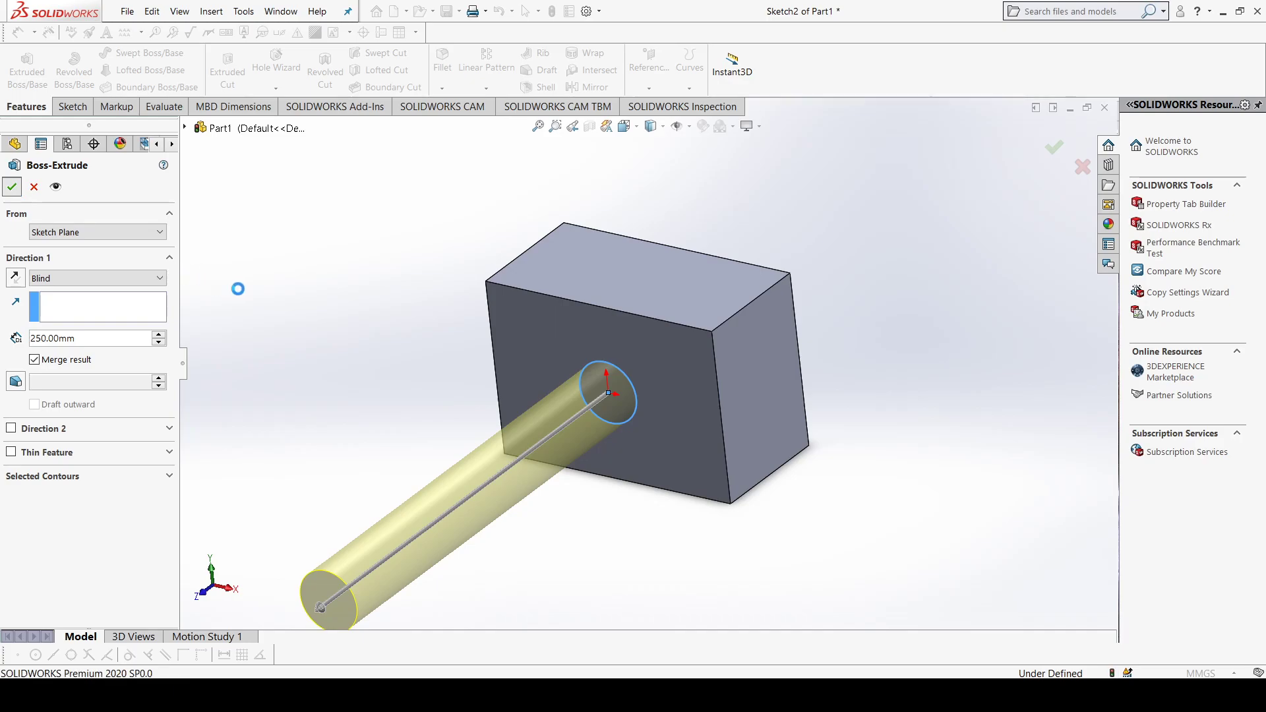
# Step: Sketch a circle of about 16.3 mm radius on the block's back face, centred on the origin
pyautogui.moveTo(419, 346); pyautogui.dragTo(414, 405, button='middle')
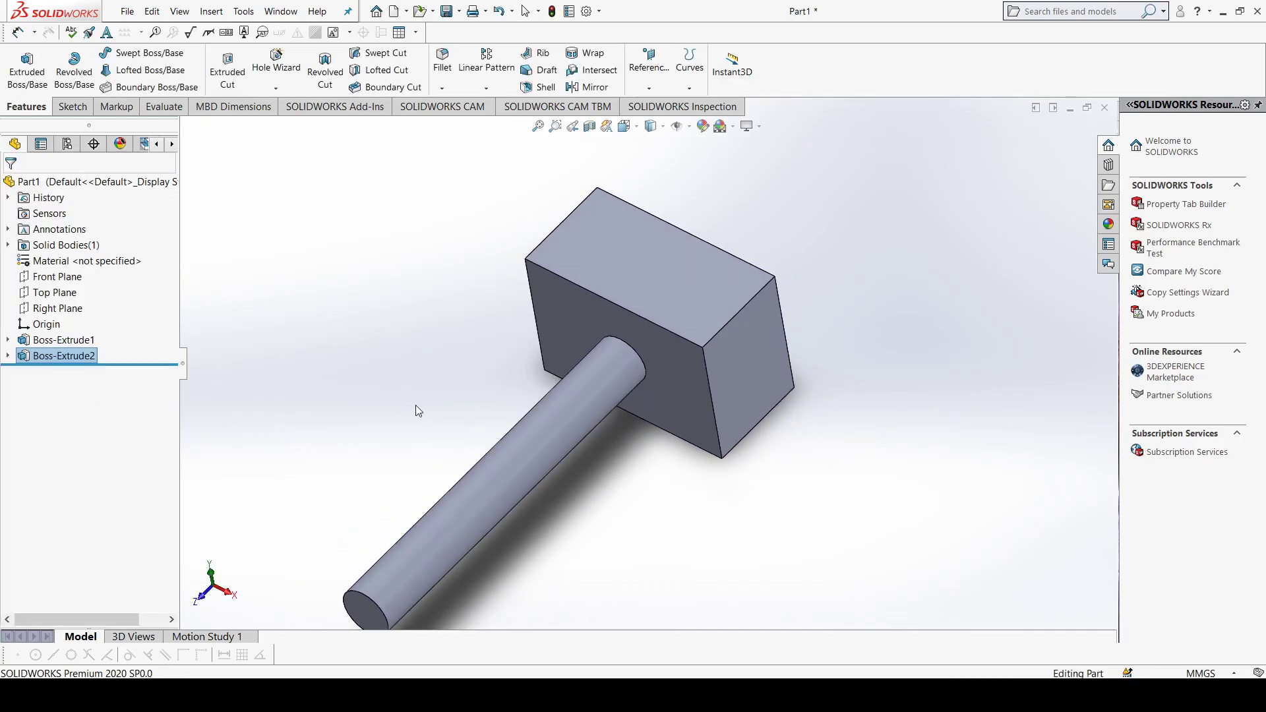
pyautogui.moveTo(557, 377); pyautogui.dragTo(570, 329, button='middle')
pyautogui.moveTo(480, 425)
pyautogui.mouseDown(button='middle')
pyautogui.moveTo(467, 419)
pyautogui.moveTo(464, 432)
pyautogui.mouseUp(button='middle')
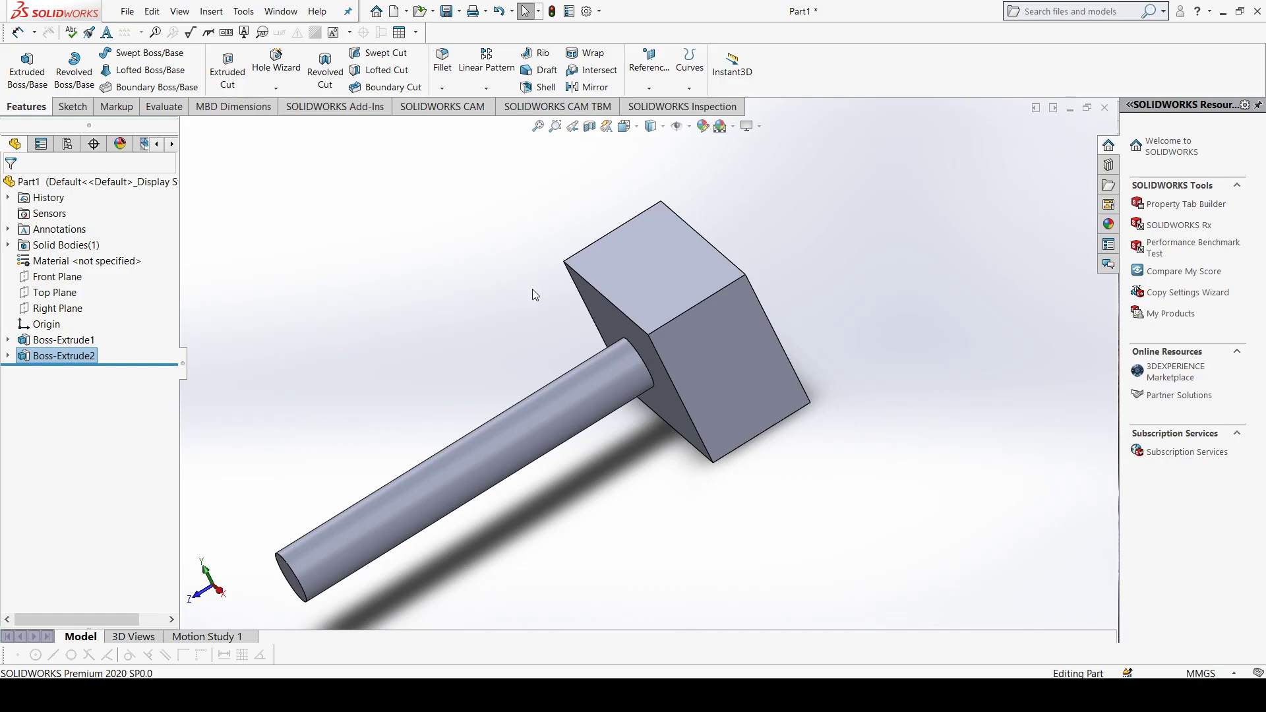
pyautogui.moveTo(667, 311)
pyautogui.mouseDown(button='middle')
pyautogui.moveTo(626, 306)
pyautogui.moveTo(676, 314)
pyautogui.moveTo(665, 318)
pyautogui.mouseUp(button='middle')
pyautogui.click(667, 318)
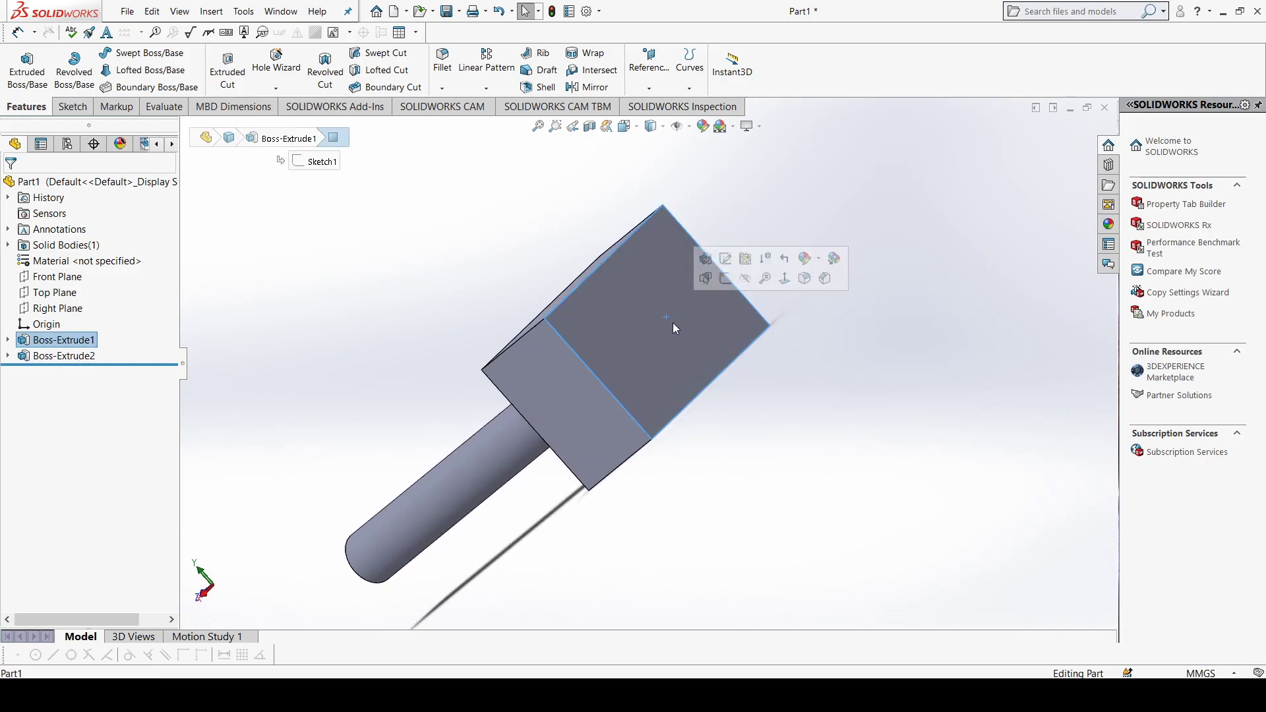
pyautogui.click(639, 320)
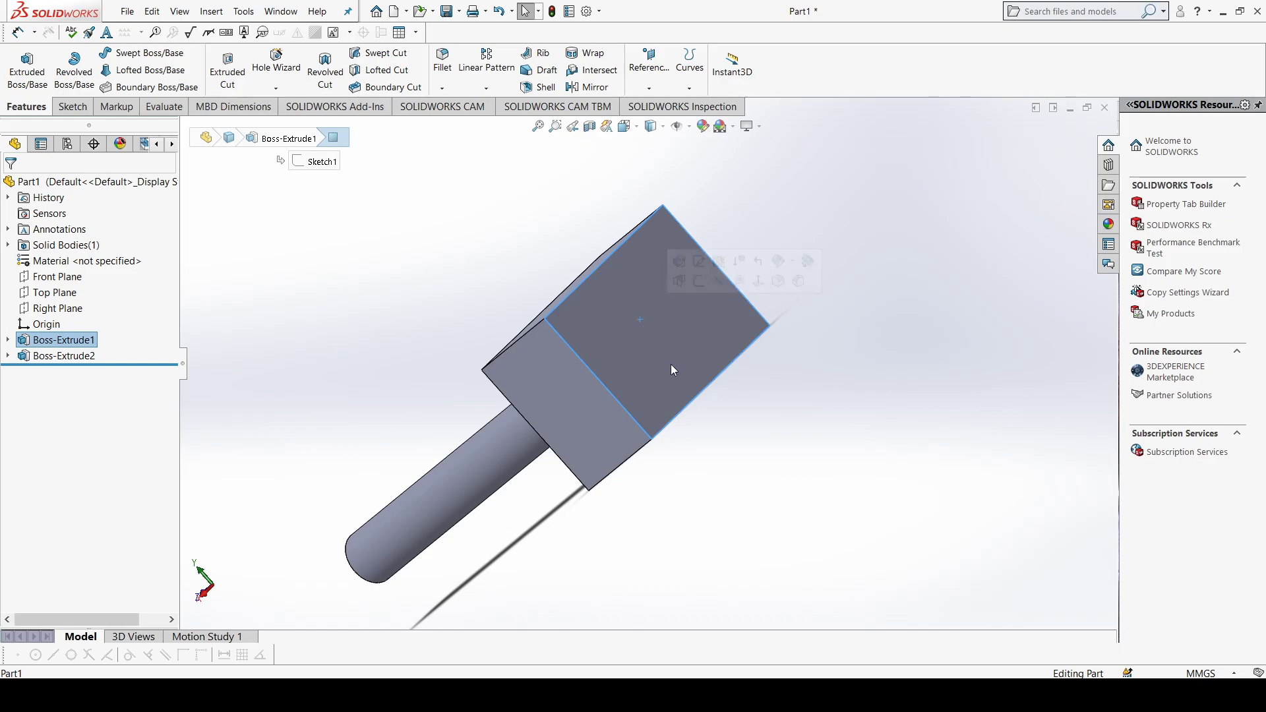
pyautogui.hotkey('ctrl', '8')
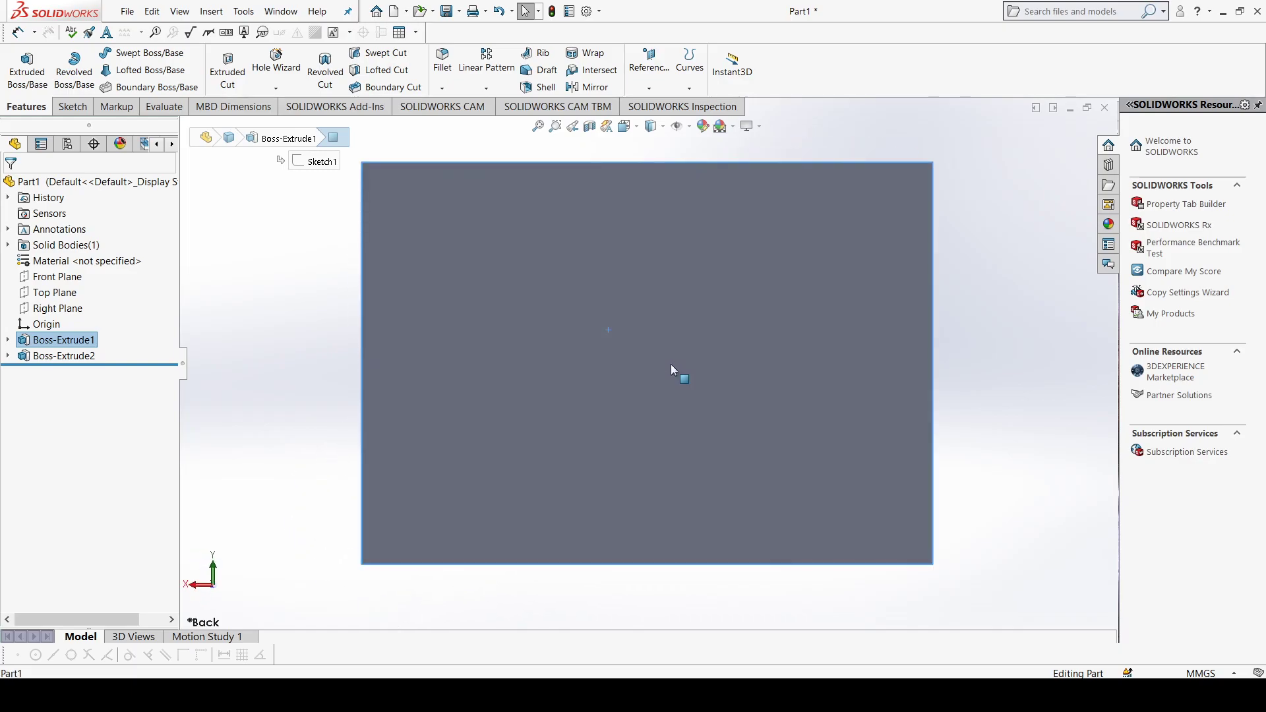
pyautogui.click(72, 107)
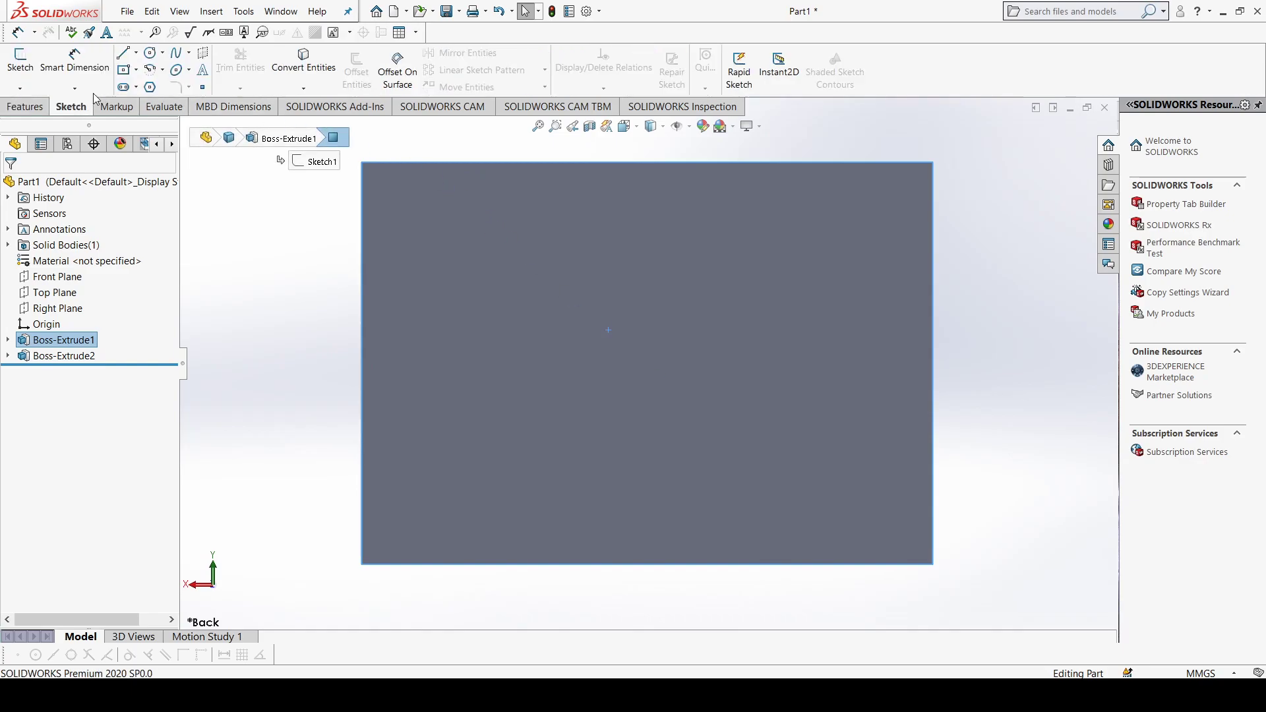
pyautogui.click(149, 55)
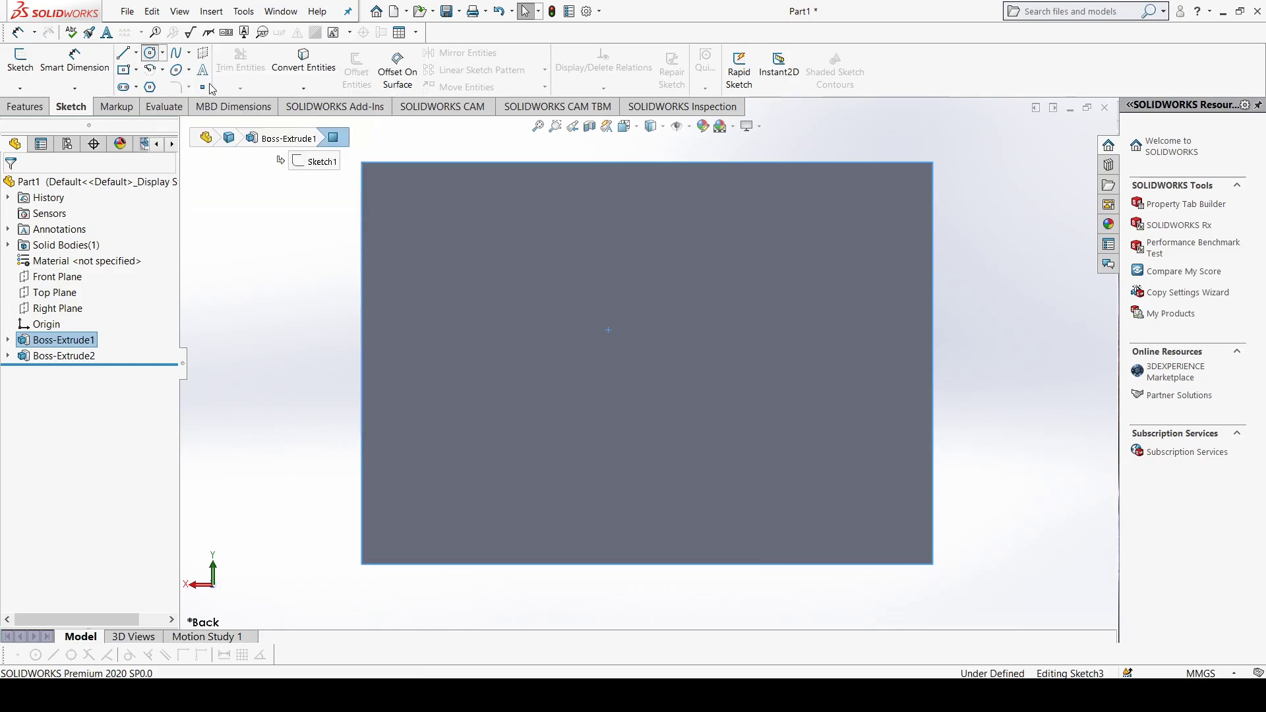
pyautogui.click(648, 362)
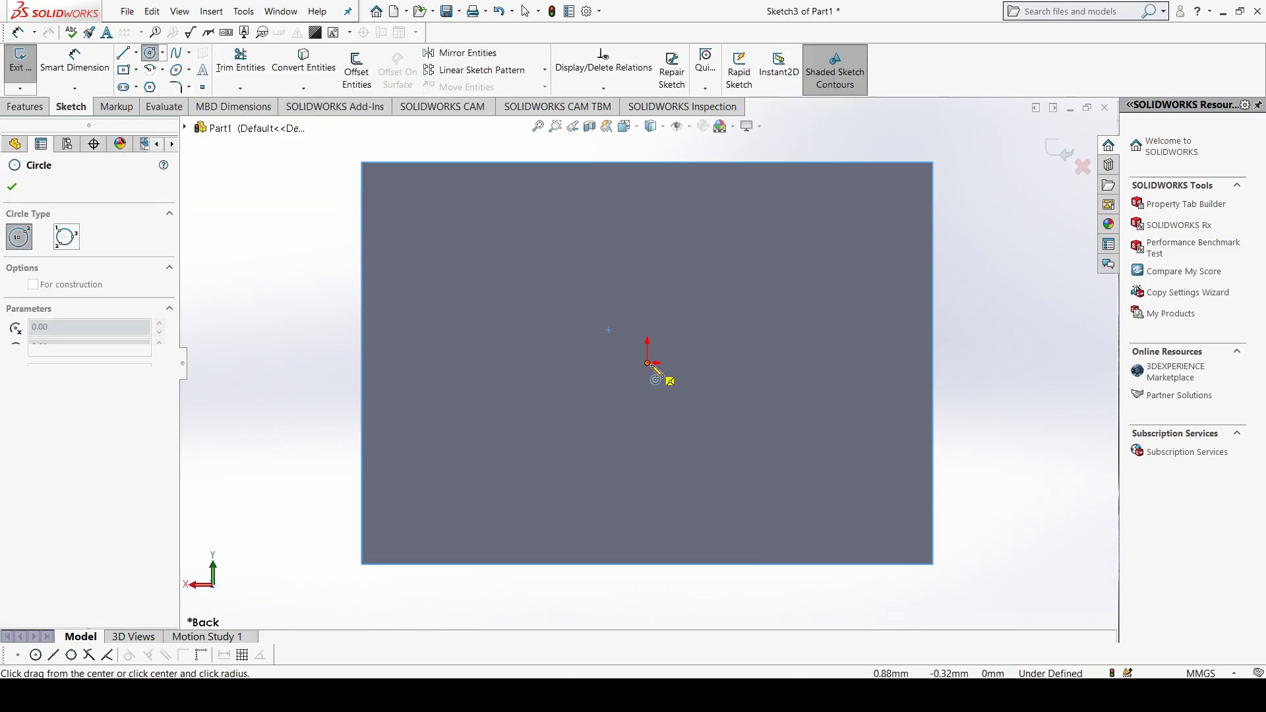
pyautogui.click(685, 421)
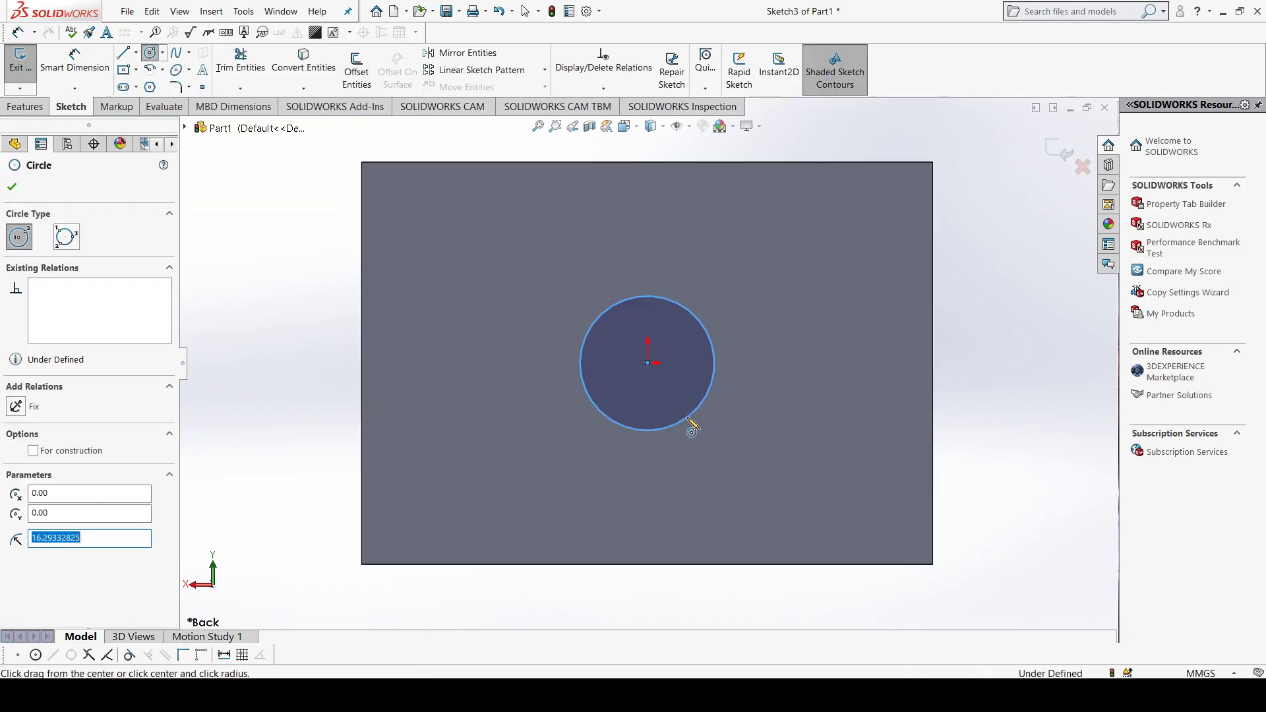
# Step: Start a blind Extruded Cut from the back-face circle and set its depth to 110 mm
pyautogui.click(27, 107)
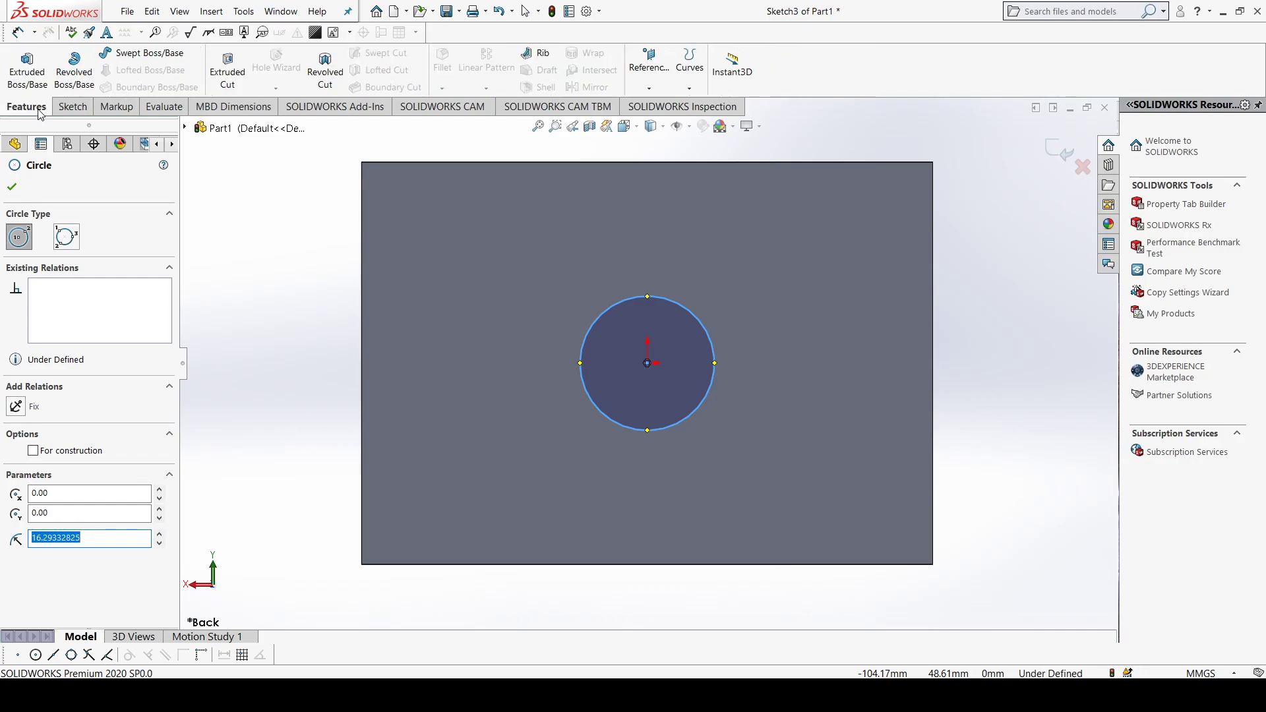
pyautogui.click(73, 106)
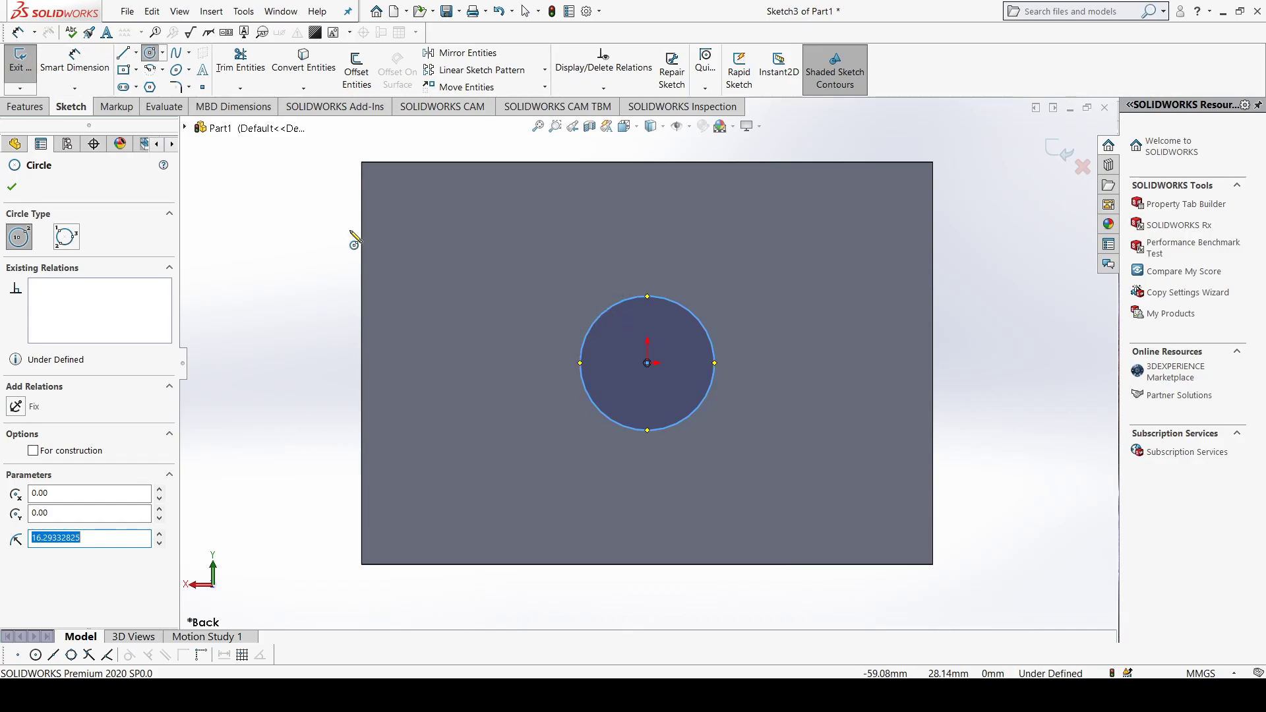
pyautogui.click(32, 111)
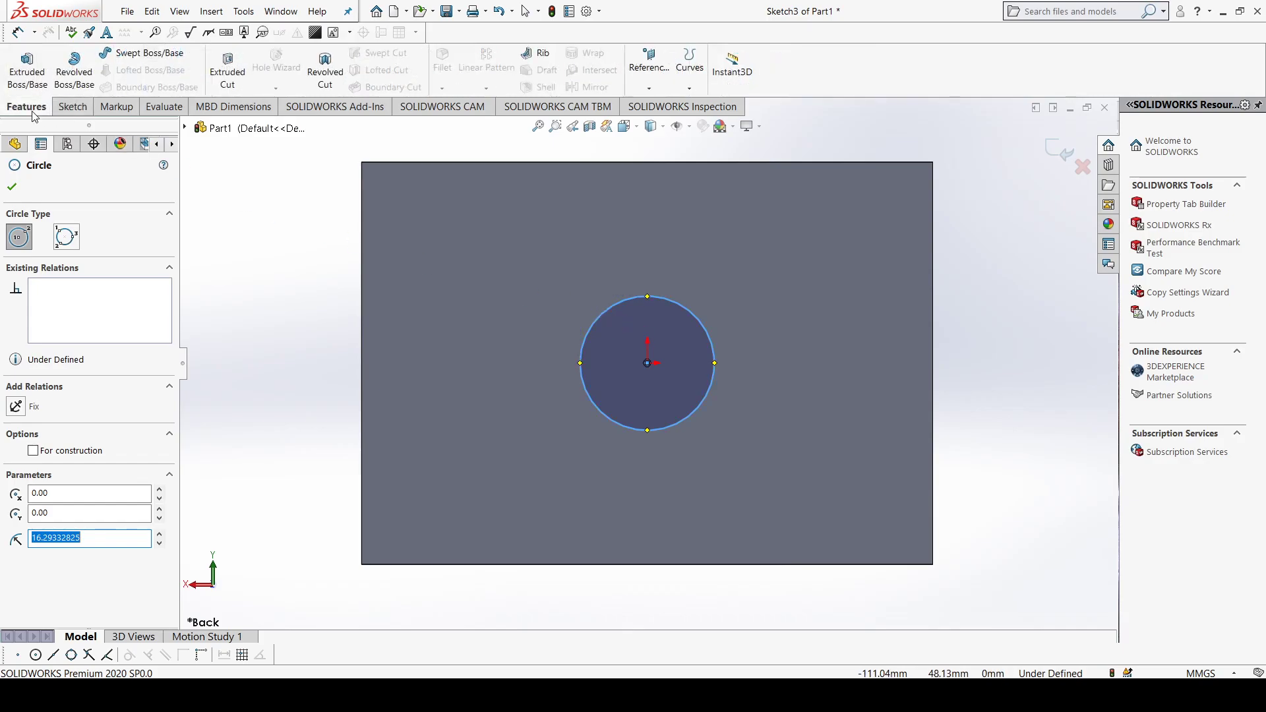
pyautogui.click(224, 74)
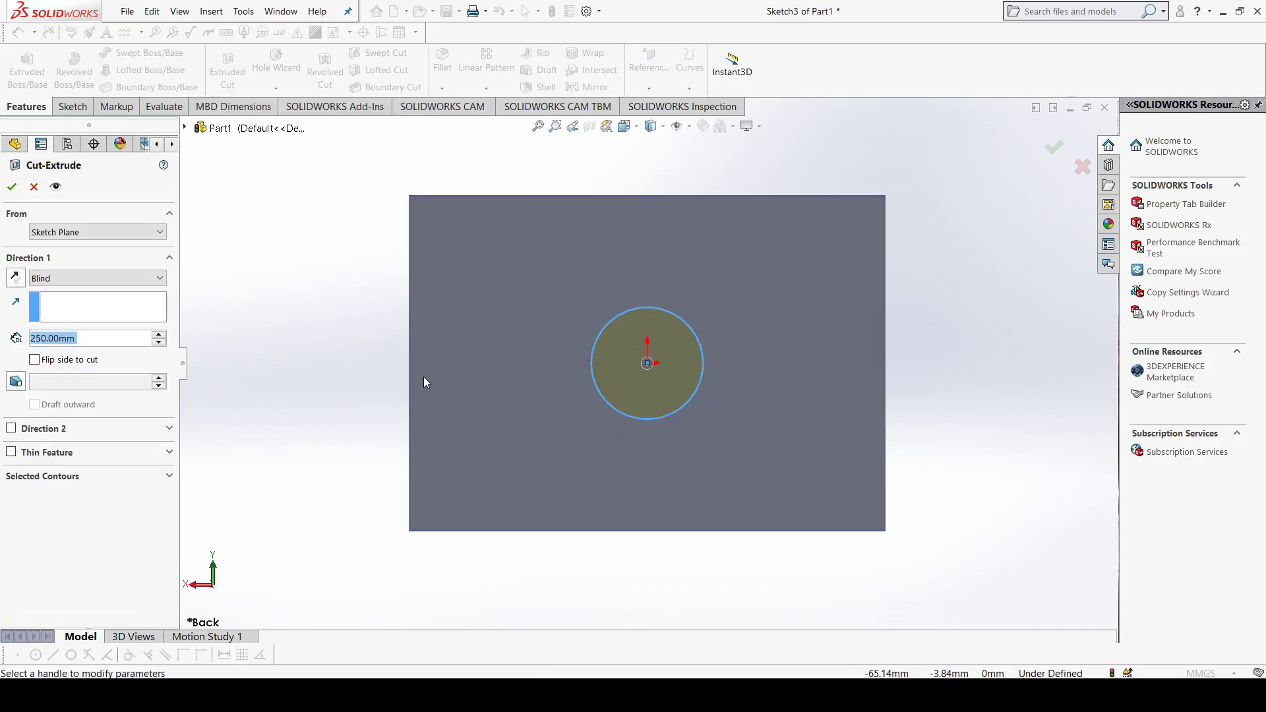
pyautogui.moveTo(371, 380); pyautogui.dragTo(758, 422, button='middle')
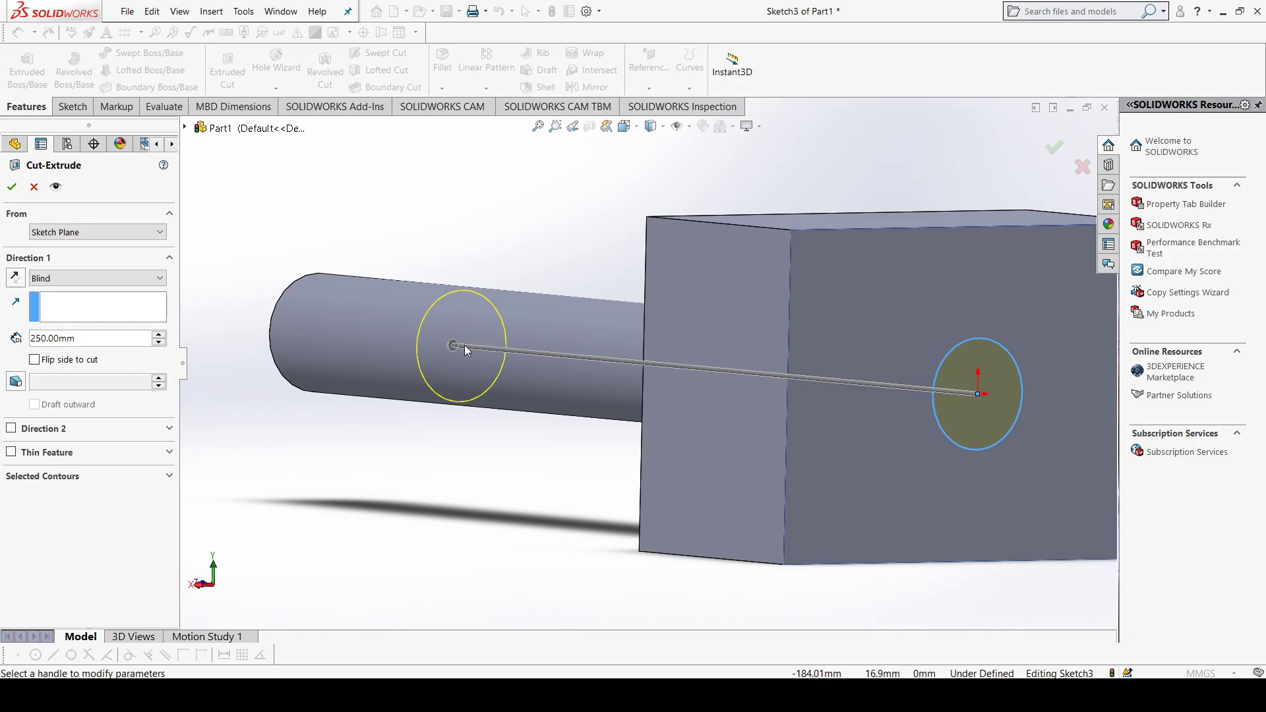
pyautogui.click(159, 342)
pyautogui.click(158, 341)
pyautogui.click(158, 341)
pyautogui.click(159, 342)
pyautogui.click(160, 343)
pyautogui.click(160, 342)
pyautogui.click(160, 342)
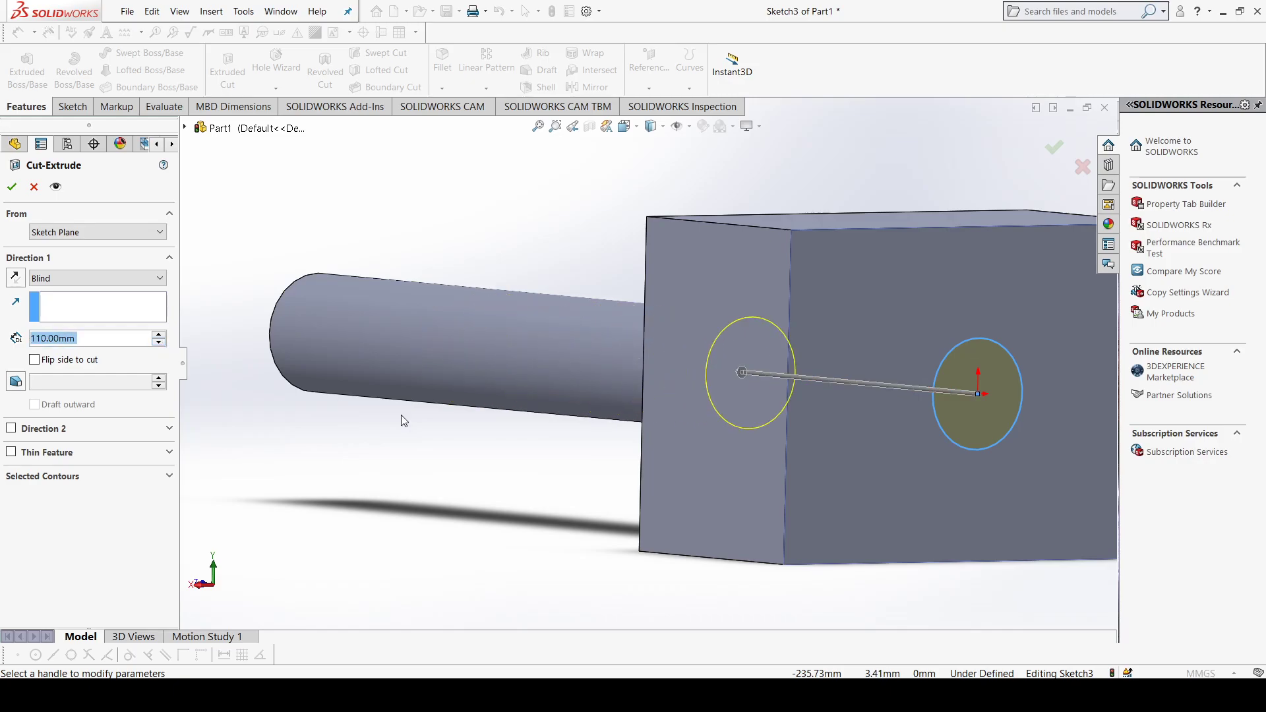
# Step: Set the depth of the circular cut in the block's back face to 20 mm and finish the Extruded Cut
pyautogui.scroll(2, 815, 469)
pyautogui.moveTo(817, 469)
pyautogui.mouseDown(button='middle')
pyautogui.moveTo(833, 462)
pyautogui.moveTo(820, 455)
pyautogui.mouseUp(button='middle')
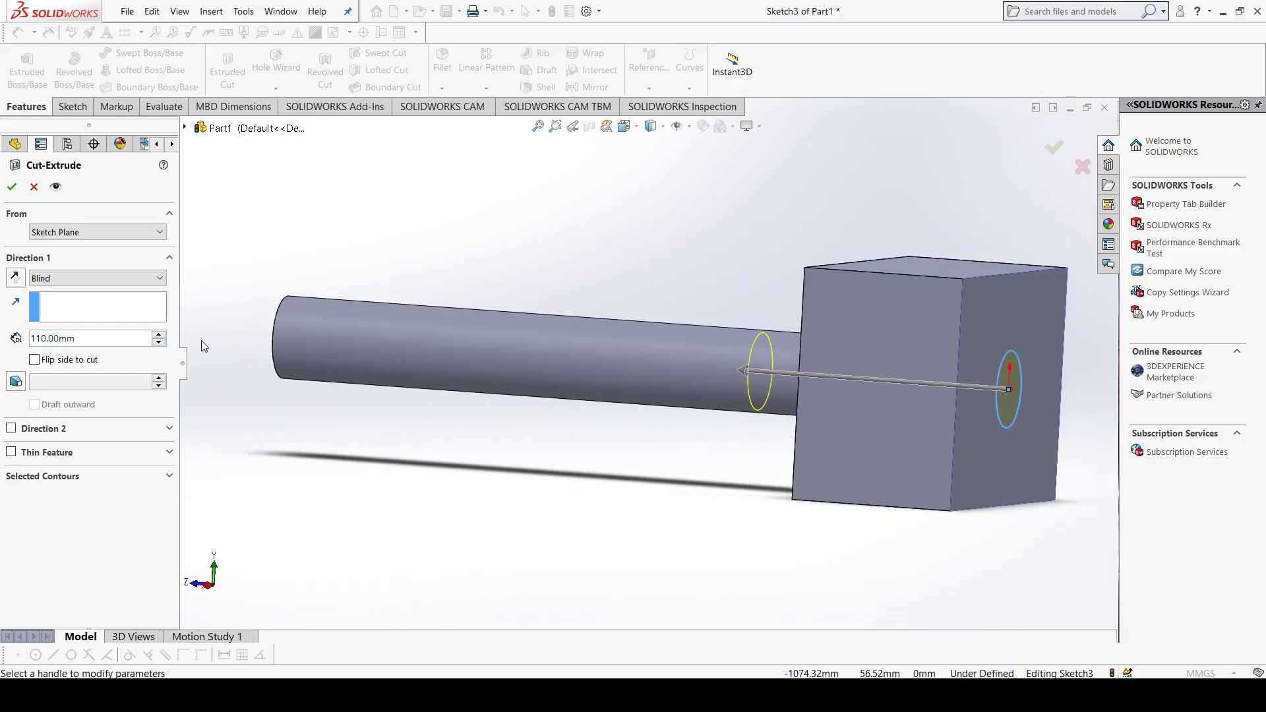
pyautogui.click(158, 341)
pyautogui.click(159, 341)
pyautogui.click(159, 341)
pyautogui.click(159, 341)
pyautogui.click(159, 342)
pyautogui.click(159, 342)
pyautogui.click(161, 342)
pyautogui.click(161, 342)
pyautogui.click(161, 342)
pyautogui.click(161, 342)
pyautogui.click(160, 335)
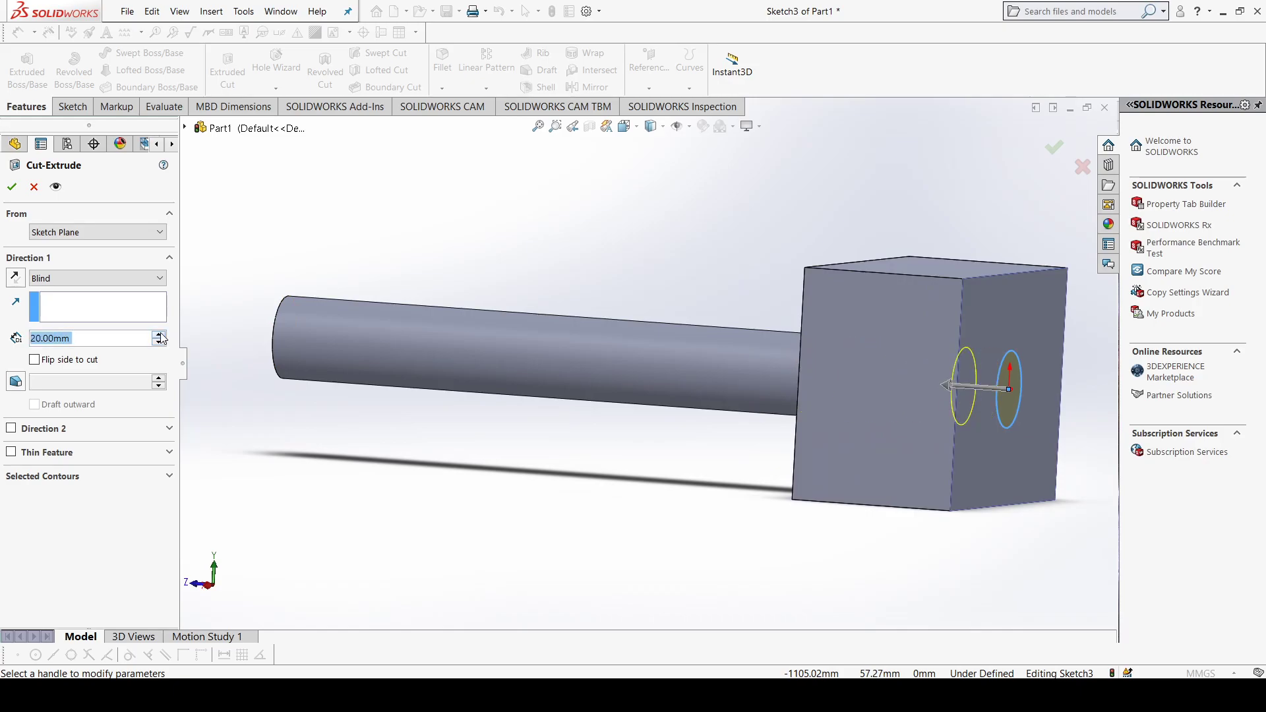
pyautogui.moveTo(543, 528); pyautogui.dragTo(452, 362, button='middle')
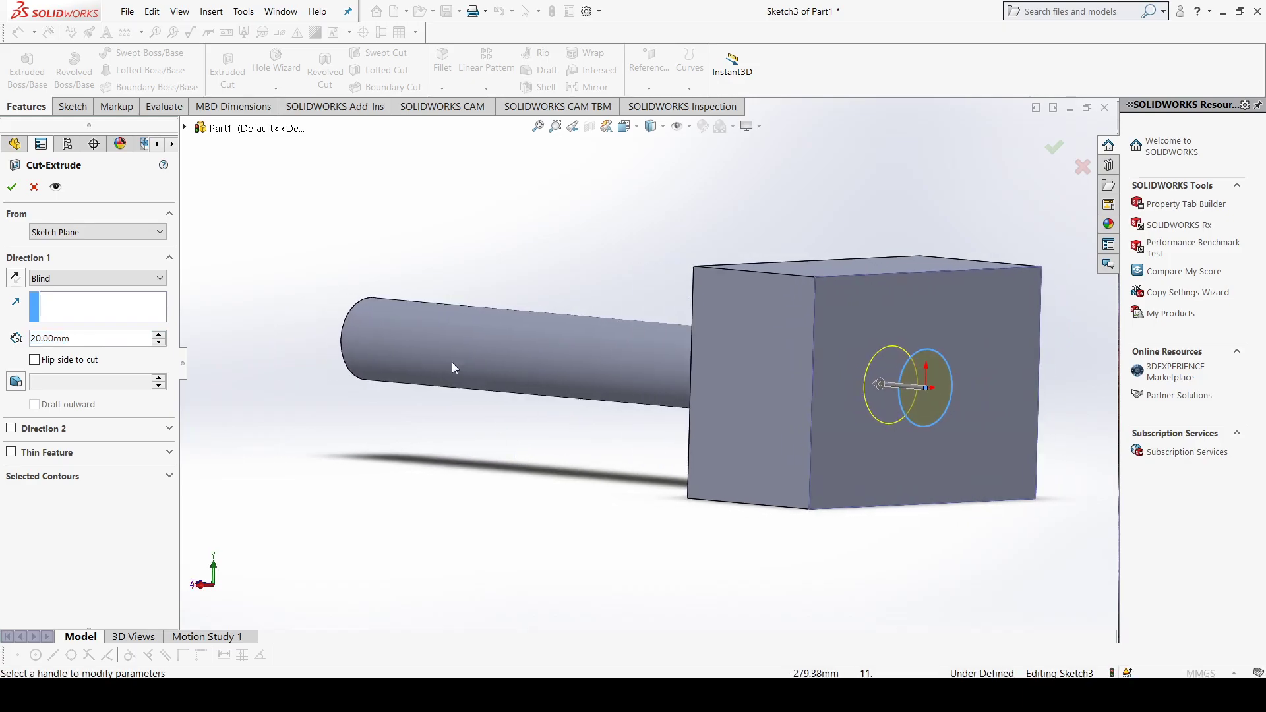
pyautogui.click(10, 188)
# Step: Examine the part from several angles and highlight the block, cylinder and cut features one after another in the model
pyautogui.moveTo(693, 510); pyautogui.dragTo(730, 267, button='middle')
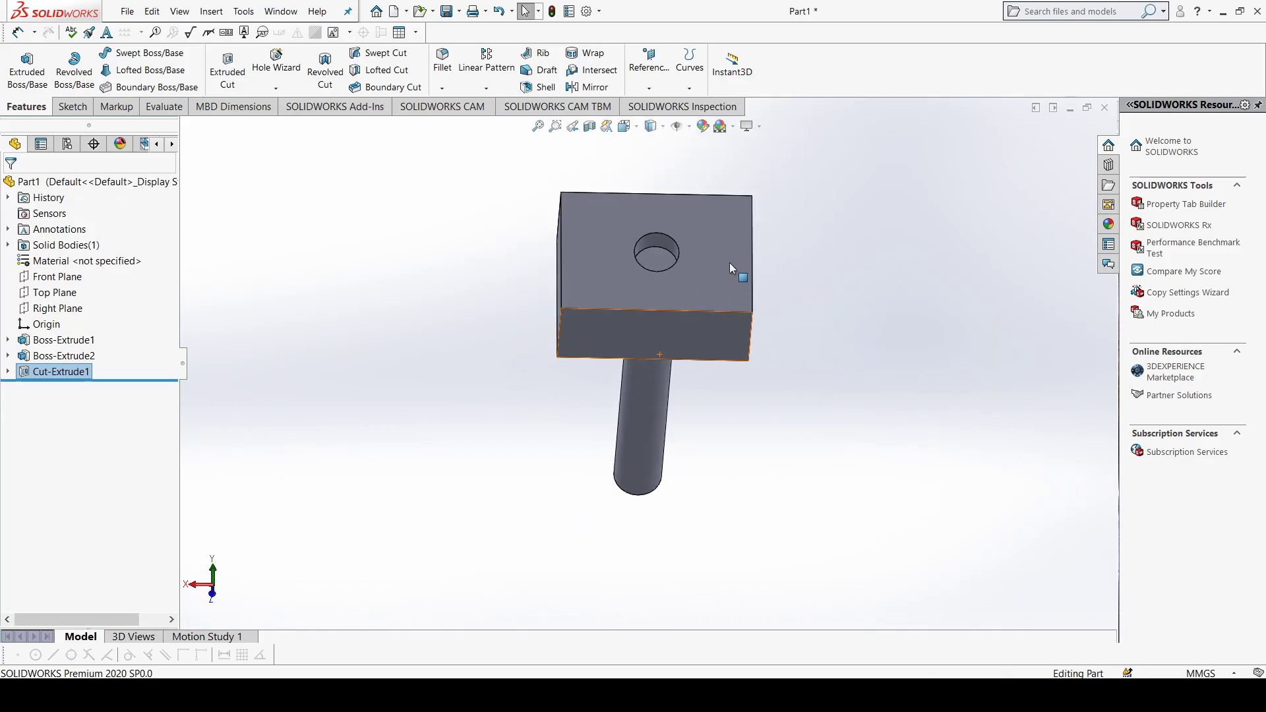
pyautogui.moveTo(682, 230); pyautogui.dragTo(649, 316, button='middle')
pyautogui.scroll(2, 605, 399)
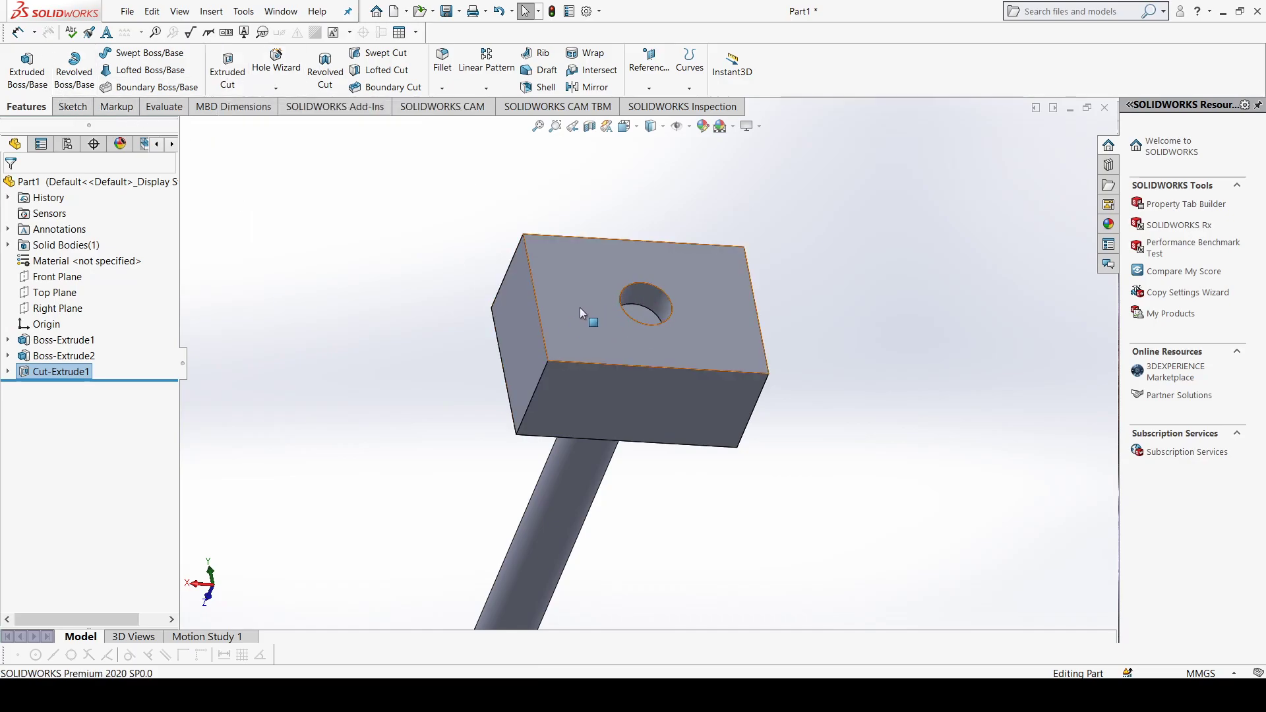
pyautogui.moveTo(618, 384)
pyautogui.mouseDown(button='middle')
pyautogui.moveTo(619, 371)
pyautogui.moveTo(624, 381)
pyautogui.mouseUp(button='middle')
pyautogui.scroll(2, 623, 385)
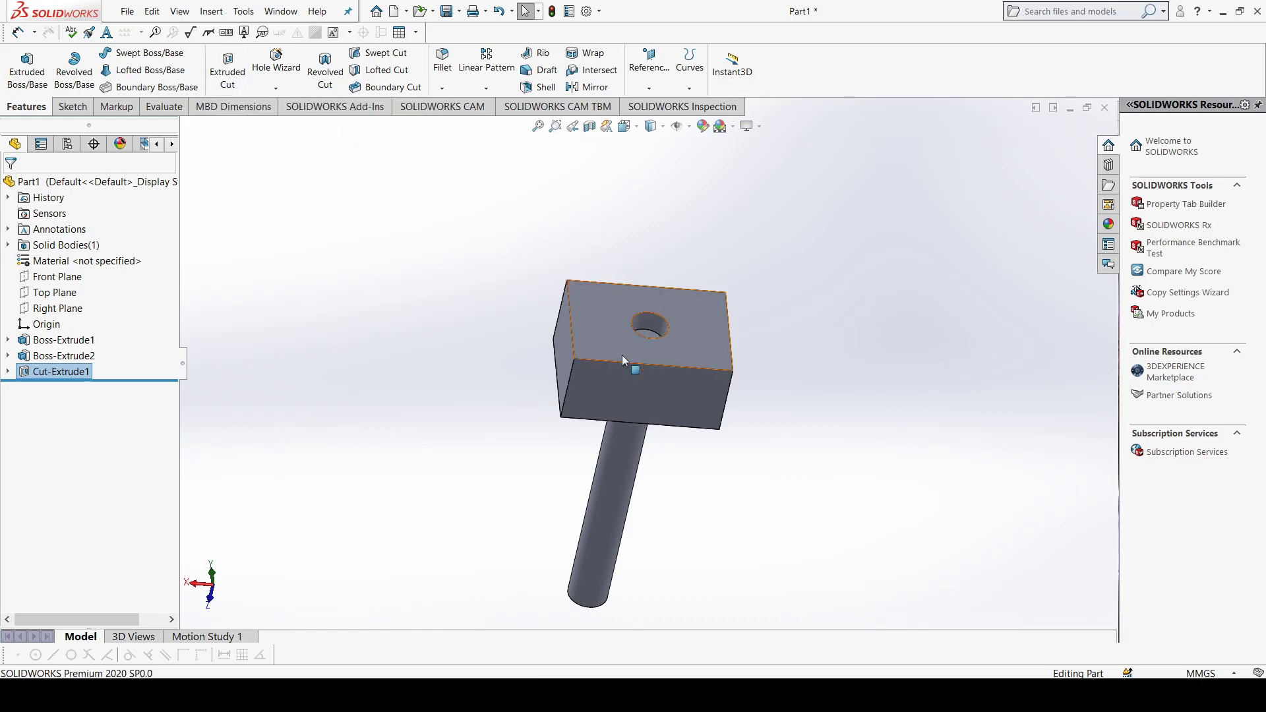
pyautogui.scroll(-1, 650, 414)
pyautogui.scroll(1, 637, 443)
pyautogui.scroll(-1, 633, 453)
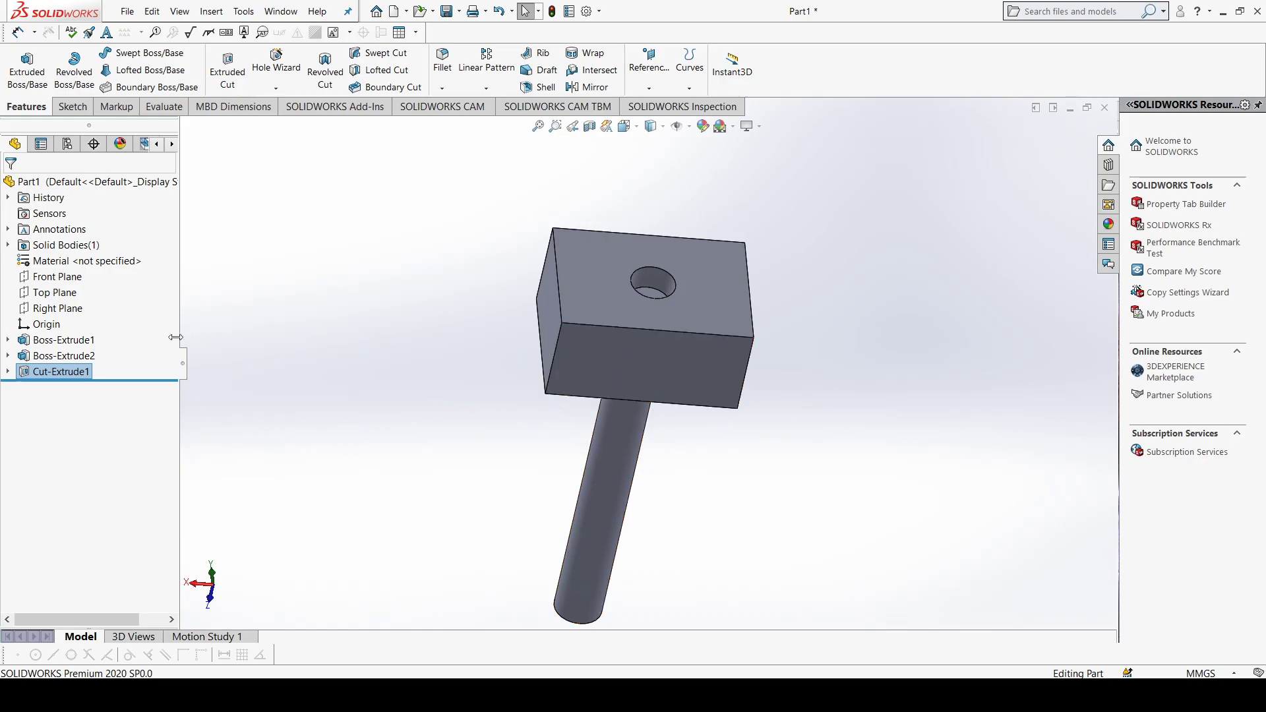
pyautogui.click(52, 360)
pyautogui.click(53, 345)
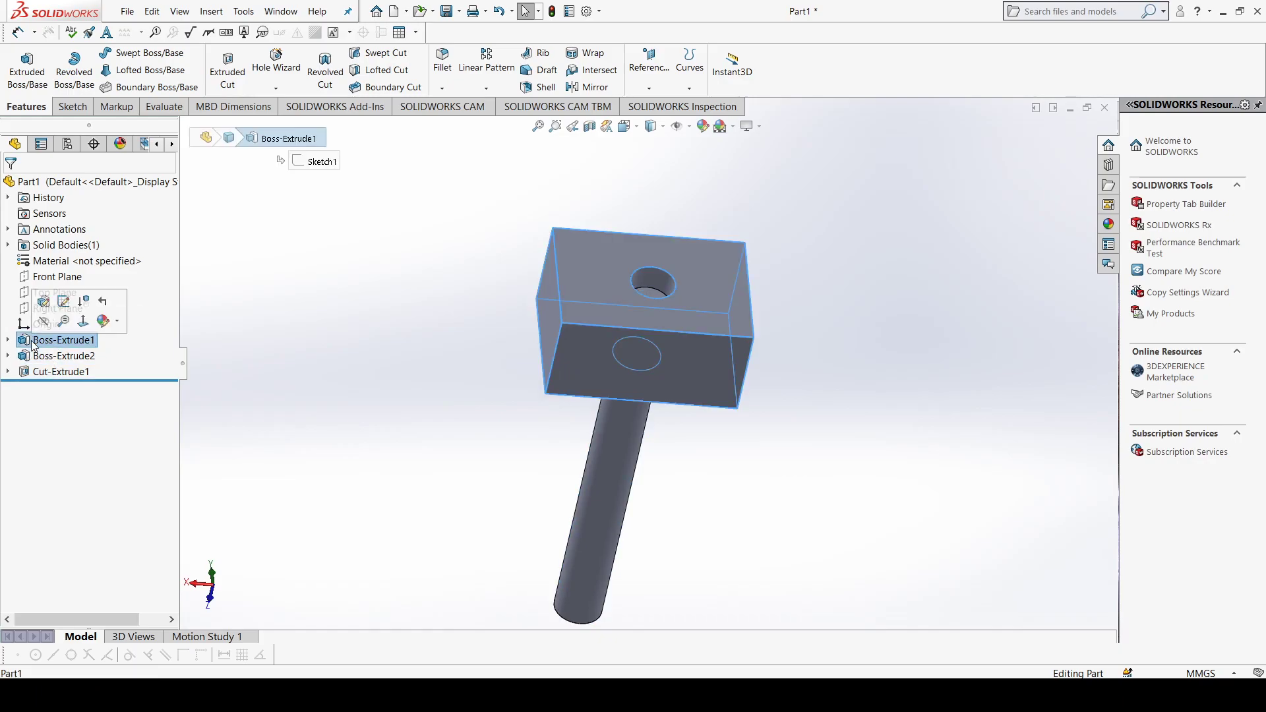
pyautogui.click(63, 357)
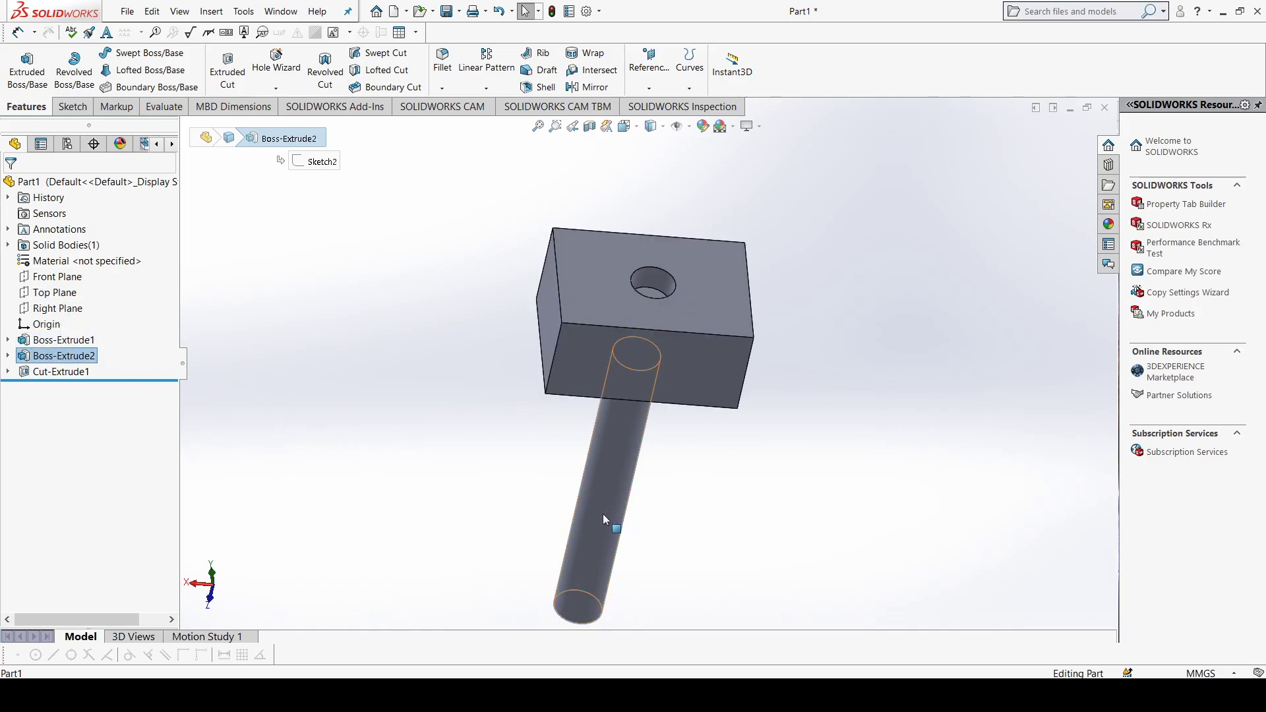
pyautogui.click(60, 372)
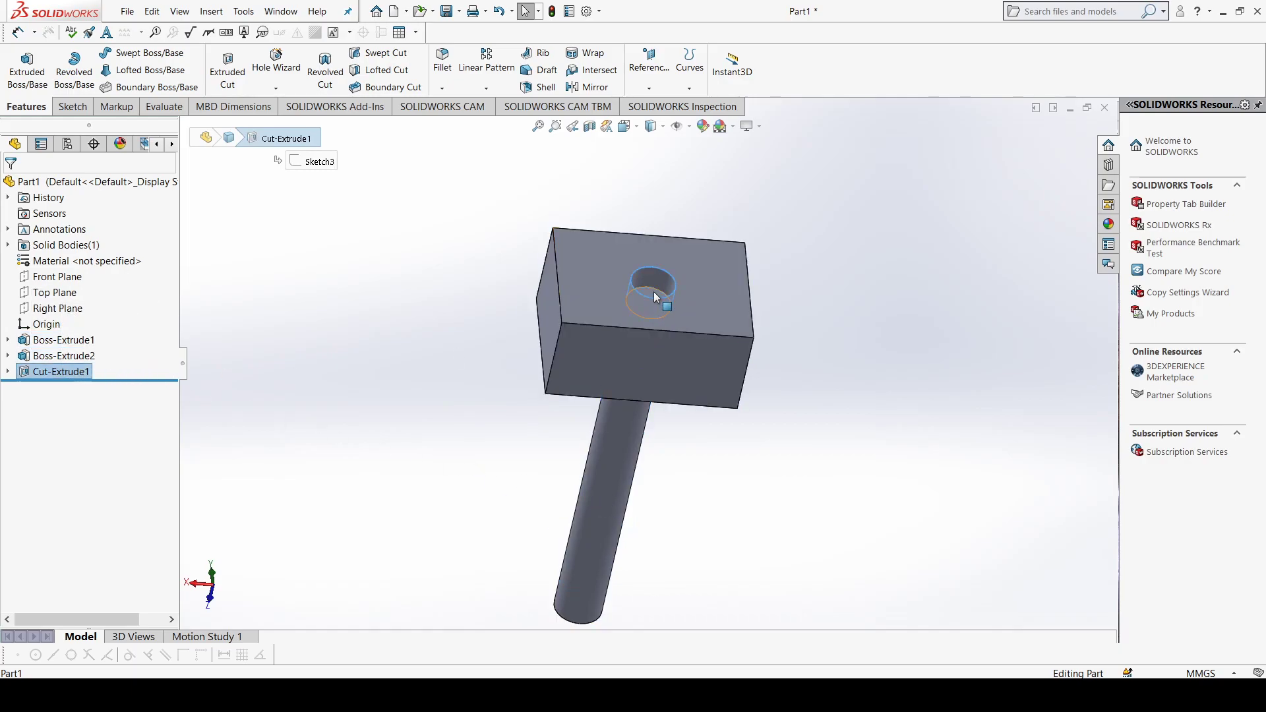
# Step: Delete the circular cut from the block's back face, together with its leftover circle sketch
pyautogui.rightClick(76, 378)
pyautogui.click(99, 449)
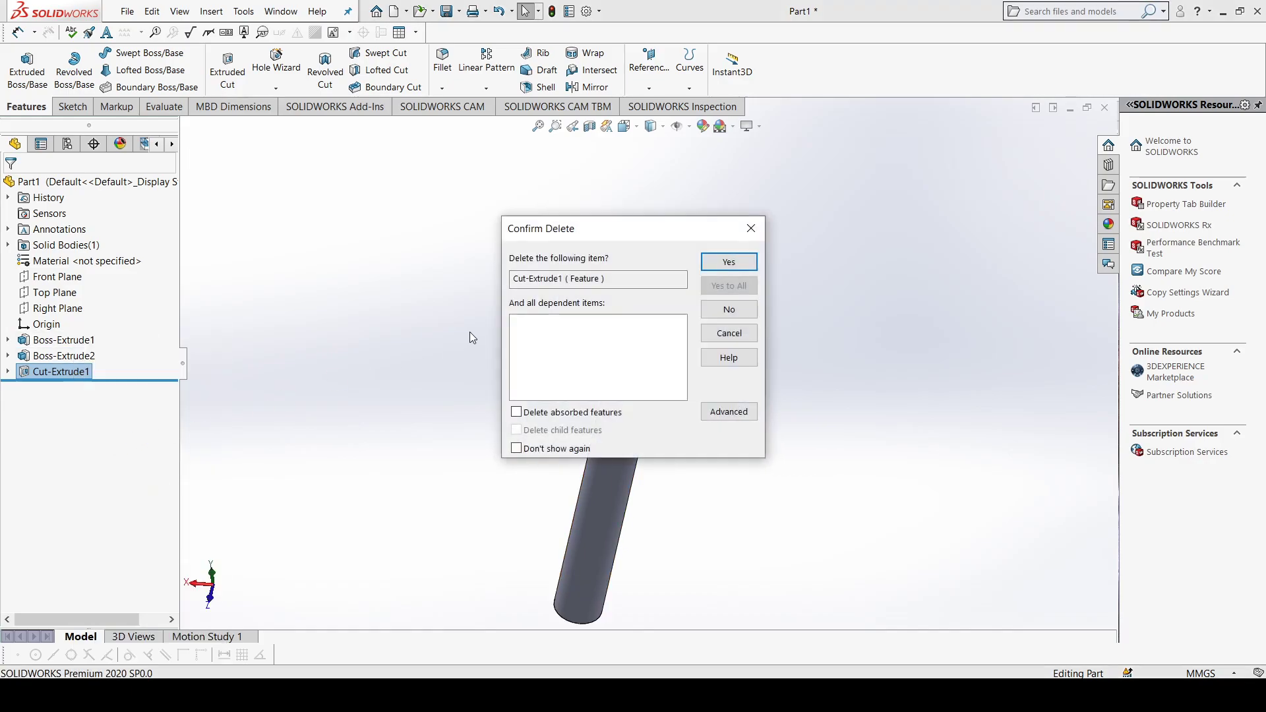
pyautogui.click(707, 263)
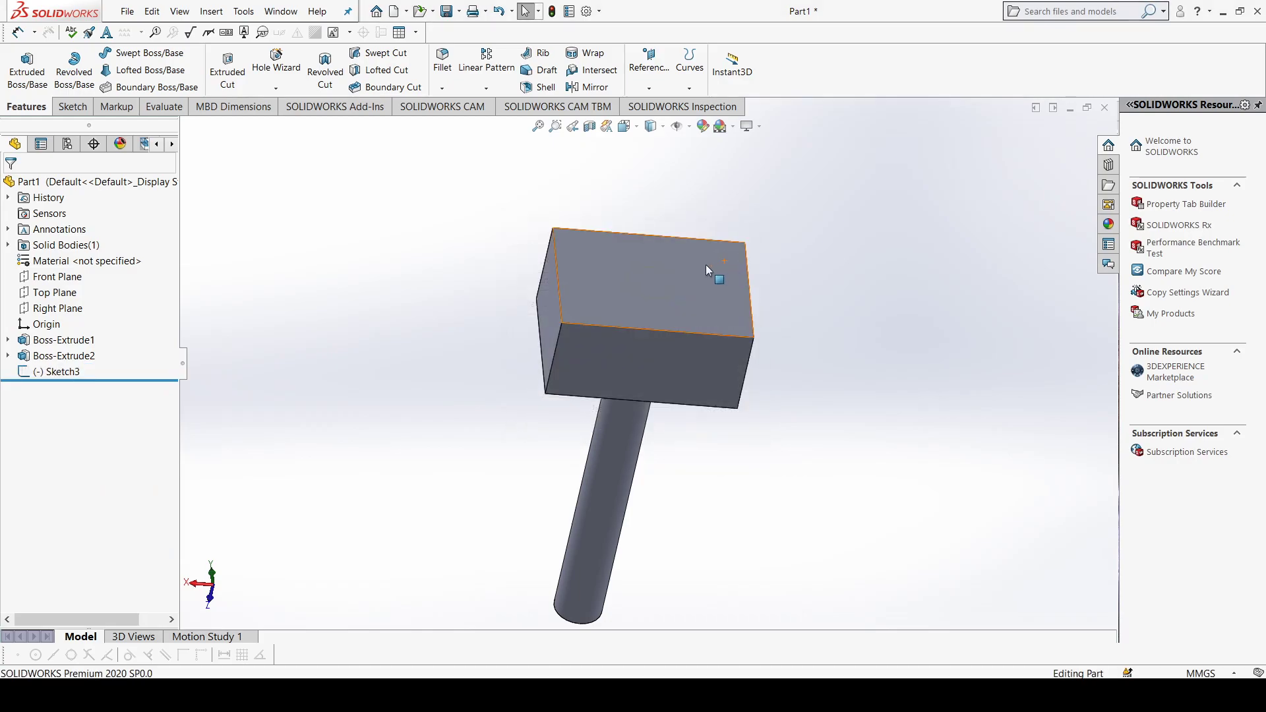
pyautogui.click(69, 372)
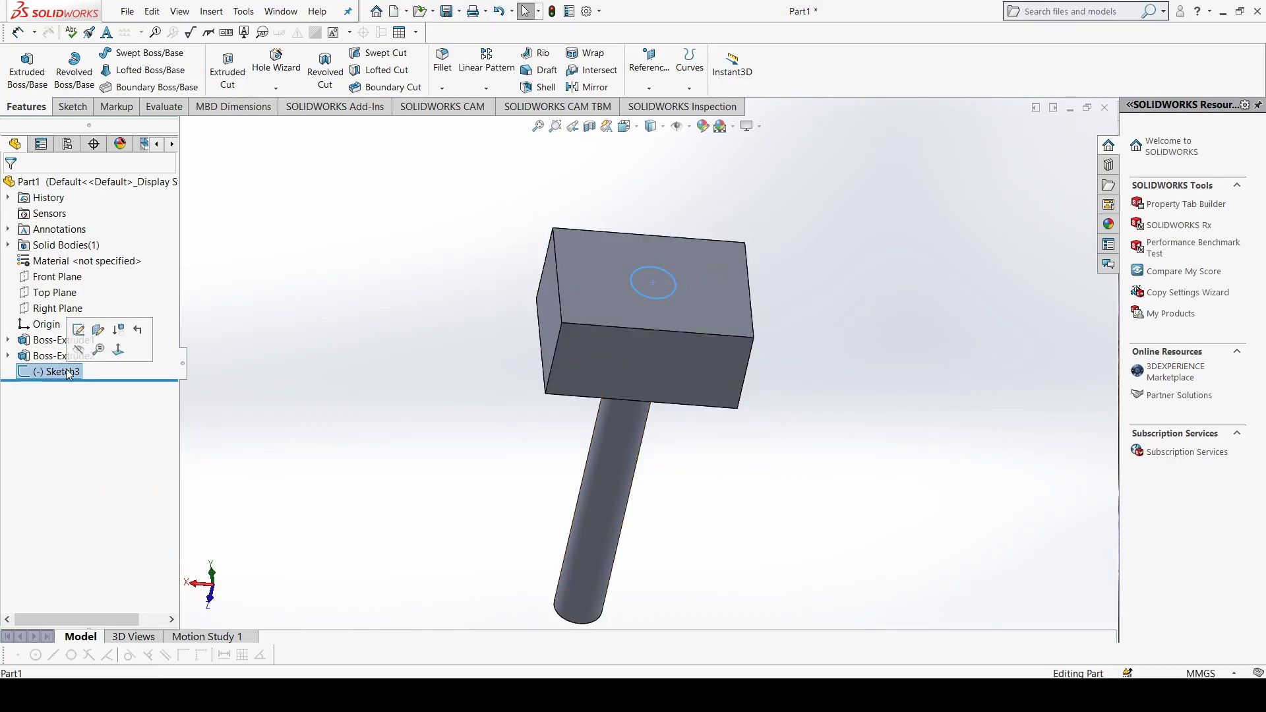
pyautogui.rightClick(68, 373)
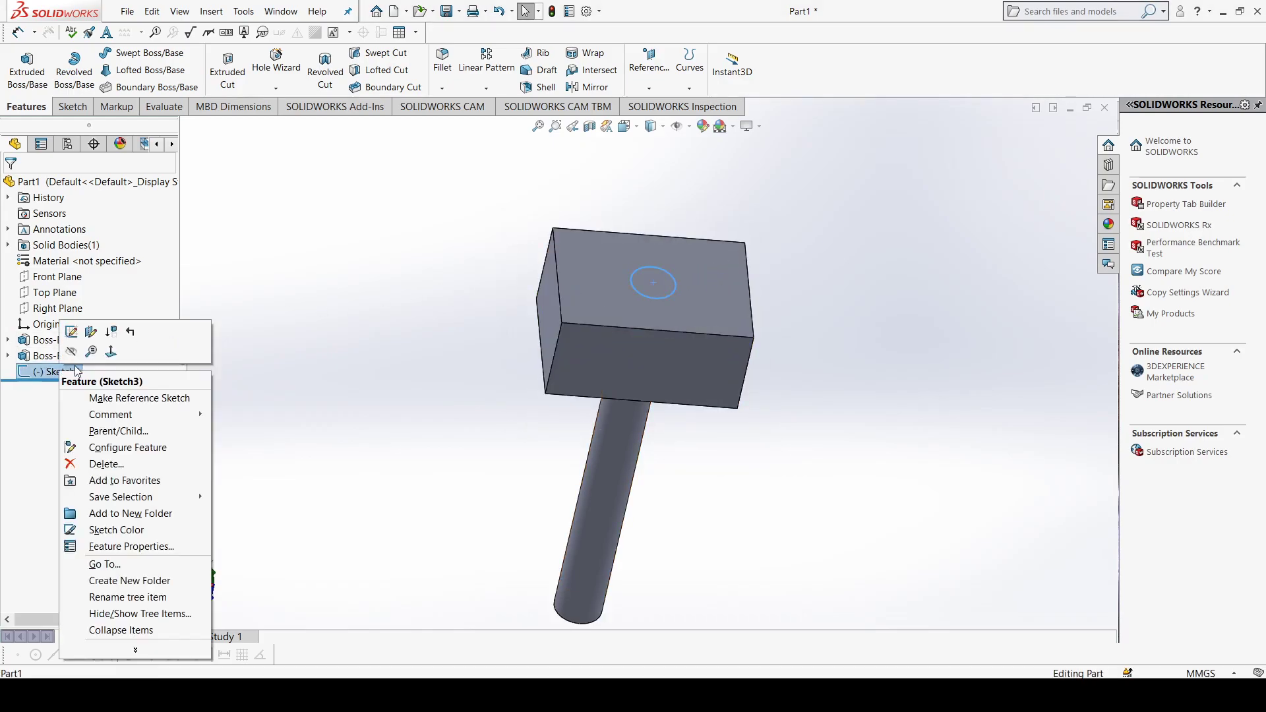
pyautogui.click(106, 464)
pyautogui.click(710, 265)
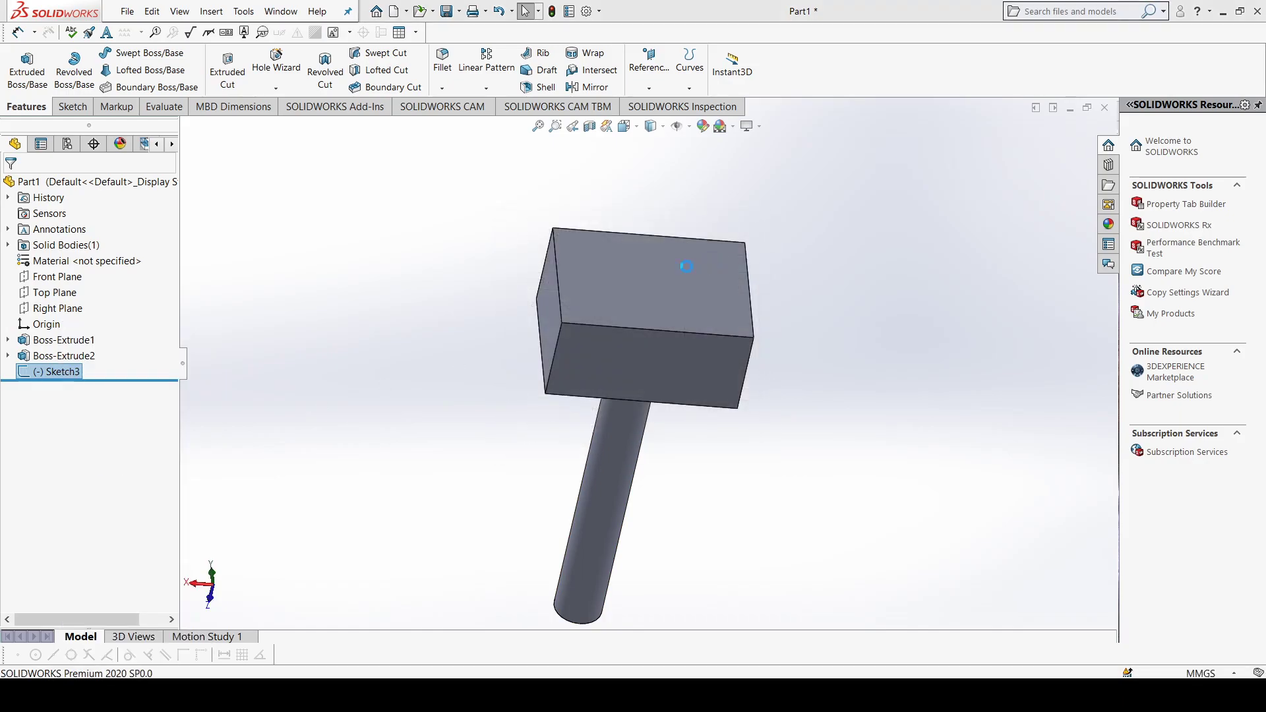
# Step: Delete the block extrusion, continuing despite the rebuild error, and delete the cylindrical boss extrusion
pyautogui.click(86, 357)
pyautogui.keyDown('ctrl'); pyautogui.click(69, 341); pyautogui.keyUp('ctrl')
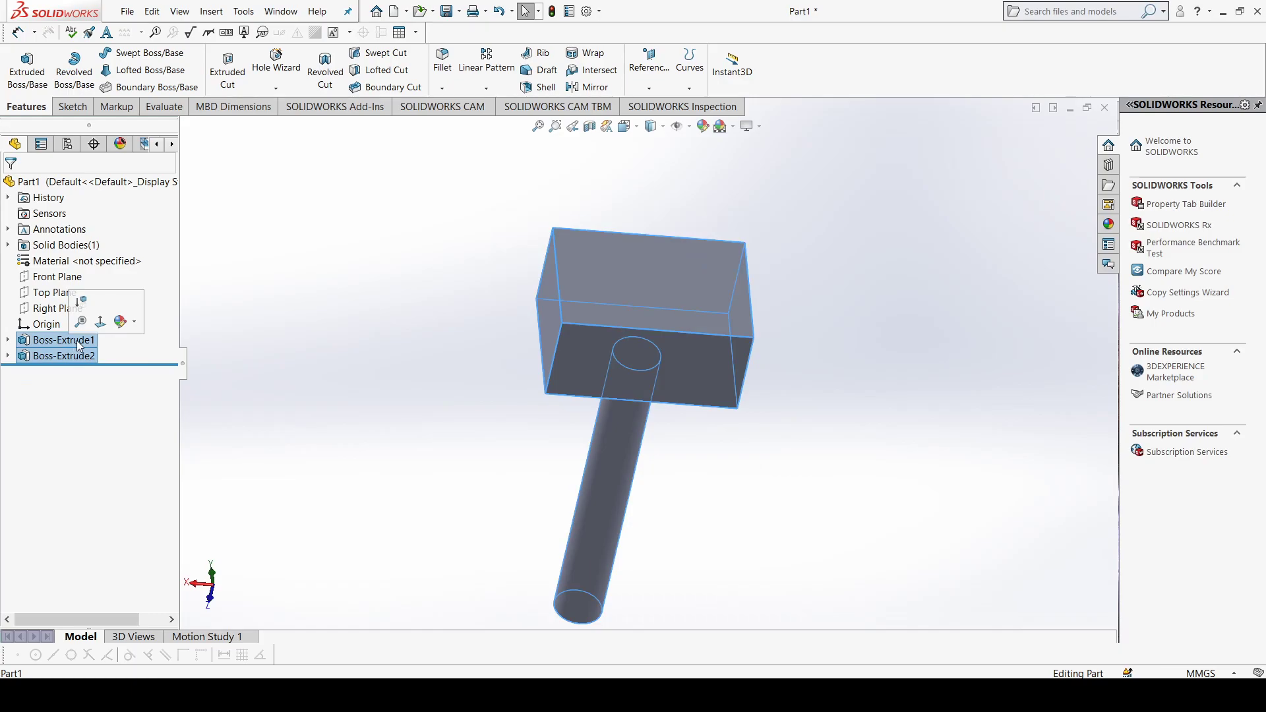
pyautogui.click(70, 342)
pyautogui.press('Delete')
pyautogui.click(712, 263)
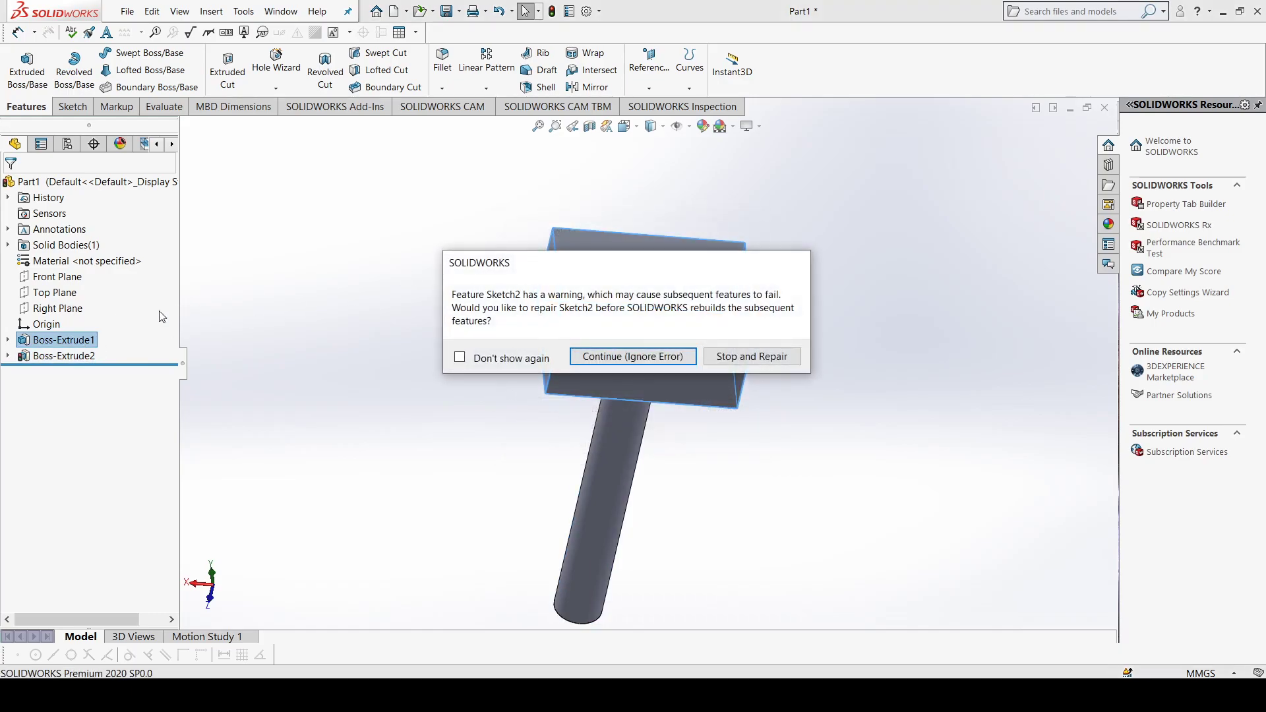
pyautogui.click(590, 355)
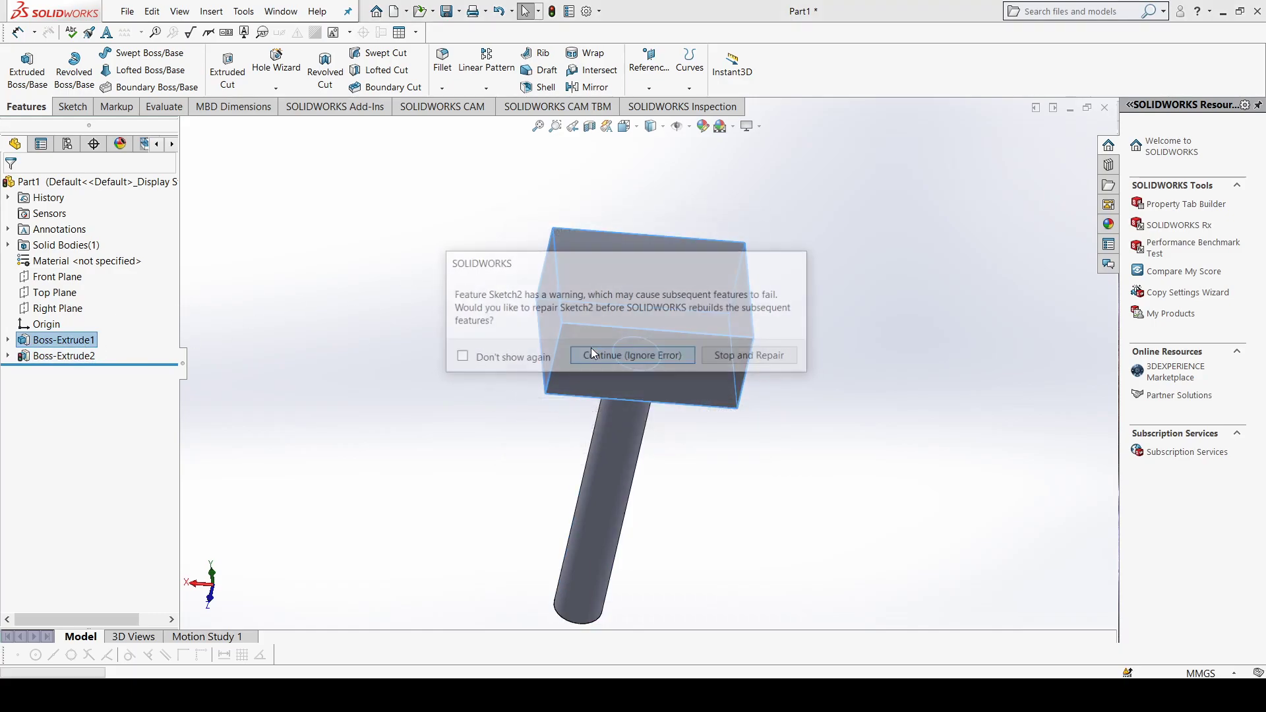
pyautogui.click(70, 358)
pyautogui.press('Delete')
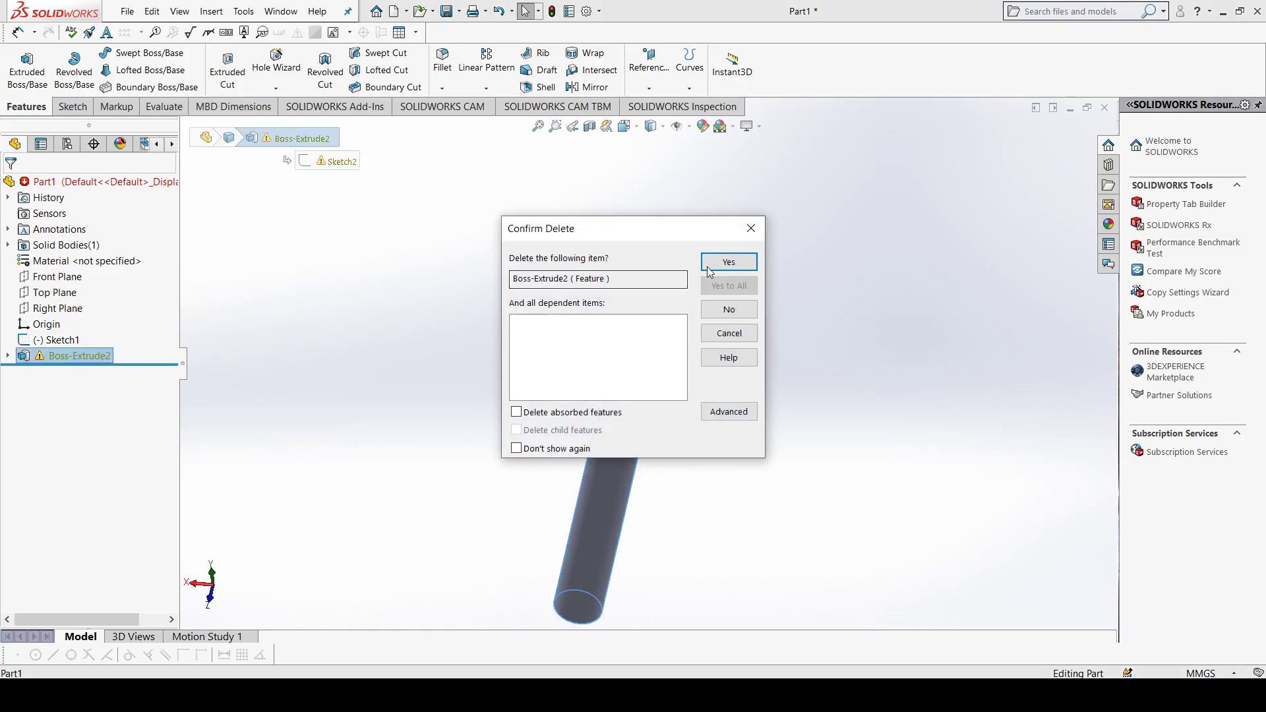
pyautogui.click(723, 260)
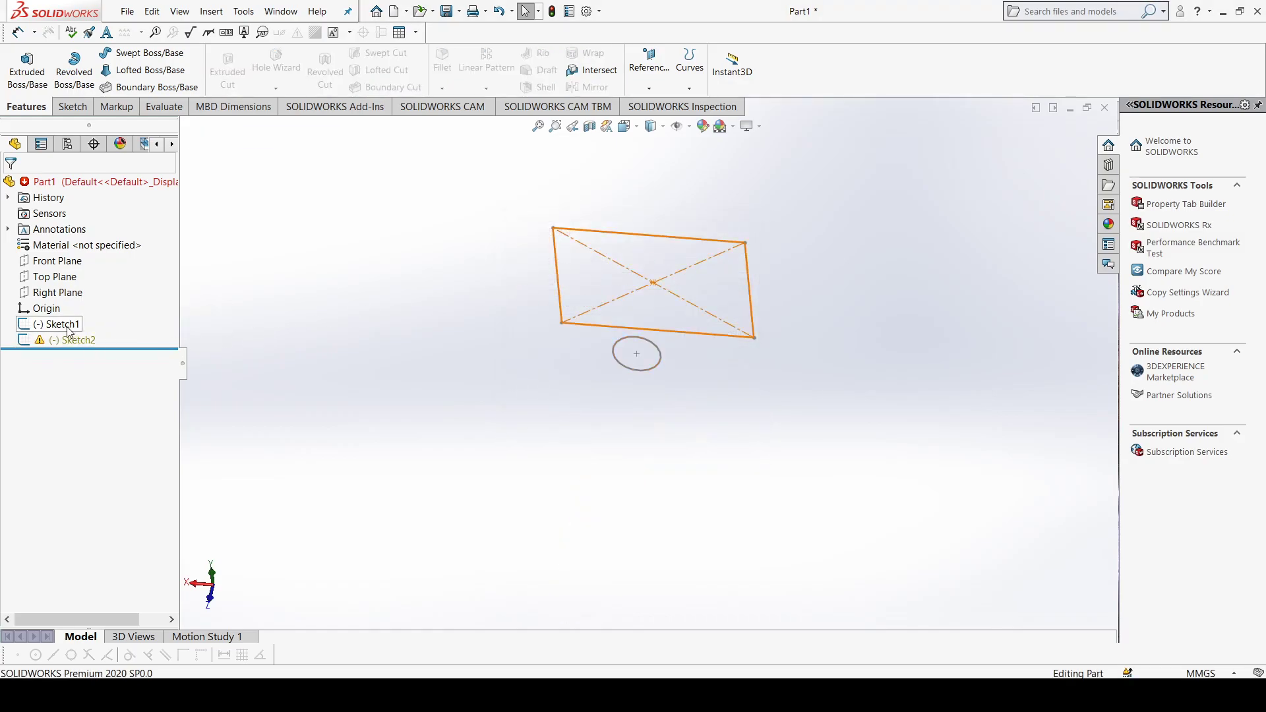
# Step: Delete the two remaining sketches, the block's rectangle and the boss circle, to empty the part
pyautogui.click(68, 325)
pyautogui.keyDown('ctrl'); pyautogui.click(75, 338); pyautogui.keyUp('ctrl')
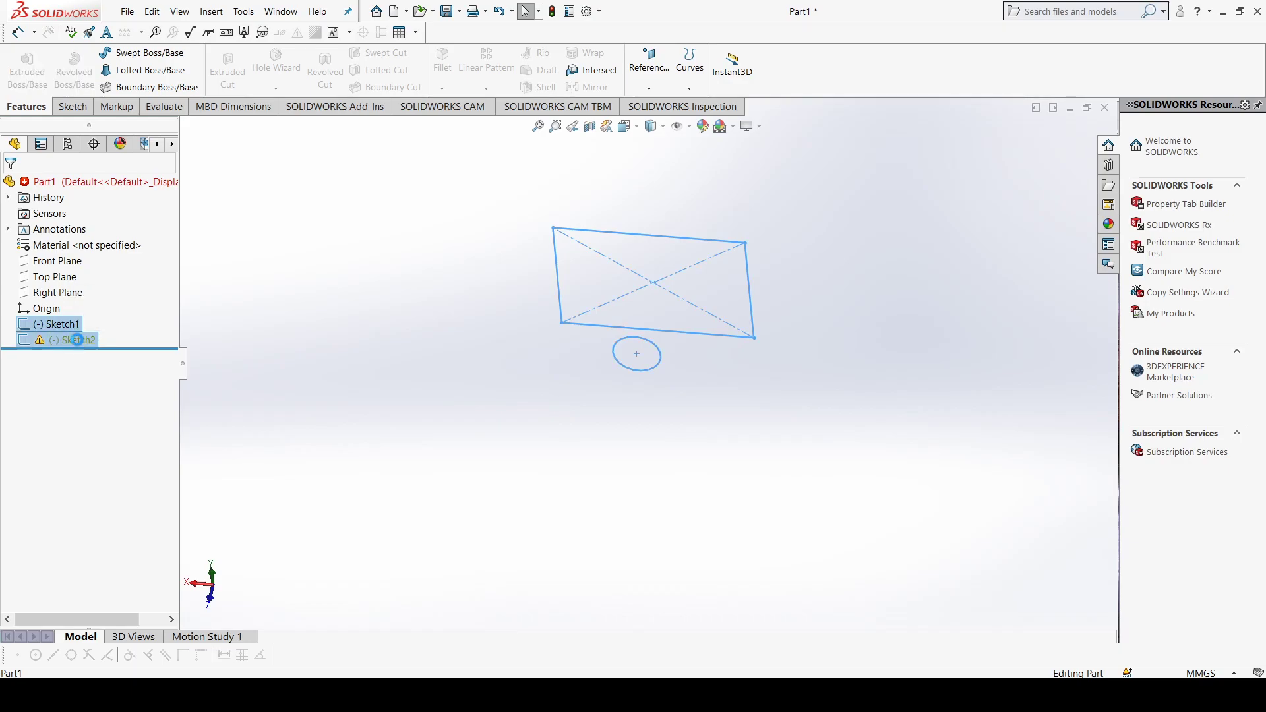
pyautogui.press('Delete')
pyautogui.click(726, 286)
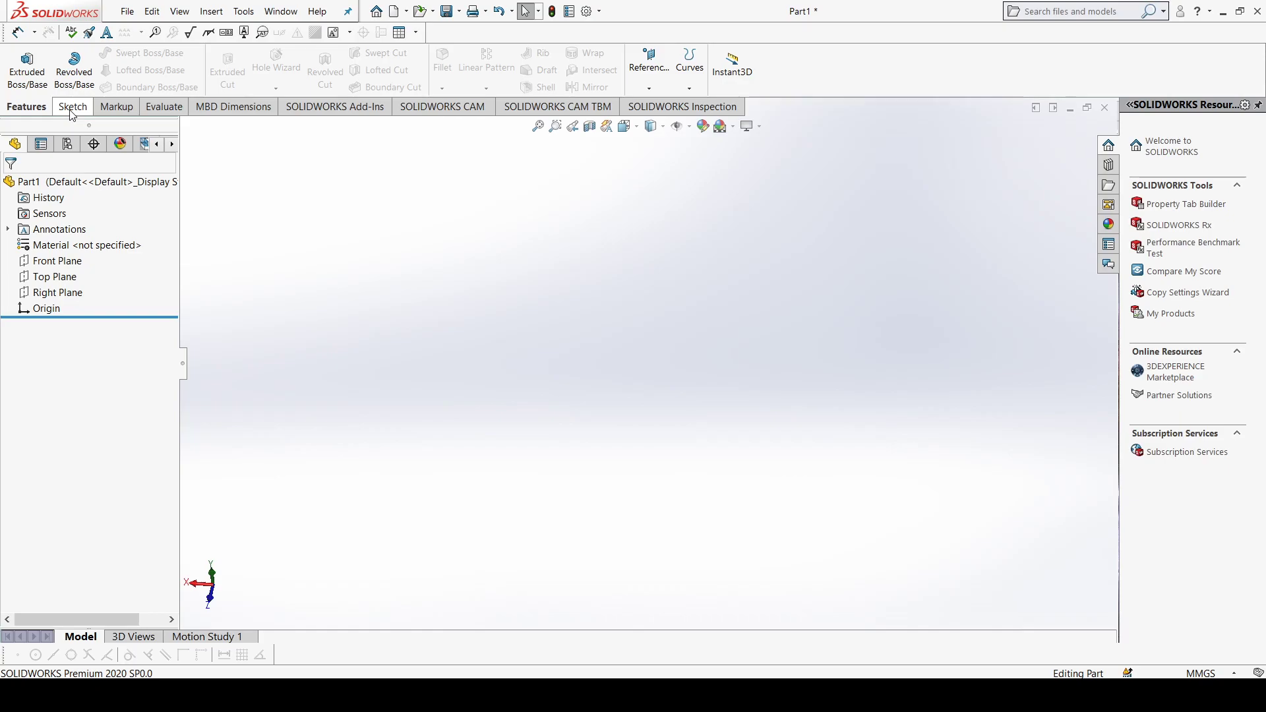
# Step: Sketch an open wavy spline through five points on the Right Plane, starting at the origin, and exit the sketch
pyautogui.click(73, 109)
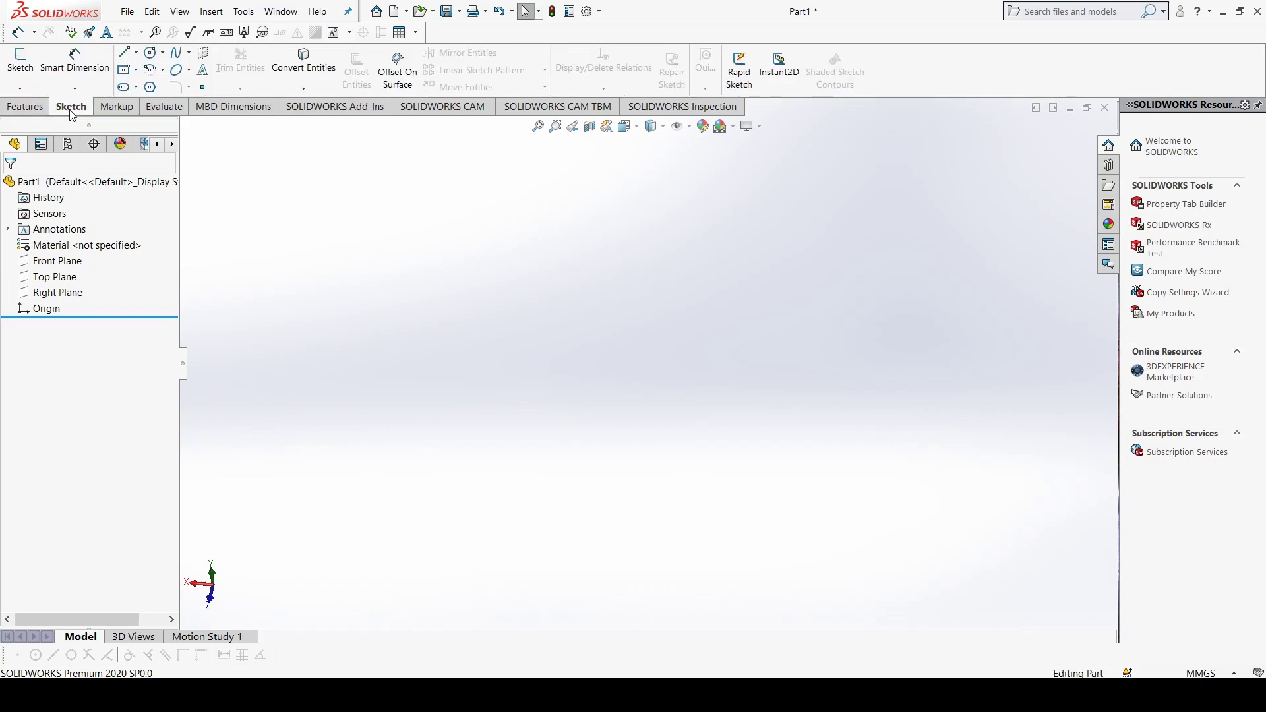
pyautogui.click(66, 296)
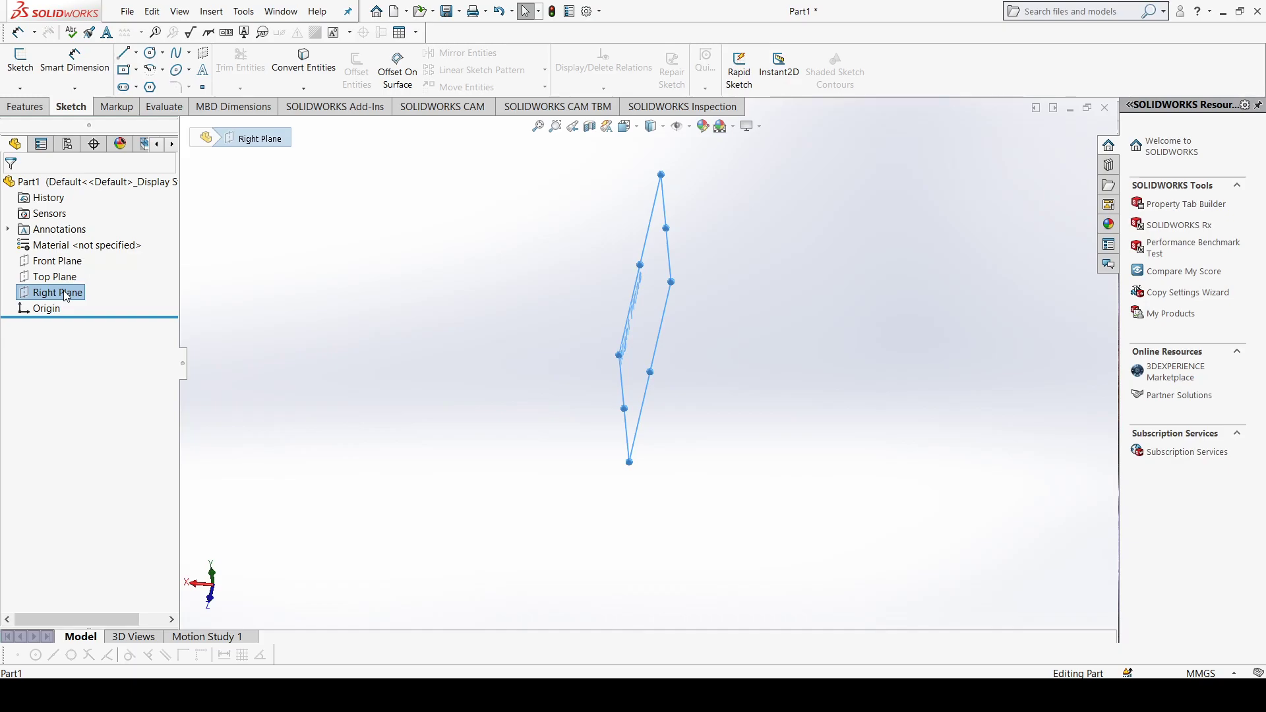
pyautogui.hotkey('ctrl', '8')
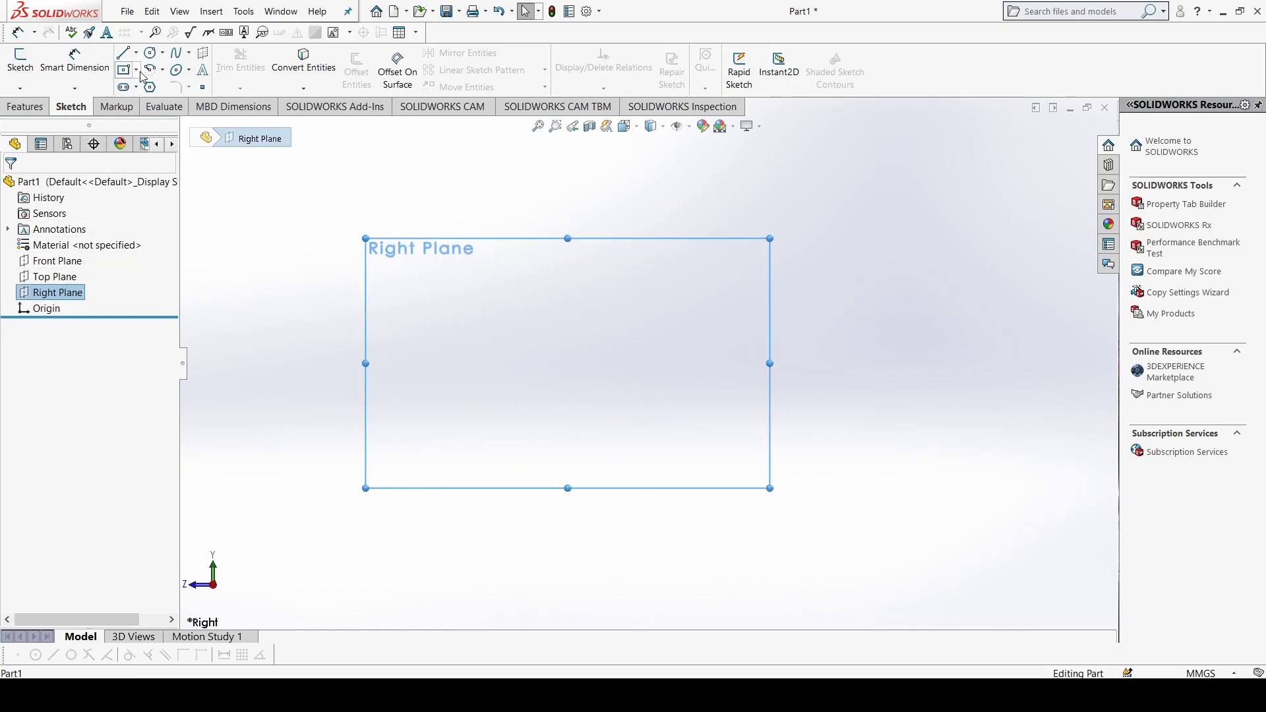
pyautogui.click(175, 55)
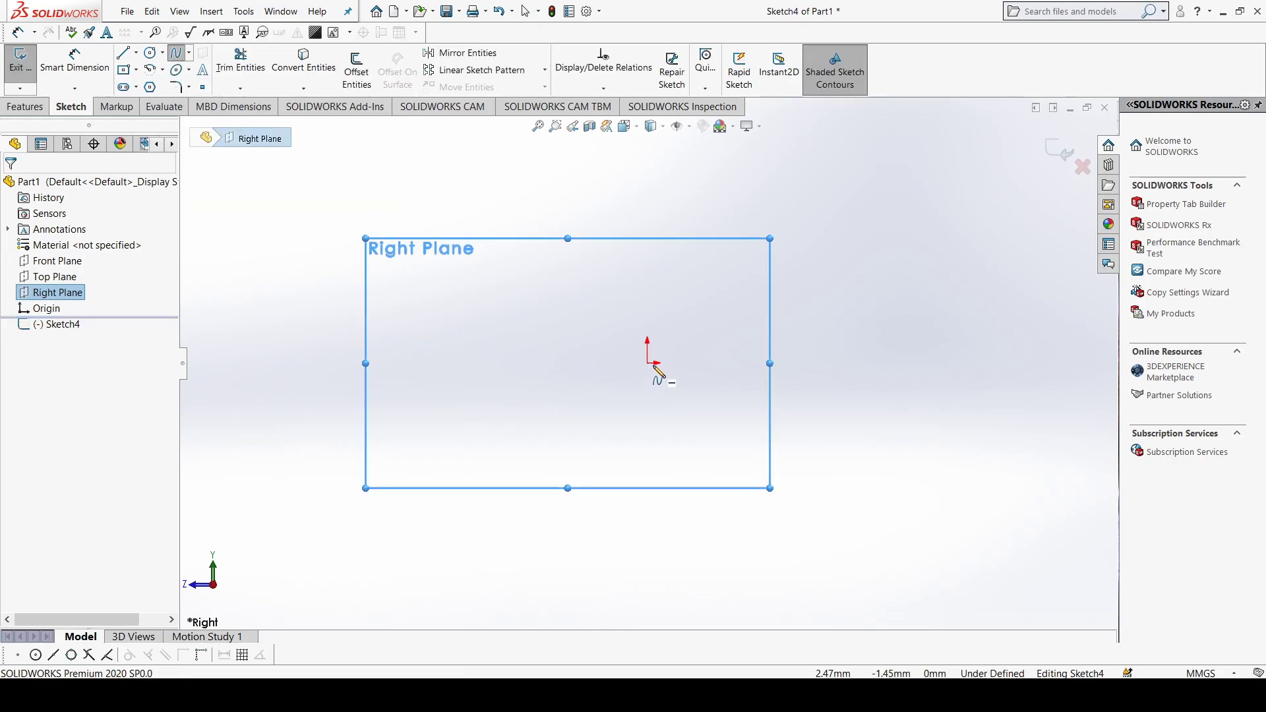
pyautogui.click(667, 379)
pyautogui.click(648, 363)
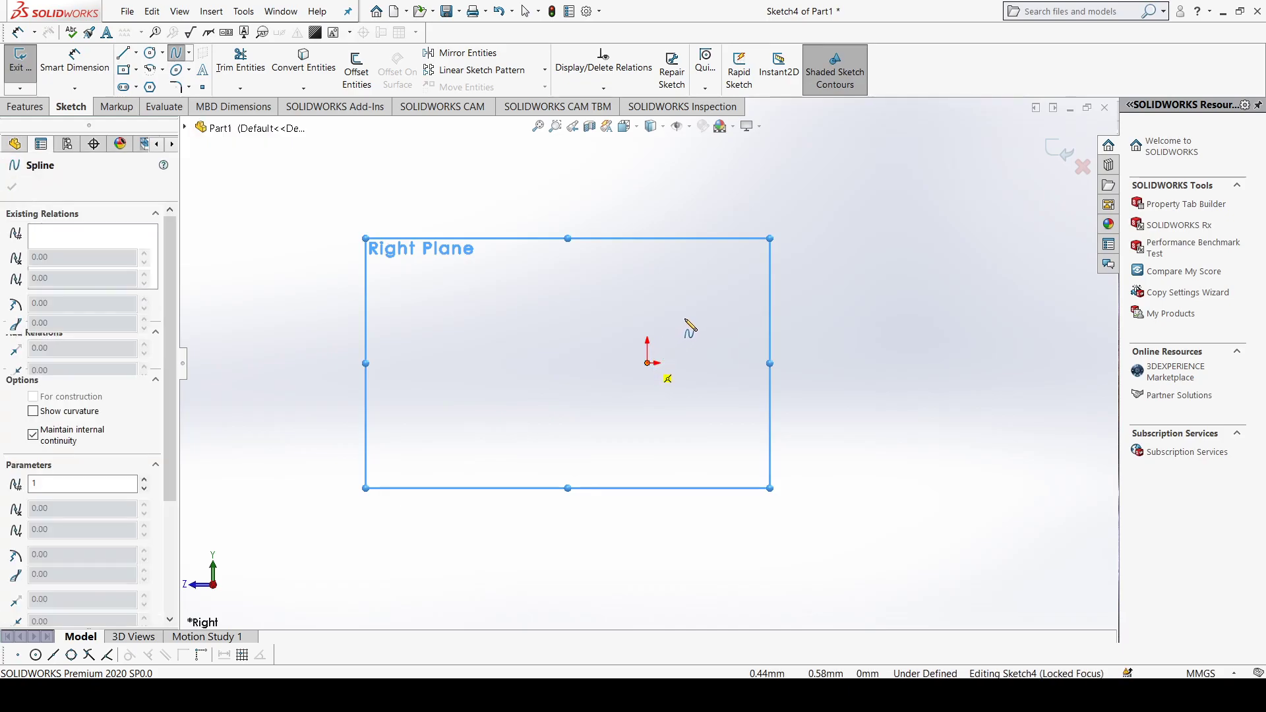
pyautogui.click(712, 297)
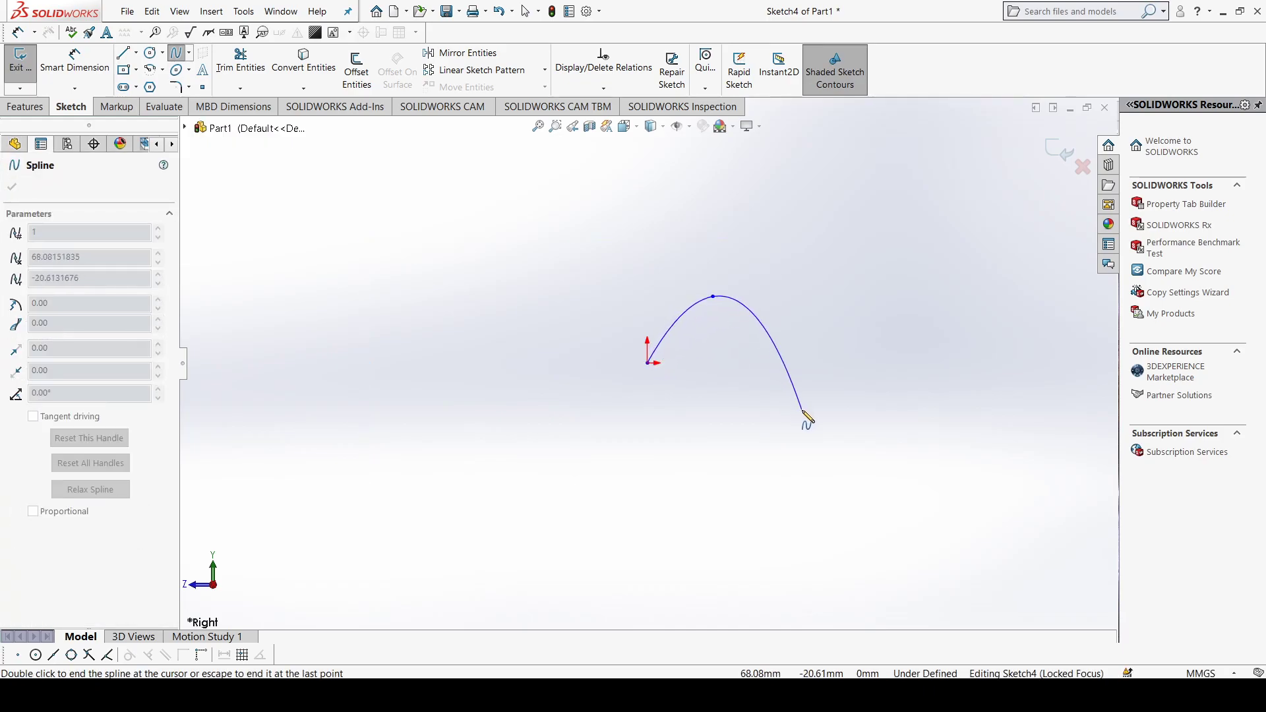
pyautogui.click(840, 414)
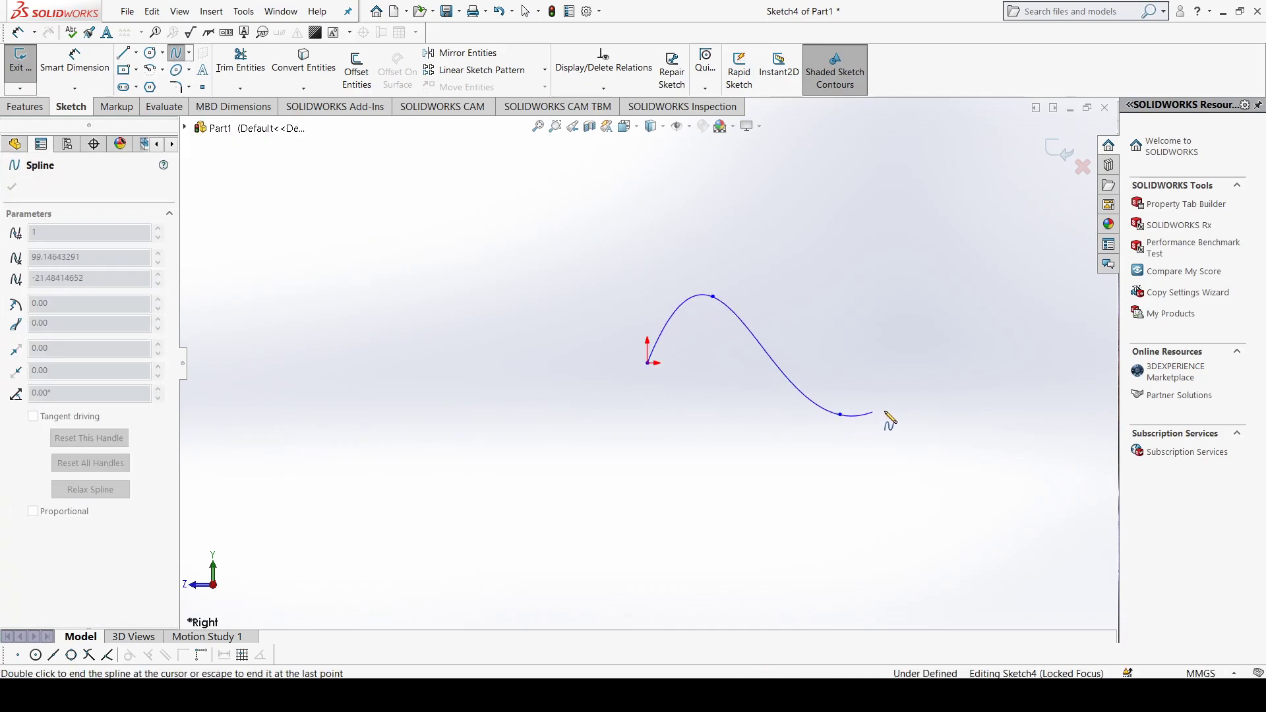
pyautogui.click(970, 326)
pyautogui.doubleClick(1072, 338)
pyautogui.press('Escape')
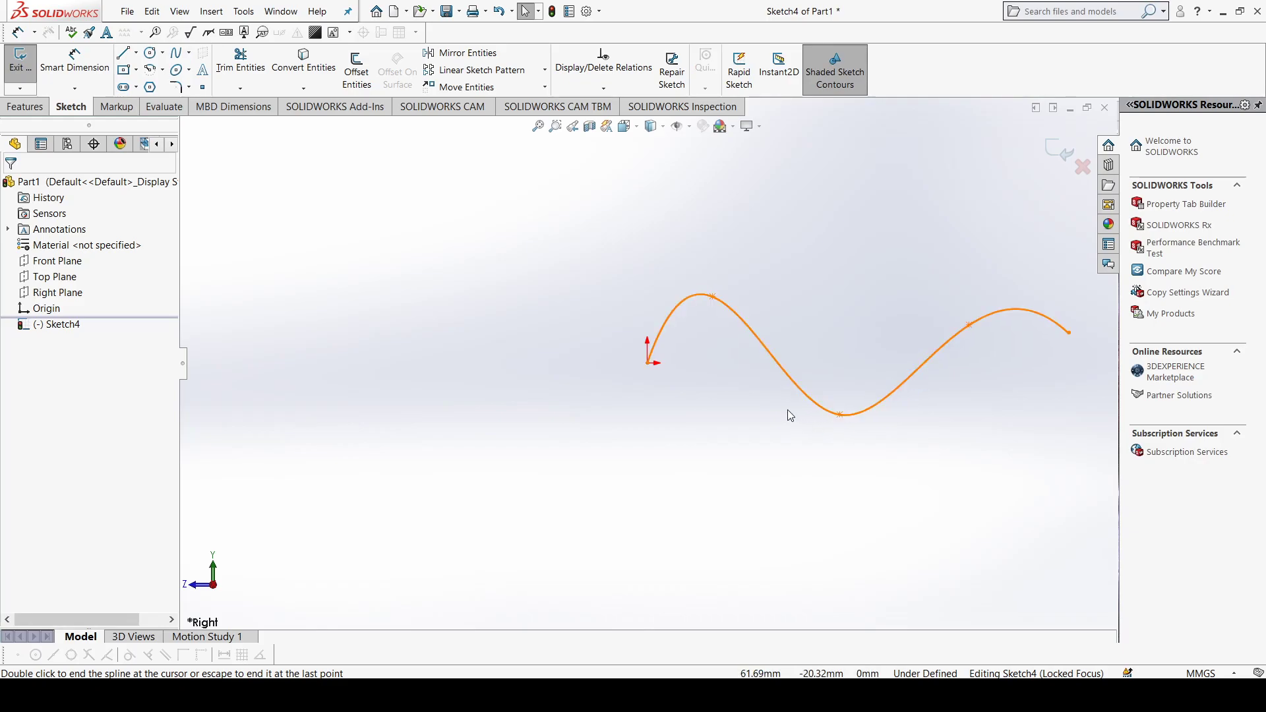
pyautogui.scroll(4, 741, 364)
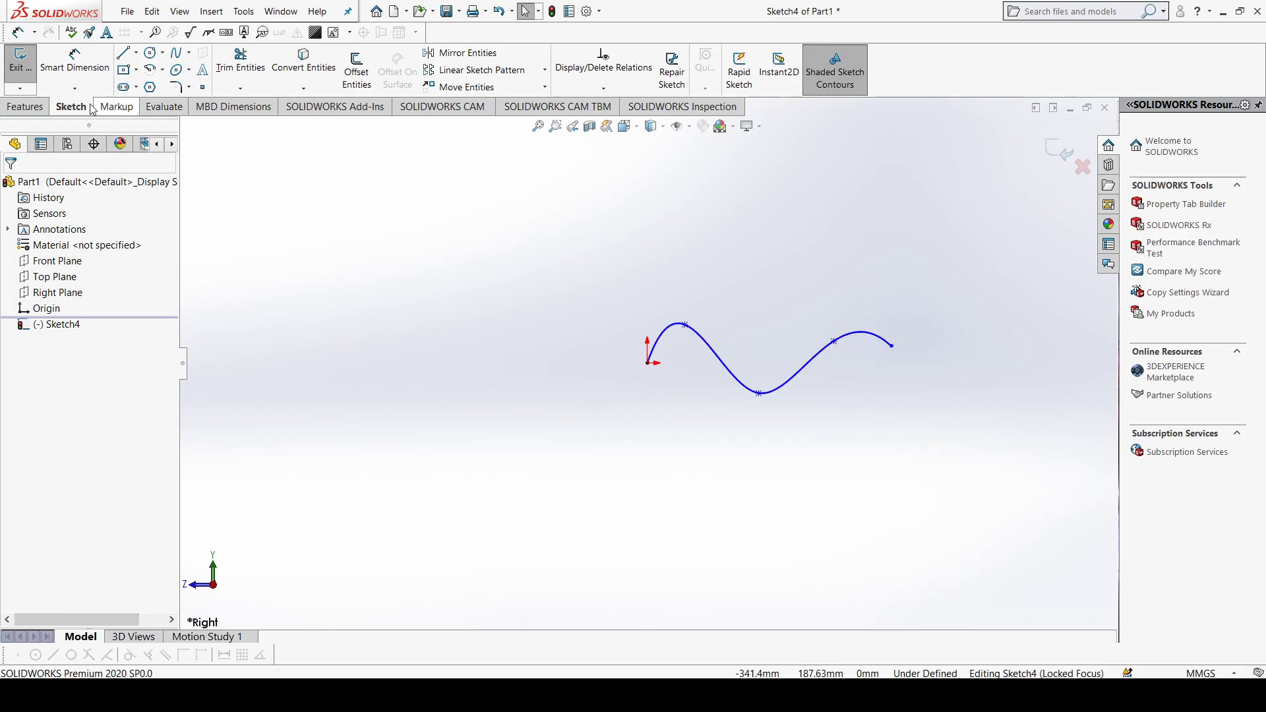
pyautogui.click(23, 68)
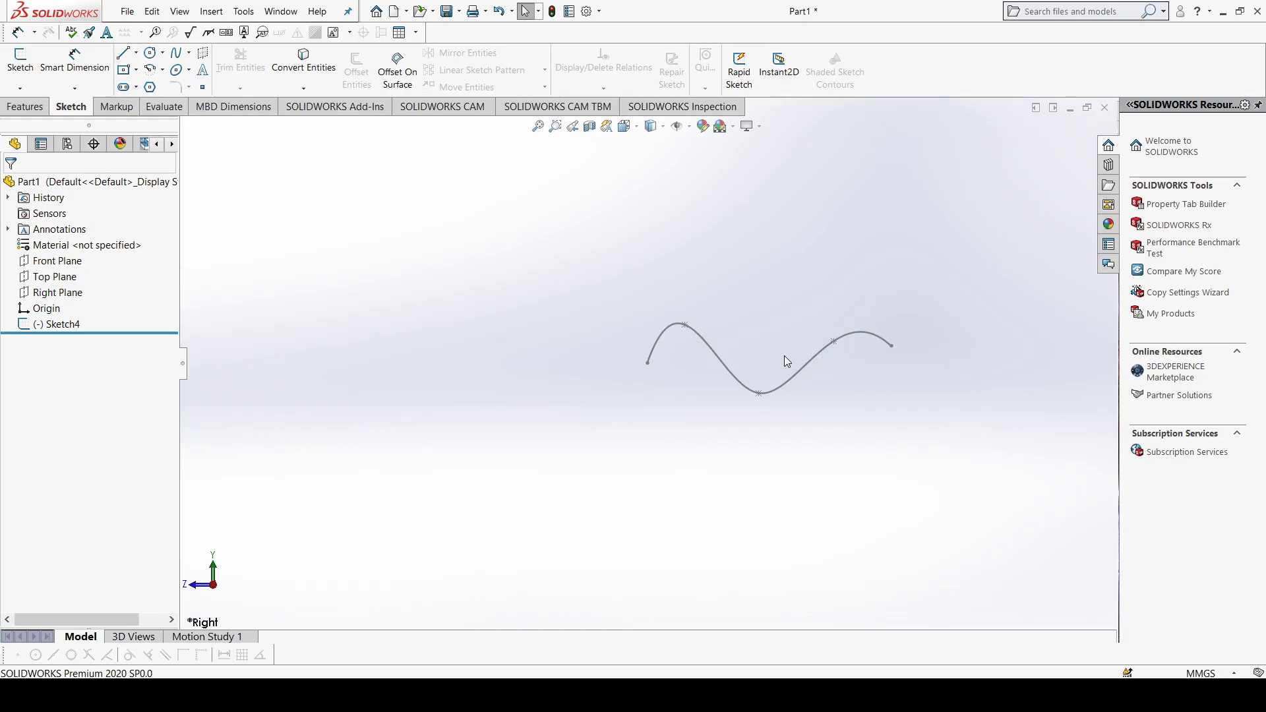
# Step: Create a reference plane through the spline's start point at the origin, perpendicular to the spline
pyautogui.click(25, 106)
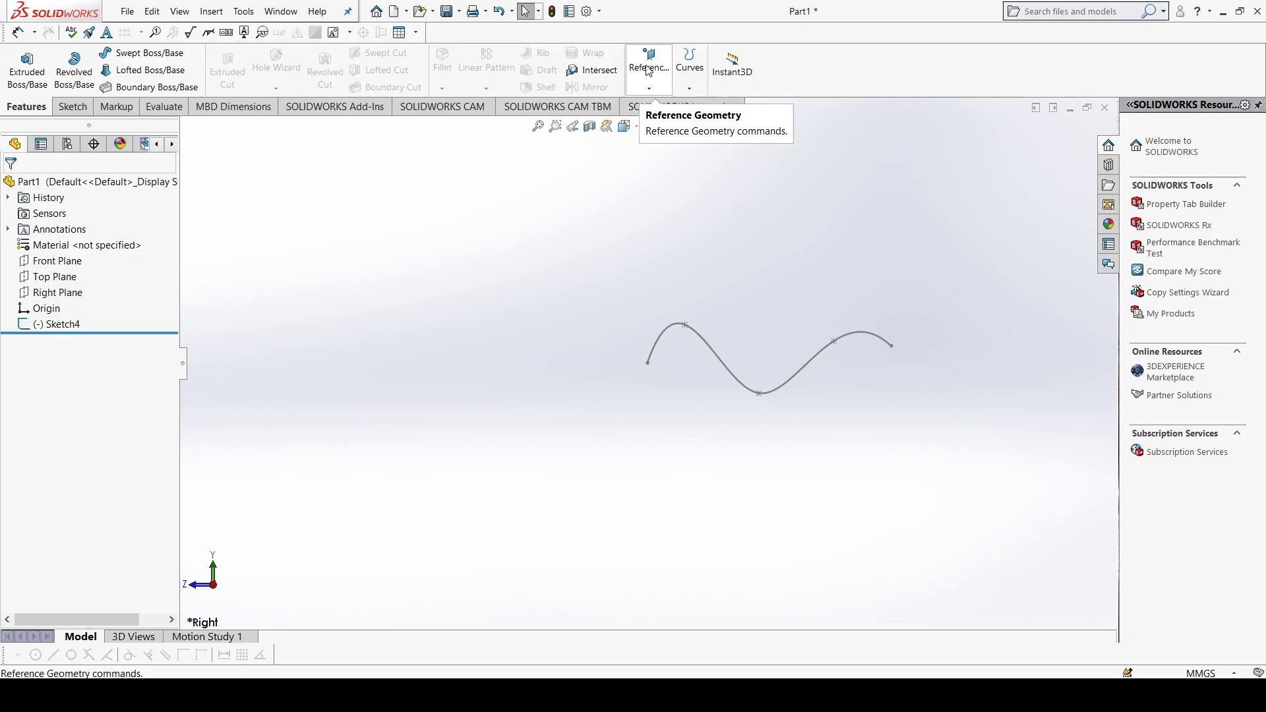
pyautogui.click(657, 94)
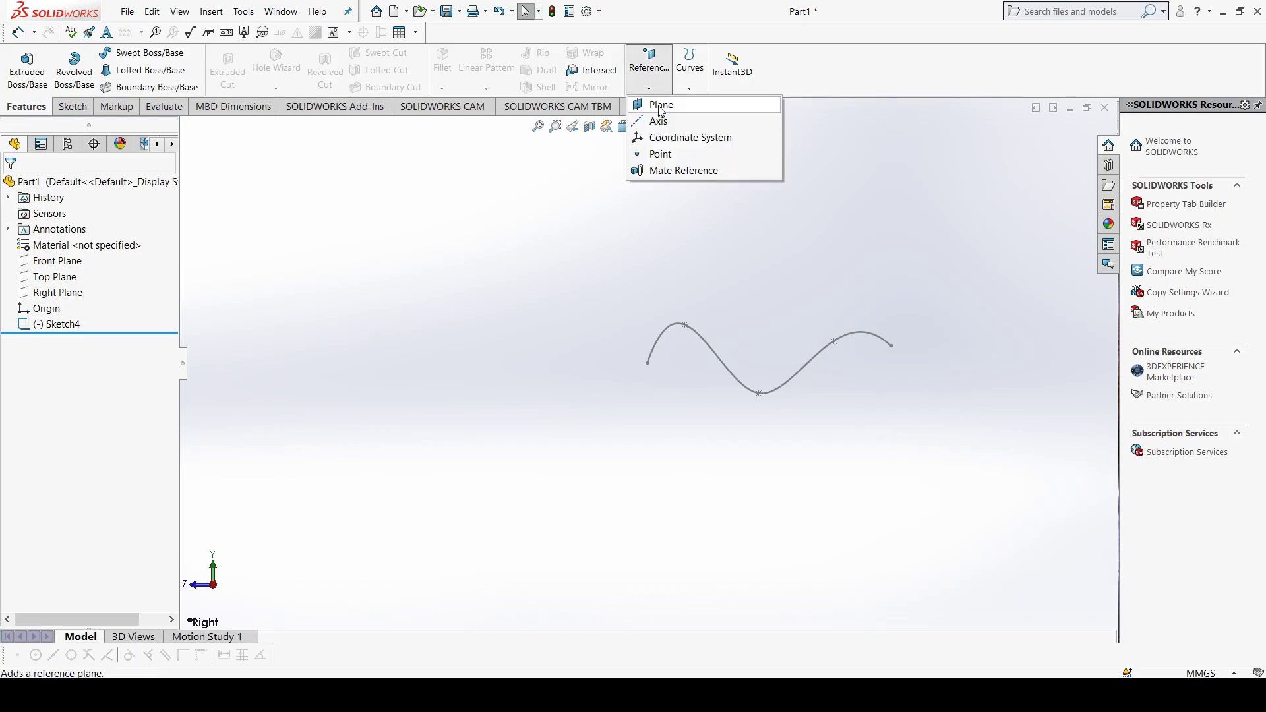
pyautogui.click(661, 109)
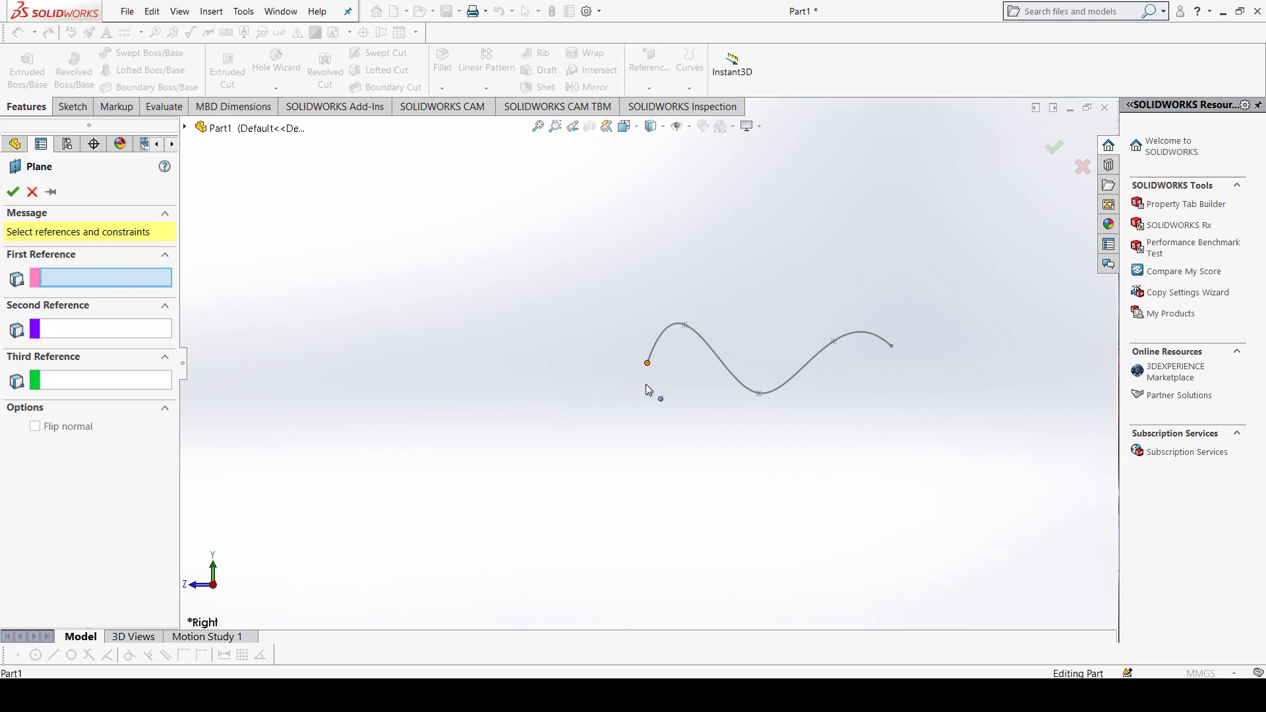
pyautogui.click(648, 363)
pyautogui.moveTo(657, 387); pyautogui.dragTo(670, 410, button='middle')
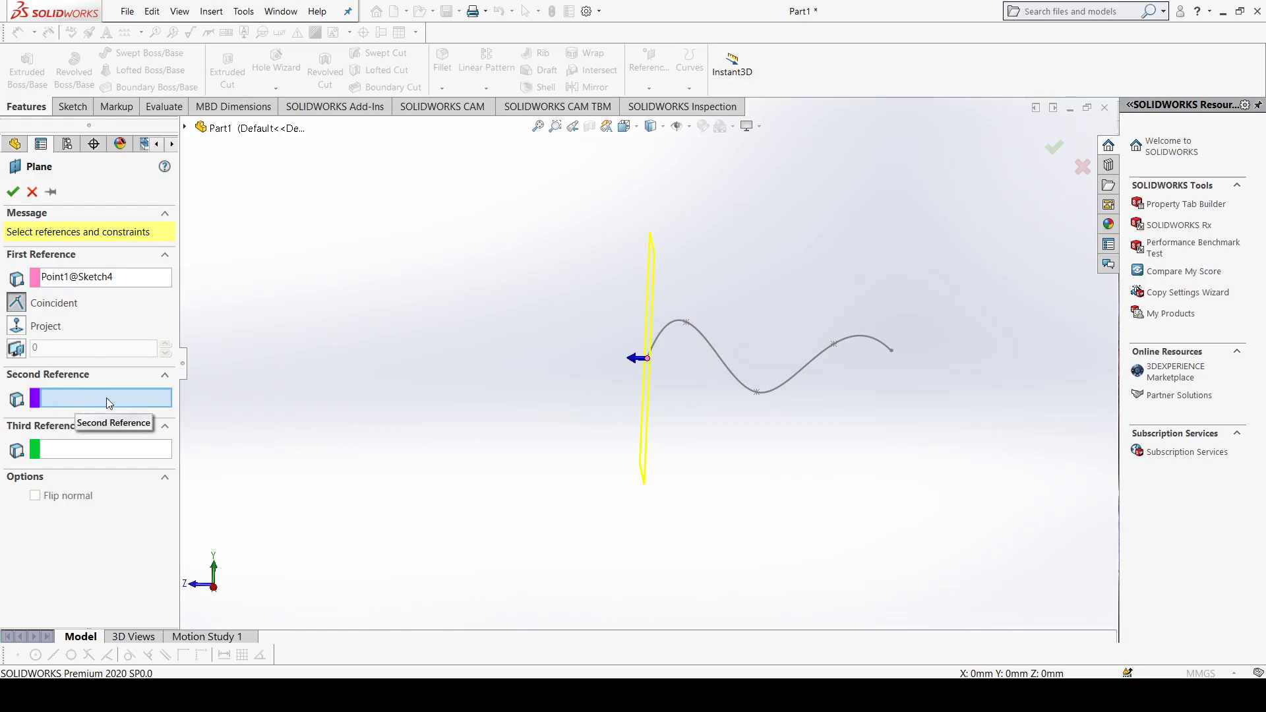
pyautogui.click(661, 339)
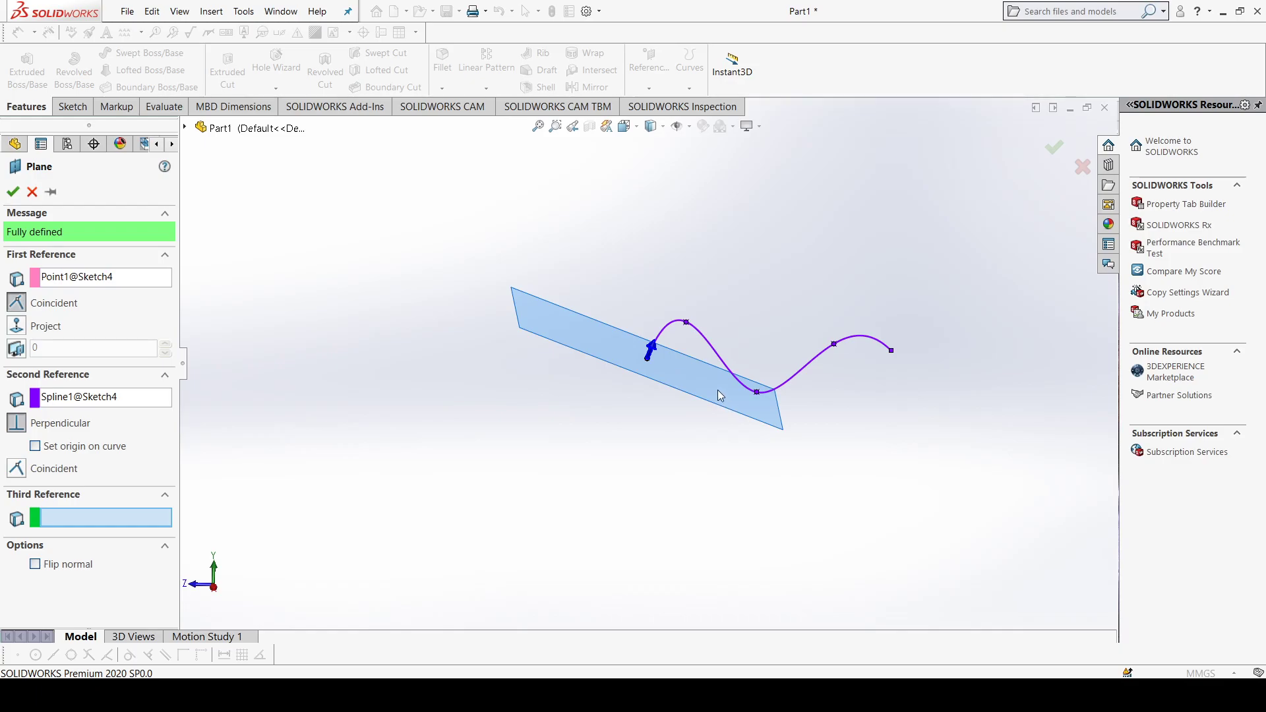
pyautogui.click(12, 193)
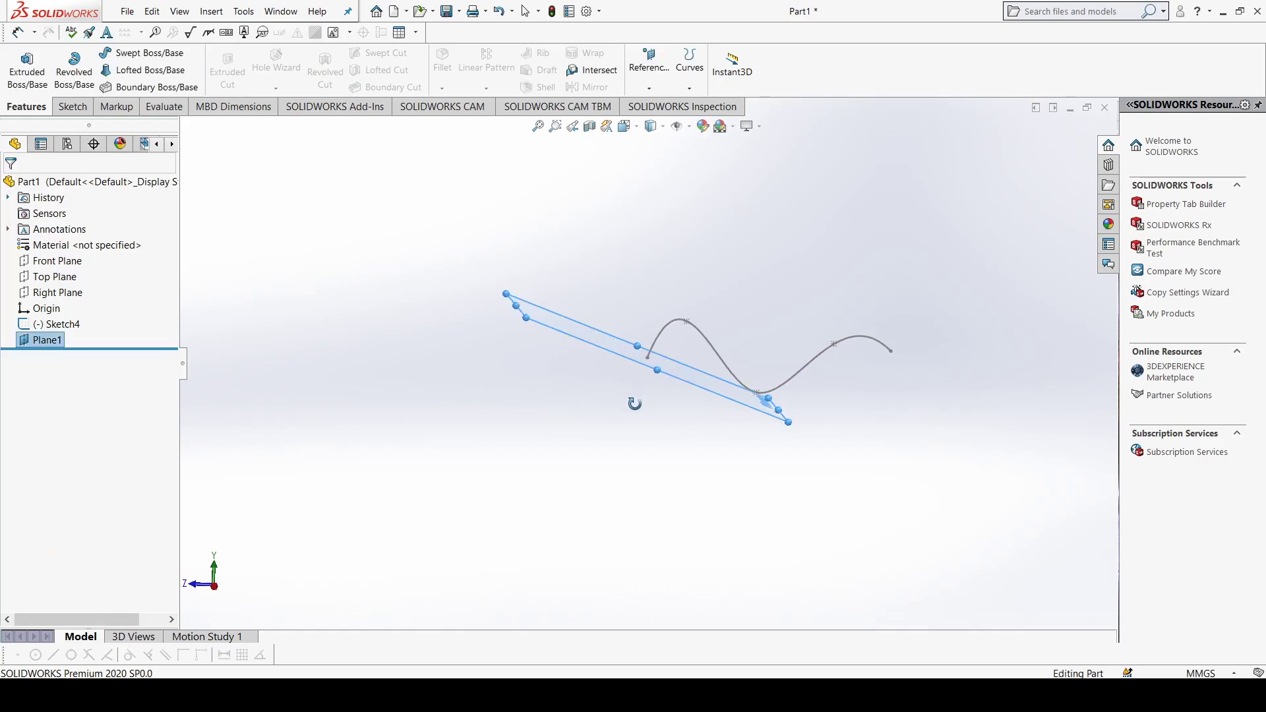
# Step: Sketch a circle of about 13.9 mm radius centred on the origin on the new reference plane and exit the sketch
pyautogui.click(633, 410)
pyautogui.moveTo(632, 409); pyautogui.dragTo(627, 331, button='middle')
pyautogui.click(626, 327)
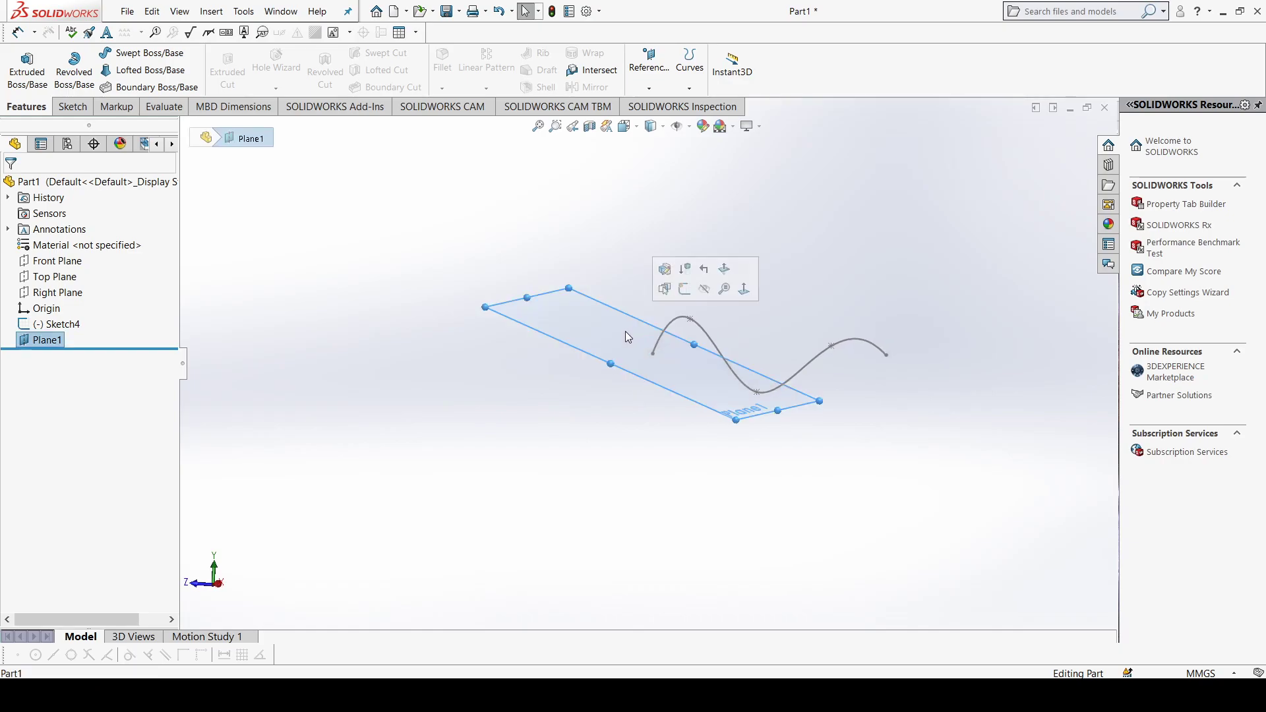
pyautogui.hotkey('ctrl', '8')
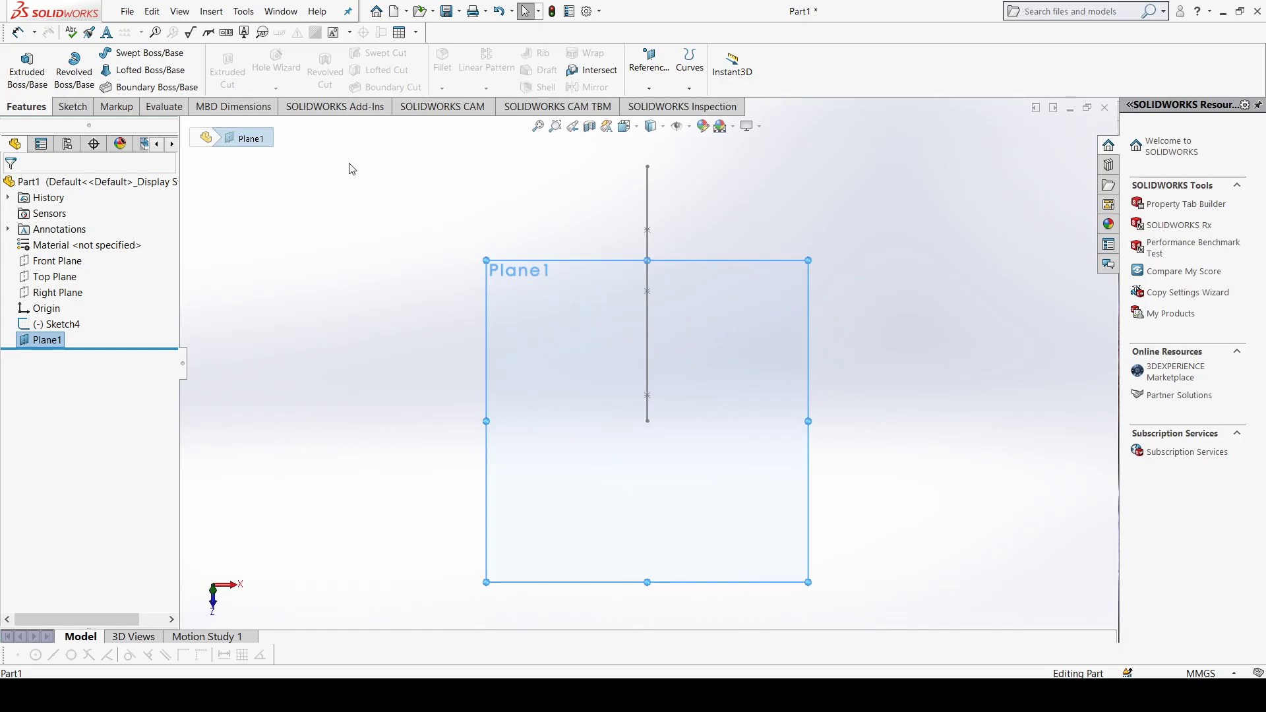
pyautogui.click(84, 107)
pyautogui.click(150, 53)
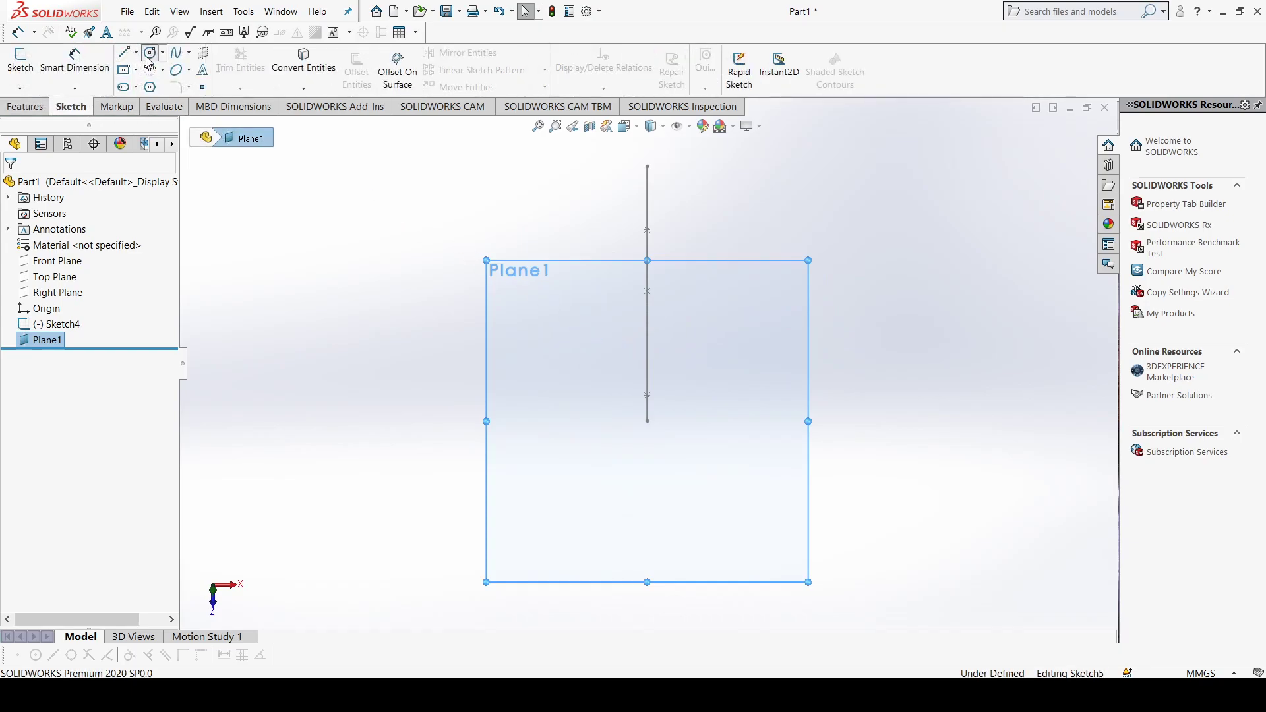
pyautogui.click(647, 421)
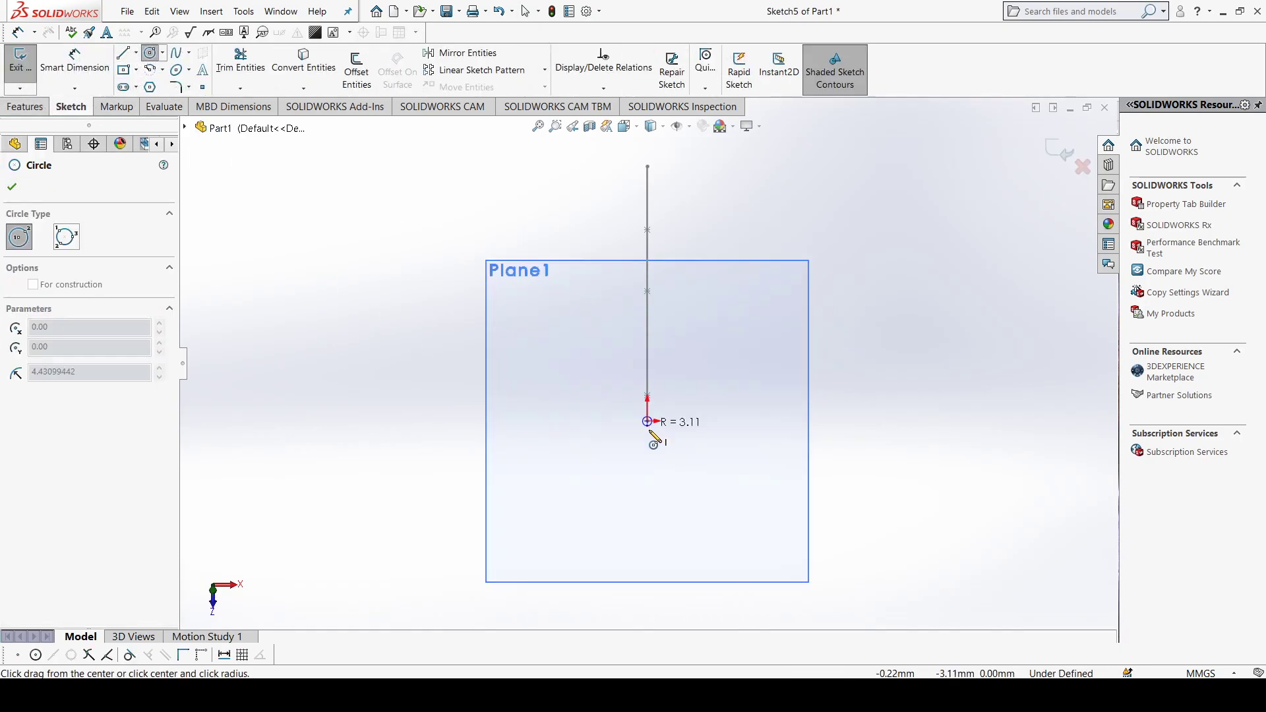
pyautogui.click(658, 442)
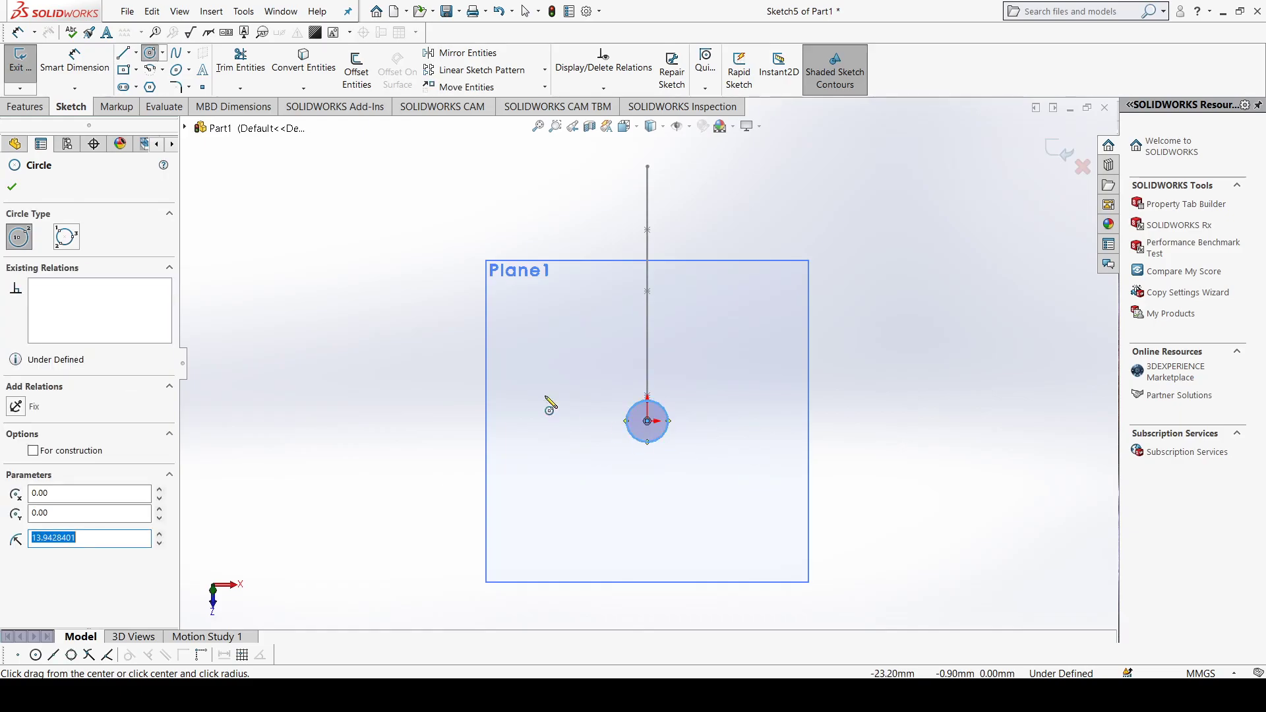
pyautogui.click(12, 187)
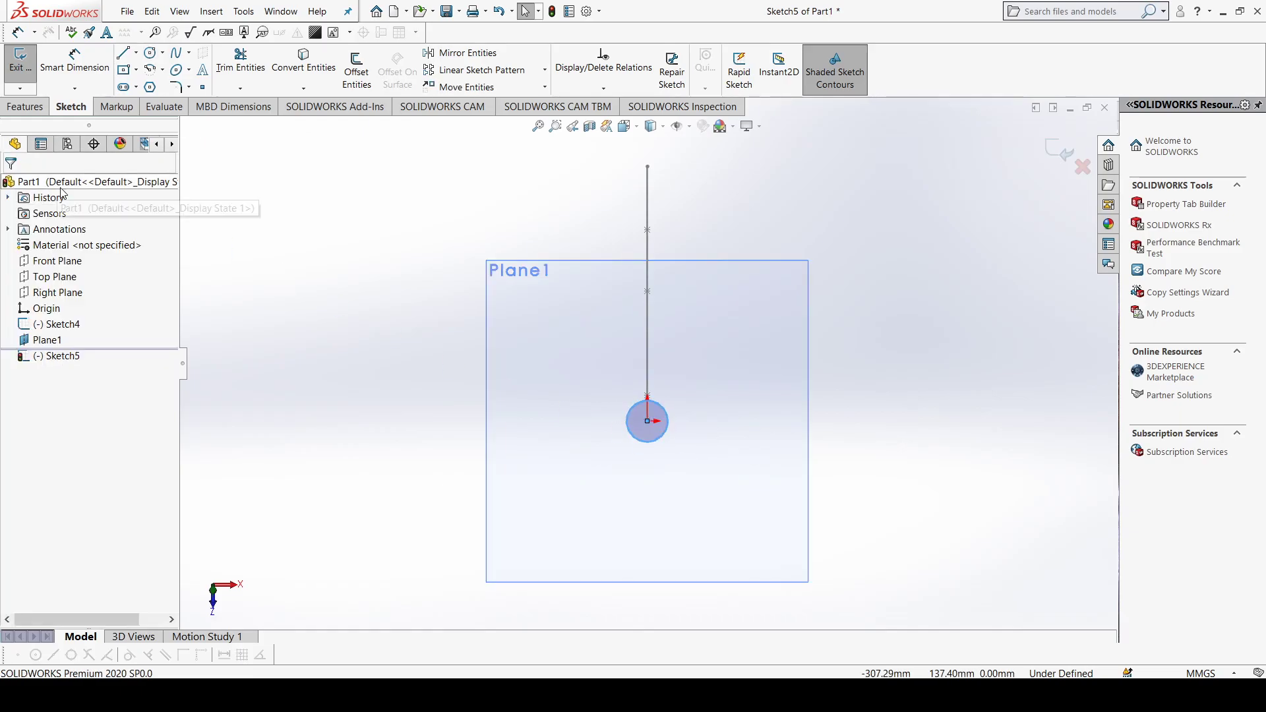
pyautogui.click(20, 63)
# Step: Create a Swept Boss/Base using the circle as the profile and the wavy spline as the path
pyautogui.moveTo(418, 341); pyautogui.dragTo(341, 367, button='middle')
pyautogui.moveTo(496, 376); pyautogui.dragTo(407, 408, button='middle')
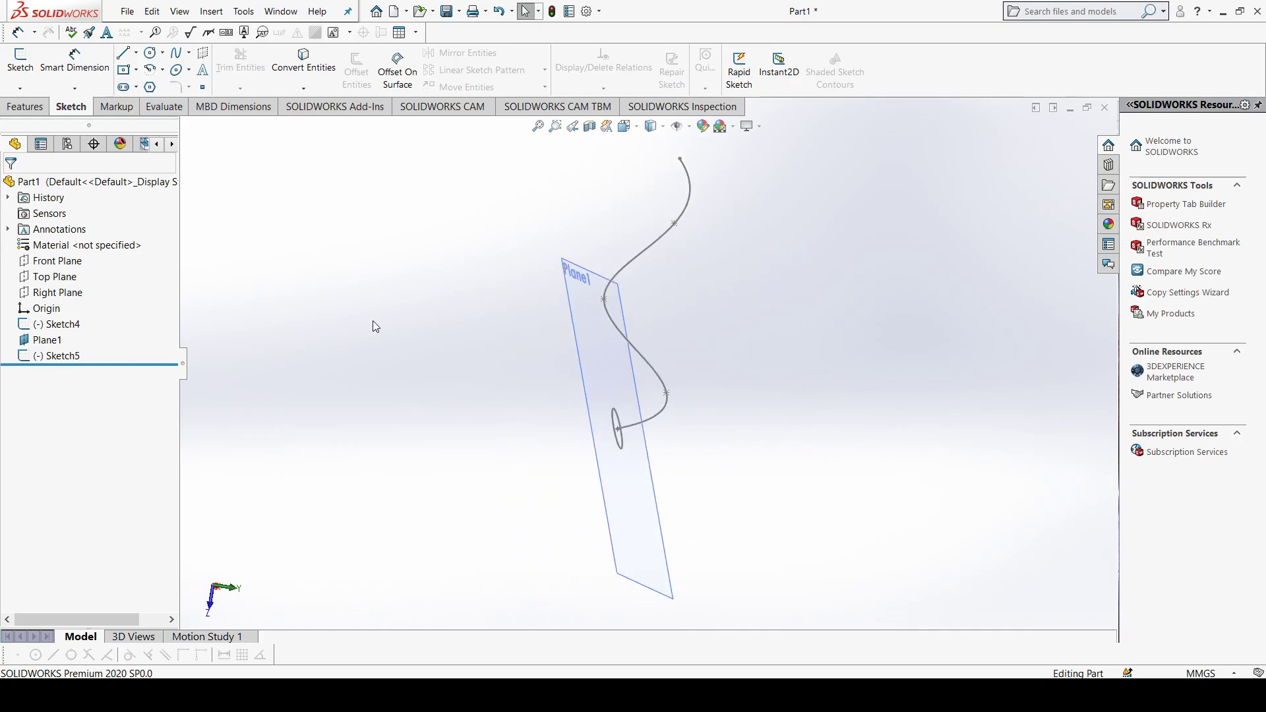
pyautogui.click(21, 103)
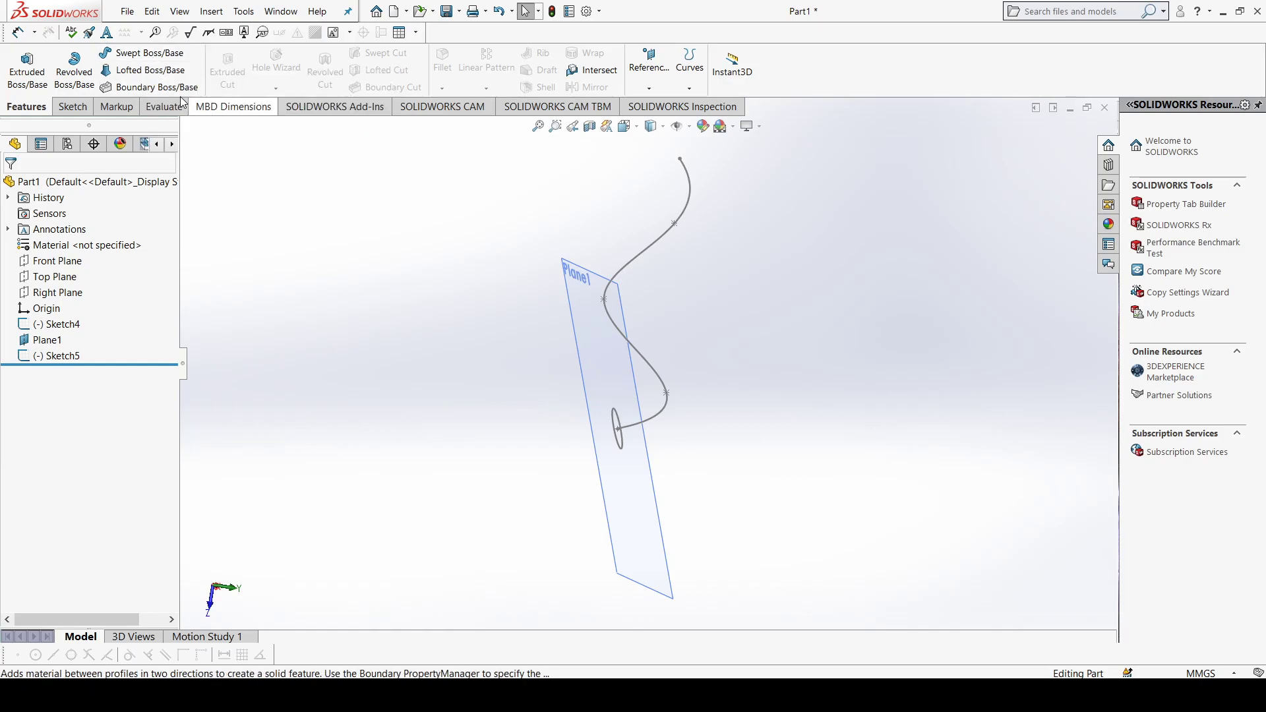
pyautogui.click(151, 58)
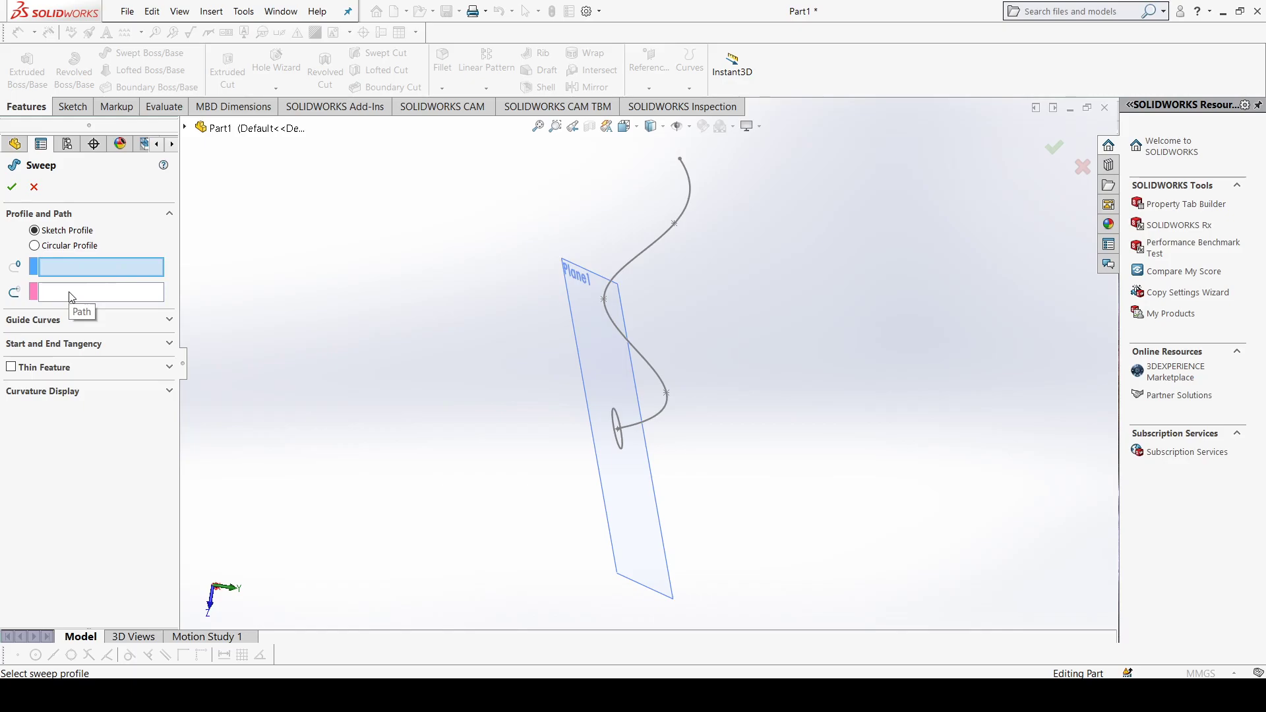
pyautogui.moveTo(425, 412); pyautogui.dragTo(424, 416, button='middle')
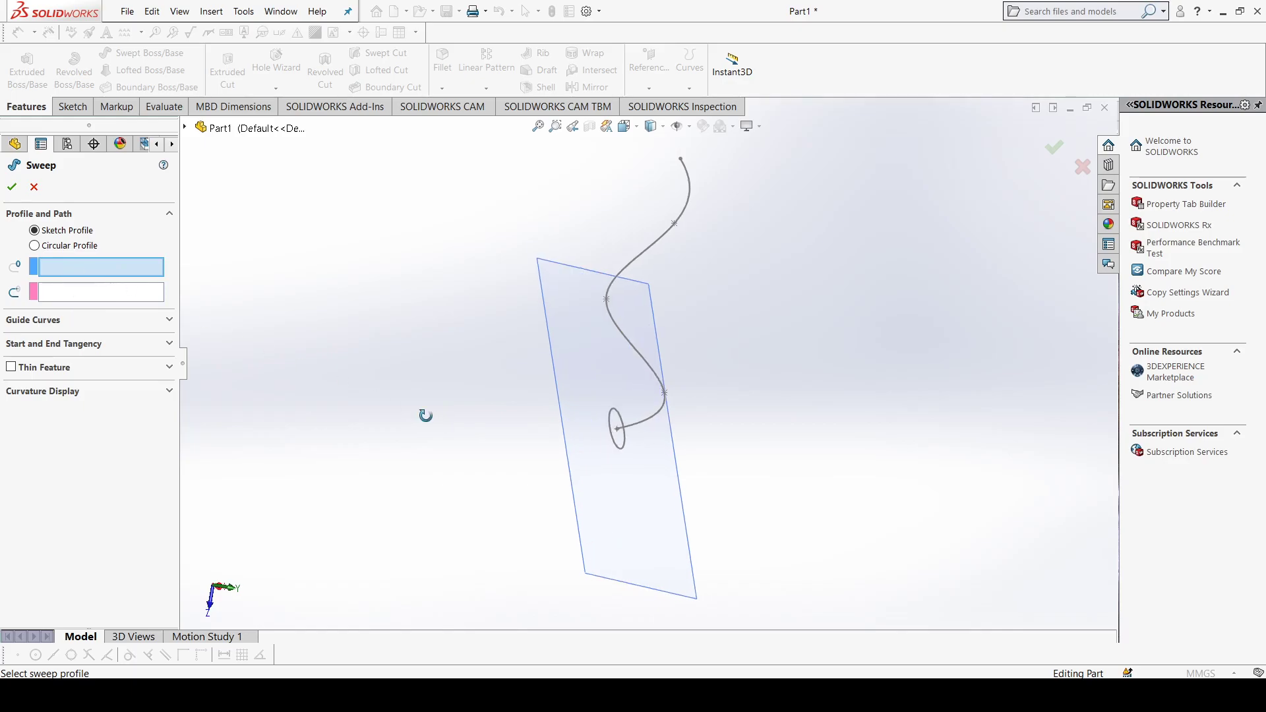
pyautogui.click(618, 446)
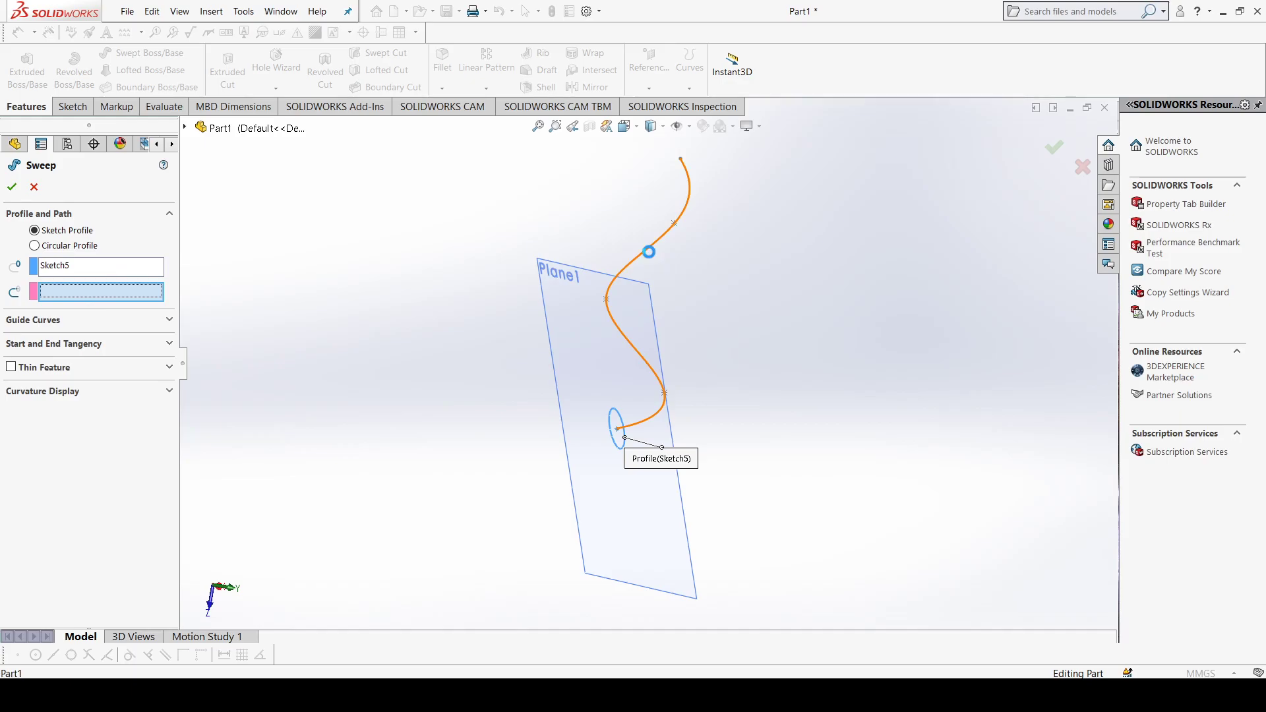
pyautogui.click(649, 251)
pyautogui.moveTo(706, 366); pyautogui.dragTo(761, 435, button='middle')
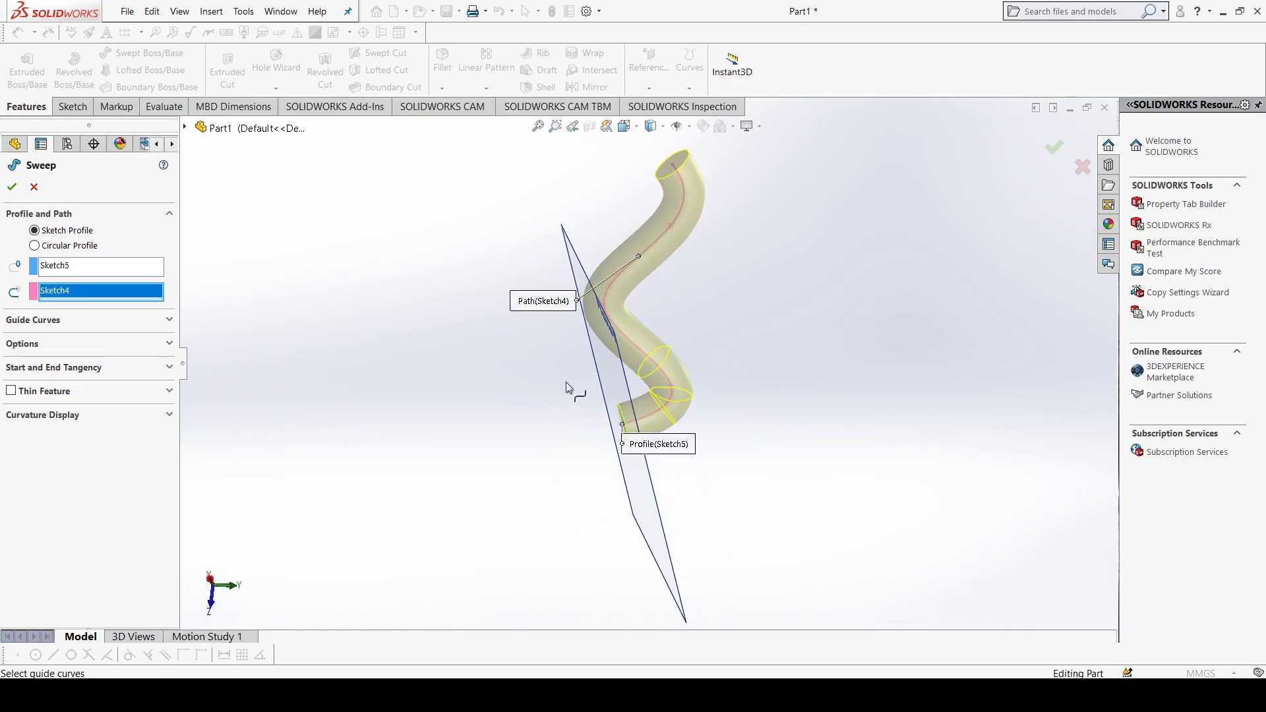
pyautogui.click(10, 189)
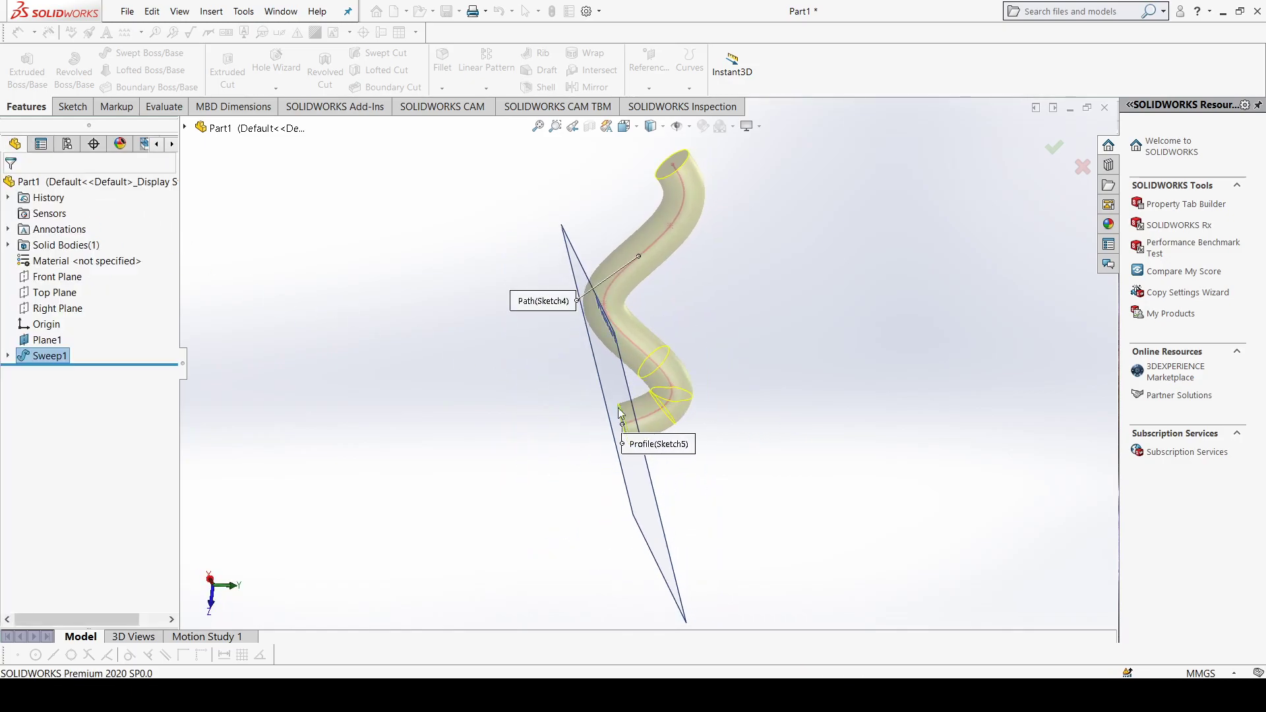
# Step: Sketch a six-sided polygon near the centre of the swept tube's far end face, with an inscribed circle about 9.65 mm in diameter
pyautogui.moveTo(794, 390); pyautogui.dragTo(608, 446, button='middle')
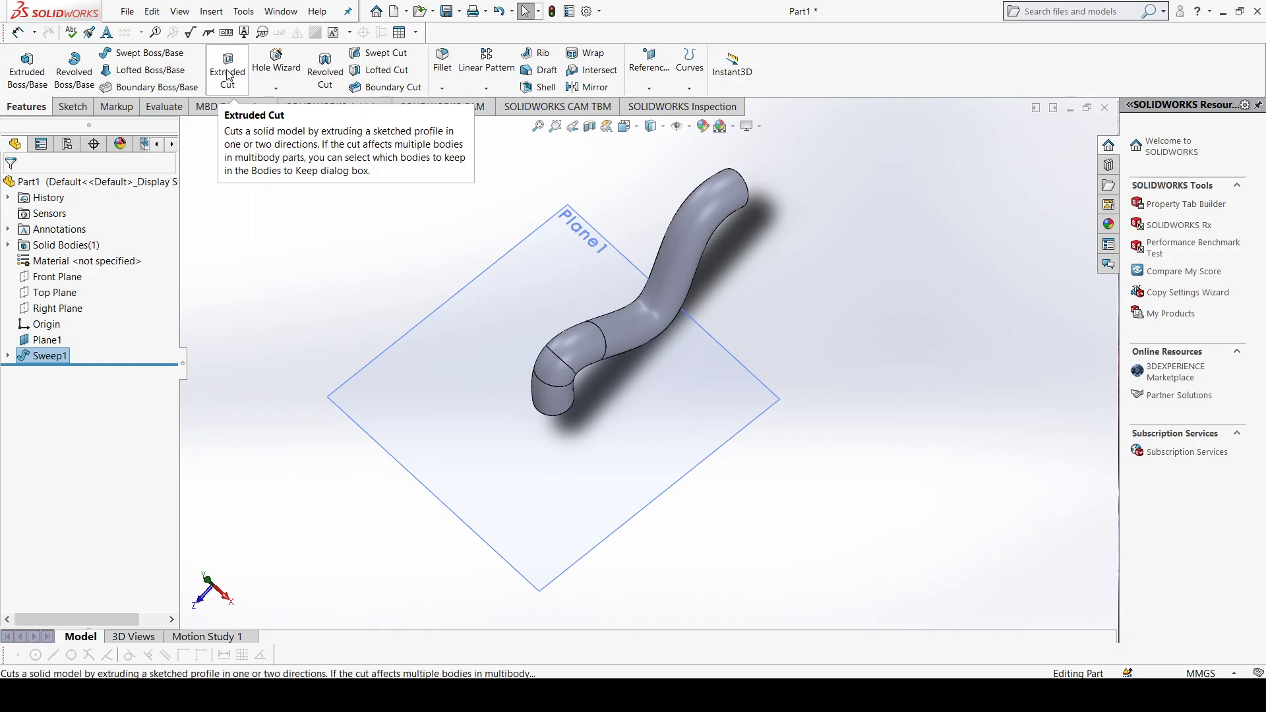
pyautogui.moveTo(559, 256); pyautogui.dragTo(602, 222, button='middle')
pyautogui.scroll(-4, 601, 222)
pyautogui.click(601, 267)
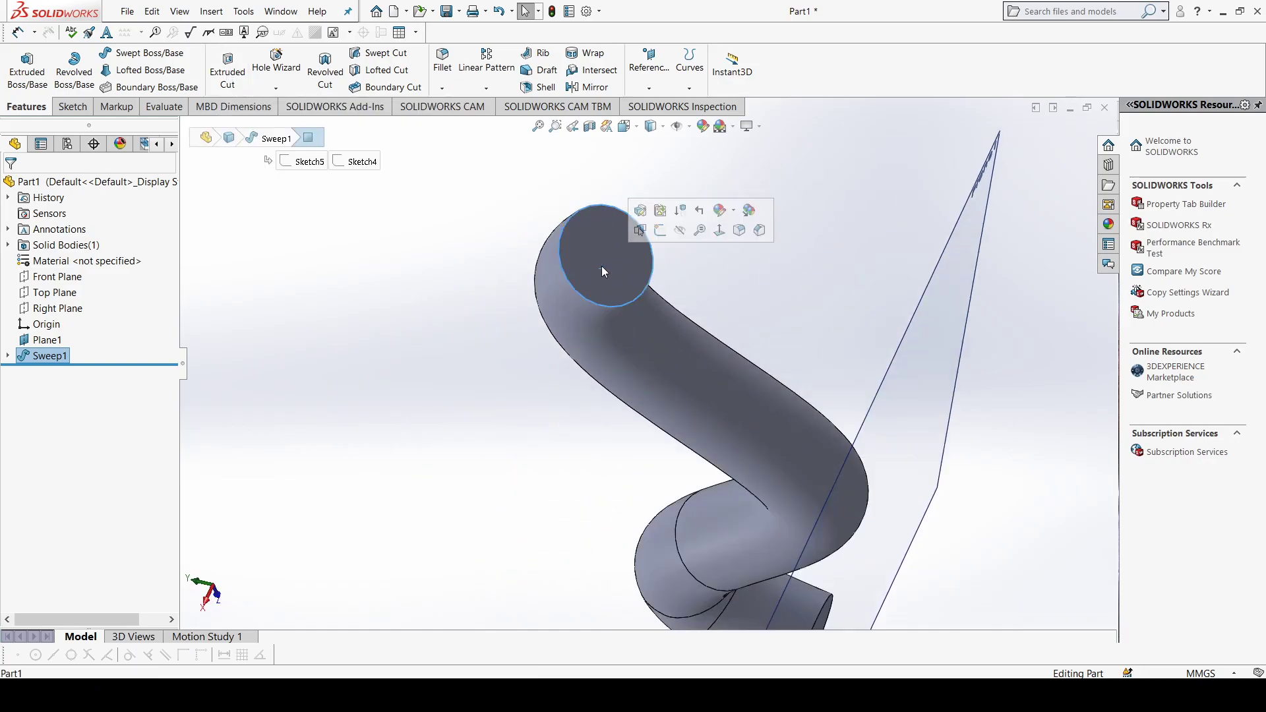
pyautogui.hotkey('ctrl', '8')
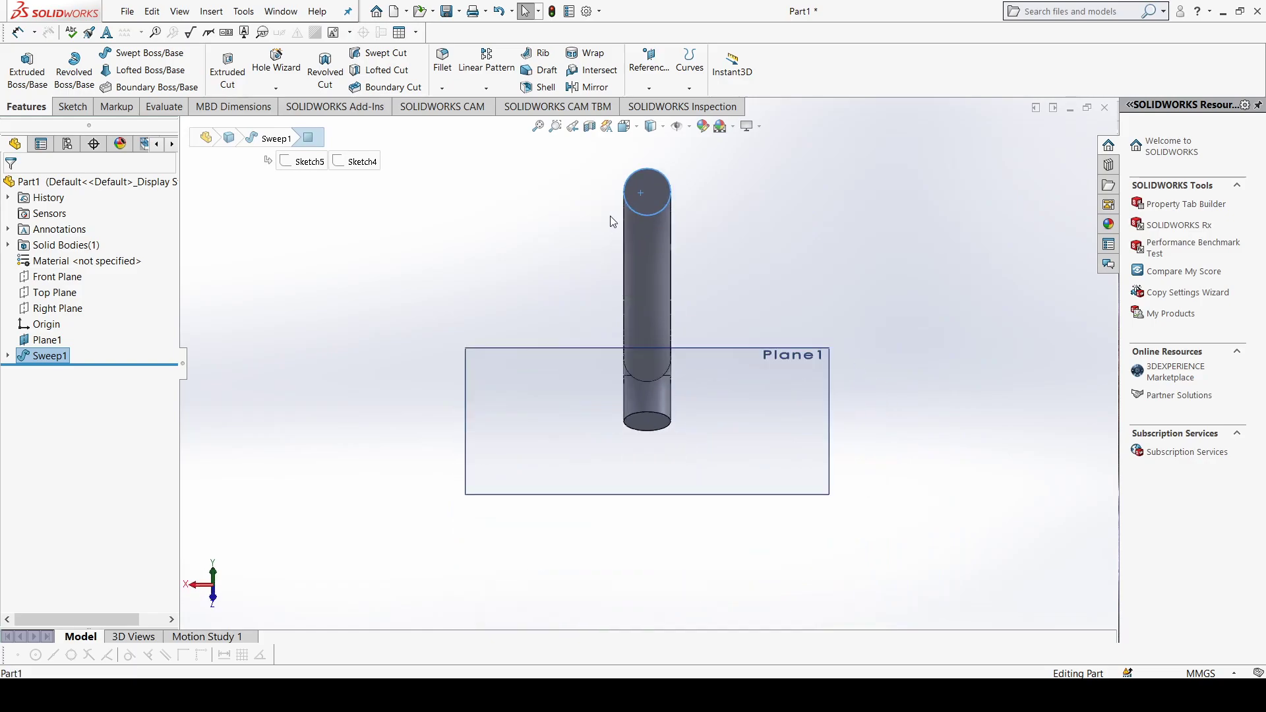
pyautogui.scroll(-5, 683, 207)
pyautogui.click(86, 107)
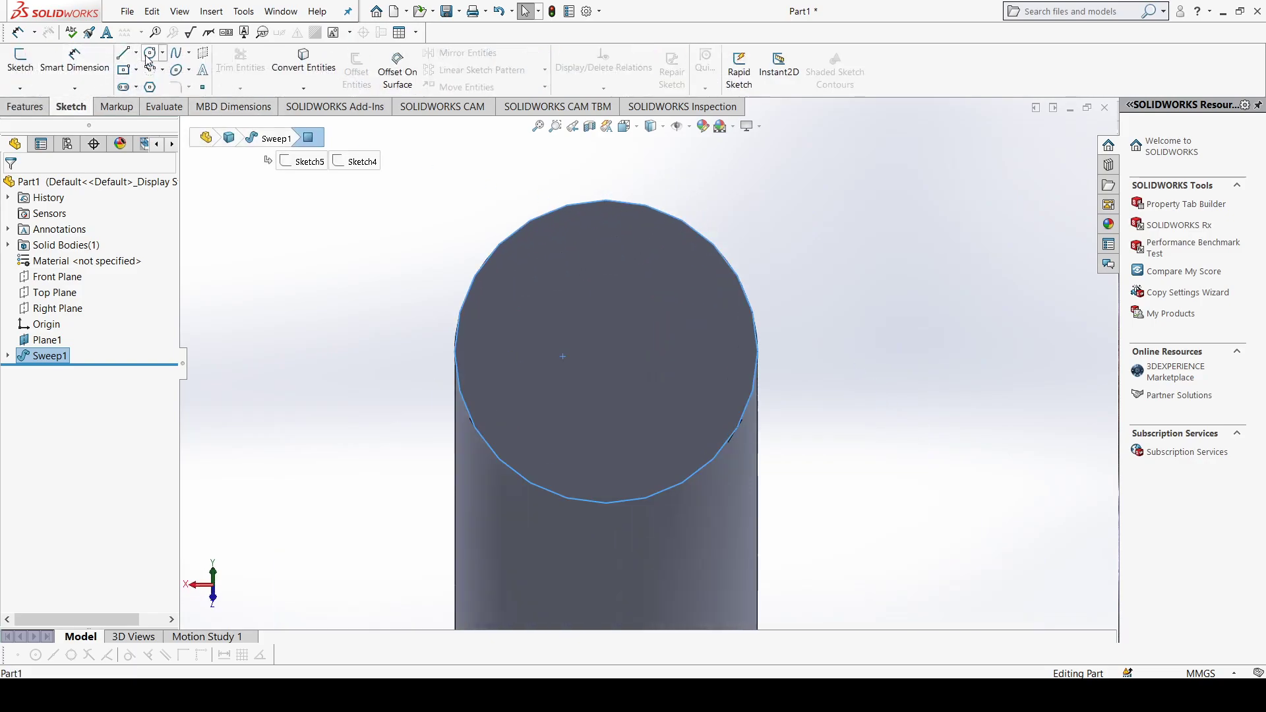
pyautogui.click(151, 88)
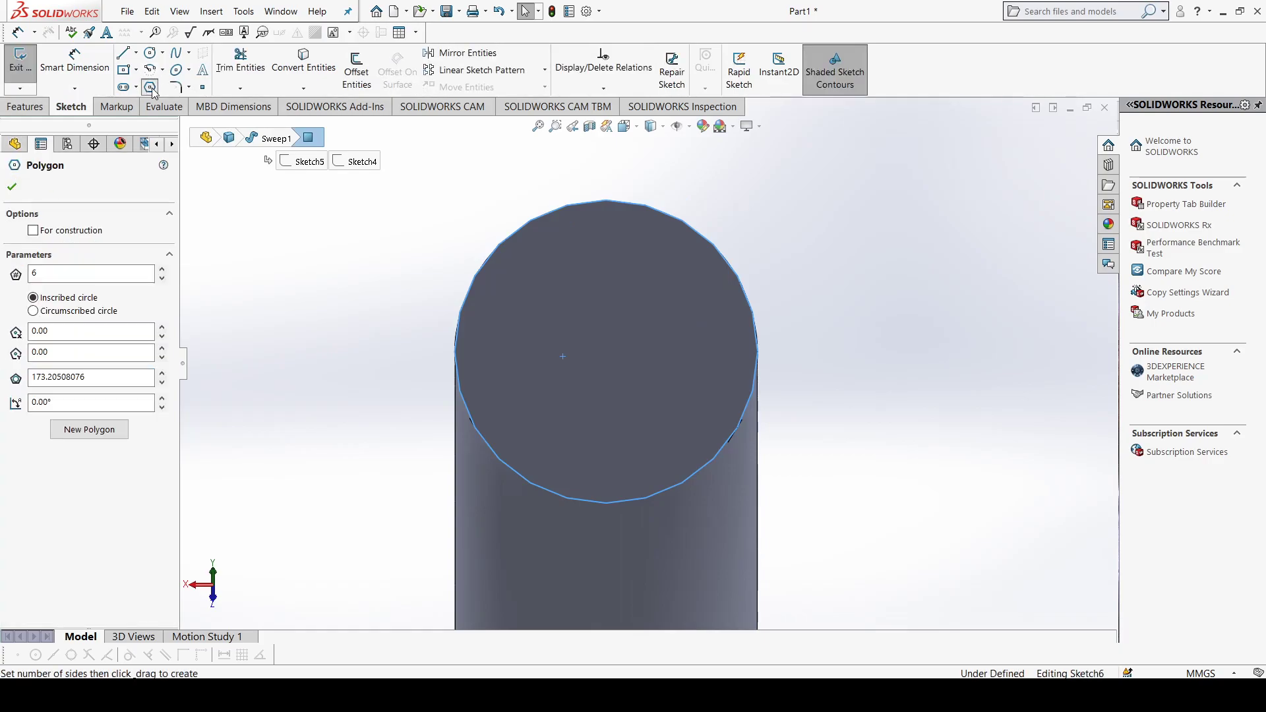
pyautogui.click(605, 338)
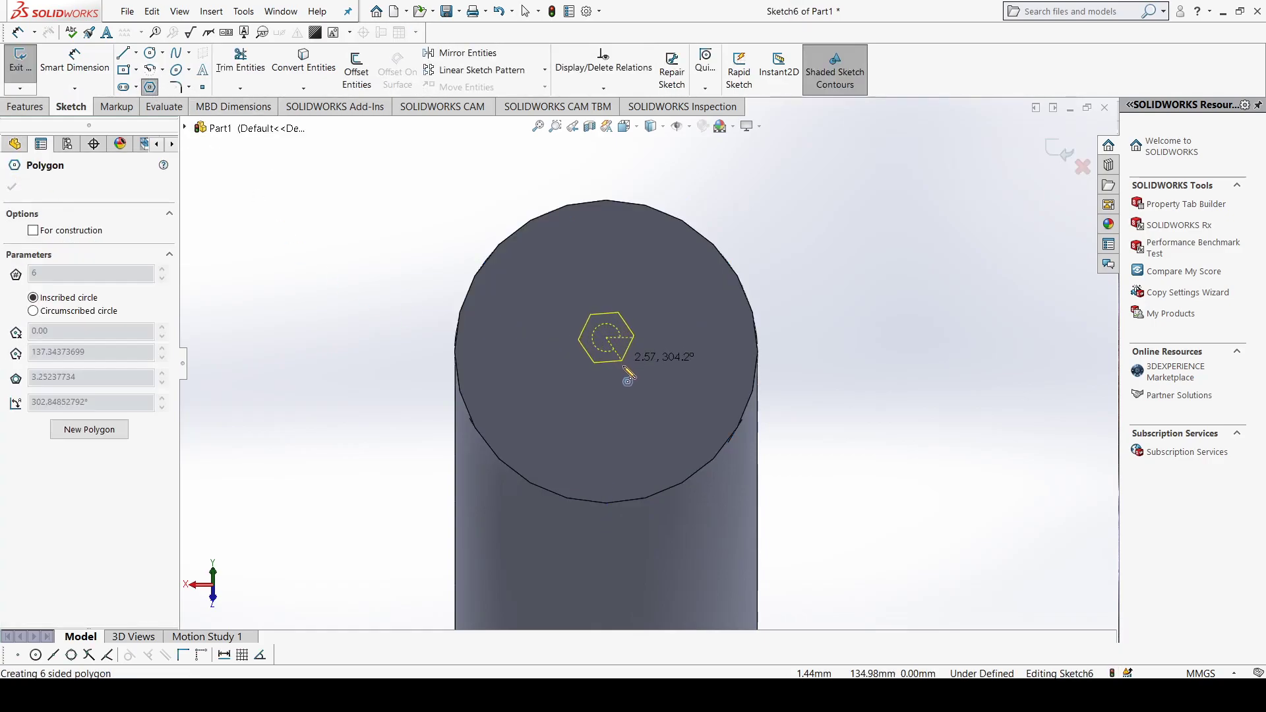
pyautogui.click(668, 338)
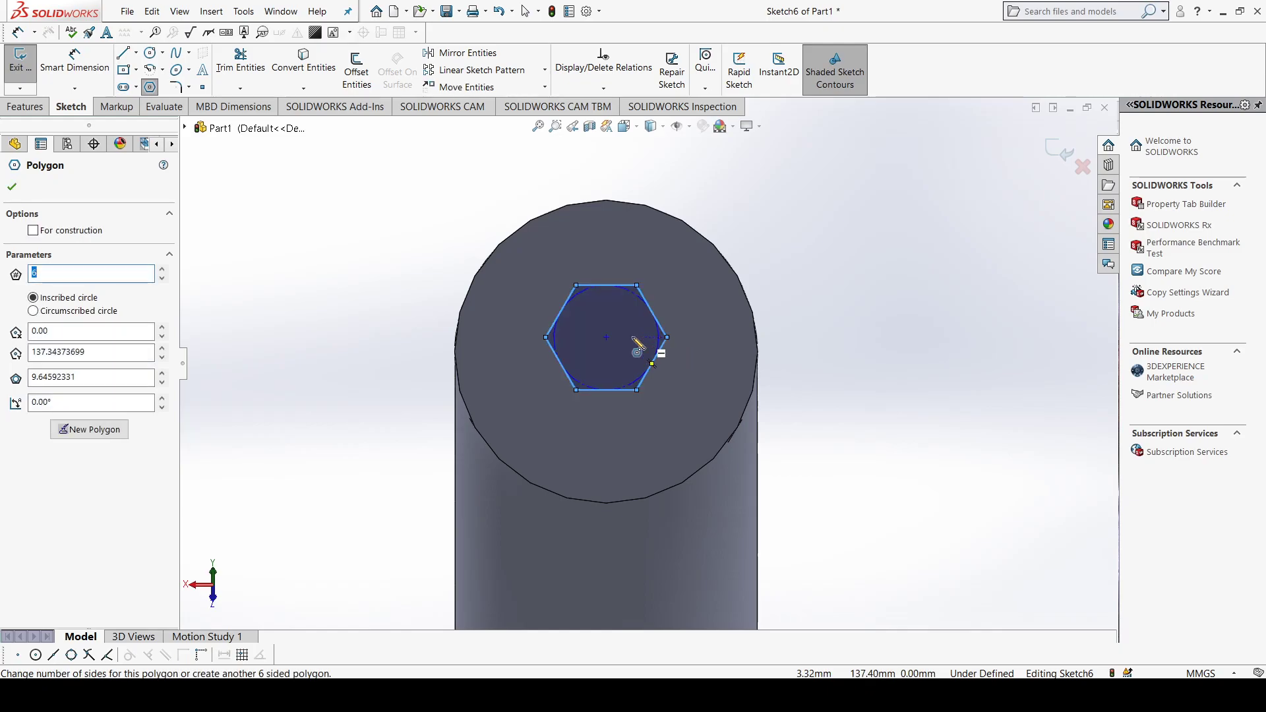
pyautogui.click(13, 188)
# Step: Cut the hexagon into the tube's end face with a blind Extruded Cut 10 mm deep
pyautogui.click(27, 106)
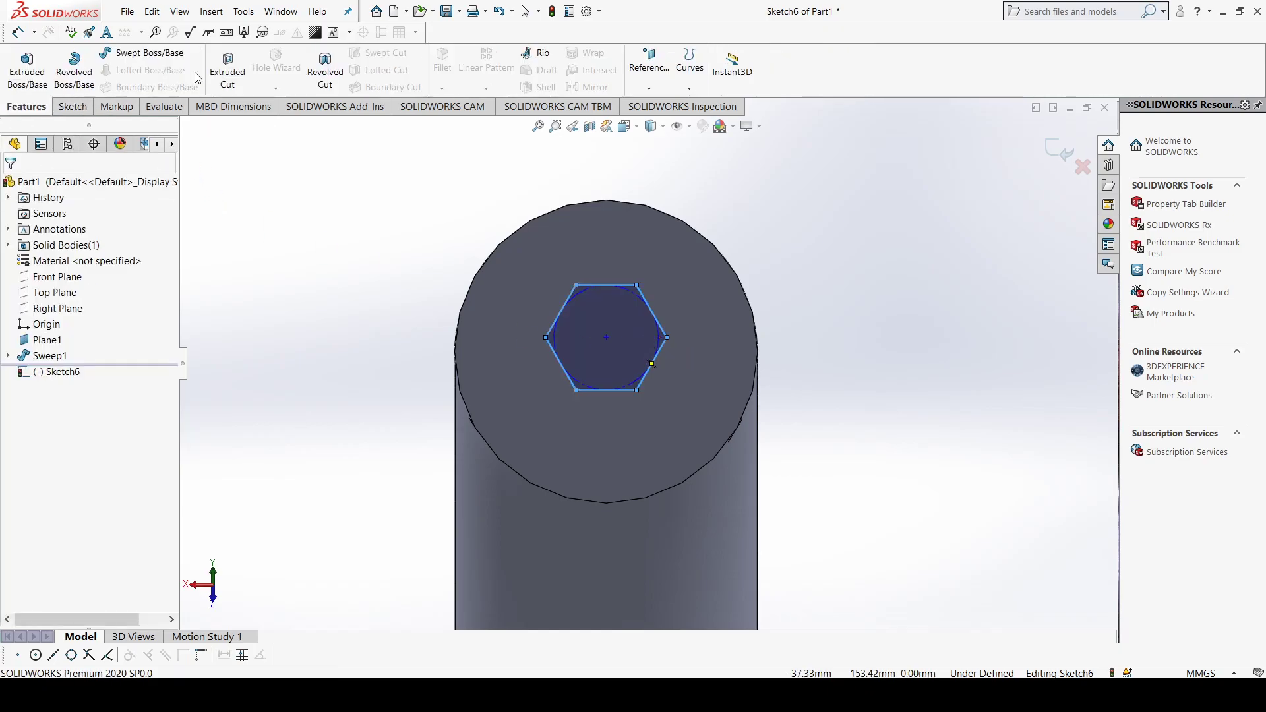
pyautogui.click(230, 72)
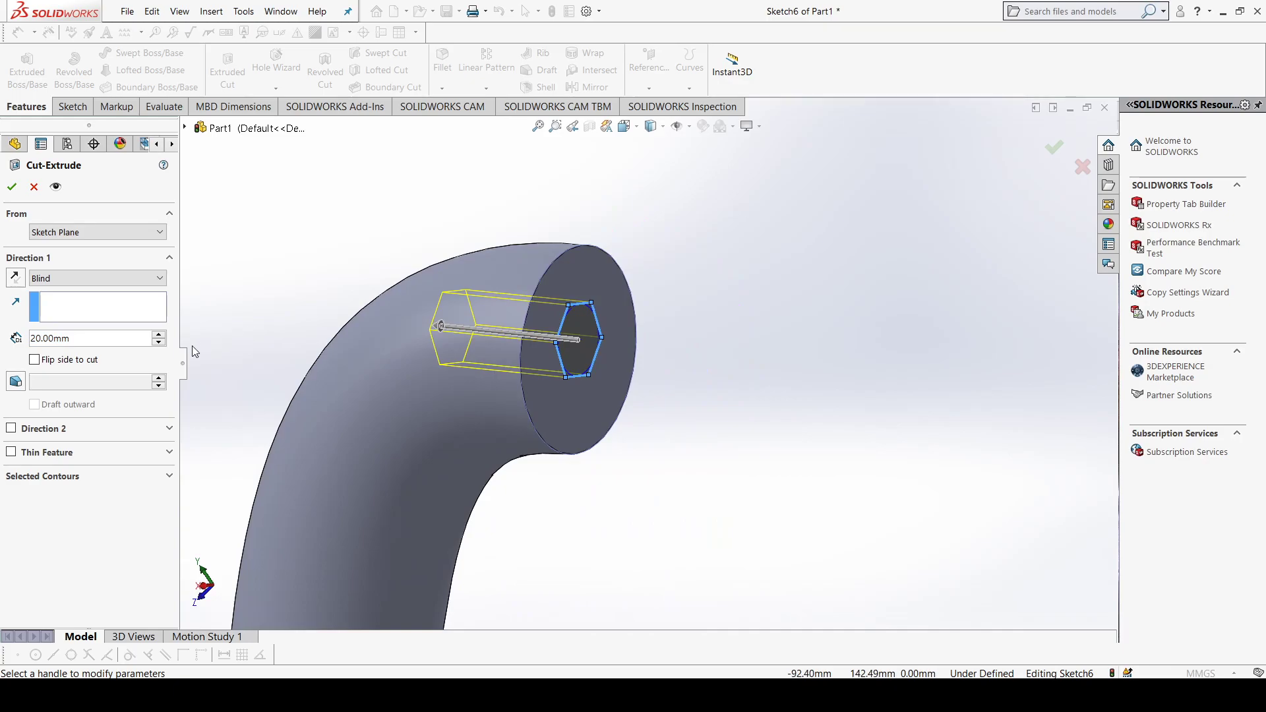
pyautogui.click(158, 341)
pyautogui.click(159, 335)
pyautogui.click(159, 335)
pyautogui.click(158, 342)
pyautogui.click(159, 341)
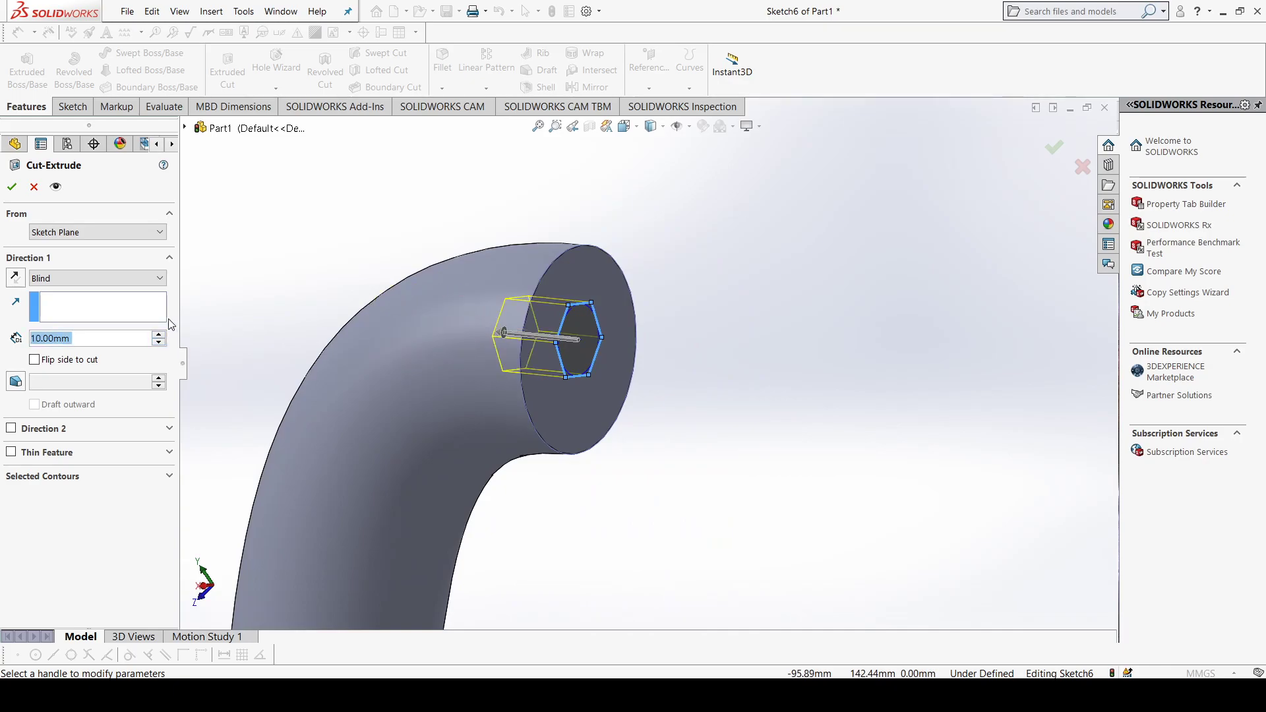
pyautogui.click(12, 187)
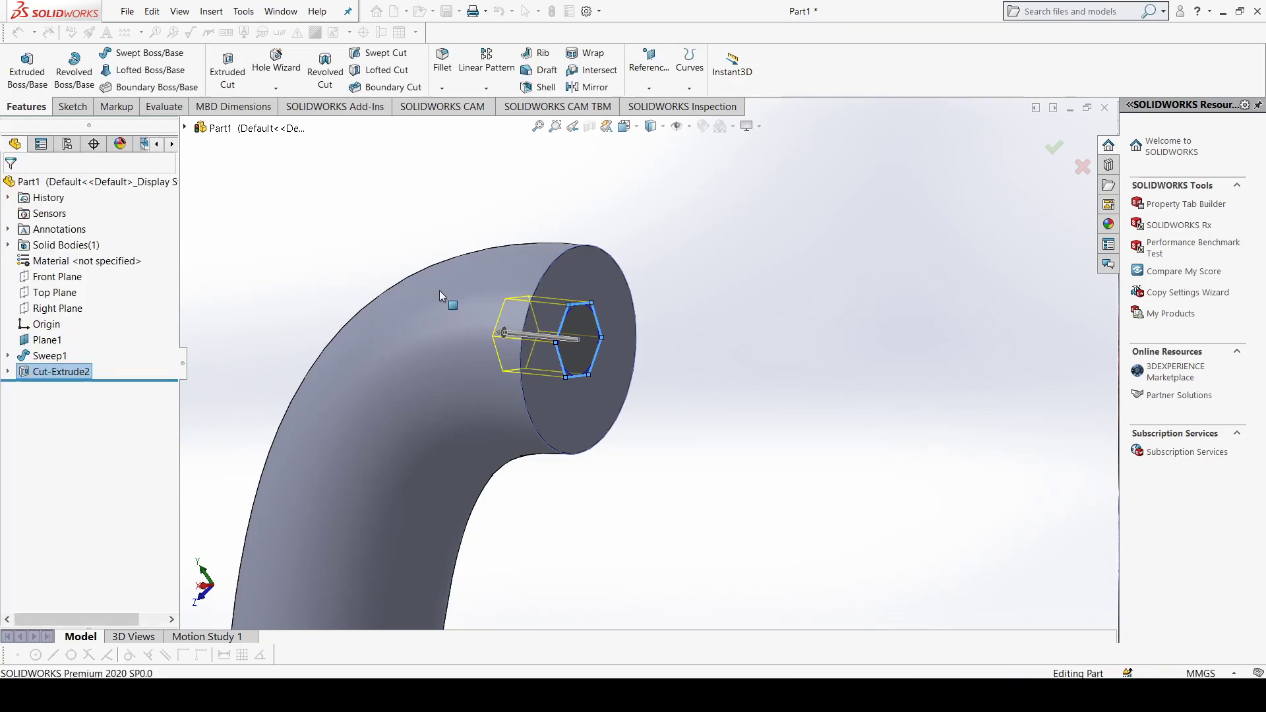
# Step: Delete the sweep feature, keeping its circle and spline sketches and the reference plane
pyautogui.moveTo(777, 367); pyautogui.dragTo(266, 236, button='middle')
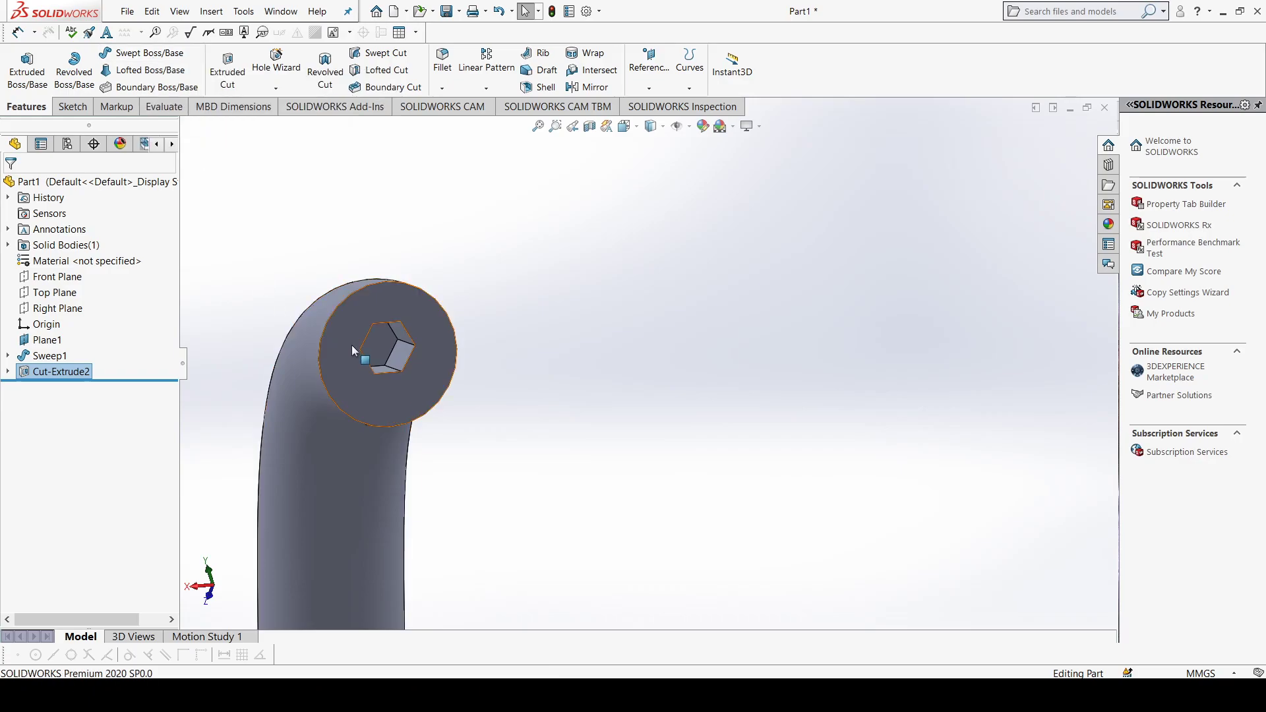
pyautogui.press('f')
pyautogui.scroll(2, 762, 535)
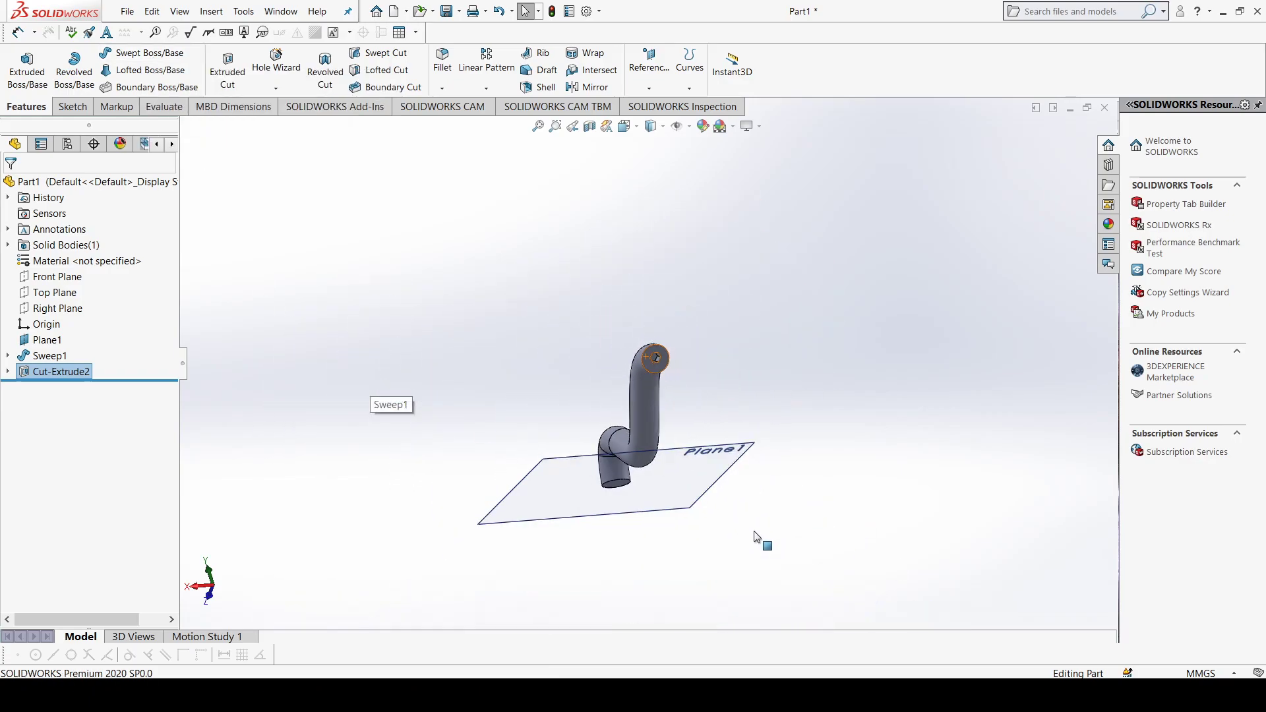
pyautogui.scroll(-2, 760, 535)
pyautogui.click(48, 356)
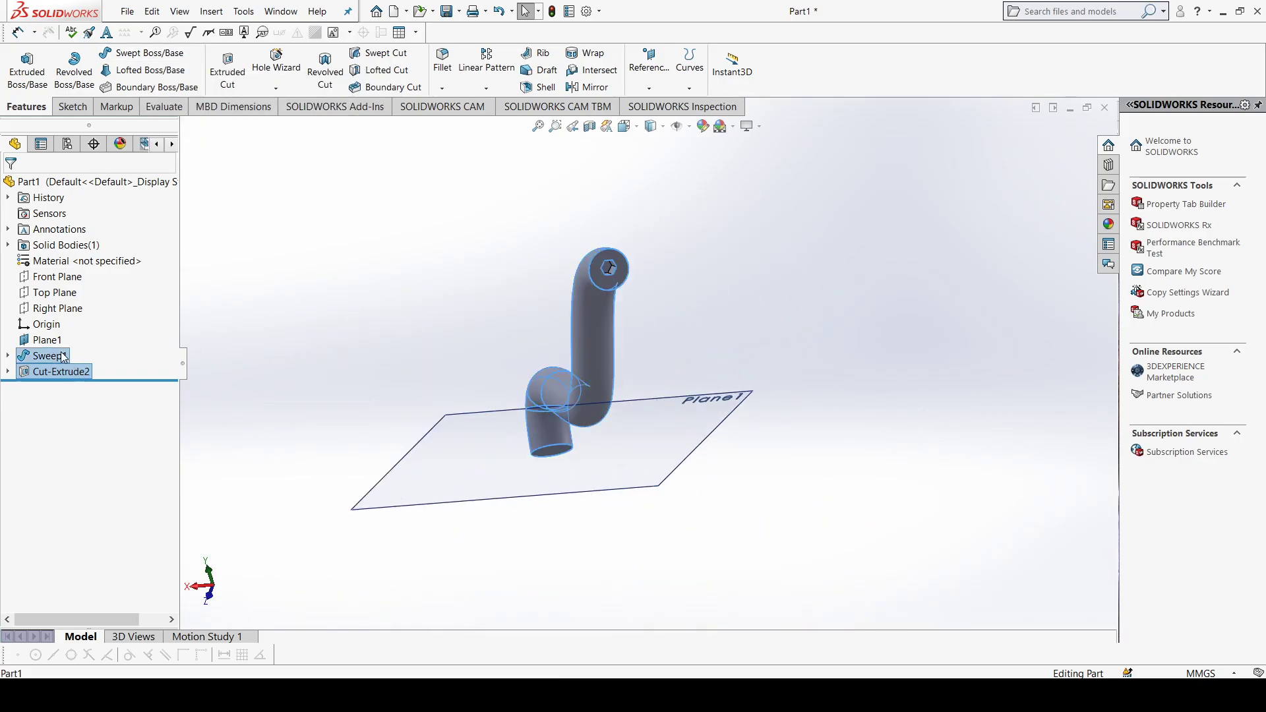
pyautogui.press('Delete')
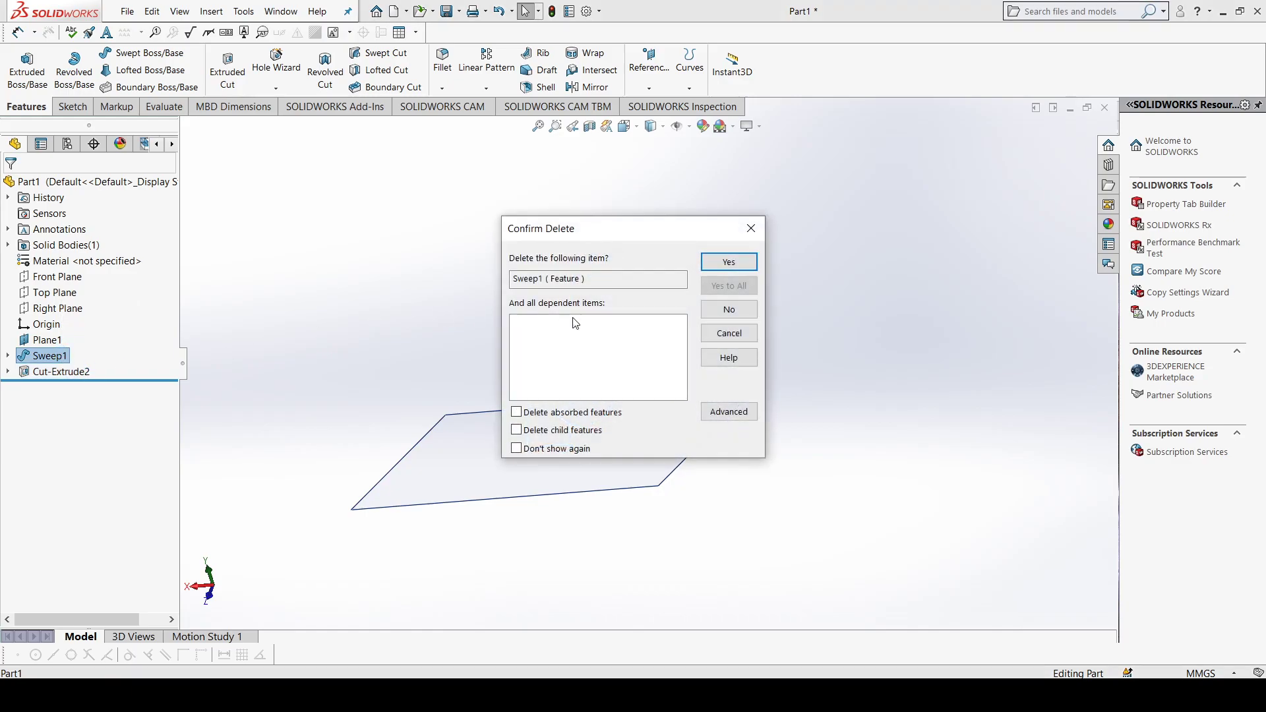
pyautogui.click(729, 261)
pyautogui.click(655, 356)
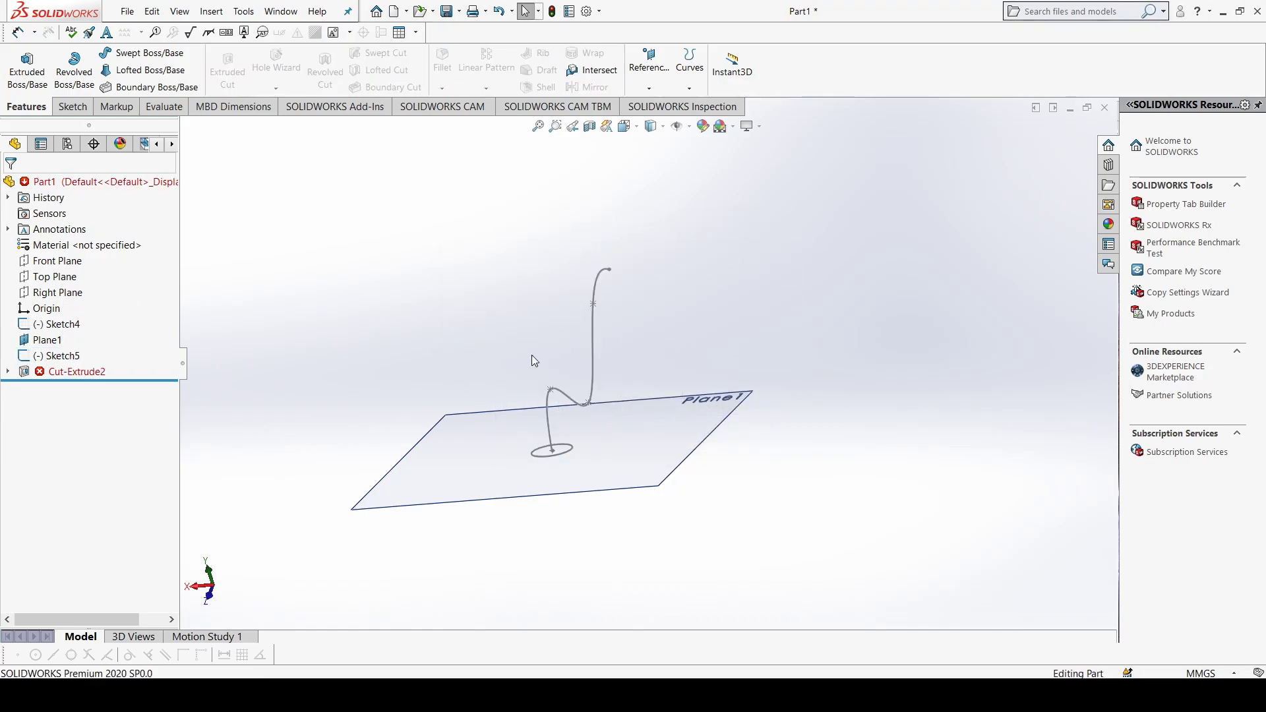
# Step: Delete the failed hexagon cut feature, the reference plane and the wavy spline sketch from the part
pyautogui.click(55, 372)
pyautogui.keyDown('ctrl'); pyautogui.click(43, 356); pyautogui.keyUp('ctrl')
pyautogui.keyDown('ctrl'); pyautogui.click(43, 341); pyautogui.keyUp('ctrl')
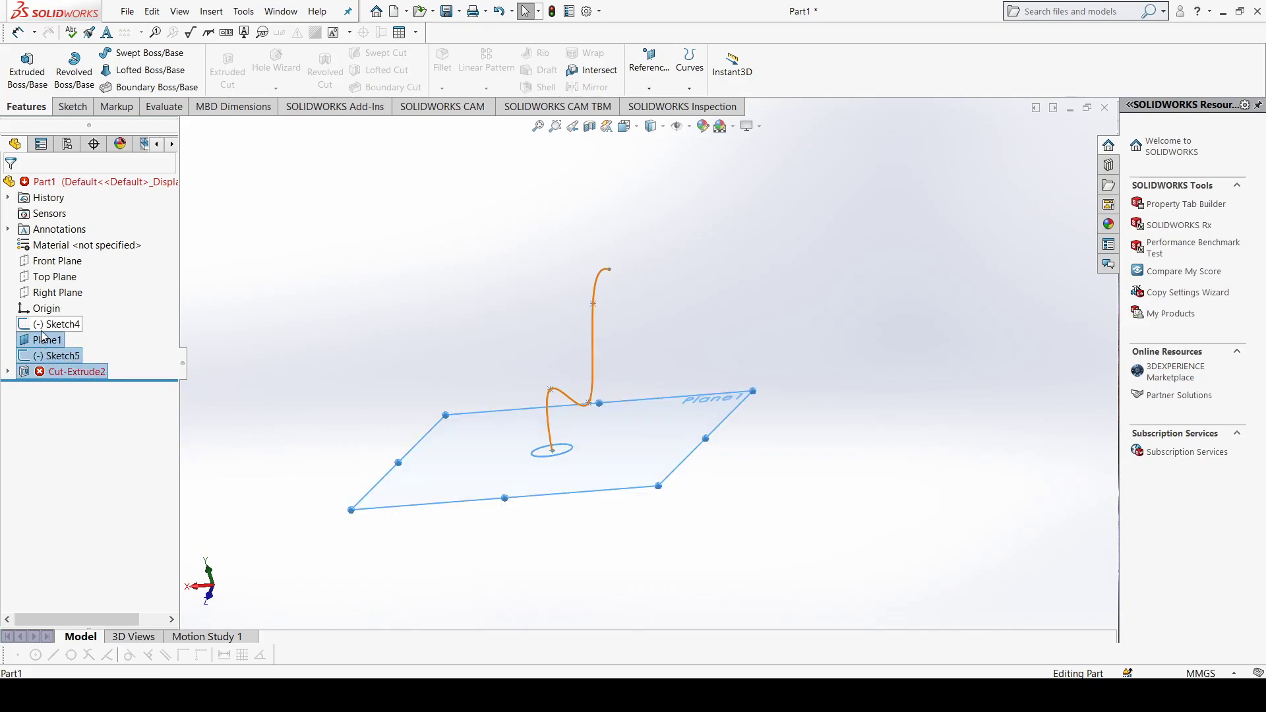
pyautogui.keyDown('ctrl'); pyautogui.click(58, 324); pyautogui.keyUp('ctrl')
pyautogui.press('Delete')
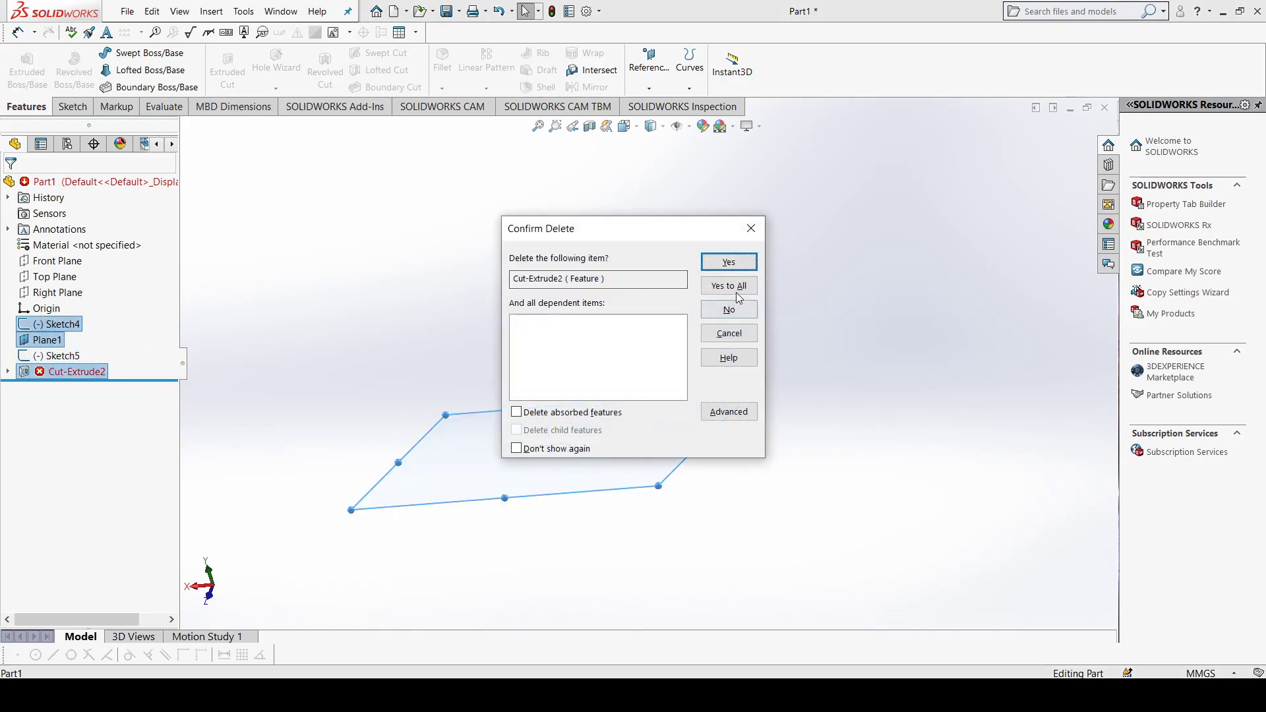
pyautogui.press('Return')
pyautogui.click(591, 357)
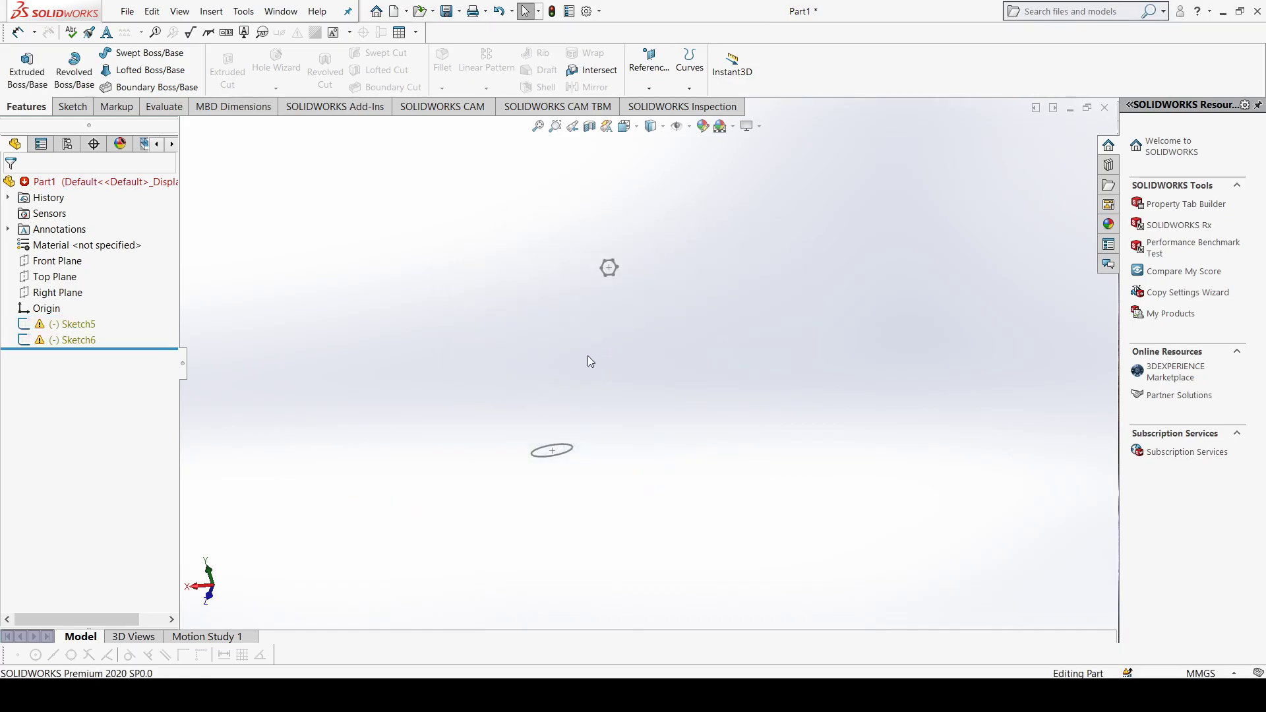
# Step: Delete the remaining circle and hexagon sketches
pyautogui.click(60, 339)
pyautogui.keyDown('ctrl'); pyautogui.click(63, 325); pyautogui.keyUp('ctrl')
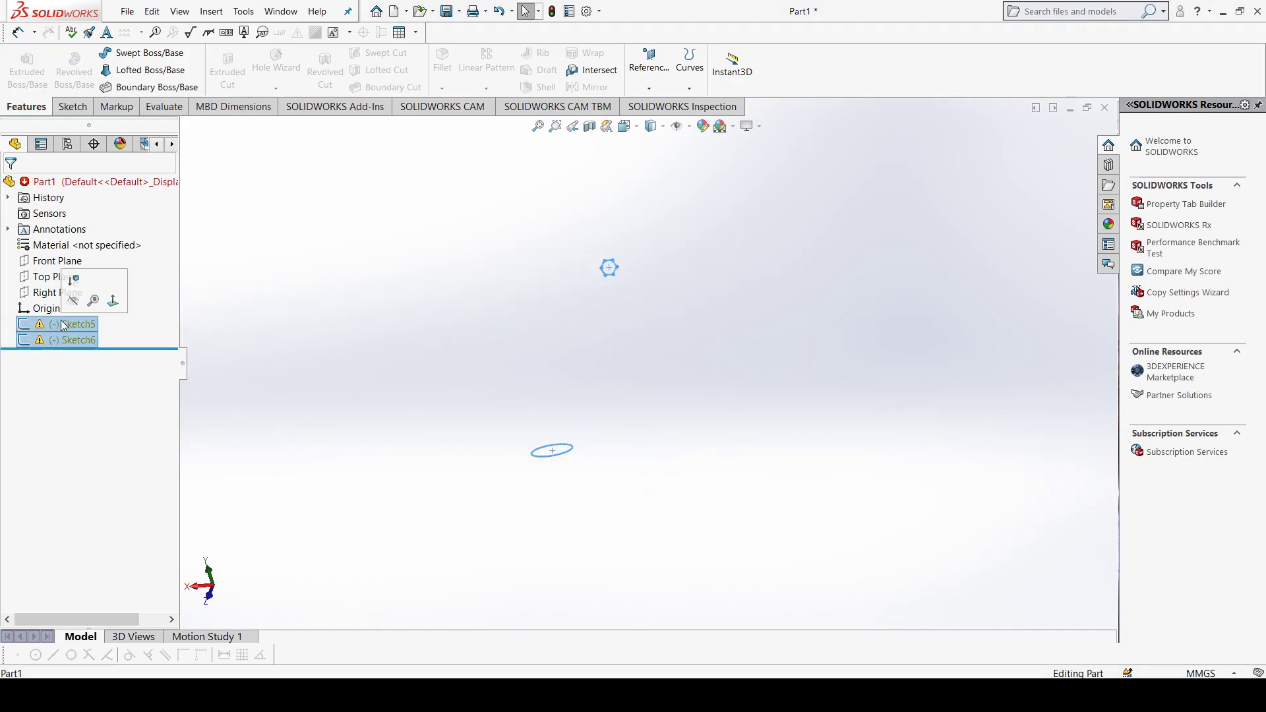
pyautogui.press('Delete')
pyautogui.click(728, 285)
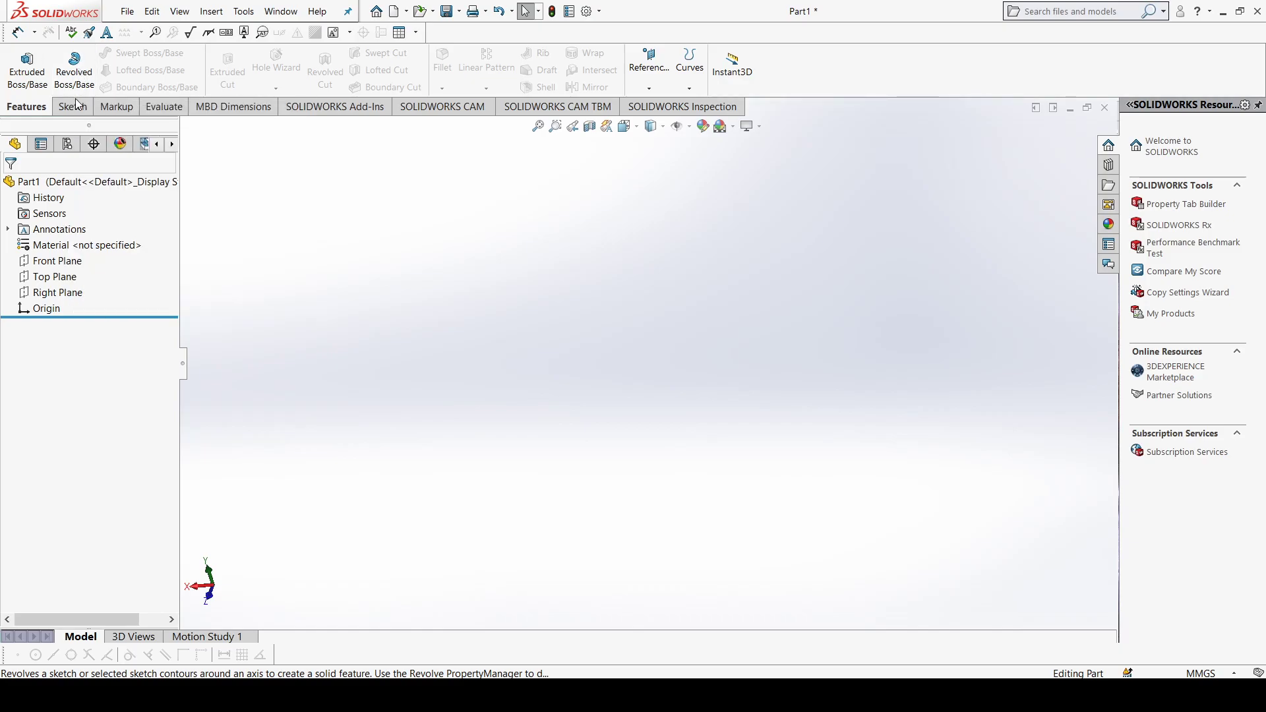
# Step: Sketch a circle centred on the origin of the Front Plane, with a radius of about 58.4 mm
pyautogui.click(75, 108)
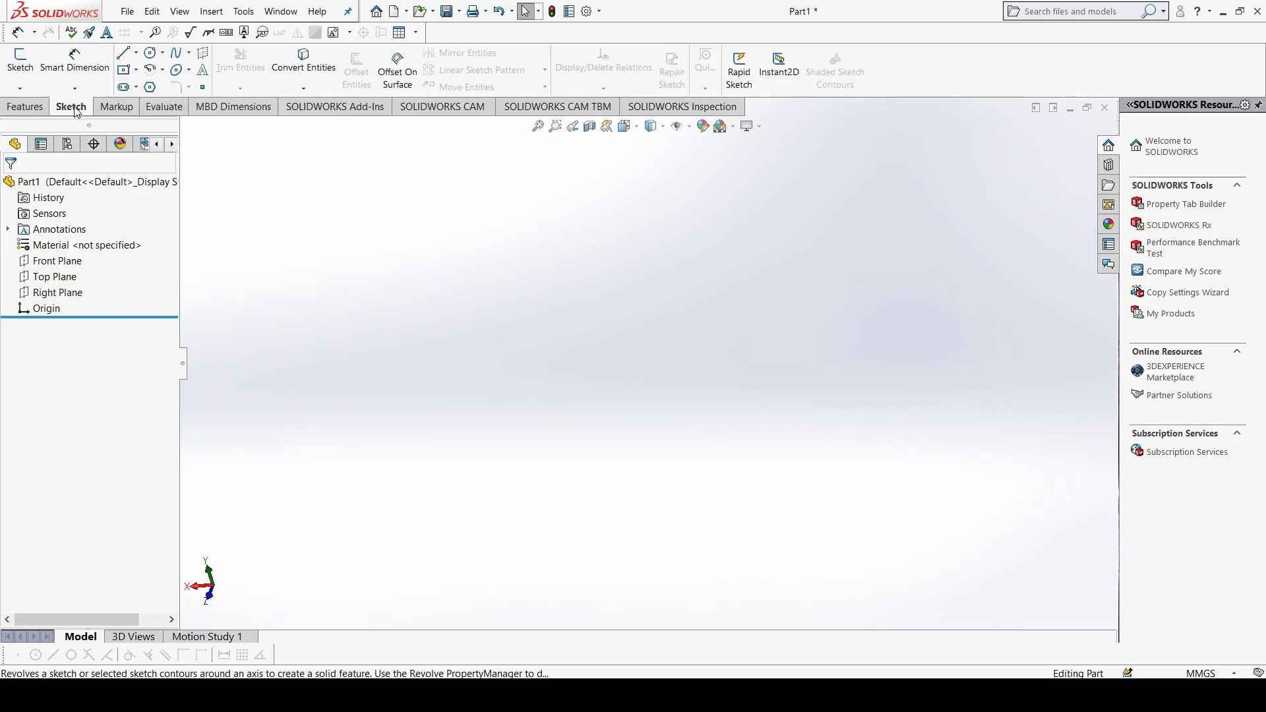
pyautogui.click(28, 107)
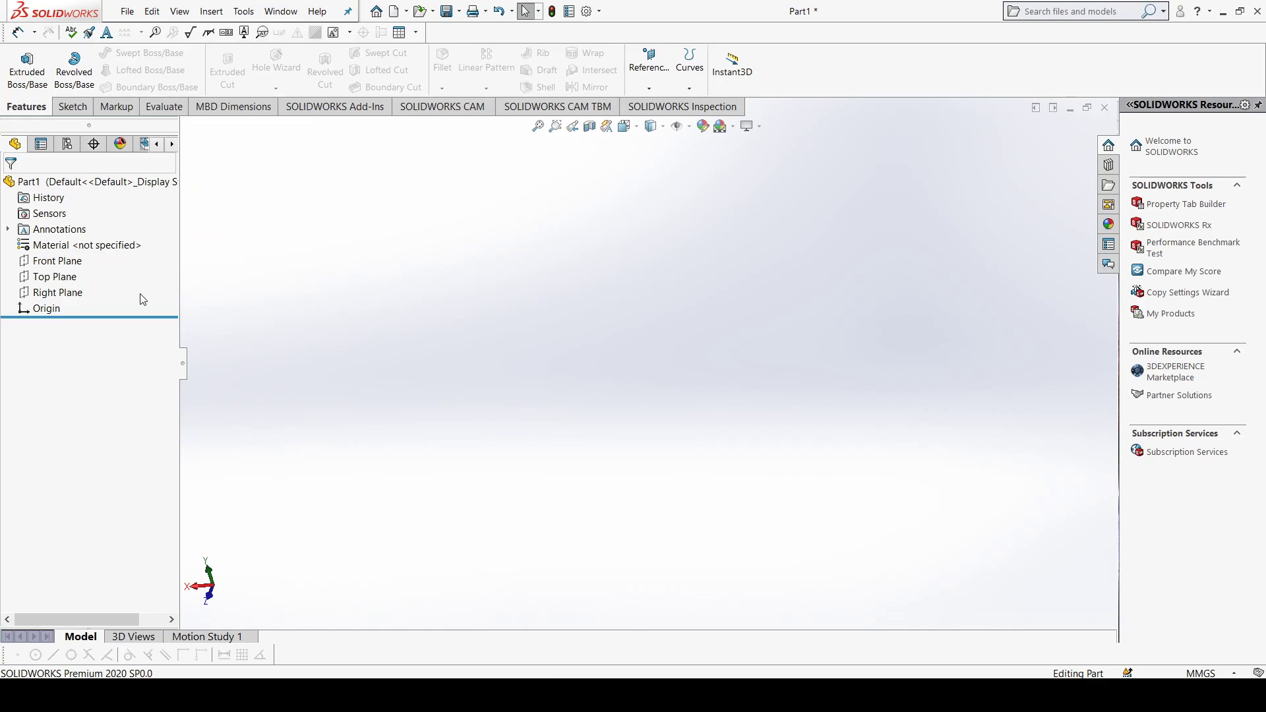
pyautogui.click(66, 261)
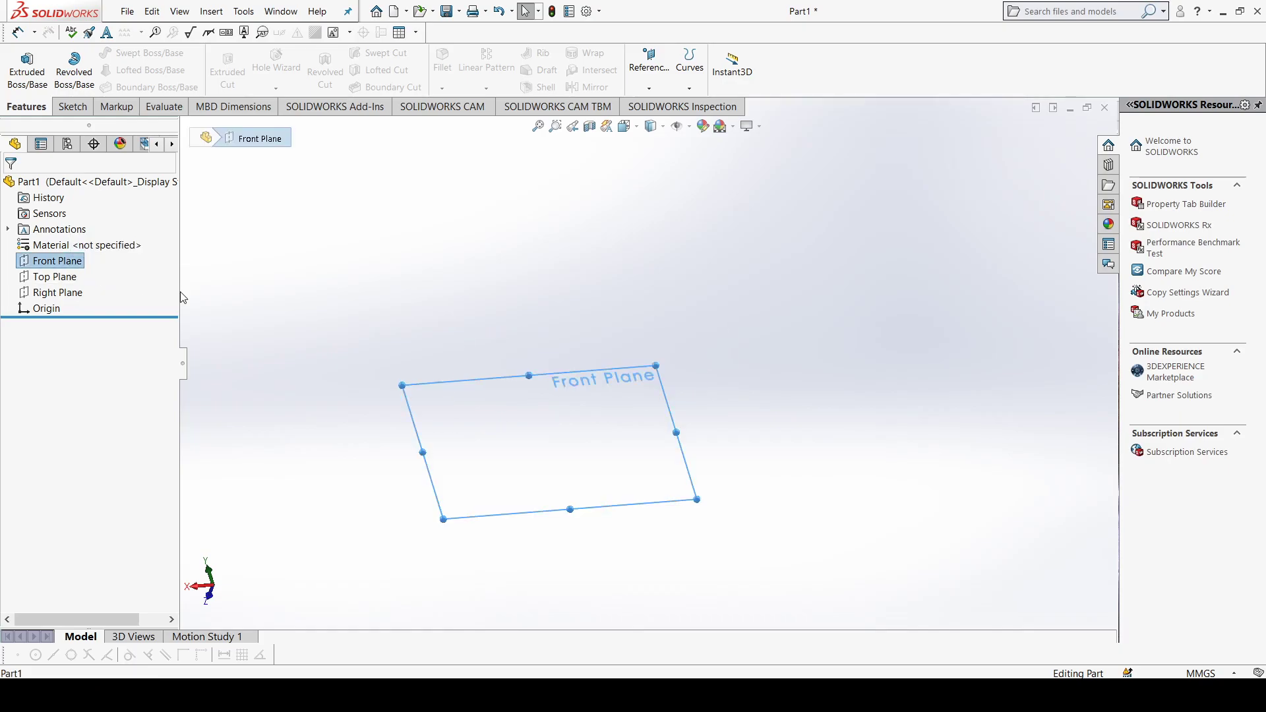
pyautogui.hotkey('ctrl', '8')
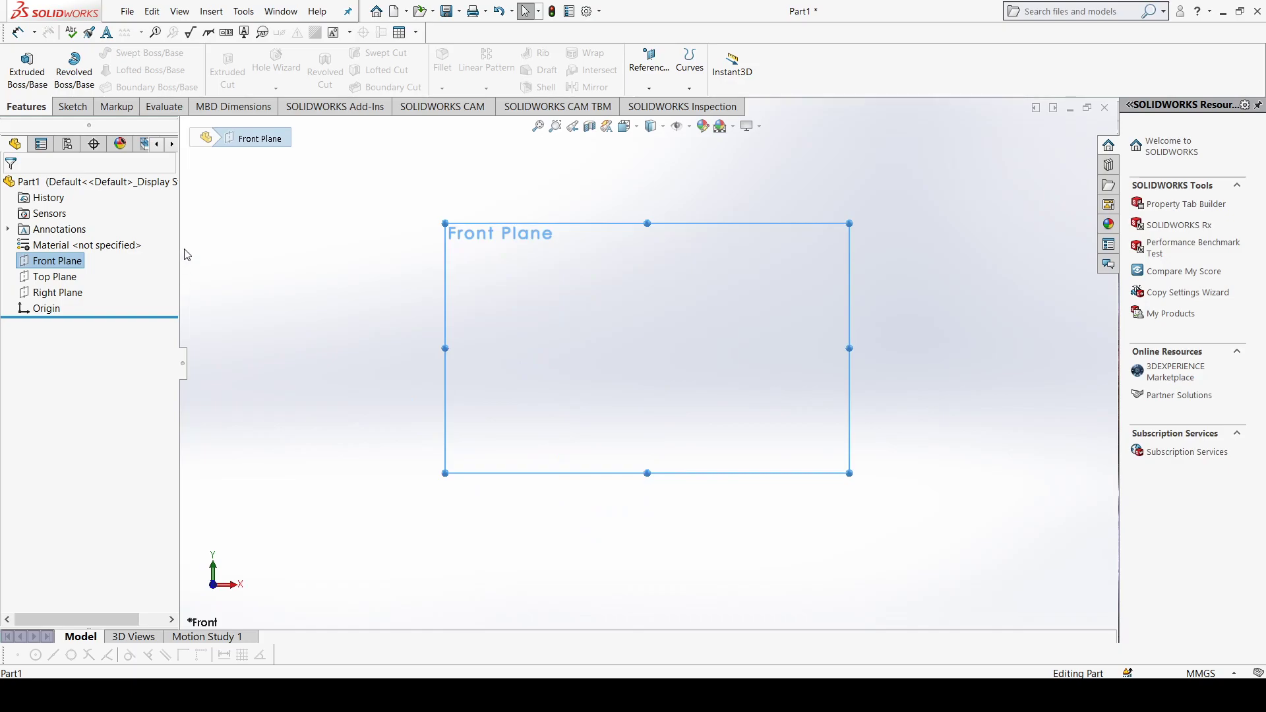
pyautogui.click(84, 108)
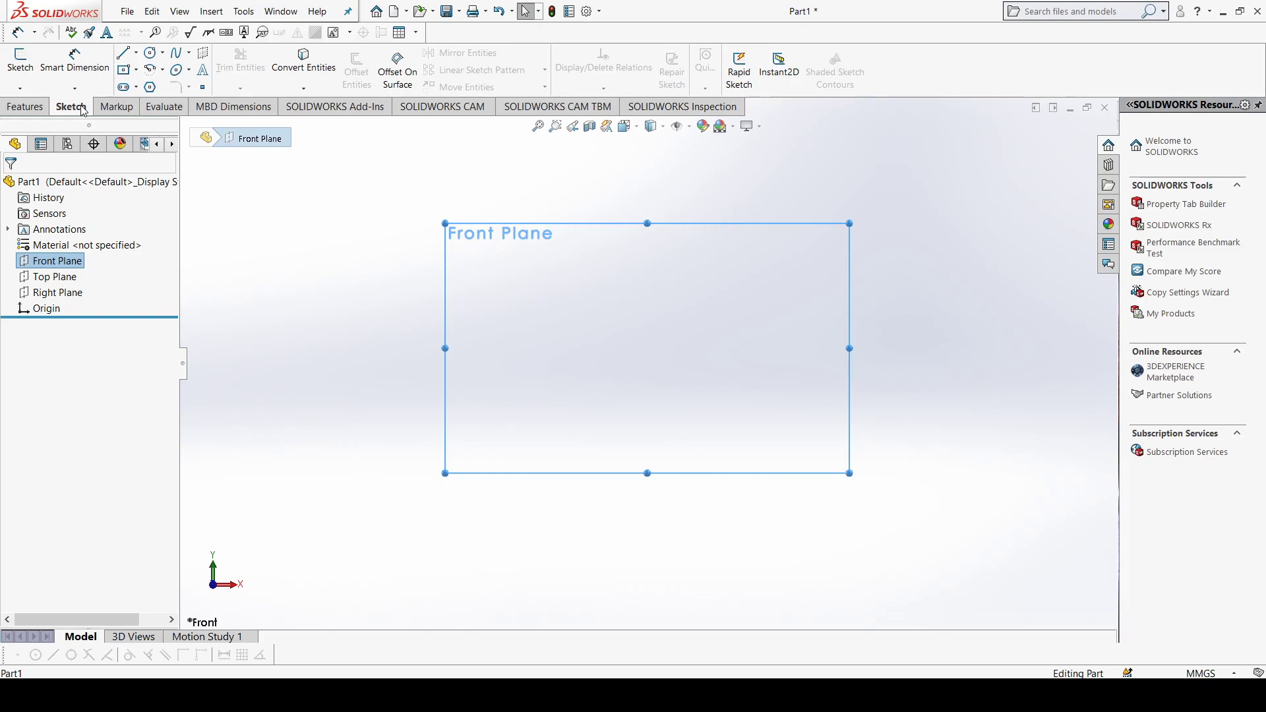
pyautogui.click(125, 53)
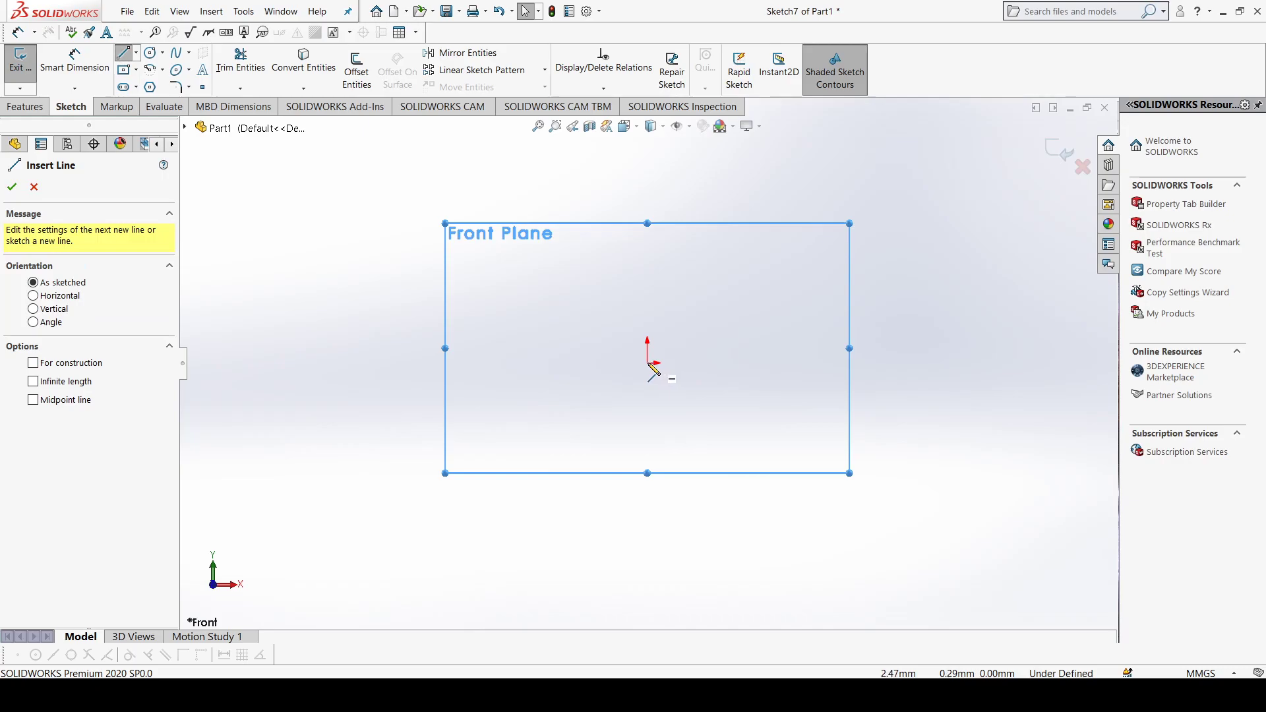
pyautogui.click(150, 54)
pyautogui.click(647, 363)
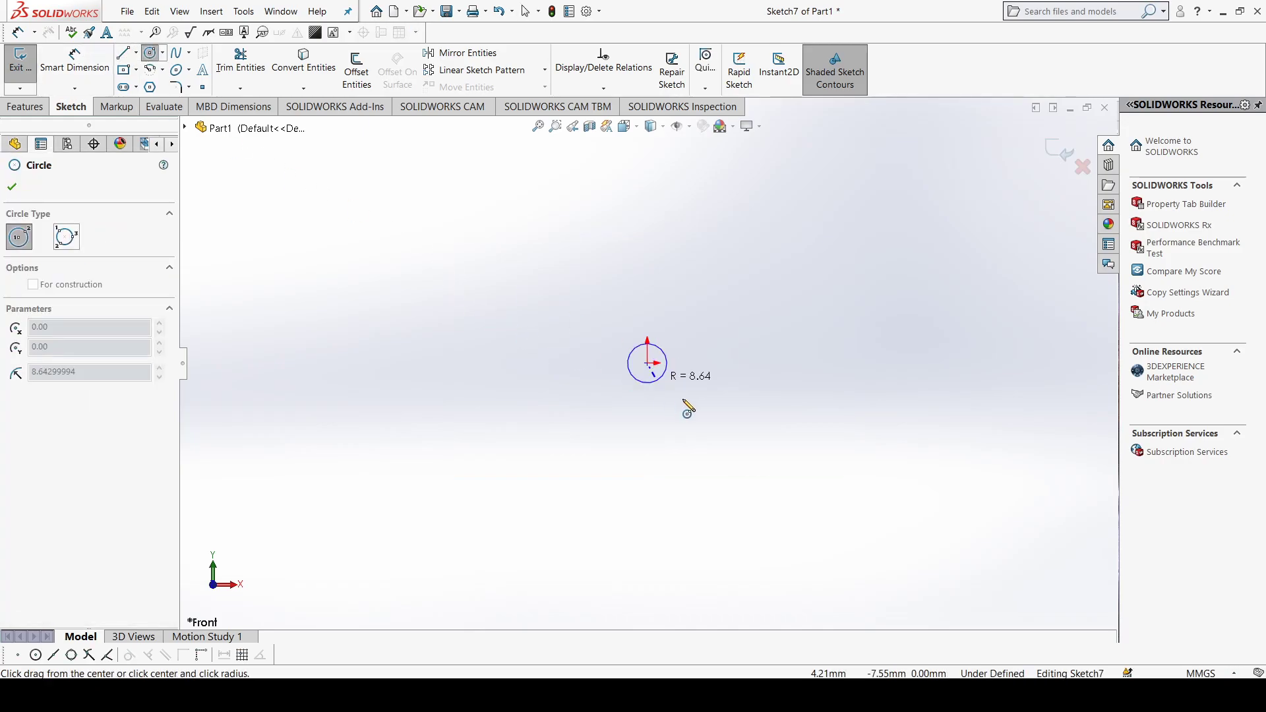
pyautogui.click(741, 456)
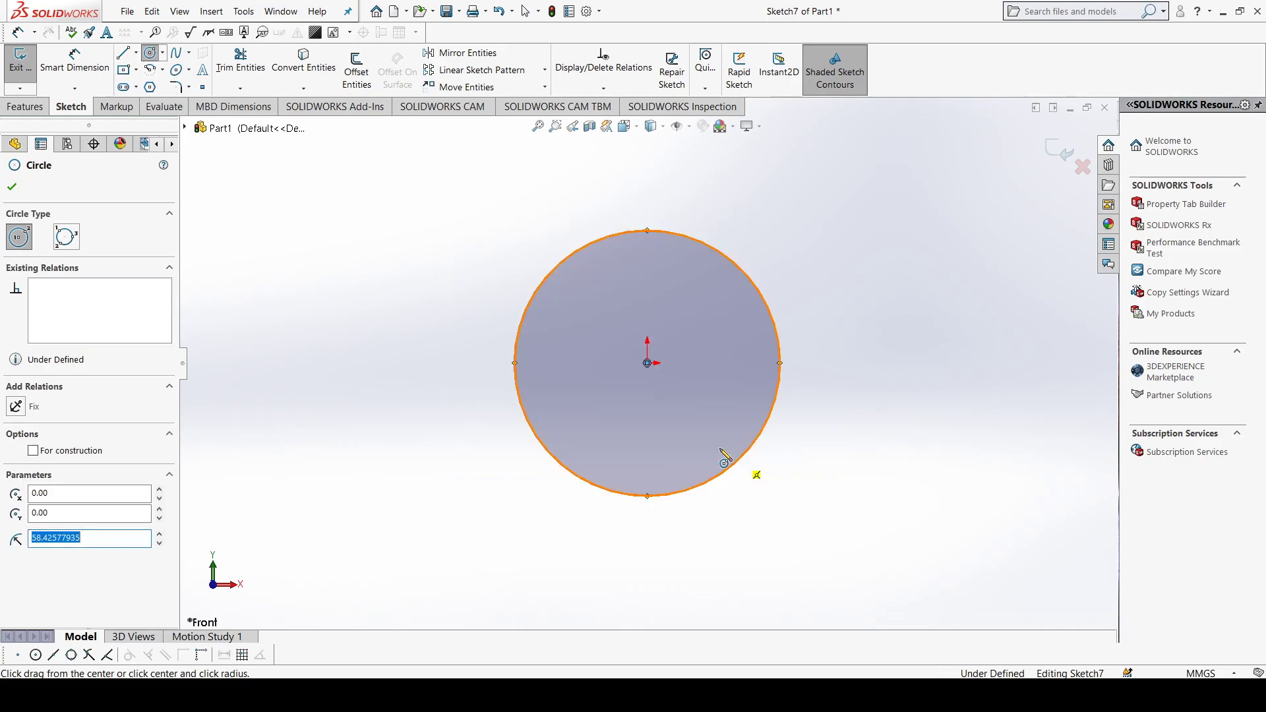
# Step: Draw a vertical line through the circle's centre, from its highest to its lowest quadrant point
pyautogui.click(122, 52)
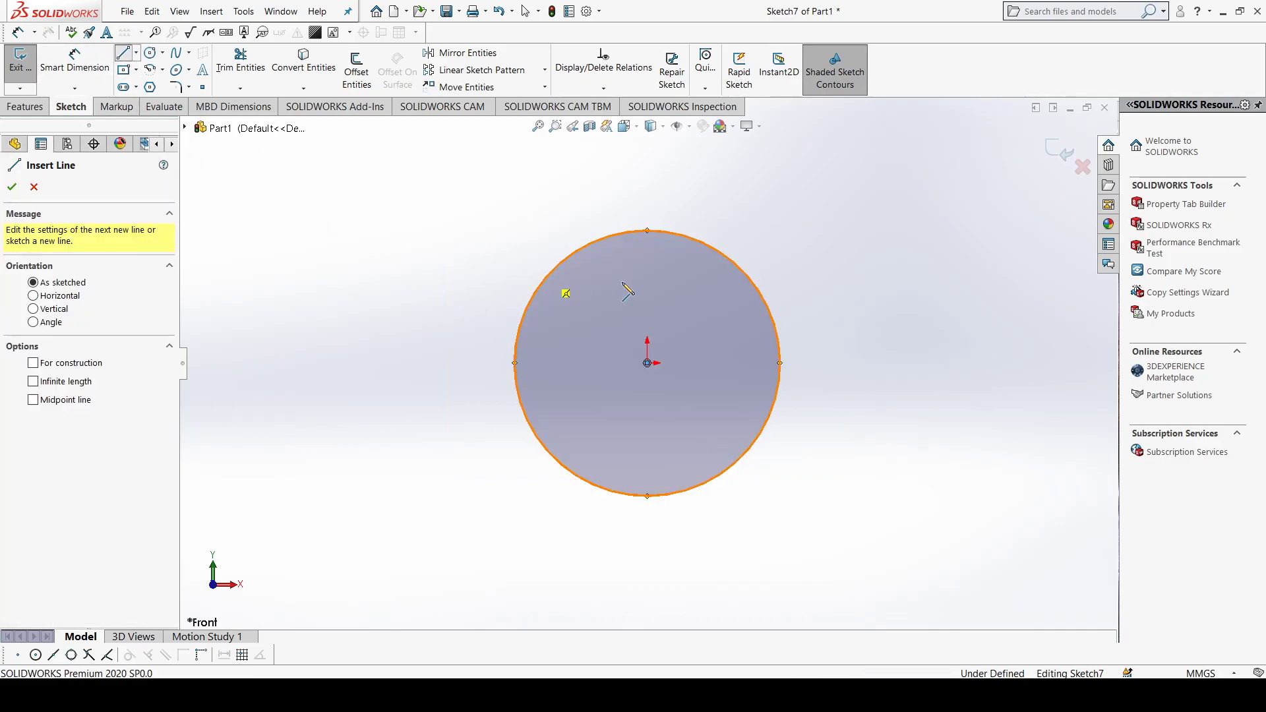
pyautogui.click(647, 231)
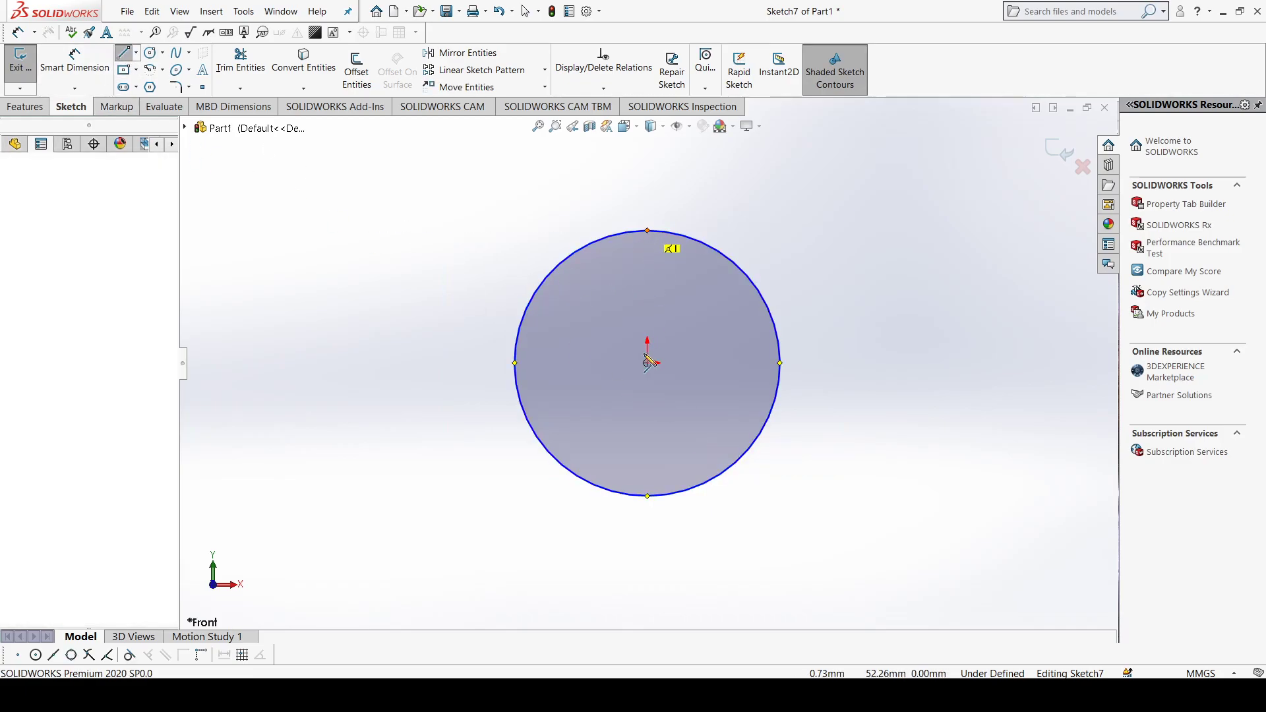
pyautogui.click(647, 494)
pyautogui.press('Escape')
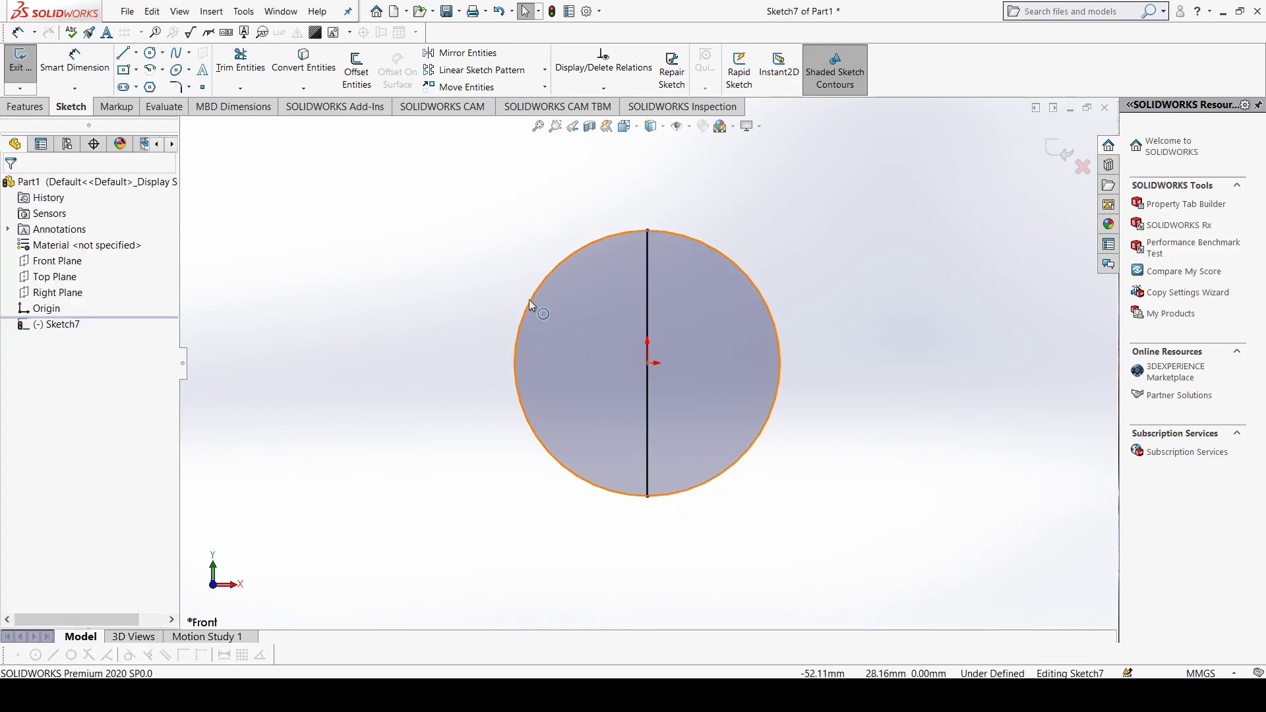
# Step: Trim away the circle's left half with Trim to closest, leaving a half circle closed by the vertical line
pyautogui.click(242, 63)
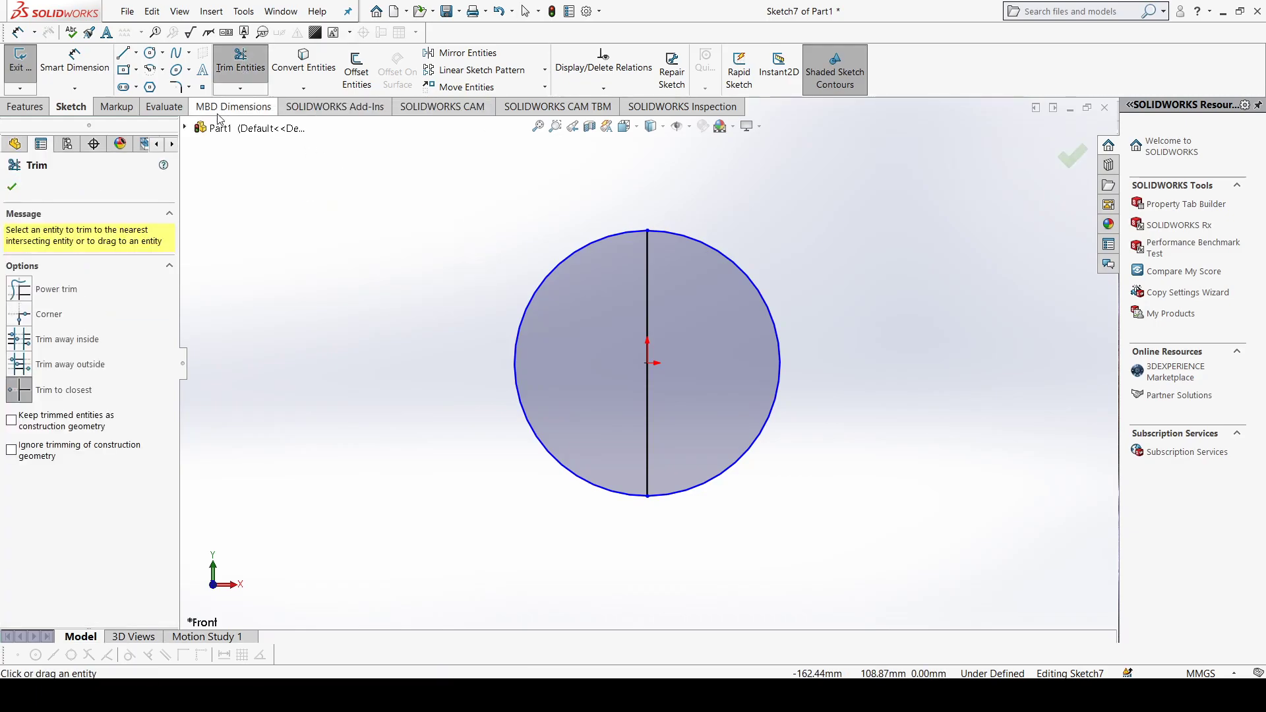
pyautogui.click(517, 377)
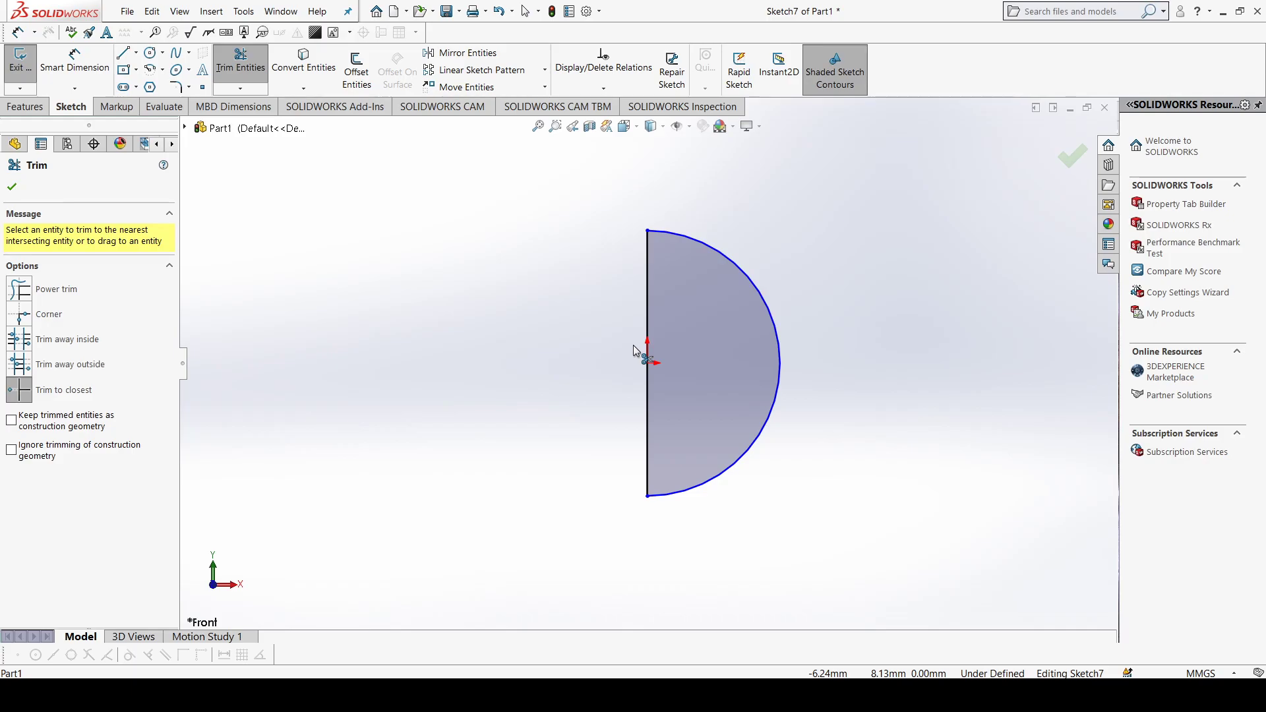
pyautogui.moveTo(745, 298)
pyautogui.mouseDown(button='middle')
pyautogui.moveTo(691, 359)
pyautogui.moveTo(733, 361)
pyautogui.moveTo(693, 370)
pyautogui.moveTo(690, 350)
pyautogui.mouseUp(button='middle')
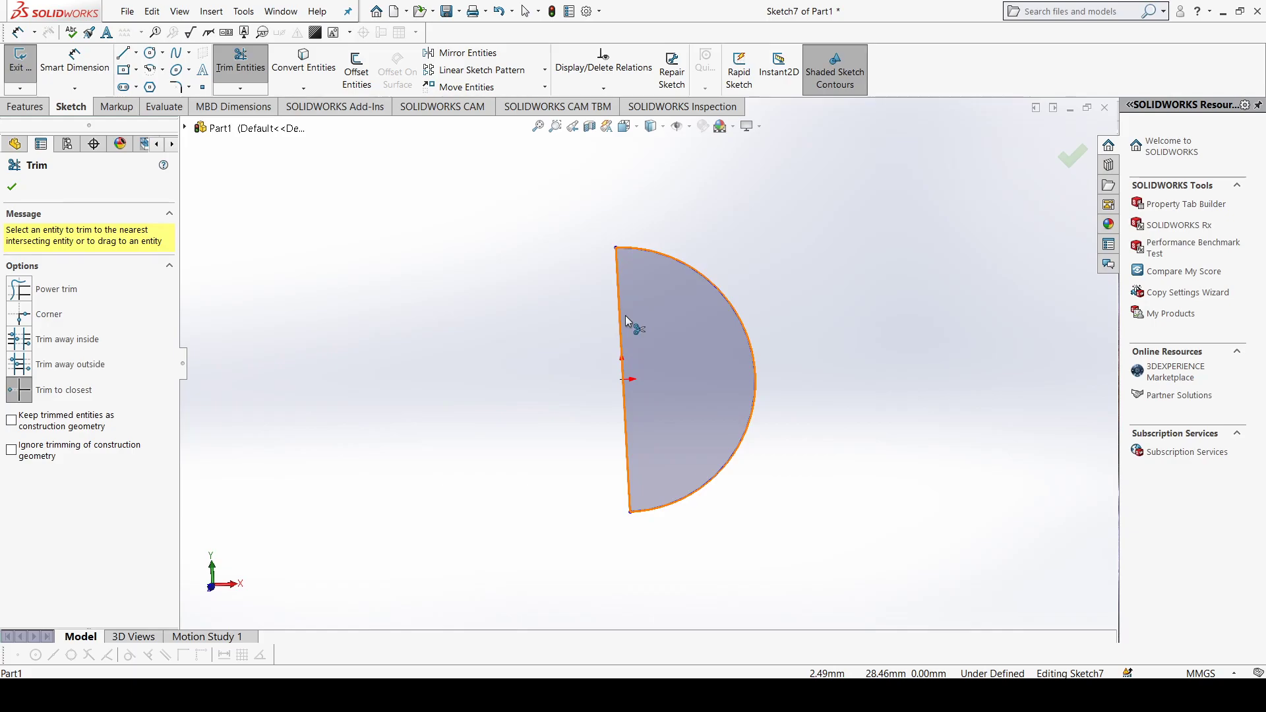
pyautogui.click(11, 187)
# Step: Set up a Revolved Boss/Base of the half circle with its straight line as the axis of revolution
pyautogui.click(26, 107)
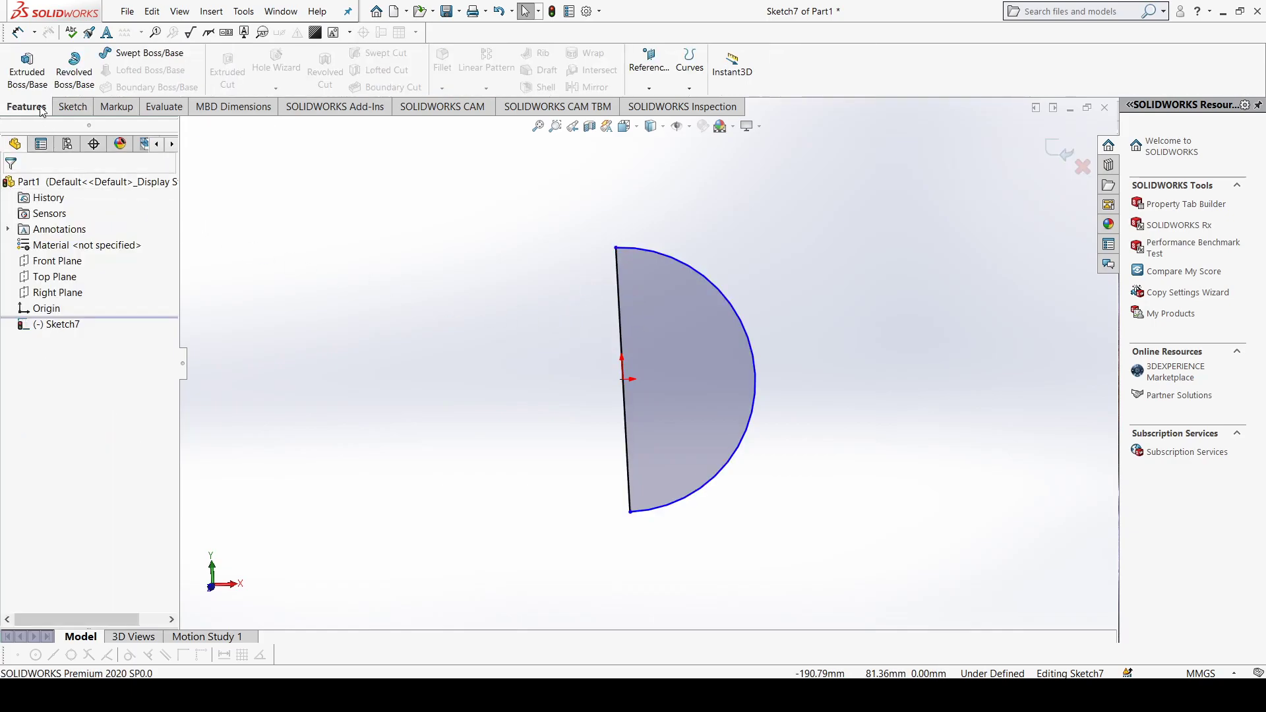
pyautogui.click(76, 72)
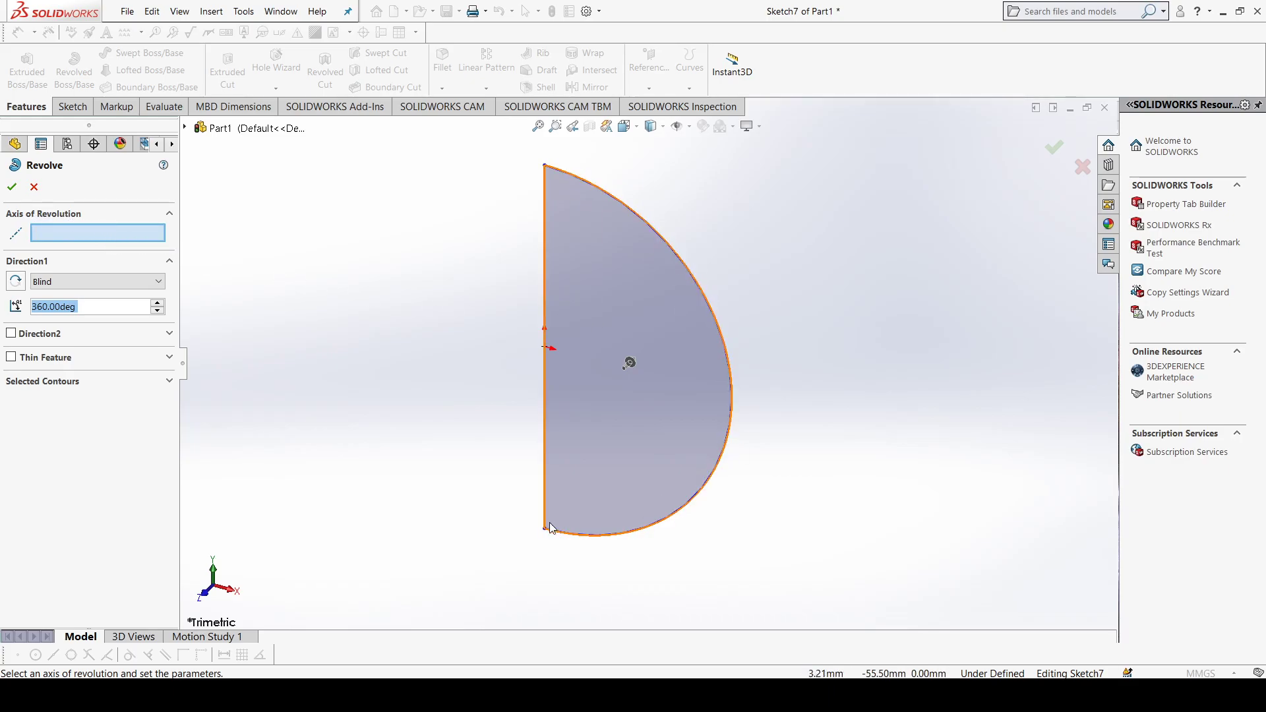
pyautogui.click(544, 266)
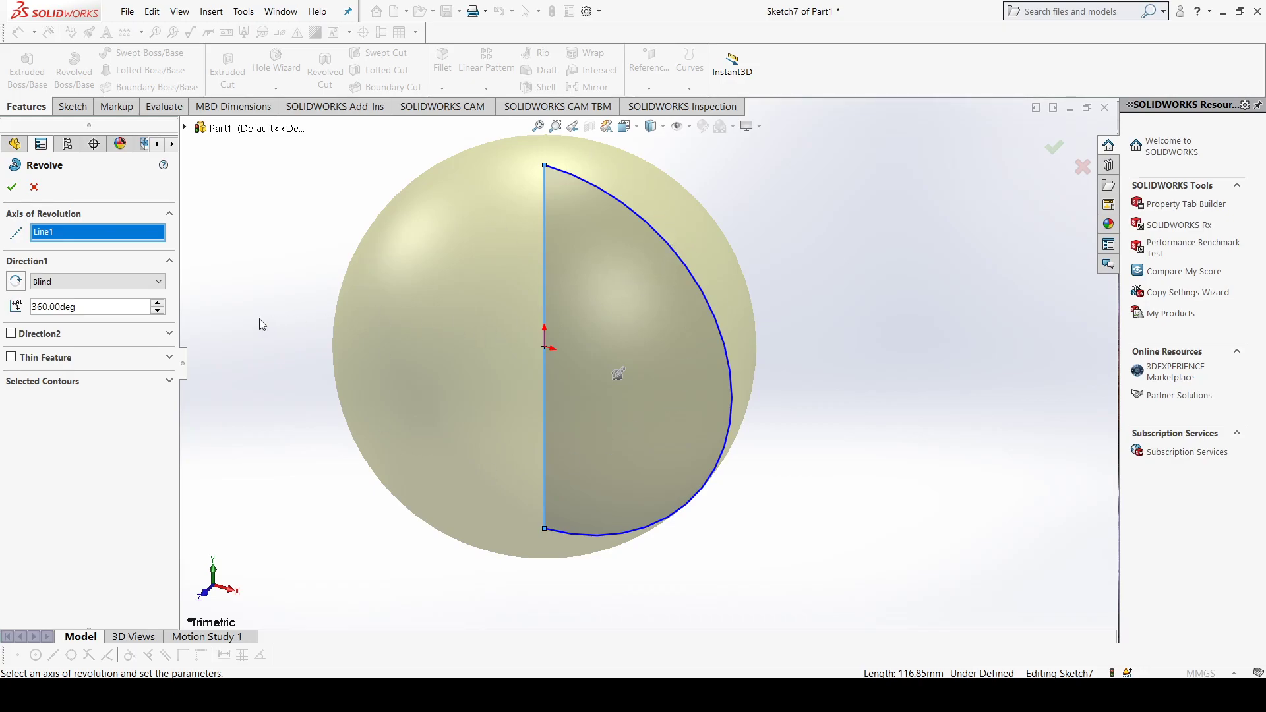
# Step: Try reducing the revolve angle to 344 degrees and restore it to 360 degrees
pyautogui.click(157, 310)
pyautogui.click(158, 310)
pyautogui.click(158, 310)
pyautogui.click(158, 310)
pyautogui.click(158, 310)
pyautogui.click(158, 311)
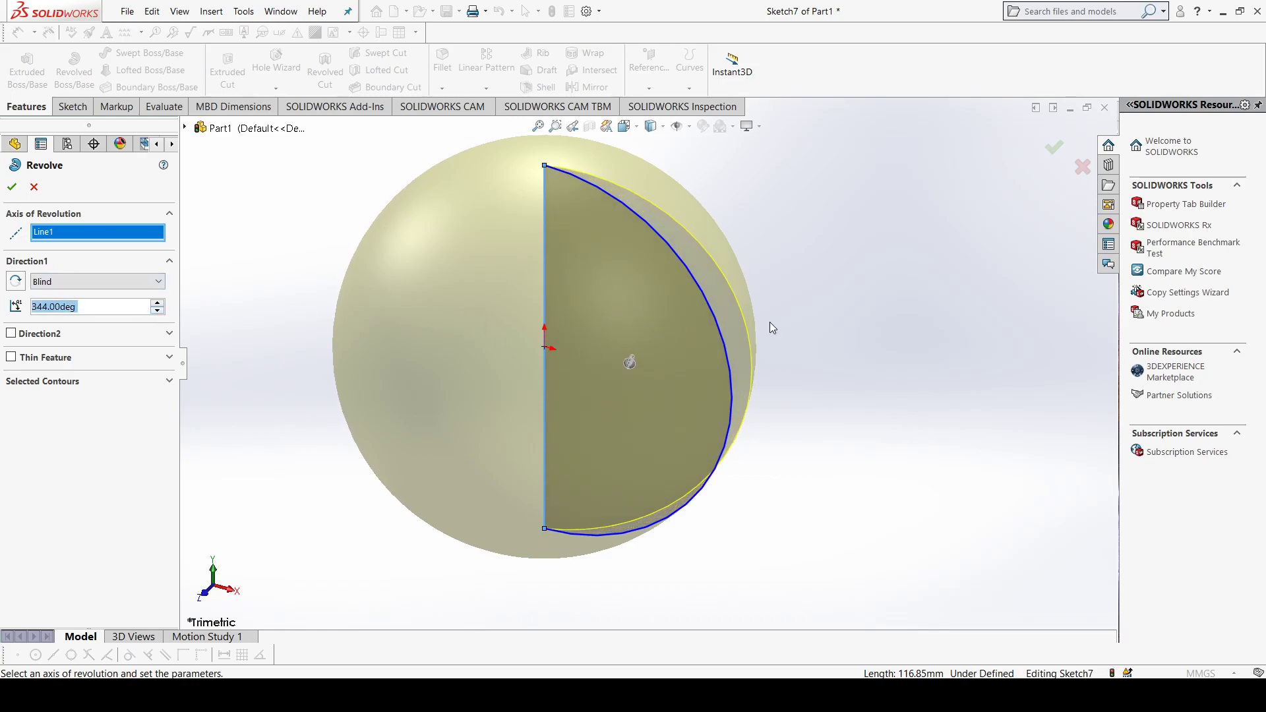
pyautogui.click(158, 305)
pyautogui.click(158, 305)
pyautogui.click(157, 305)
pyautogui.click(157, 305)
pyautogui.click(157, 305)
pyautogui.click(157, 305)
pyautogui.click(158, 304)
pyautogui.click(157, 304)
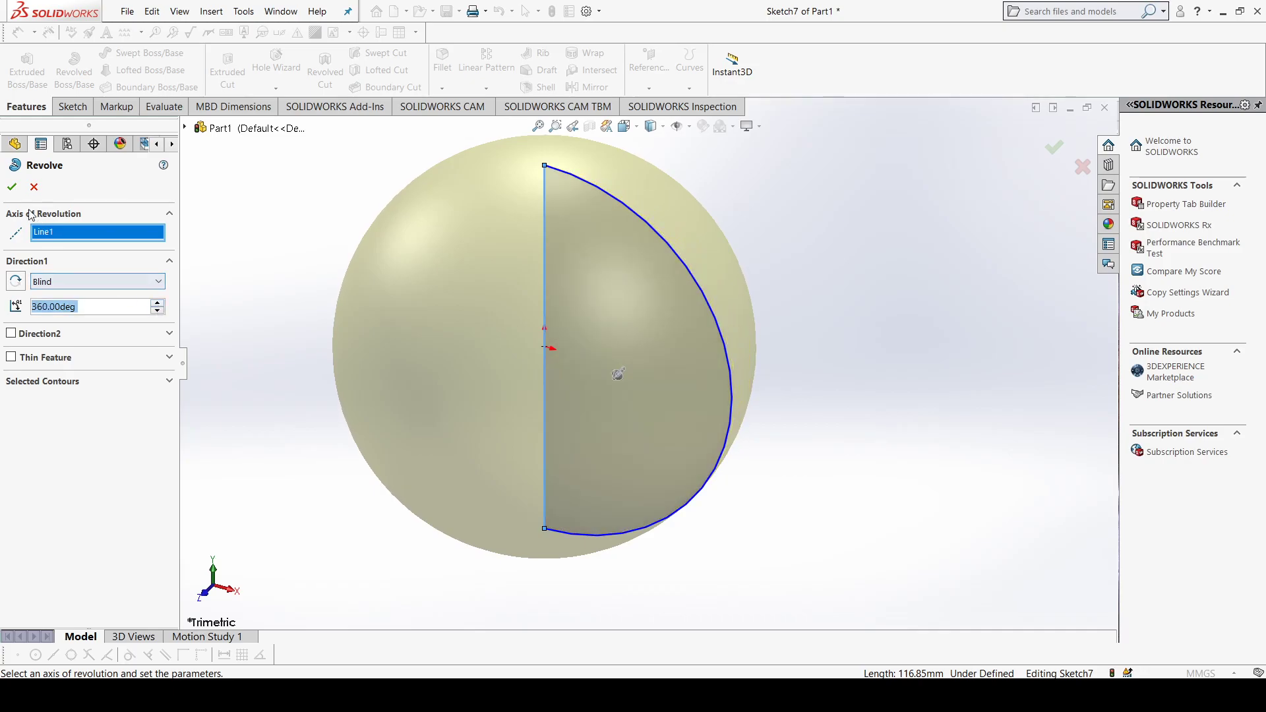
# Step: Complete the full 360-degree revolve as a solid sphere and view it from another angle
pyautogui.click(12, 187)
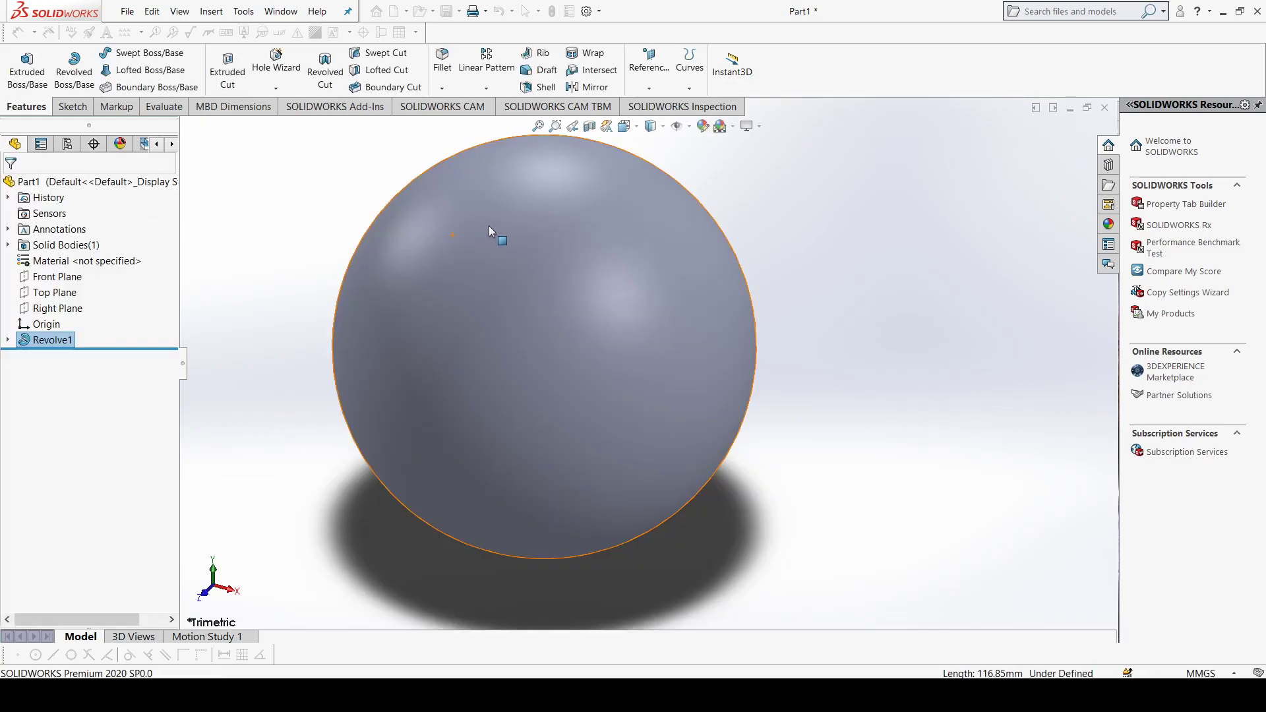
pyautogui.scroll(5, 491, 237)
pyautogui.moveTo(475, 229)
pyautogui.mouseDown(button='middle')
pyautogui.moveTo(641, 424)
pyautogui.moveTo(816, 358)
pyautogui.moveTo(376, 305)
pyautogui.moveTo(750, 419)
pyautogui.moveTo(523, 232)
pyautogui.moveTo(686, 294)
pyautogui.moveTo(586, 275)
pyautogui.mouseUp(button='middle')
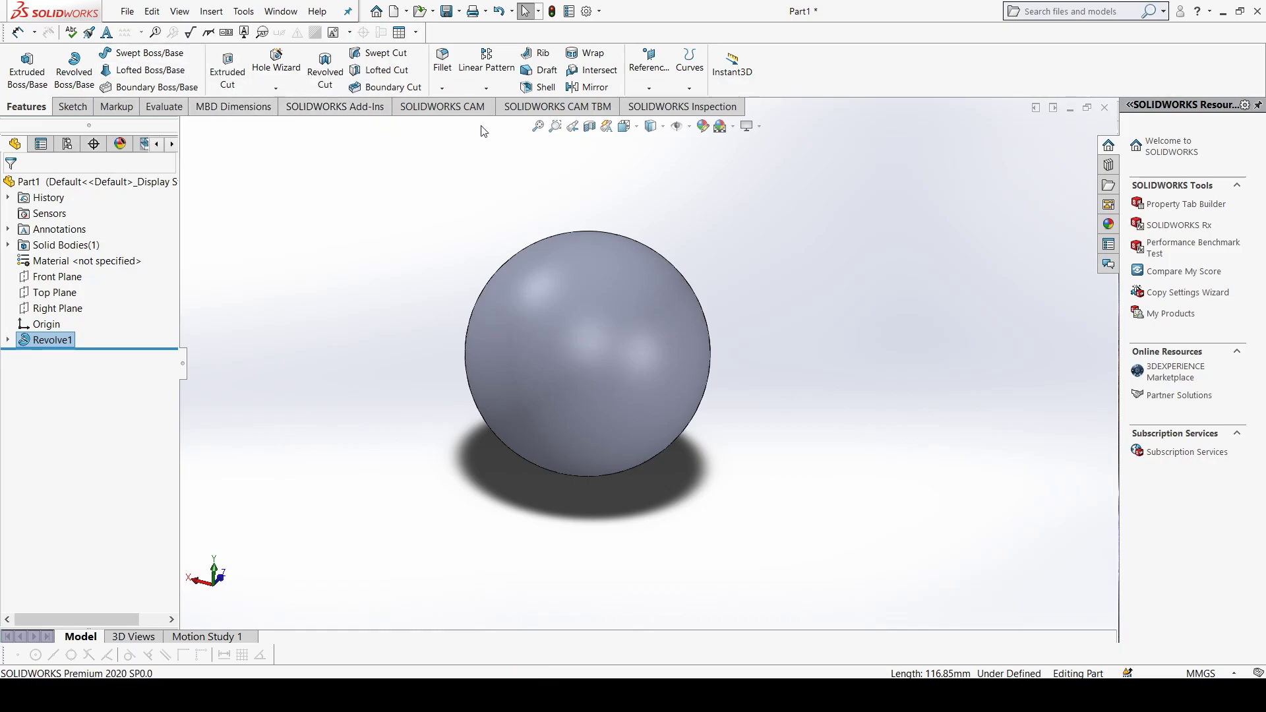
# Step: Delete the revolved sphere feature and its half-circle sketch
pyautogui.rightClick(58, 347)
pyautogui.click(105, 417)
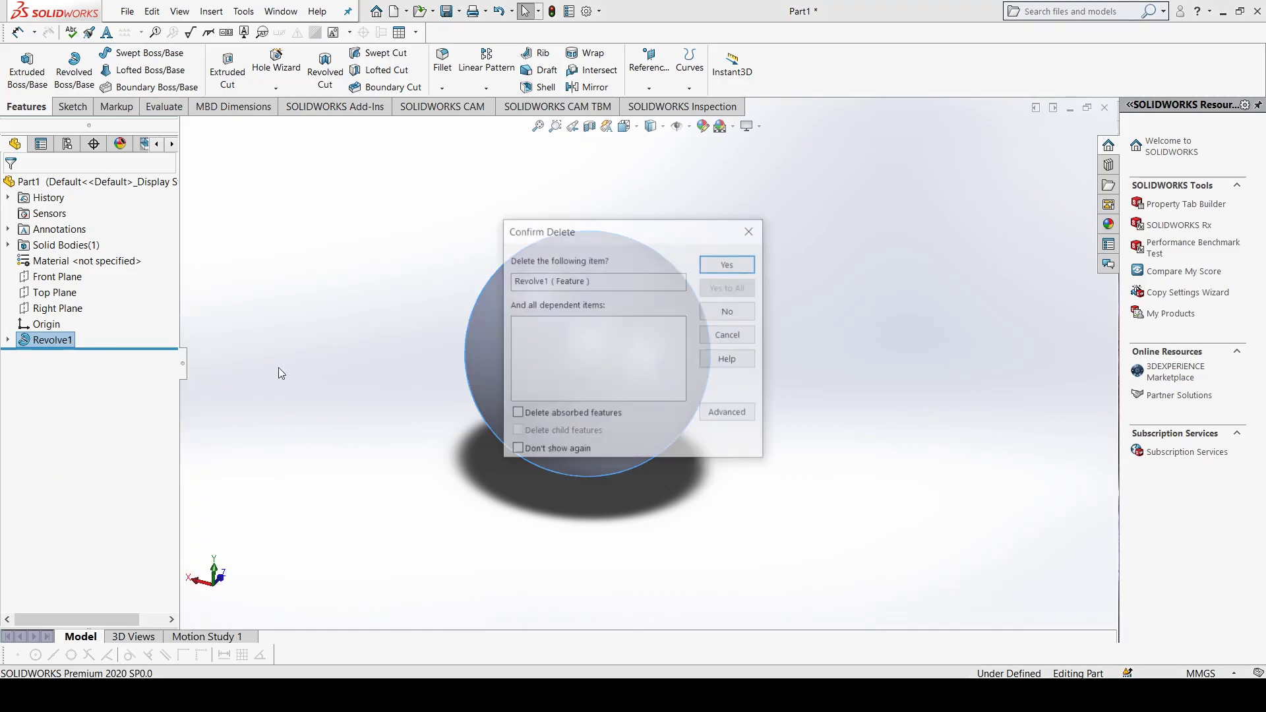
pyautogui.click(729, 262)
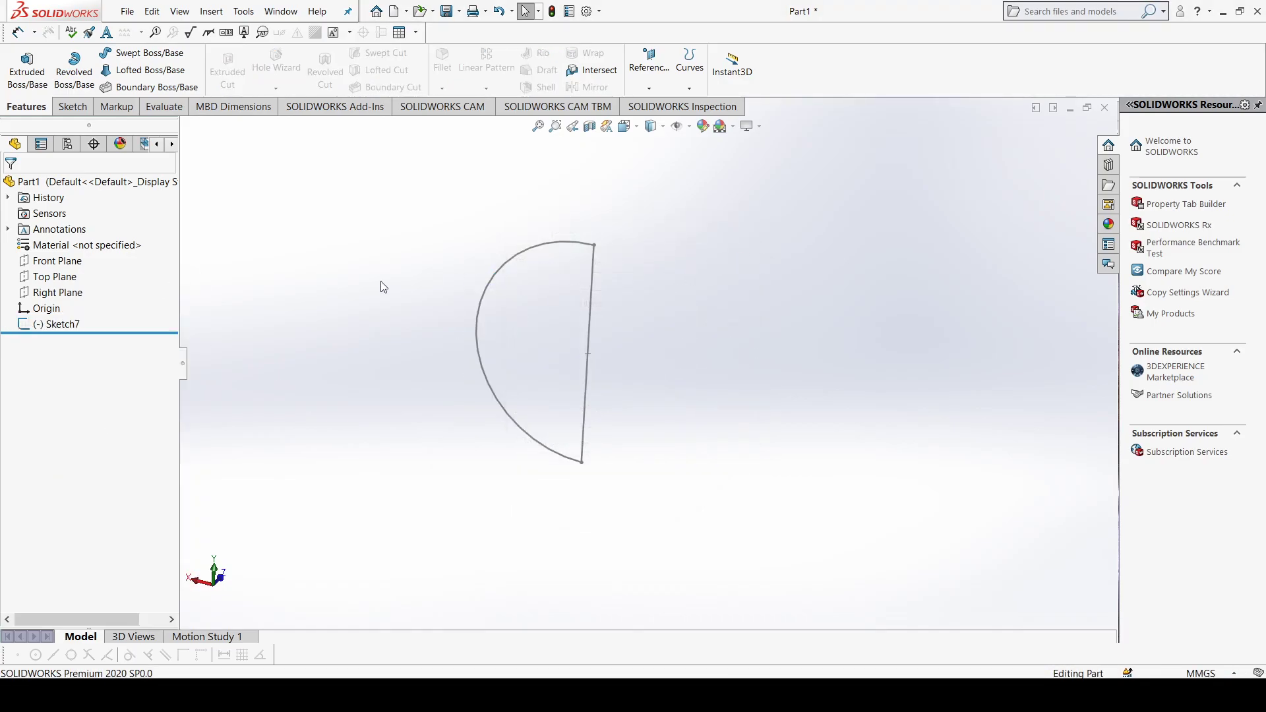
pyautogui.click(86, 325)
pyautogui.rightClick(78, 323)
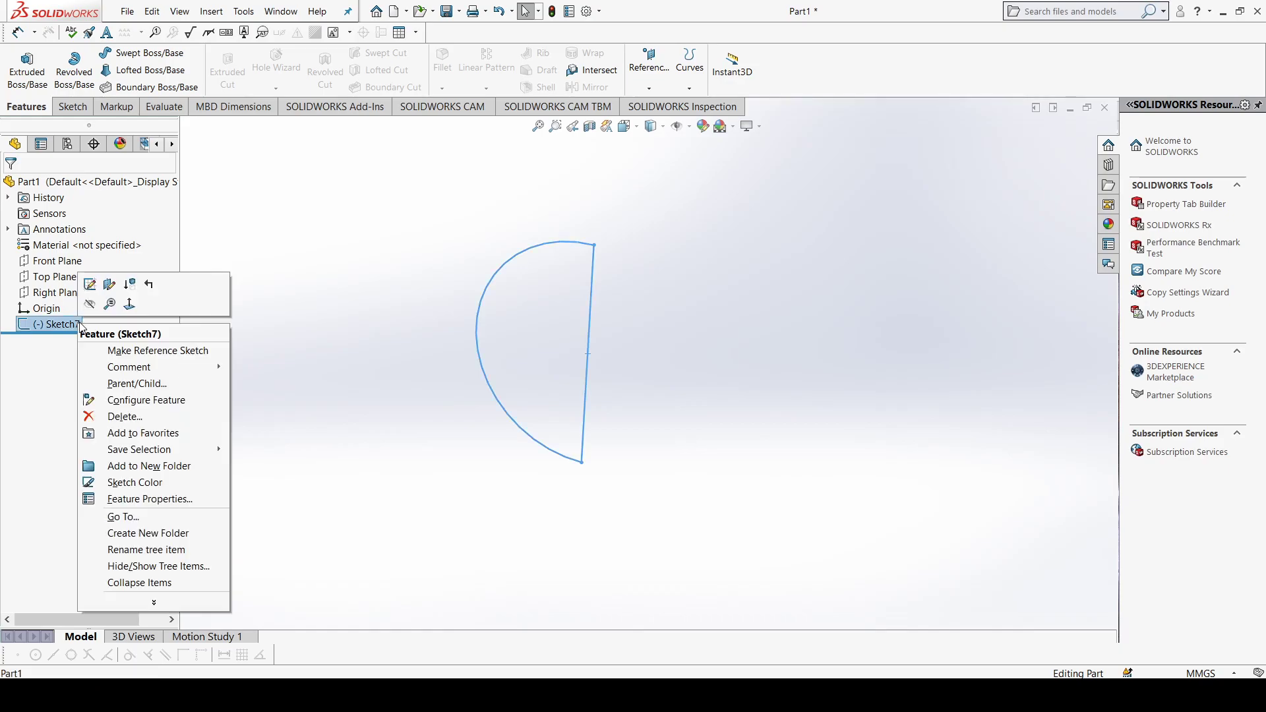
pyautogui.click(132, 419)
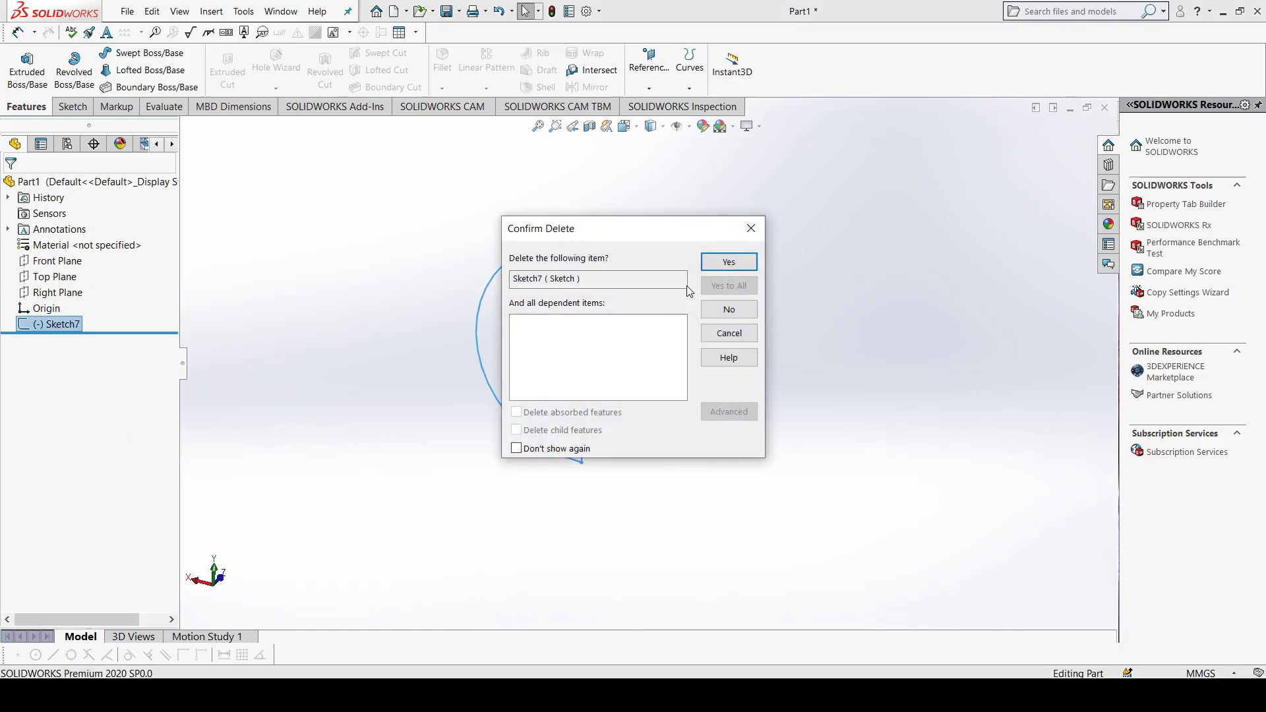
pyautogui.press('Return')
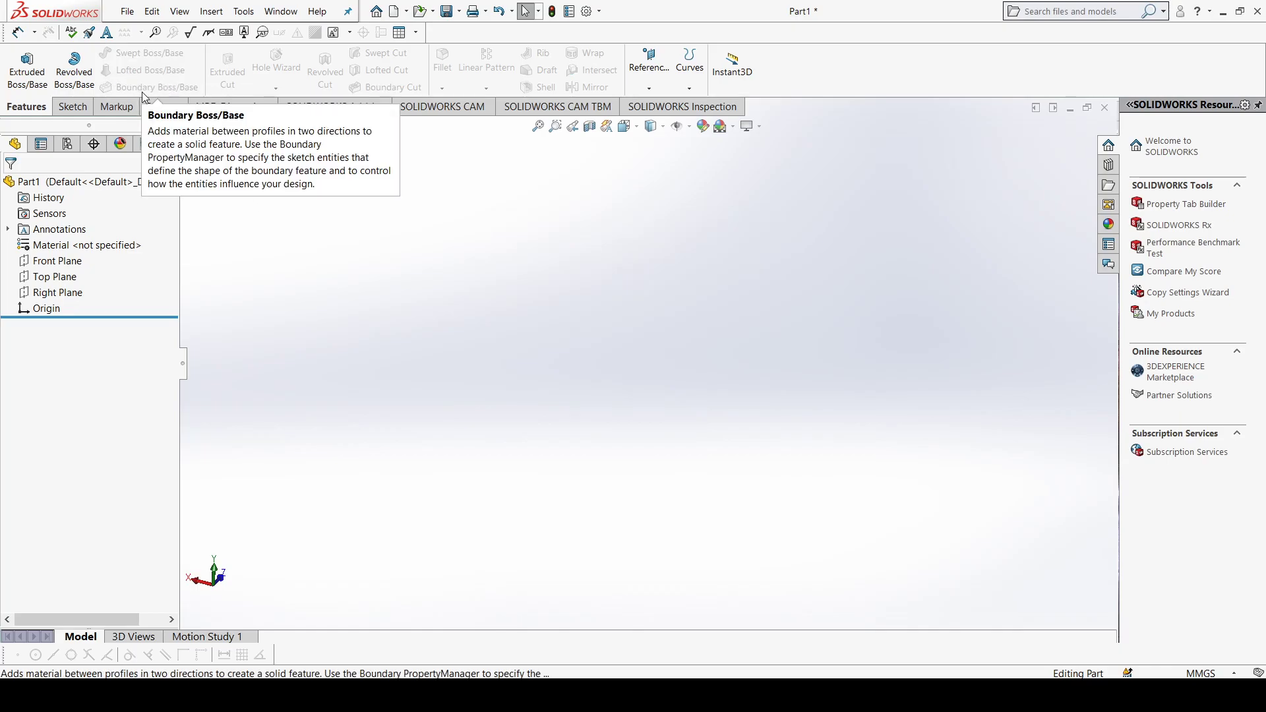
# Step: Create two reference planes above the Top Plane, using an offset distance of 50 mm
pyautogui.click(69, 283)
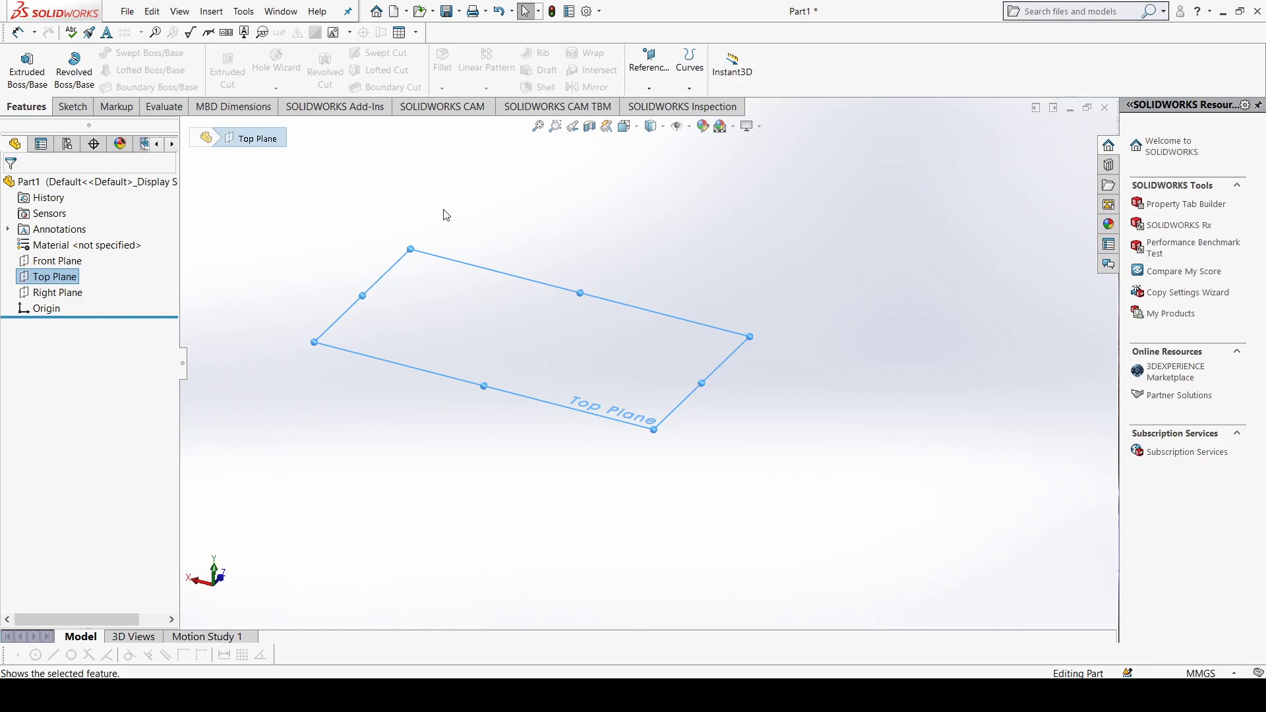
pyautogui.click(650, 89)
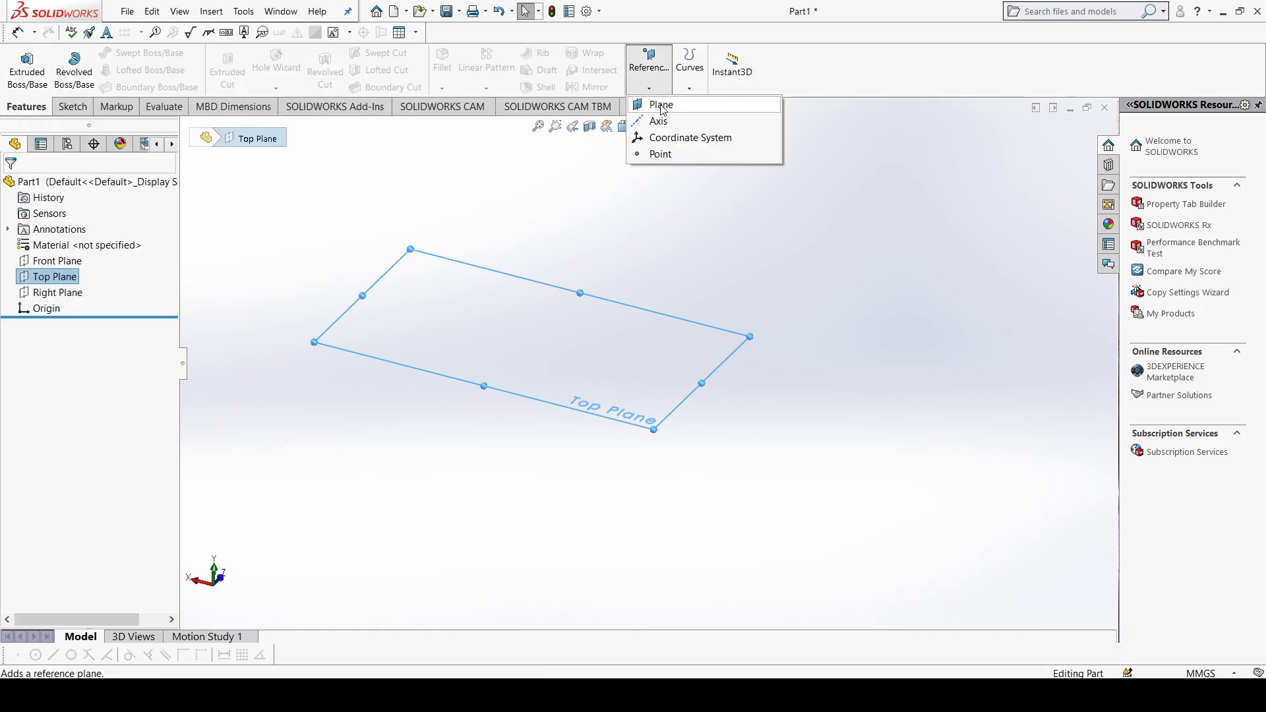
pyautogui.click(660, 107)
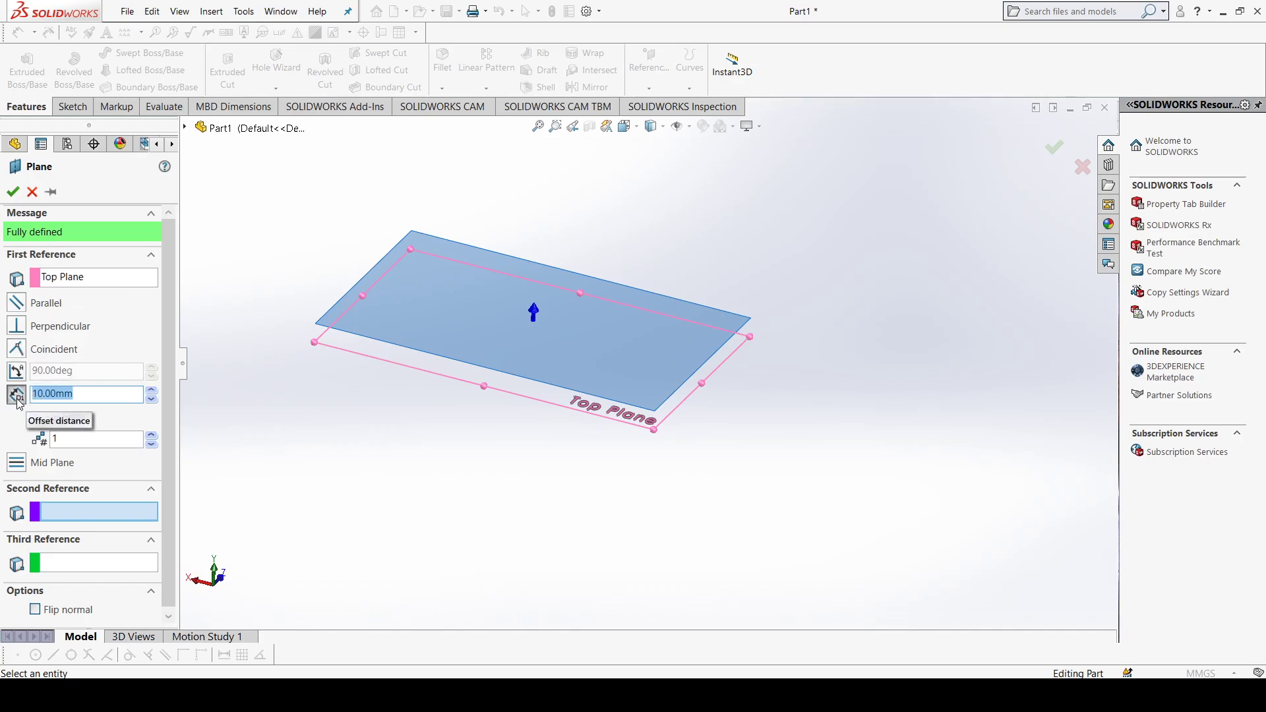
pyautogui.click(151, 390)
pyautogui.click(151, 391)
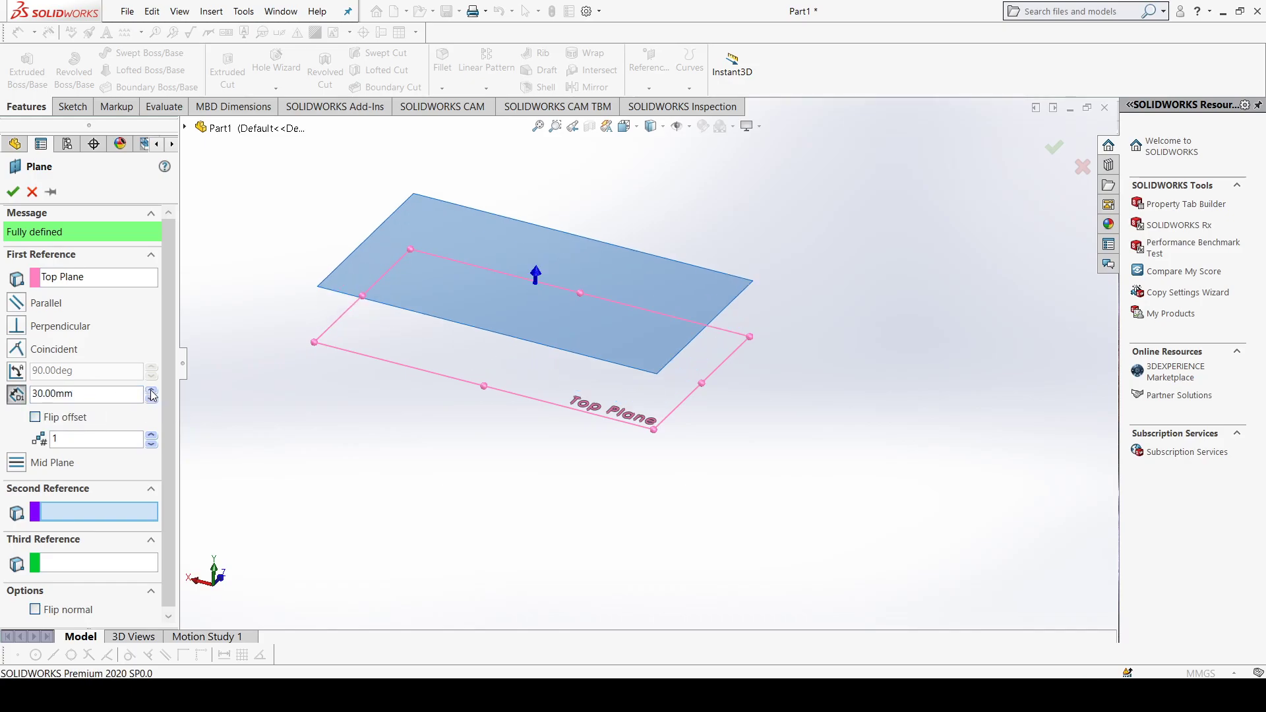
pyautogui.click(151, 390)
pyautogui.click(110, 399)
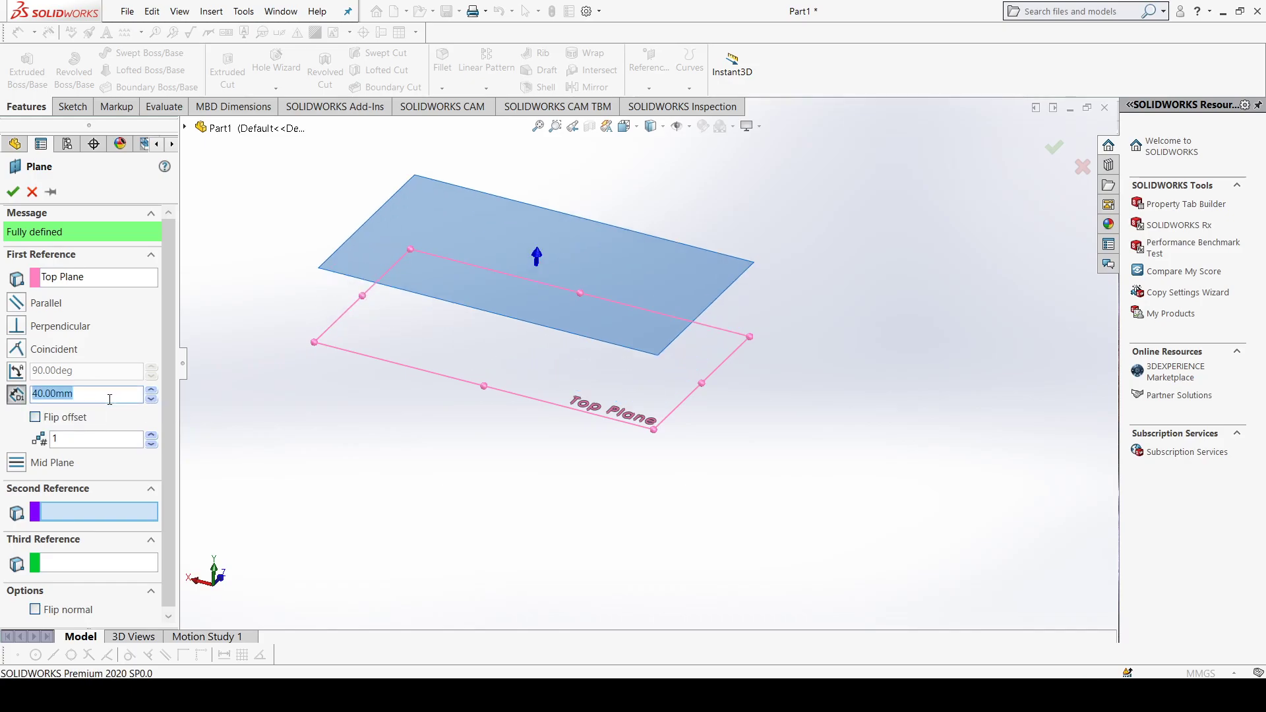
pyautogui.write('50')
pyautogui.click(152, 437)
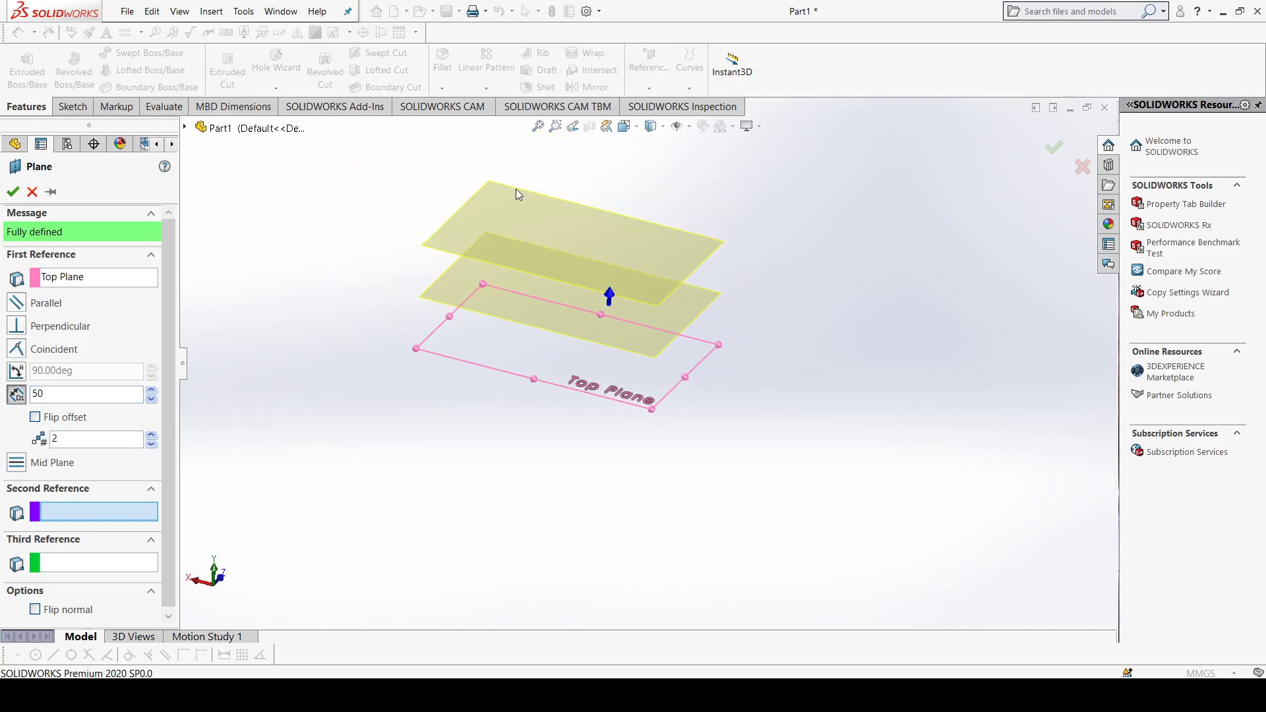
pyautogui.click(12, 192)
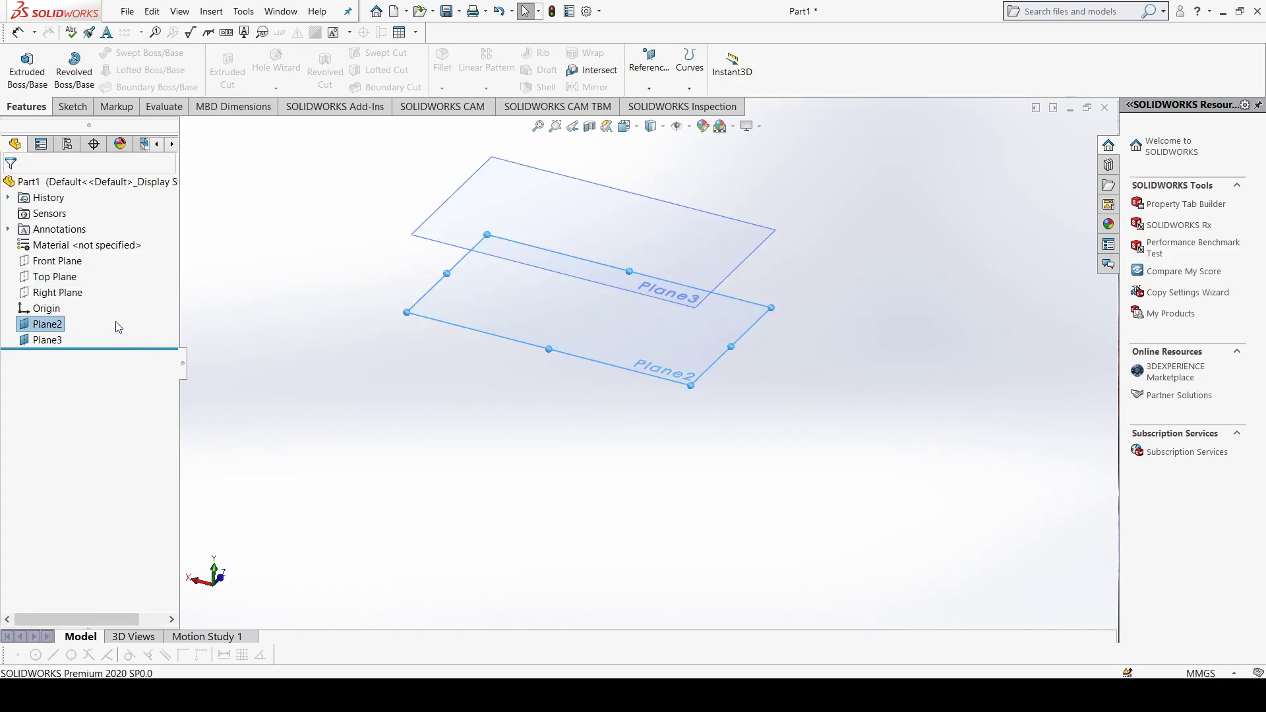
# Step: Show the Top Plane alongside the two offset planes and clear the selection
pyautogui.click(60, 280)
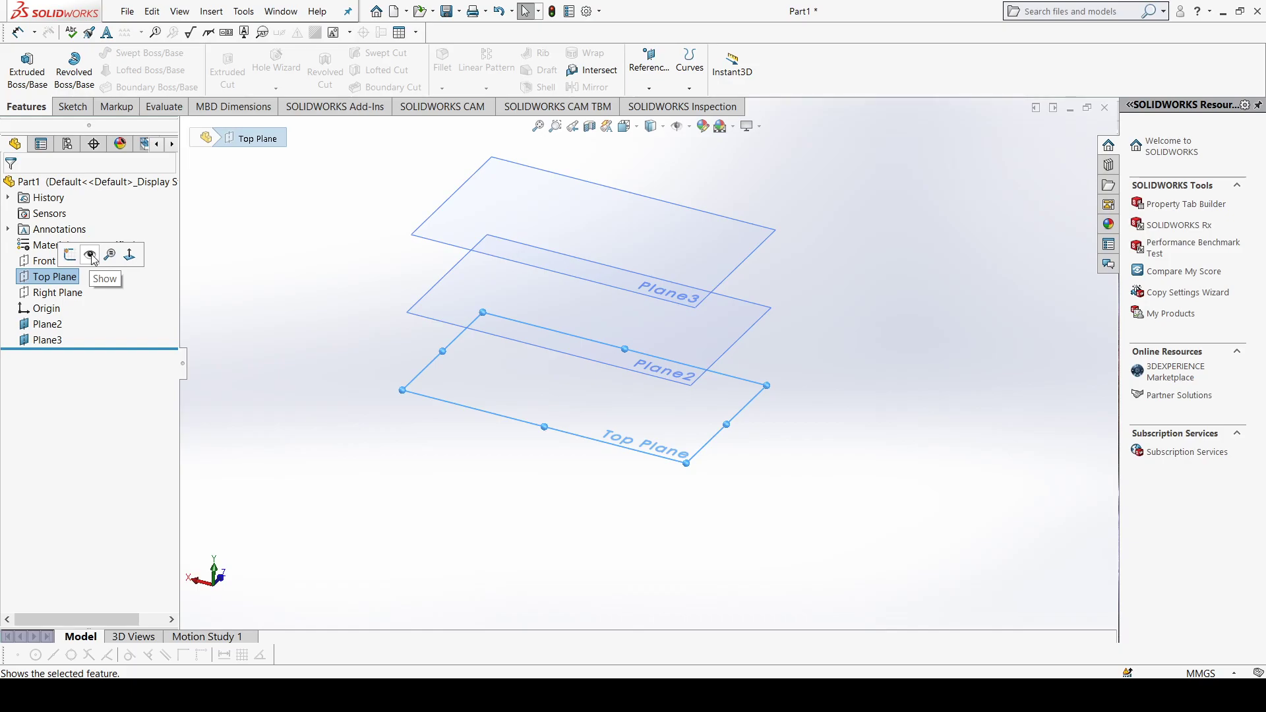
pyautogui.click(91, 256)
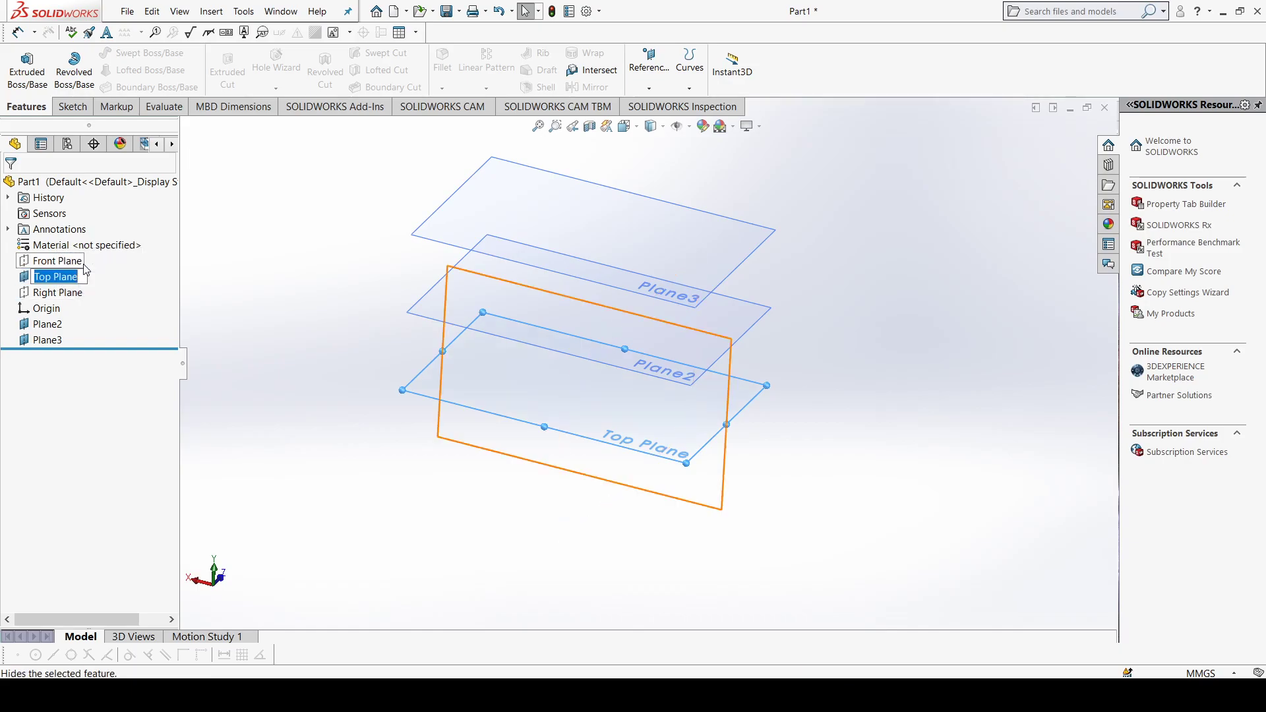
pyautogui.click(76, 278)
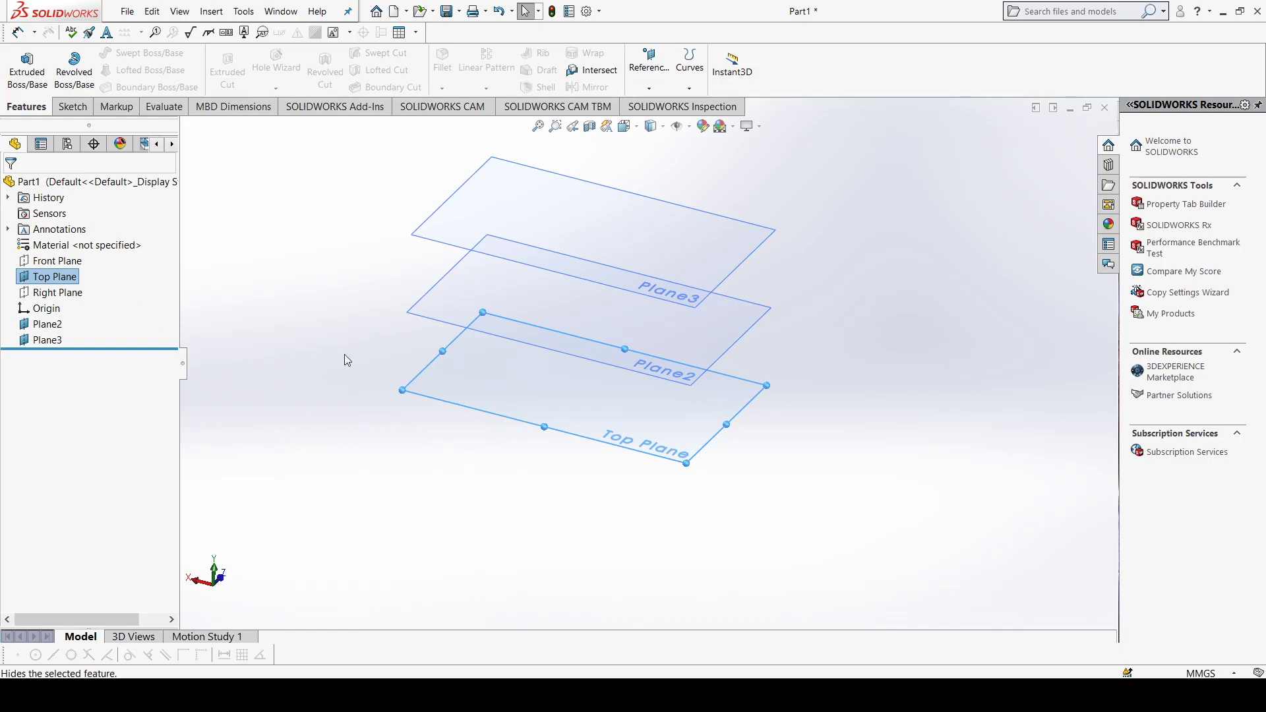
pyautogui.click(449, 429)
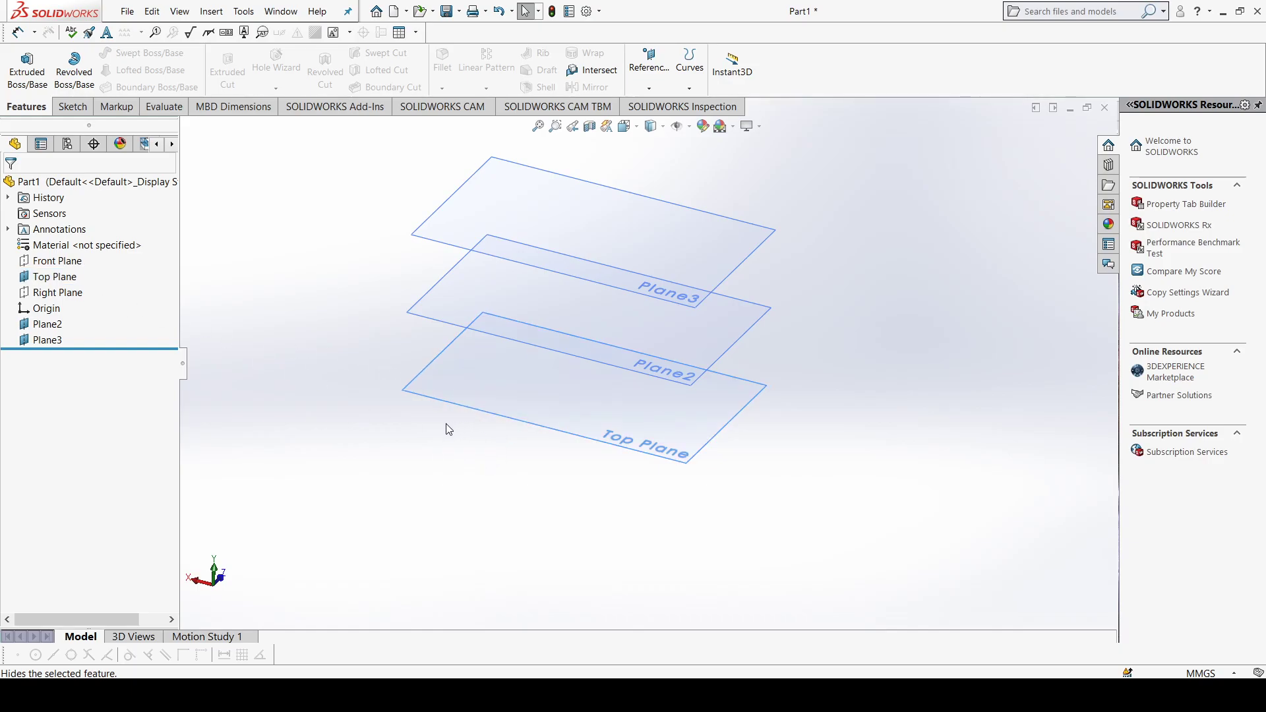
# Step: Sketch a center rectangle about 72 mm wide on the Top Plane, centered on the origin, and exit the sketch
pyautogui.click(502, 390)
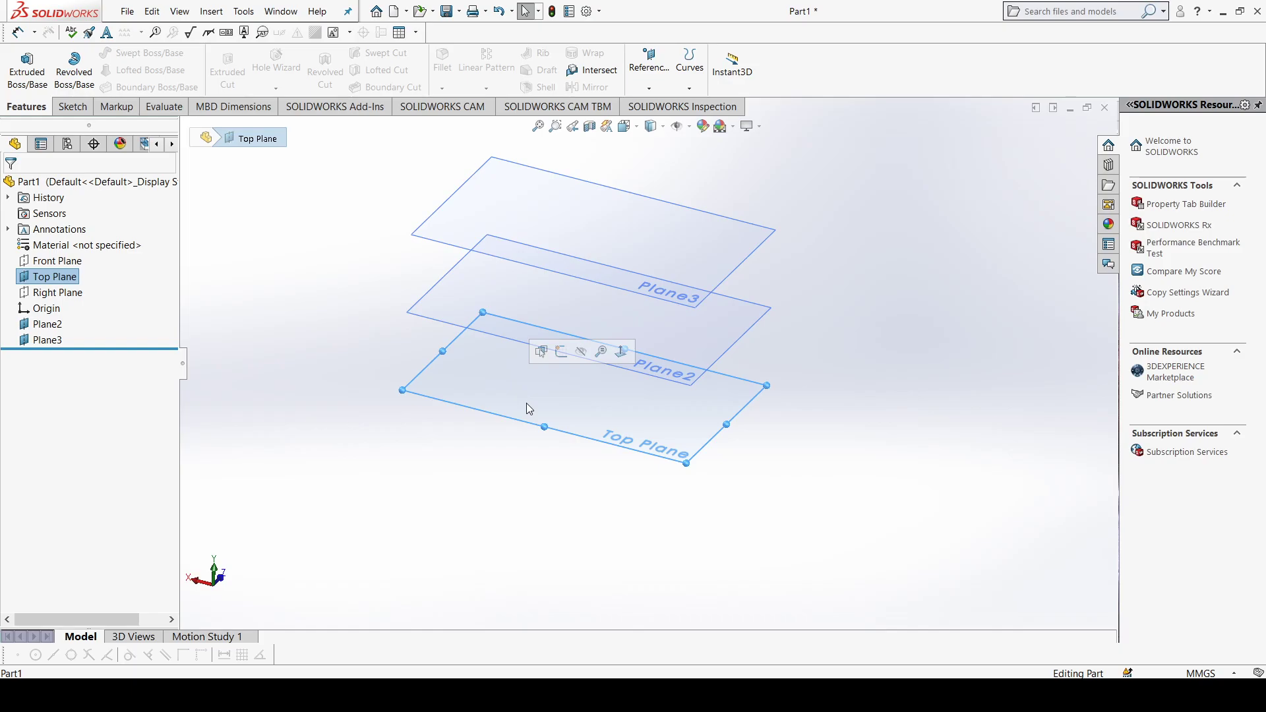
pyautogui.hotkey('ctrl', '8')
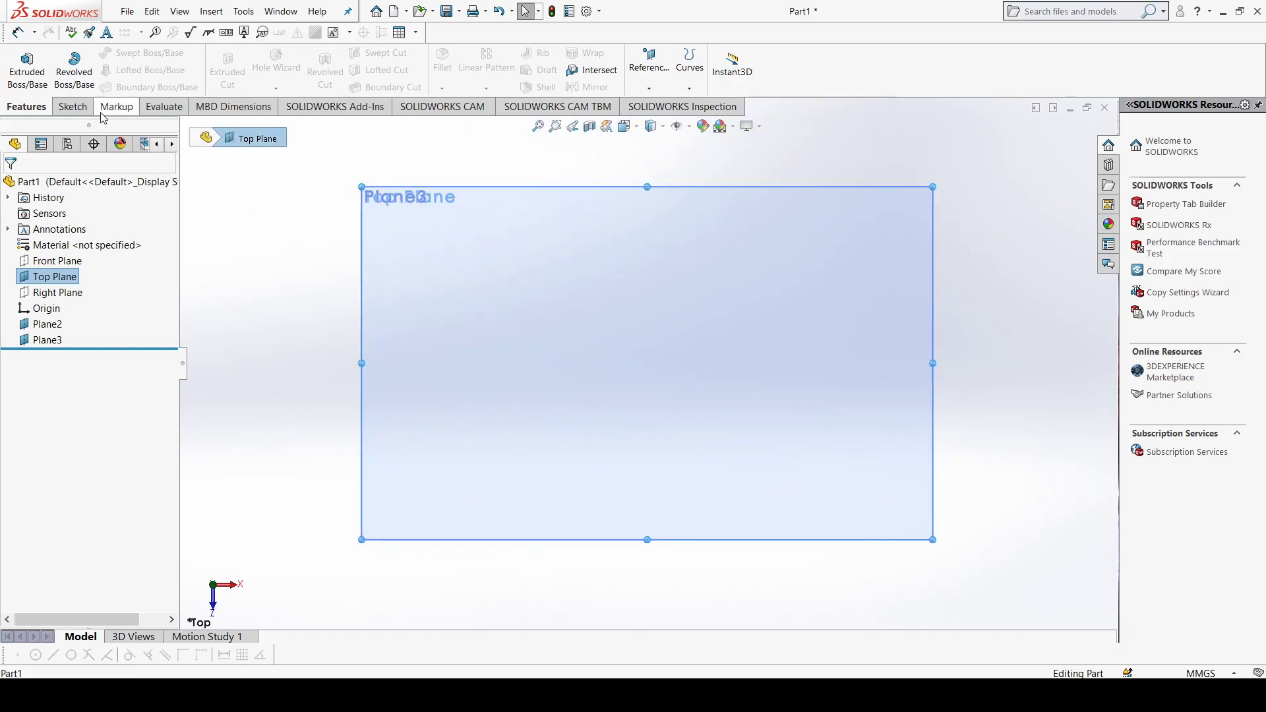
pyautogui.click(72, 106)
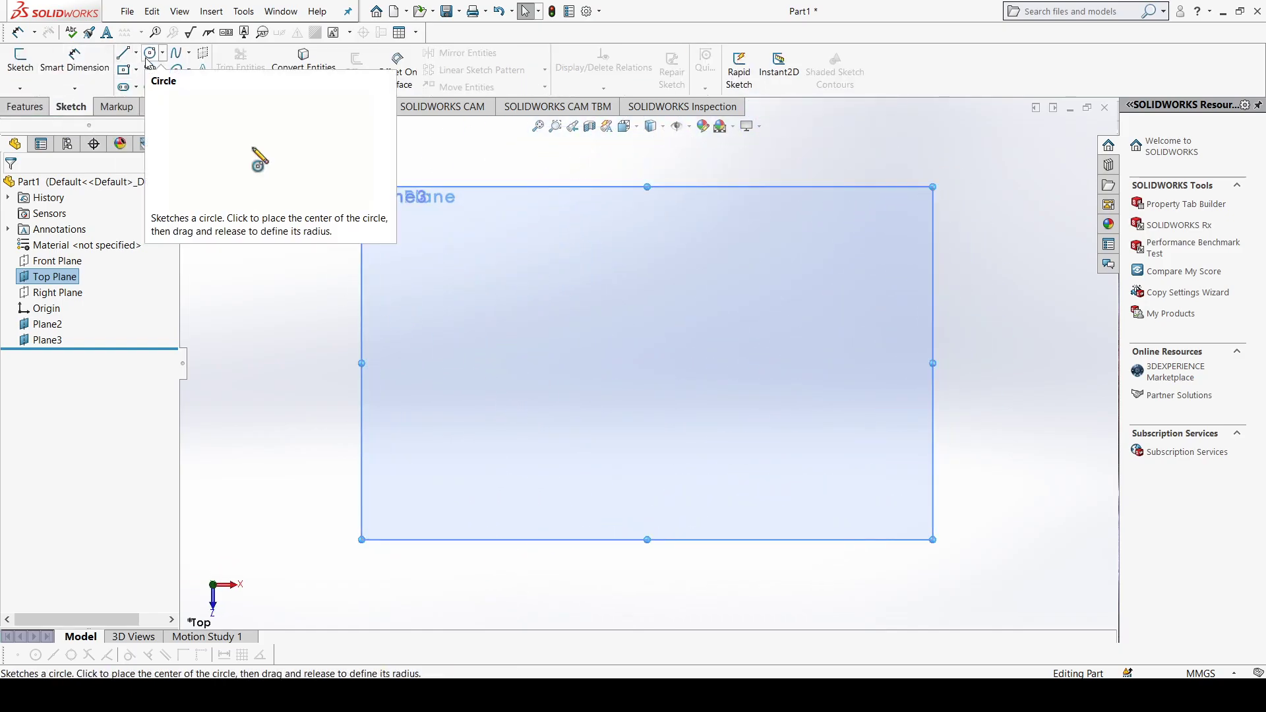
pyautogui.click(125, 71)
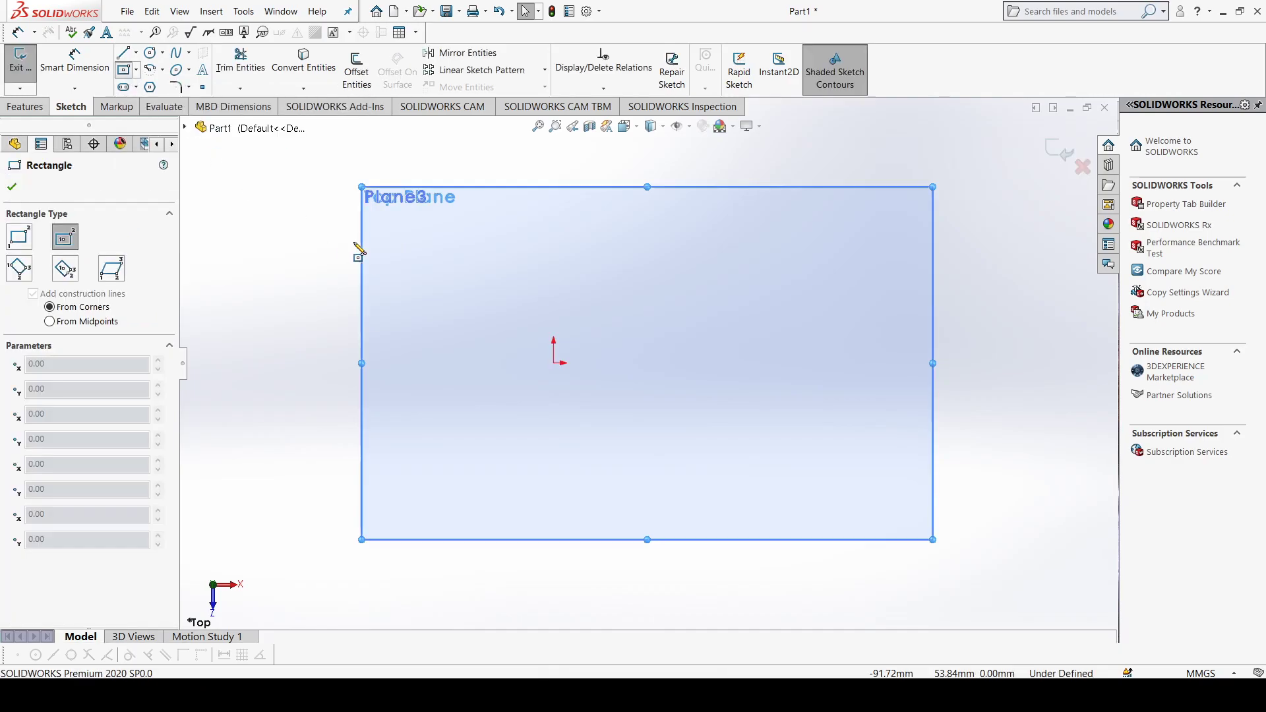
pyautogui.moveTo(558, 365); pyautogui.dragTo(671, 449)
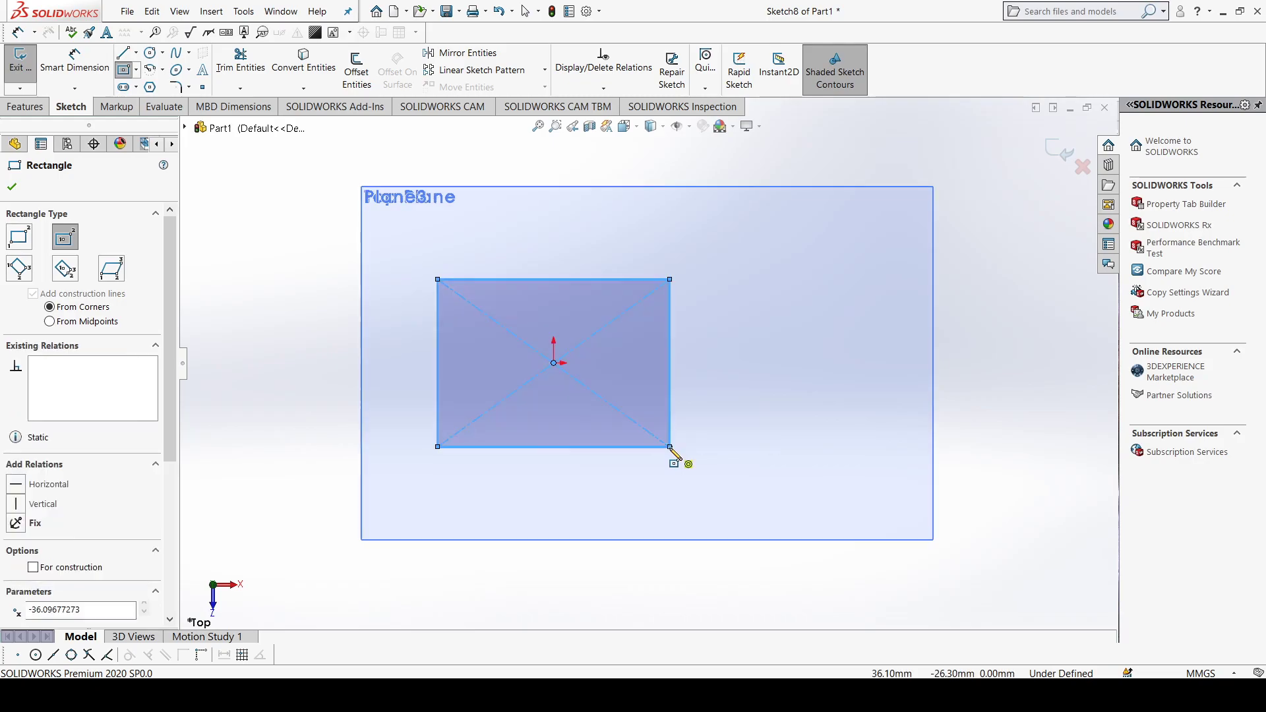
pyautogui.click(11, 186)
pyautogui.click(28, 71)
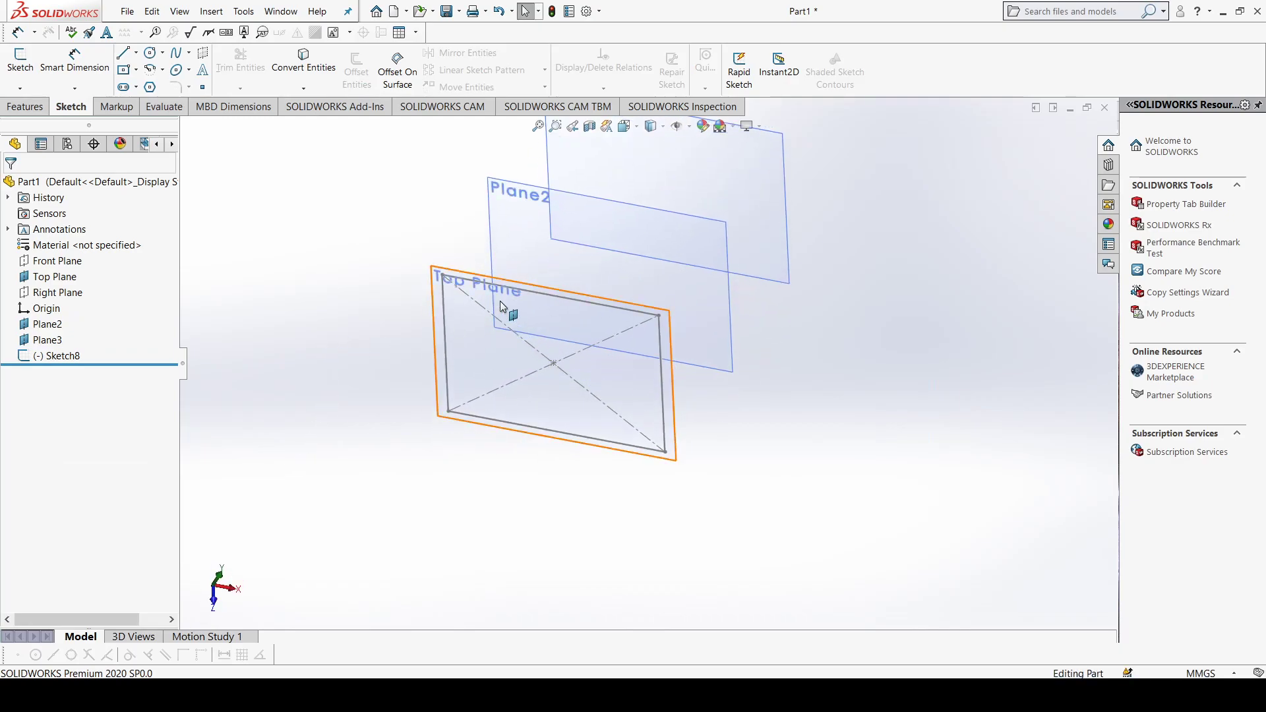
# Step: Sketch a circle of about 13 mm radius centered on the origin on the middle plane, Plane2, and exit the sketch
pyautogui.click(526, 256)
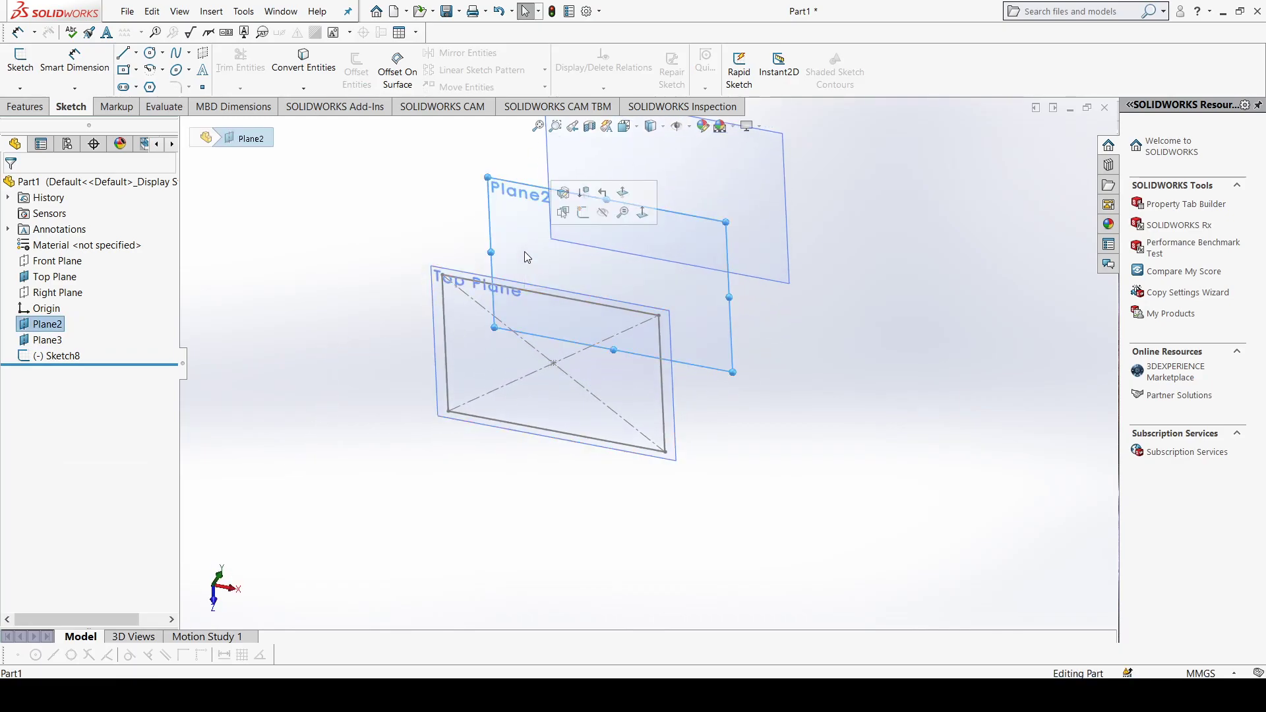
pyautogui.hotkey('ctrl', '8')
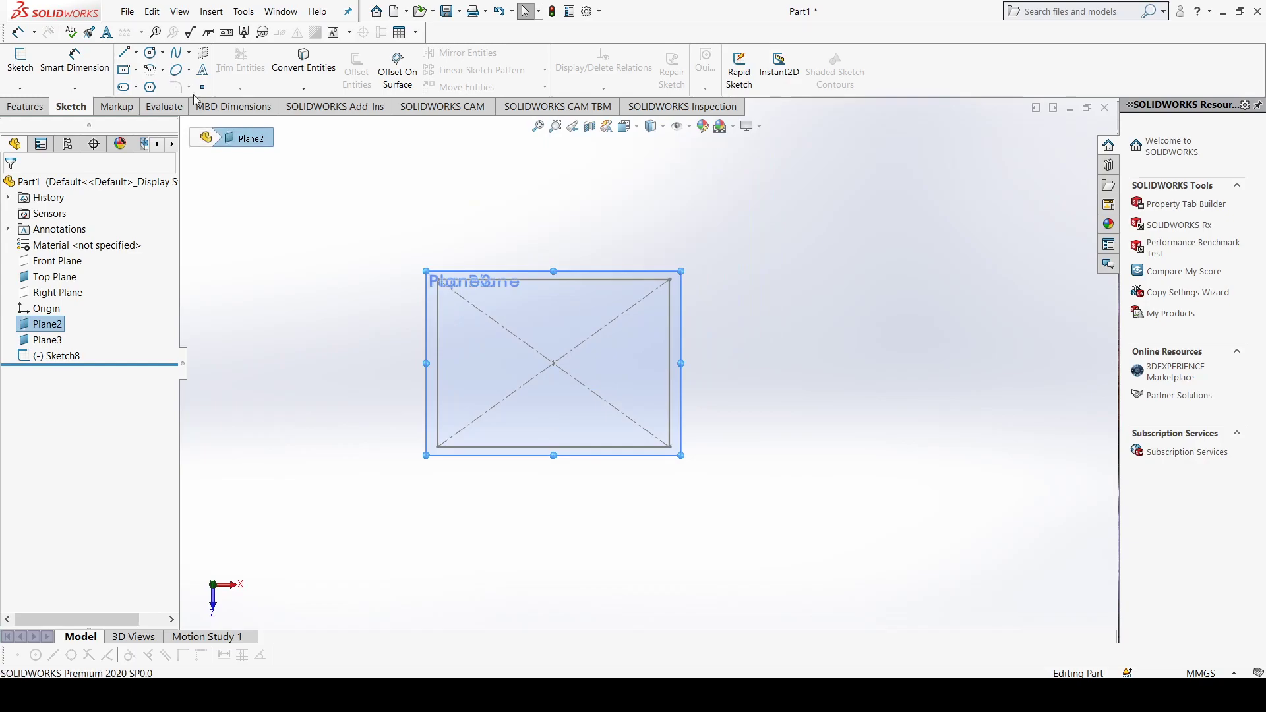
pyautogui.click(150, 52)
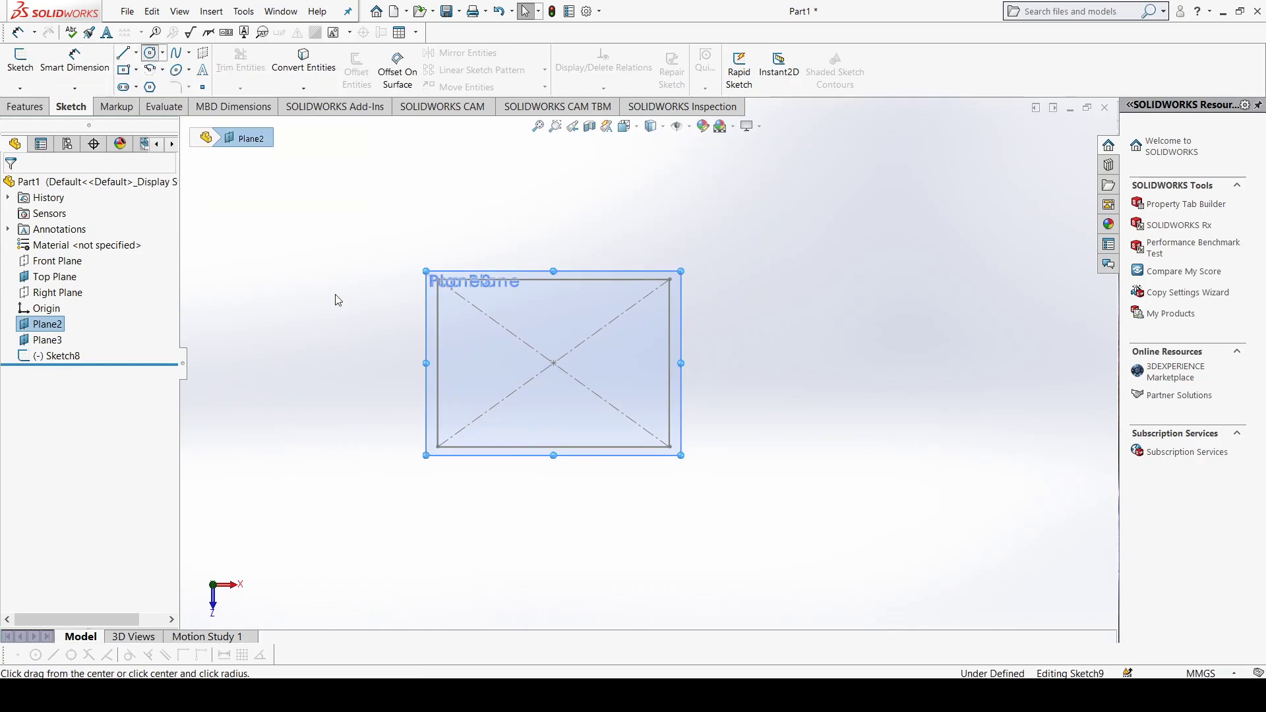
pyautogui.click(553, 364)
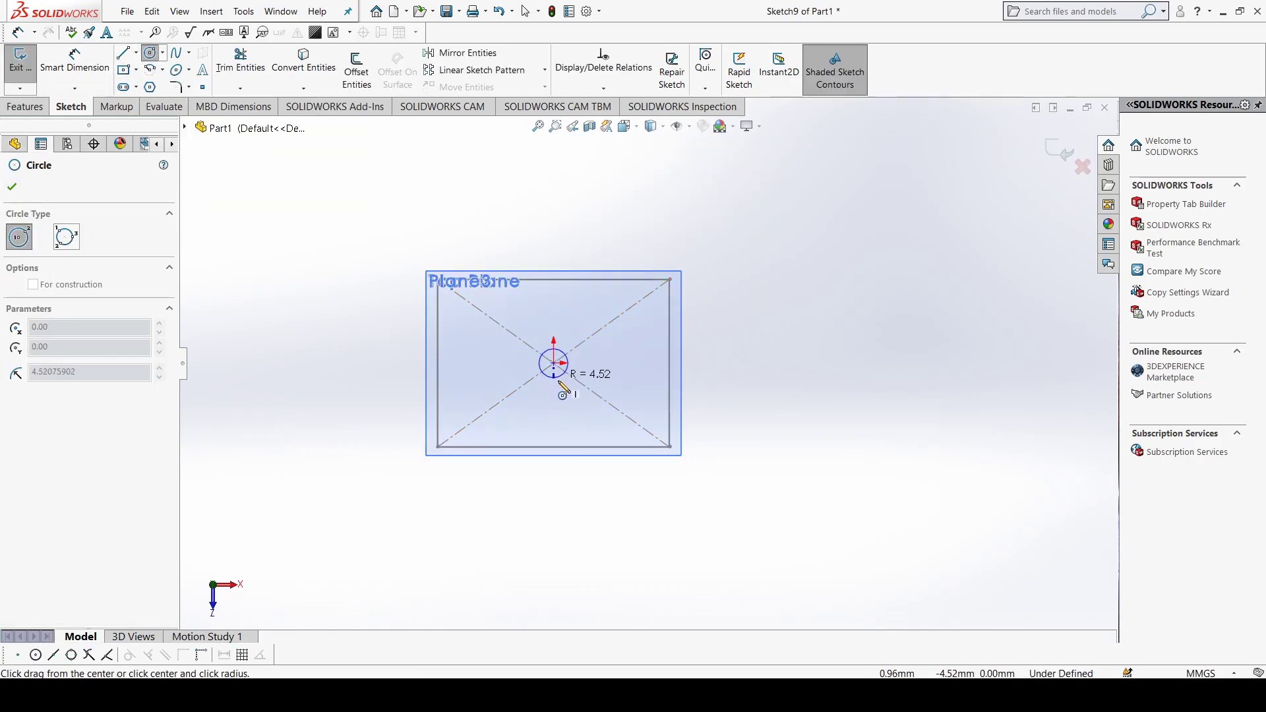
pyautogui.click(573, 405)
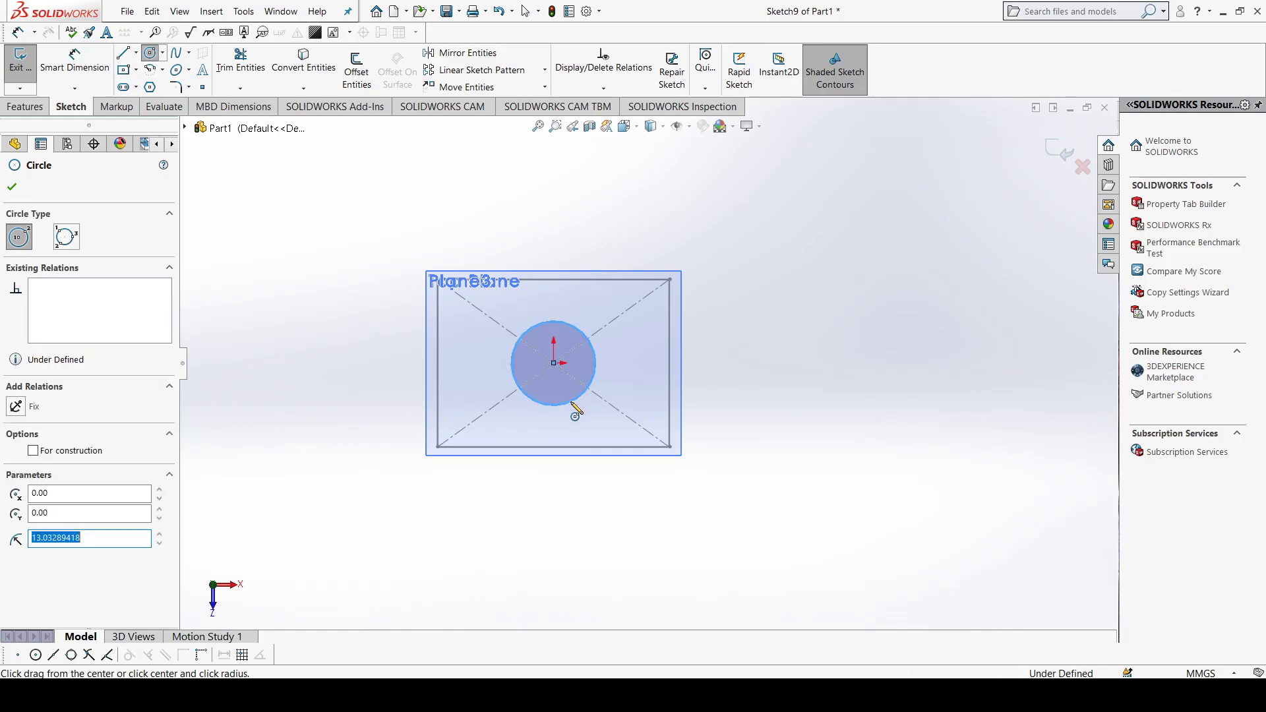
pyautogui.click(12, 186)
pyautogui.click(25, 76)
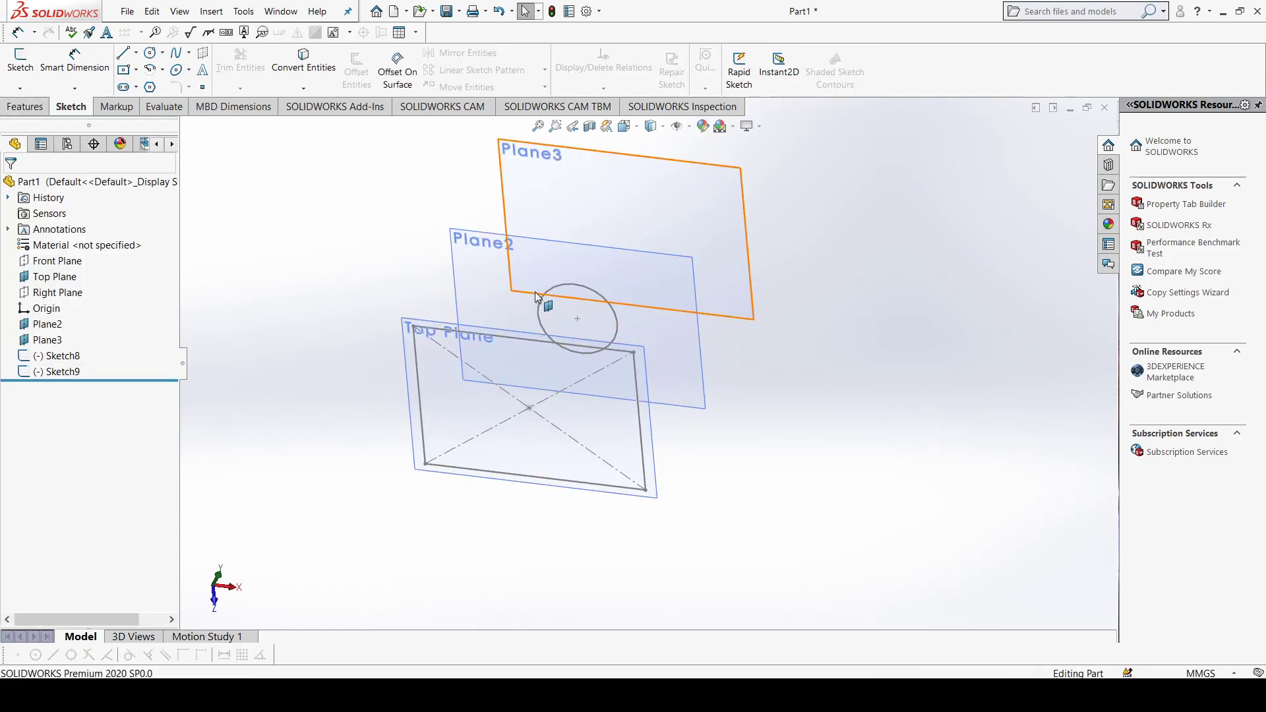
# Step: Sketch a six-sided inscribed-circle polygon on Plane3, centered on the origin and about 24 mm from center to corner
pyautogui.click(581, 204)
pyautogui.hotkey('ctrl', '8')
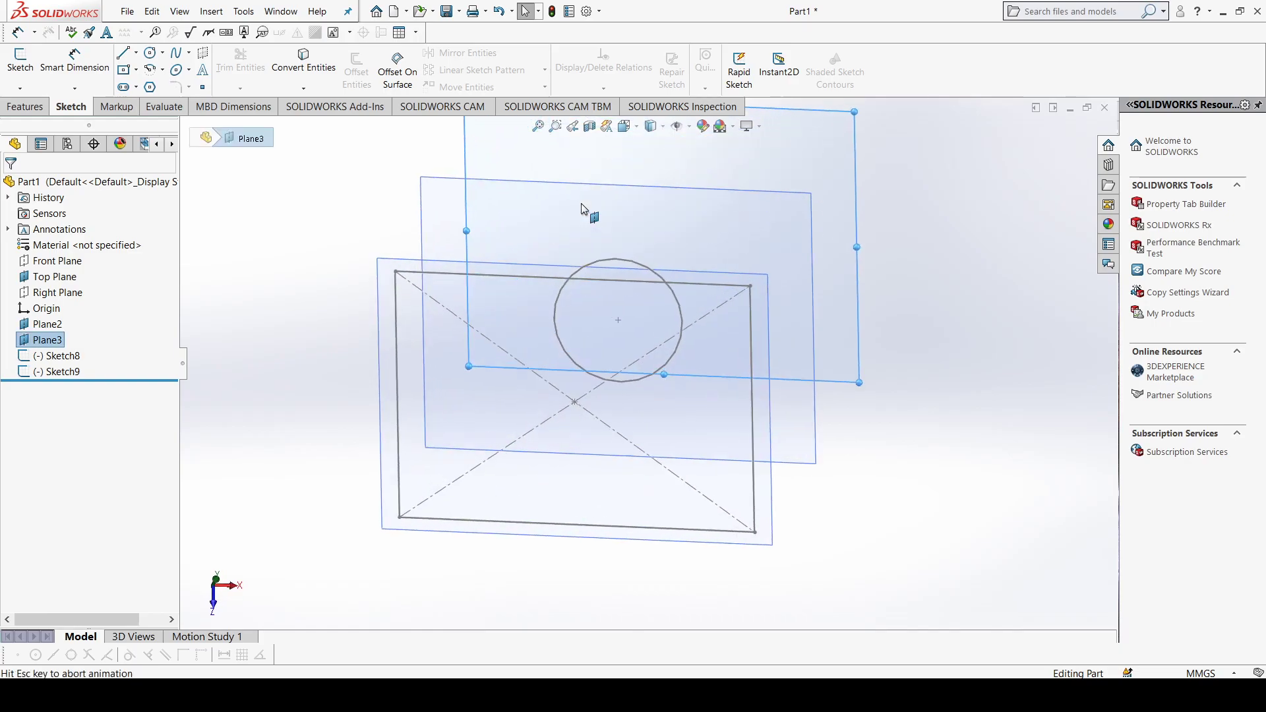
pyautogui.click(148, 90)
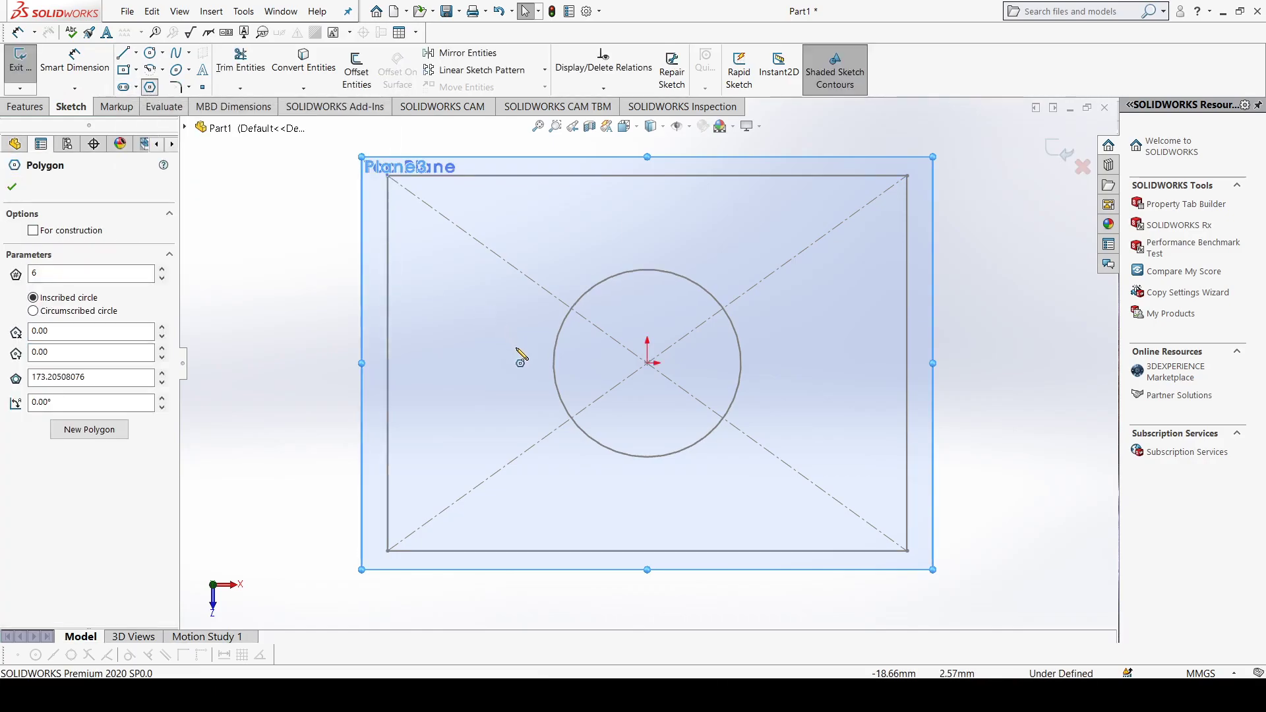
pyautogui.click(647, 363)
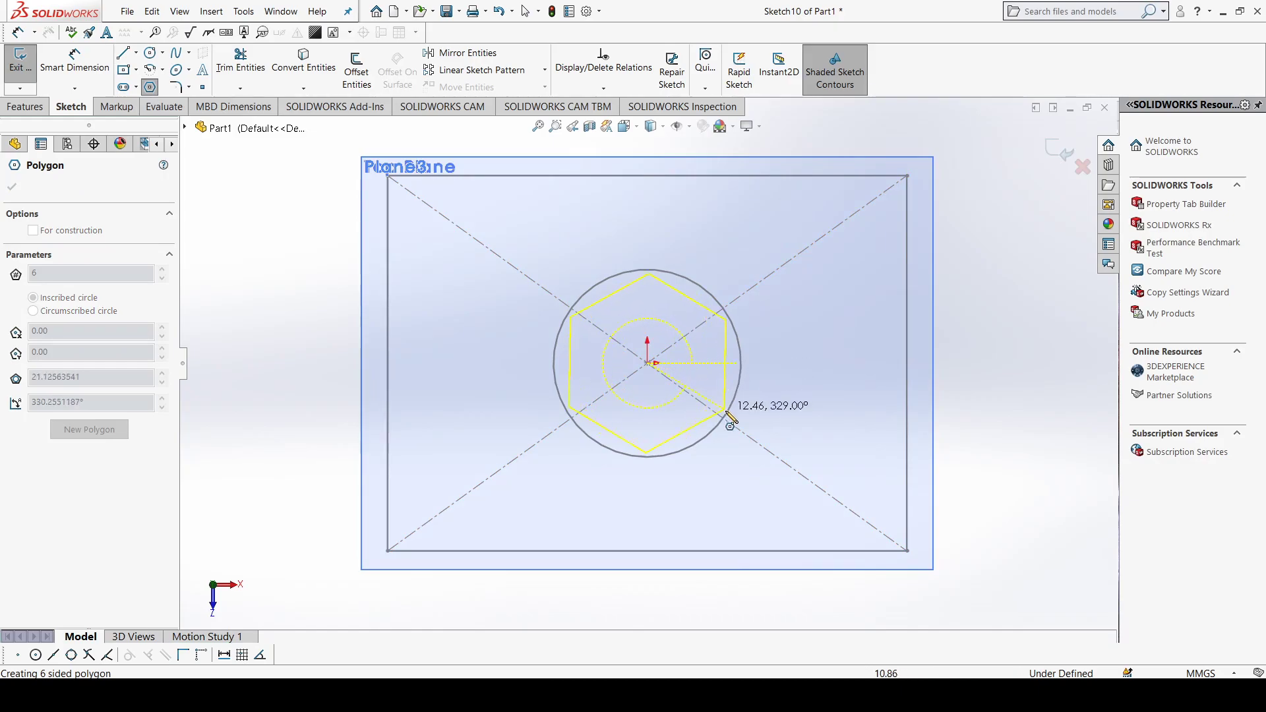
pyautogui.click(792, 468)
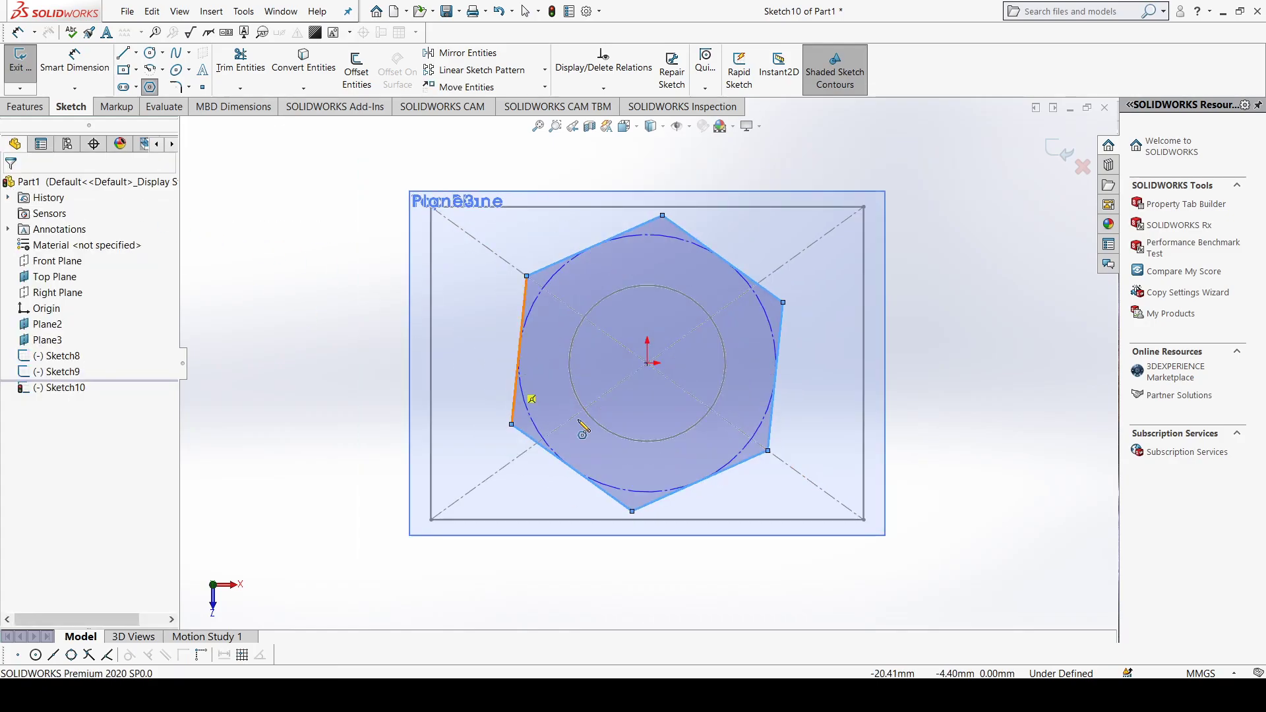
pyautogui.scroll(2, 653, 316)
pyautogui.moveTo(656, 557)
pyautogui.mouseDown(button='middle')
pyautogui.moveTo(672, 531)
pyautogui.moveTo(666, 483)
pyautogui.mouseUp(button='middle')
pyautogui.scroll(2, 671, 416)
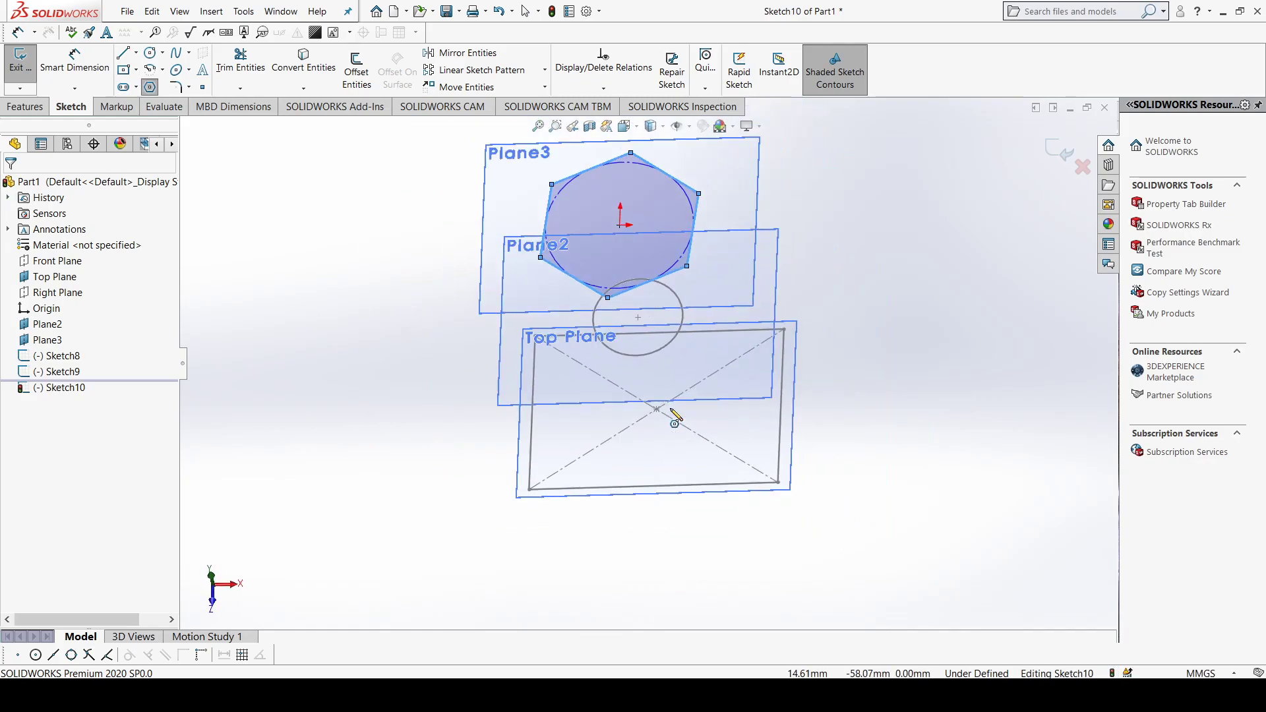
pyautogui.scroll(1, 668, 310)
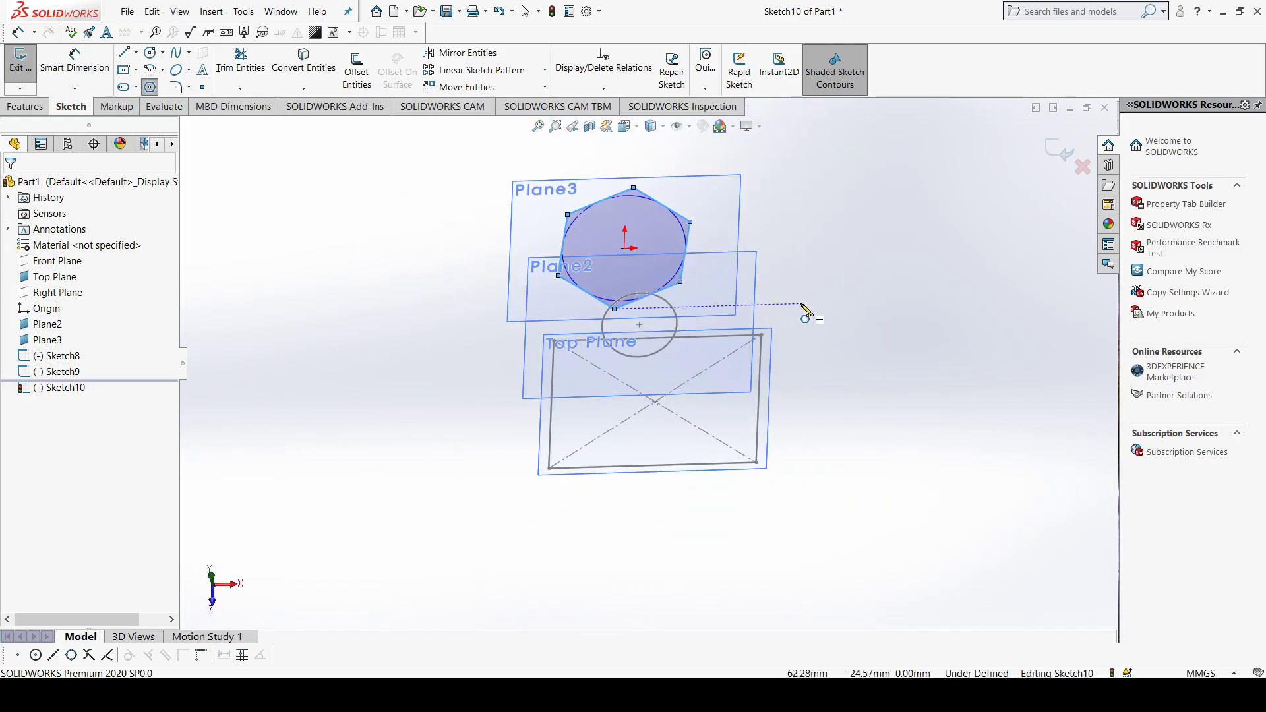
pyautogui.press('Escape')
# Step: Hide Plane3, Plane2 and the Top Plane, leaving only the three profile sketches displayed
pyautogui.moveTo(814, 333); pyautogui.dragTo(804, 291, button='middle')
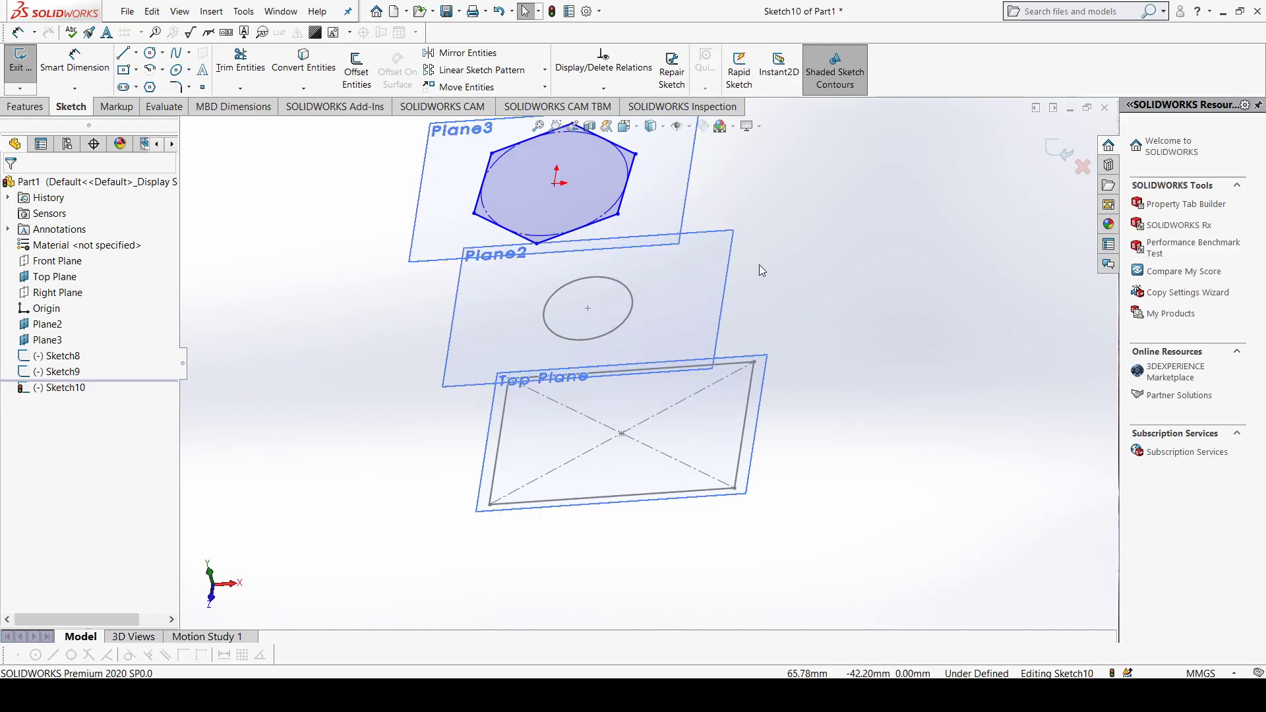
pyautogui.scroll(1, 758, 263)
pyautogui.scroll(-1, 738, 242)
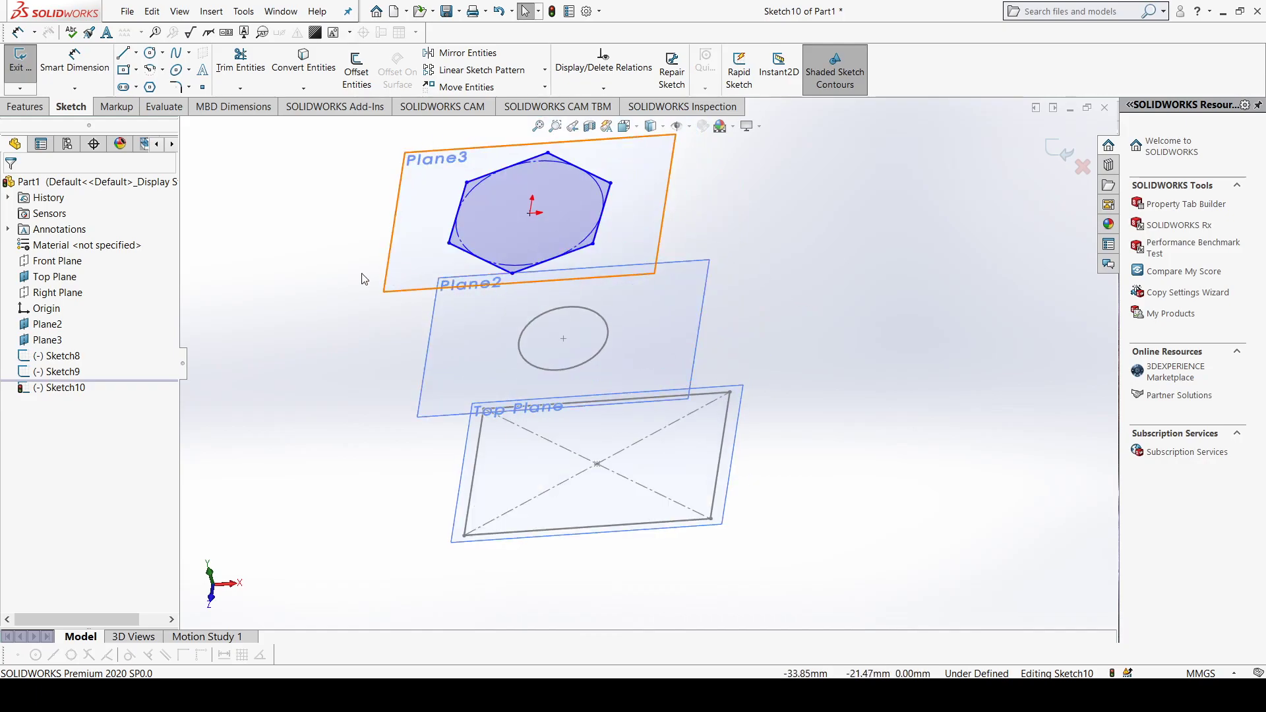
pyautogui.click(50, 340)
pyautogui.click(80, 333)
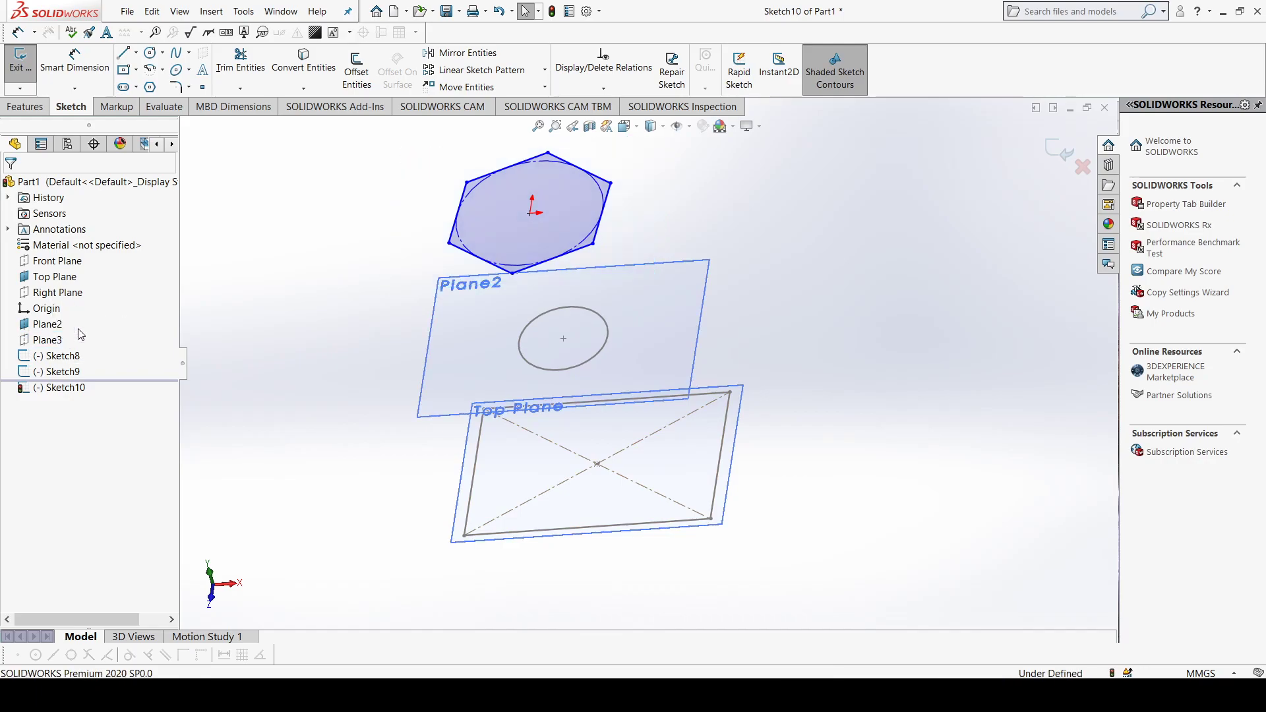
pyautogui.click(51, 324)
pyautogui.click(88, 314)
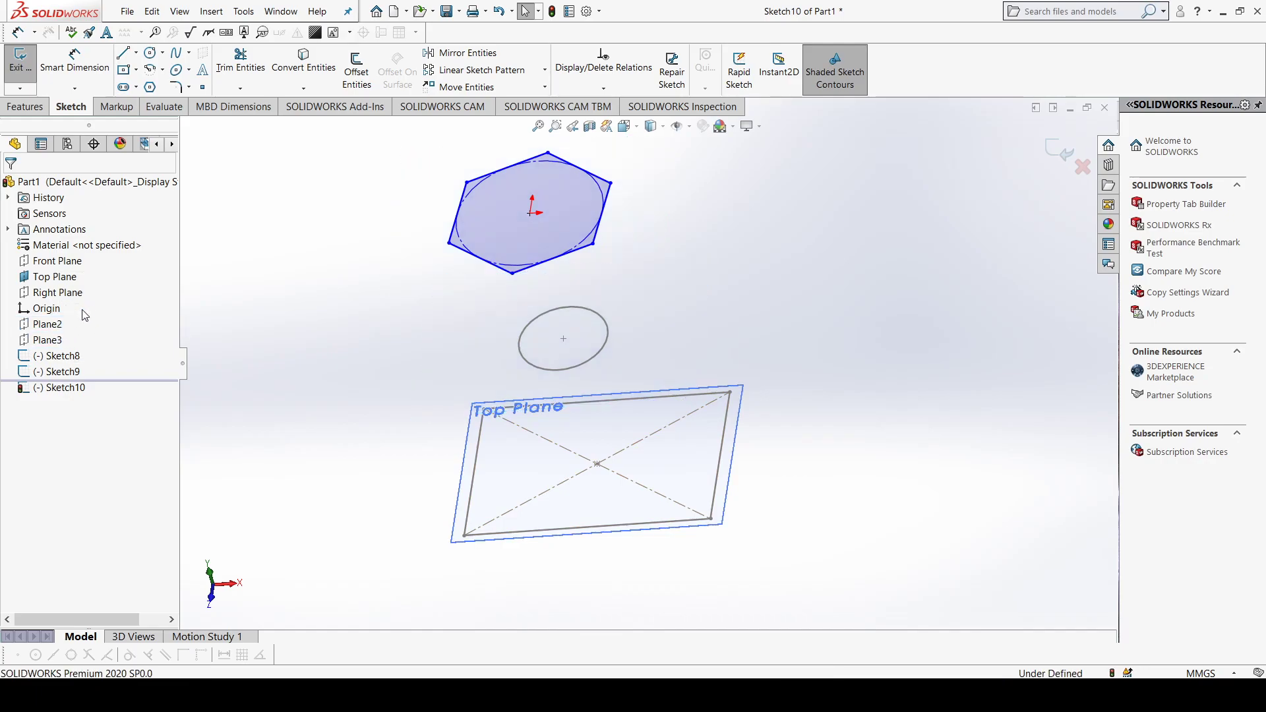
pyautogui.click(56, 277)
pyautogui.click(86, 267)
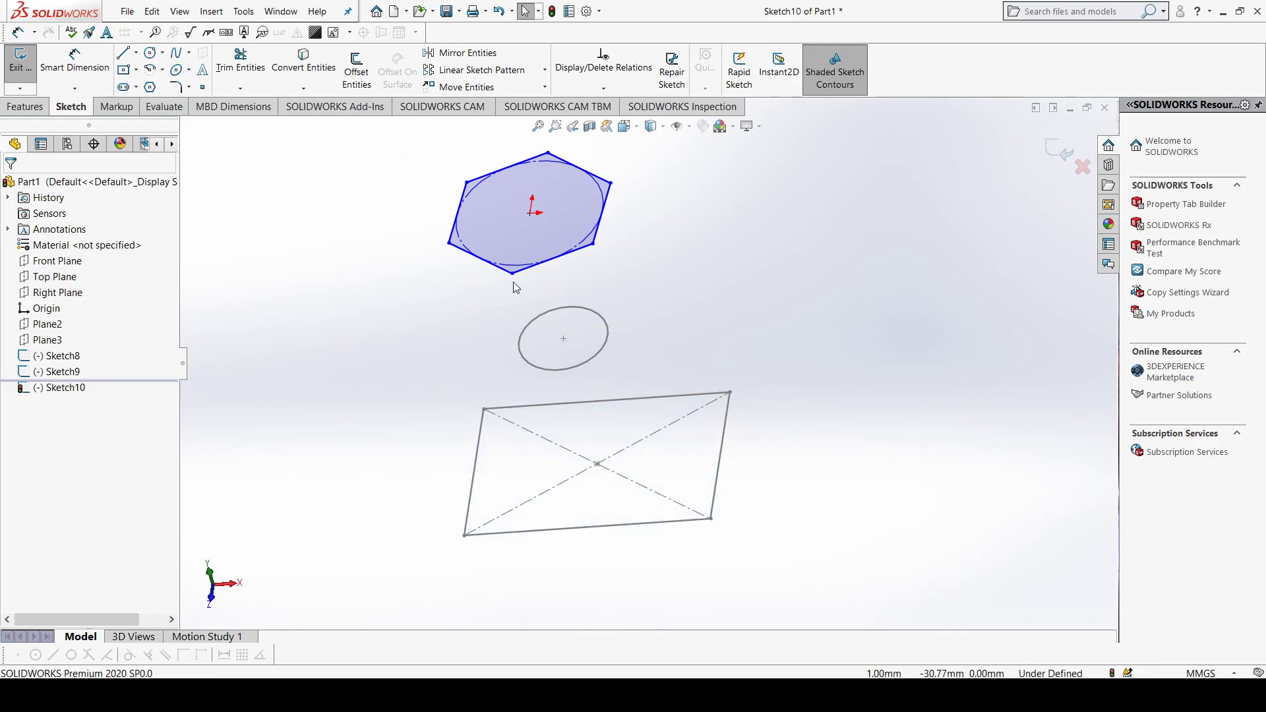
# Step: Exit the hexagon sketch, keeping its changes
pyautogui.scroll(1, 511, 274)
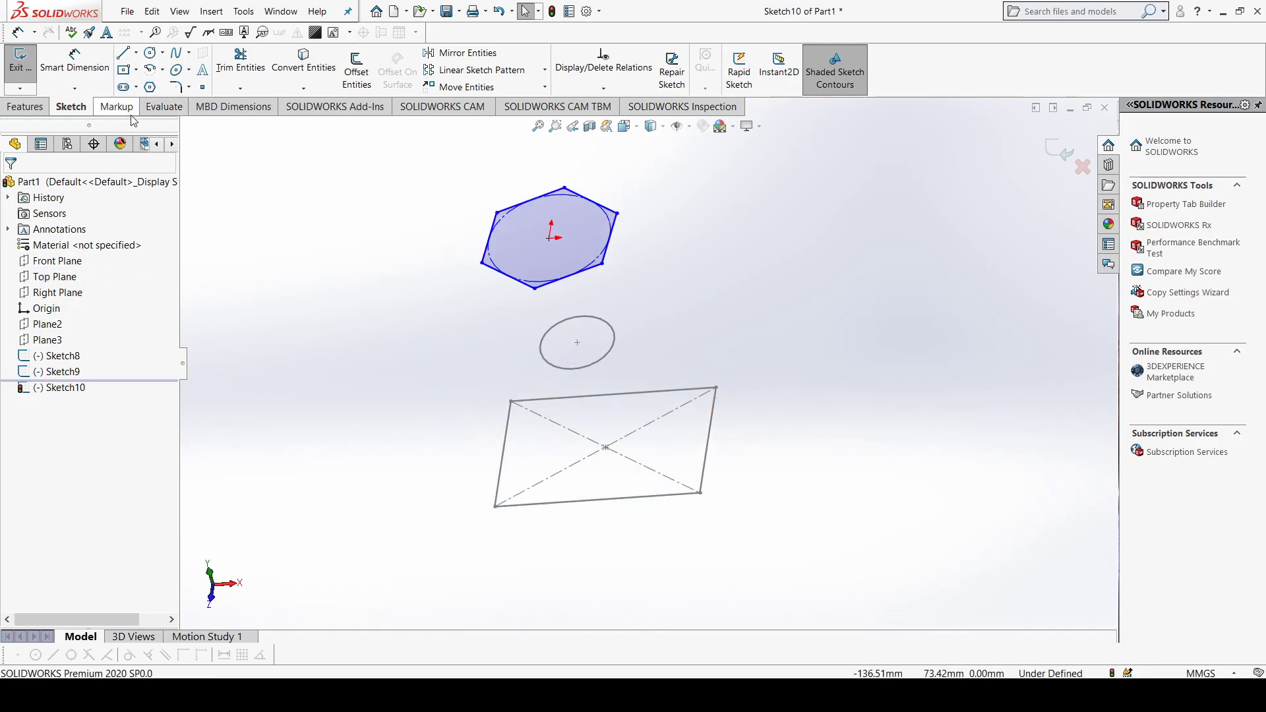
pyautogui.click(28, 107)
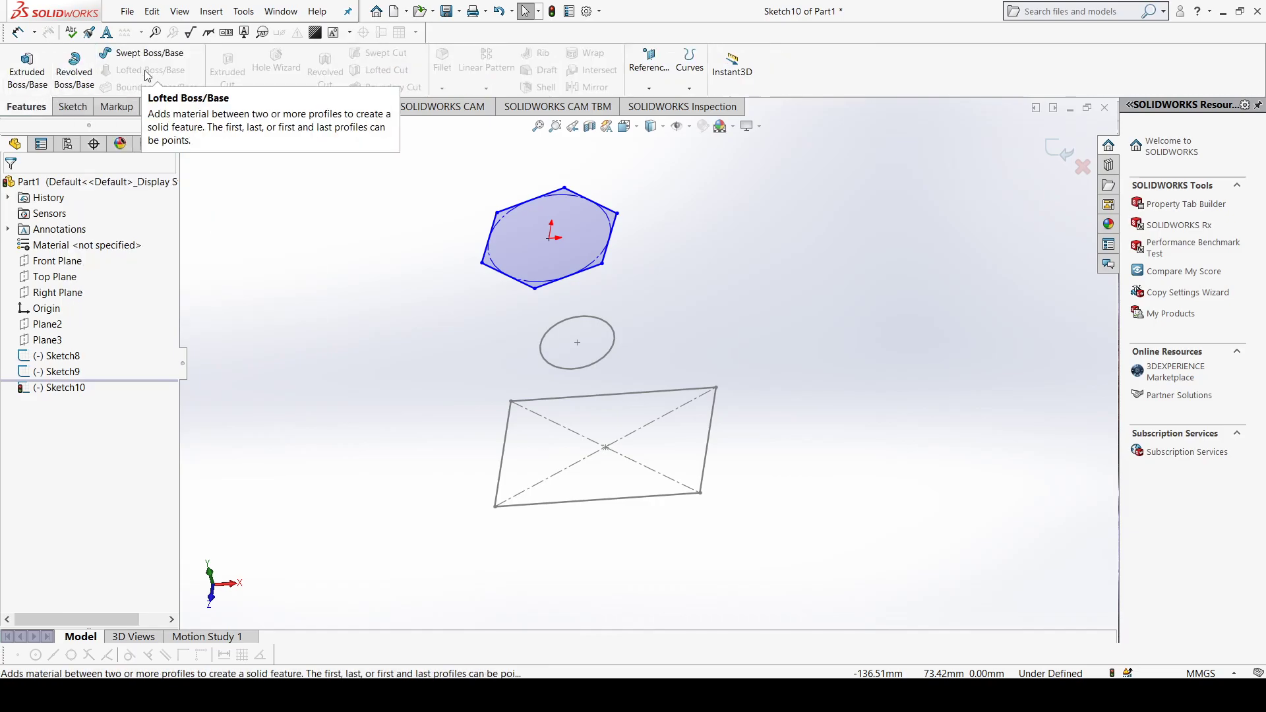
pyautogui.click(70, 106)
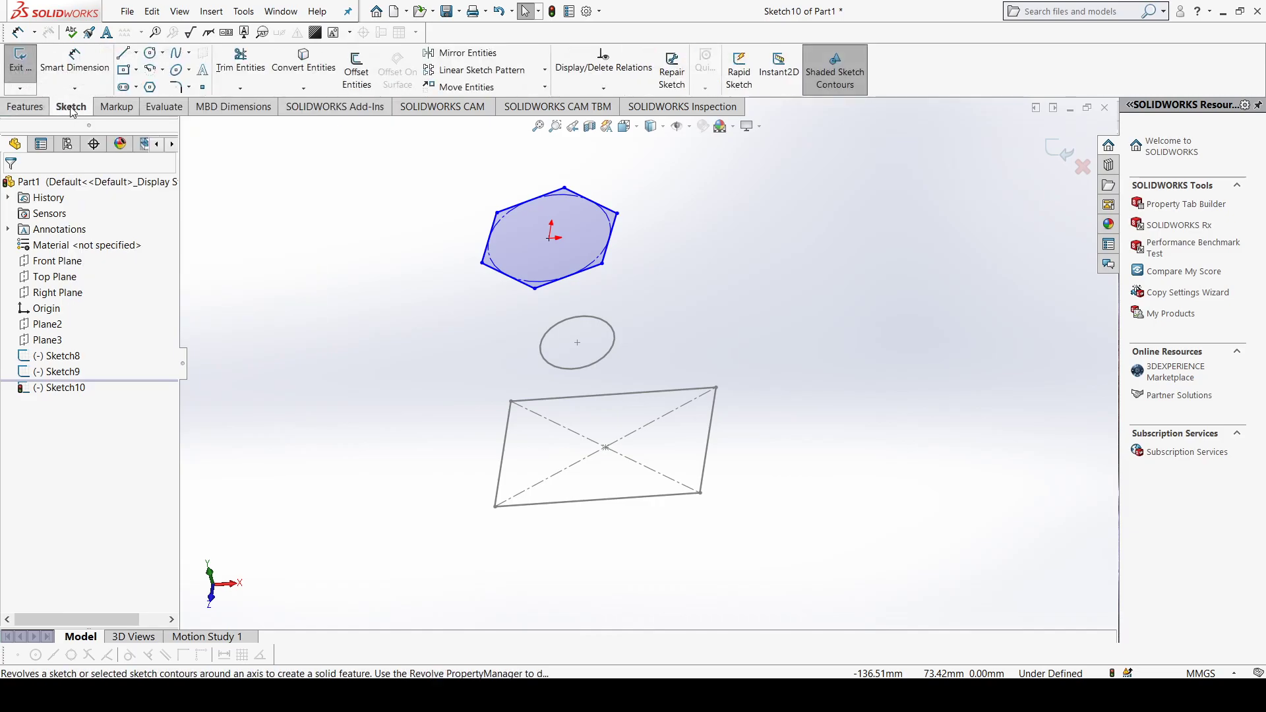
pyautogui.click(21, 66)
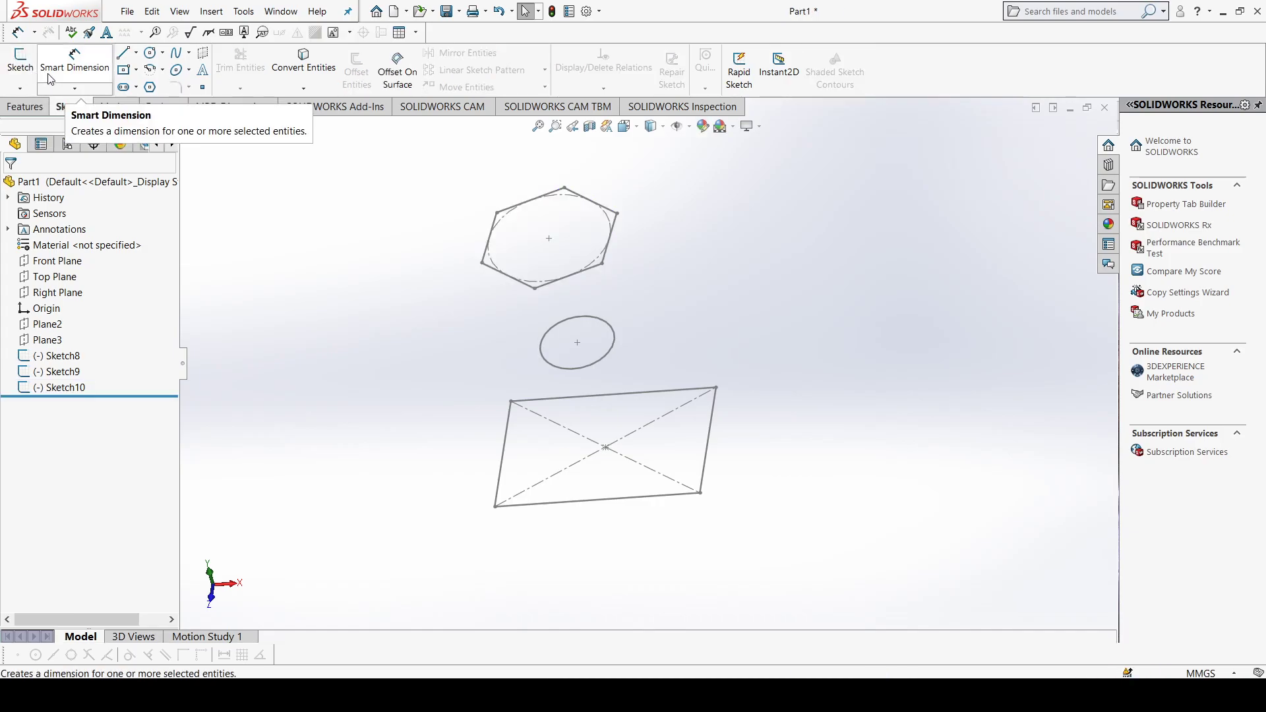
# Step: Start a Lofted Boss/Base through the rectangle, circle and hexagon sketches, chosen in that order as profiles
pyautogui.click(30, 107)
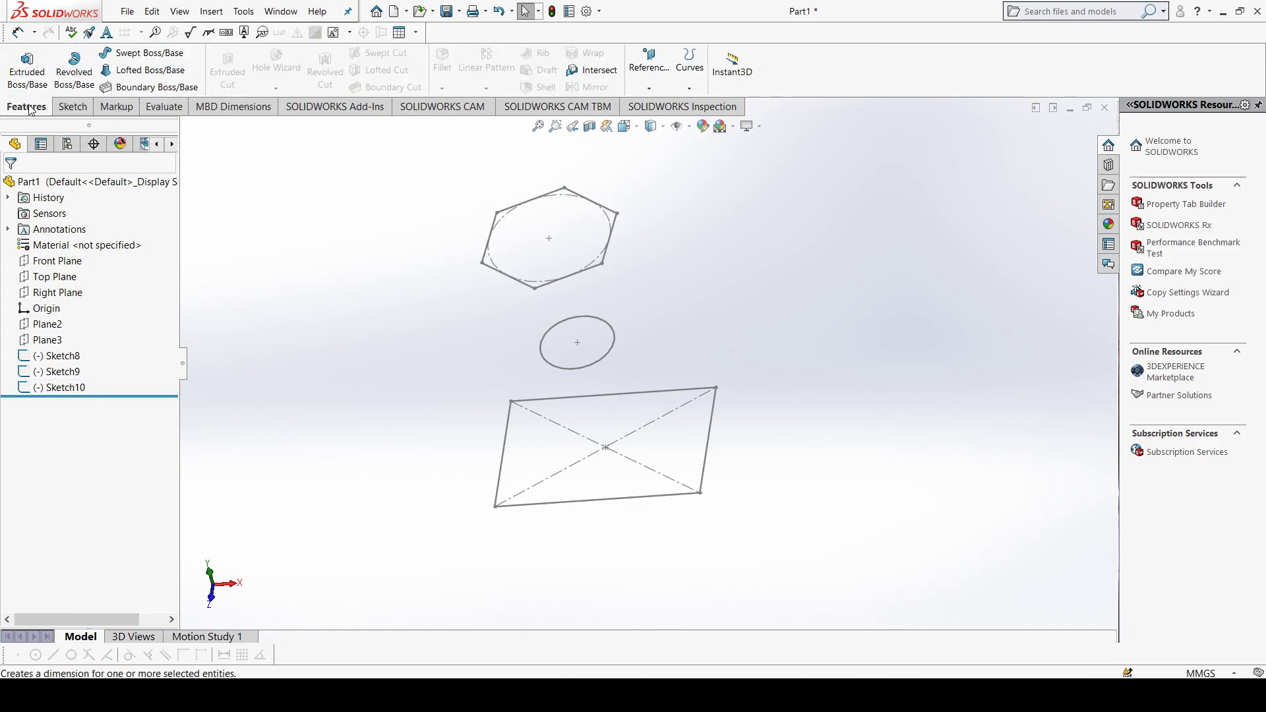
pyautogui.click(134, 72)
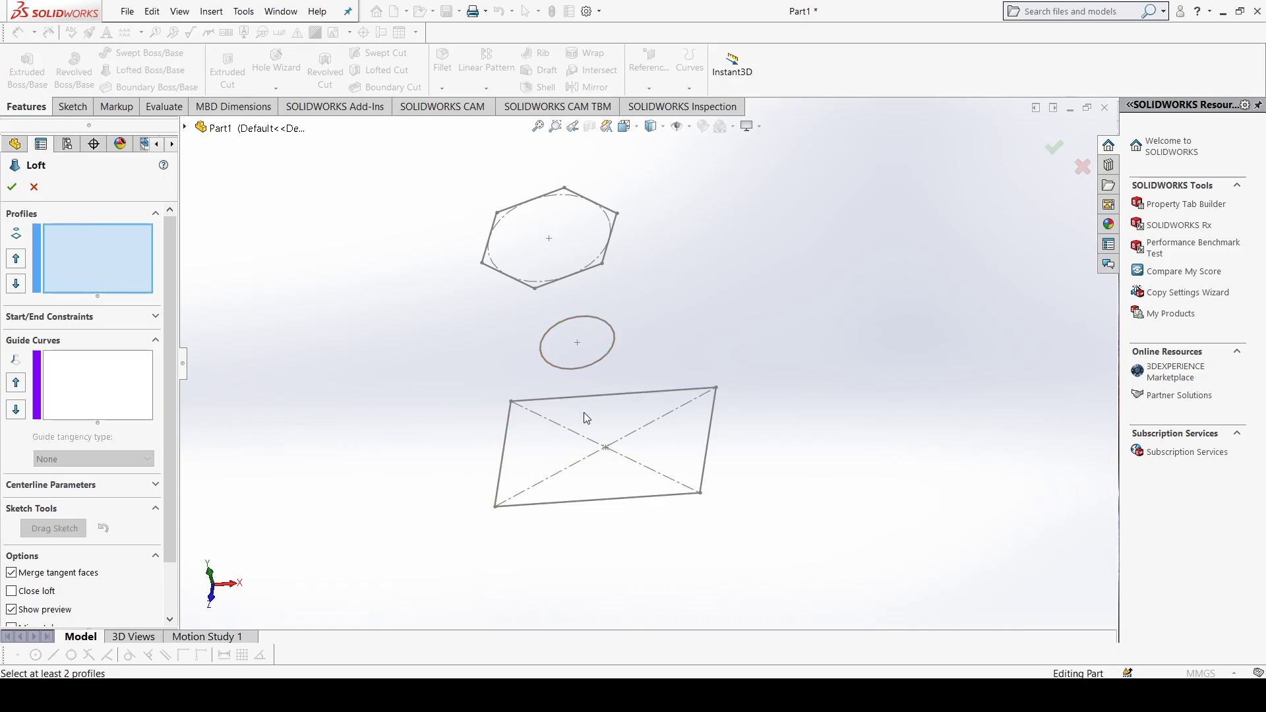
pyautogui.click(592, 504)
pyautogui.click(582, 368)
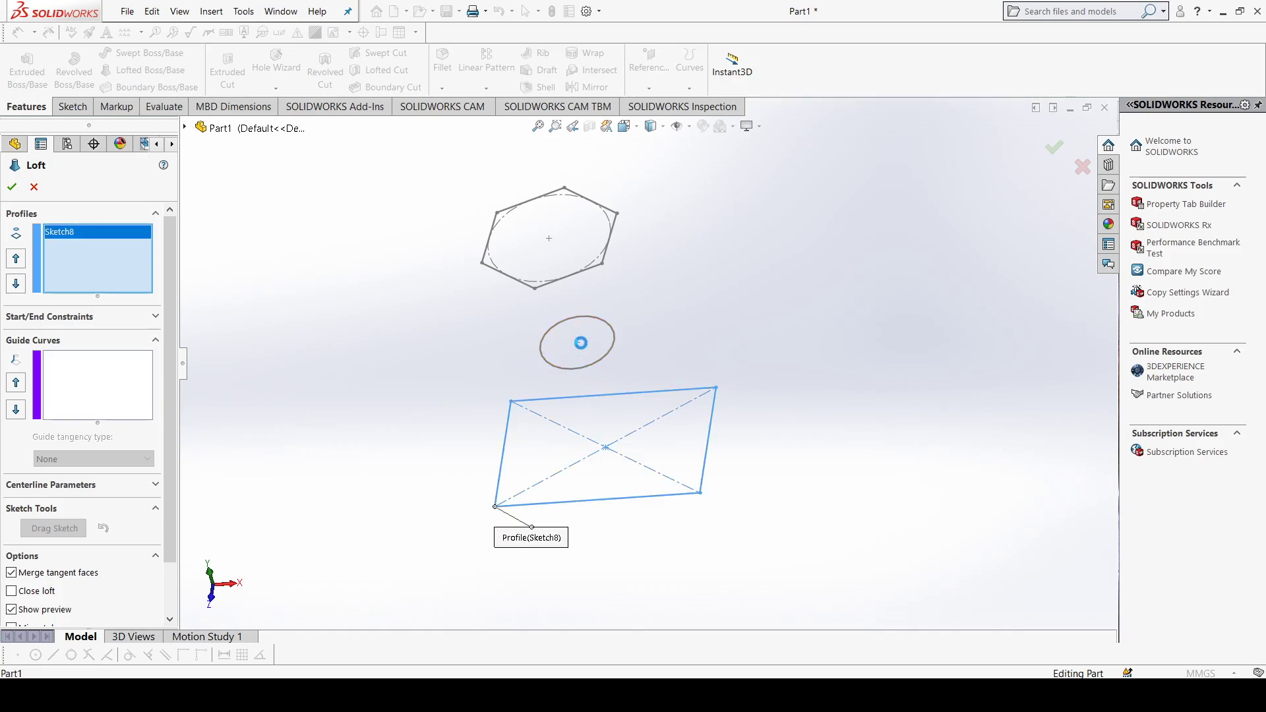
pyautogui.click(552, 282)
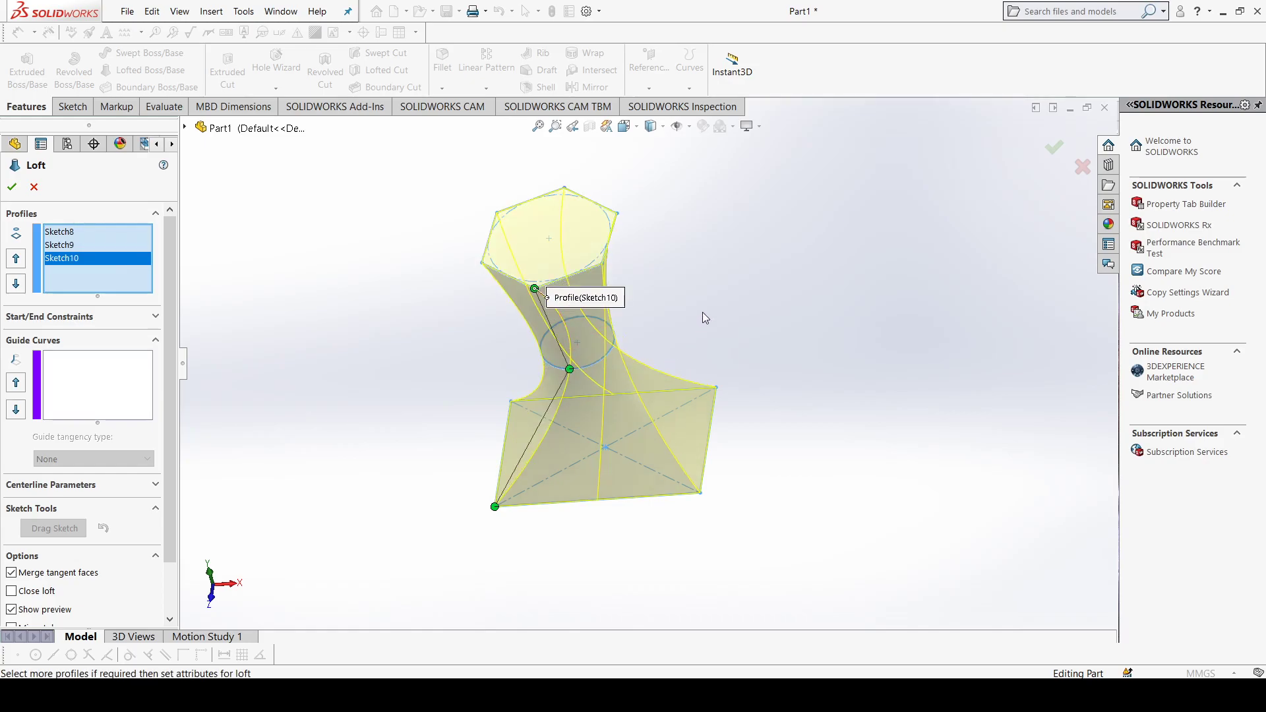
# Step: Shift the loft connectors on the circle and hexagon toward the side of the rectangle's connected corner, and accept the loft
pyautogui.moveTo(706, 342)
pyautogui.mouseDown(button='middle')
pyautogui.moveTo(686, 345)
pyautogui.moveTo(706, 352)
pyautogui.moveTo(717, 327)
pyautogui.mouseUp(button='middle')
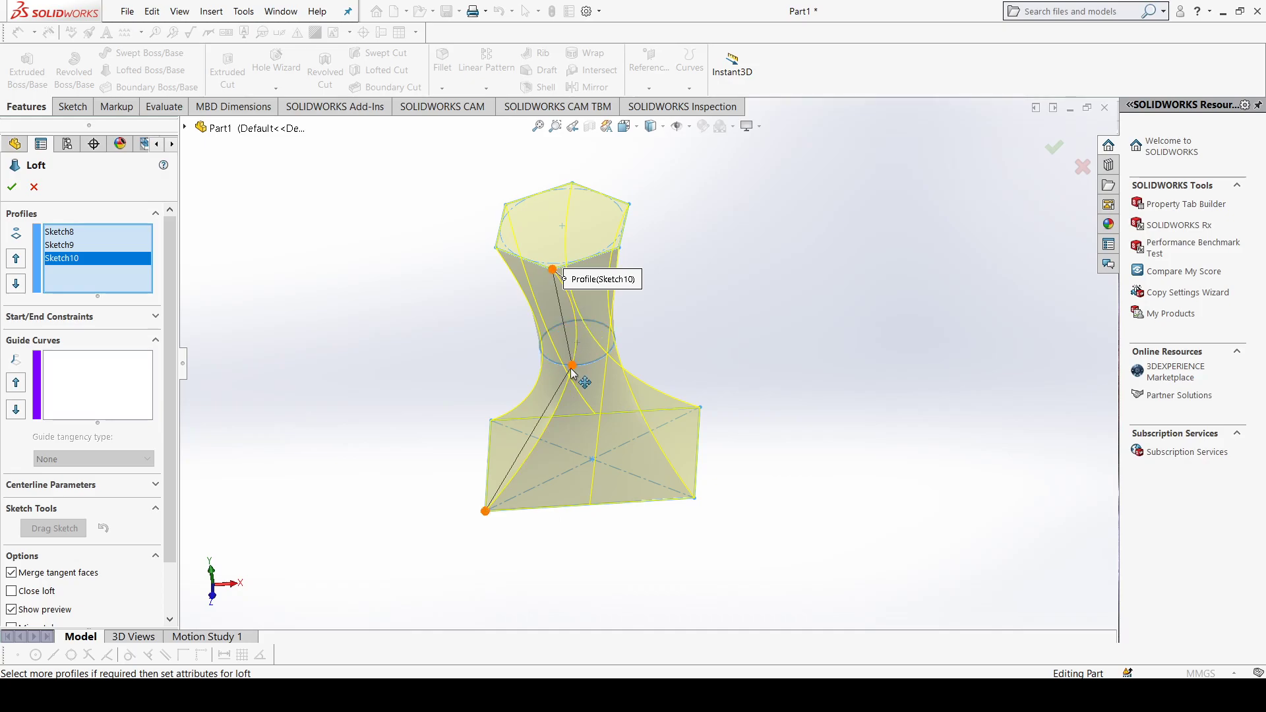
pyautogui.moveTo(676, 363); pyautogui.dragTo(642, 397, button='middle')
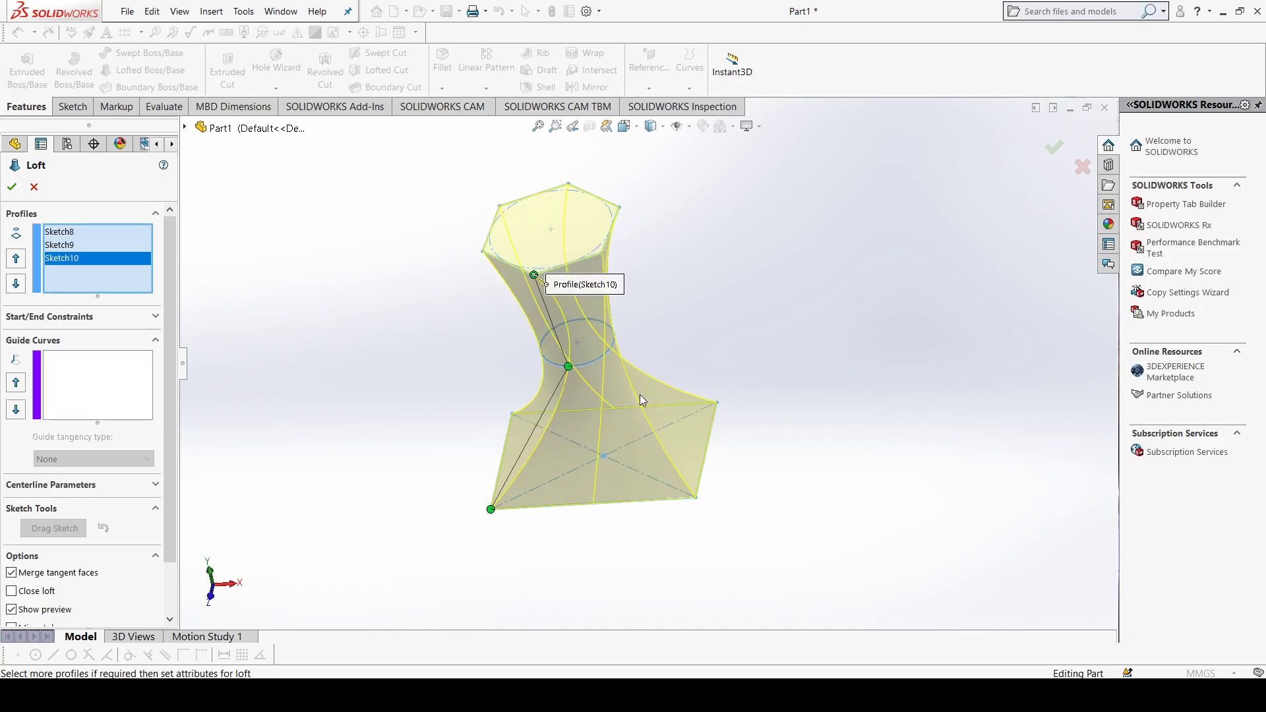
pyautogui.moveTo(683, 325); pyautogui.dragTo(661, 358, button='middle')
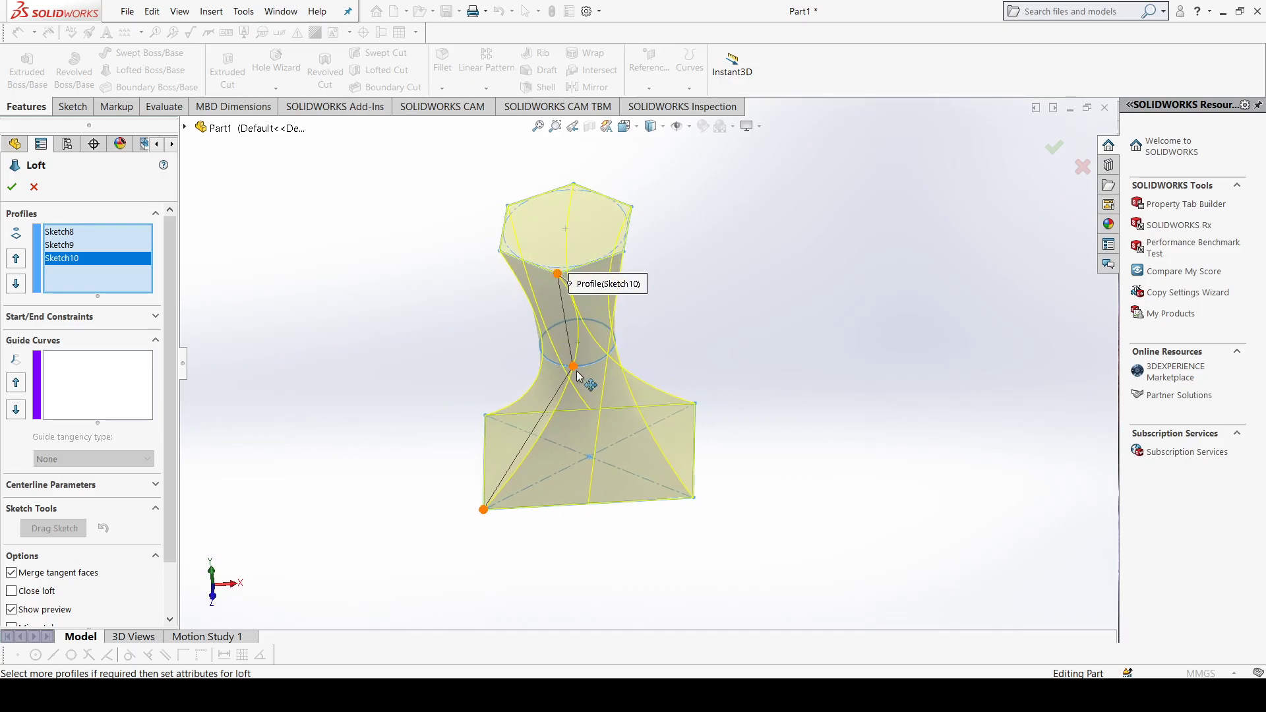
pyautogui.moveTo(578, 372); pyautogui.dragTo(555, 364)
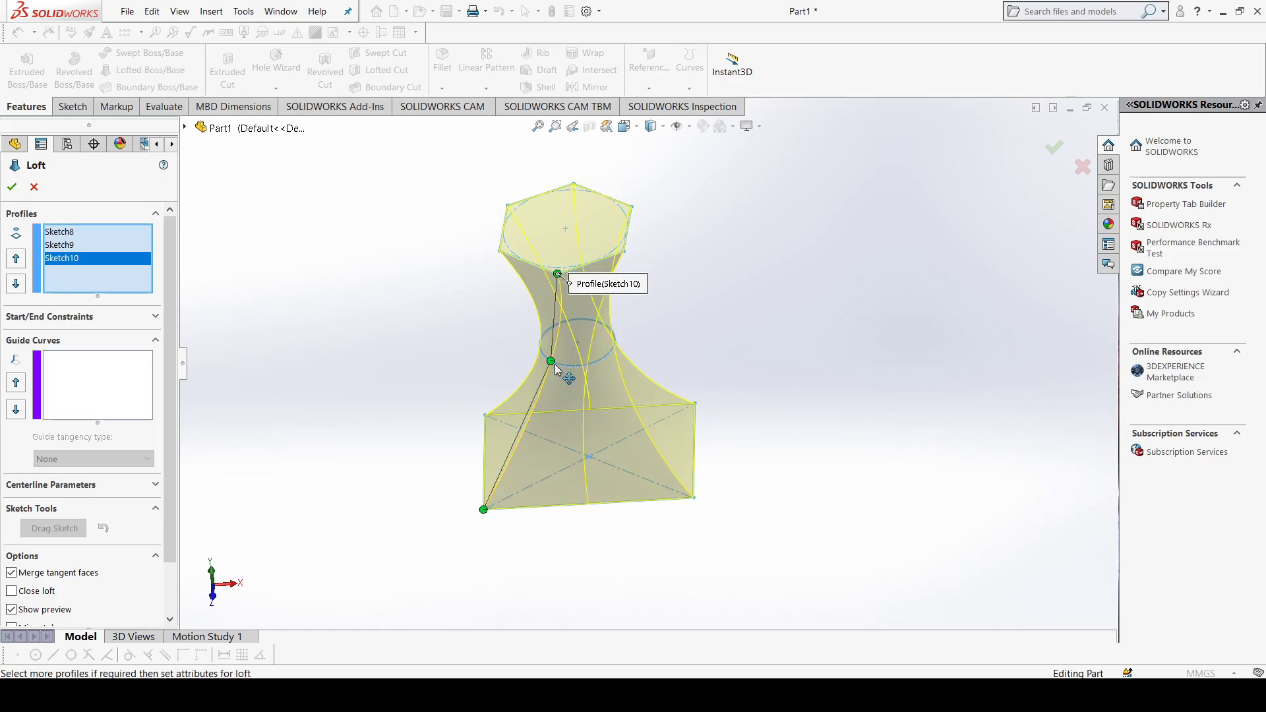
pyautogui.moveTo(557, 274); pyautogui.dragTo(503, 253)
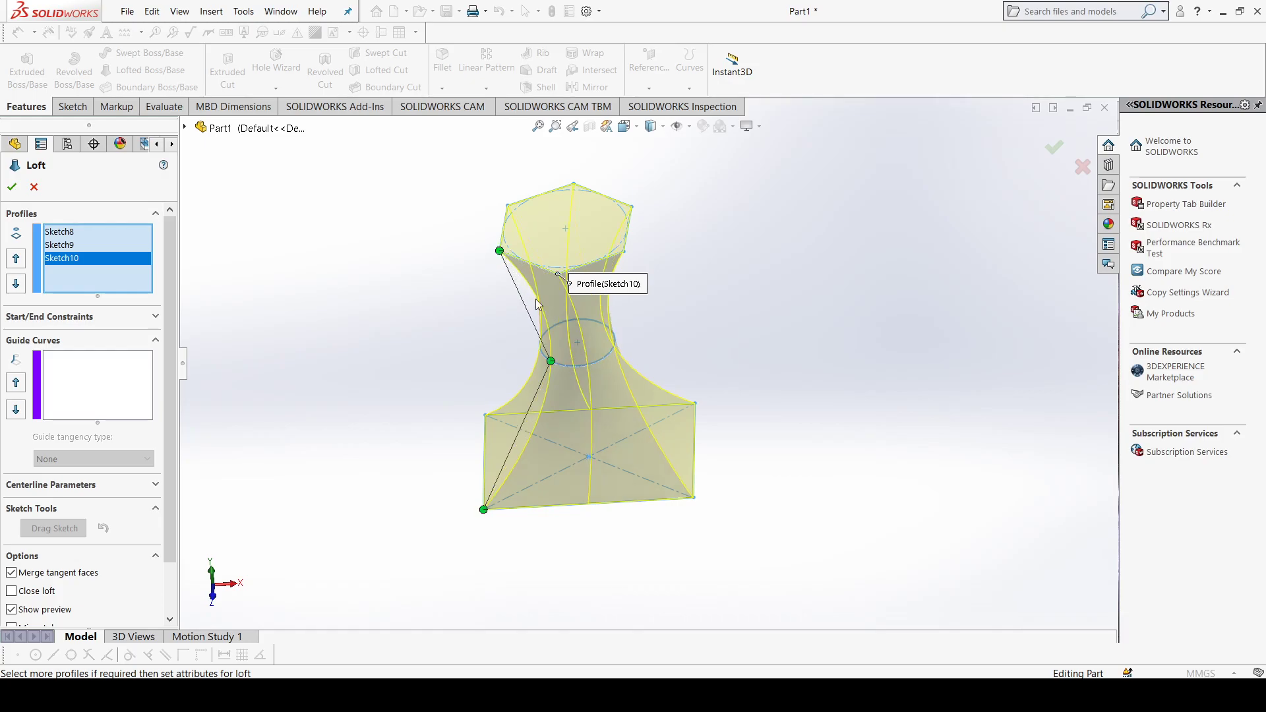
pyautogui.moveTo(672, 344)
pyautogui.mouseDown(button='middle')
pyautogui.moveTo(655, 336)
pyautogui.moveTo(644, 356)
pyautogui.moveTo(723, 353)
pyautogui.moveTo(682, 327)
pyautogui.mouseUp(button='middle')
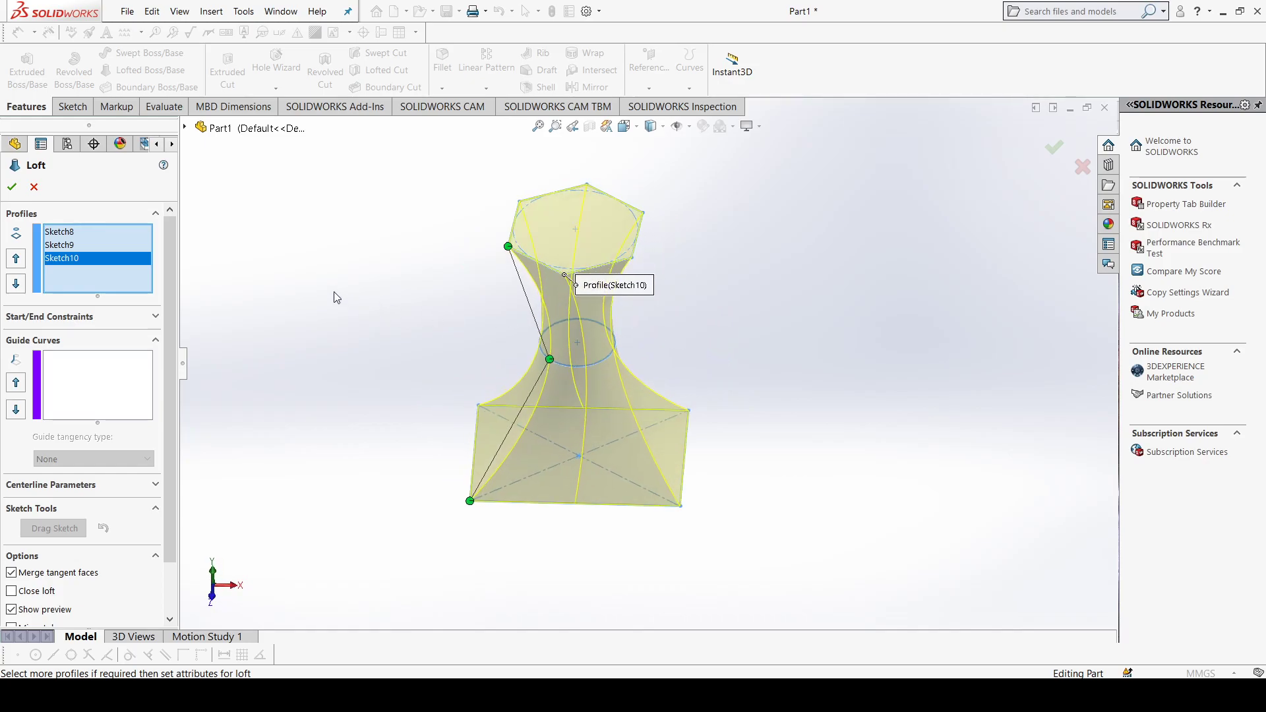
pyautogui.click(12, 187)
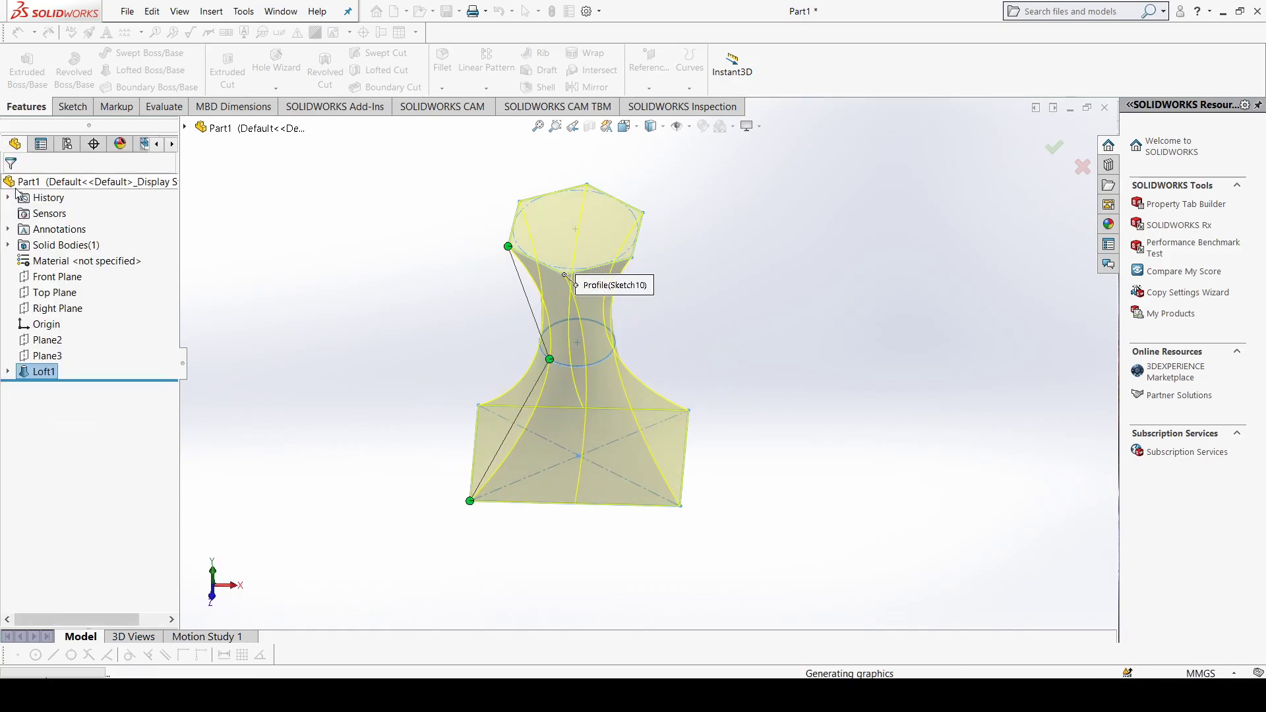
pyautogui.moveTo(694, 340); pyautogui.dragTo(538, 359, button='middle')
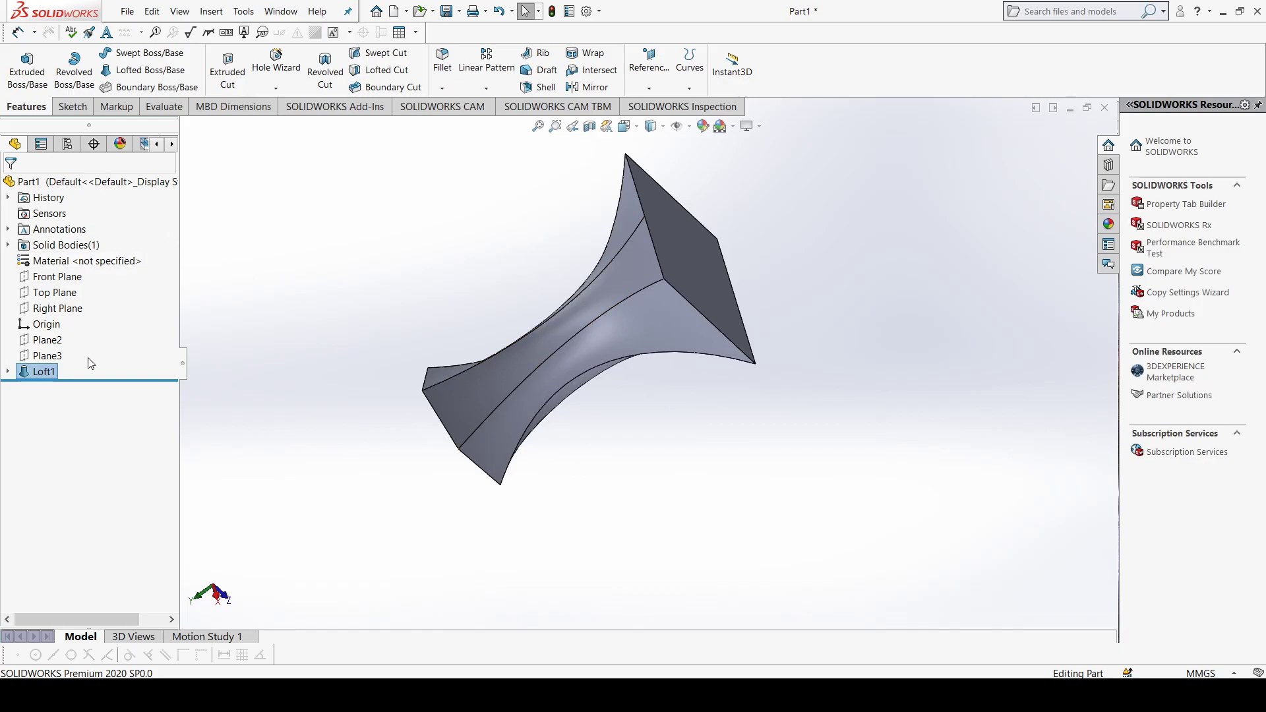
# Step: Delete the loft feature while keeping its three profile sketches
pyautogui.keyDown('shift'); pyautogui.click(48, 342); pyautogui.keyUp('shift')
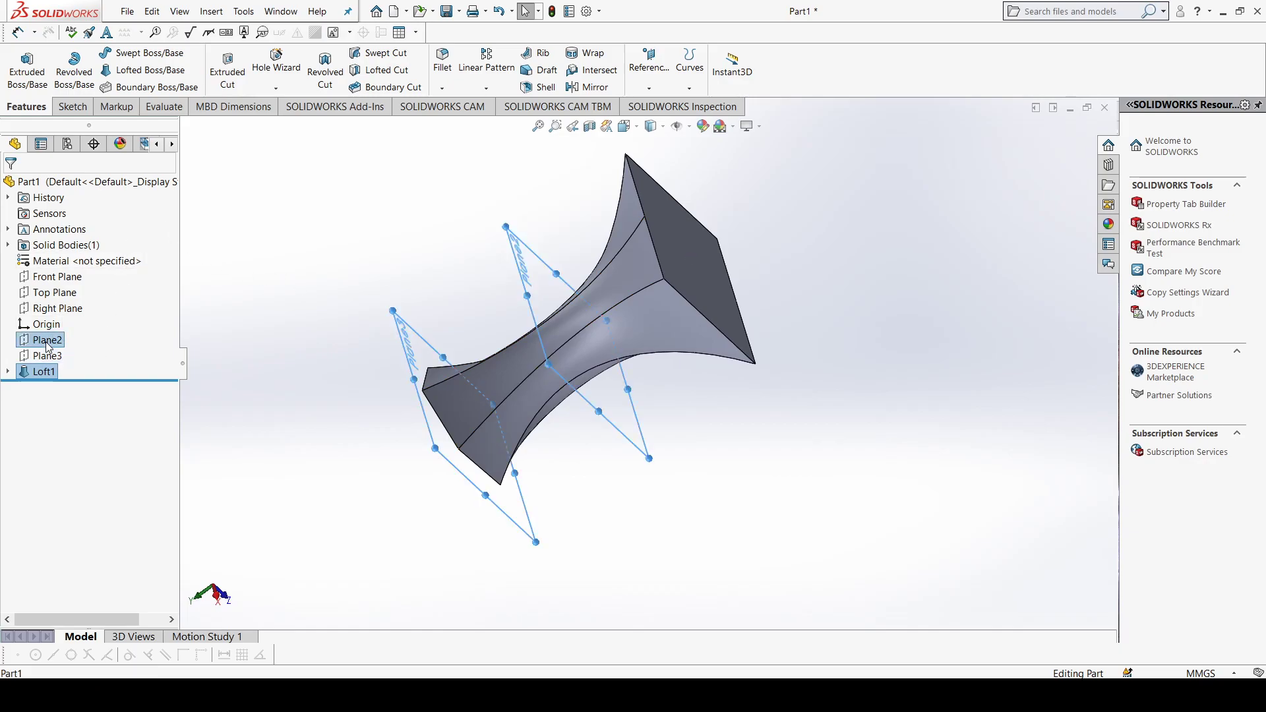
pyautogui.click(253, 346)
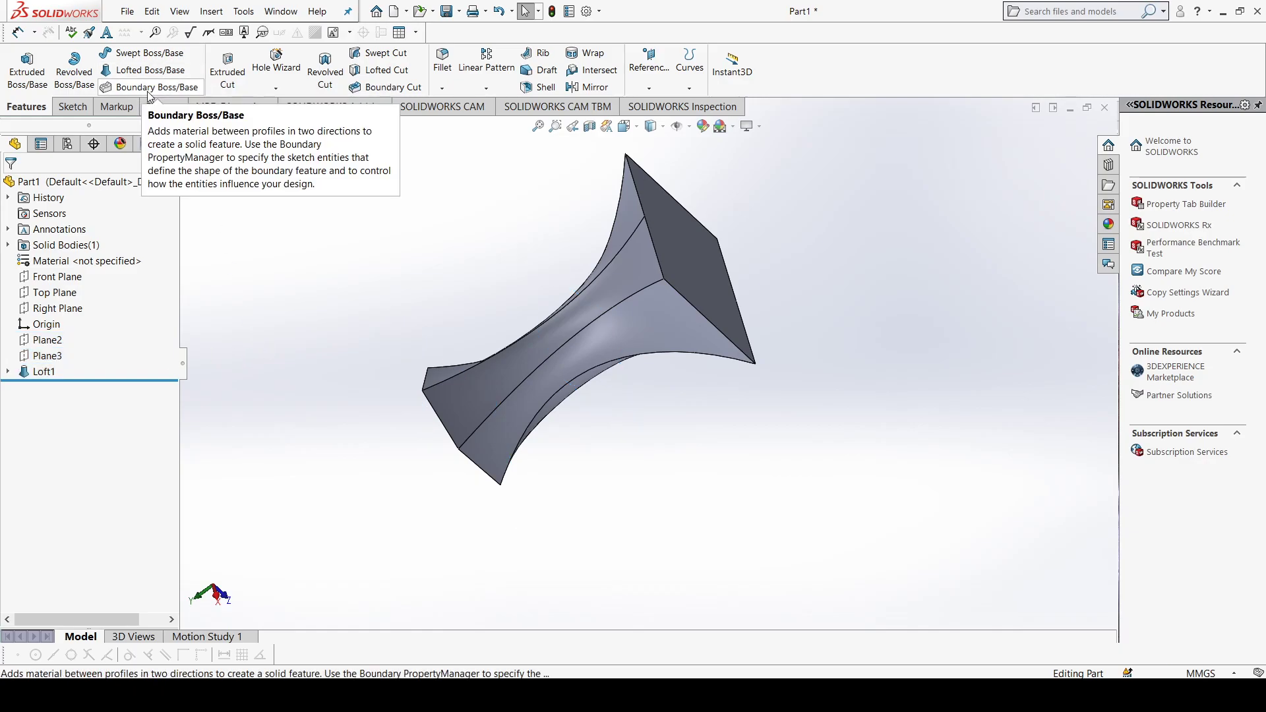
pyautogui.click(47, 373)
pyautogui.rightClick(39, 373)
pyautogui.click(76, 450)
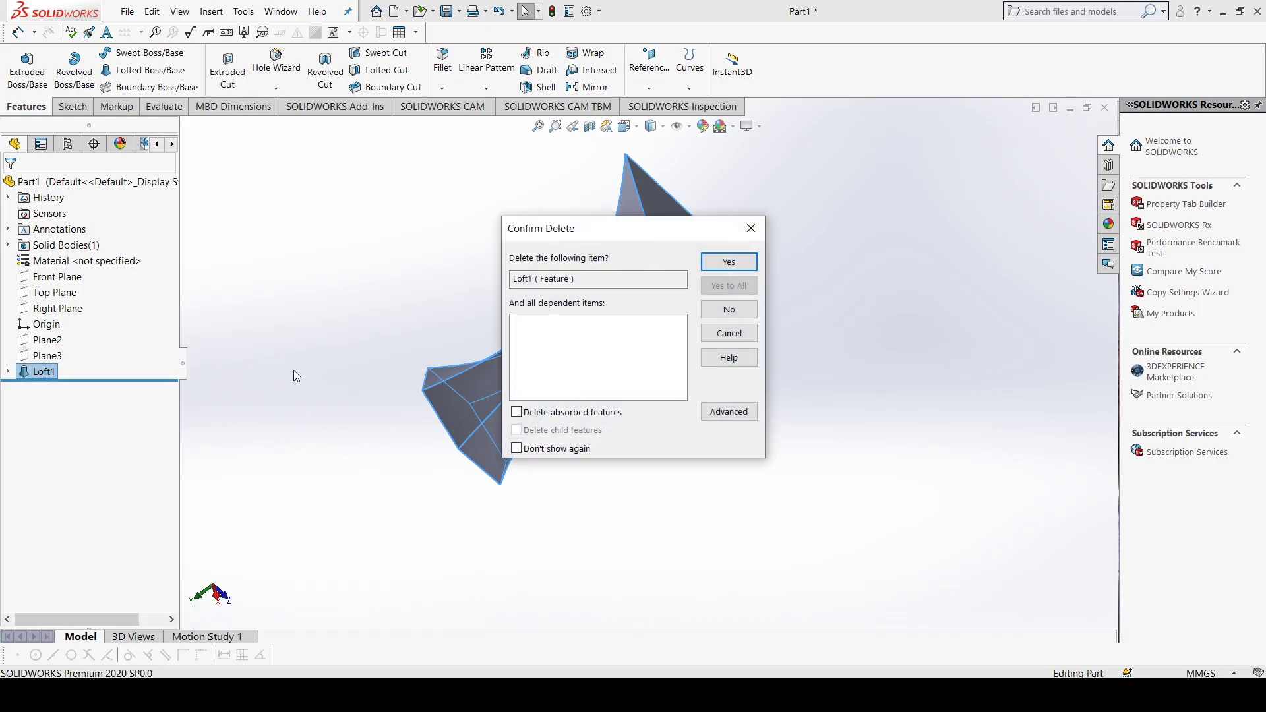
pyautogui.click(722, 262)
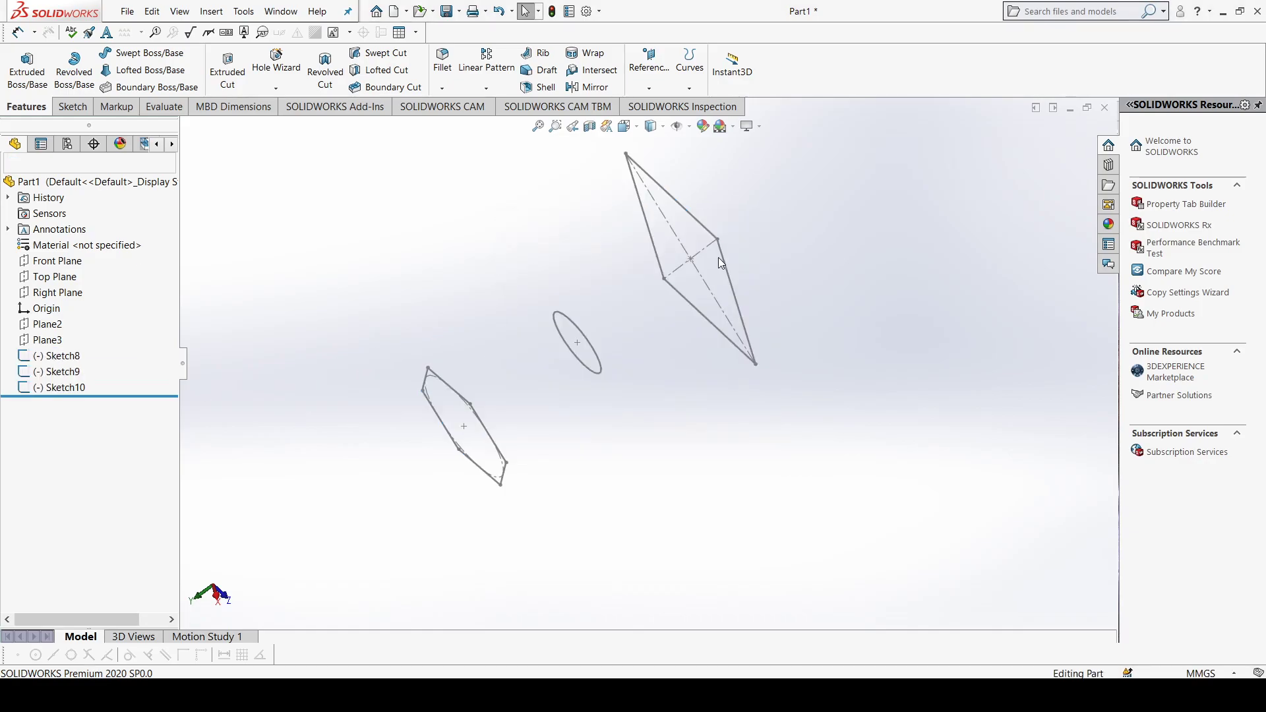
# Step: Delete the hexagon sketch, Sketch10, leaving only the rectangle and circle profiles
pyautogui.click(58, 392)
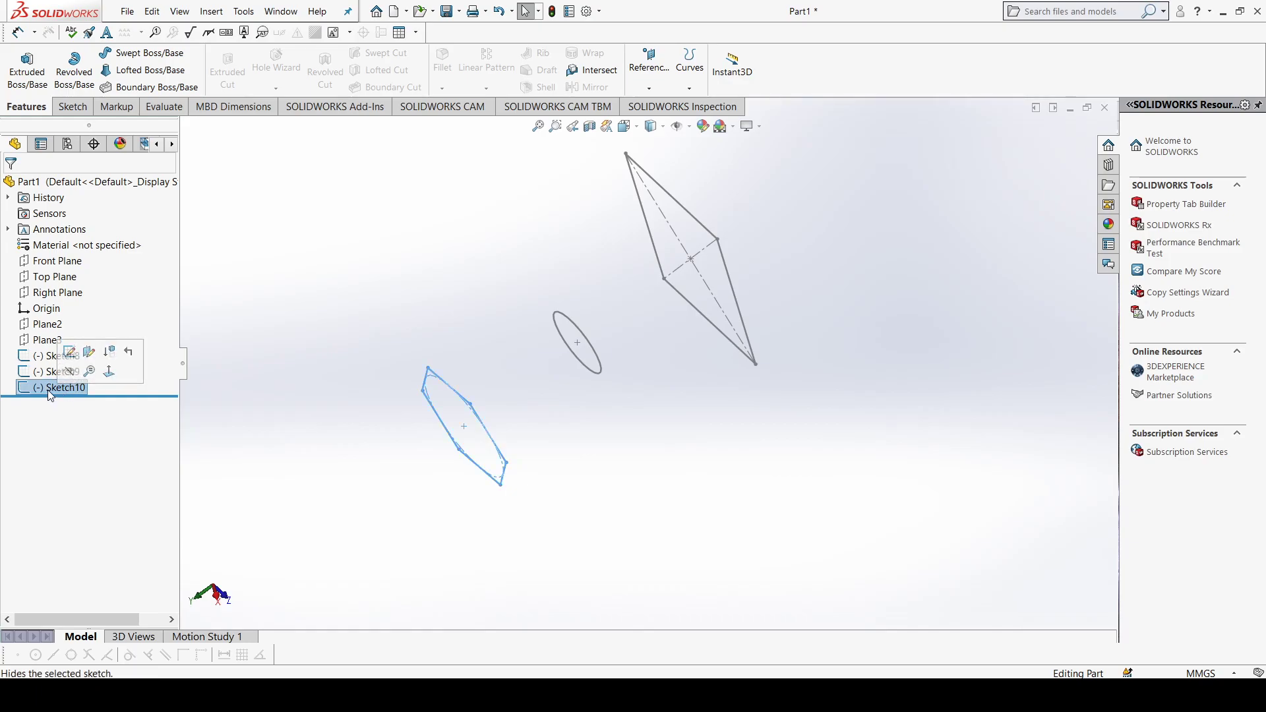
pyautogui.rightClick(50, 395)
pyautogui.click(100, 482)
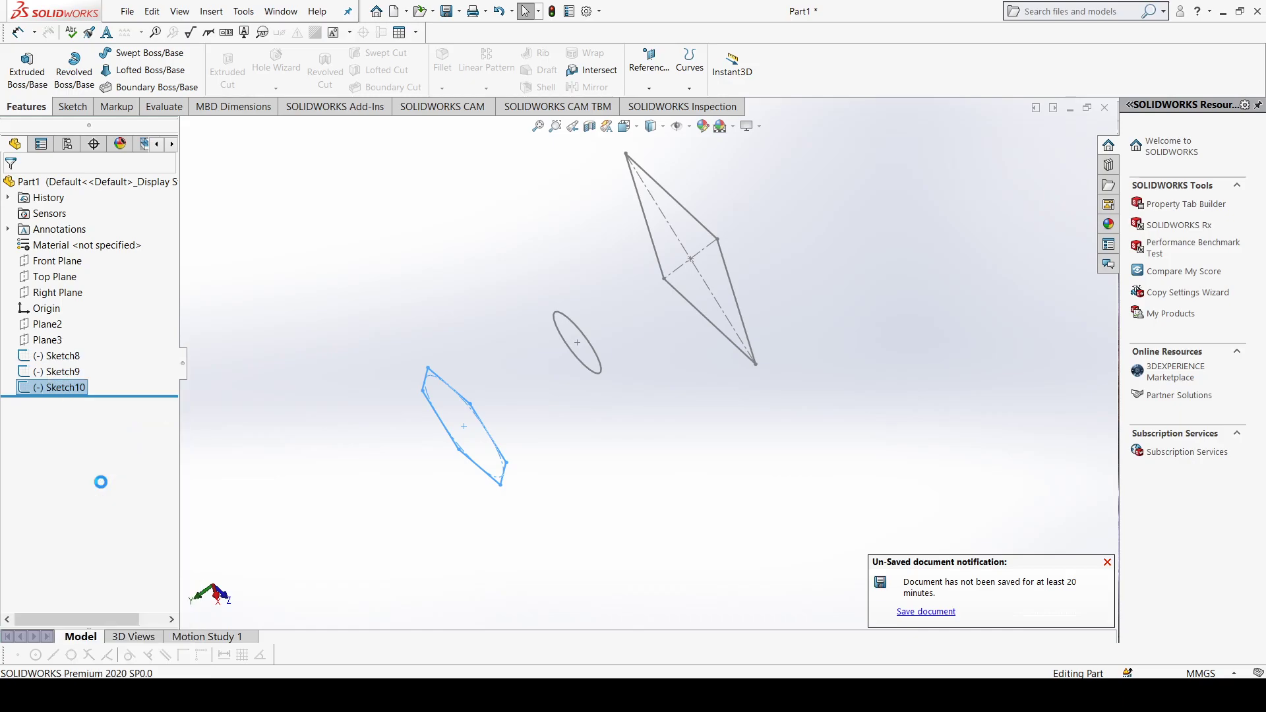
pyautogui.click(720, 267)
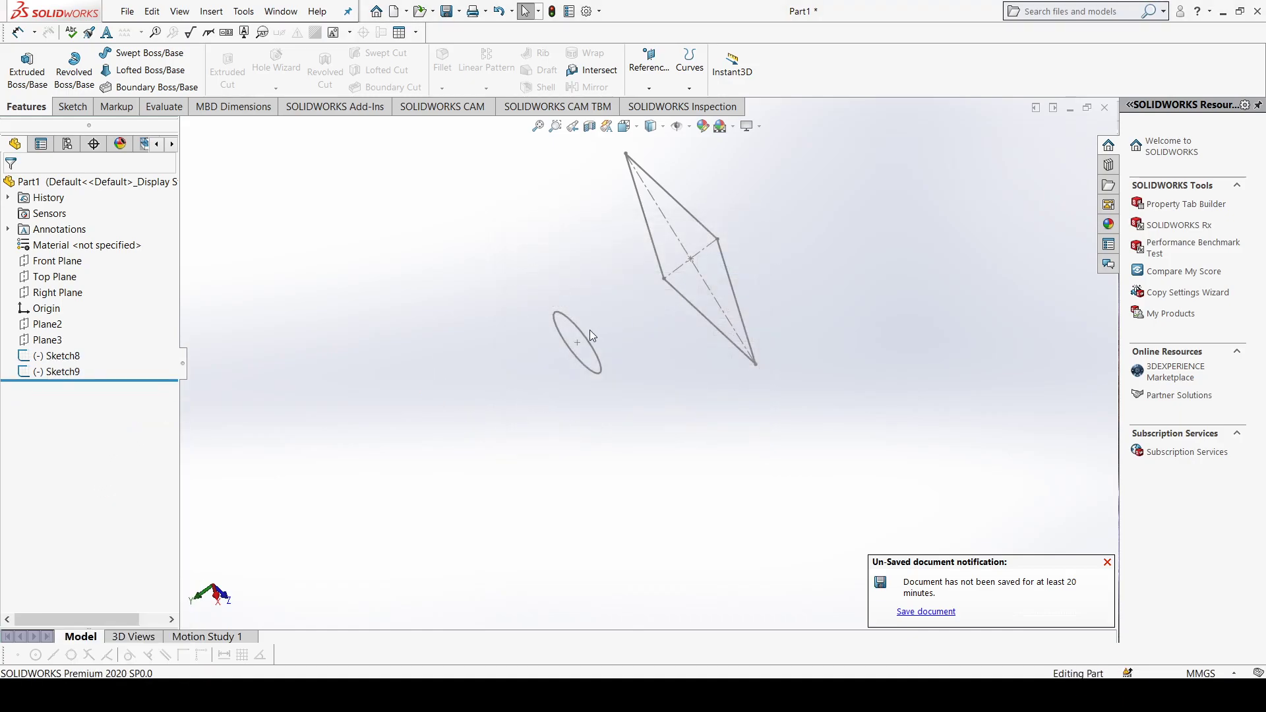
# Step: Start a Boundary Boss/Base with the rectangle and circle sketches as Direction 1 profiles
pyautogui.hotkey('ctrl', '7')
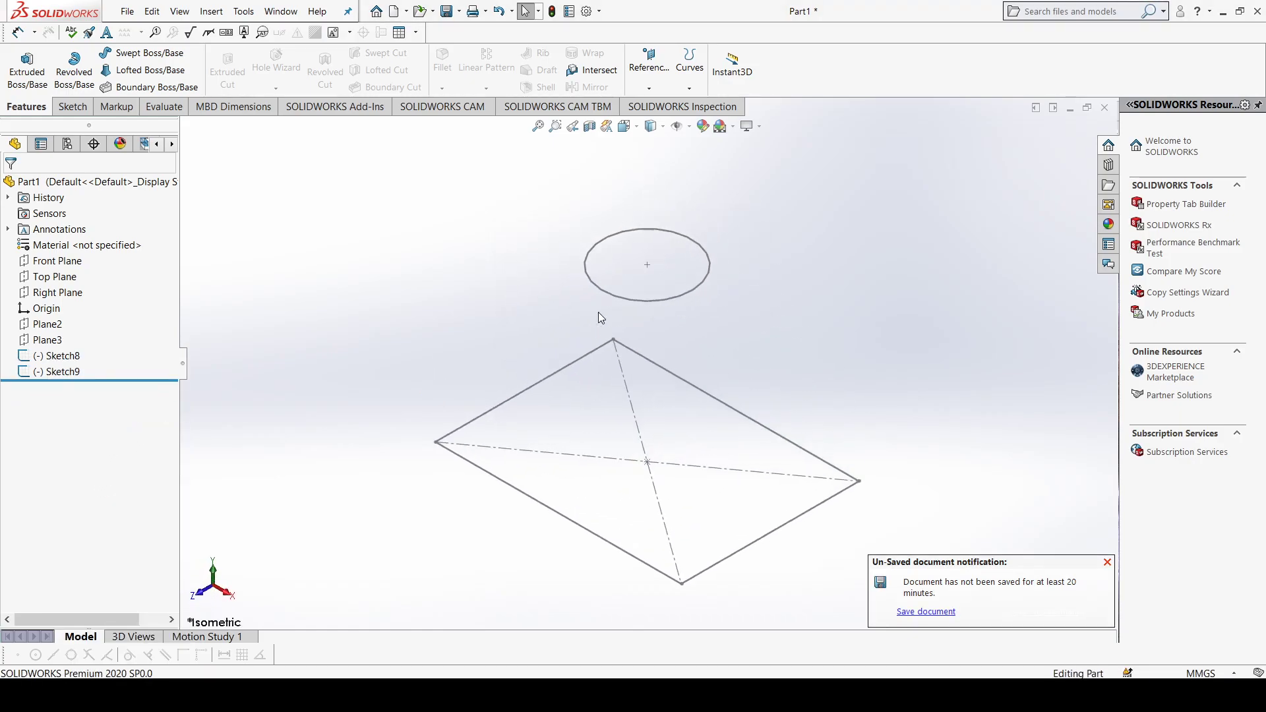
pyautogui.moveTo(572, 358)
pyautogui.mouseDown(button='middle')
pyautogui.moveTo(654, 378)
pyautogui.moveTo(719, 363)
pyautogui.moveTo(701, 376)
pyautogui.moveTo(733, 324)
pyautogui.mouseUp(button='middle')
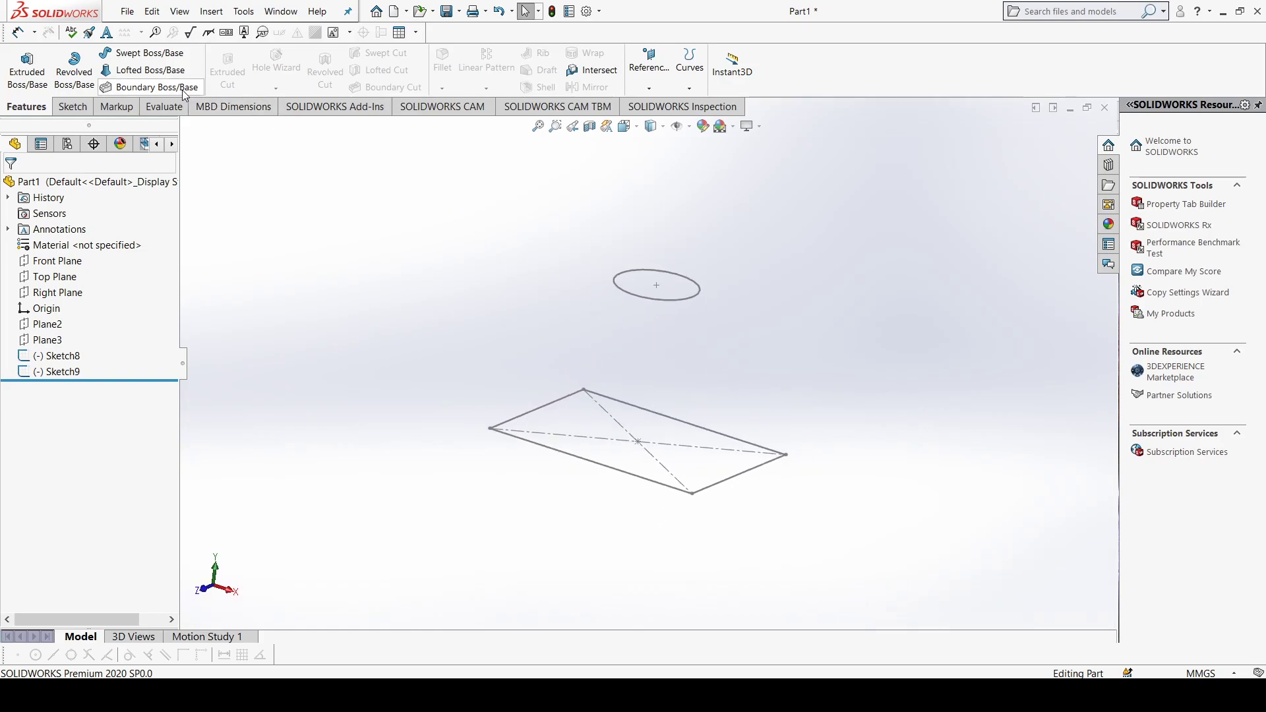
pyautogui.click(161, 91)
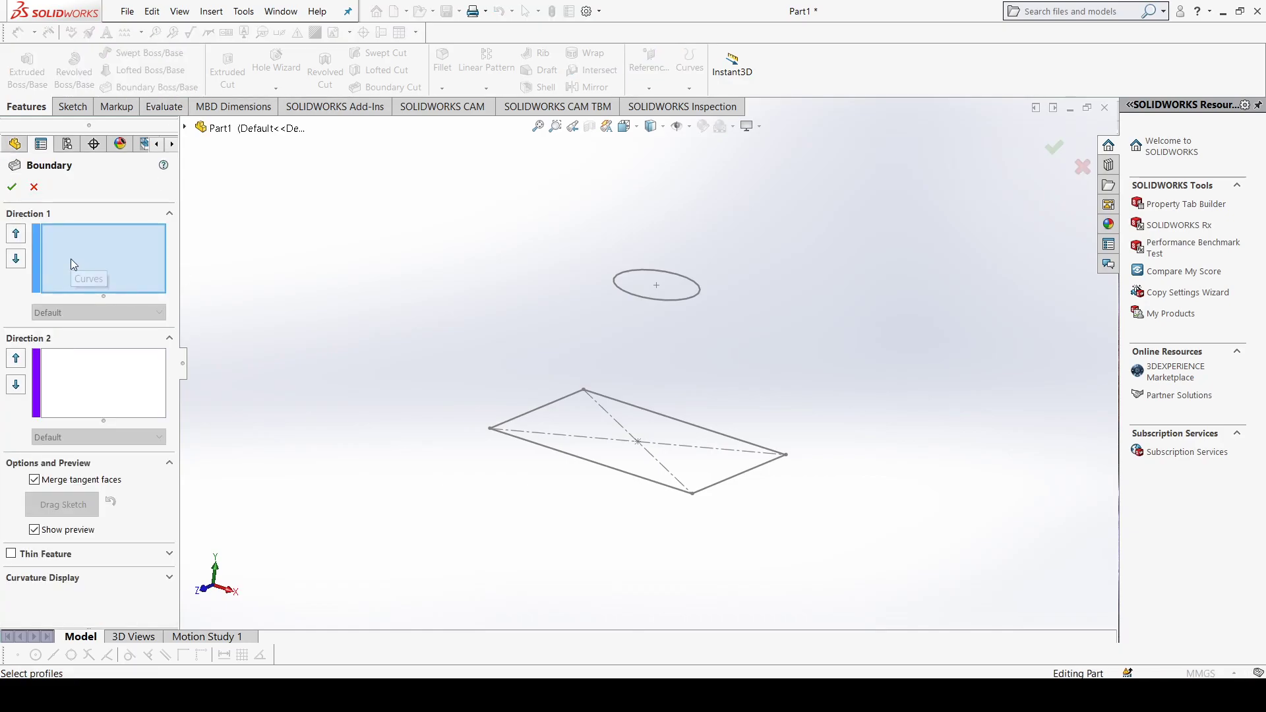
pyautogui.click(551, 451)
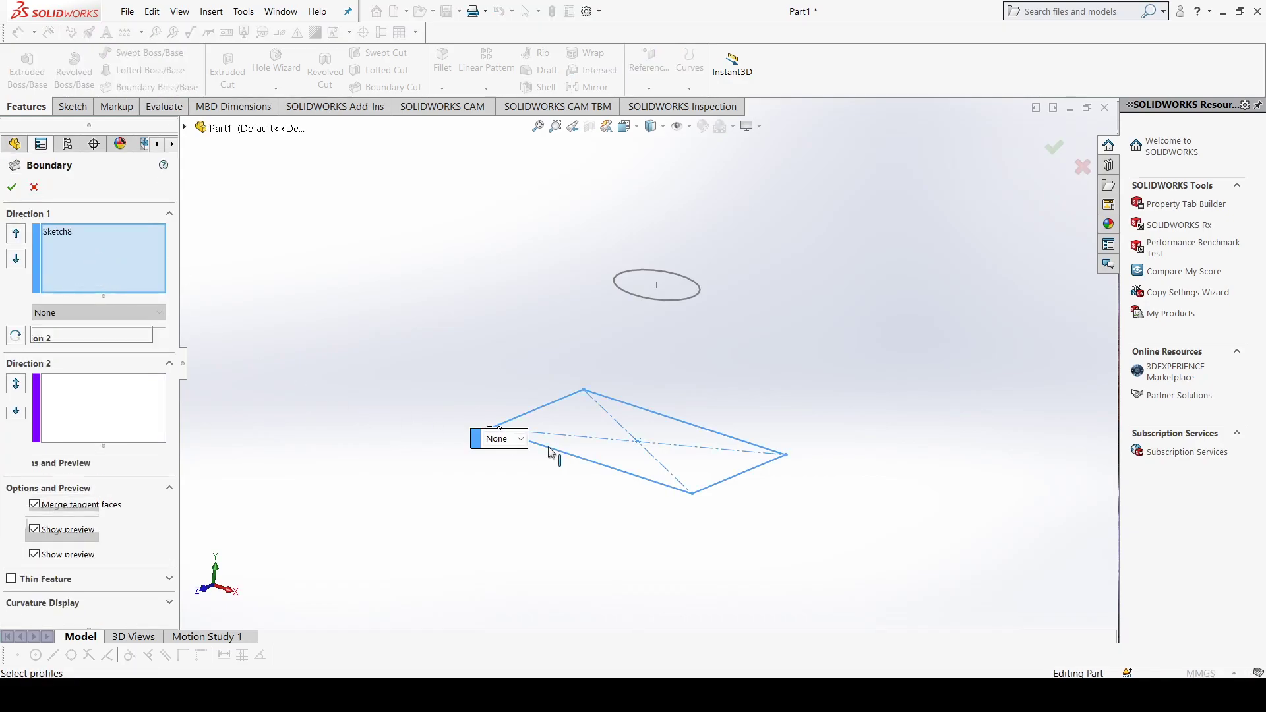
pyautogui.click(641, 296)
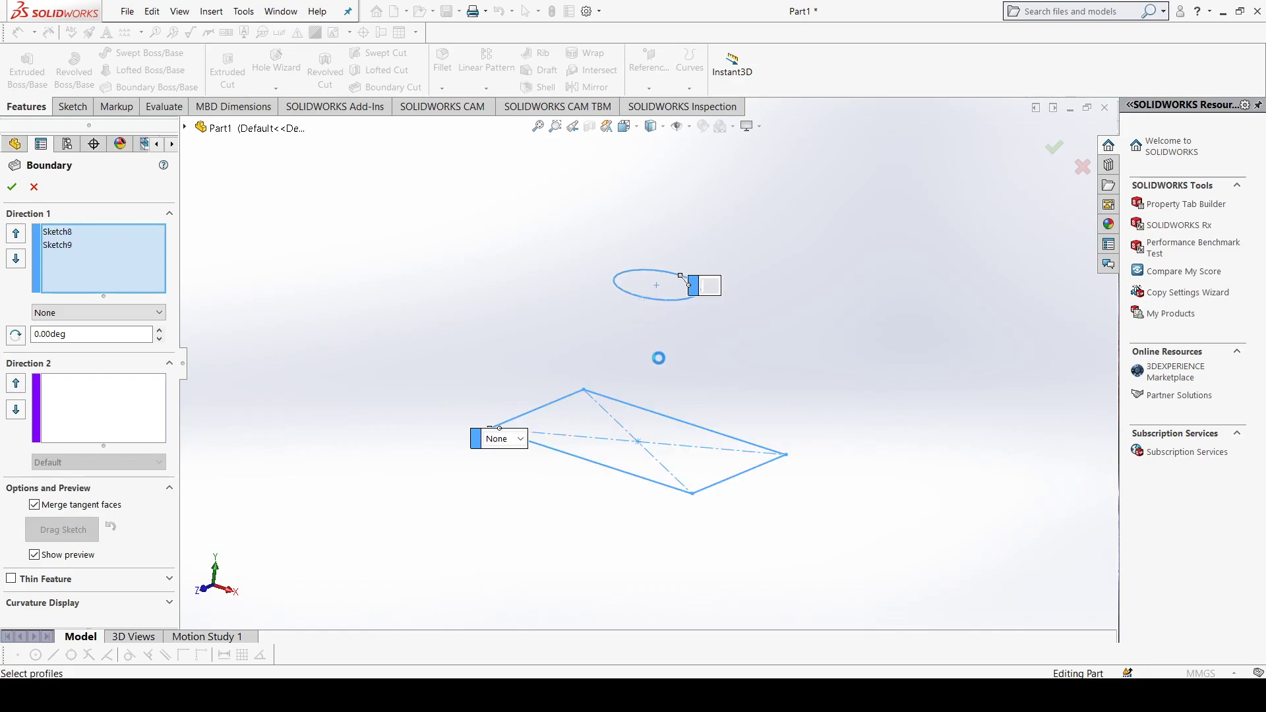
# Step: Move the boundary connector on the circle to the side facing the rectangle's connected corner
pyautogui.moveTo(641, 301); pyautogui.dragTo(616, 285)
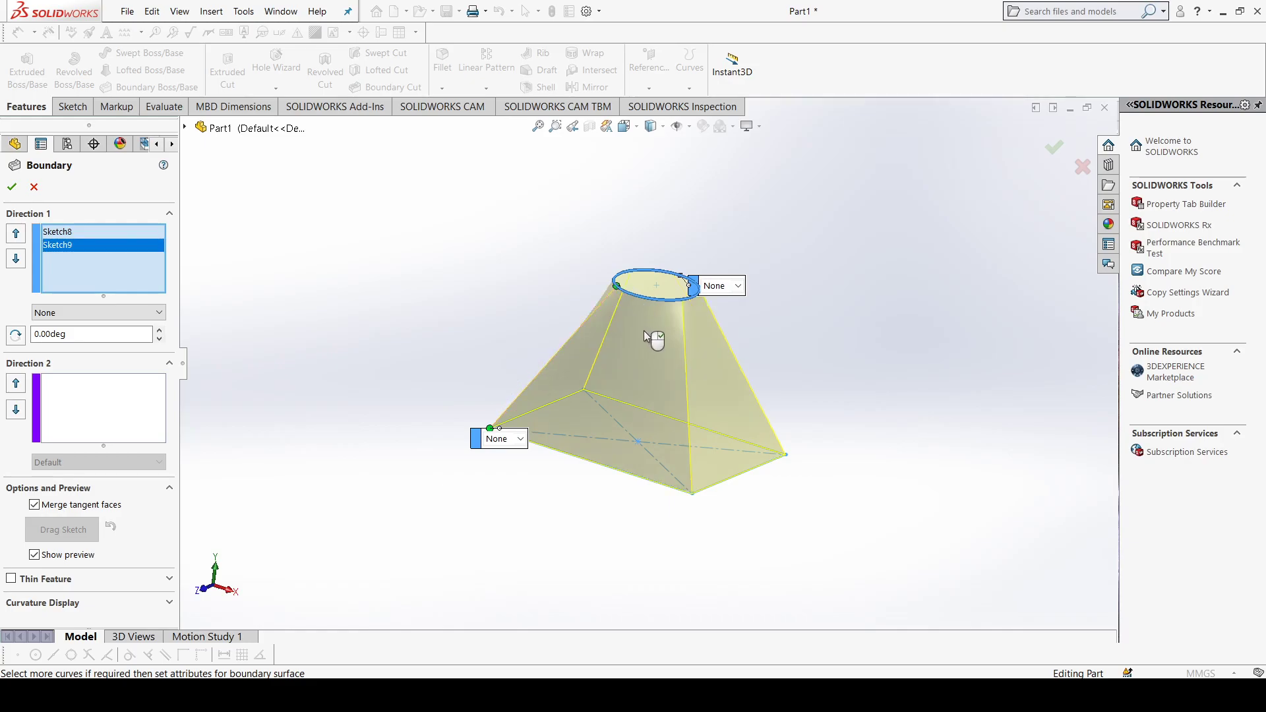
pyautogui.moveTo(648, 314); pyautogui.dragTo(661, 349, button='middle')
pyautogui.moveTo(630, 300); pyautogui.dragTo(620, 288)
pyautogui.moveTo(652, 339); pyautogui.dragTo(631, 338, button='middle')
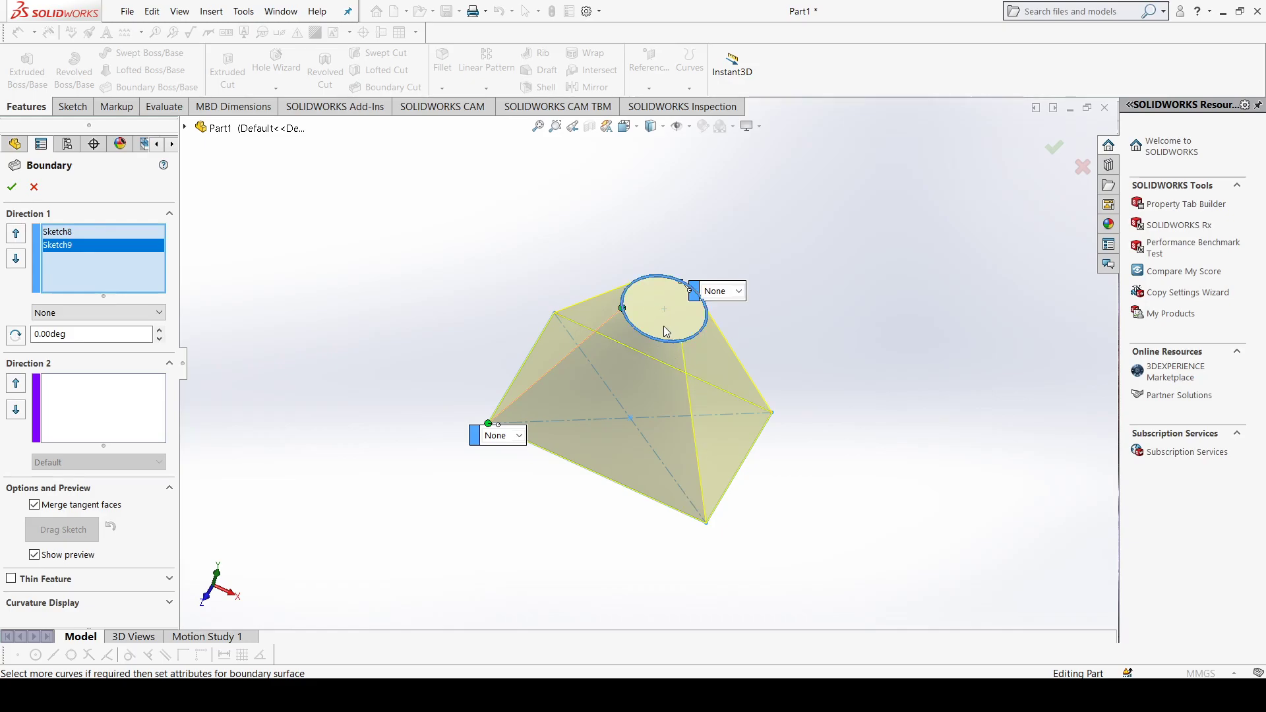
# Step: Set both the circle and rectangle profiles to Normal To Profile and accept the boundary boss
pyautogui.click(739, 293)
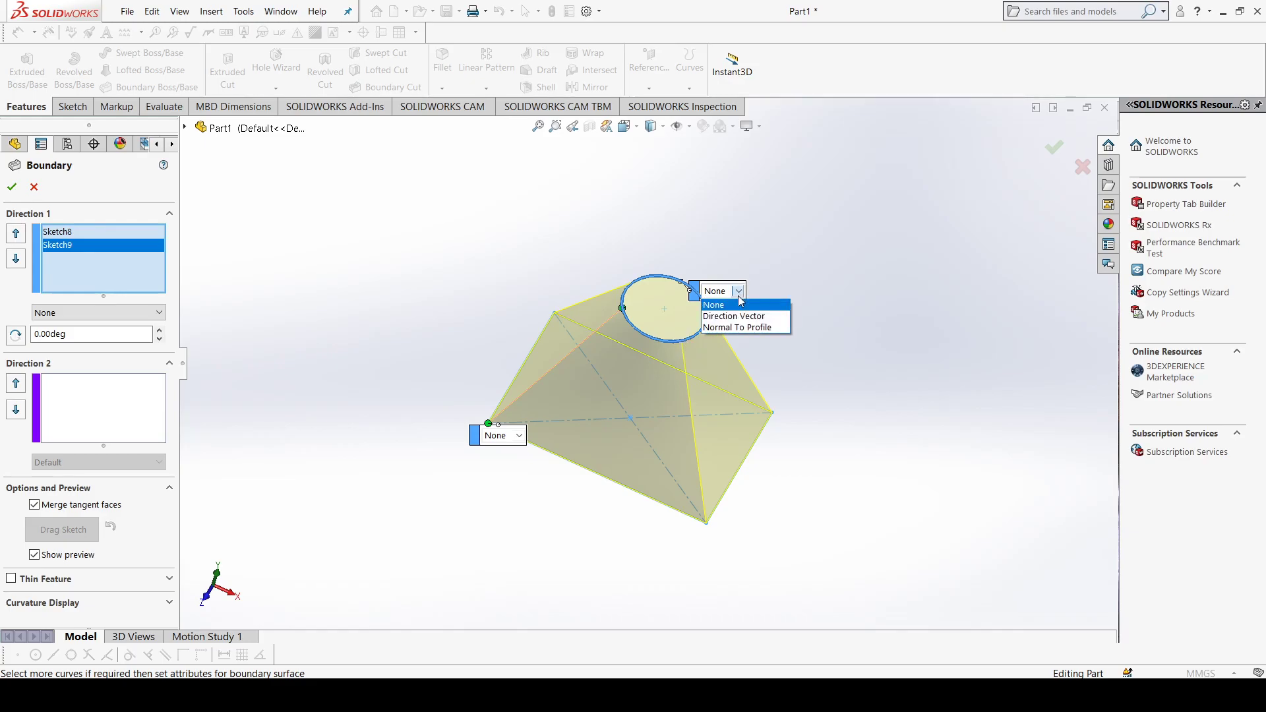
pyautogui.click(739, 328)
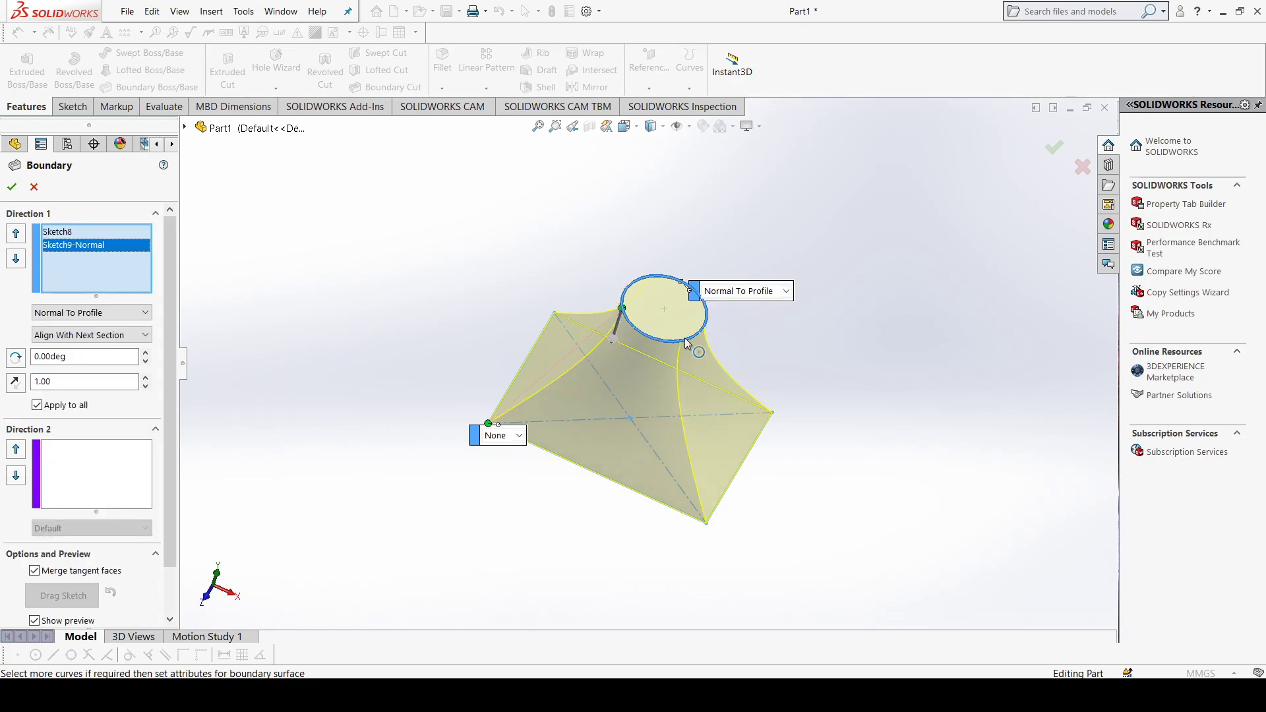
pyautogui.click(525, 437)
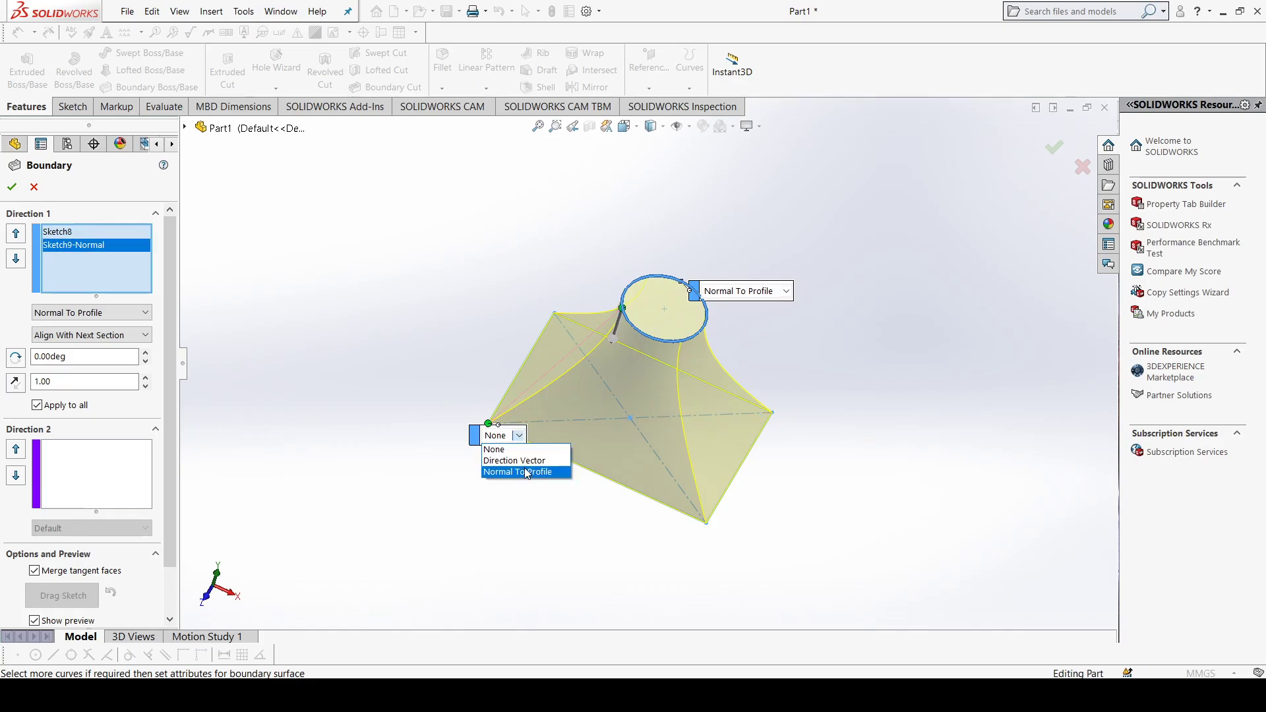
pyautogui.click(521, 471)
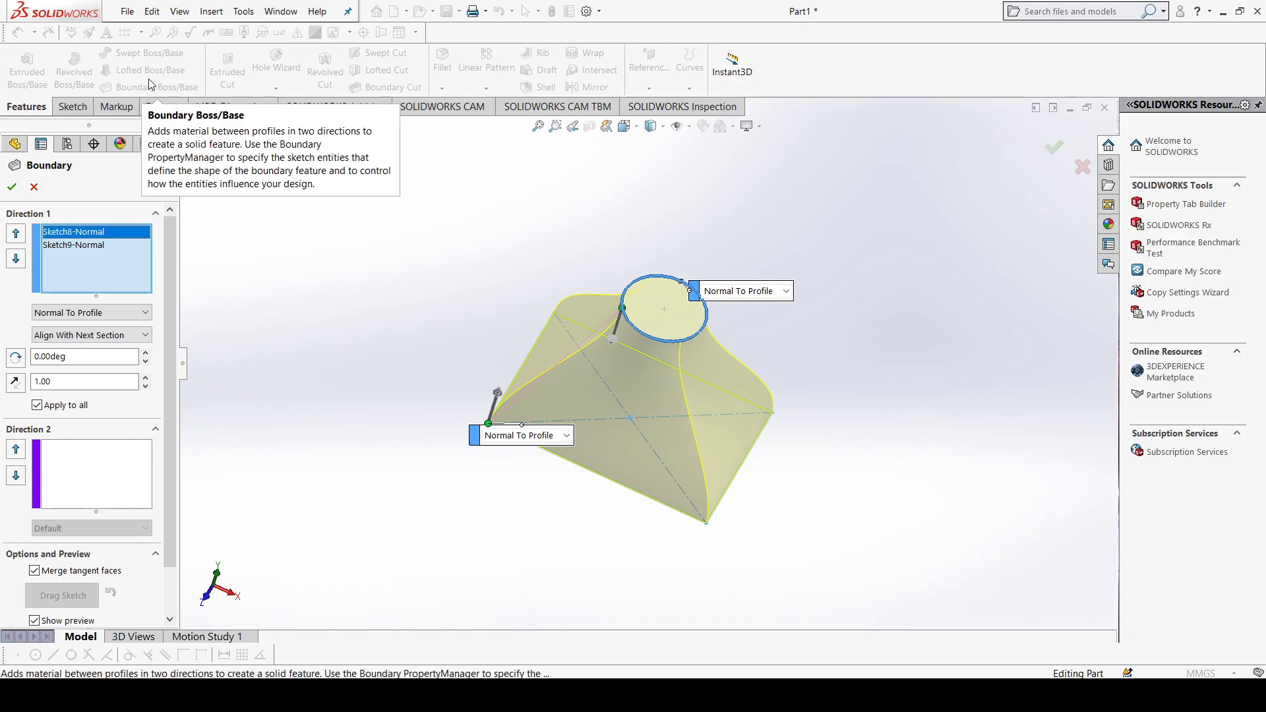
pyautogui.click(11, 188)
pyautogui.moveTo(733, 282); pyautogui.dragTo(610, 503, button='middle')
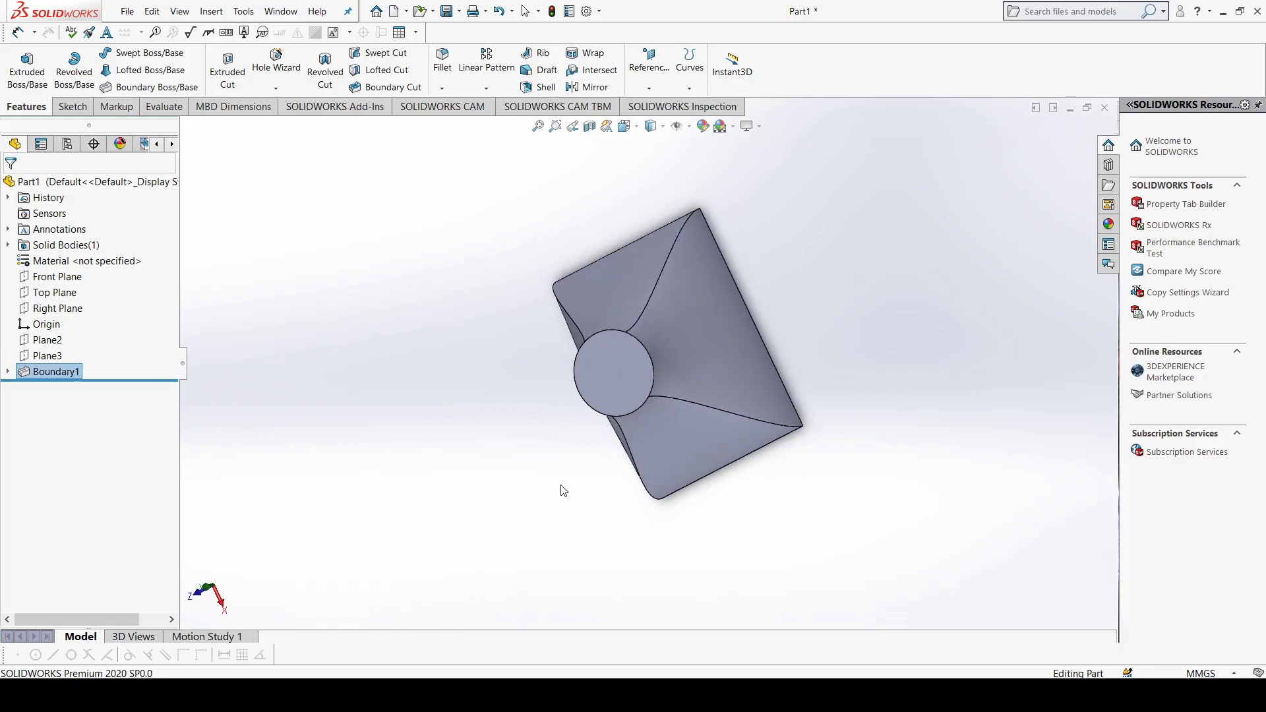
# Step: Delete the boundary boss feature and the circle profile sketch, Sketch9
pyautogui.rightClick(68, 376)
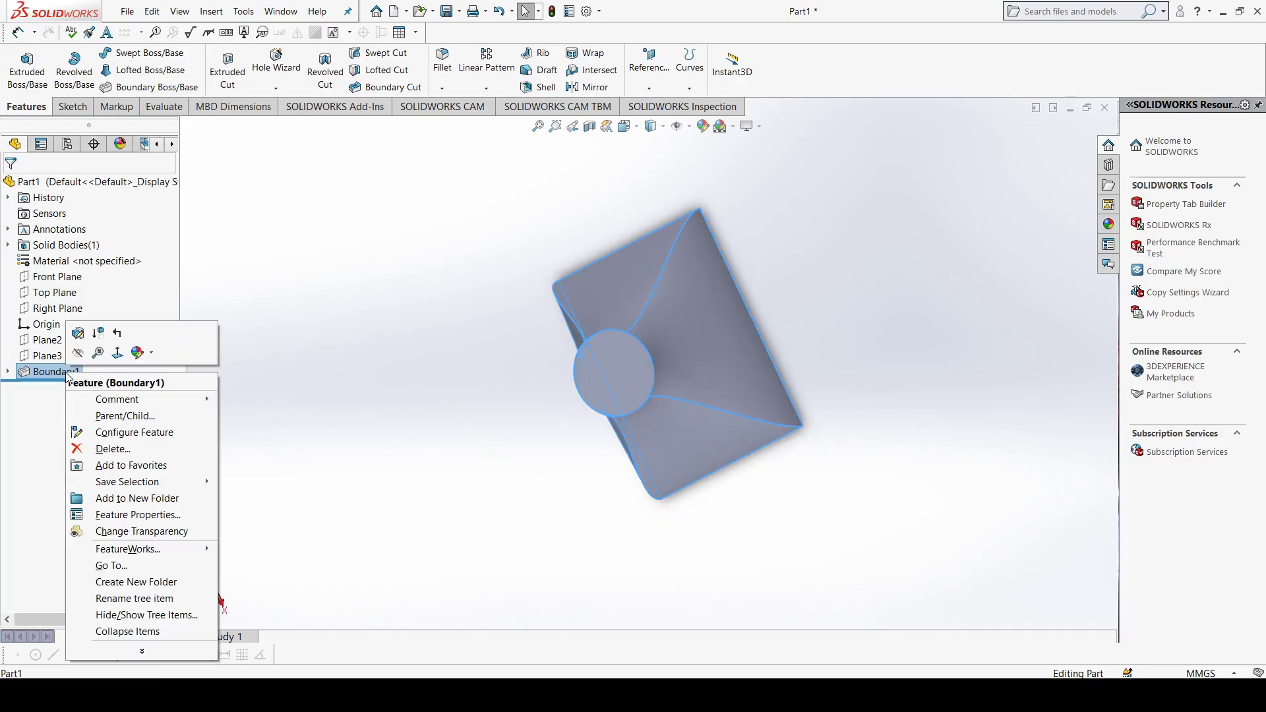
pyautogui.click(99, 449)
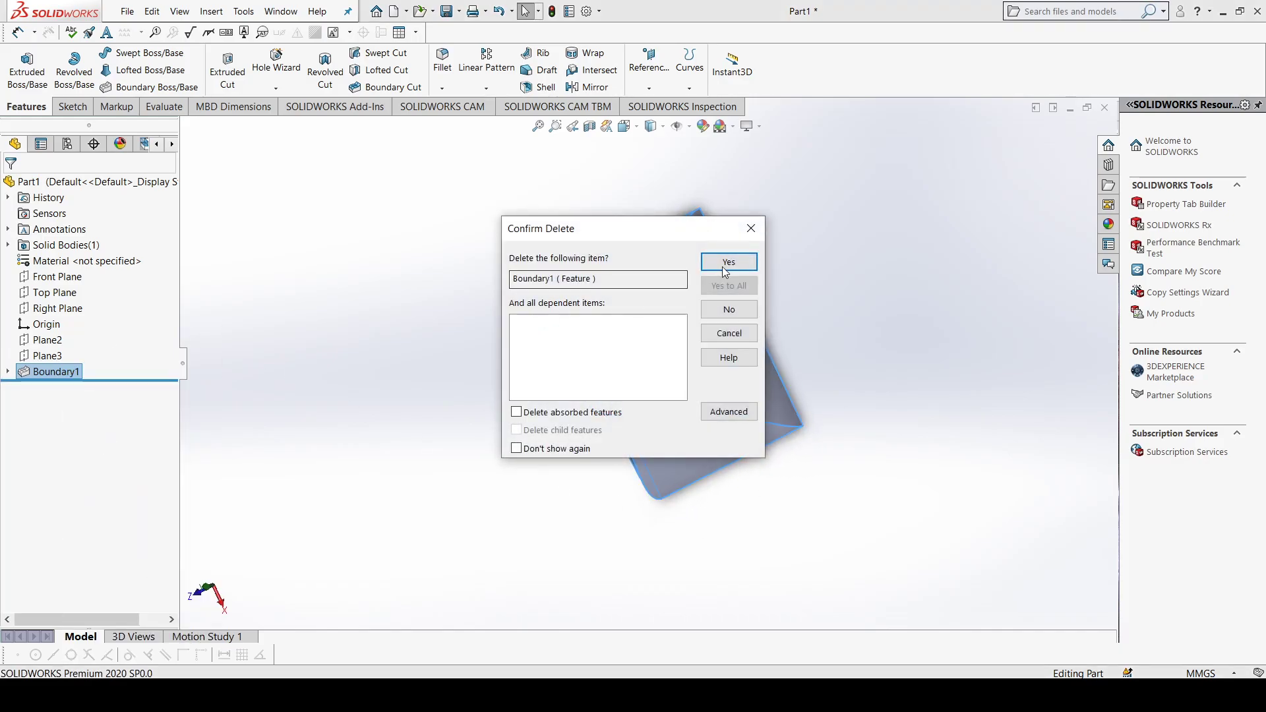
pyautogui.press('Return')
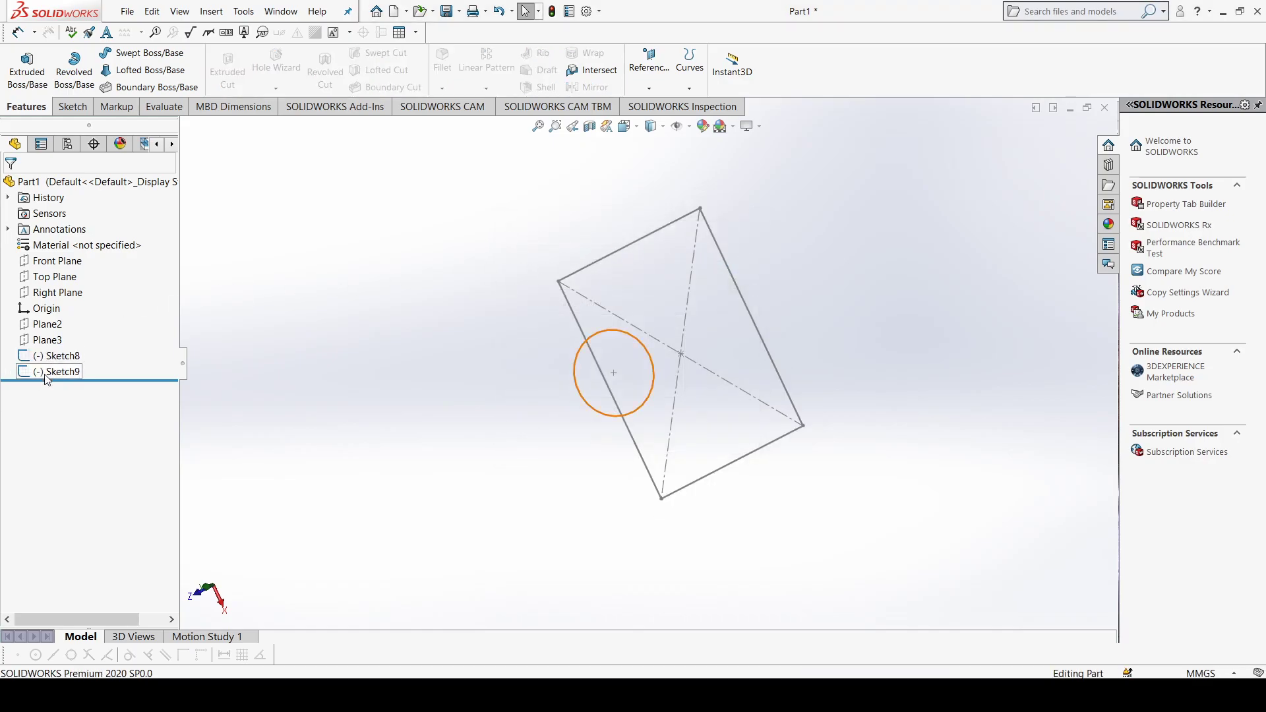
pyautogui.click(53, 371)
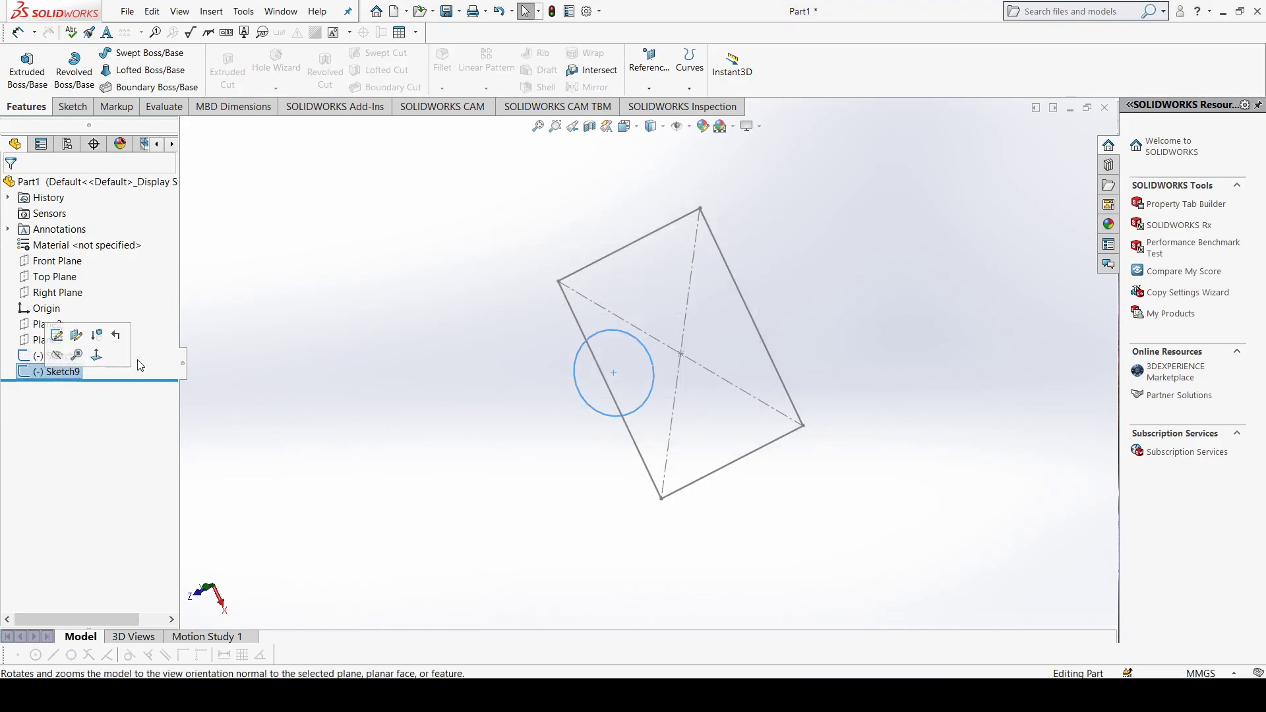
pyautogui.rightClick(69, 372)
pyautogui.click(119, 462)
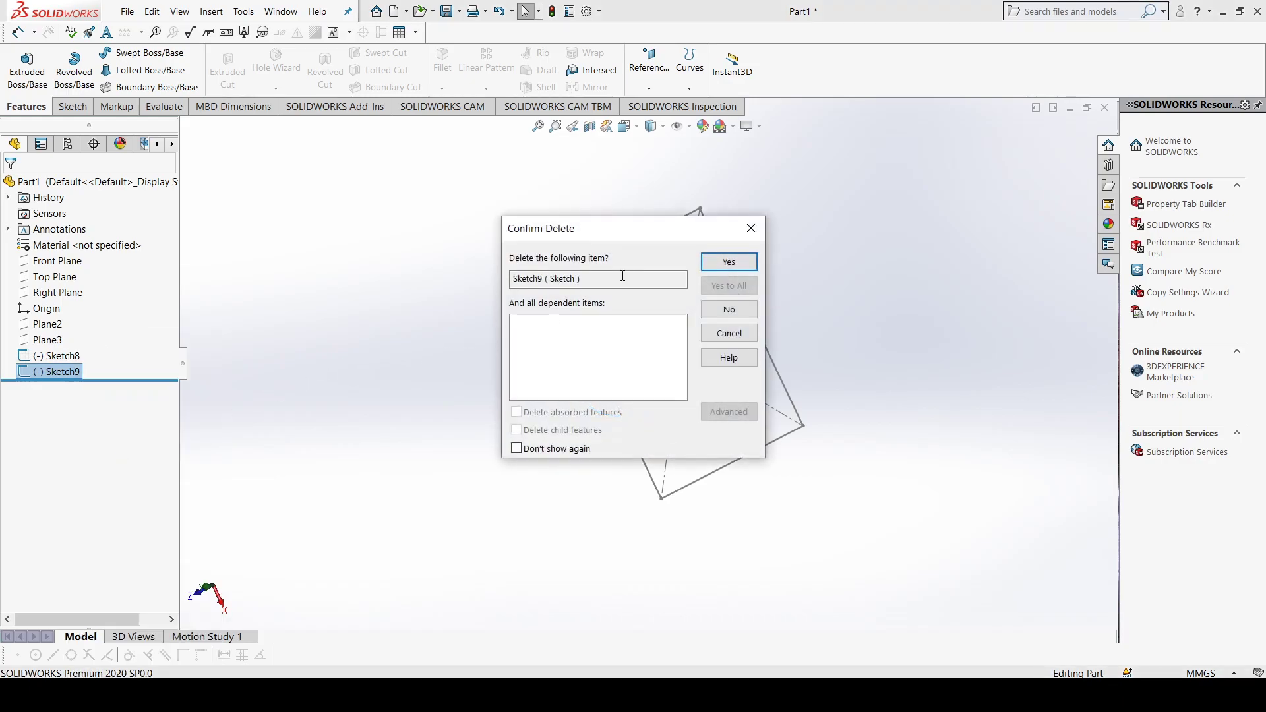
pyautogui.click(728, 262)
# Step: Delete the rectangle sketch, Sketch8, together with Plane2 and Plane3, leaving only the default planes and origin
pyautogui.click(76, 354)
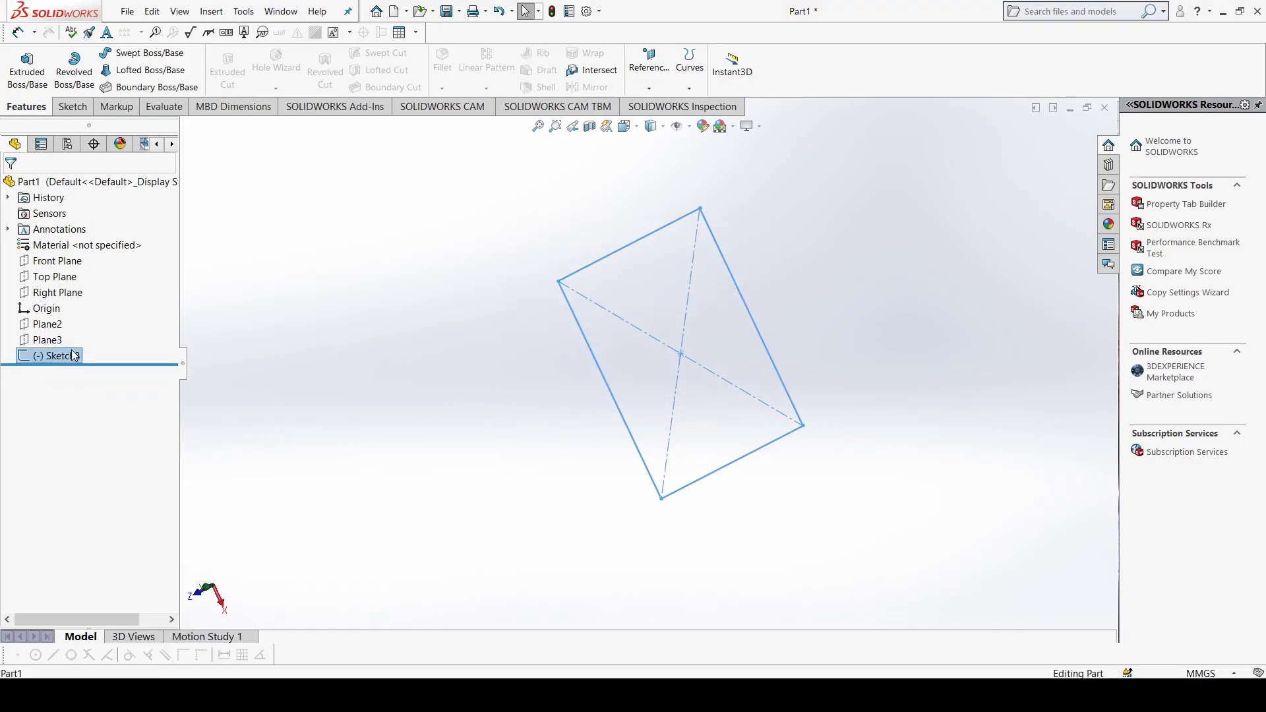
pyautogui.keyDown('shift'); pyautogui.click(46, 324); pyautogui.keyUp('shift')
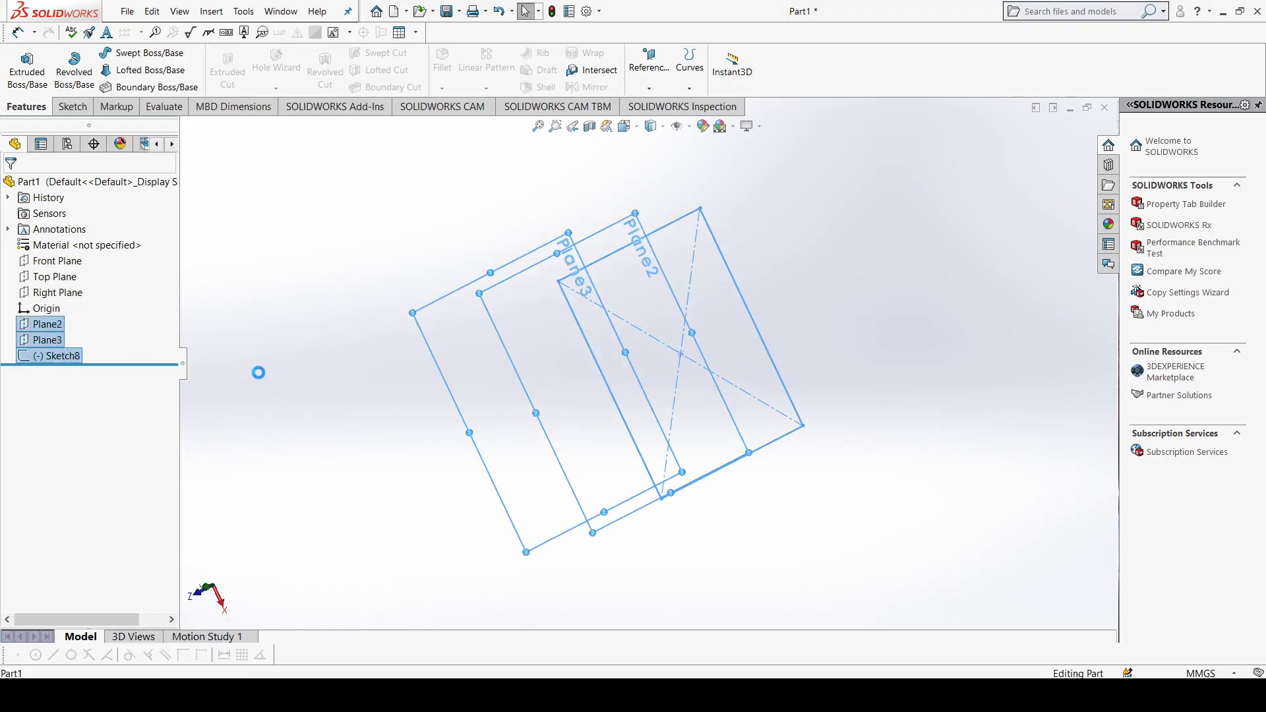
pyautogui.press('Delete')
pyautogui.click(729, 284)
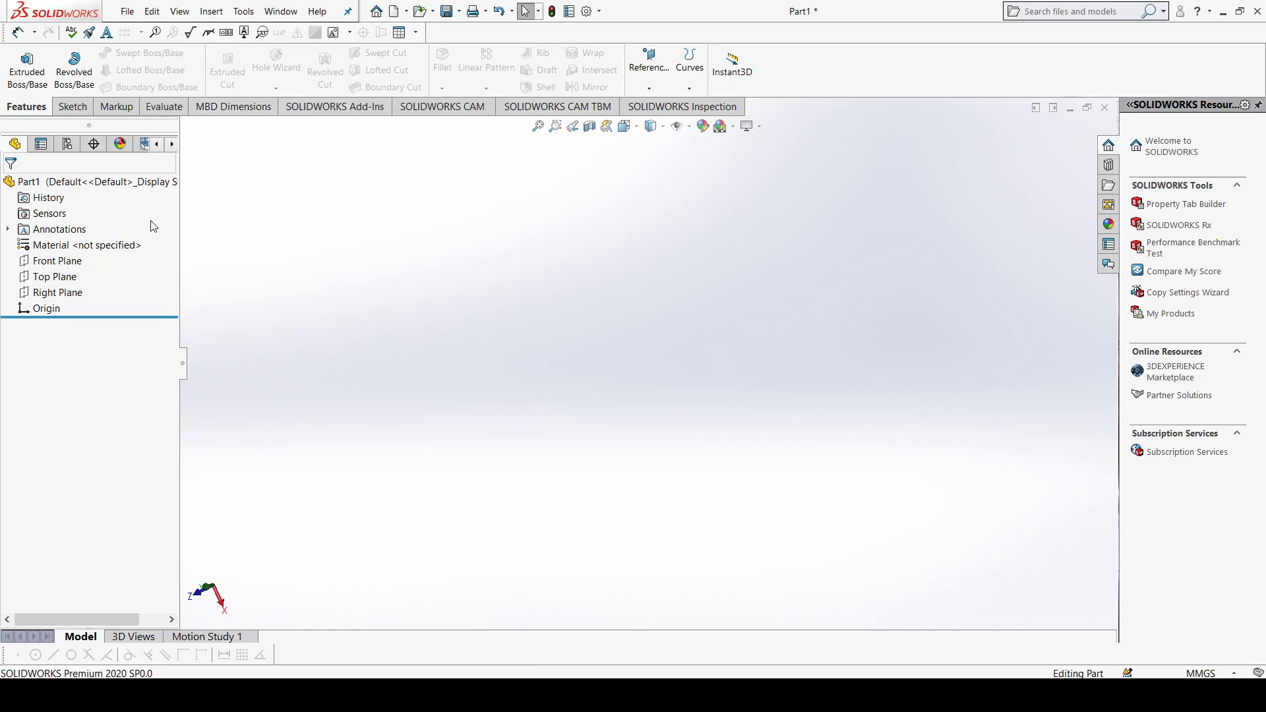
# Step: Sketch a center rectangle on the Top Plane, centred on the origin and wider than it is tall
pyautogui.click(56, 277)
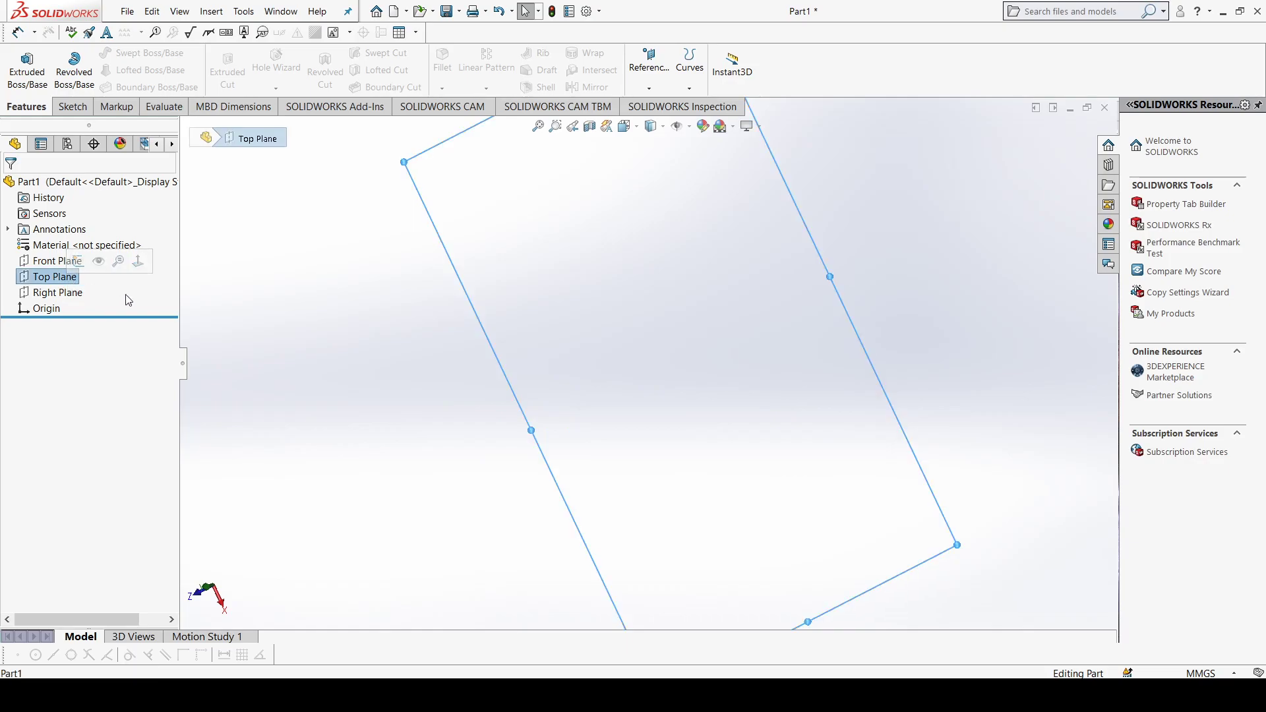
pyautogui.hotkey('ctrl', '8')
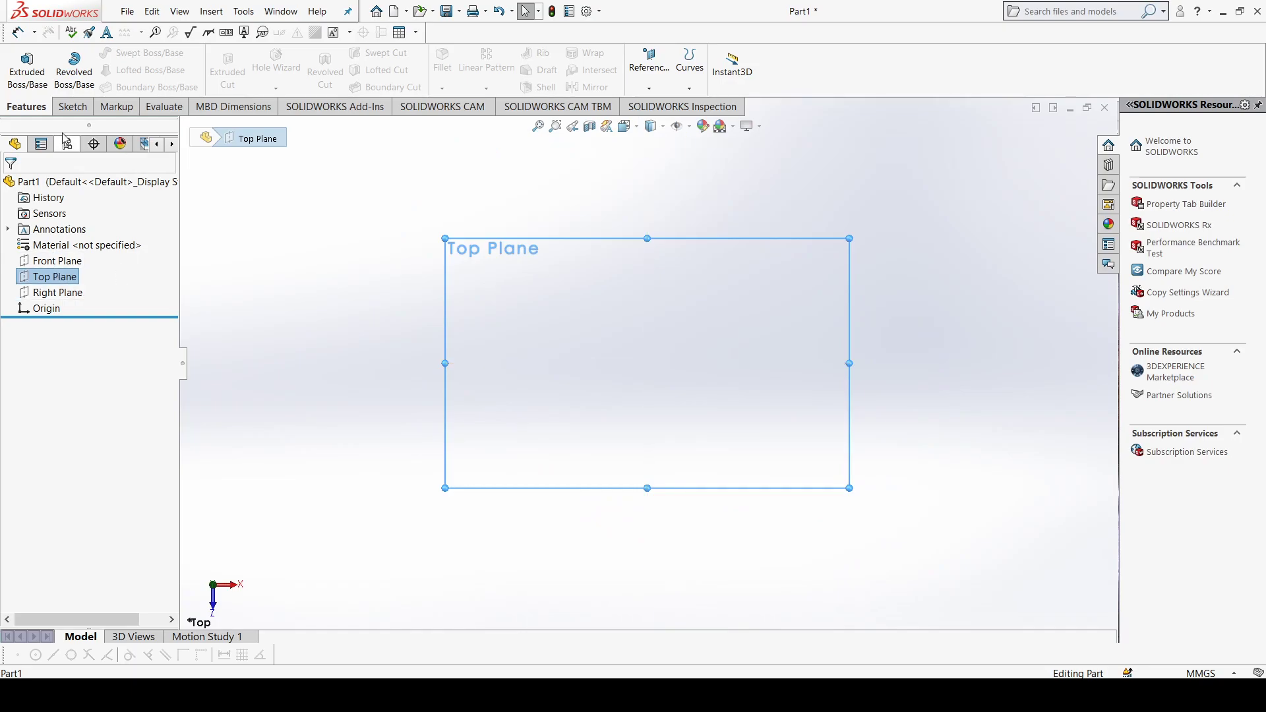
pyautogui.click(73, 106)
pyautogui.click(125, 71)
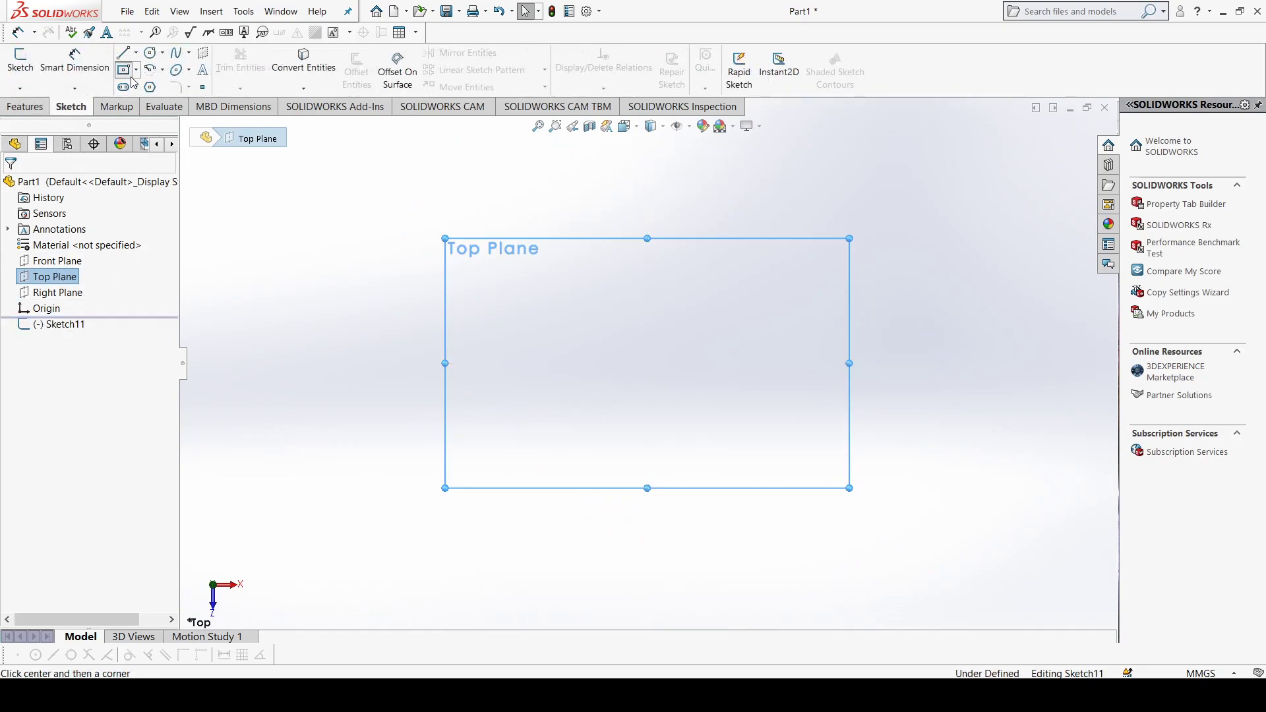
pyautogui.click(648, 363)
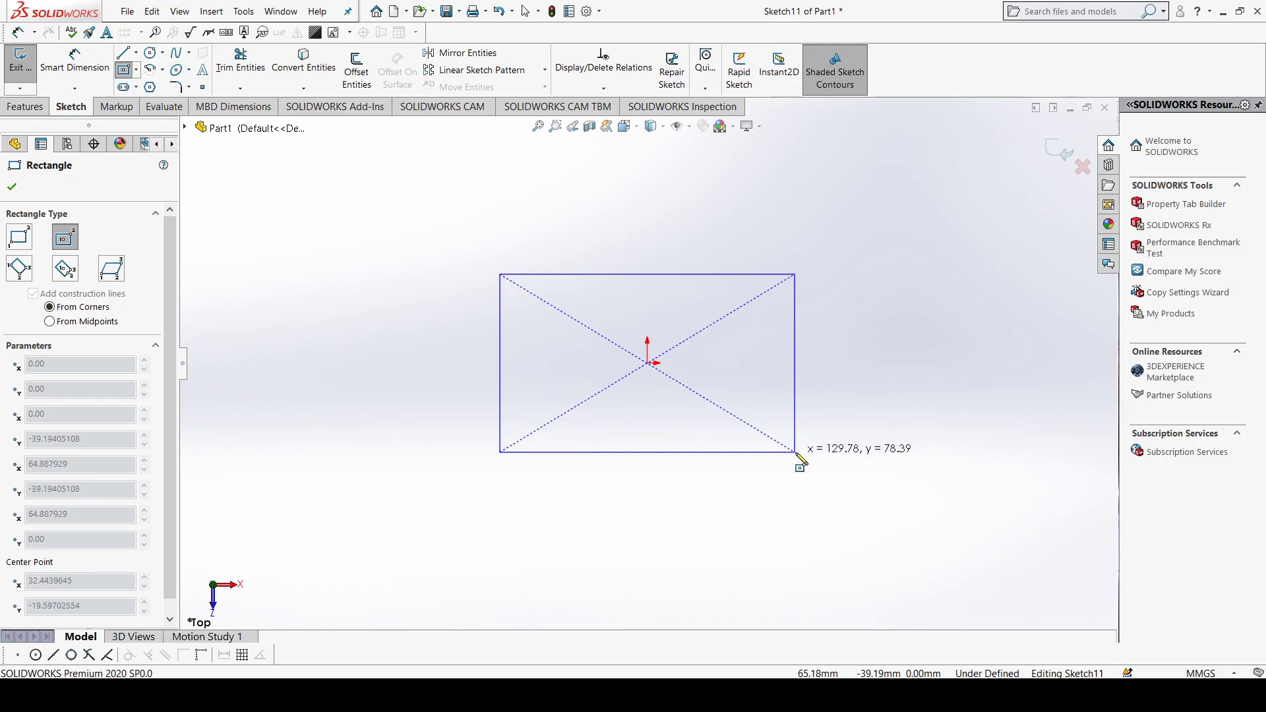
pyautogui.click(809, 464)
pyautogui.click(12, 187)
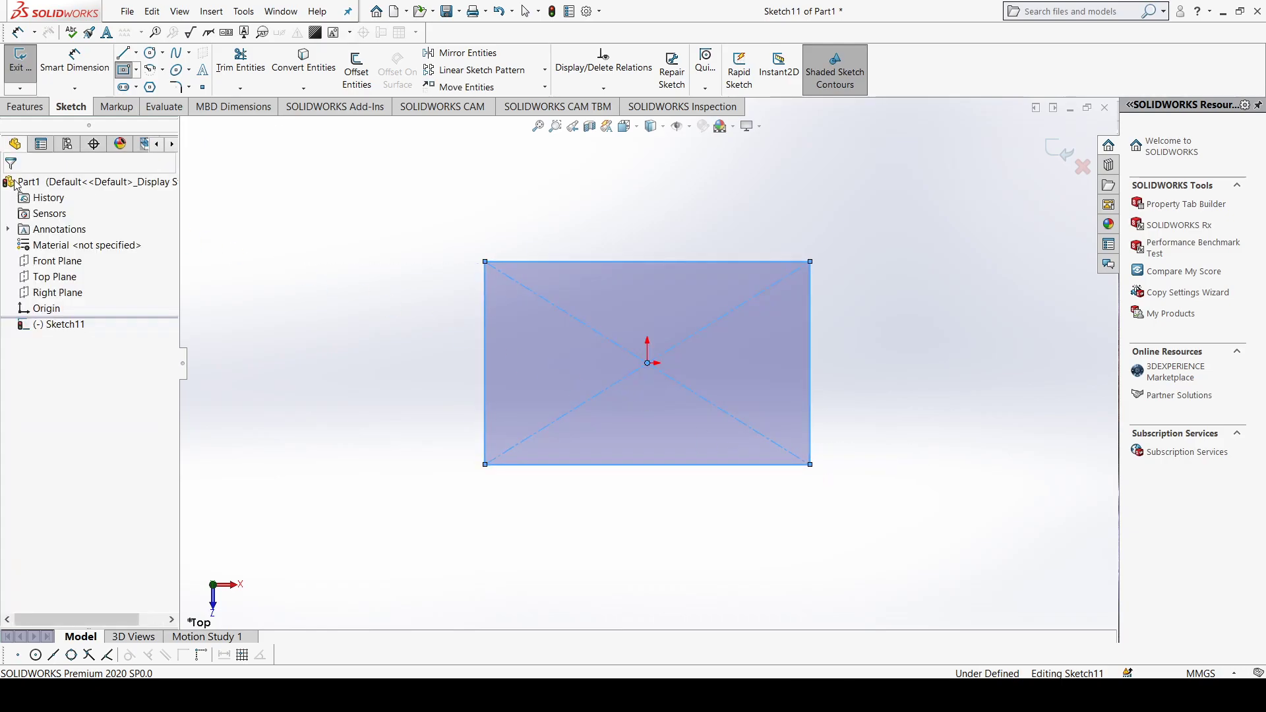
# Step: Extrude the rectangle as a boss with a Blind depth of 20 mm
pyautogui.click(26, 107)
pyautogui.click(27, 73)
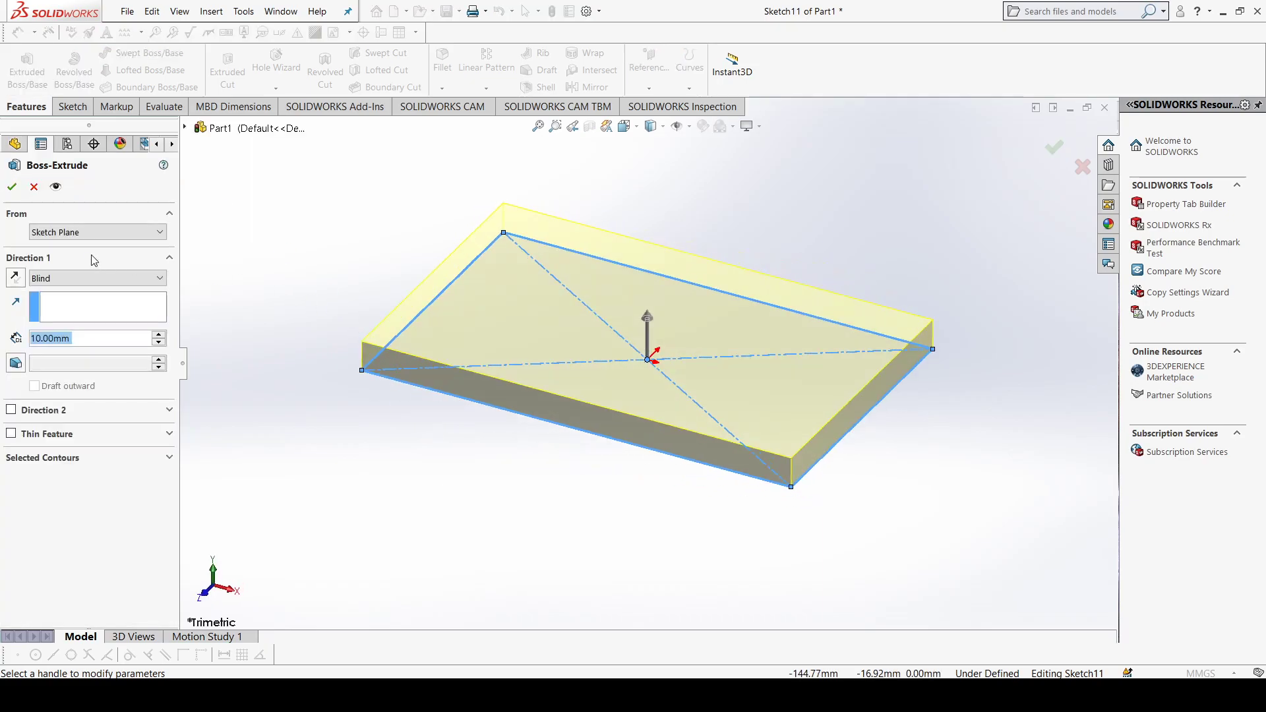
pyautogui.click(159, 334)
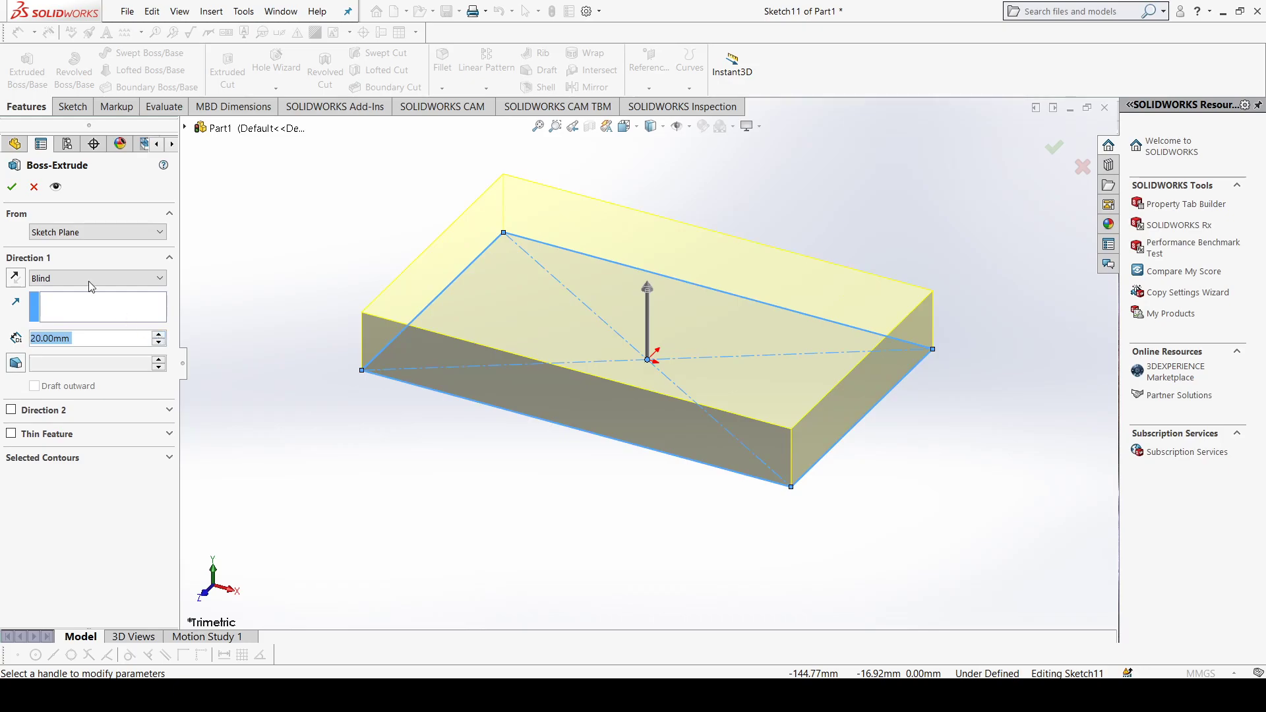
pyautogui.click(12, 186)
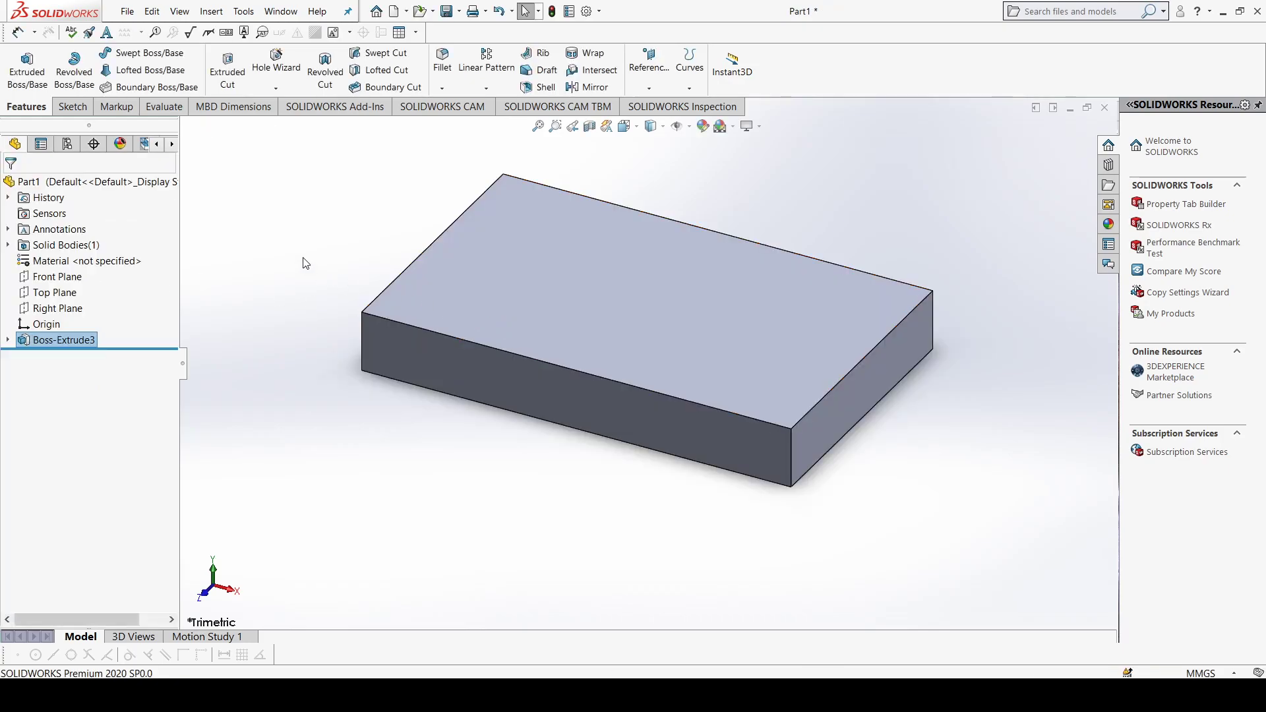
# Step: Start the Hole Wizard on the plate's top face, viewed straight on, and dismiss the missing callout file warning
pyautogui.moveTo(304, 264); pyautogui.dragTo(353, 353, button='middle')
pyautogui.click(572, 338)
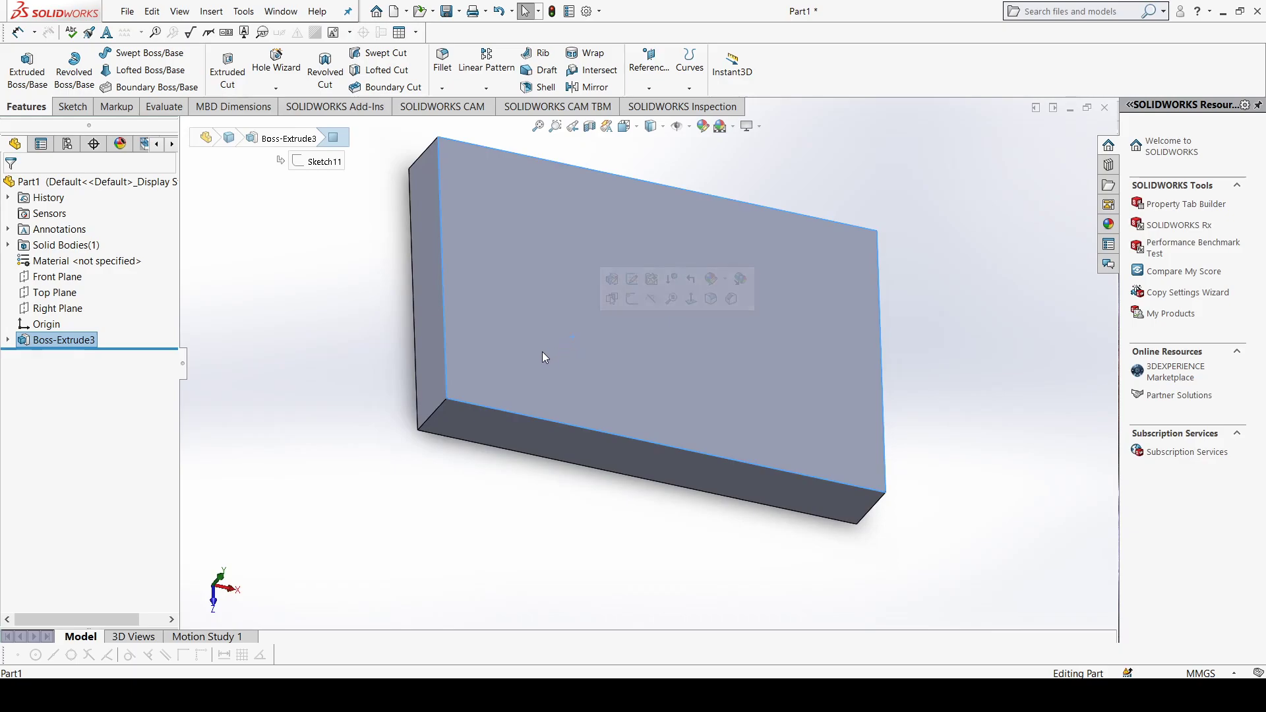
pyautogui.hotkey('ctrl', '8')
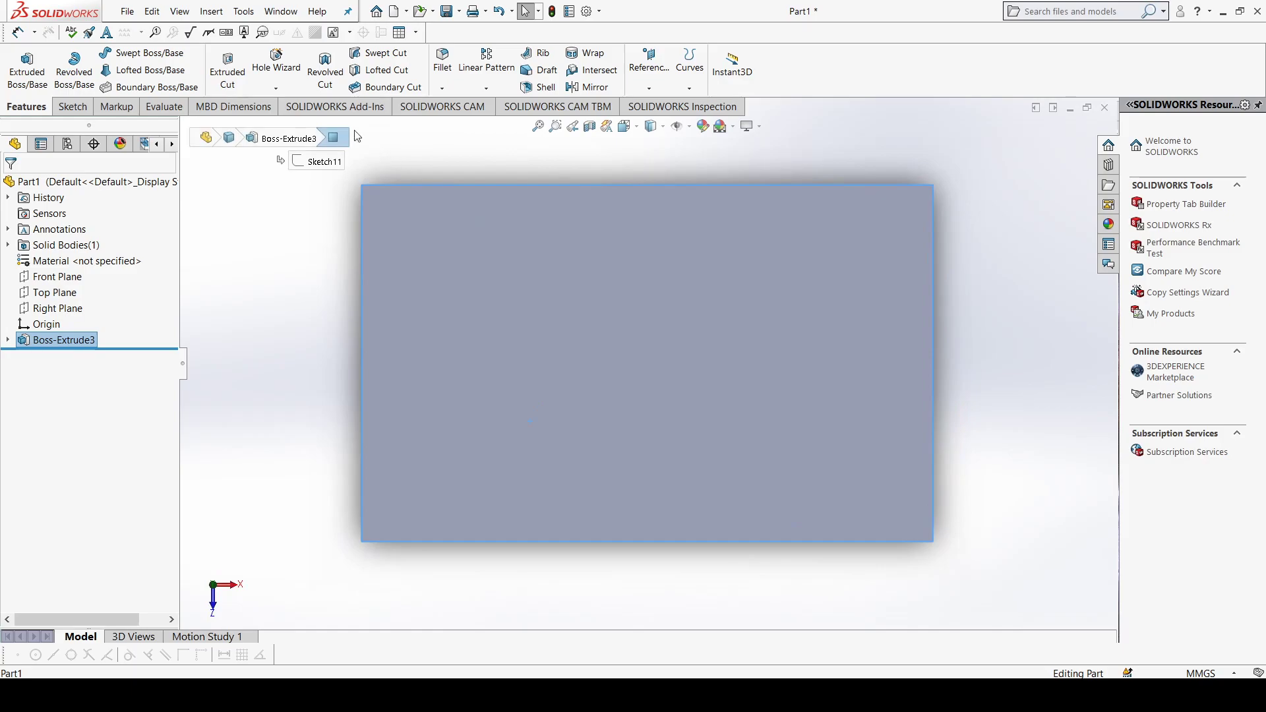
pyautogui.click(276, 69)
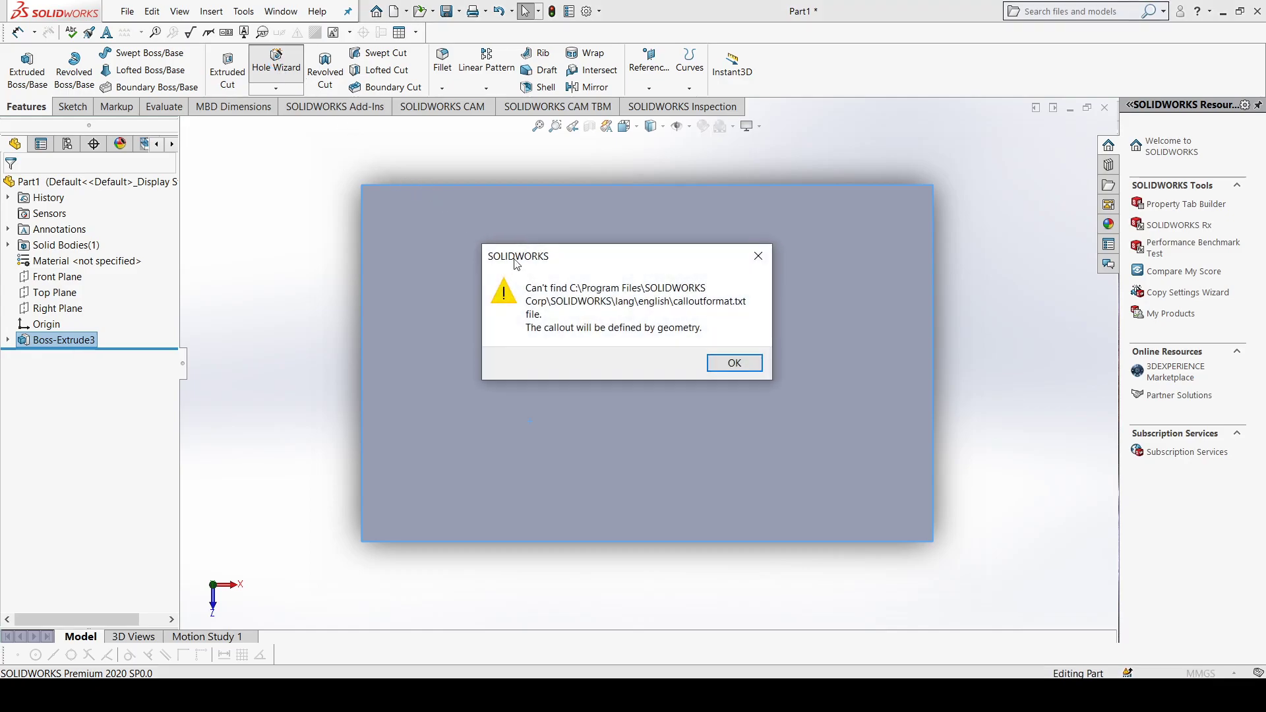
pyautogui.click(732, 363)
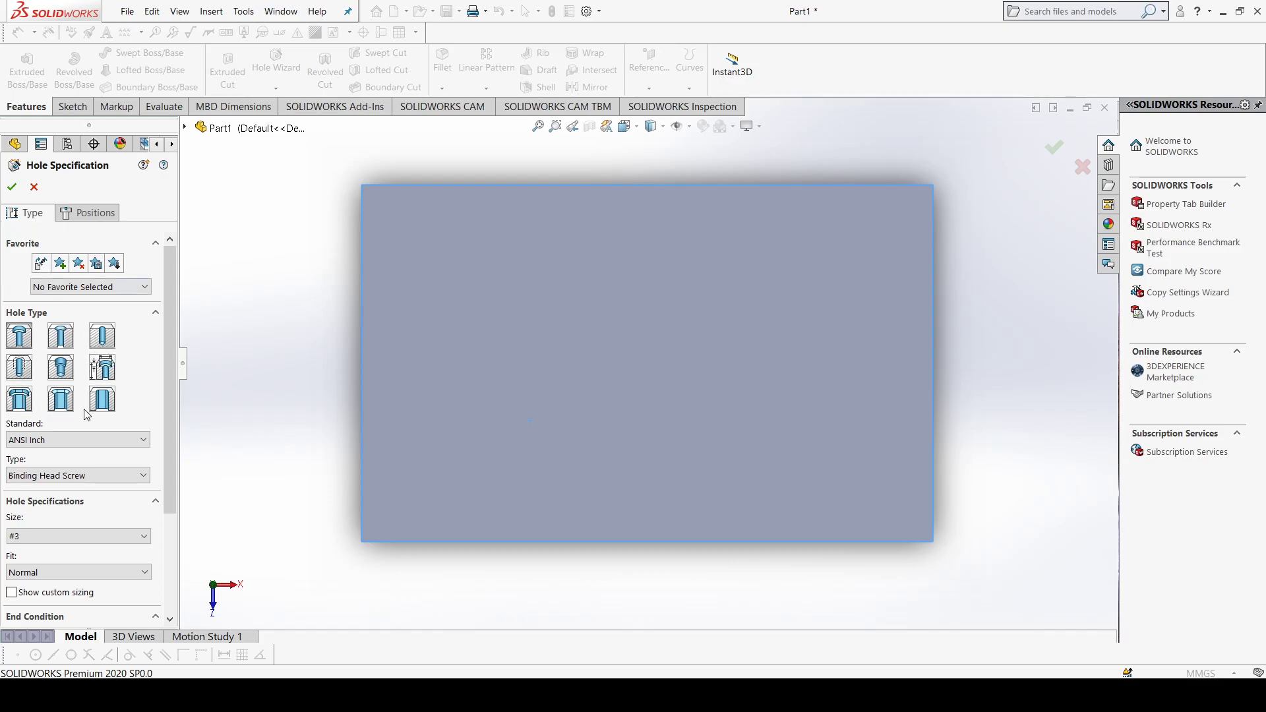
# Step: Review the available standards and screw types for the counterbore hole, keeping ANSI Inch and Binding Head Screw
pyautogui.scroll(-3, 82, 412)
pyautogui.click(77, 333)
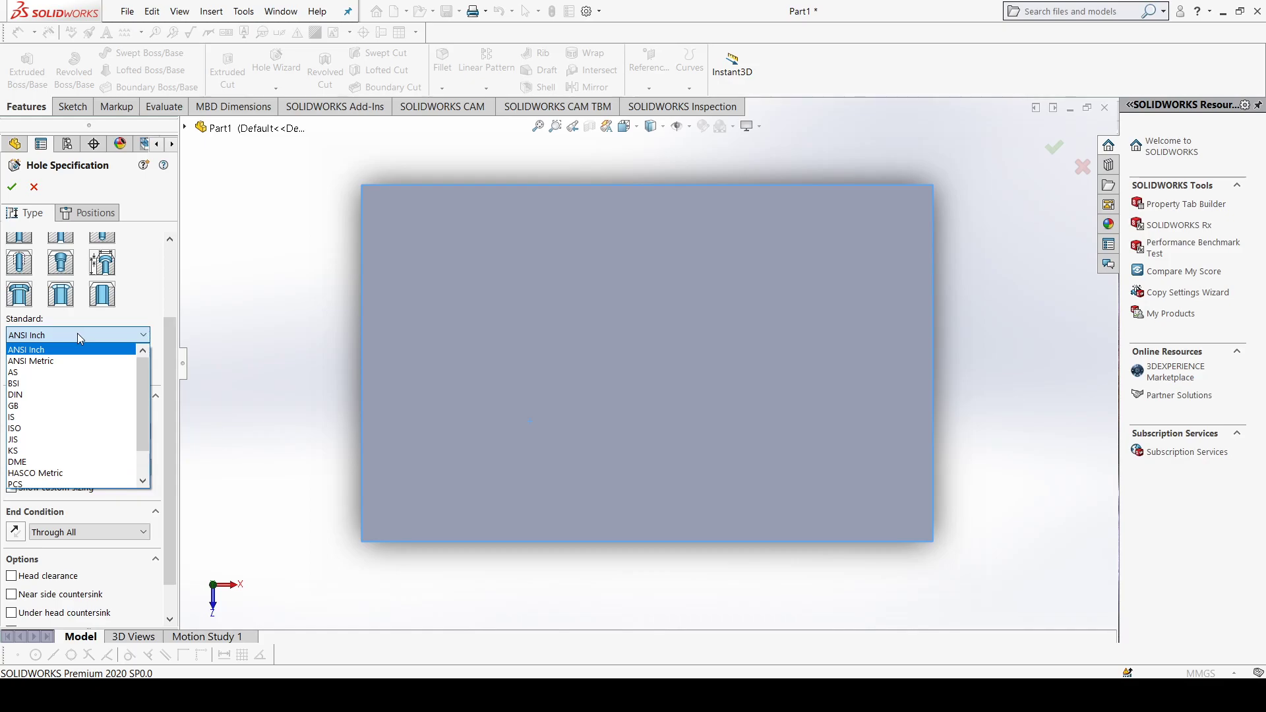
pyautogui.click(125, 348)
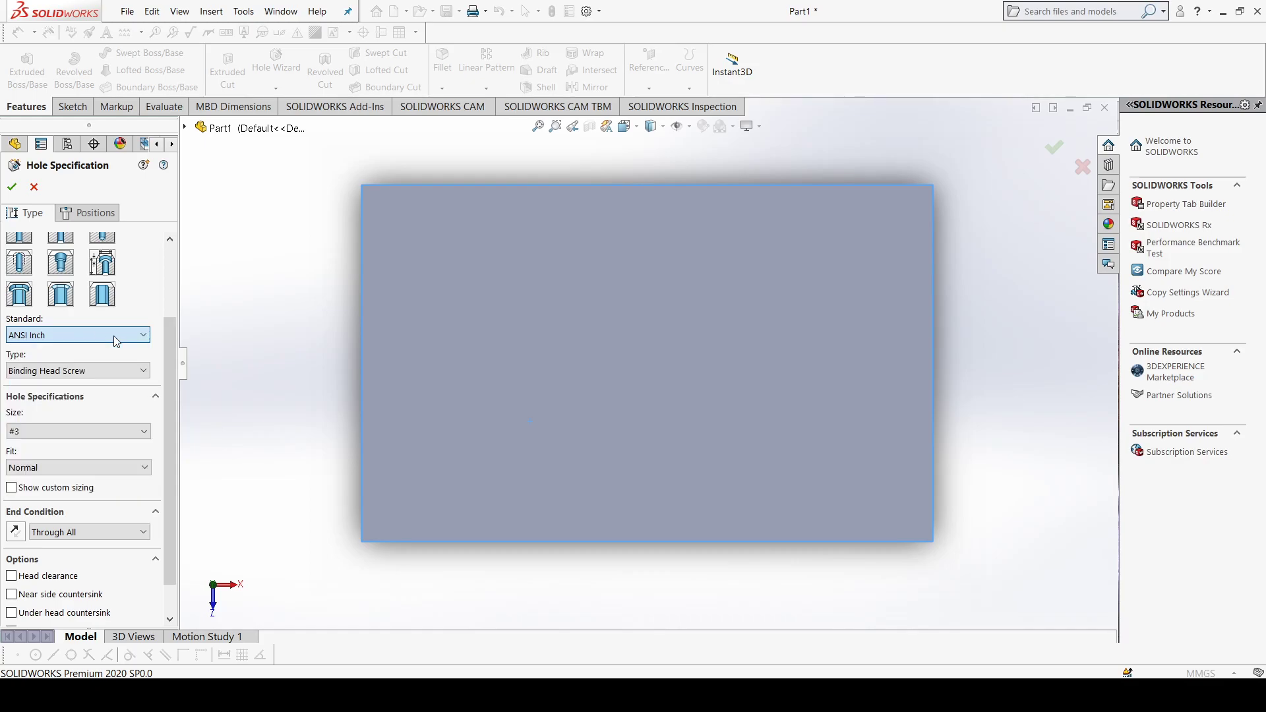
pyautogui.click(102, 374)
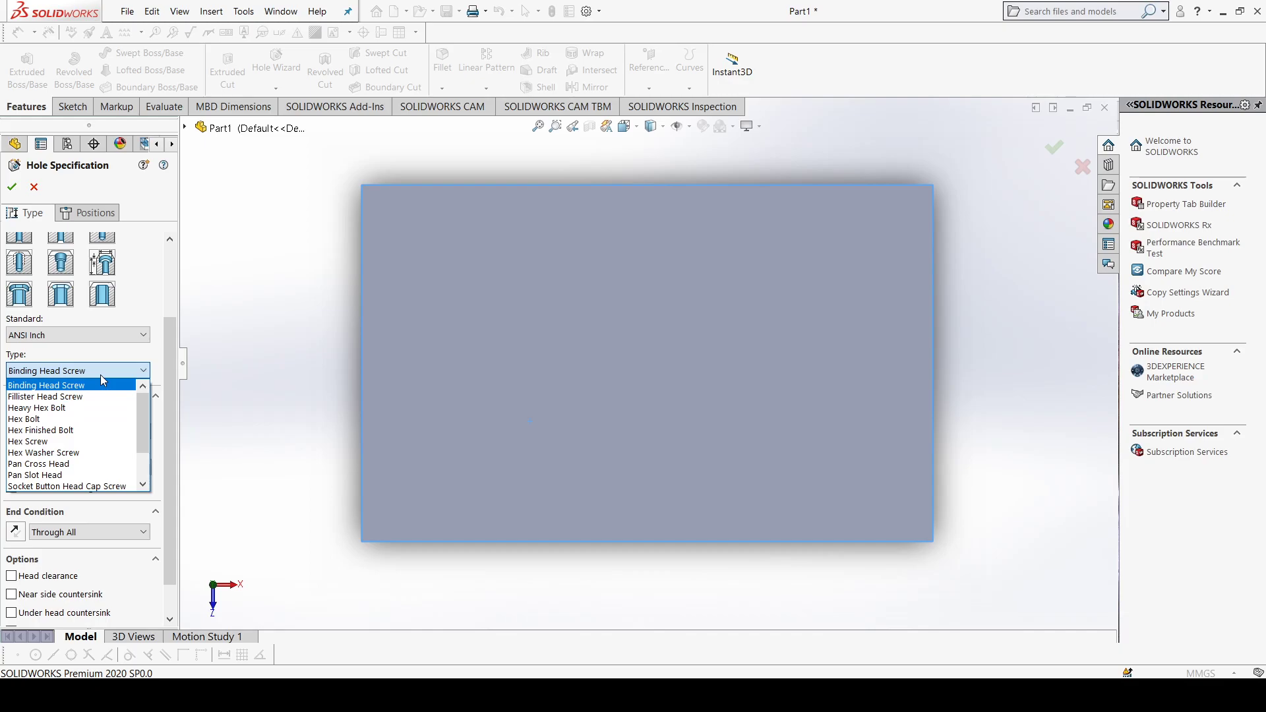
pyautogui.click(101, 375)
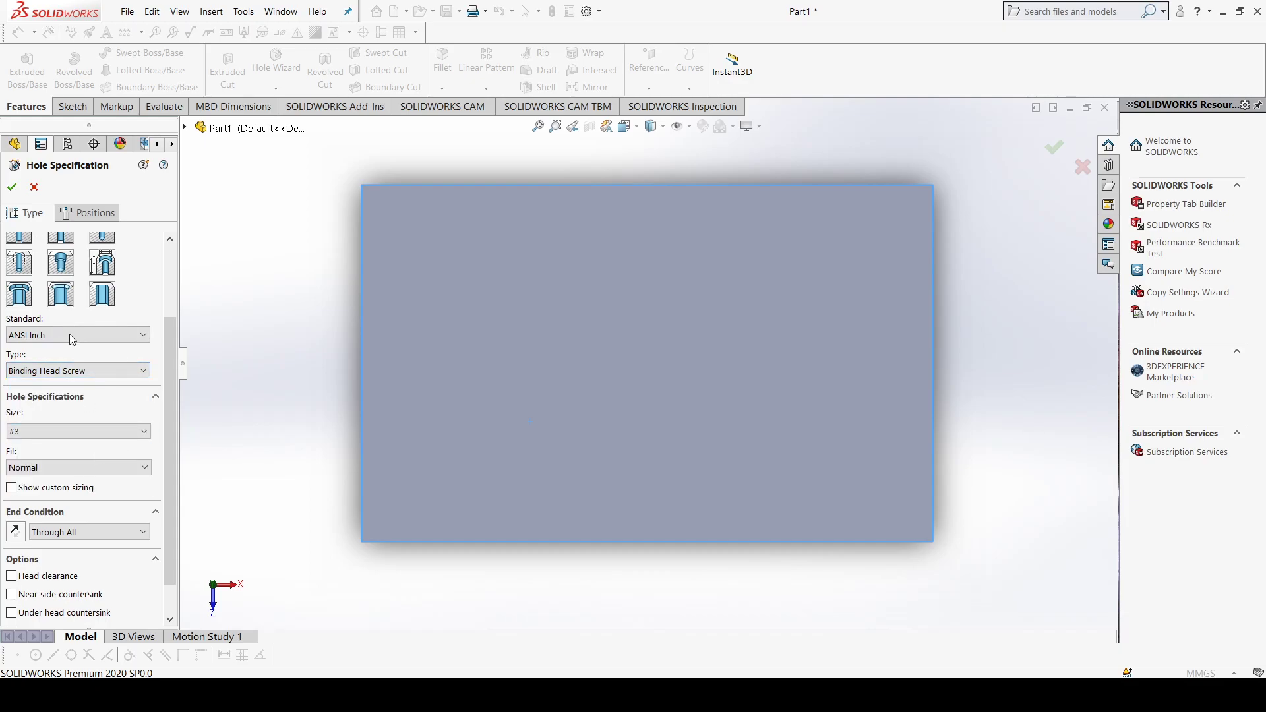
pyautogui.moveTo(169, 348); pyautogui.dragTo(169, 275)
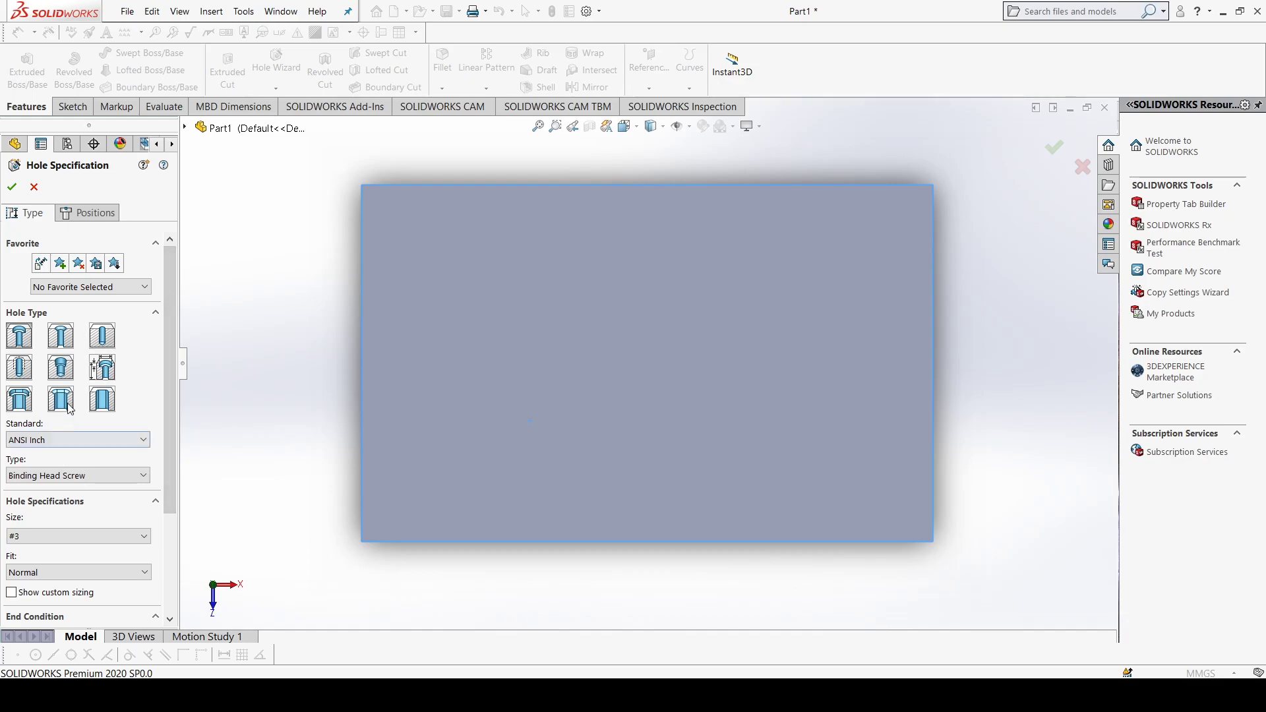
# Step: Place six #3 counterbore holes freely on the plate's top face, three in an upper row and three below, and accept
pyautogui.click(80, 219)
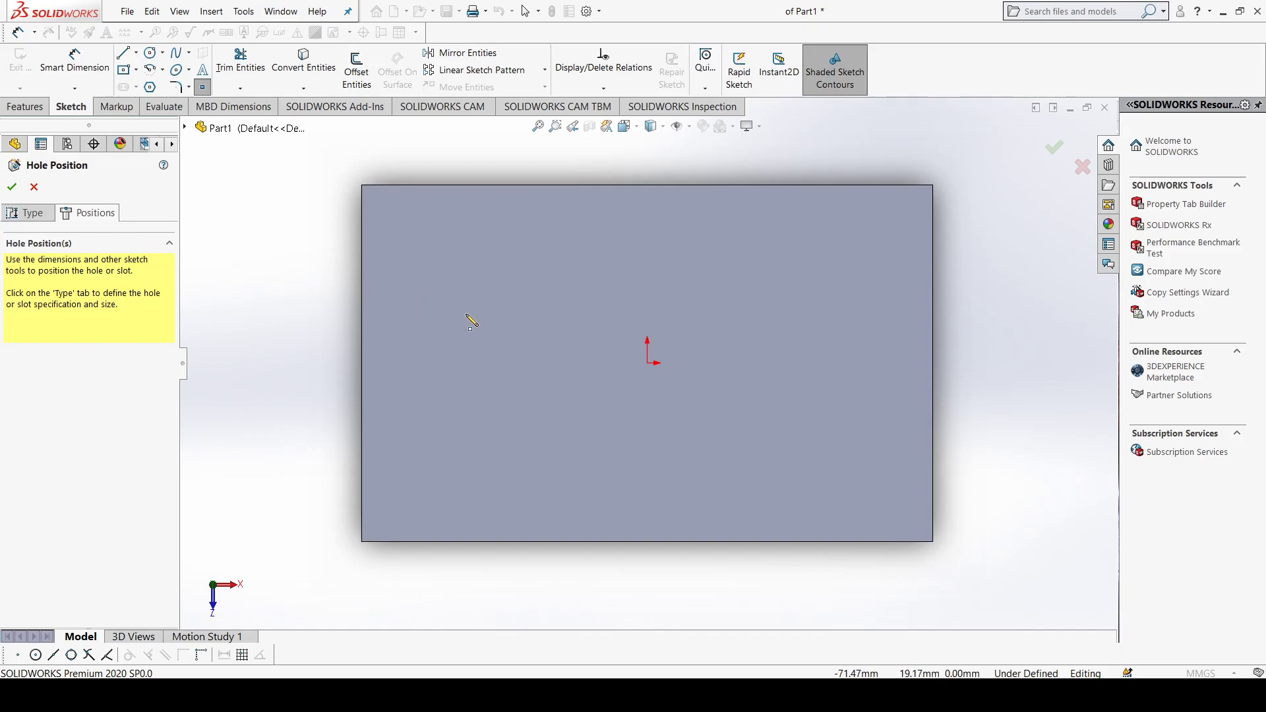
pyautogui.click(589, 277)
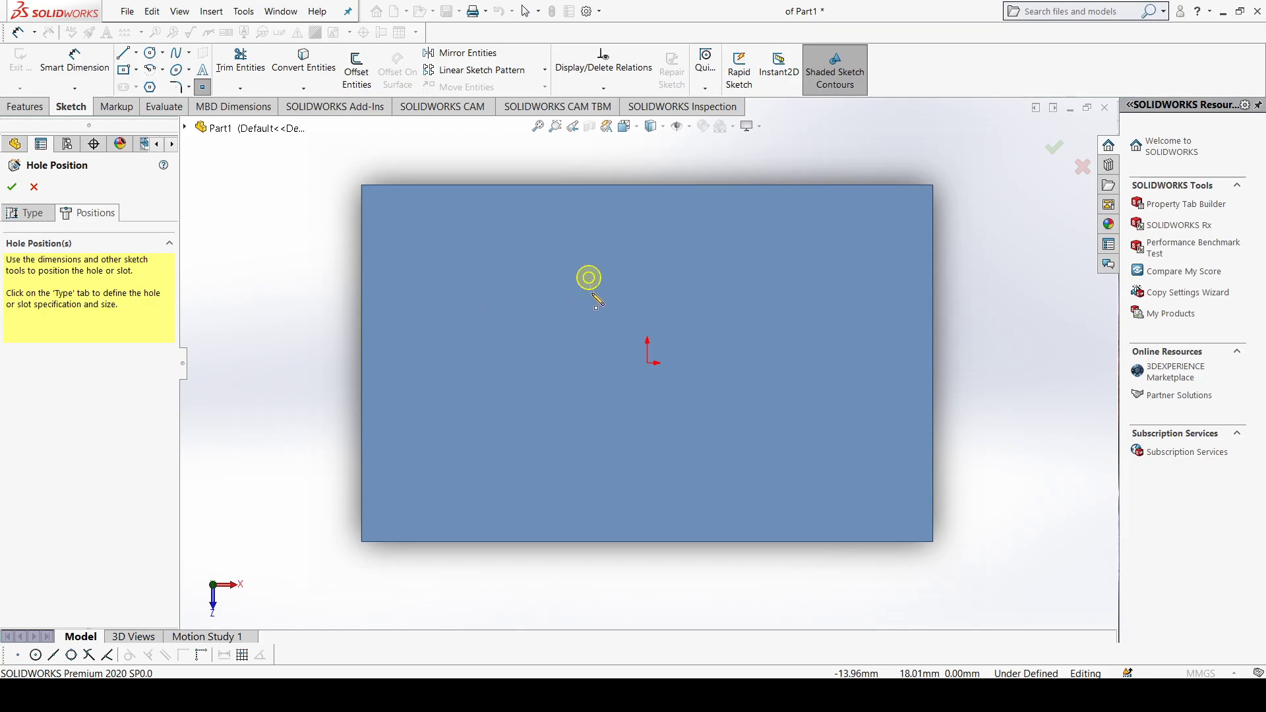
pyautogui.click(489, 358)
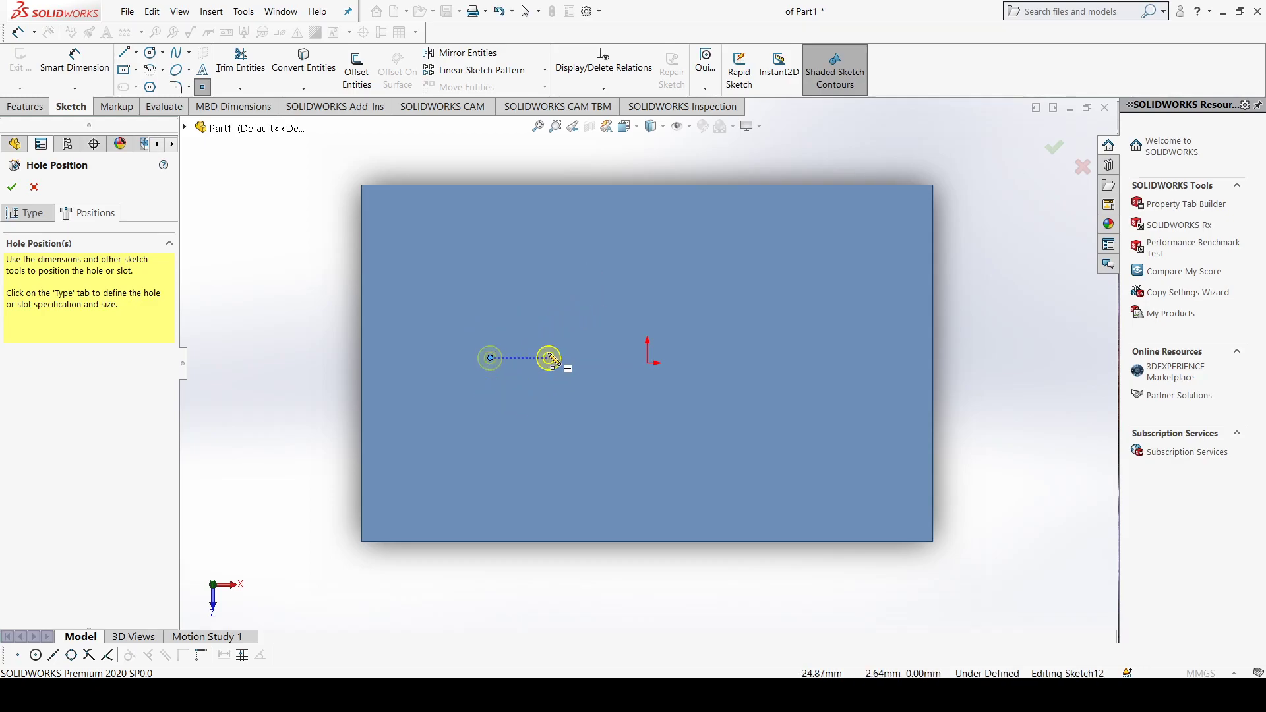
pyautogui.click(556, 358)
pyautogui.click(557, 269)
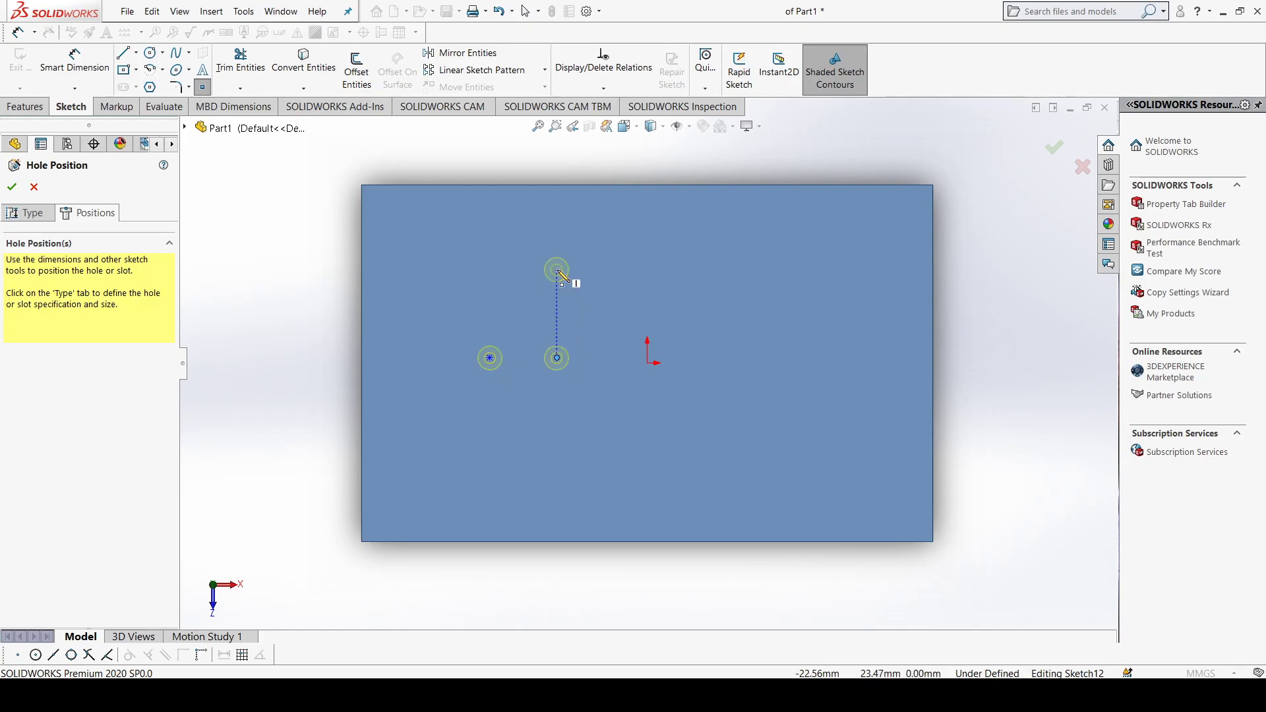
pyautogui.click(647, 269)
pyautogui.click(723, 270)
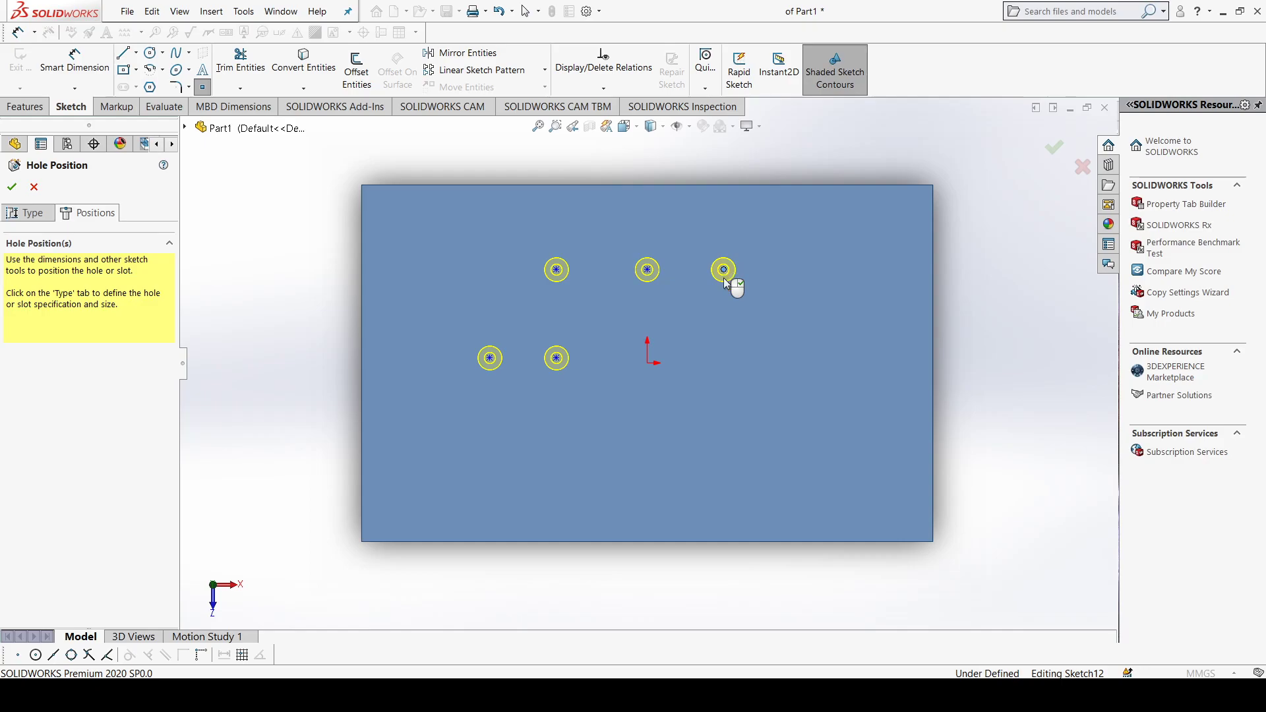
pyautogui.click(723, 353)
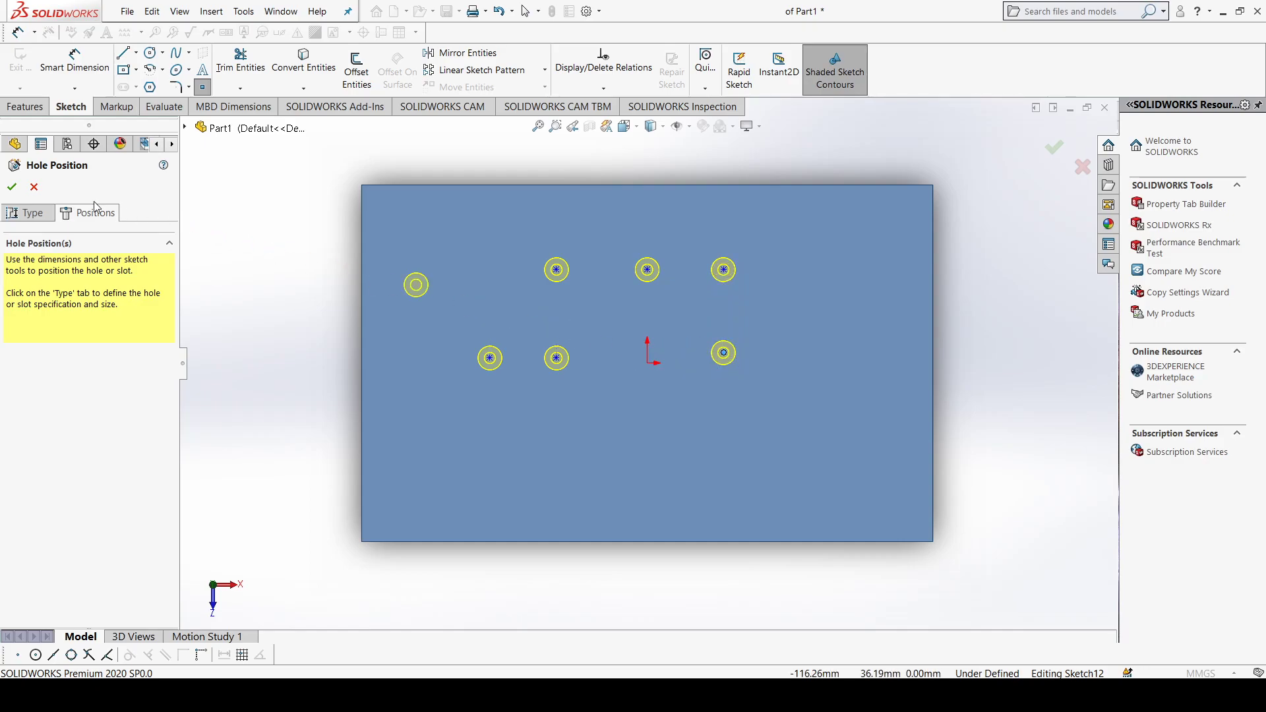
pyautogui.click(11, 186)
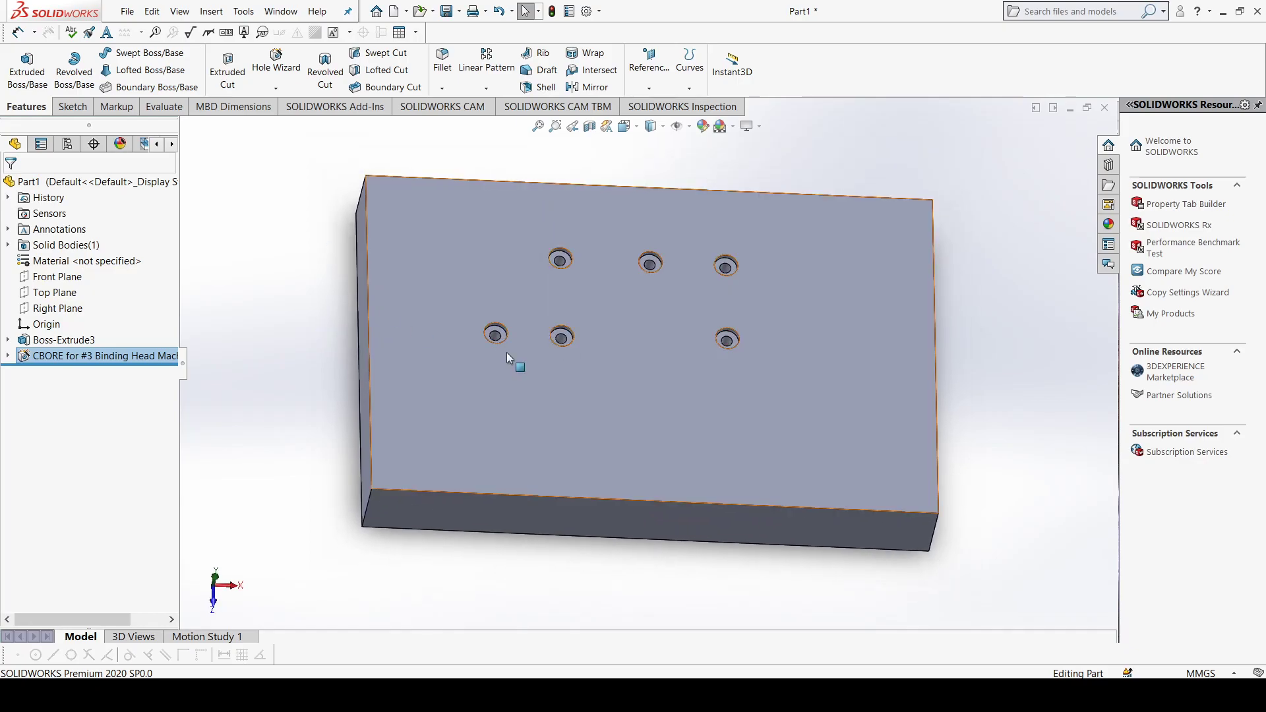
# Step: Inspect the six counterbored holes in the plate from several angles and zoom levels
pyautogui.moveTo(506, 353); pyautogui.dragTo(477, 270, button='middle')
pyautogui.scroll(-2, 511, 324)
pyautogui.scroll(1, 594, 325)
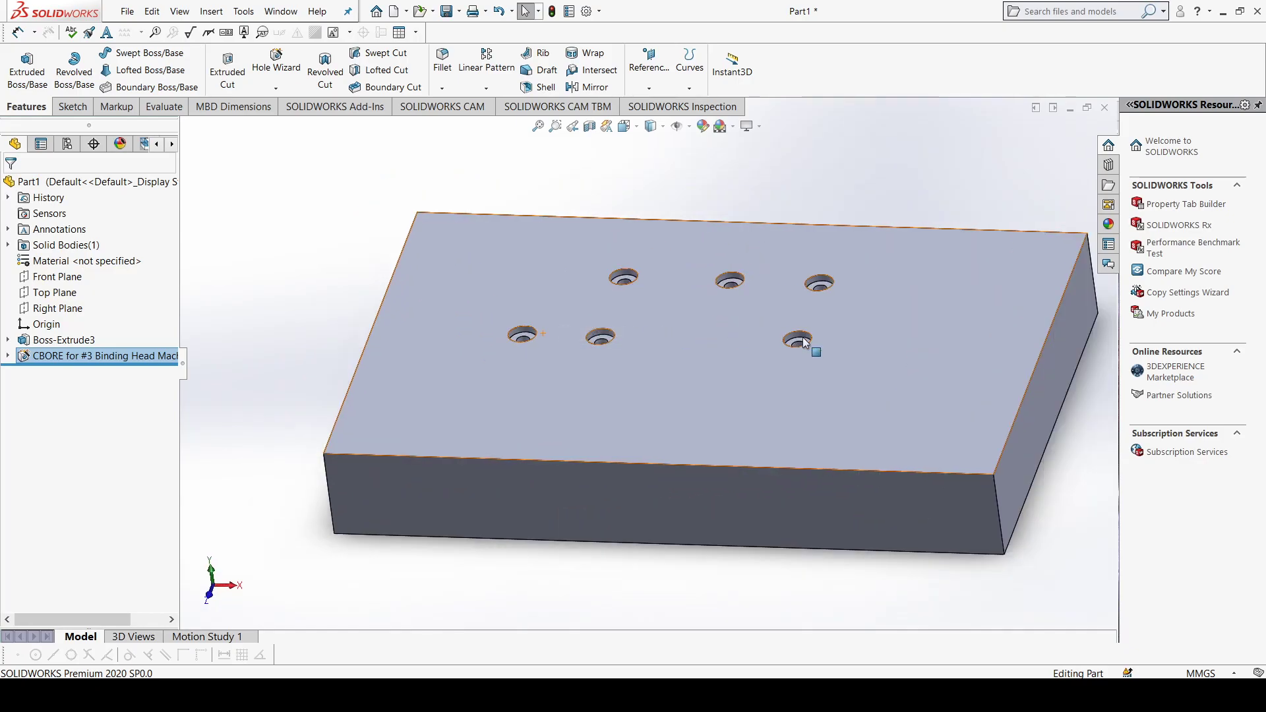
pyautogui.moveTo(600, 328); pyautogui.dragTo(686, 317, button='middle')
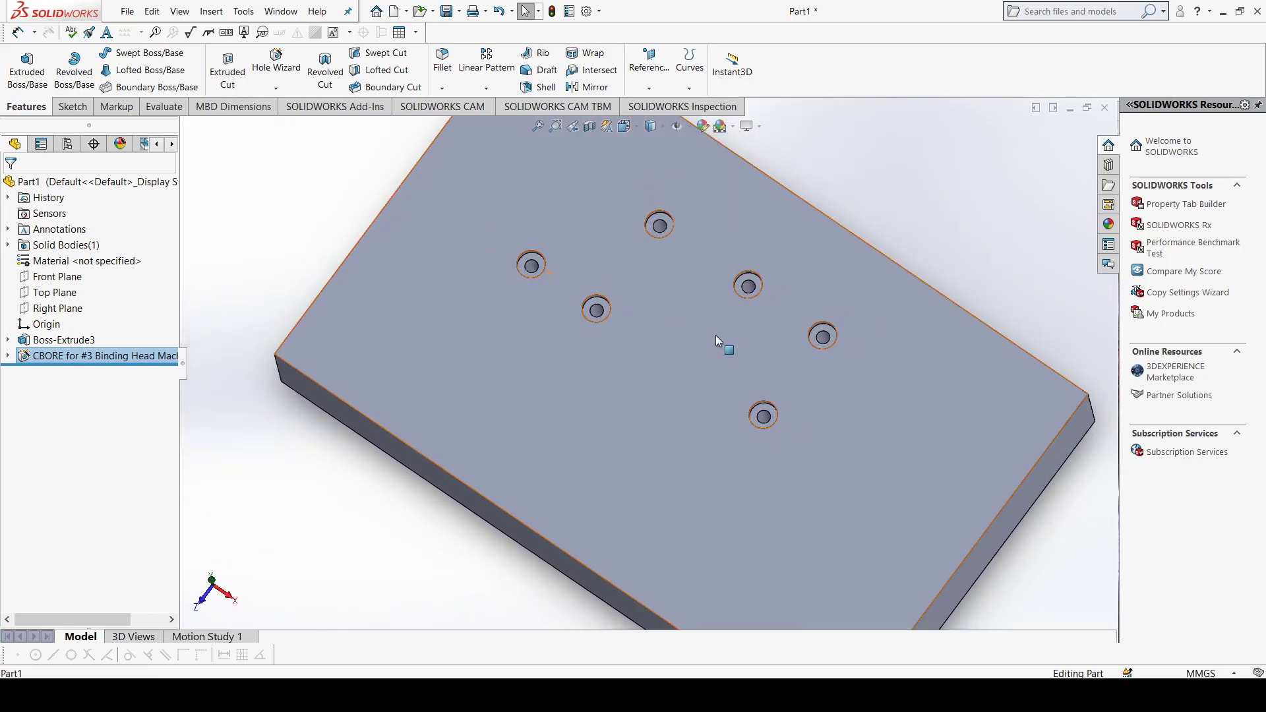
pyautogui.scroll(1, 715, 335)
pyautogui.moveTo(660, 340)
pyautogui.mouseDown(button='middle')
pyautogui.moveTo(600, 333)
pyautogui.moveTo(670, 347)
pyautogui.mouseUp(button='middle')
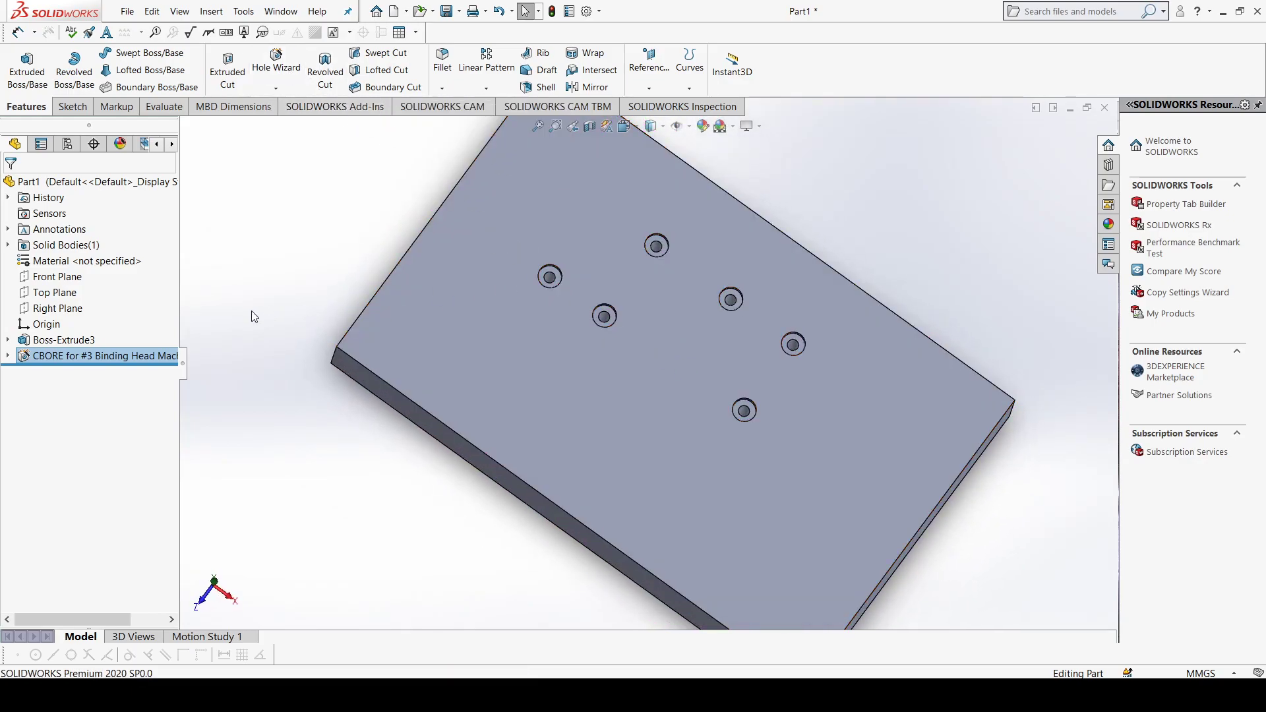
# Step: Delete the #3 Binding Head counterbore hole feature from the plate
pyautogui.rightClick(125, 357)
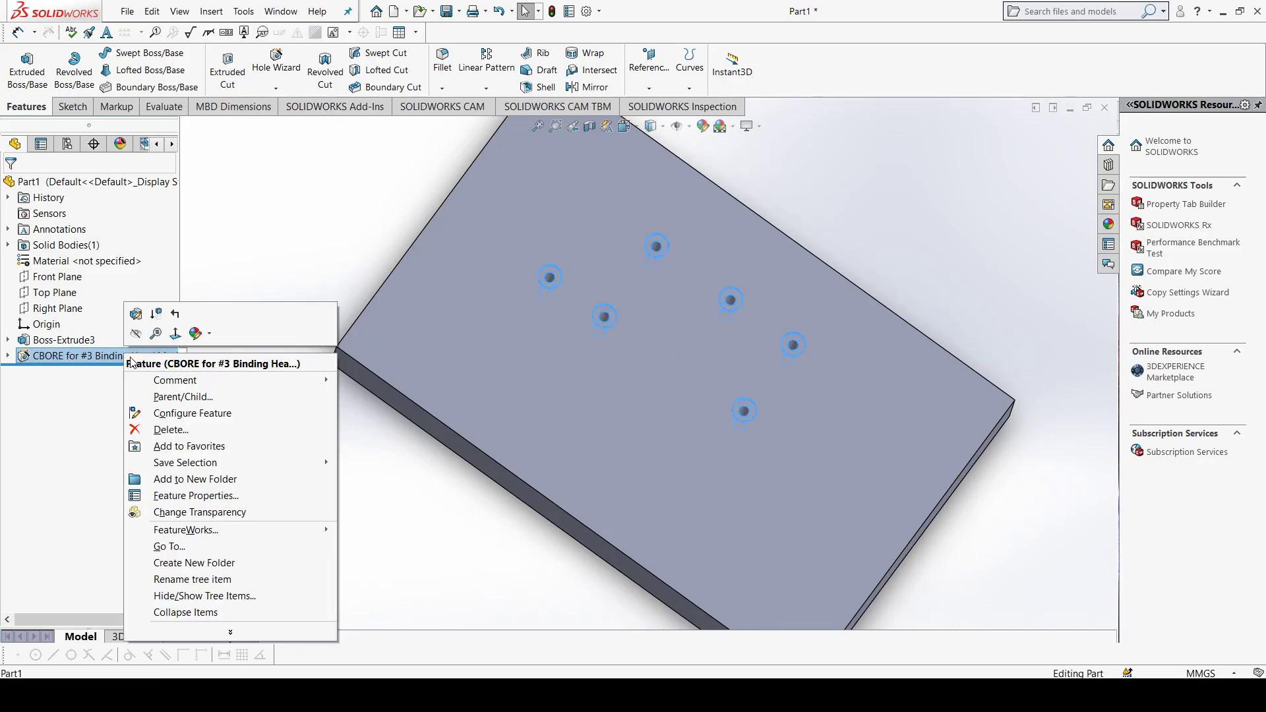
pyautogui.click(191, 430)
pyautogui.click(728, 263)
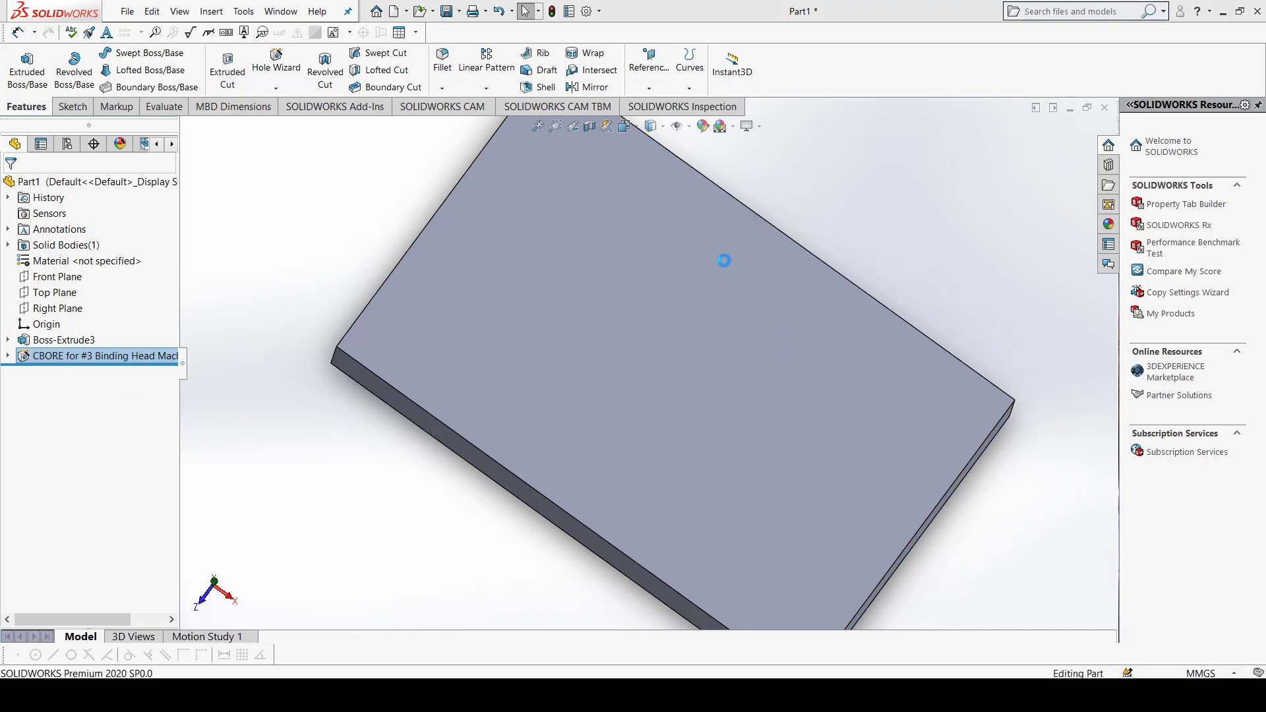
# Step: Delete the plate's boss extrusion and its leftover rectangle sketch to empty the part
pyautogui.rightClick(89, 340)
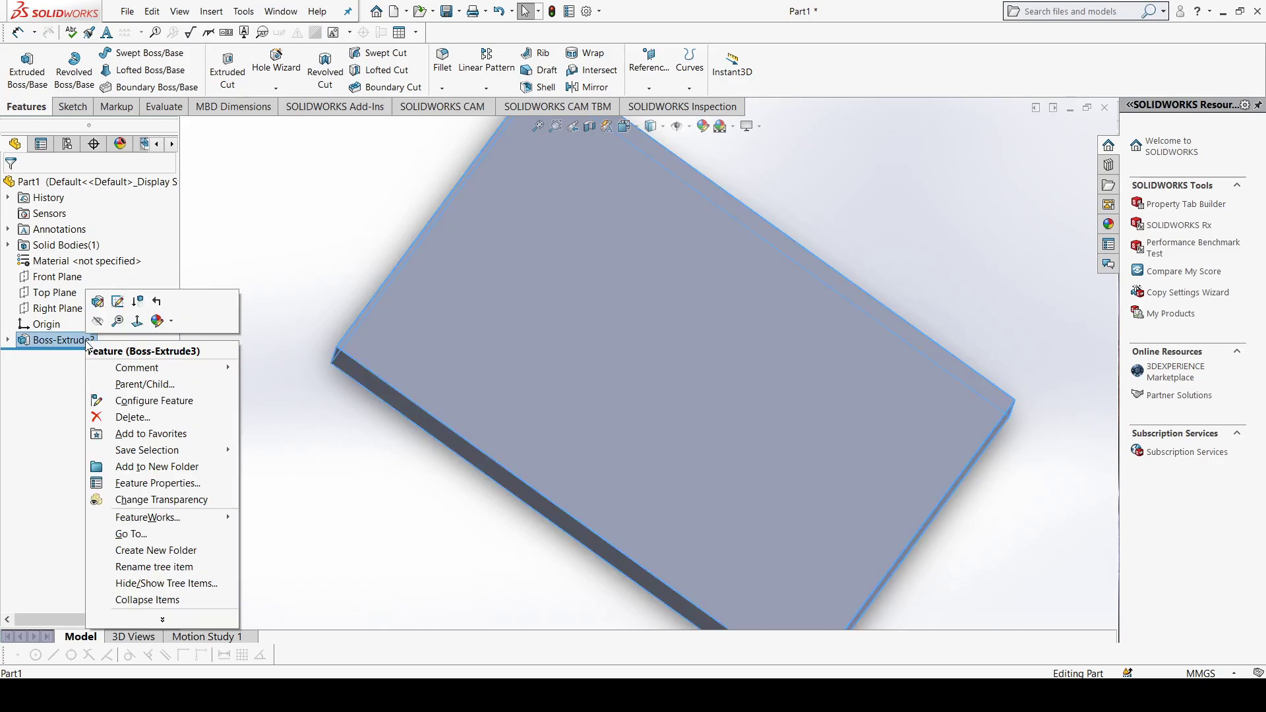
pyautogui.click(122, 415)
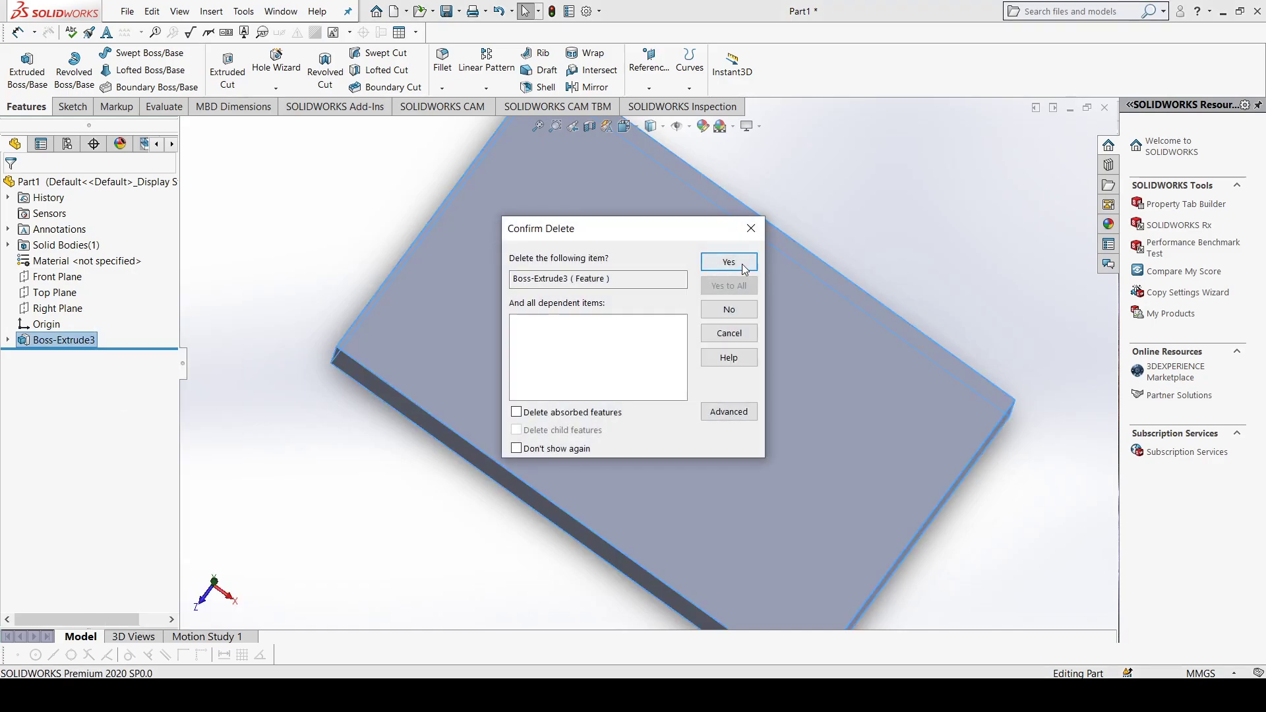
pyautogui.click(729, 262)
pyautogui.click(57, 322)
pyautogui.press('Delete')
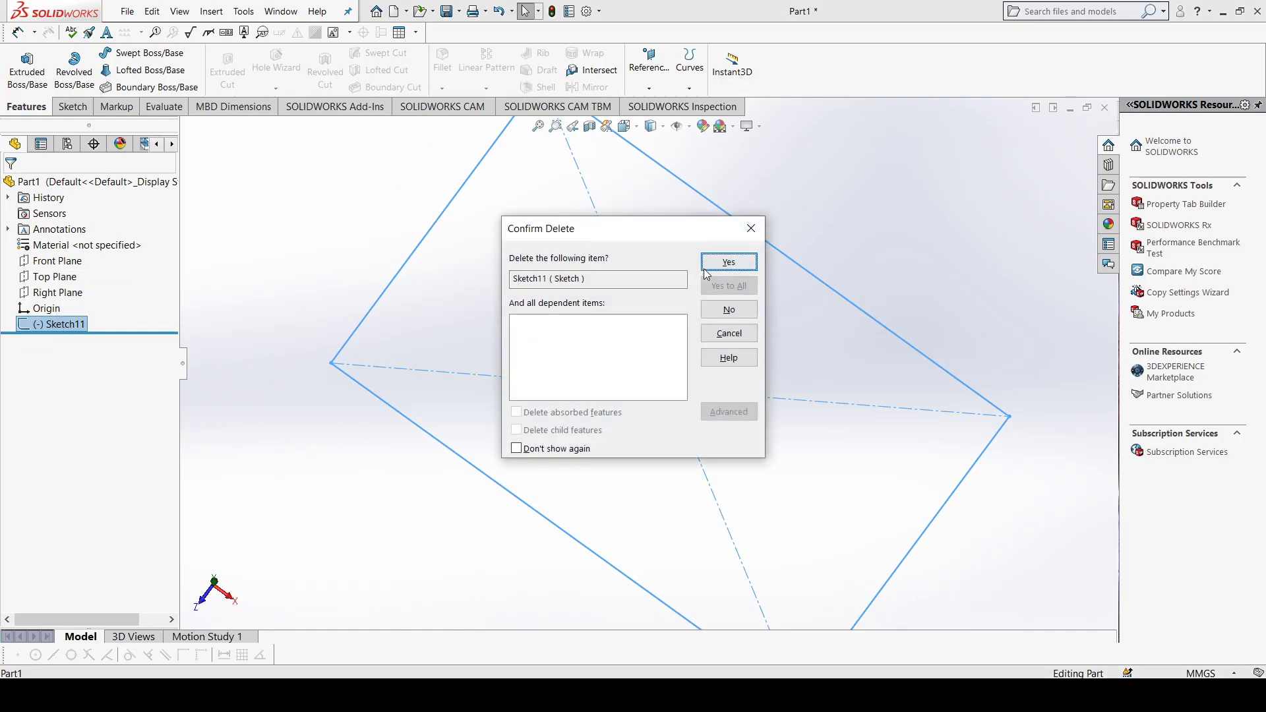
pyautogui.click(725, 264)
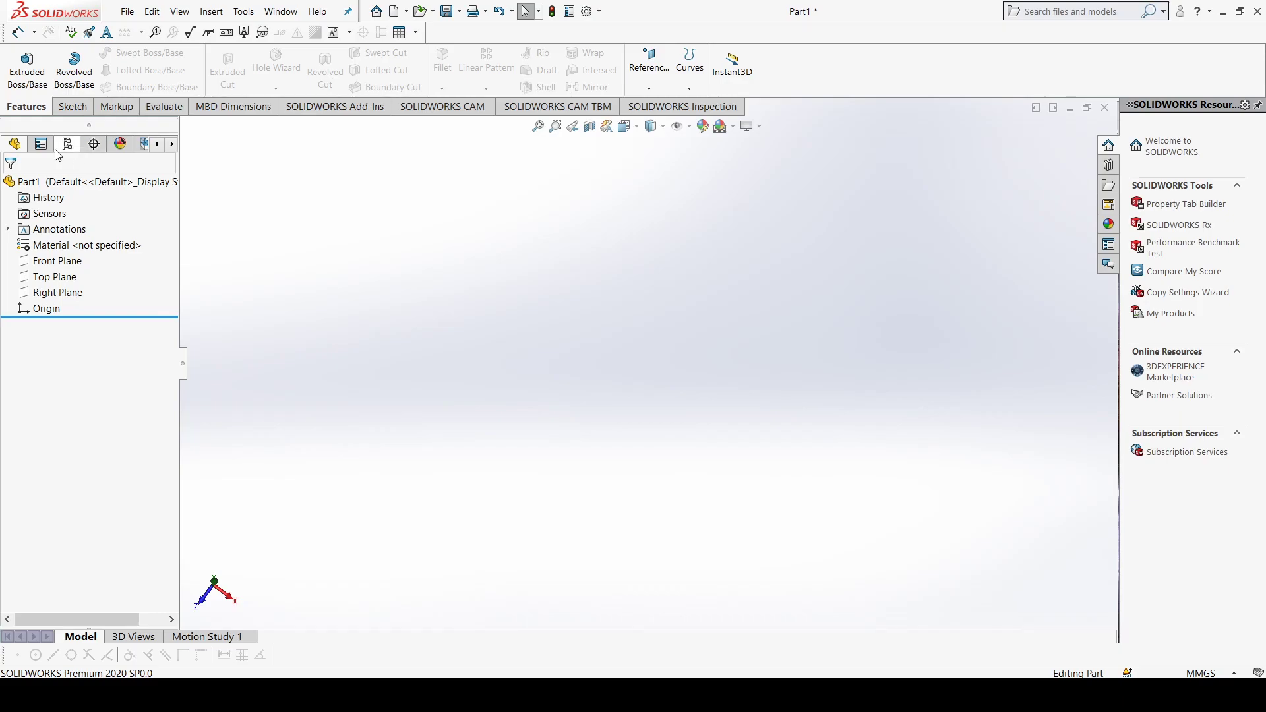
# Step: Sketch a circle of about 73 mm radius centred on the origin on the Top Plane
pyautogui.click(73, 107)
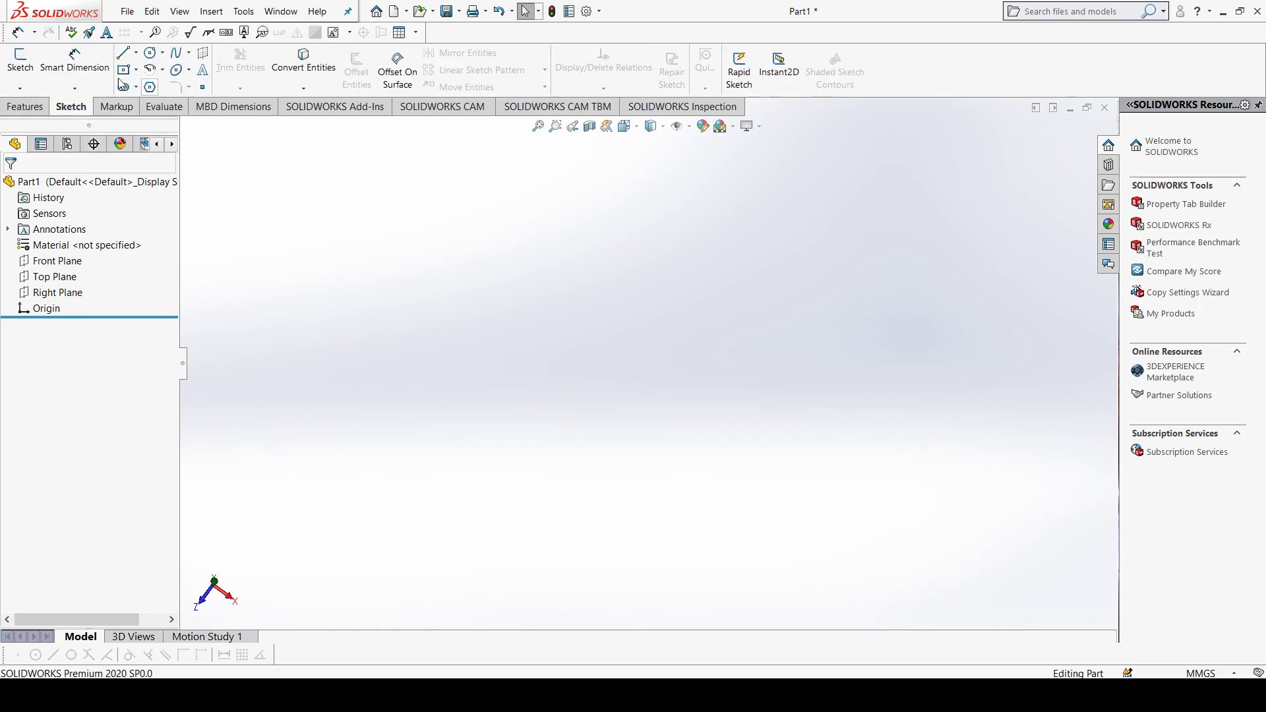
pyautogui.click(68, 282)
pyautogui.click(138, 262)
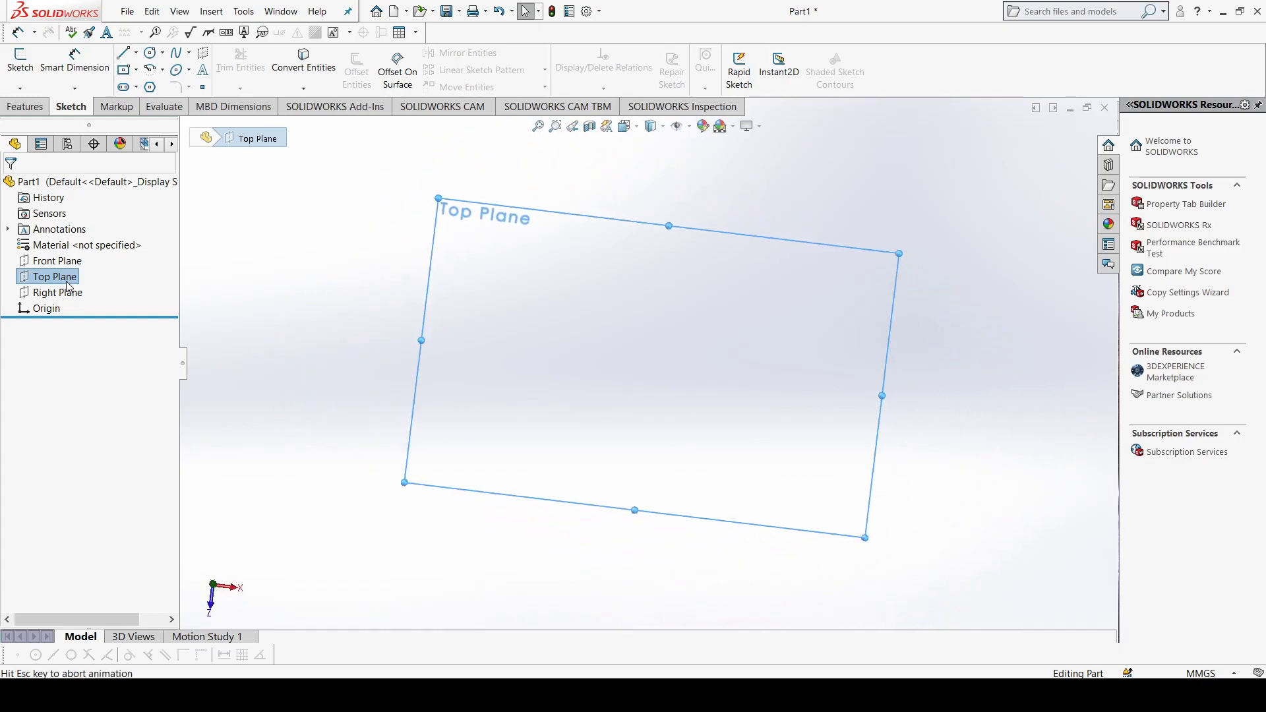
pyautogui.click(151, 53)
pyautogui.click(647, 363)
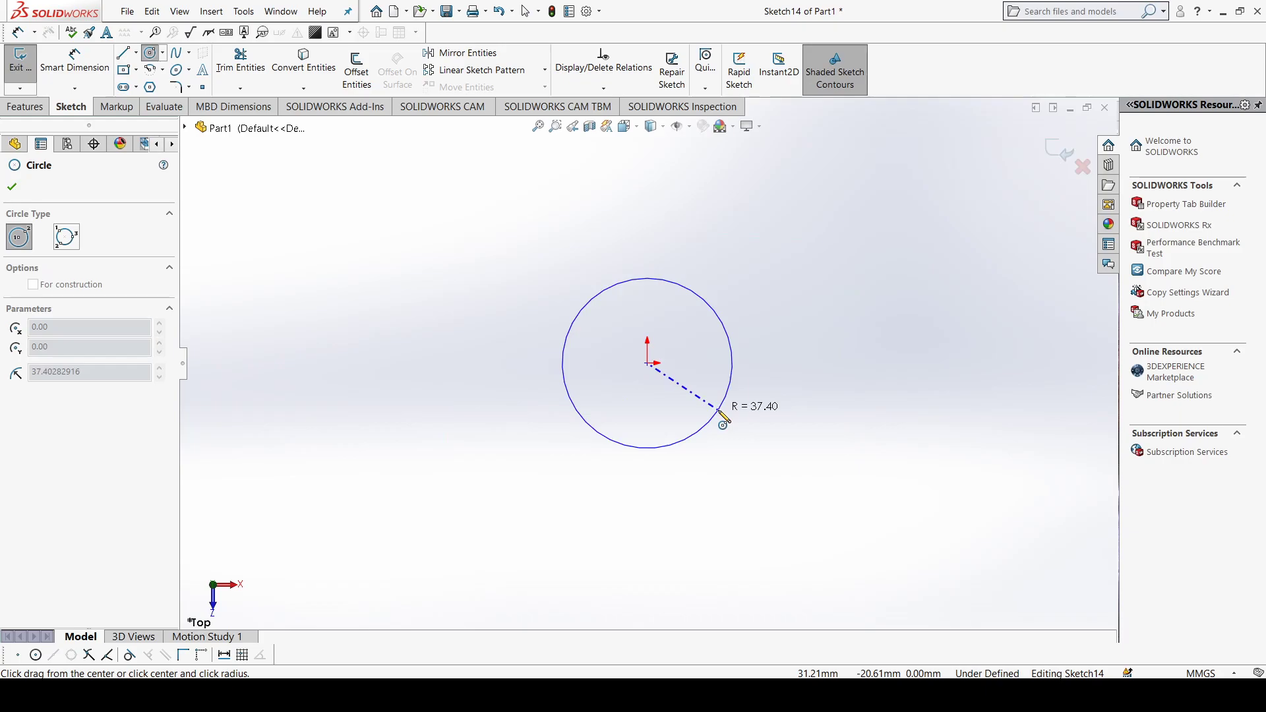
pyautogui.click(769, 478)
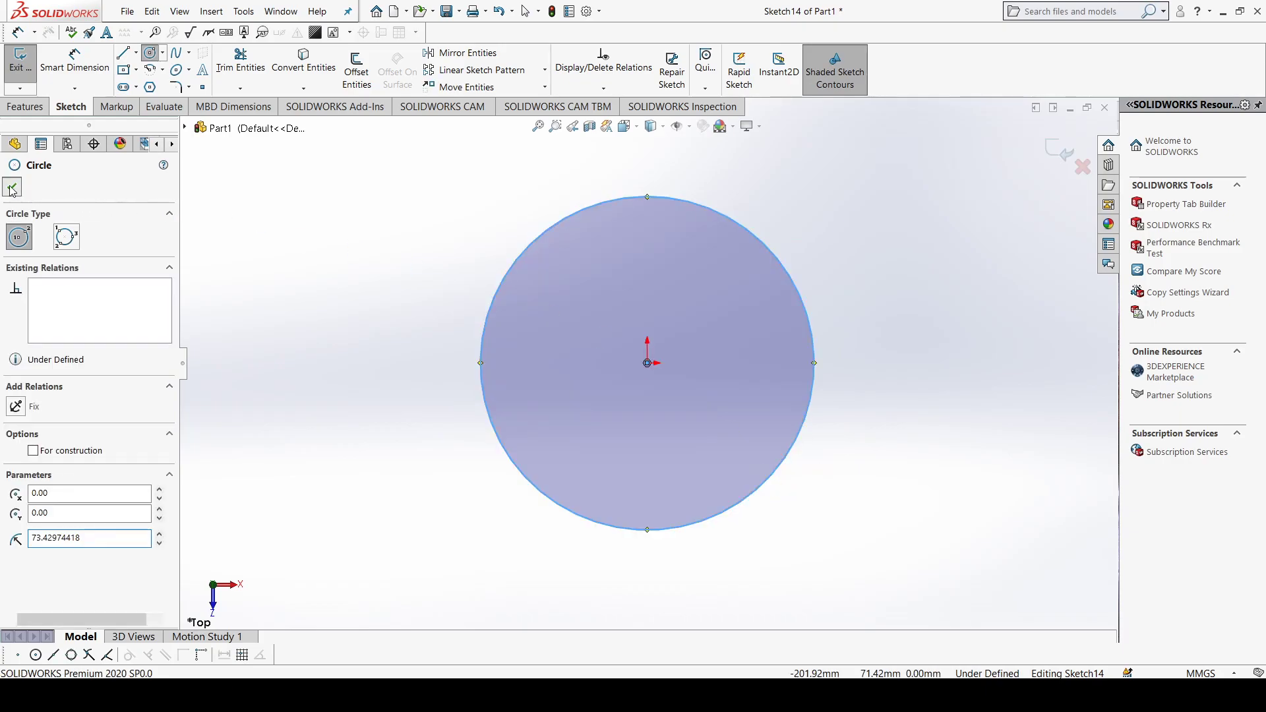
pyautogui.click(12, 187)
# Step: Start a blind boss extrusion of the circle and flip its direction back and forth, leaving it pointing upward
pyautogui.click(25, 106)
pyautogui.click(27, 71)
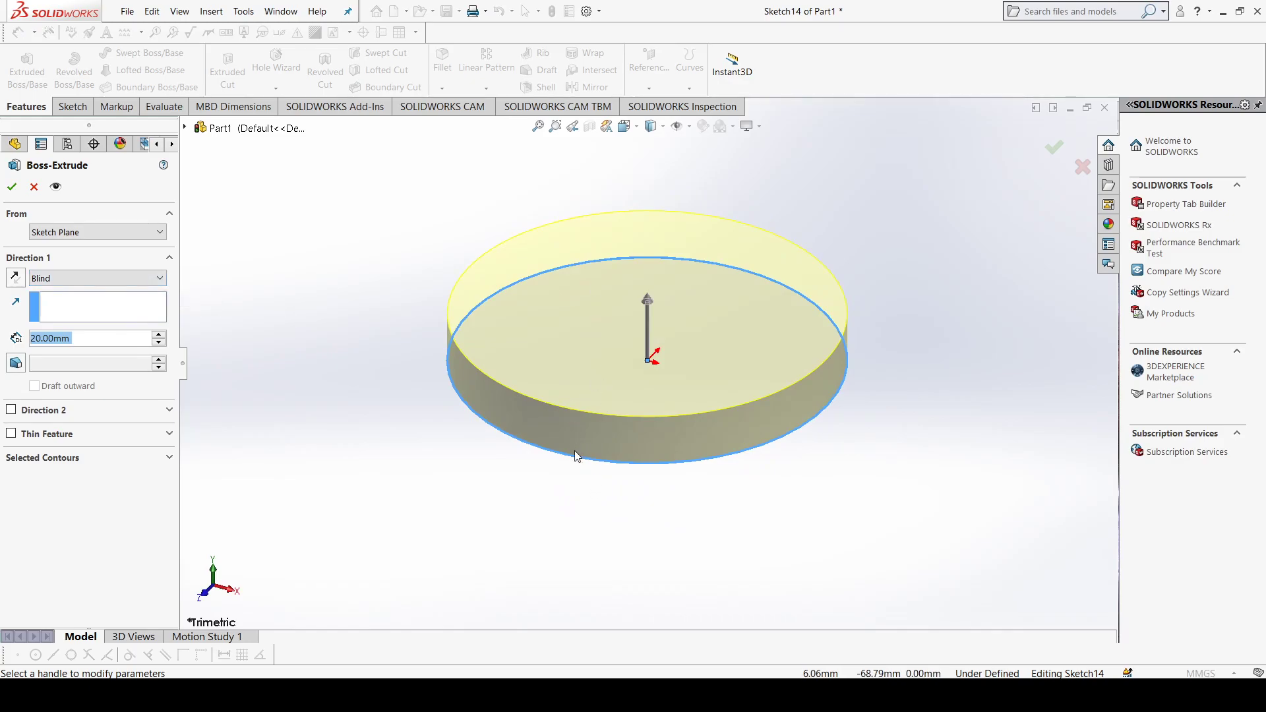
pyautogui.click(14, 278)
pyautogui.click(15, 279)
pyautogui.click(16, 279)
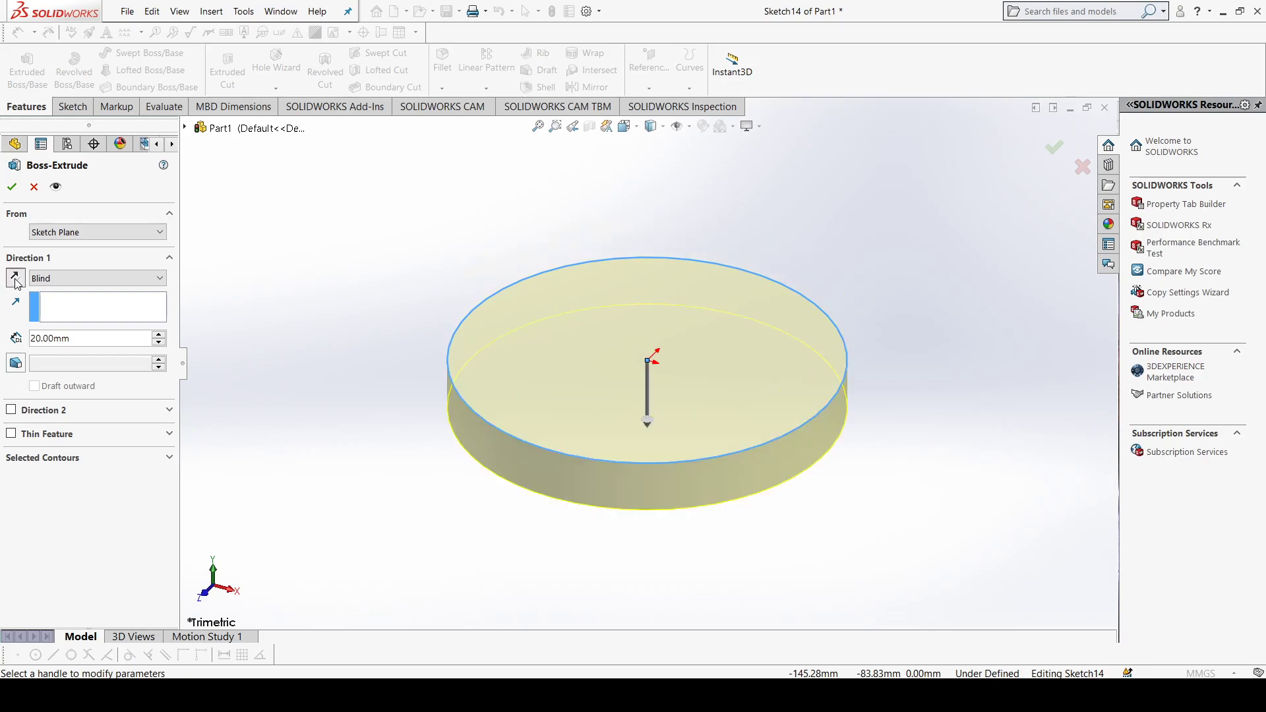
pyautogui.click(15, 280)
pyautogui.click(15, 279)
pyautogui.click(15, 279)
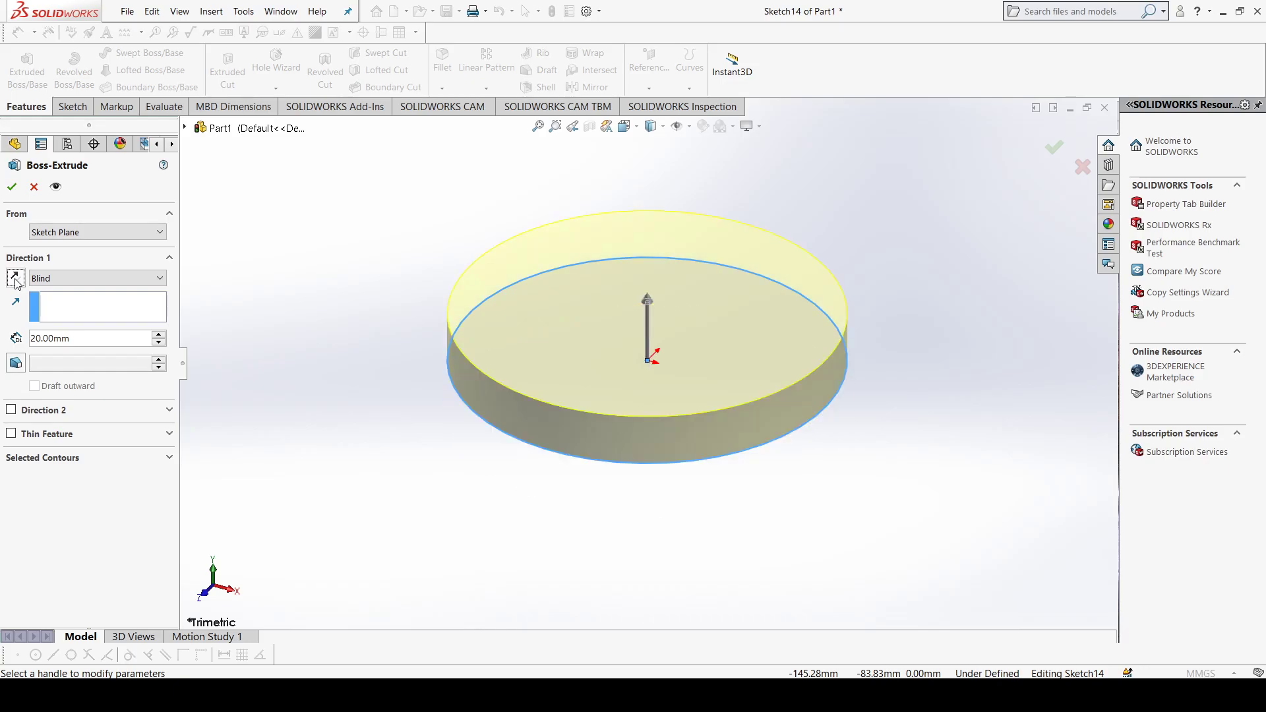
pyautogui.click(15, 280)
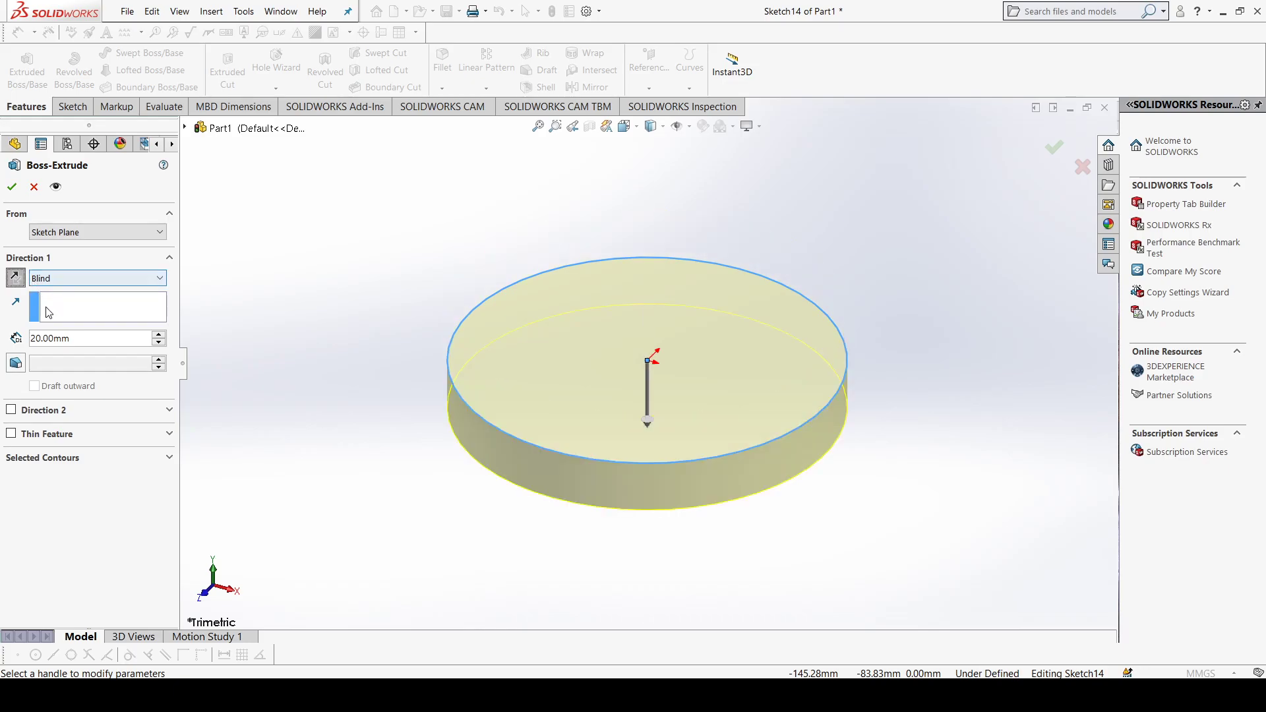
pyautogui.click(15, 279)
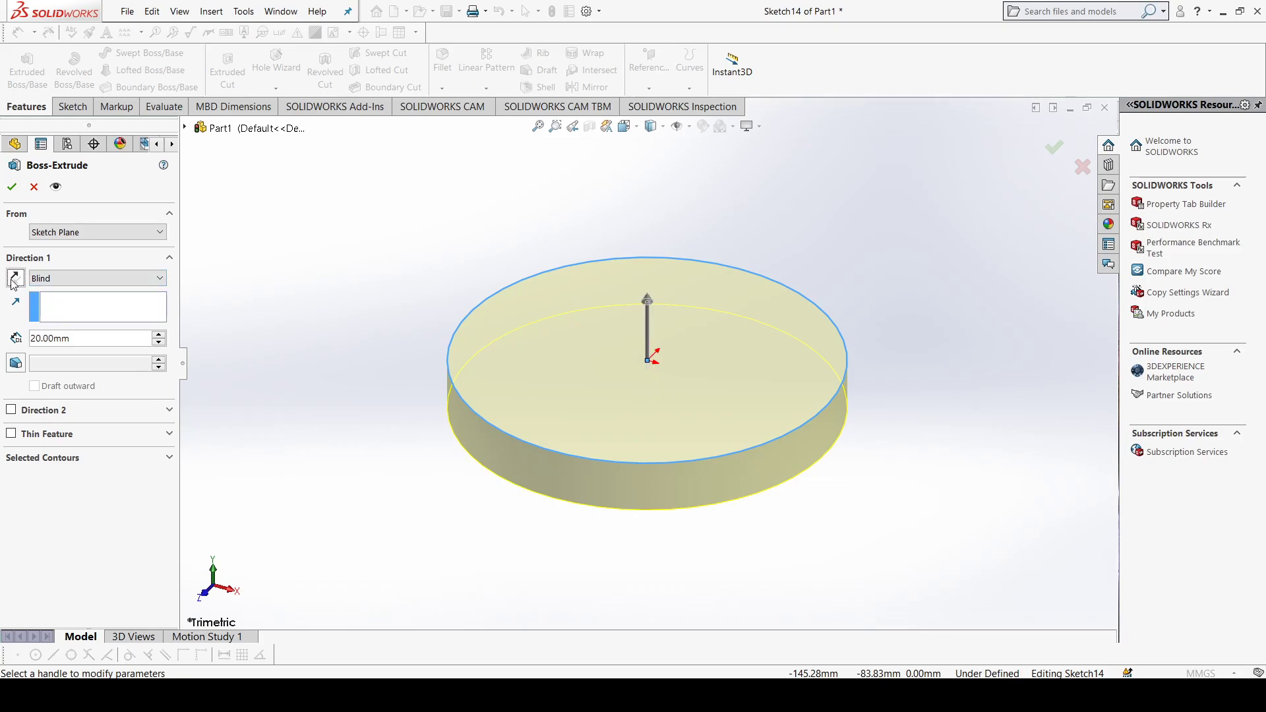
# Step: Set the extrusion depth to 100 mm and accept the cylinder
pyautogui.click(160, 336)
pyautogui.click(160, 336)
pyautogui.click(160, 336)
pyautogui.click(160, 336)
pyautogui.click(160, 337)
pyautogui.click(160, 337)
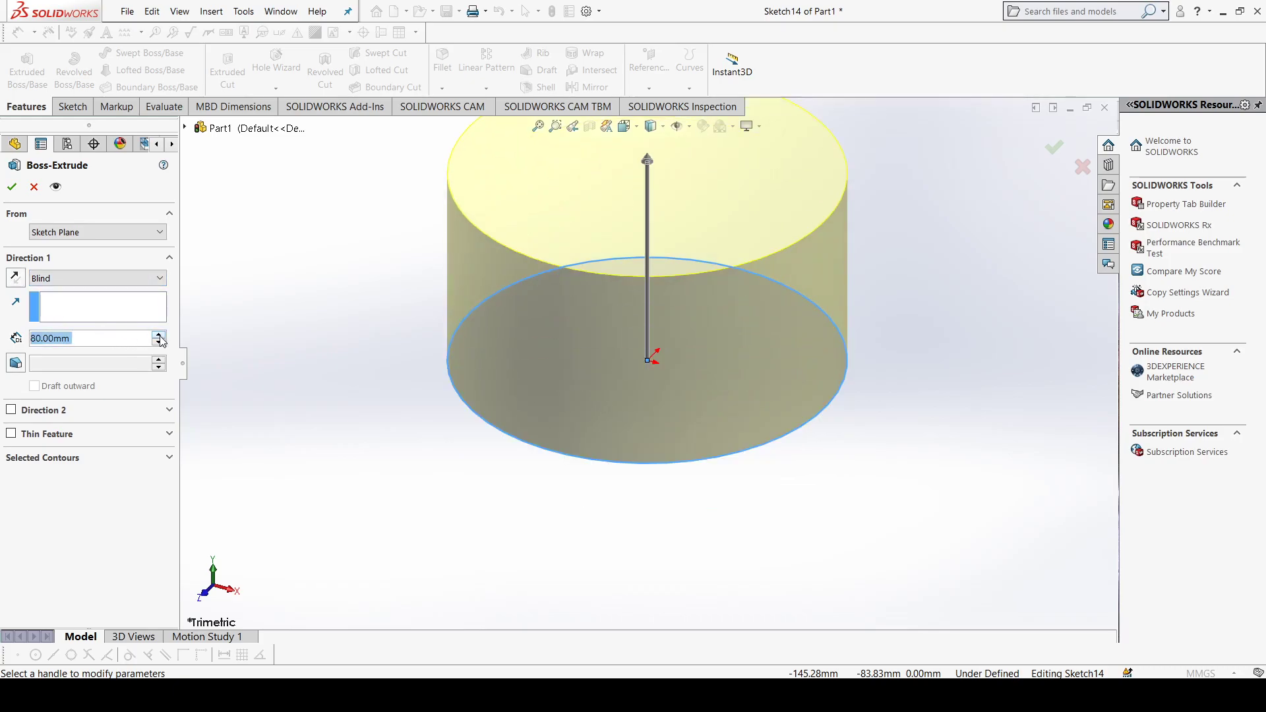
pyautogui.click(160, 337)
pyautogui.click(160, 336)
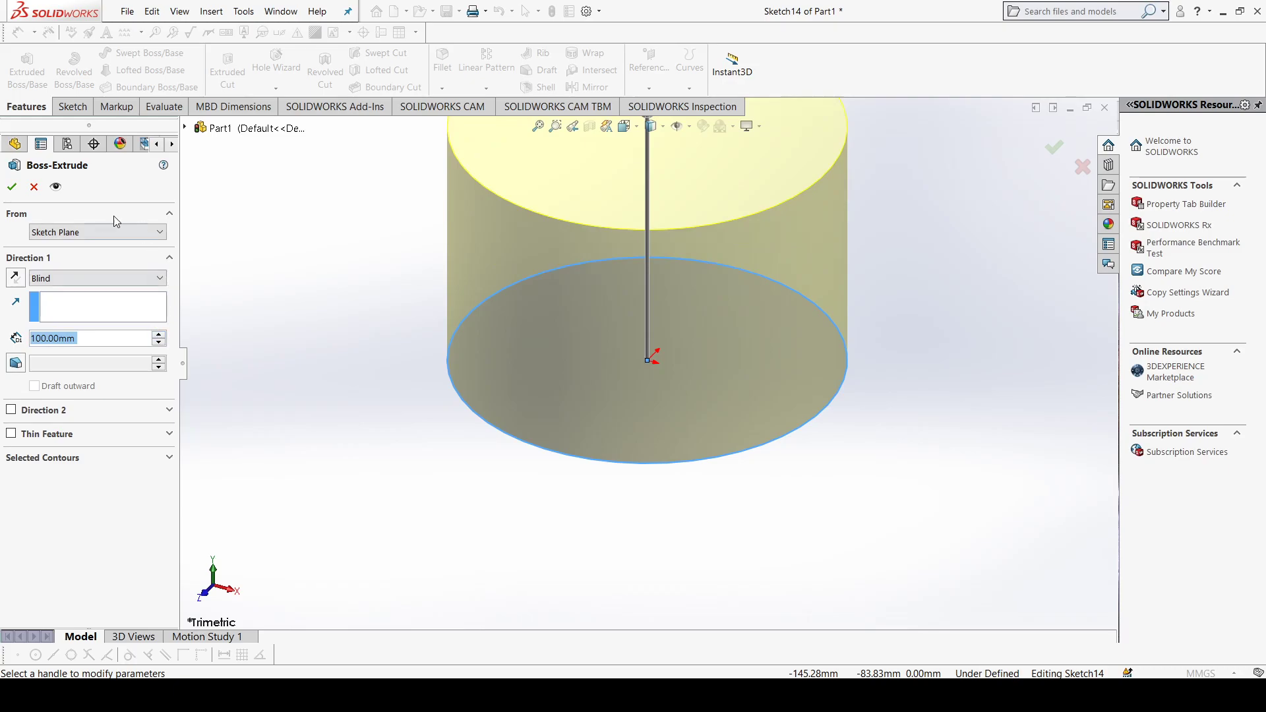
pyautogui.click(12, 188)
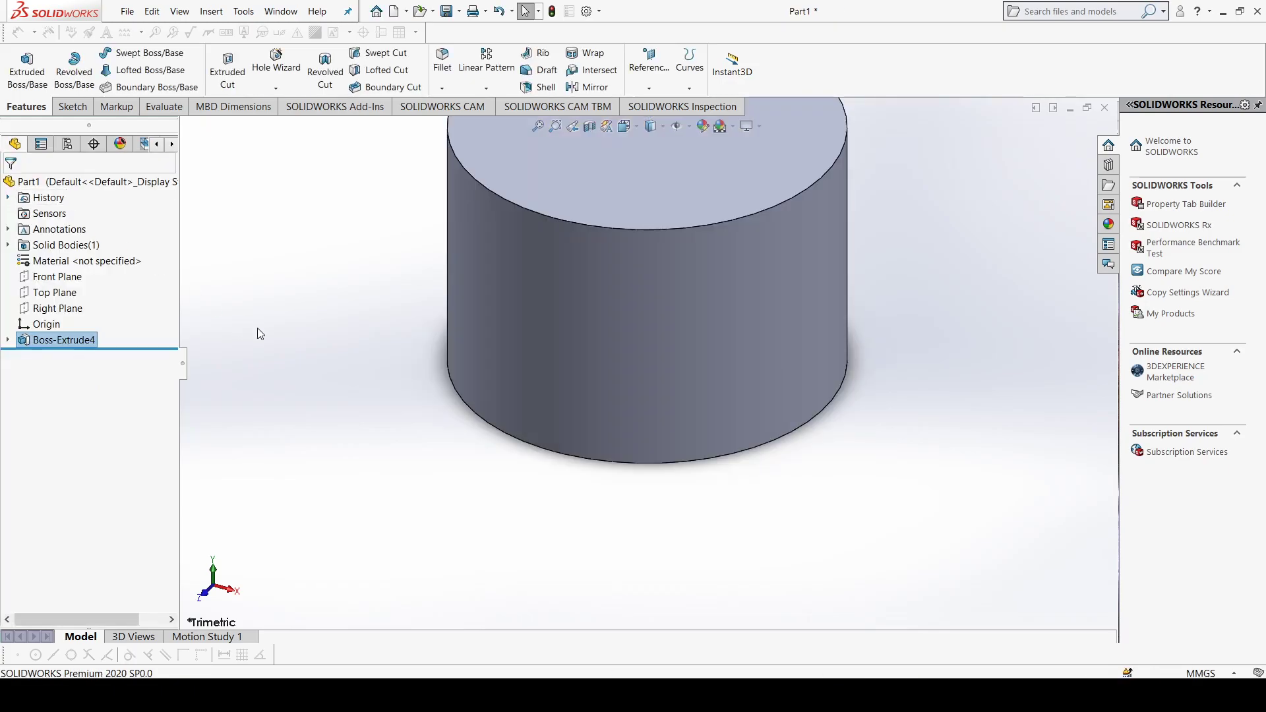
# Step: Sketch a center rectangle about 49 by 41 mm on the Front Plane, centred on the midpoint of the cylinder's right silhouette edge
pyautogui.scroll(-2, 642, 178)
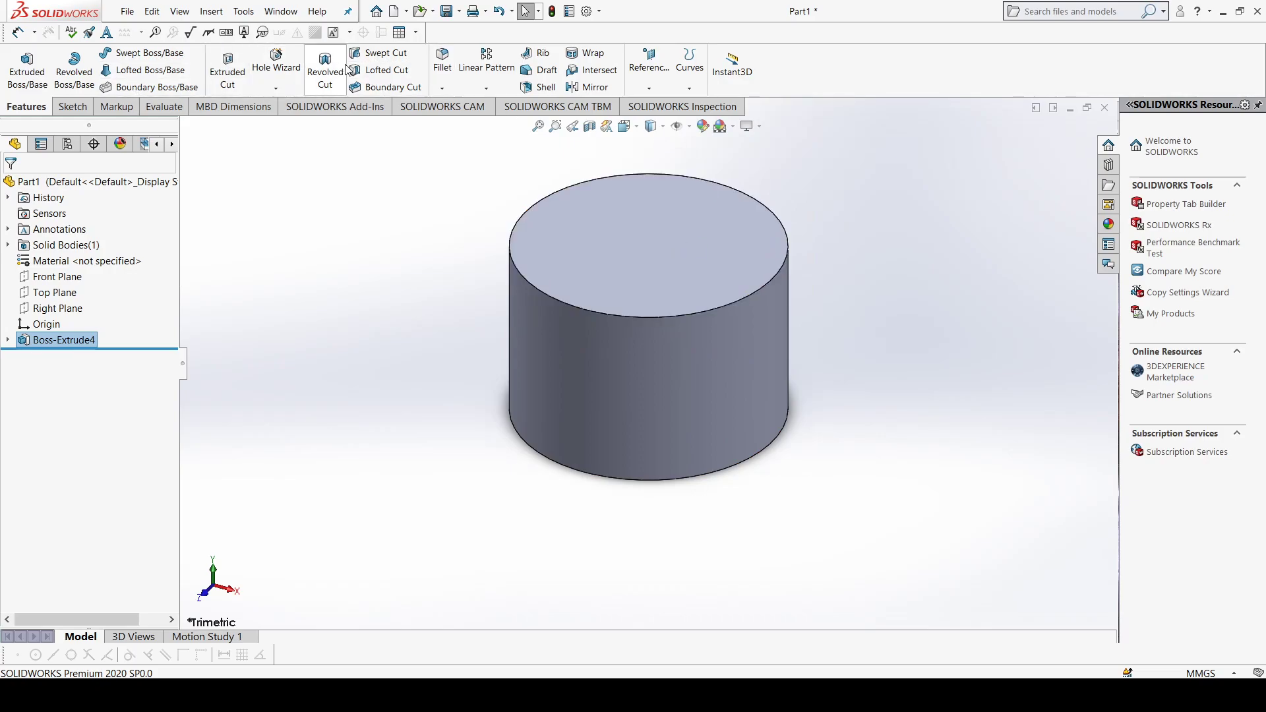
pyautogui.scroll(1, 673, 265)
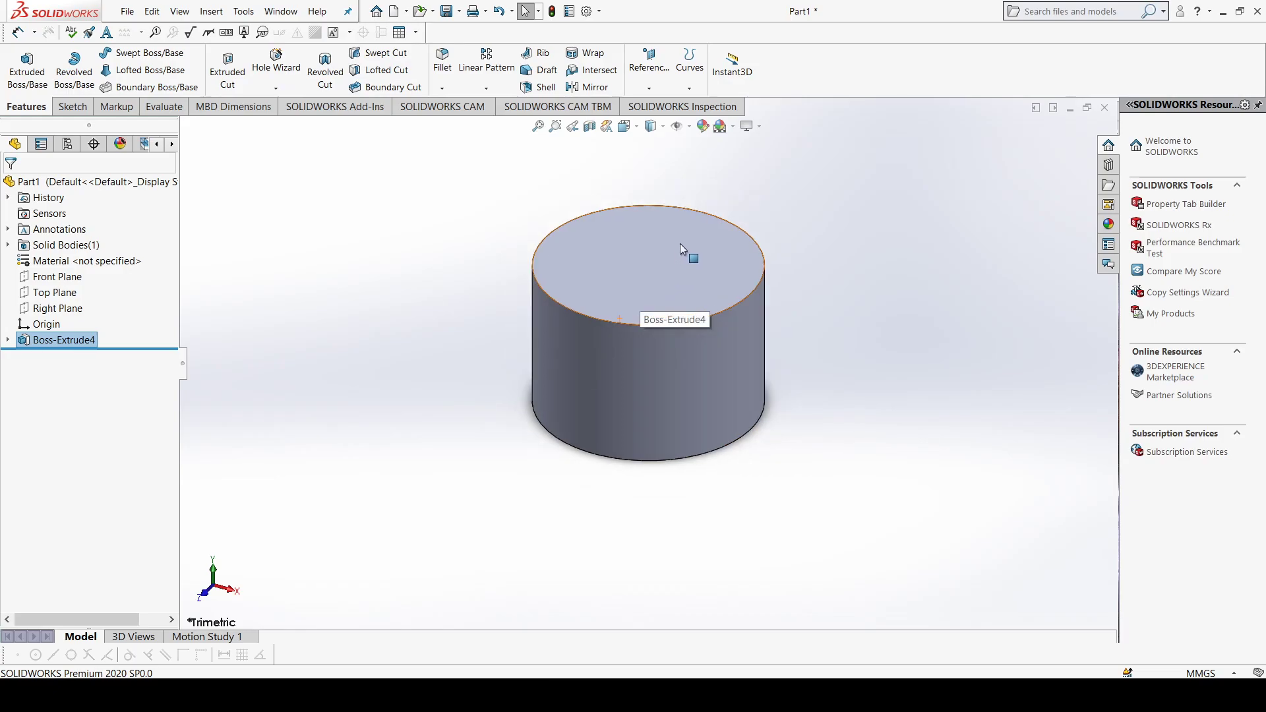
pyautogui.scroll(-1, 683, 232)
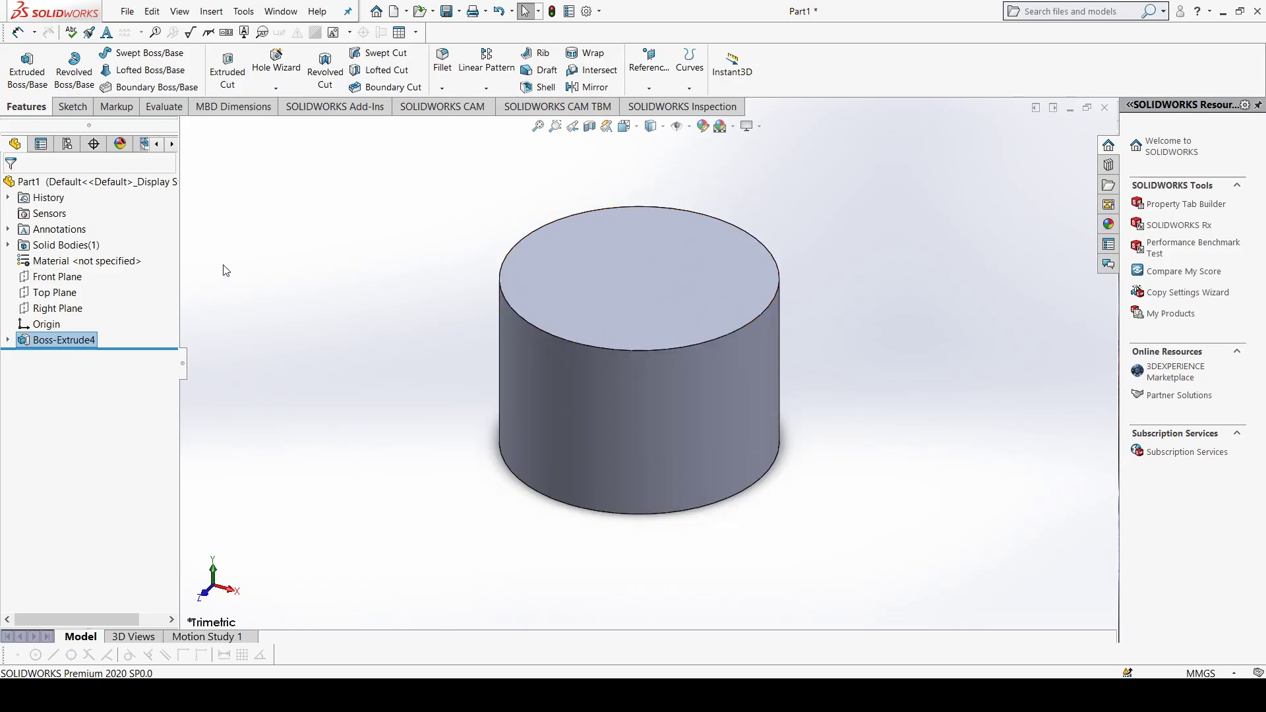
pyautogui.click(58, 277)
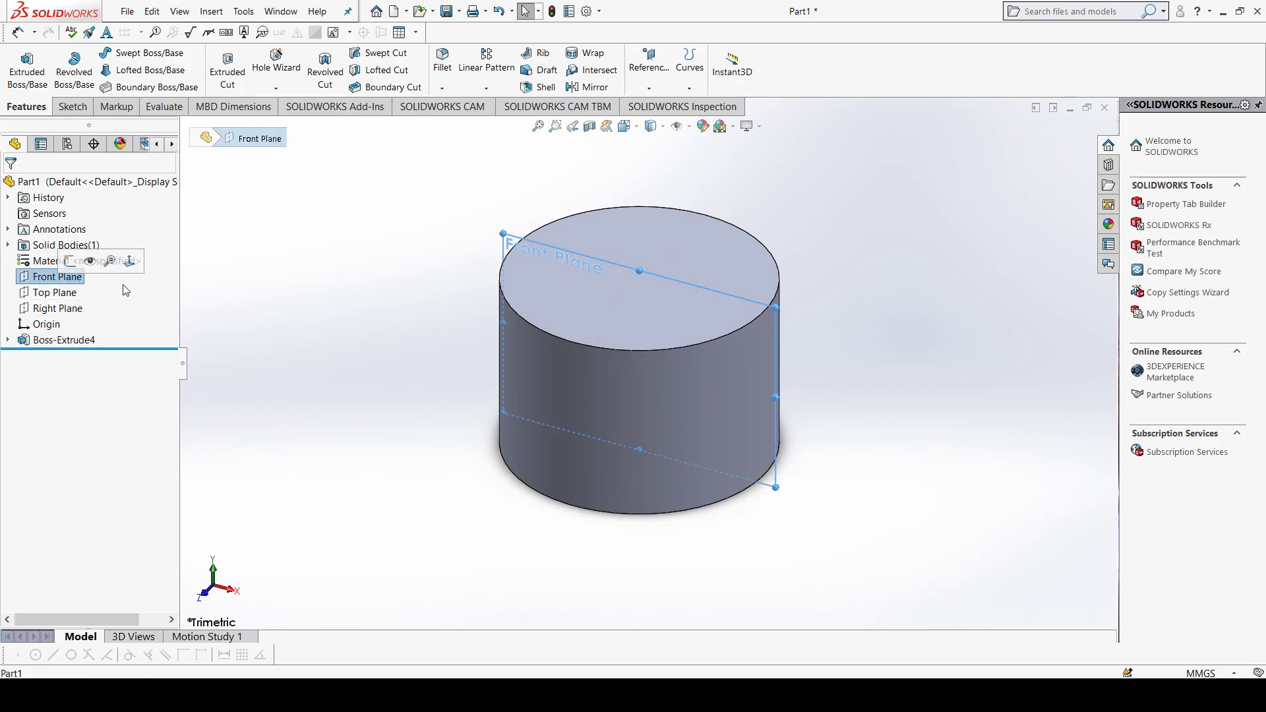
pyautogui.hotkey('ctrl', '8')
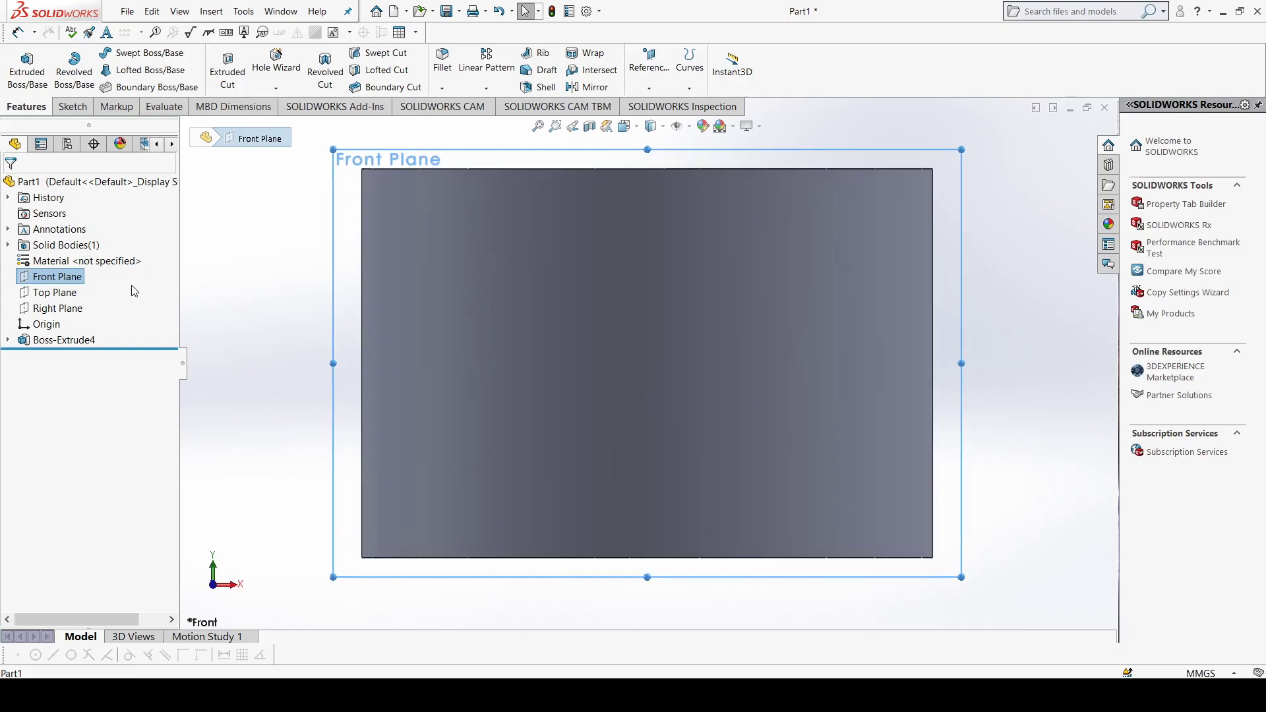
pyautogui.click(62, 108)
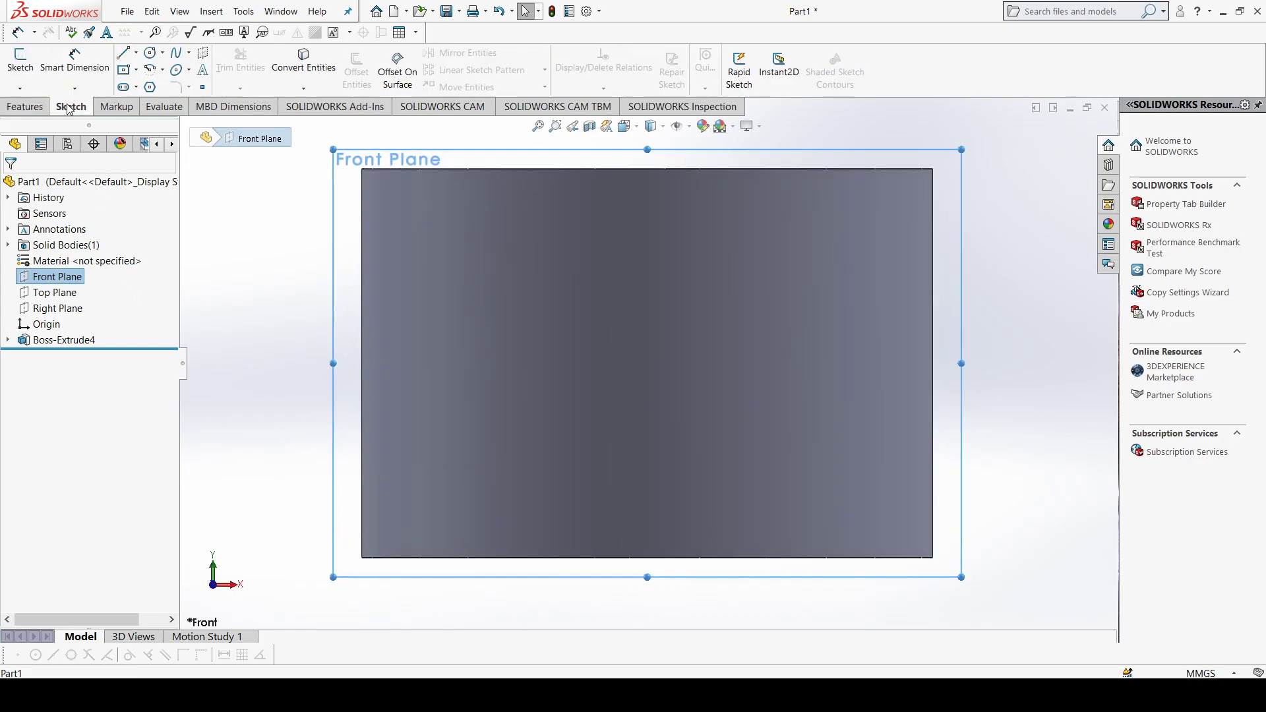
pyautogui.click(22, 66)
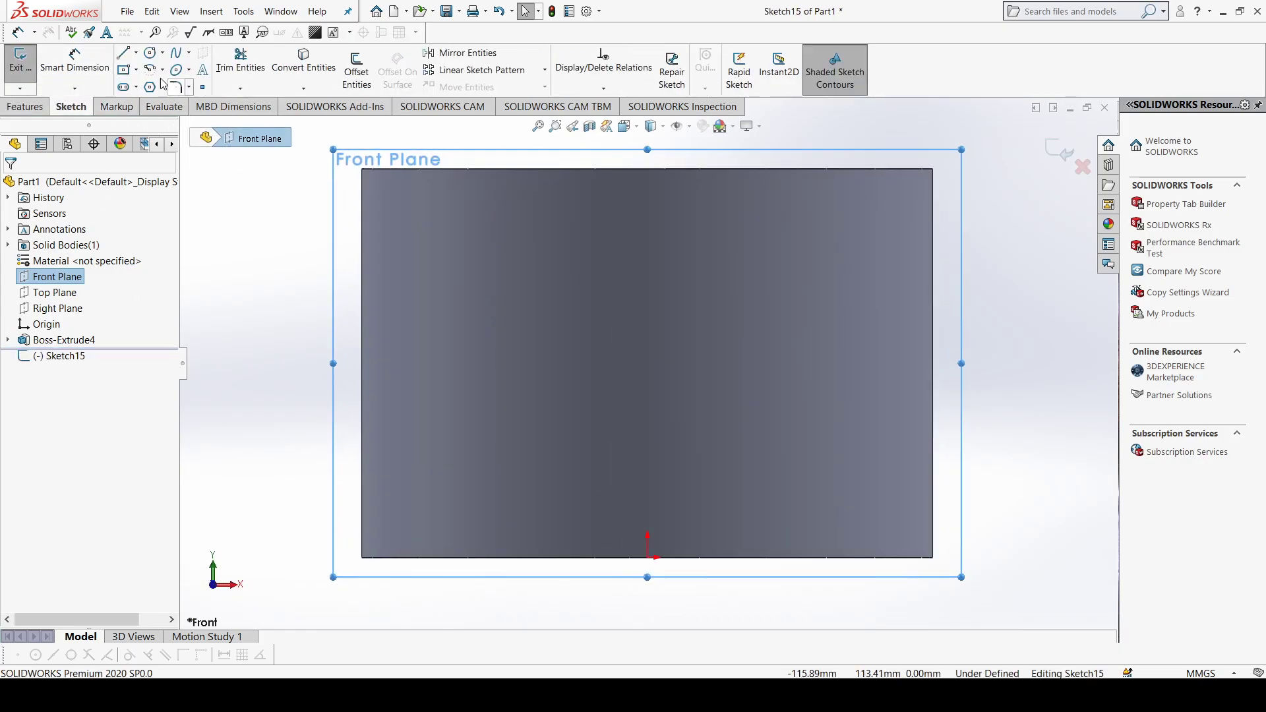
pyautogui.click(129, 73)
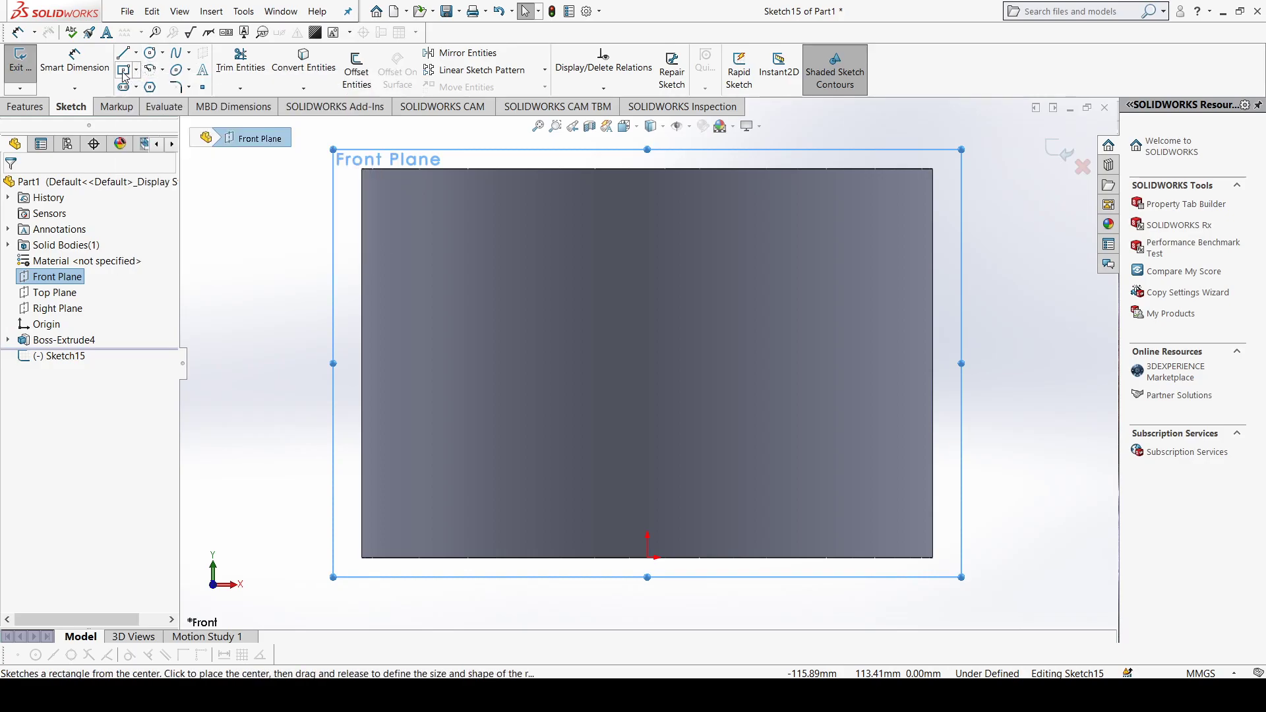
pyautogui.click(931, 362)
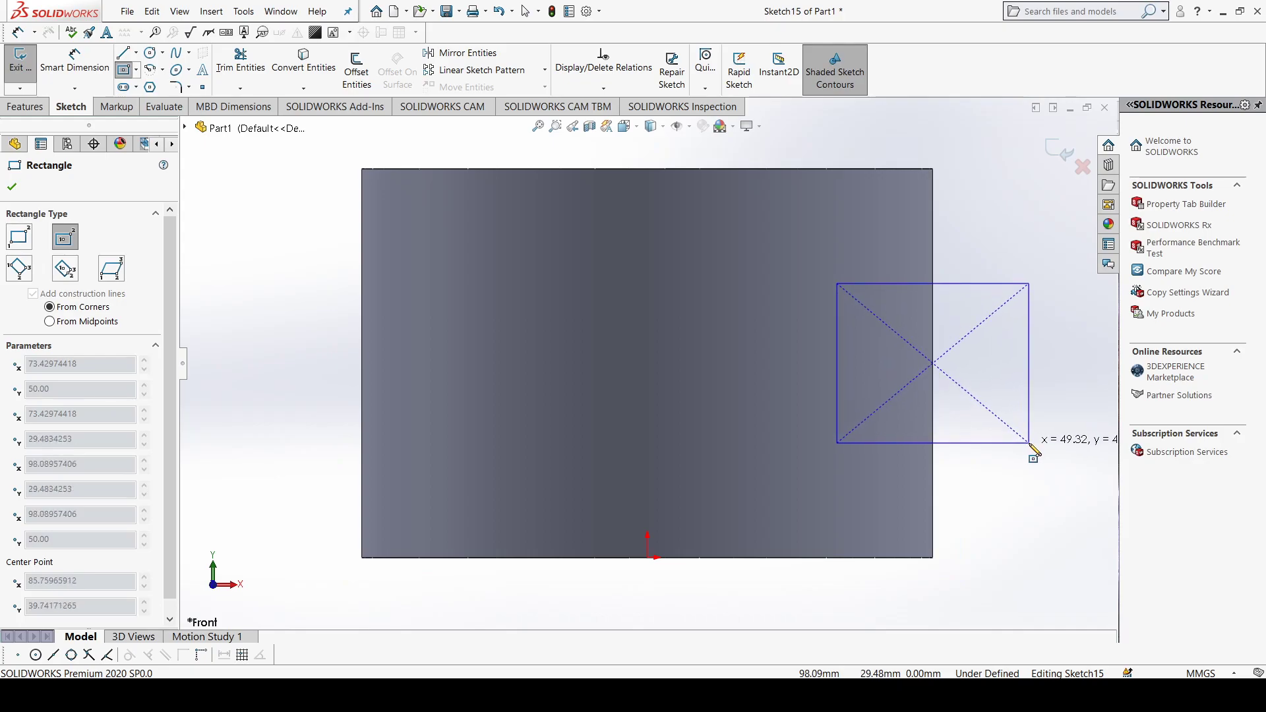
pyautogui.click(1029, 443)
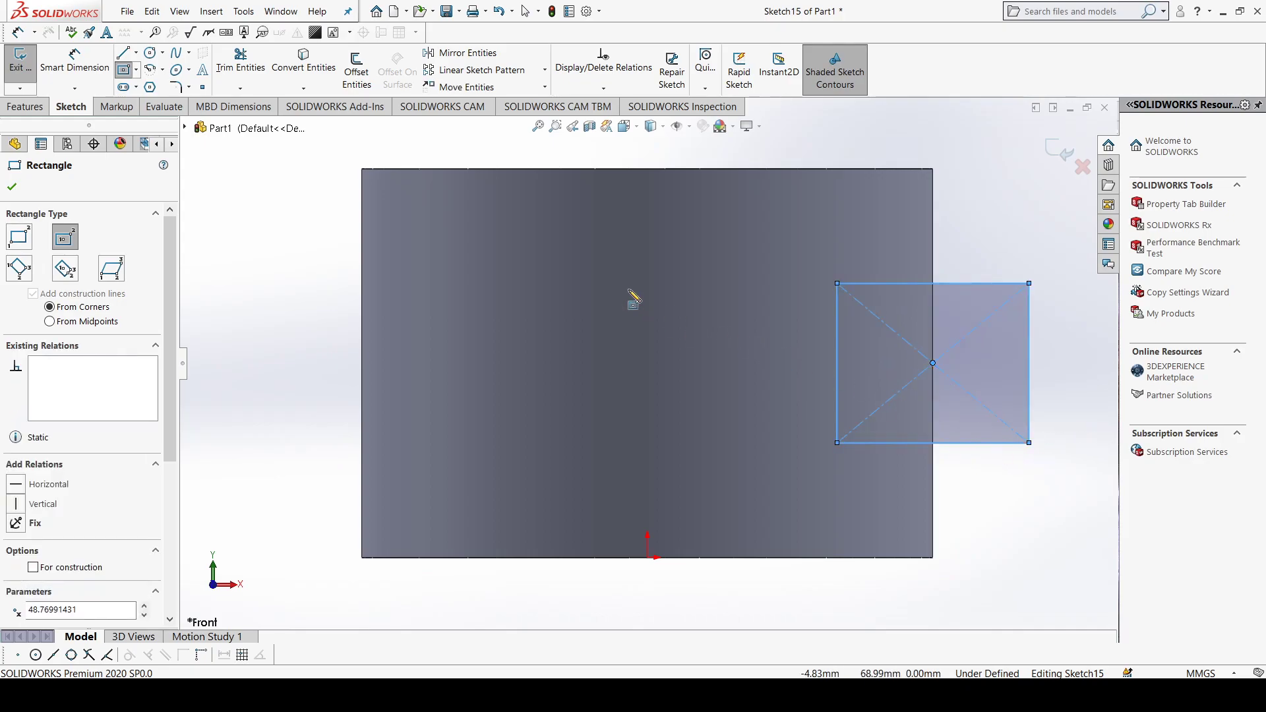
pyautogui.click(12, 189)
# Step: Draw a vertical centerline about 108 mm long from the origin up past the cylinder's top face
pyautogui.scroll(1, 647, 366)
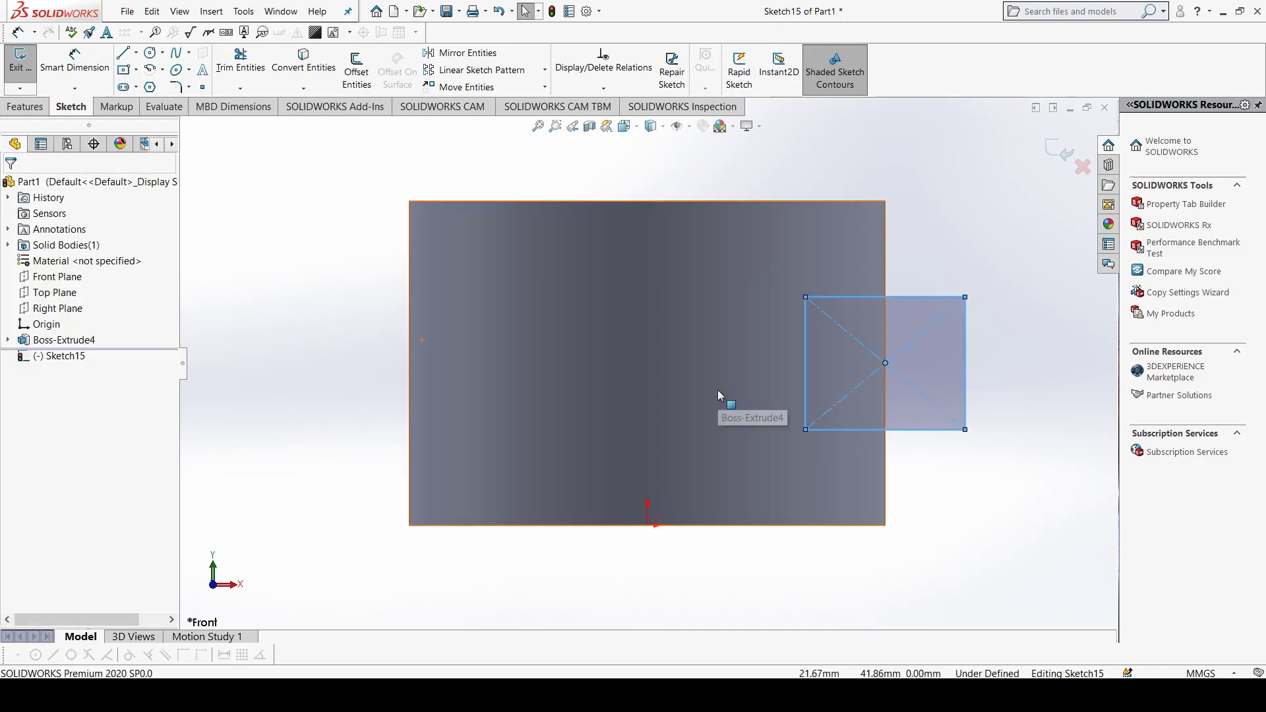
pyautogui.moveTo(718, 394); pyautogui.dragTo(716, 423, button='middle')
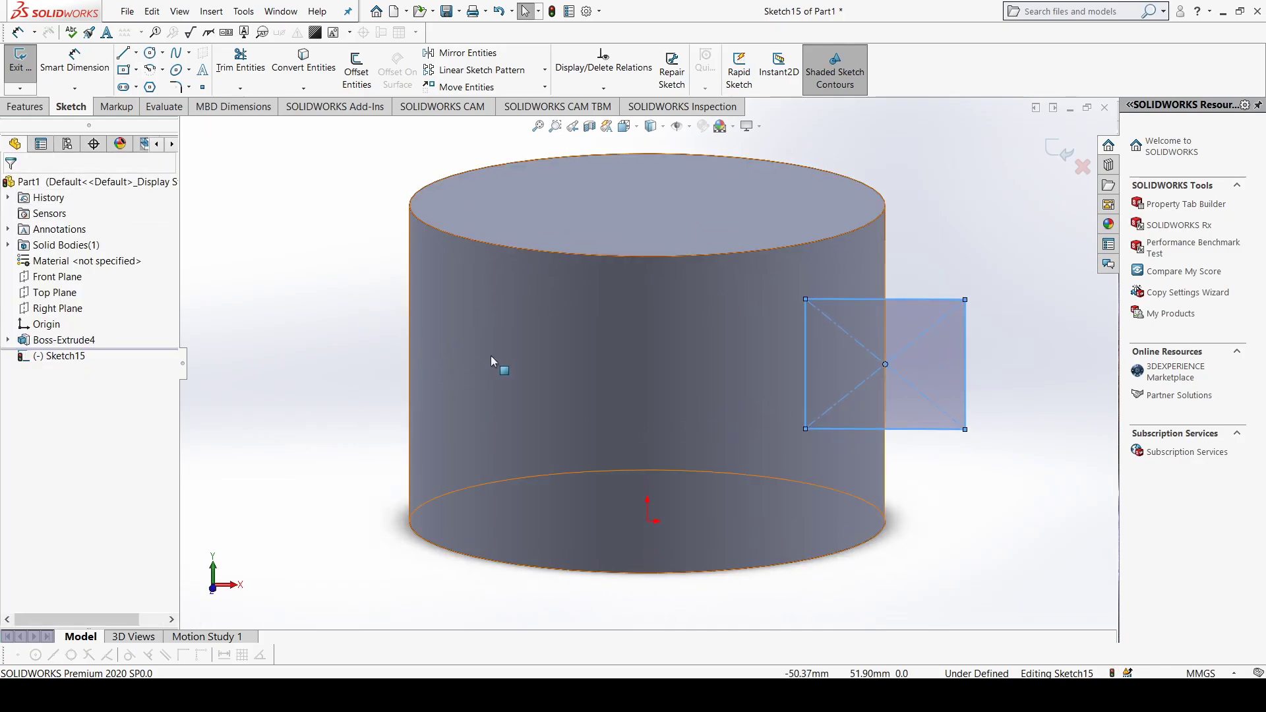
pyautogui.hotkey('ctrl', '1')
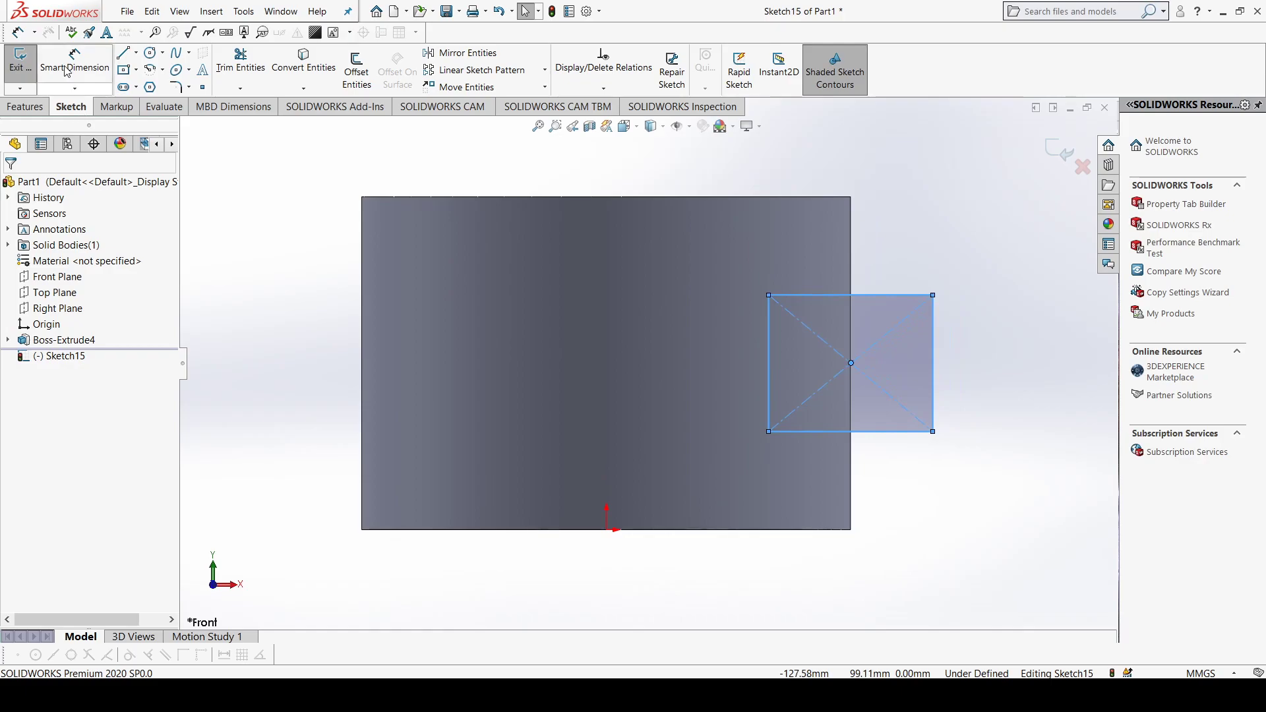
pyautogui.click(137, 54)
pyautogui.click(171, 88)
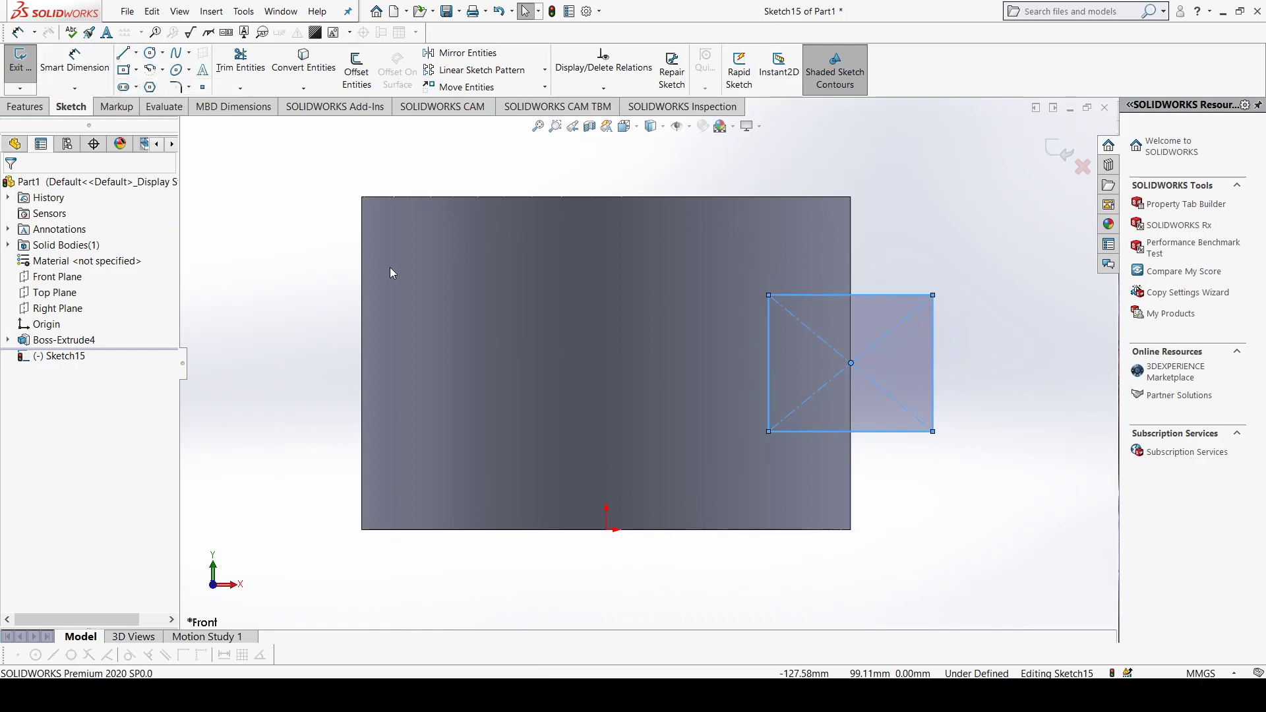
pyautogui.click(606, 528)
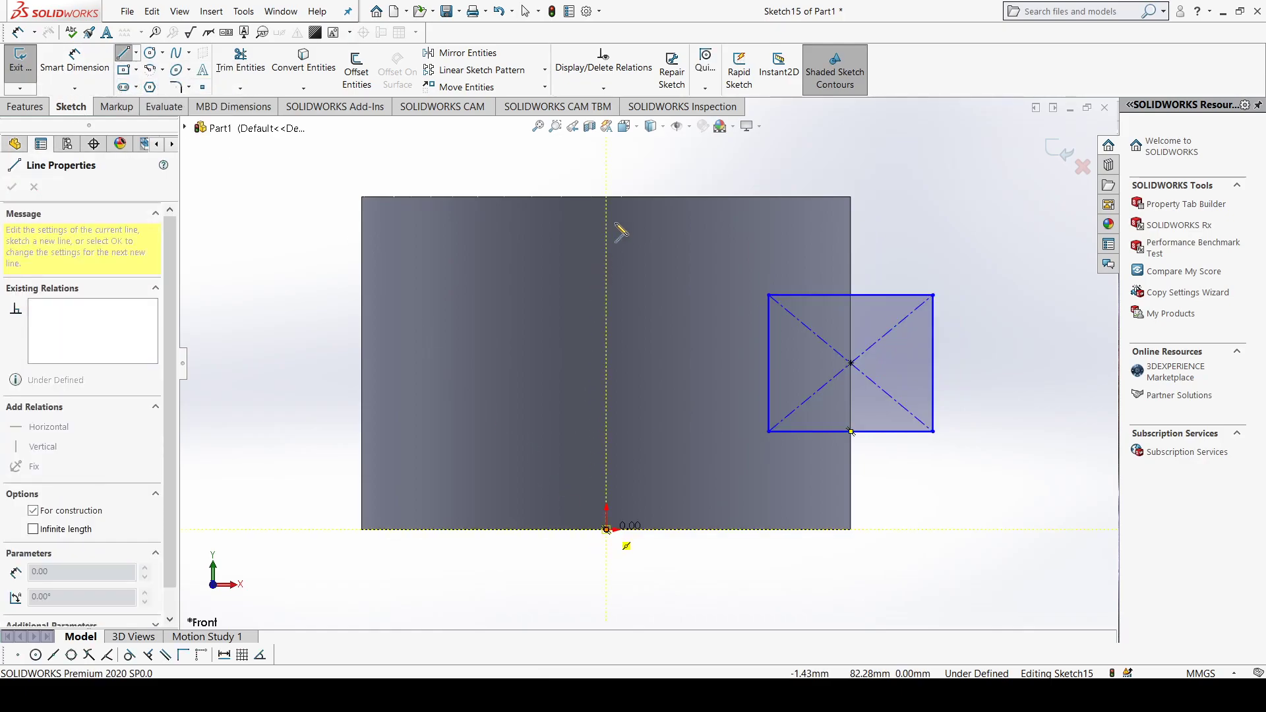
pyautogui.click(606, 169)
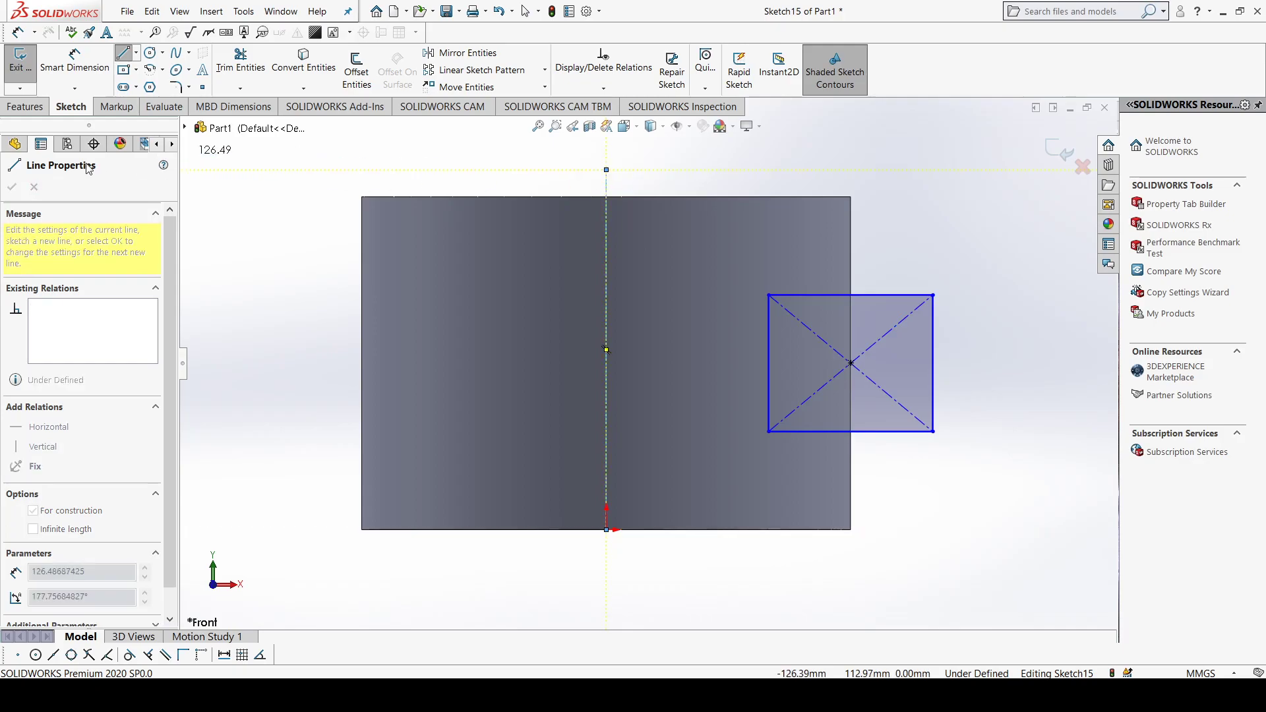
pyautogui.press('Escape')
pyautogui.press('Escape')
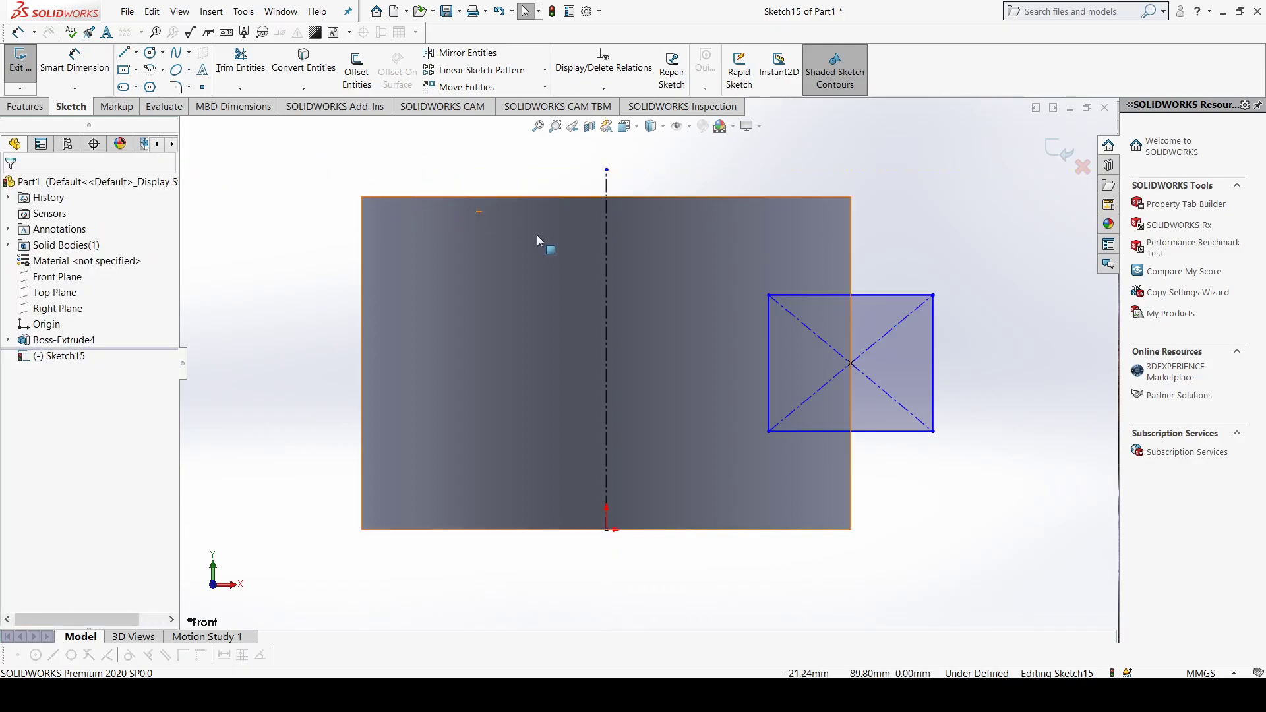
# Step: Cut a groove around the cylinder with a 360-degree Revolved Cut of the rectangle about the vertical centerline
pyautogui.scroll(2, 639, 275)
pyautogui.moveTo(871, 254); pyautogui.dragTo(619, 311, button='middle')
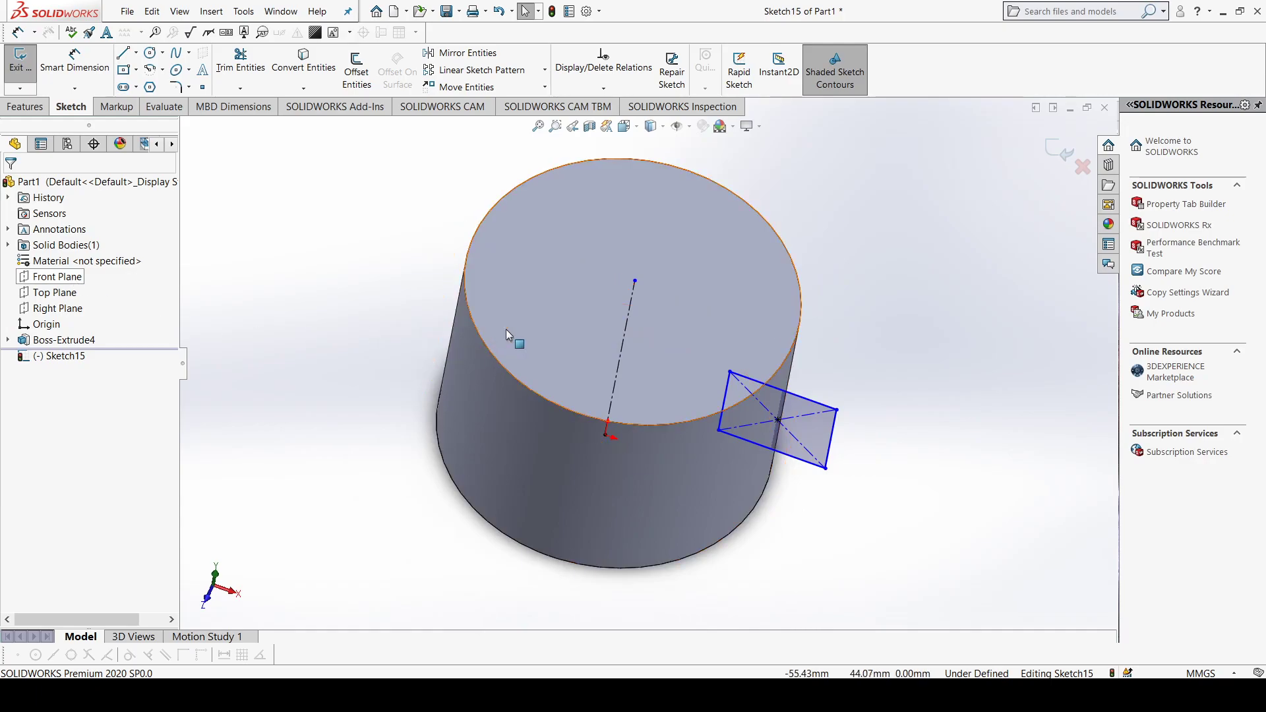
pyautogui.moveTo(635, 295); pyautogui.dragTo(722, 385, button='middle')
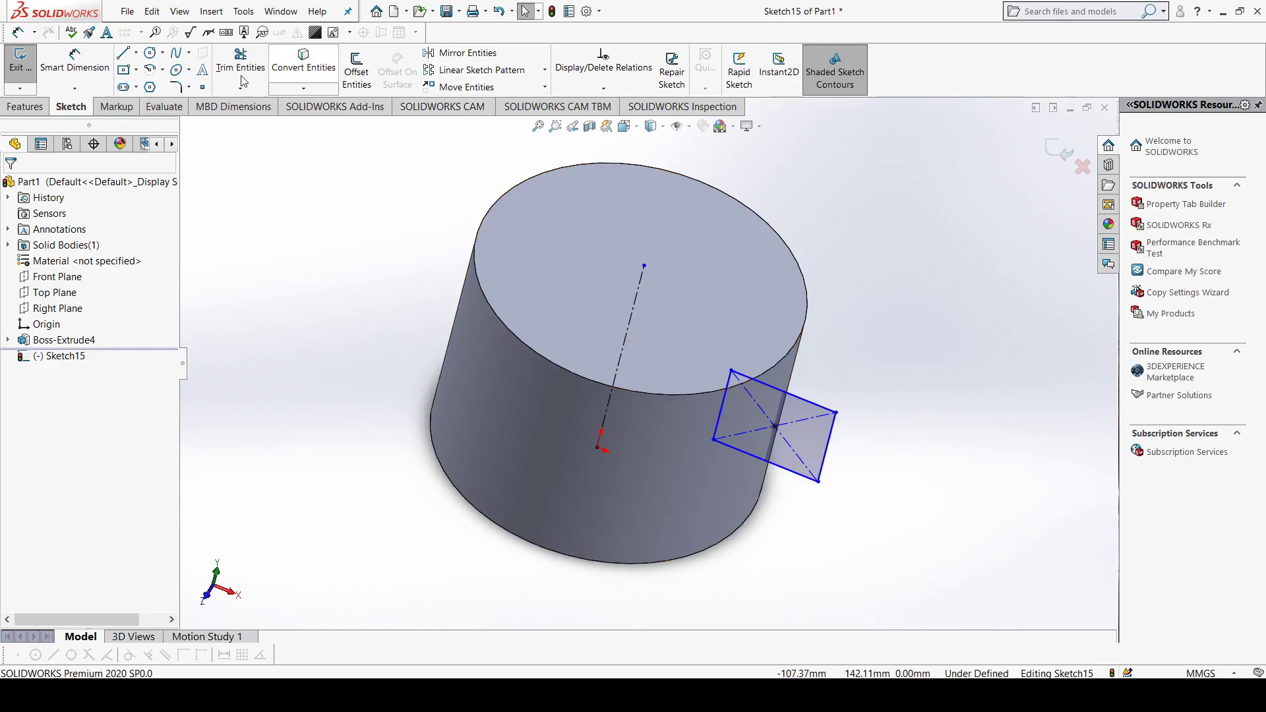
pyautogui.click(20, 107)
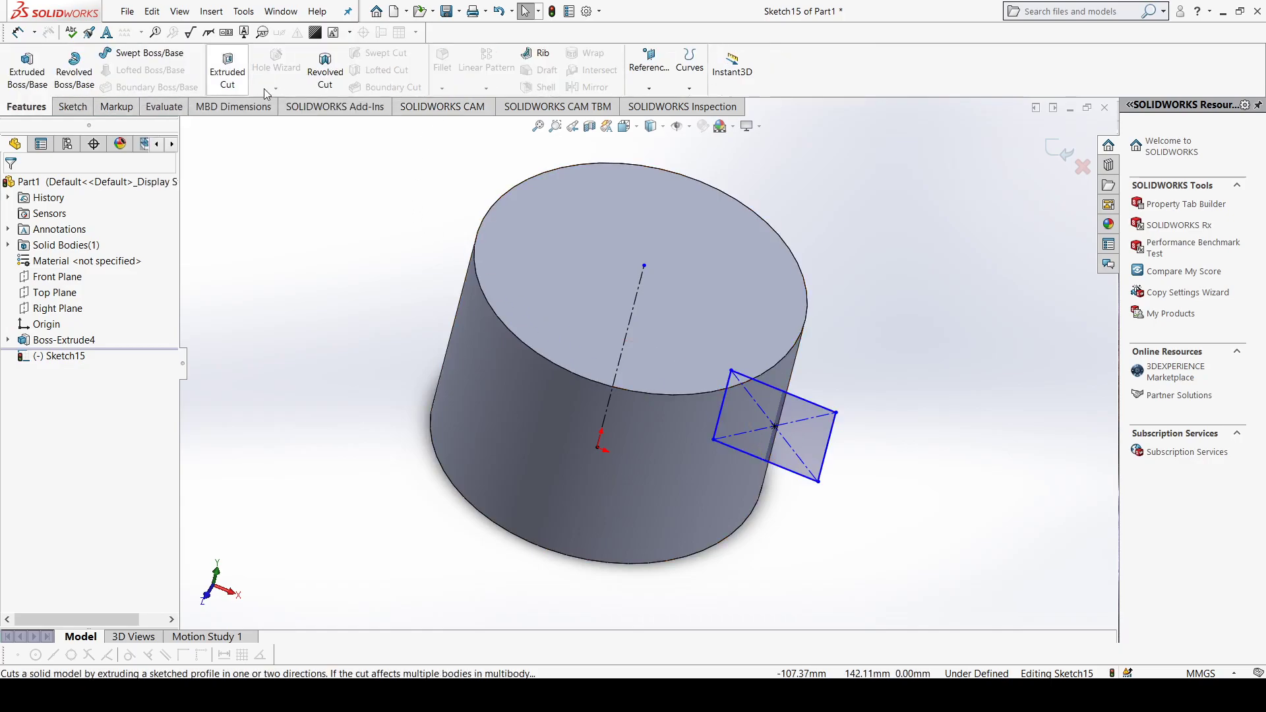
pyautogui.click(324, 76)
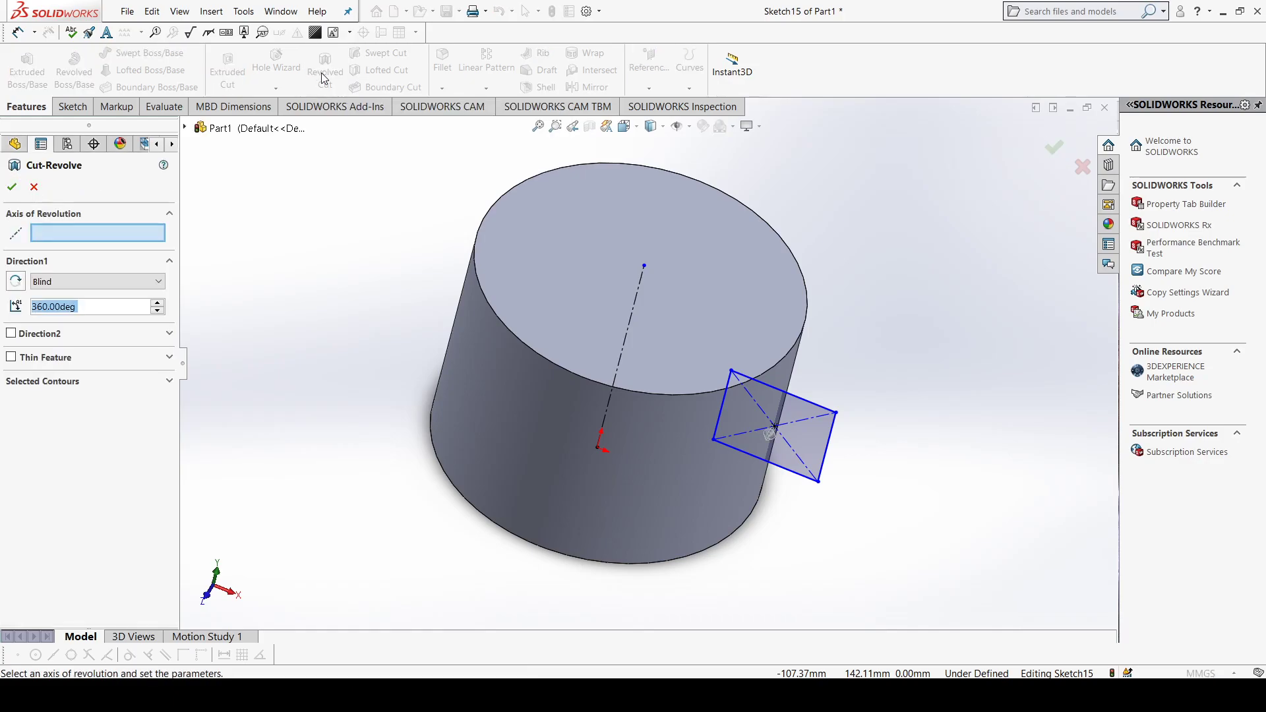
pyautogui.scroll(1, 322, 329)
pyautogui.moveTo(323, 339); pyautogui.dragTo(312, 329, button='middle')
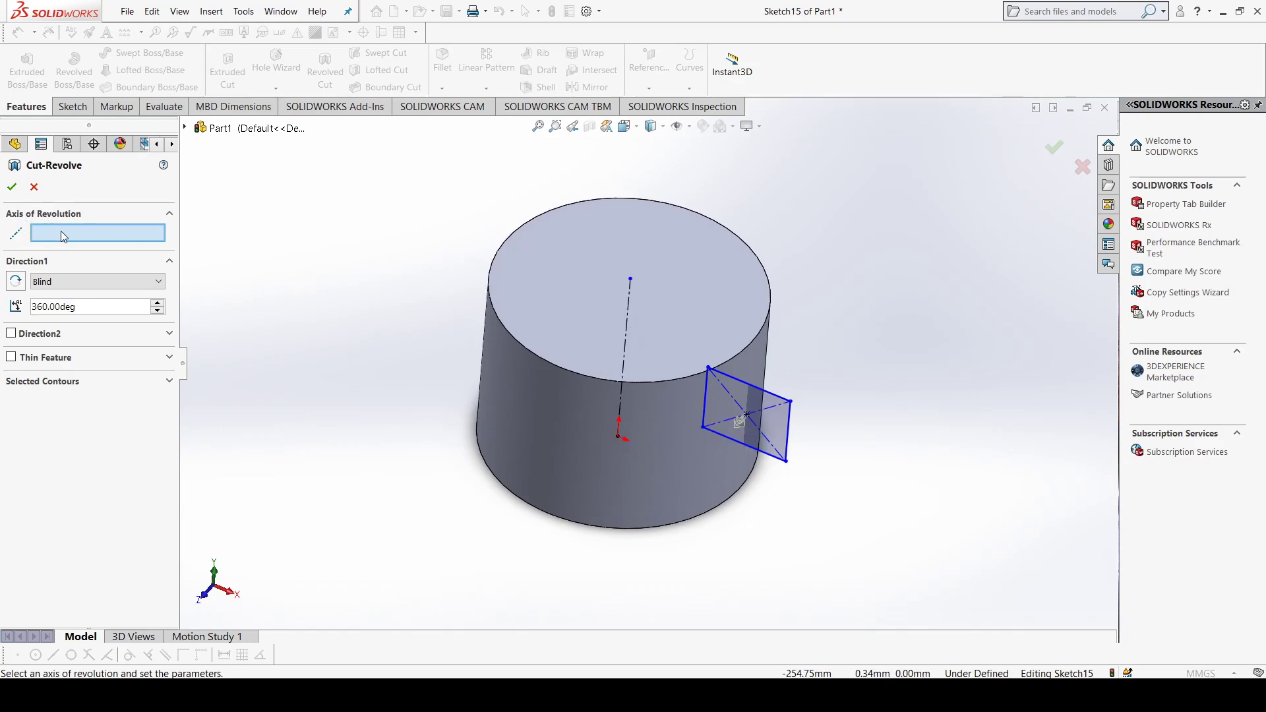
pyautogui.click(631, 302)
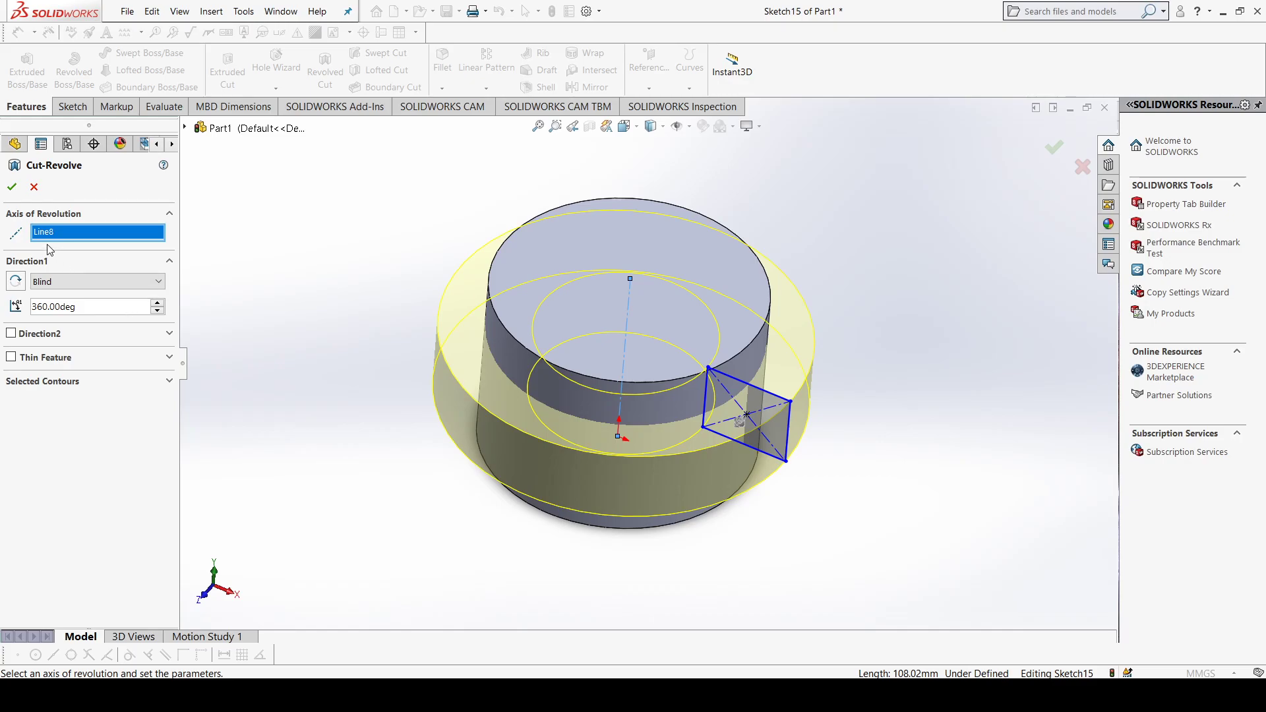
pyautogui.click(11, 189)
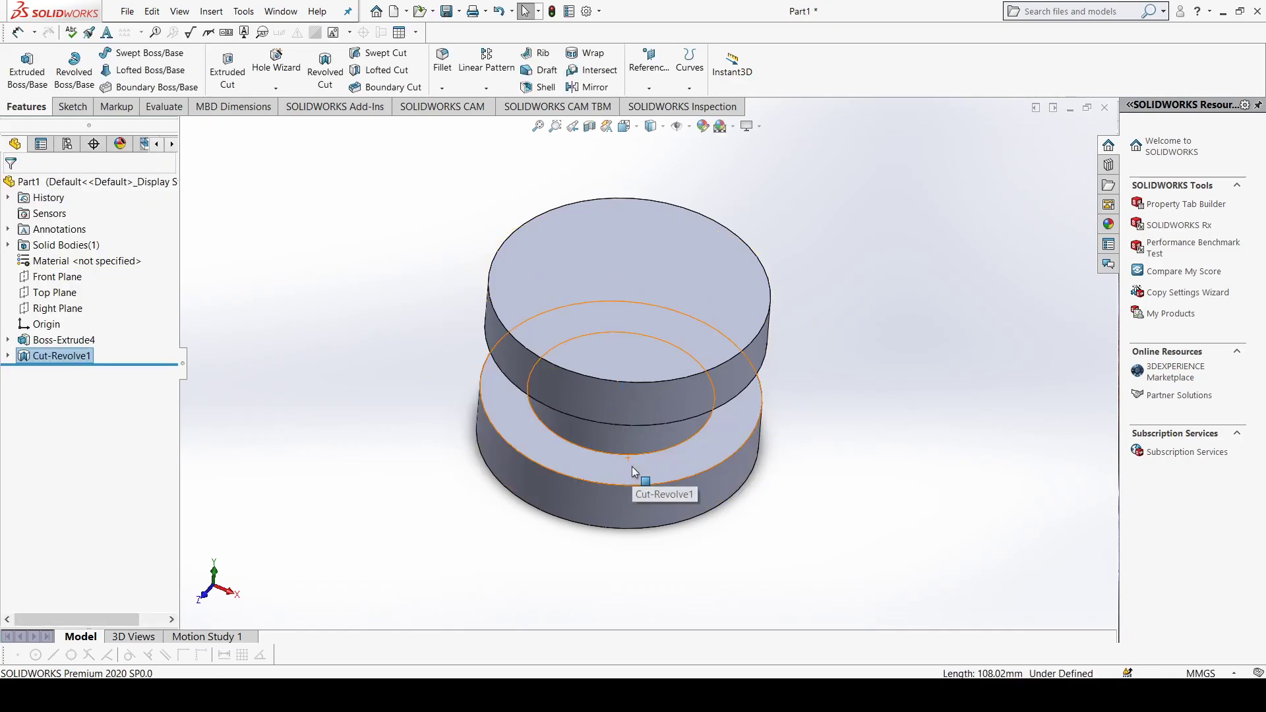
# Step: Delete the revolved cut and its leftover rectangle sketch from the part
pyautogui.moveTo(633, 424); pyautogui.dragTo(797, 377, button='middle')
pyautogui.moveTo(657, 315); pyautogui.dragTo(765, 370, button='middle')
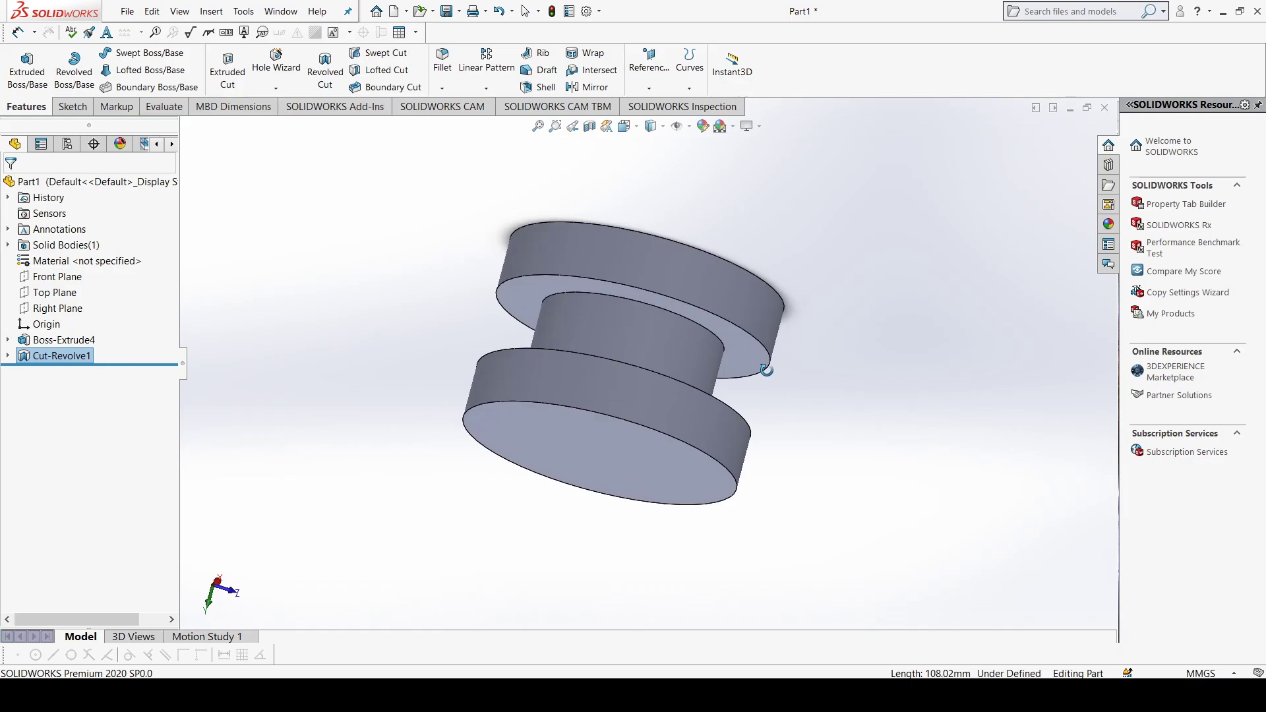
pyautogui.moveTo(411, 192); pyautogui.dragTo(360, 248, button='middle')
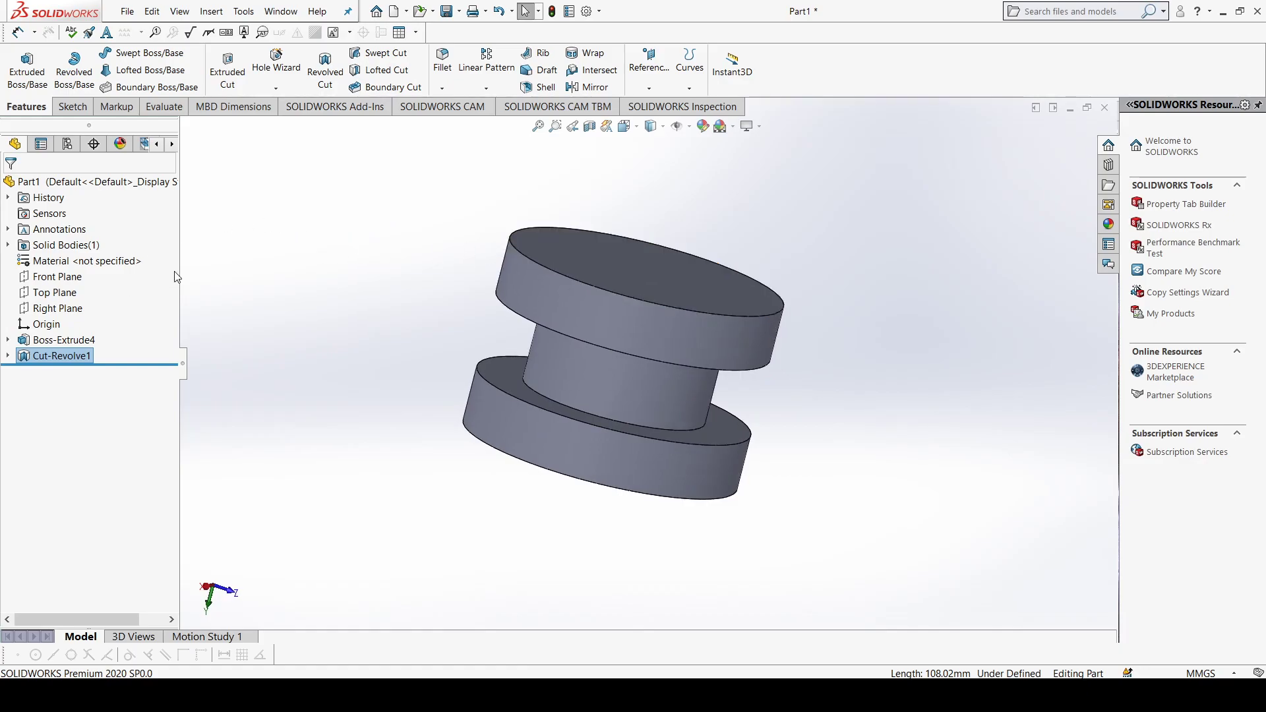
pyautogui.rightClick(80, 357)
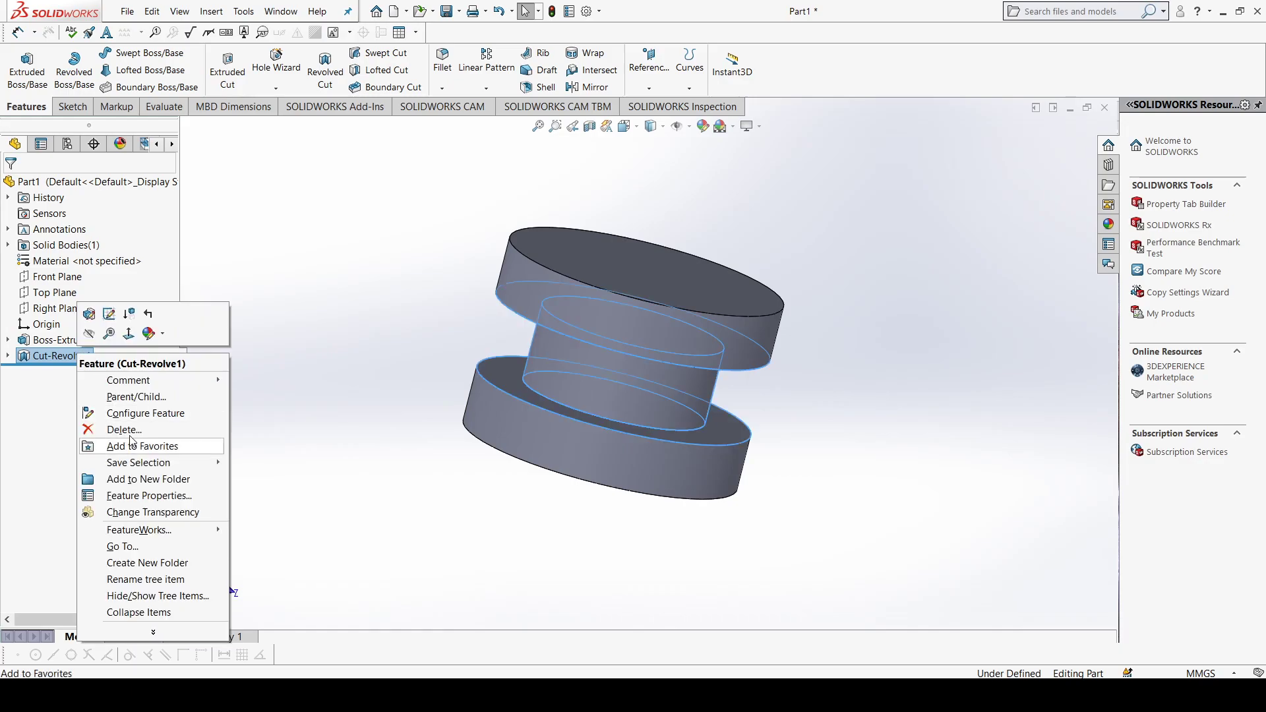
pyautogui.click(149, 430)
pyautogui.press('Return')
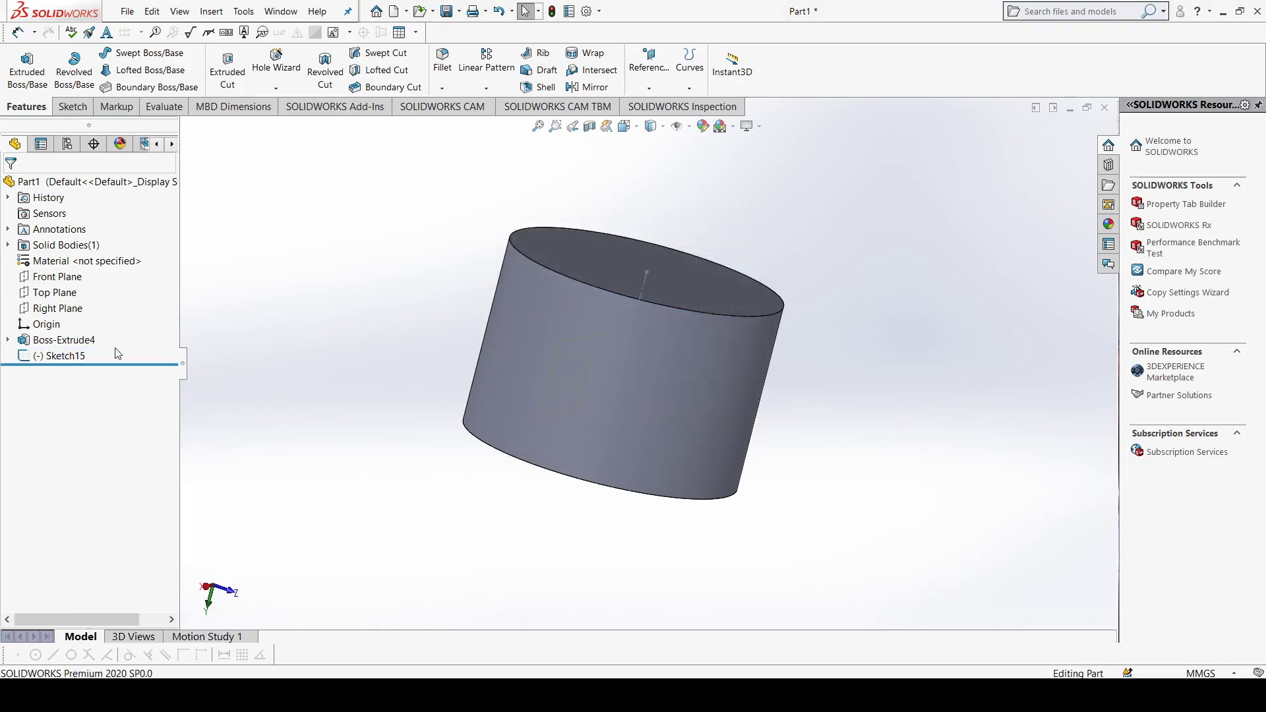
pyautogui.rightClick(58, 356)
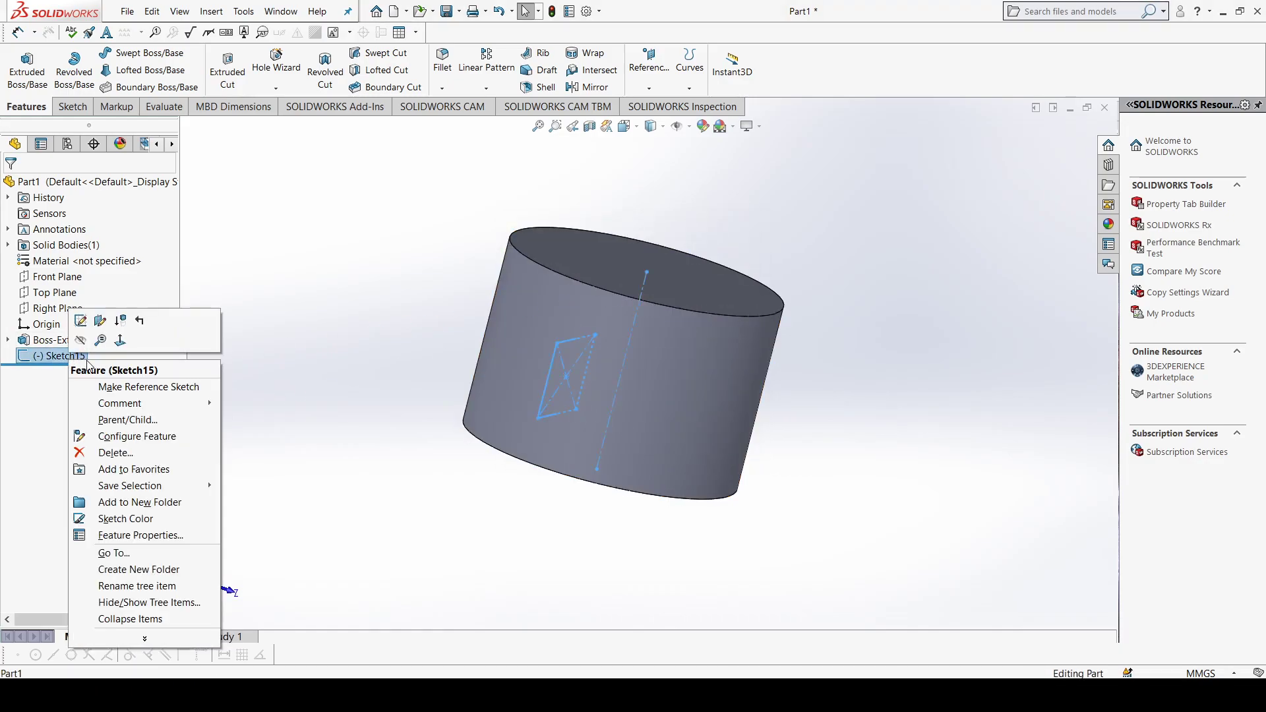
pyautogui.click(136, 454)
pyautogui.press('Return')
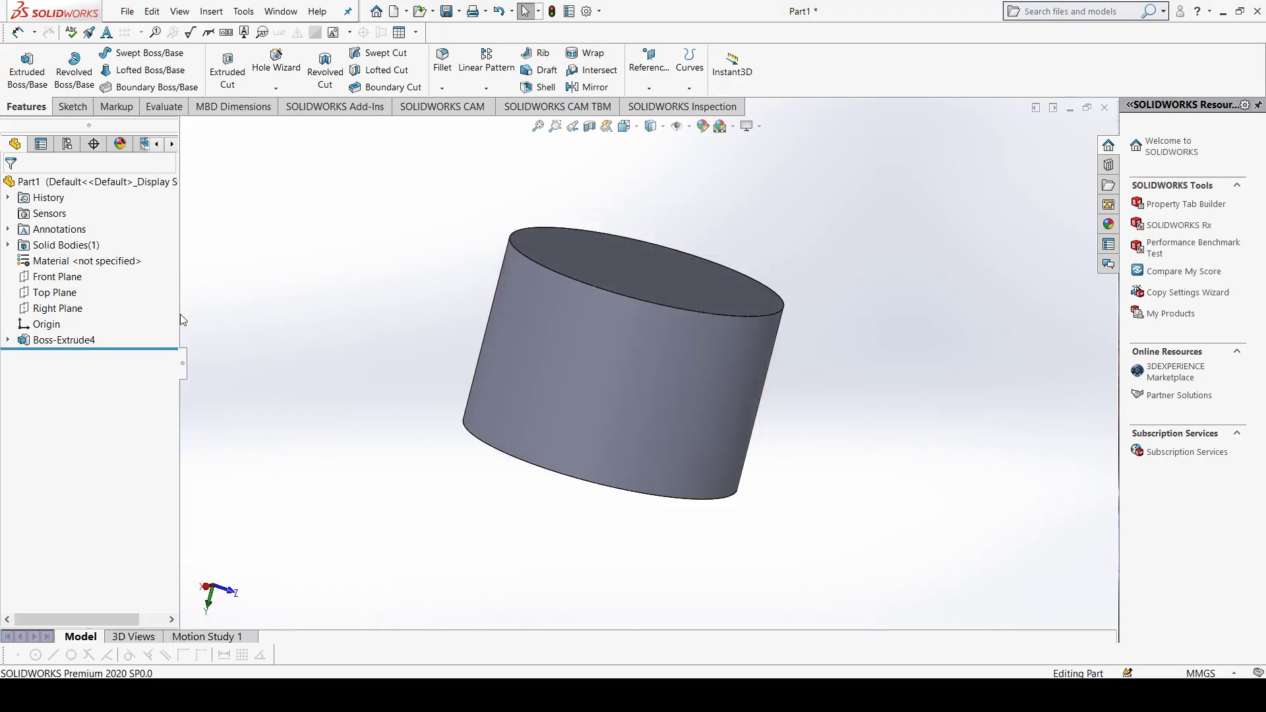
# Step: Delete the extruded cylinder and its circle sketch to empty the part
pyautogui.rightClick(90, 341)
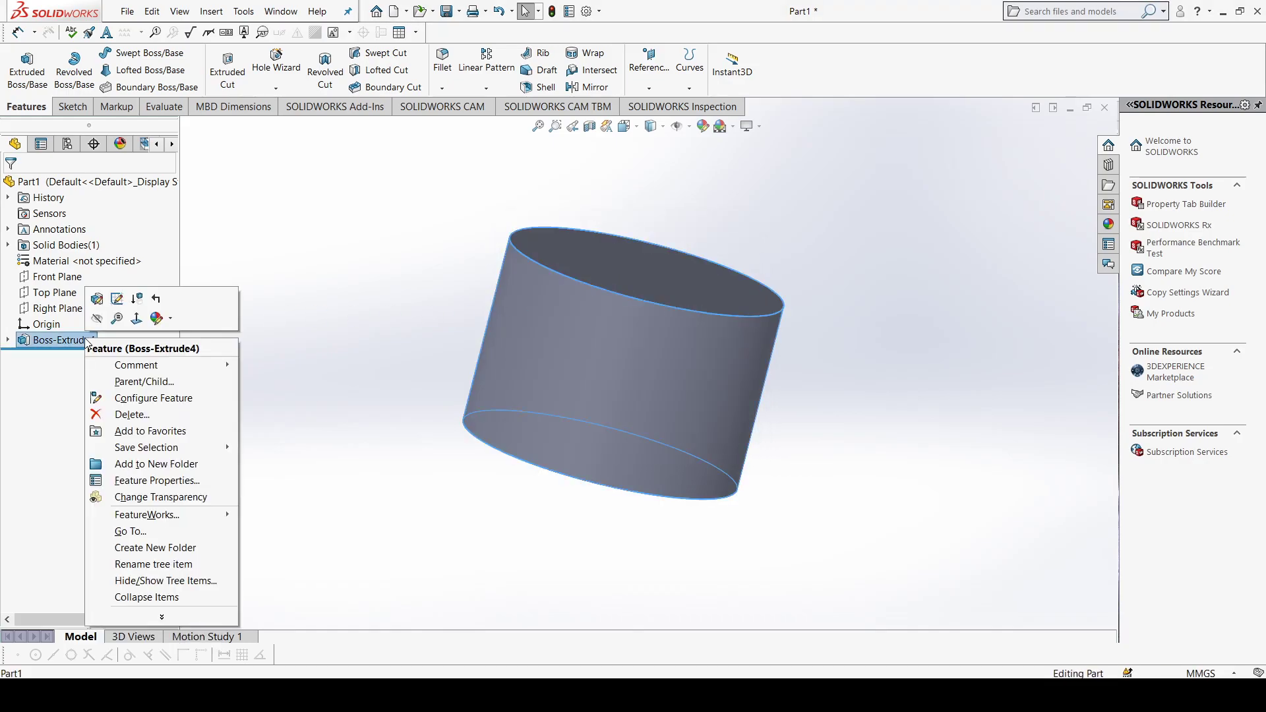
pyautogui.click(132, 414)
pyautogui.click(715, 259)
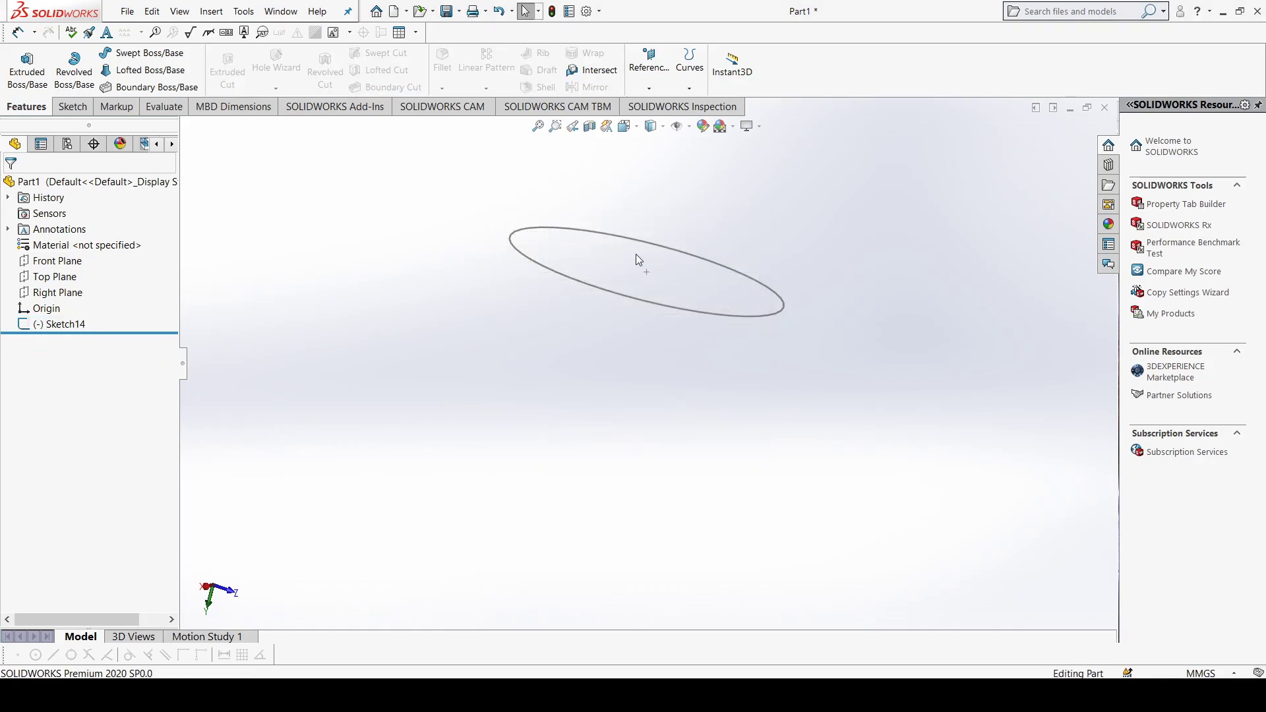
pyautogui.click(53, 324)
pyautogui.press('Delete')
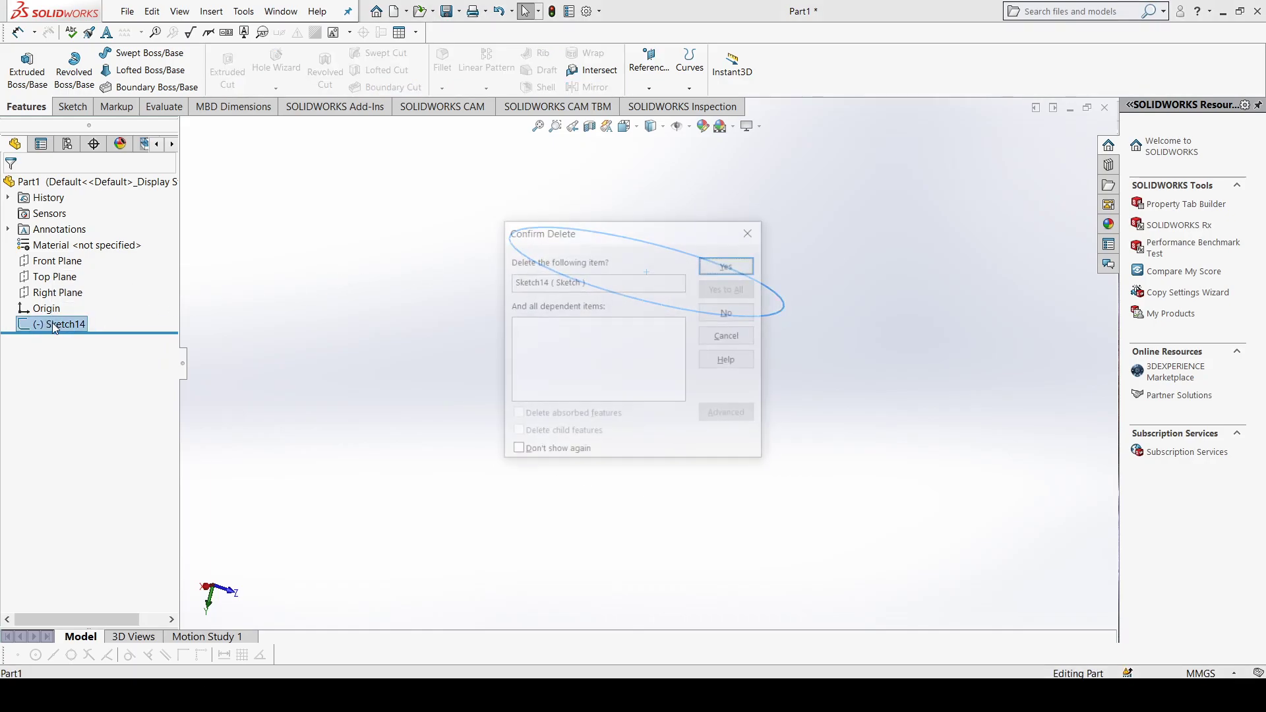
pyautogui.click(726, 262)
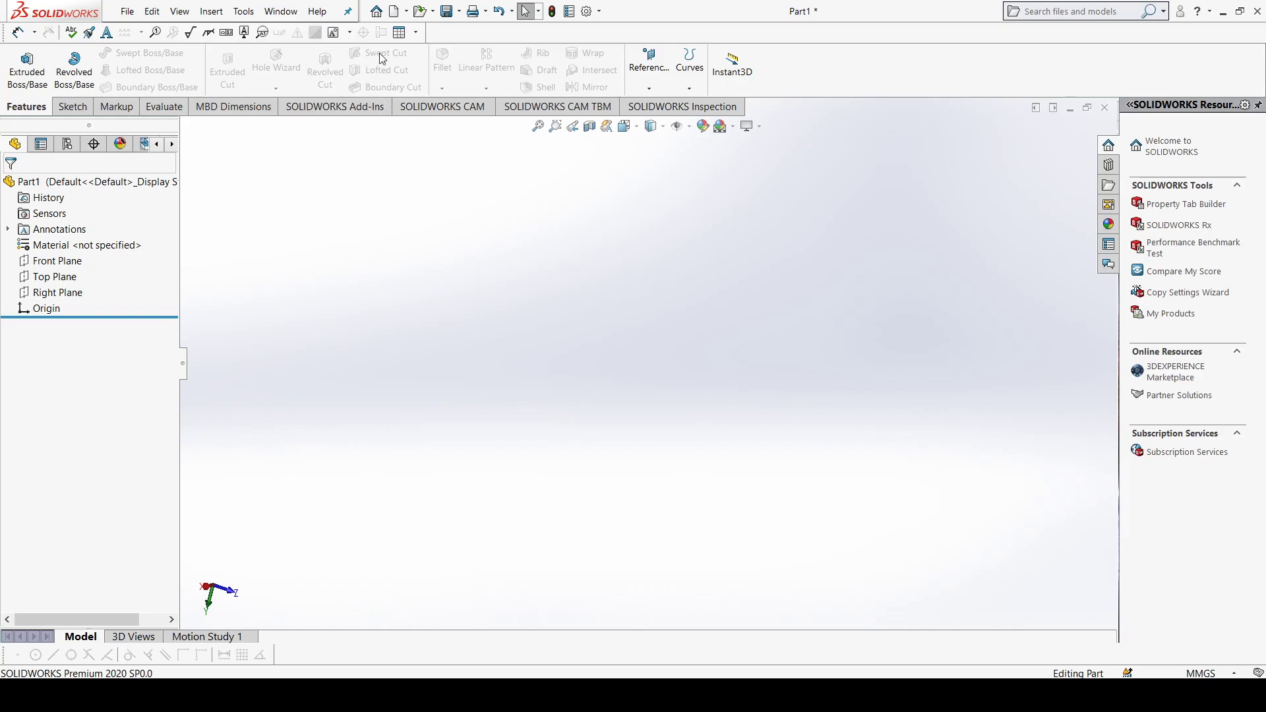
# Step: Sketch a center rectangle about 187 by 121 mm on the Top Plane, centred on the origin
pyautogui.hotkey('ctrl', '7')
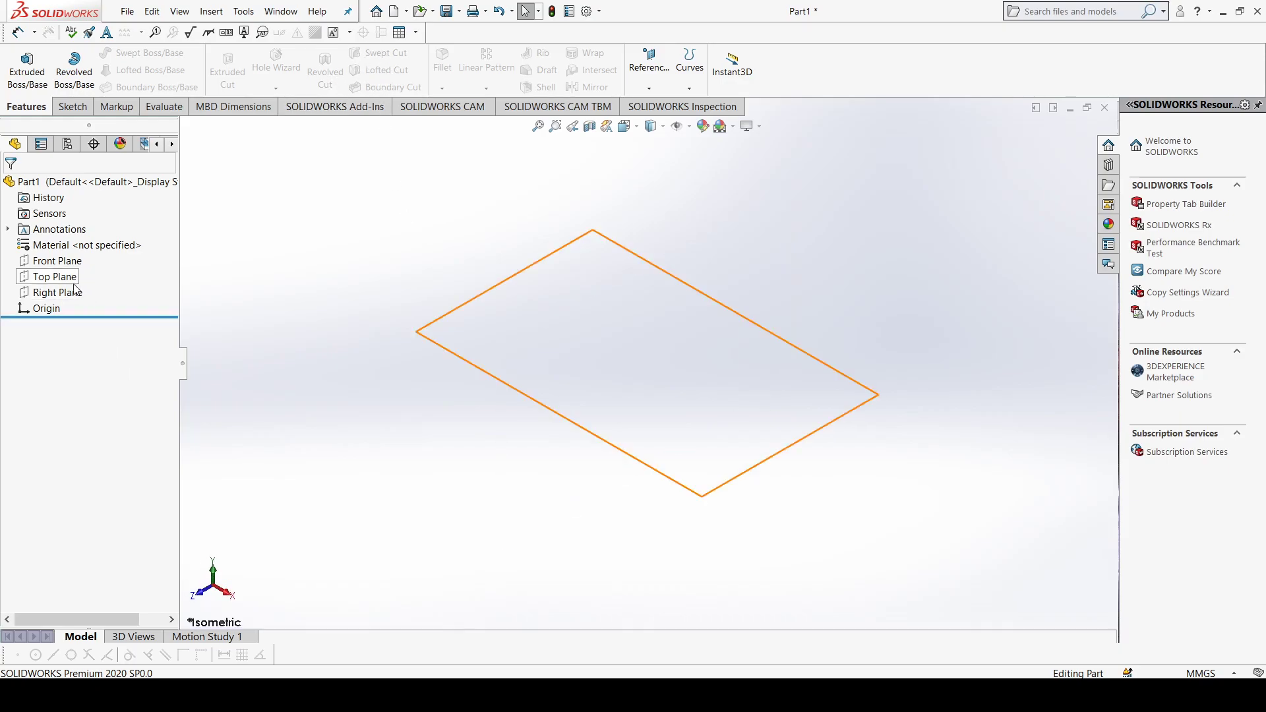
pyautogui.click(70, 279)
pyautogui.click(73, 106)
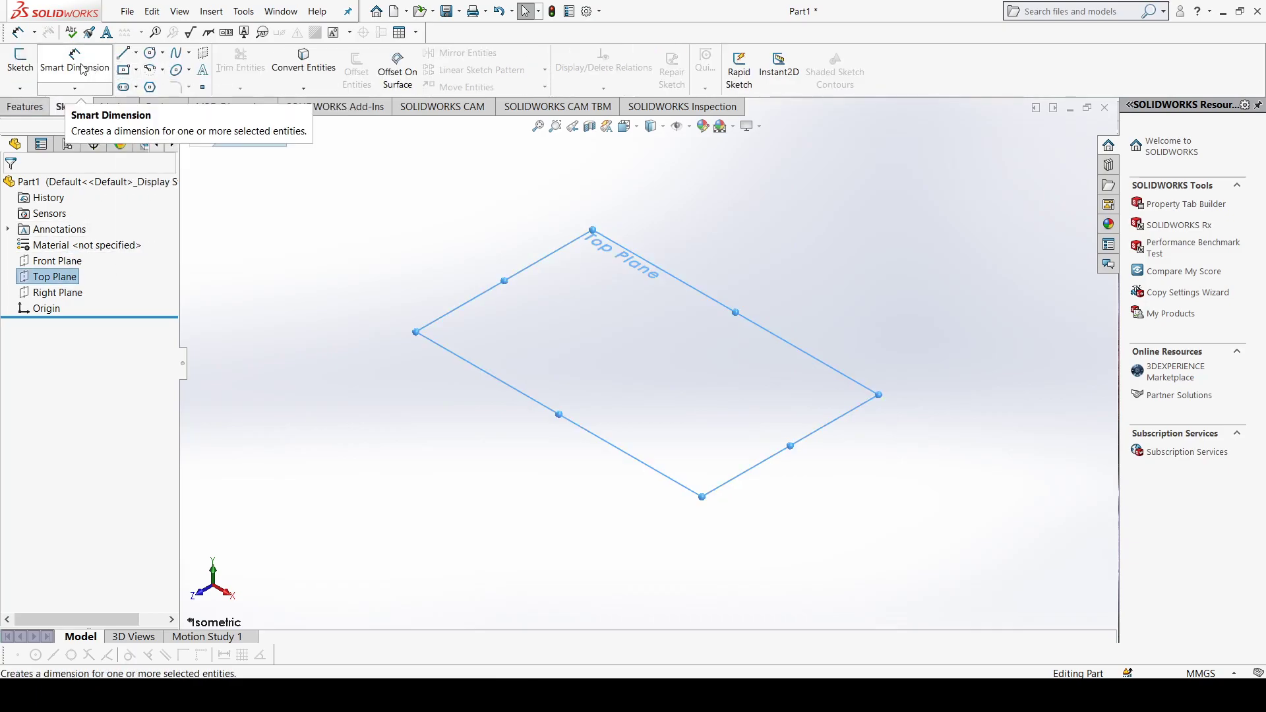
pyautogui.click(25, 60)
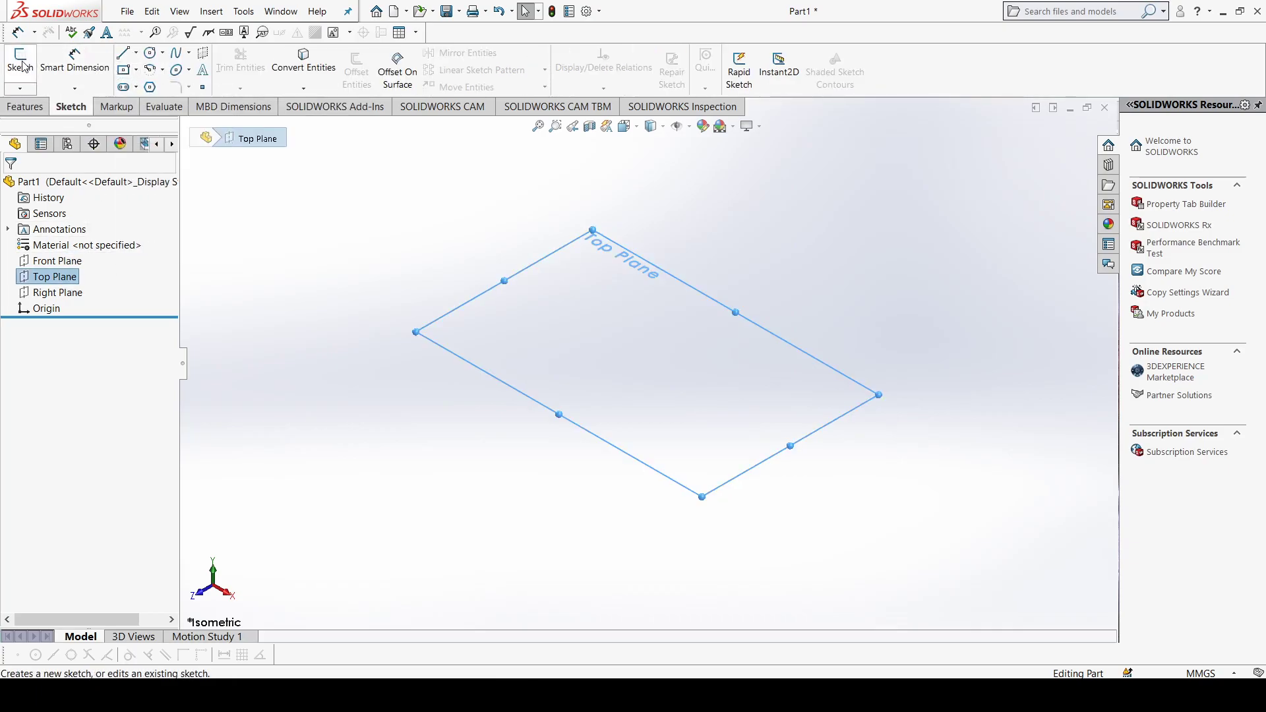
pyautogui.click(124, 70)
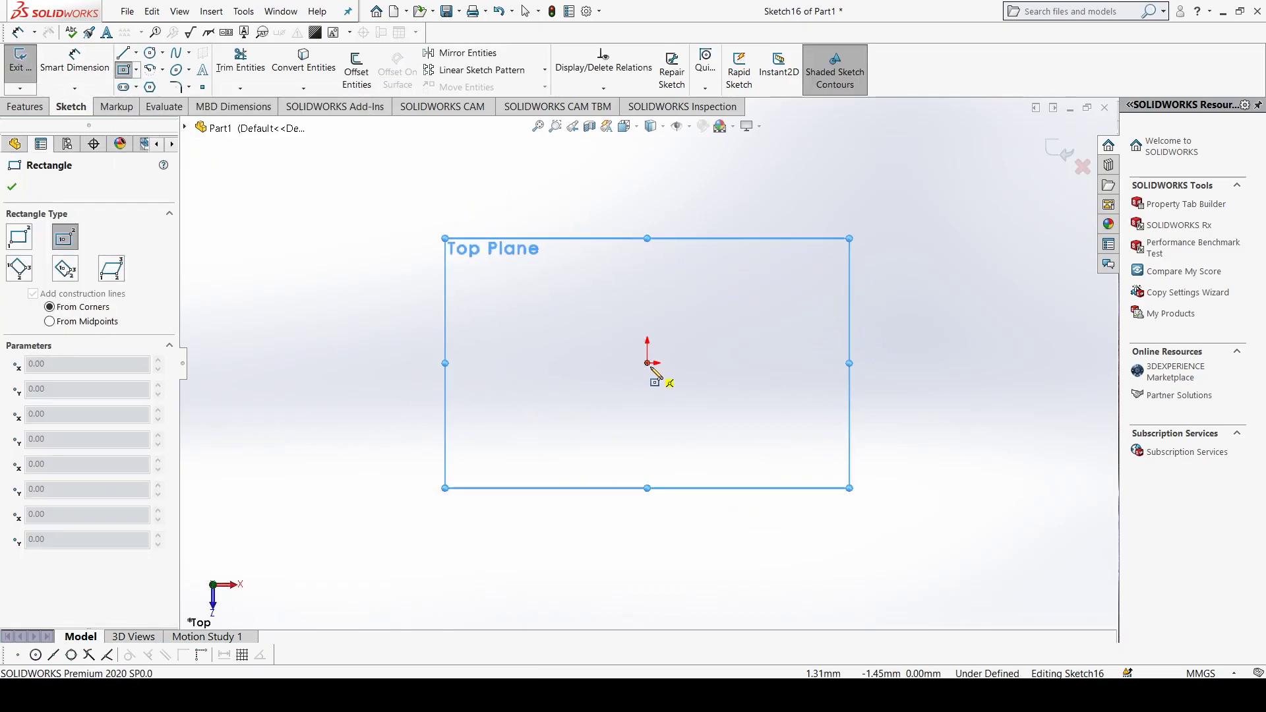
pyautogui.click(648, 363)
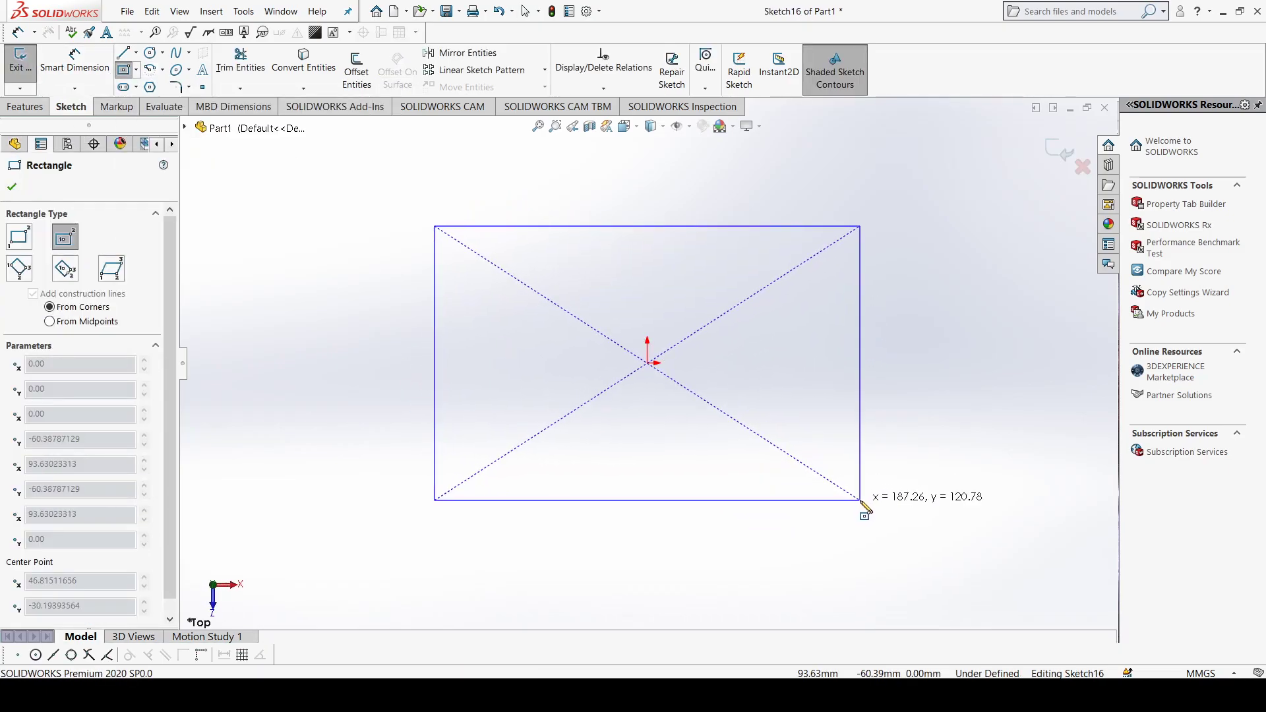
pyautogui.click(860, 500)
pyautogui.click(12, 188)
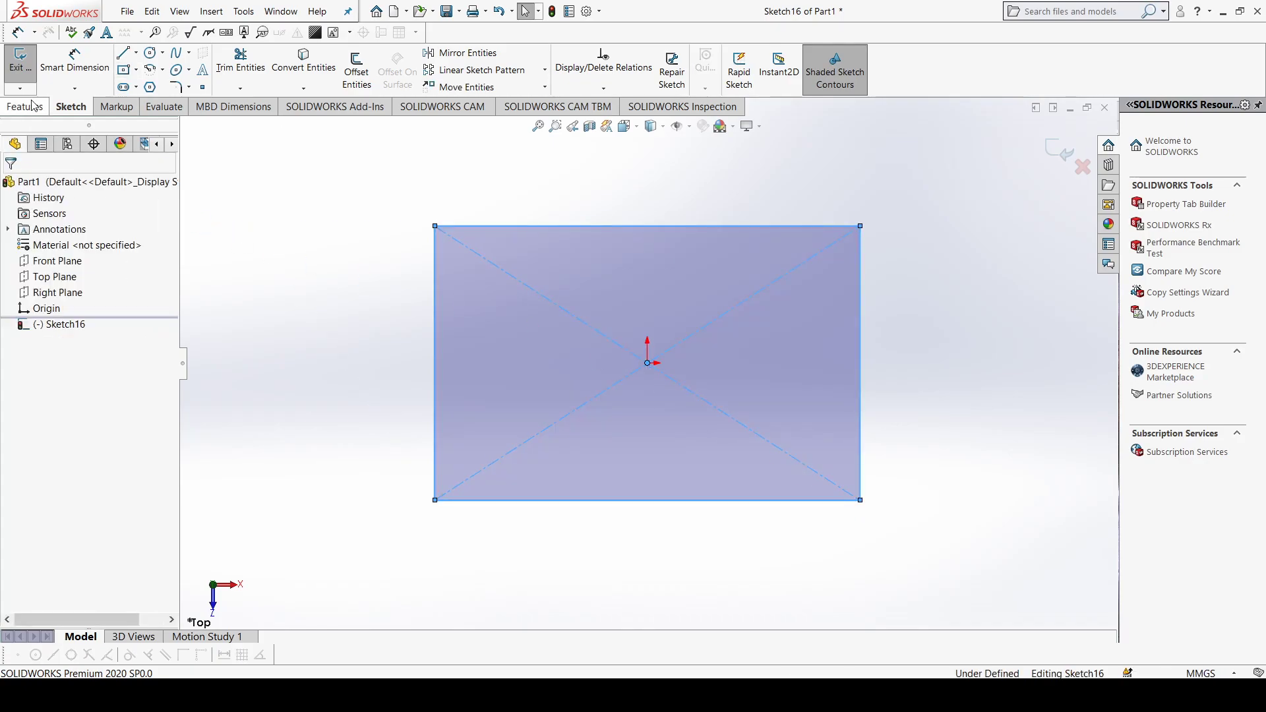
# Step: Extrude the rectangle upward as a blind boss 40 mm deep
pyautogui.click(30, 108)
pyautogui.click(26, 69)
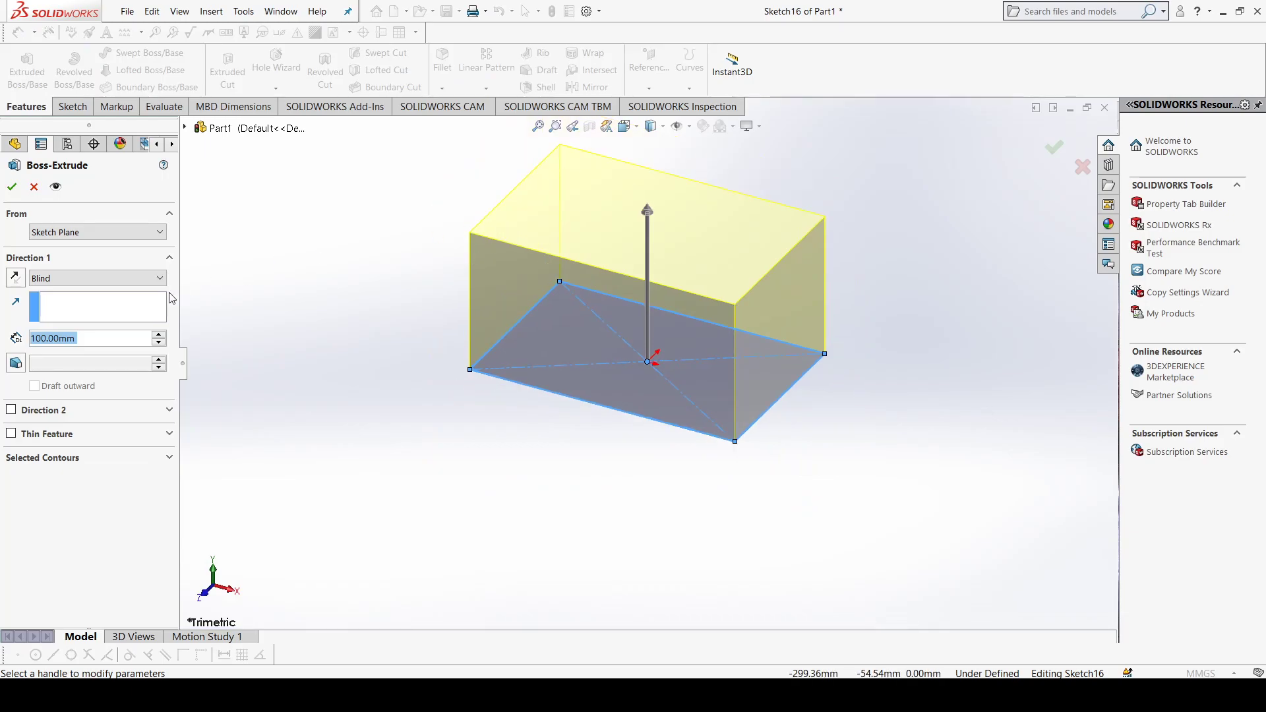
pyautogui.click(159, 342)
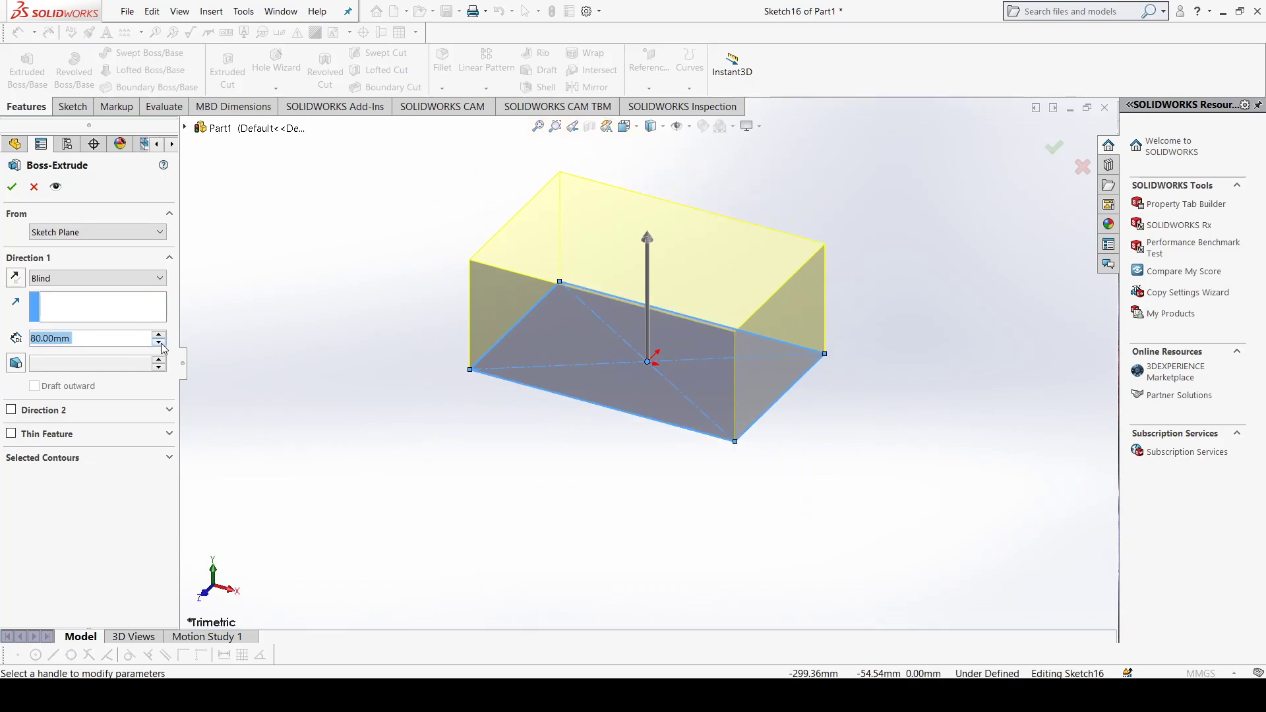
pyautogui.click(159, 341)
pyautogui.click(158, 341)
pyautogui.click(159, 342)
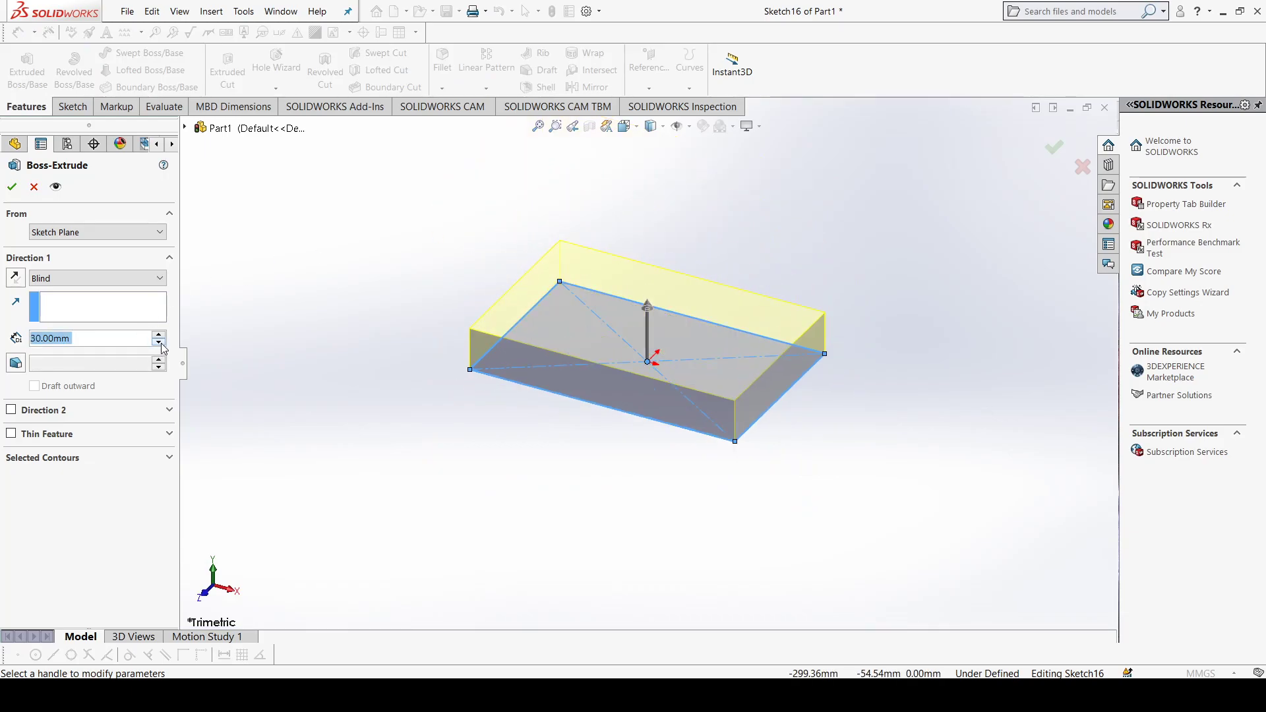
pyautogui.click(162, 335)
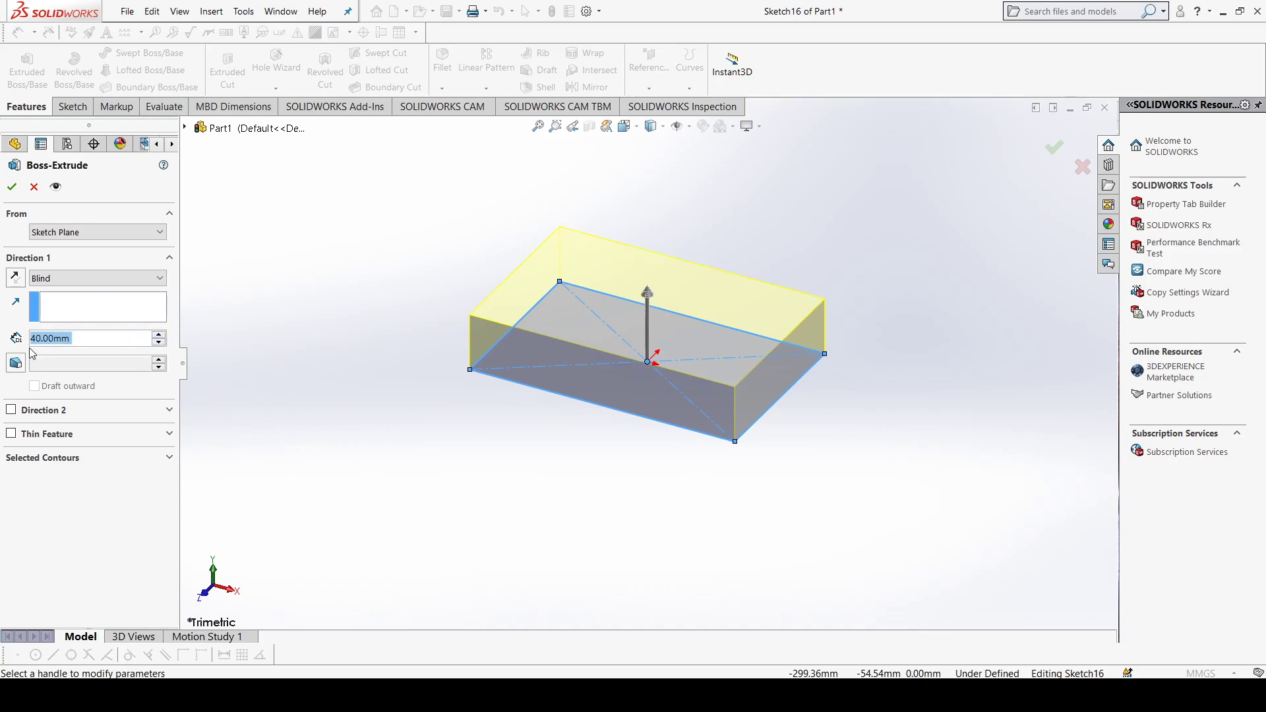
pyautogui.click(13, 190)
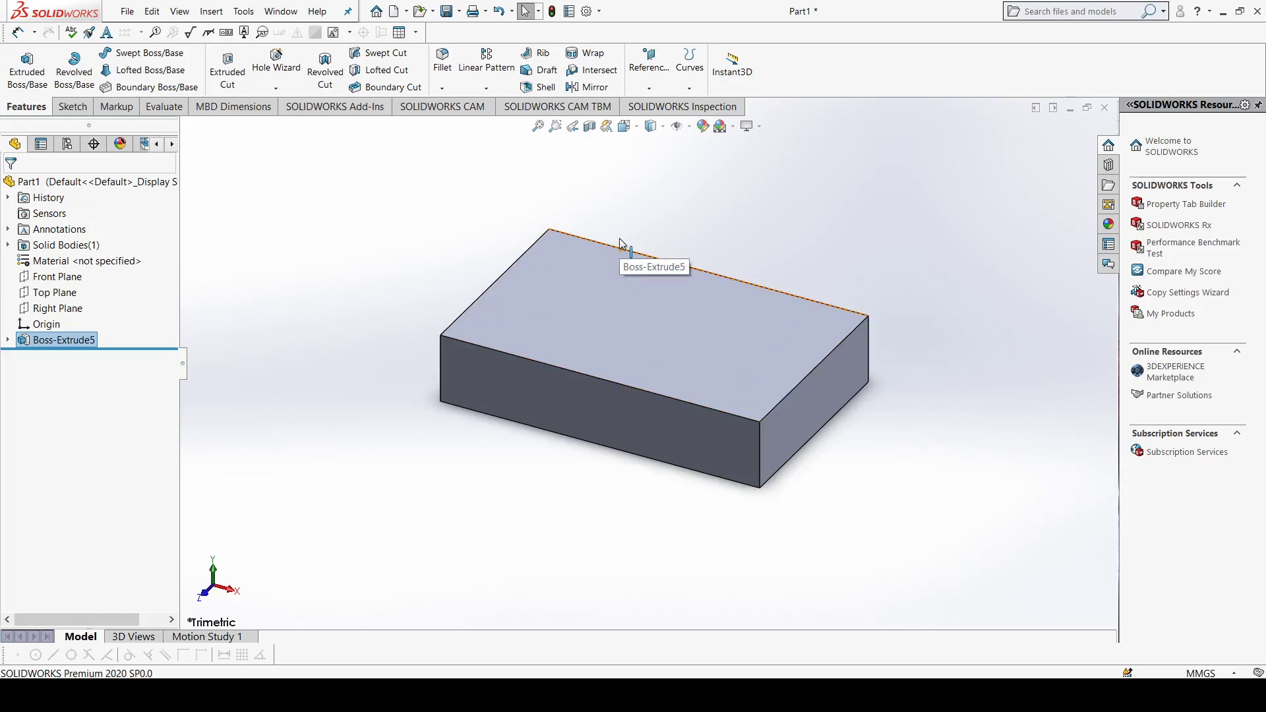
# Step: Create a reference plane offset 10 mm from the block's top face, flipped so it lies inside the block
pyautogui.scroll(-2, 630, 328)
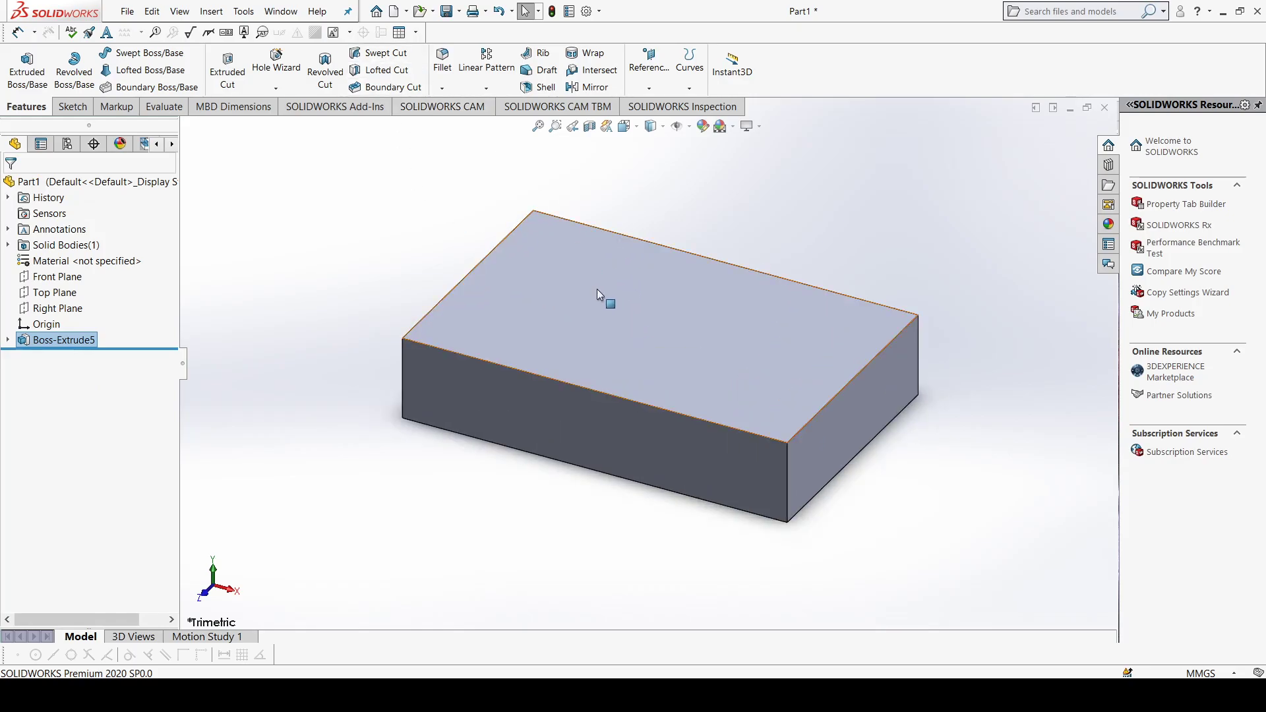
pyautogui.moveTo(516, 417); pyautogui.dragTo(575, 429, button='middle')
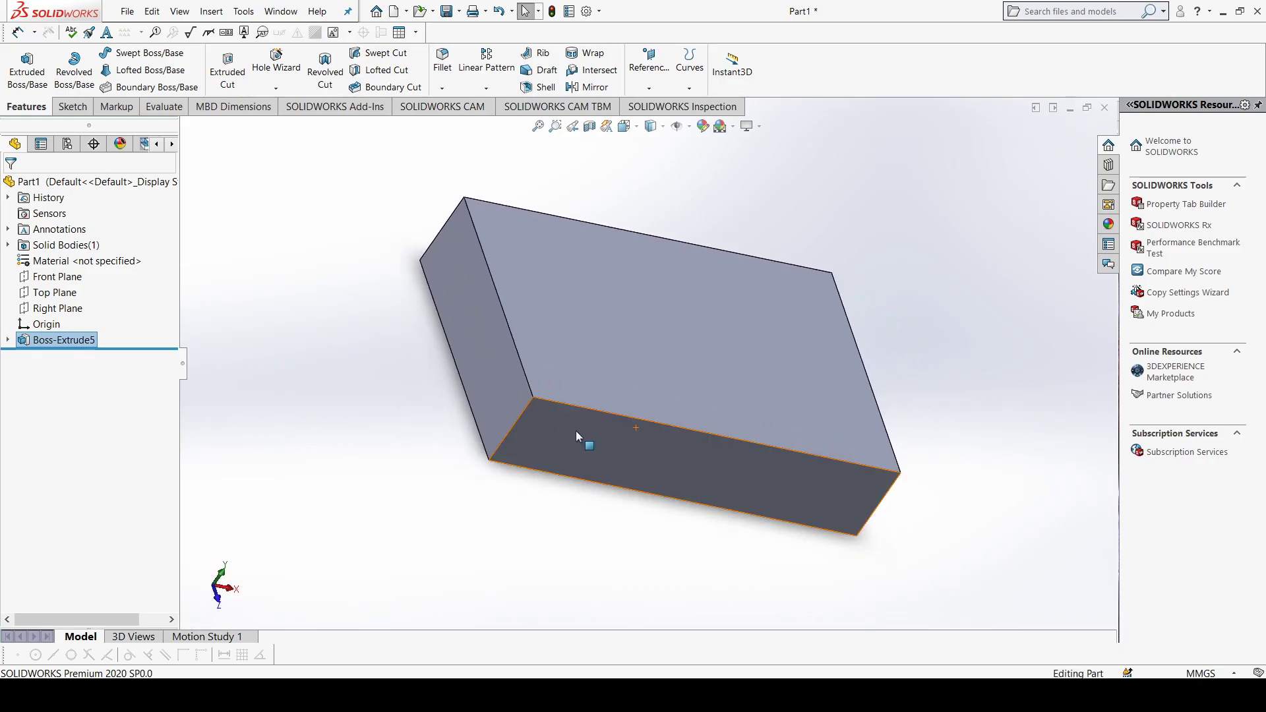
pyautogui.click(562, 362)
pyautogui.moveTo(562, 361)
pyautogui.mouseDown(button='middle')
pyautogui.moveTo(615, 365)
pyautogui.moveTo(674, 400)
pyautogui.moveTo(599, 417)
pyautogui.mouseUp(button='middle')
pyautogui.click(594, 373)
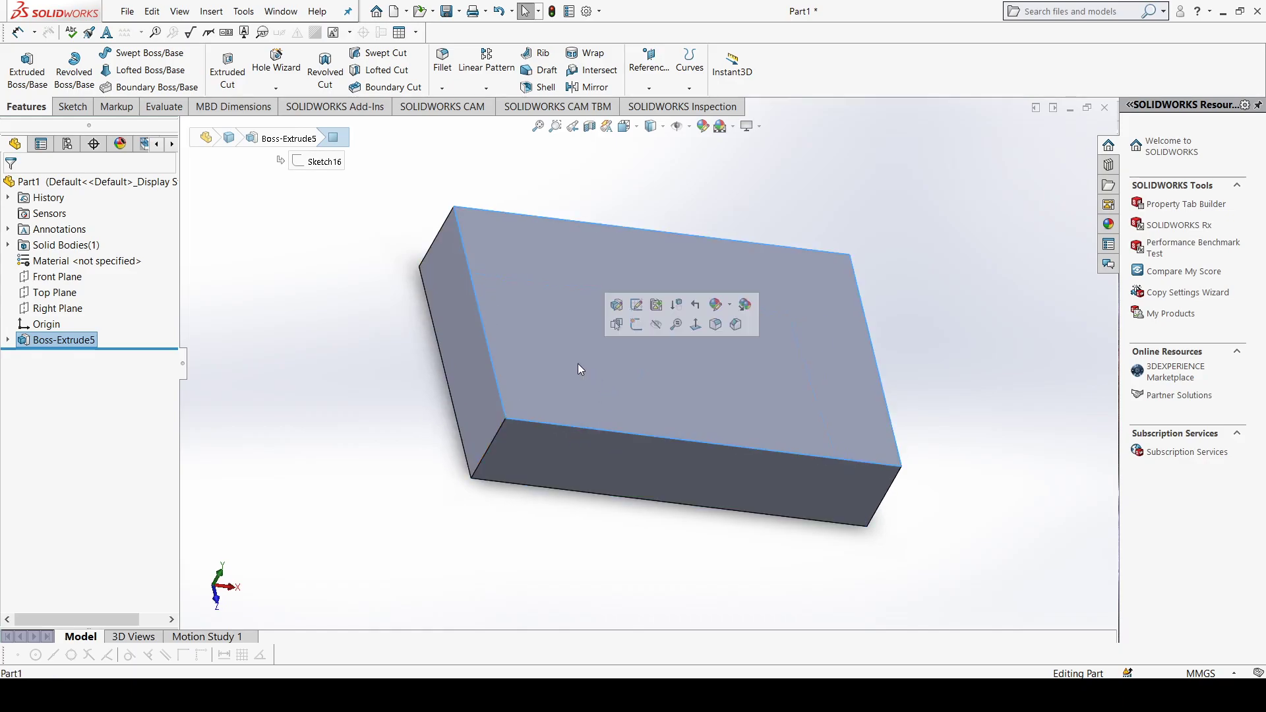
pyautogui.click(644, 91)
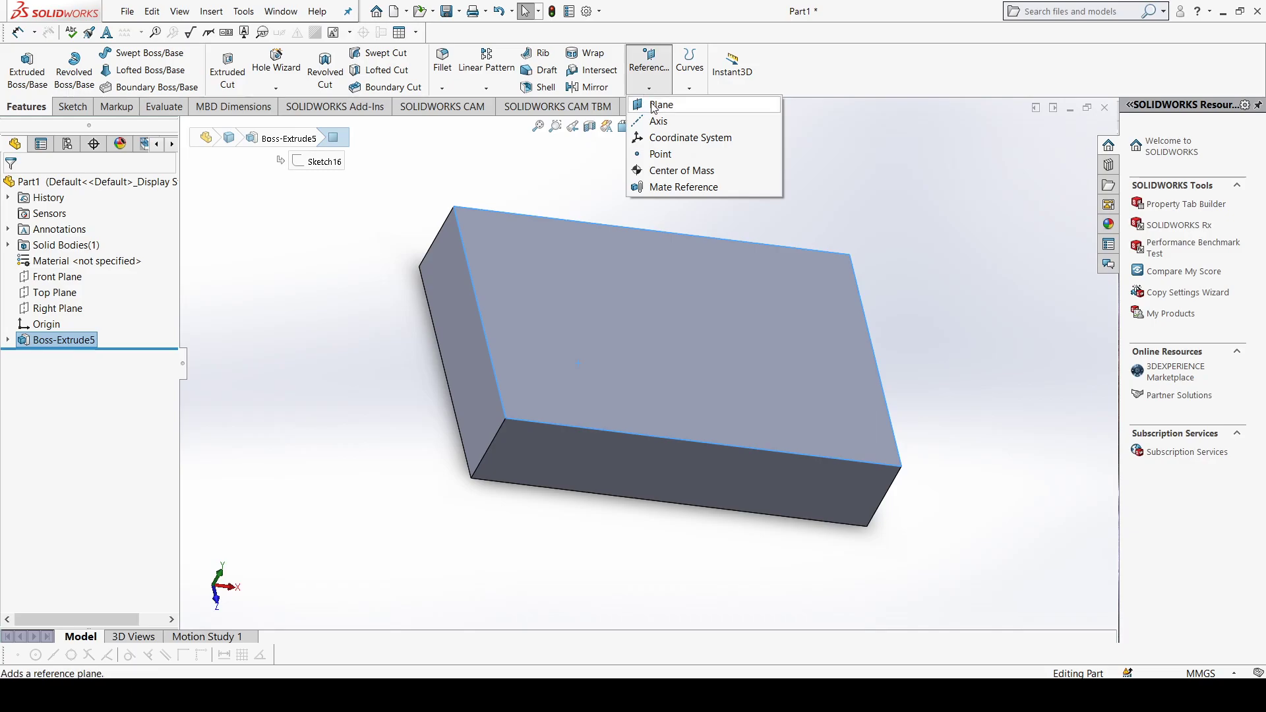
pyautogui.click(659, 105)
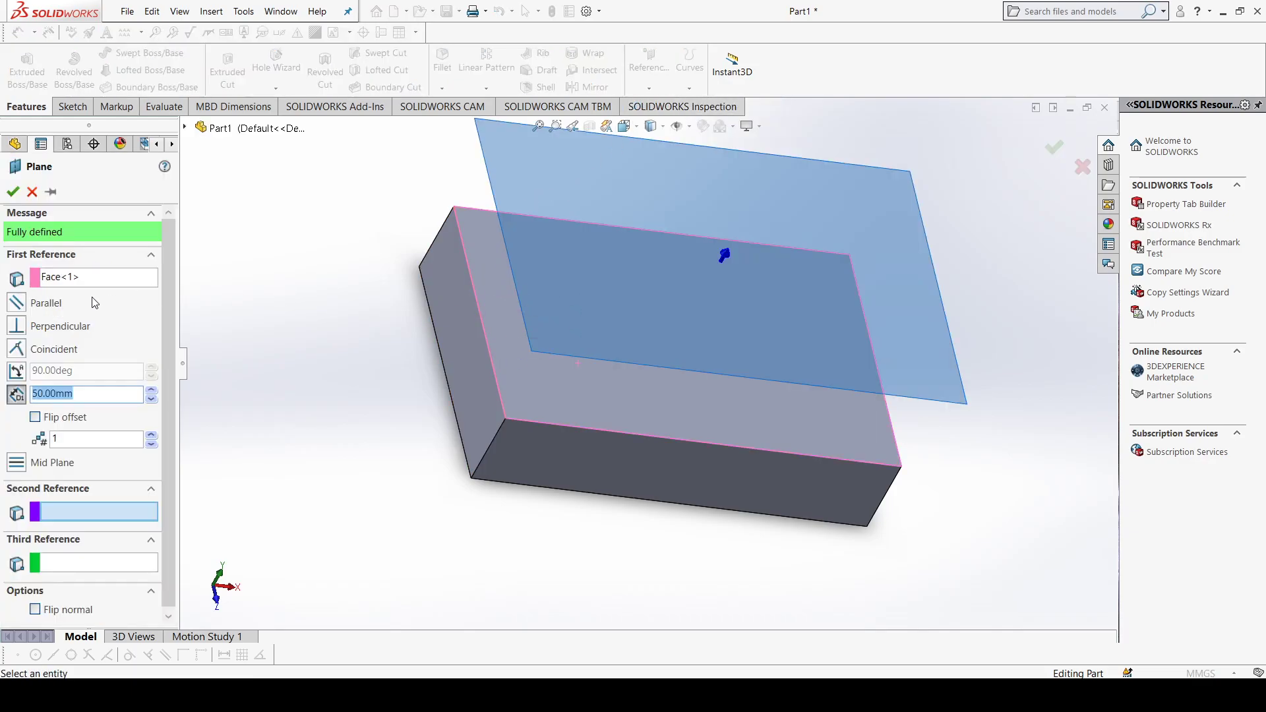
pyautogui.click(35, 417)
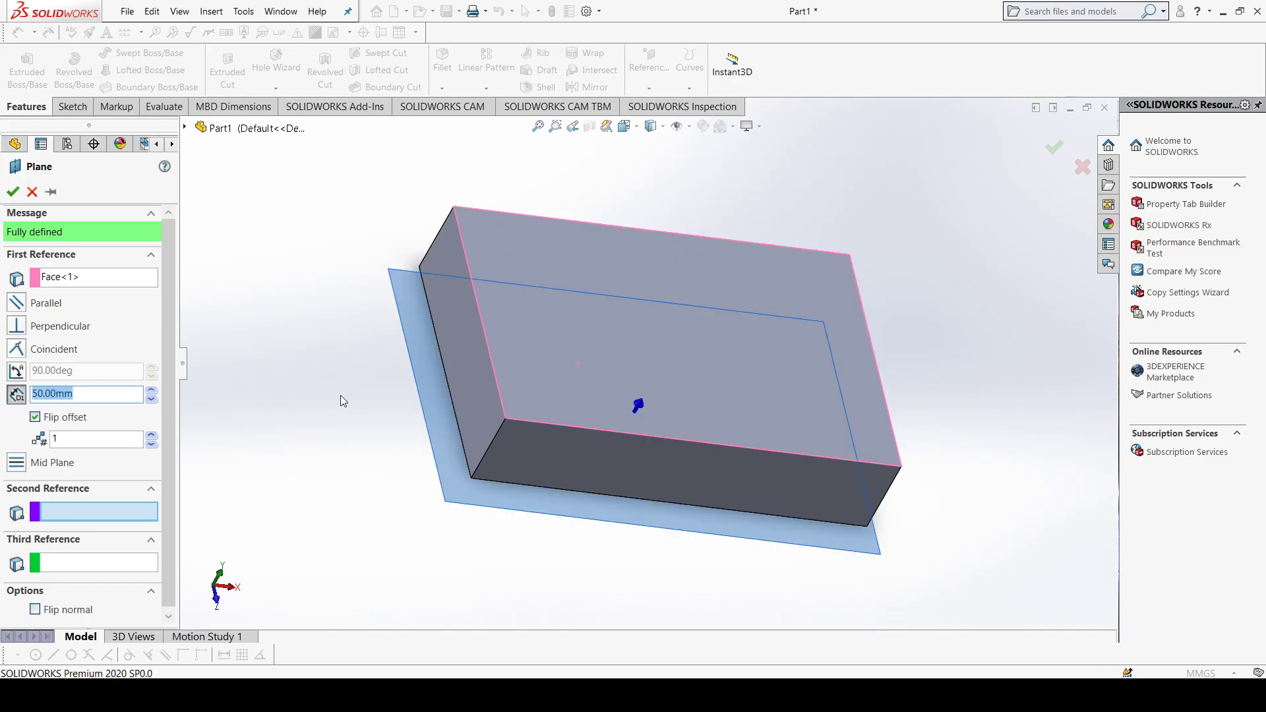
pyautogui.moveTo(357, 392); pyautogui.dragTo(390, 362, button='middle')
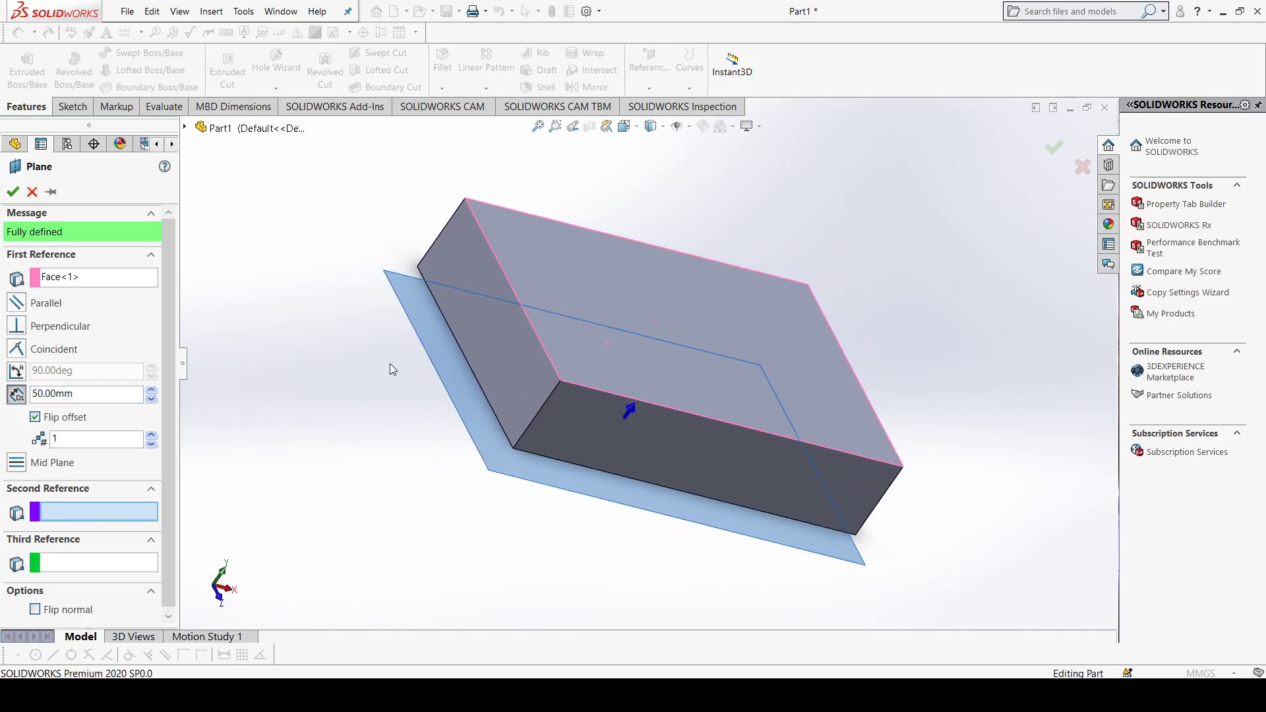
pyautogui.click(151, 400)
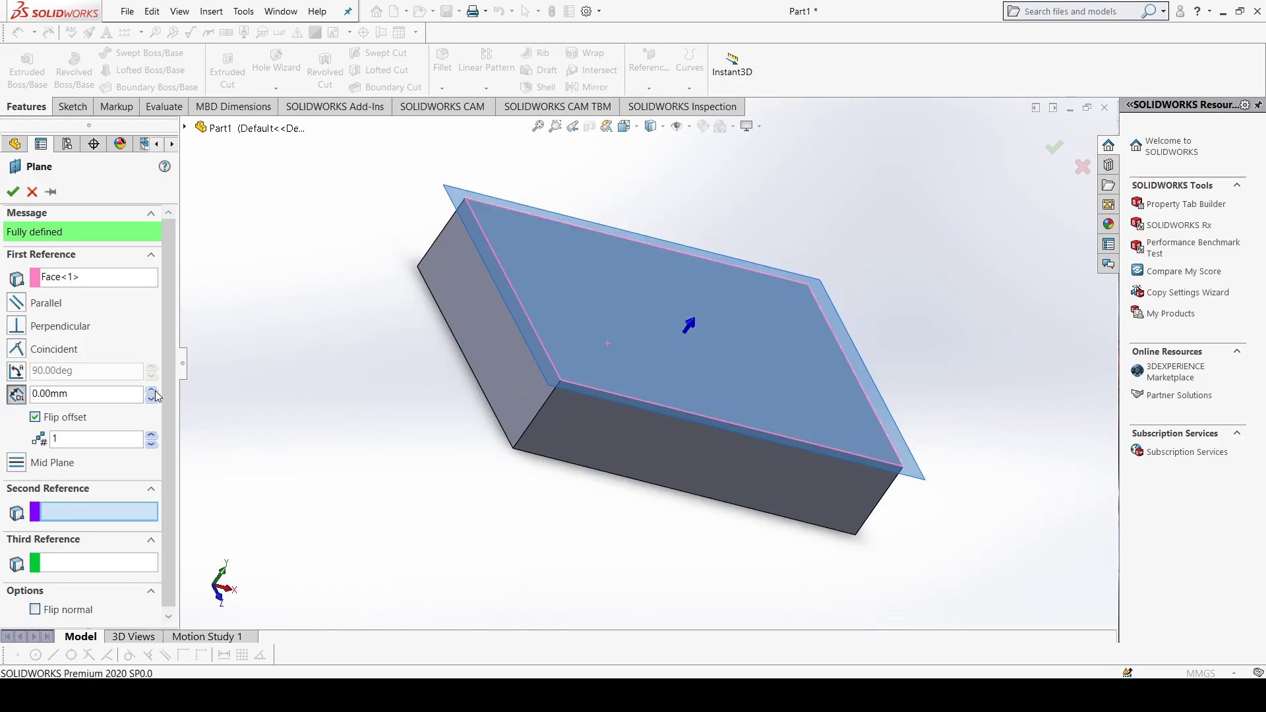
pyautogui.click(154, 392)
pyautogui.moveTo(349, 405)
pyautogui.mouseDown(button='middle')
pyautogui.moveTo(362, 407)
pyautogui.moveTo(346, 425)
pyautogui.mouseUp(button='middle')
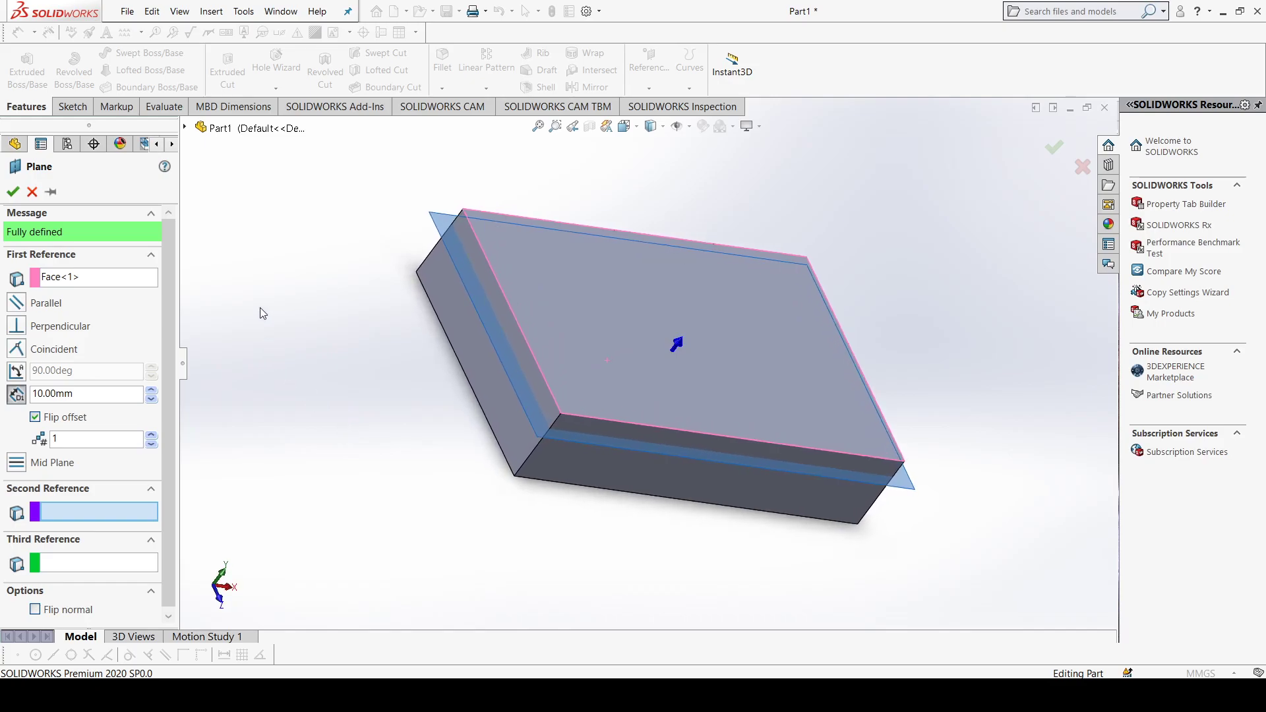
pyautogui.click(14, 197)
# Step: Sketch a wavy seven-point spline on the offset plane, running lengthwise between the block's two short edges, and exit the sketch
pyautogui.moveTo(373, 357); pyautogui.dragTo(352, 408, button='middle')
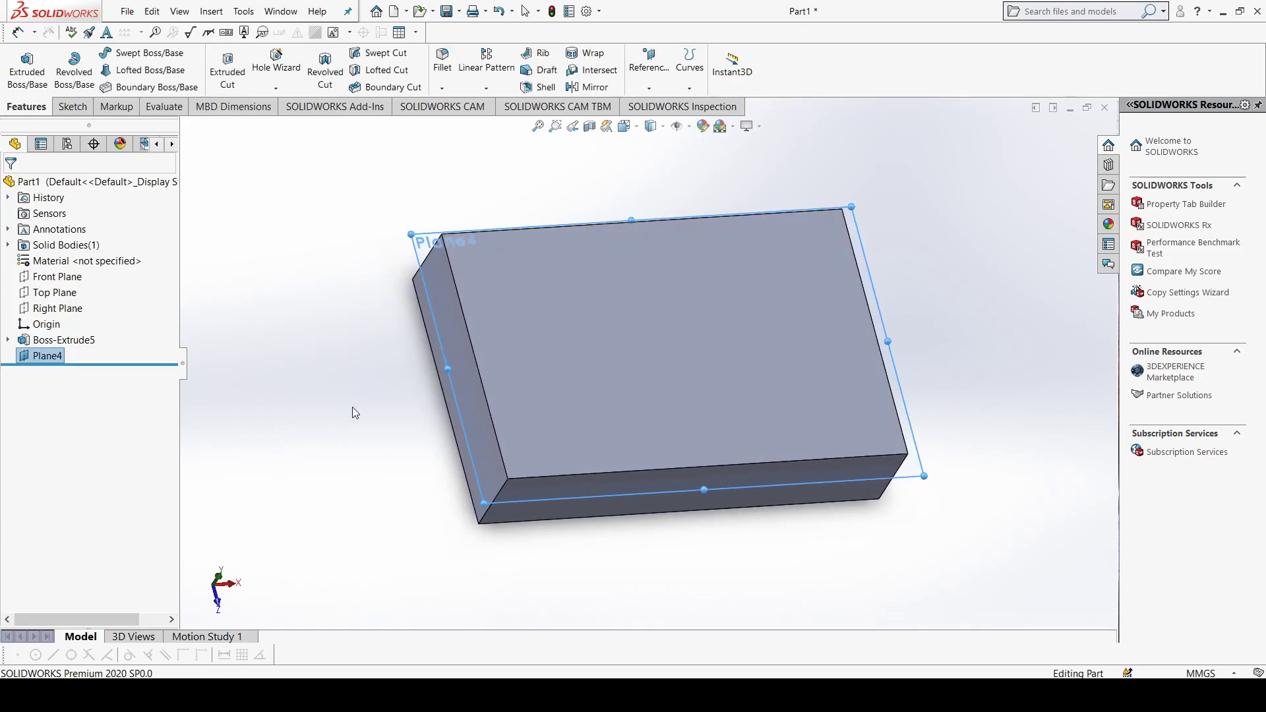
pyautogui.moveTo(431, 291); pyautogui.dragTo(418, 248, button='middle')
pyautogui.click(418, 249)
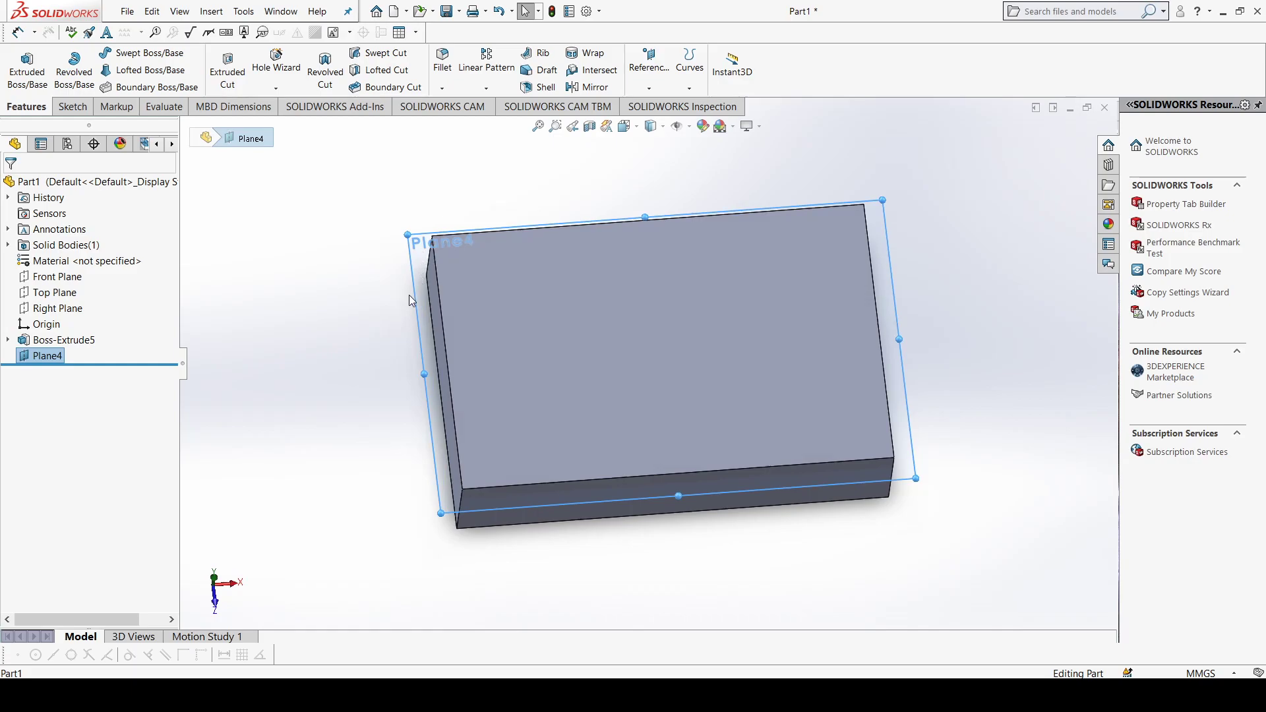
pyautogui.hotkey('ctrl', '8')
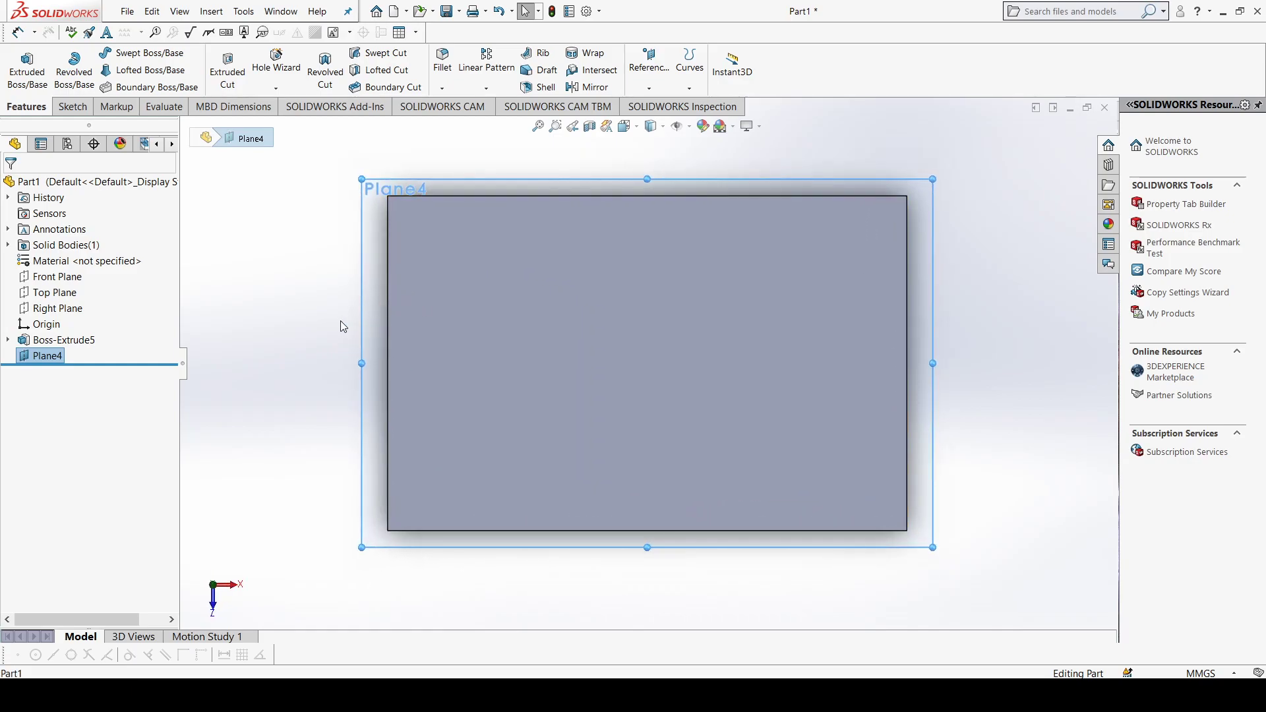
pyautogui.click(70, 107)
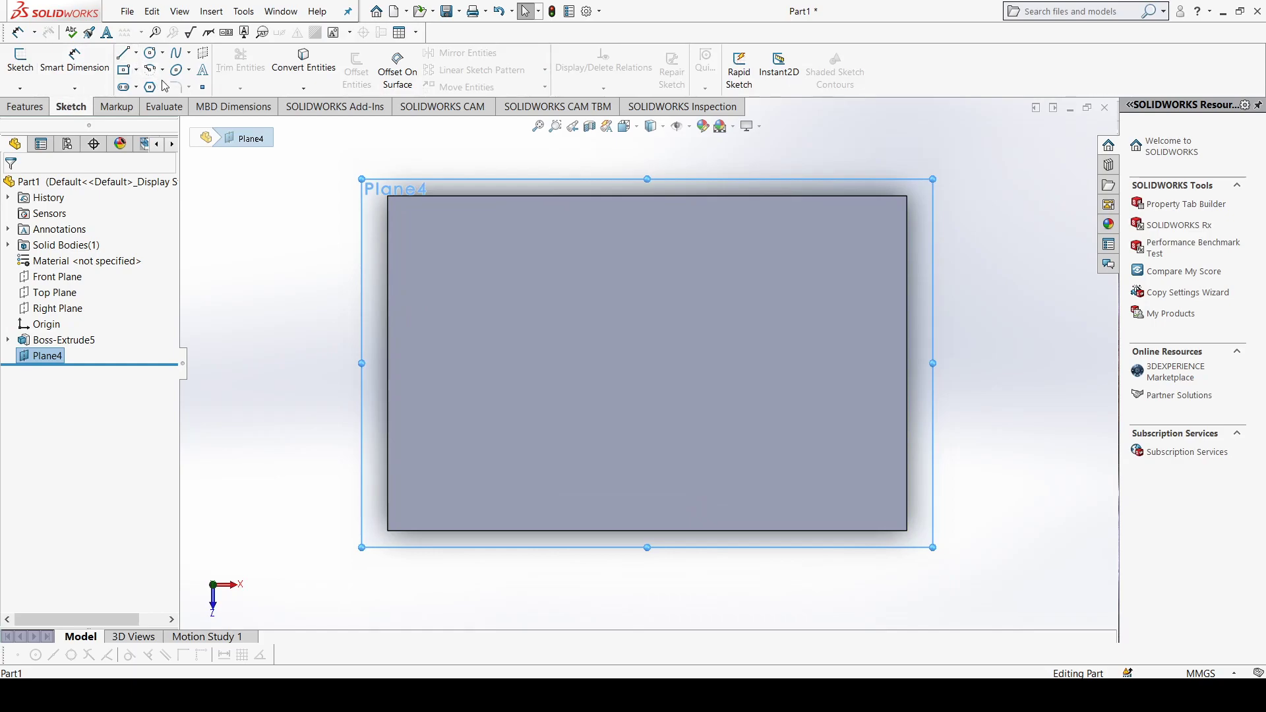
pyautogui.click(176, 52)
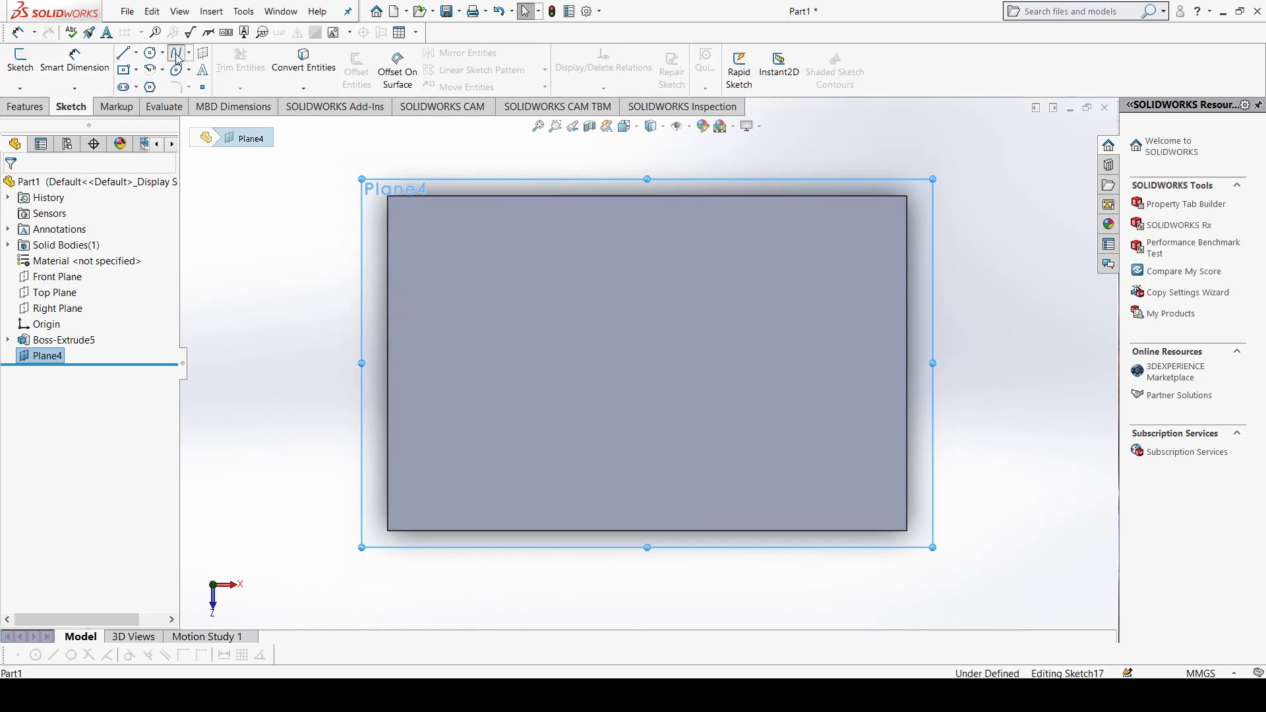
pyautogui.click(387, 363)
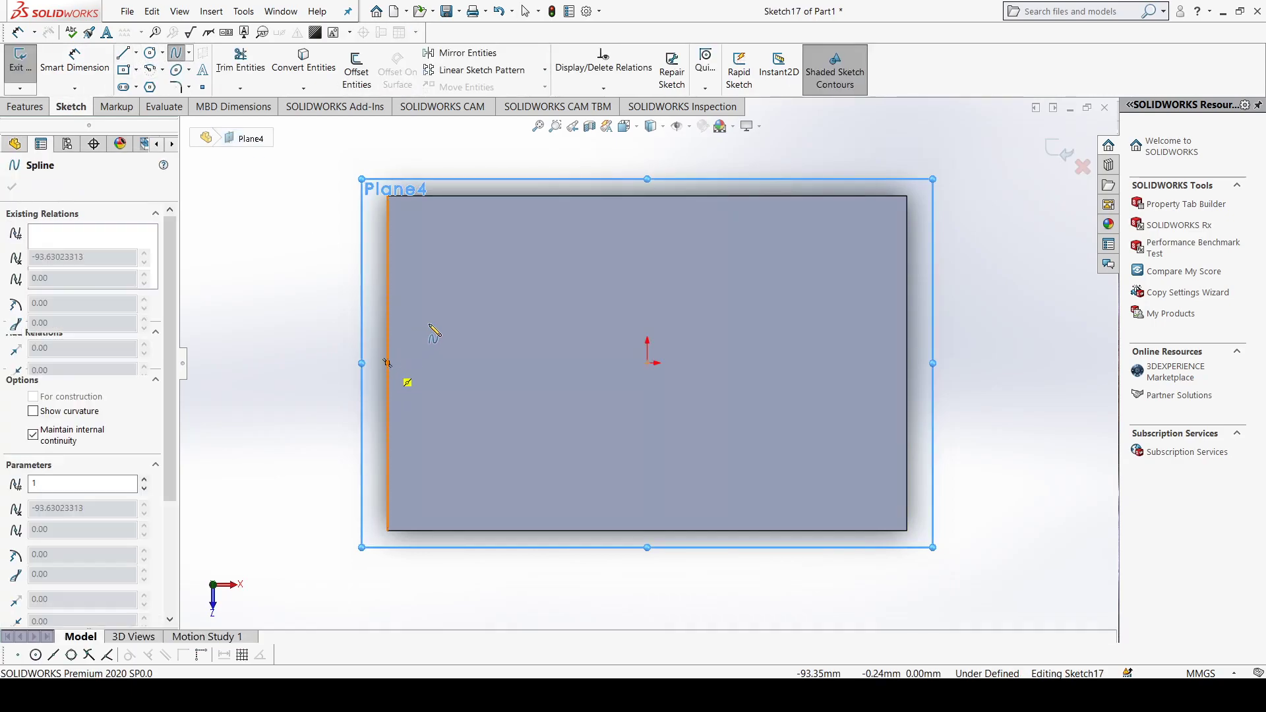
pyautogui.click(454, 304)
pyautogui.click(550, 408)
pyautogui.click(648, 317)
pyautogui.click(752, 396)
pyautogui.click(858, 324)
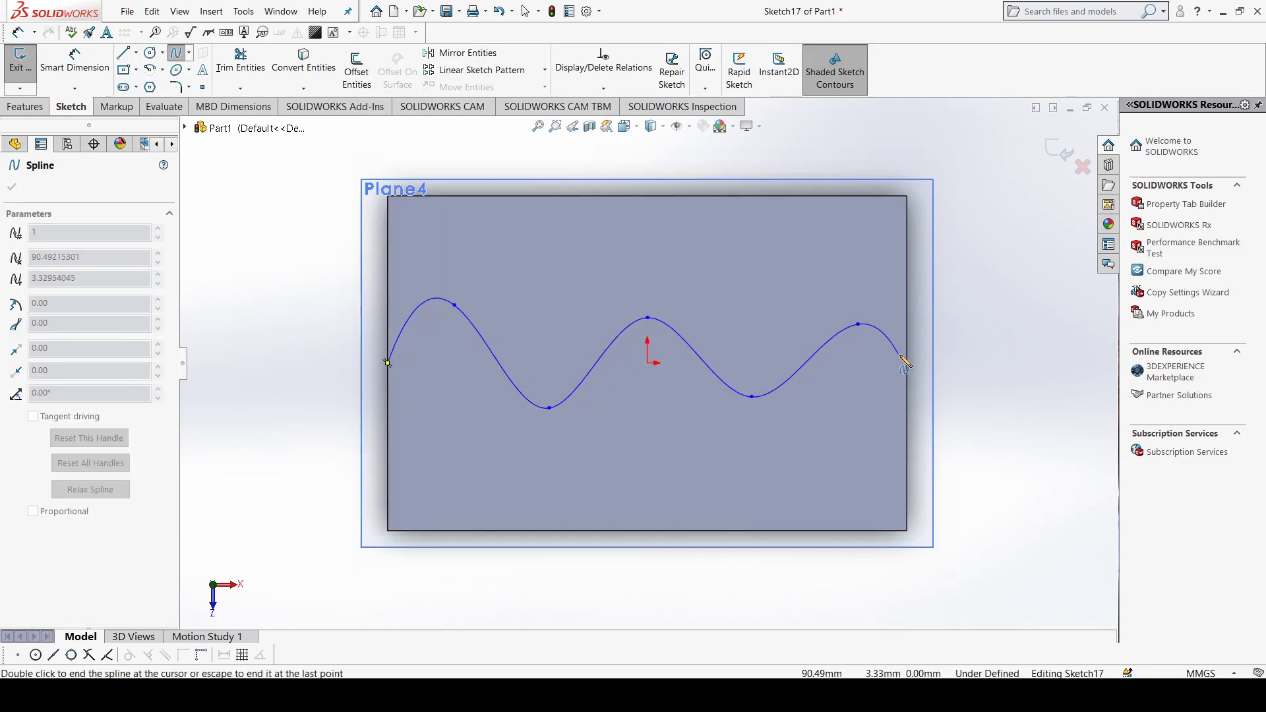
pyautogui.click(908, 358)
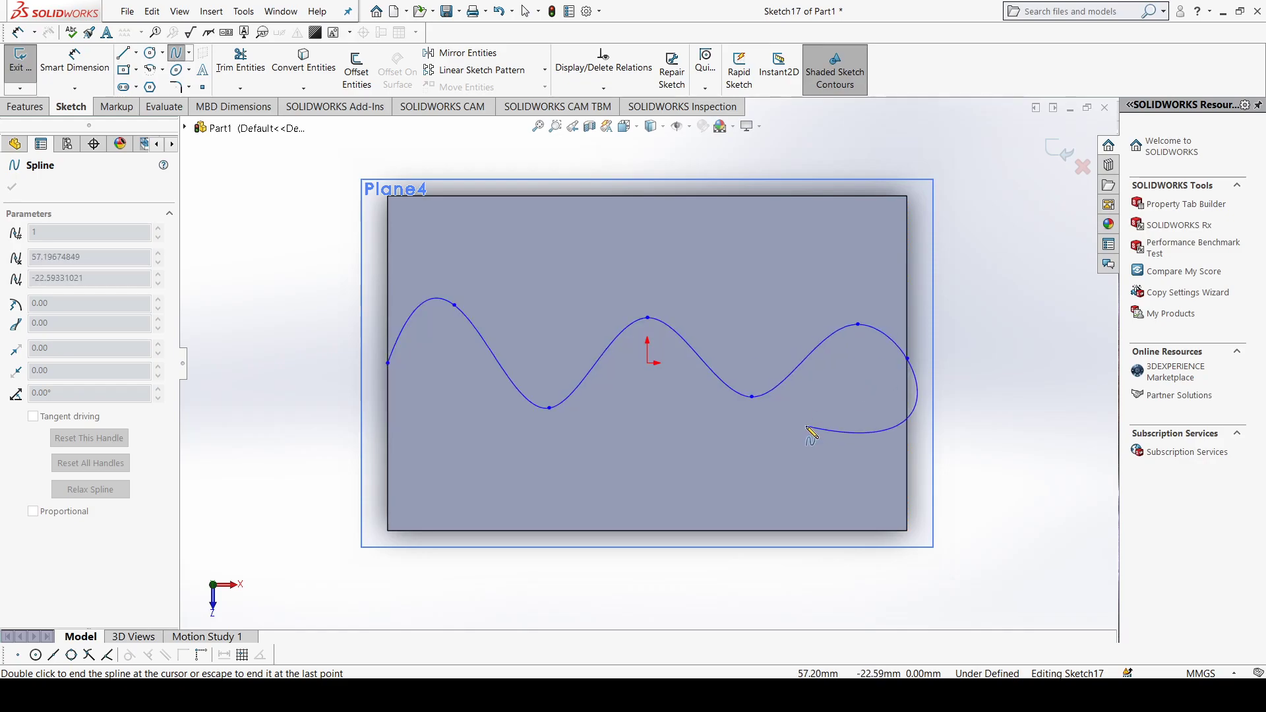
pyautogui.press('Escape')
pyautogui.moveTo(495, 417); pyautogui.dragTo(502, 395, button='middle')
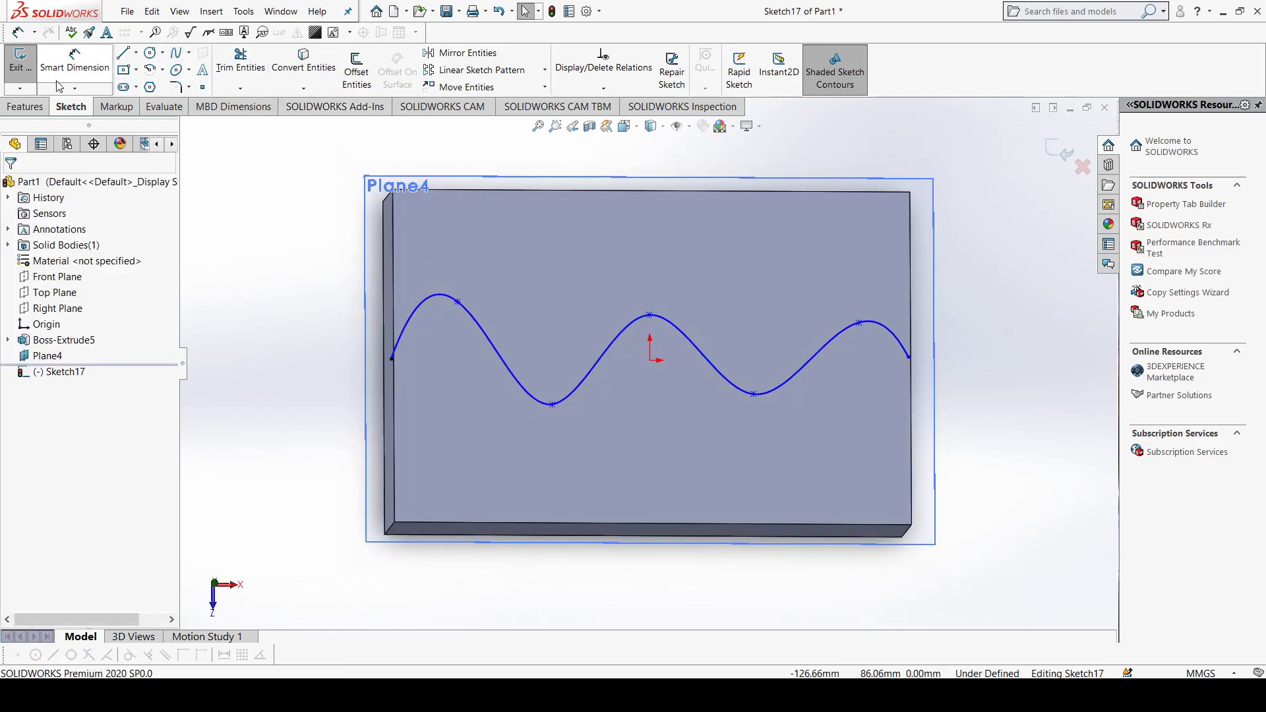
pyautogui.click(27, 106)
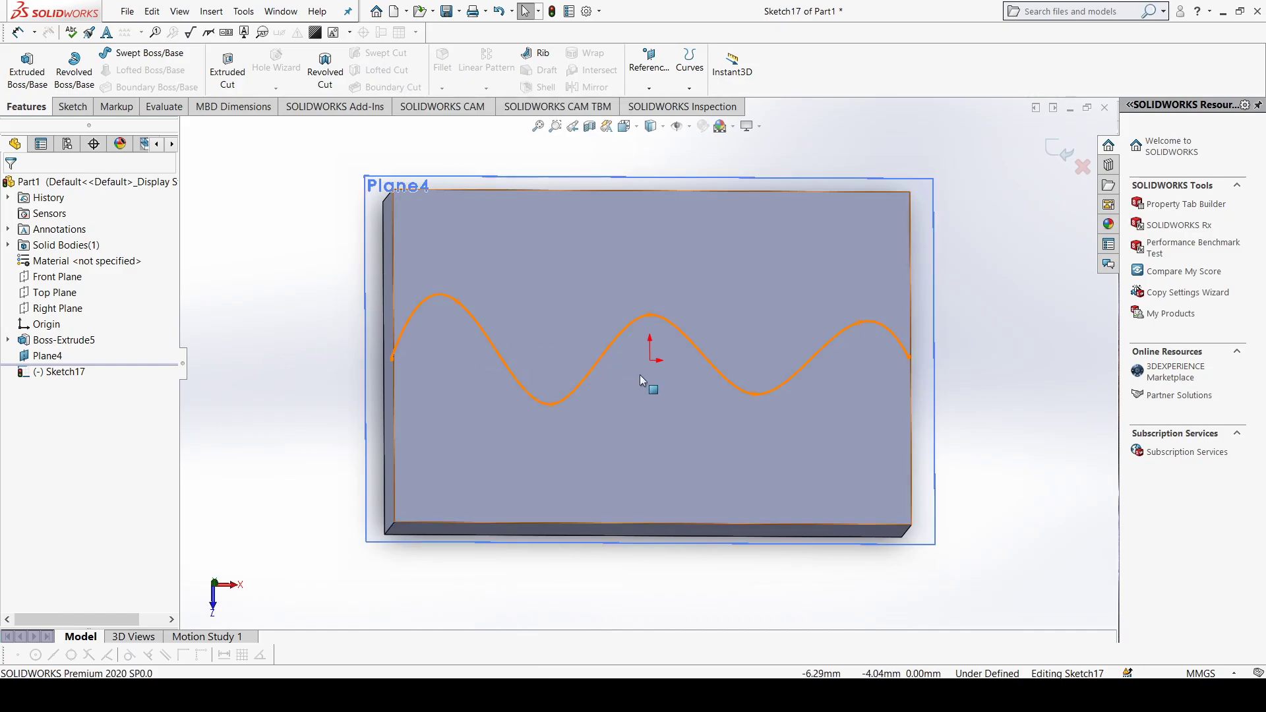
pyautogui.moveTo(449, 394)
pyautogui.mouseDown(button='middle')
pyautogui.moveTo(475, 406)
pyautogui.moveTo(437, 409)
pyautogui.moveTo(455, 409)
pyautogui.moveTo(390, 379)
pyautogui.mouseUp(button='middle')
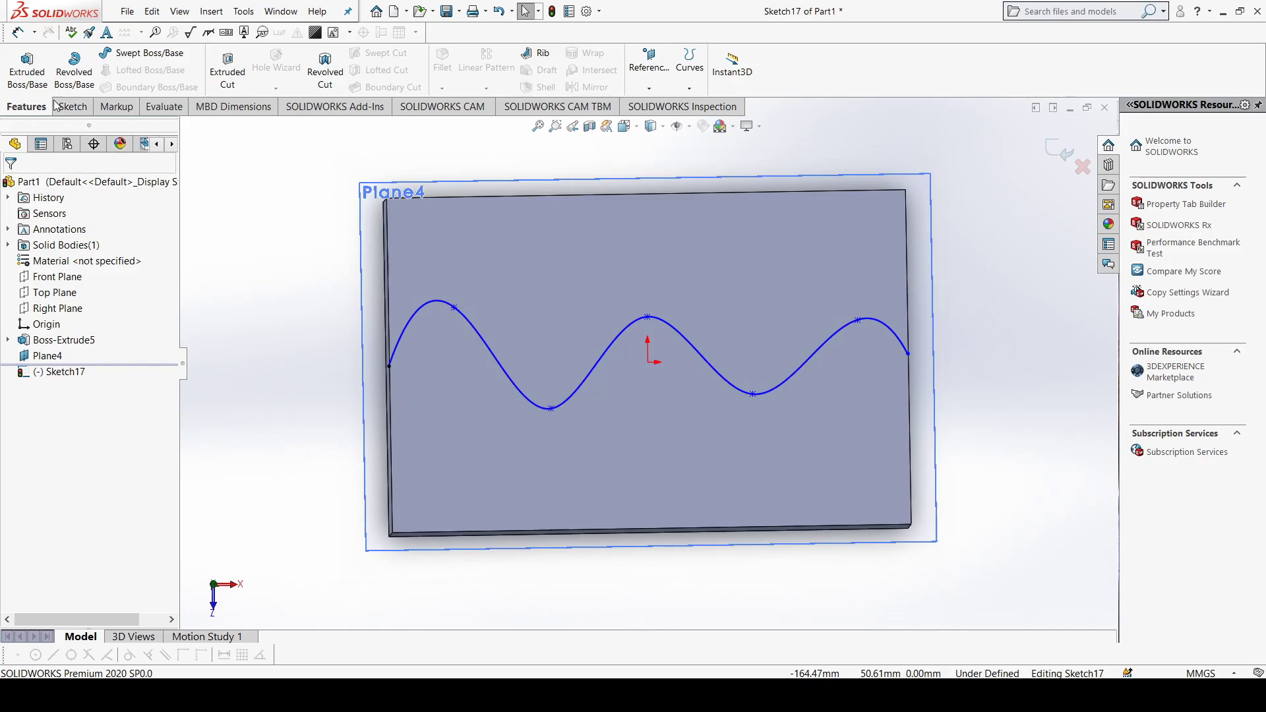
pyautogui.click(85, 113)
pyautogui.click(20, 66)
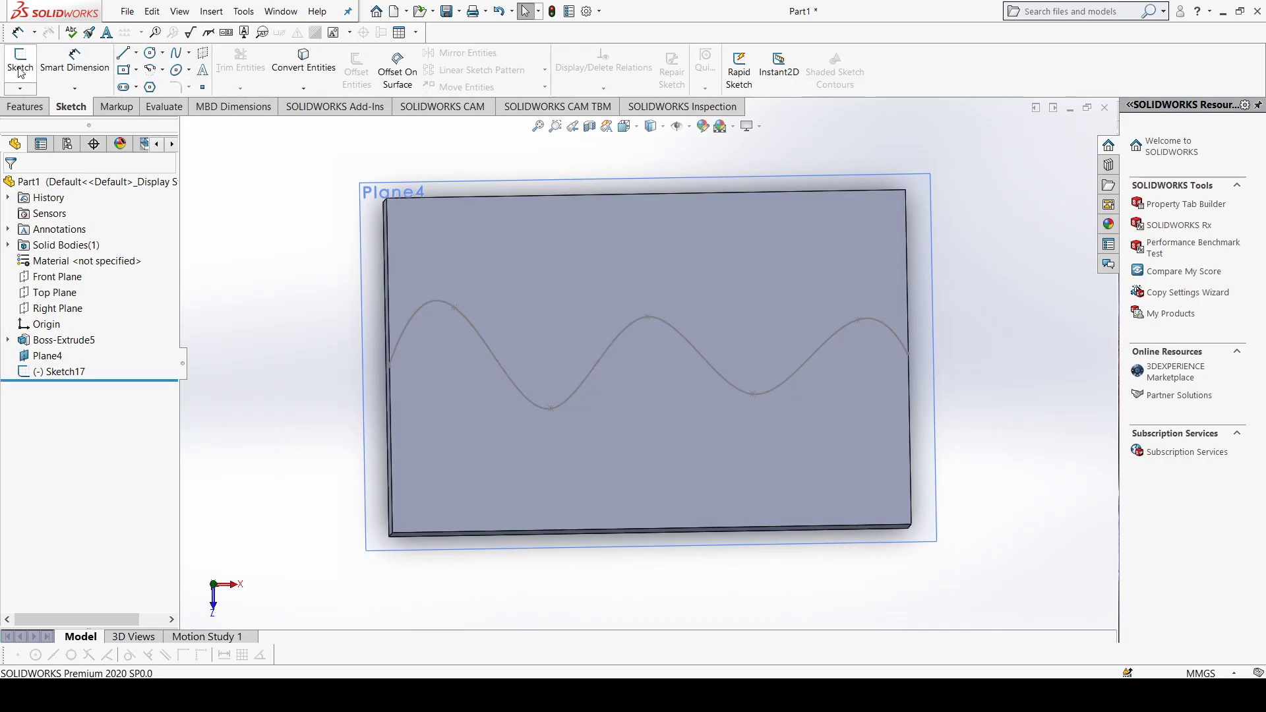
# Step: Create a reference plane perpendicular to the spline and coincident with its start point on the block's short side
pyautogui.click(25, 106)
pyautogui.click(650, 89)
pyautogui.click(658, 101)
pyautogui.moveTo(469, 331); pyautogui.dragTo(485, 316, button='middle')
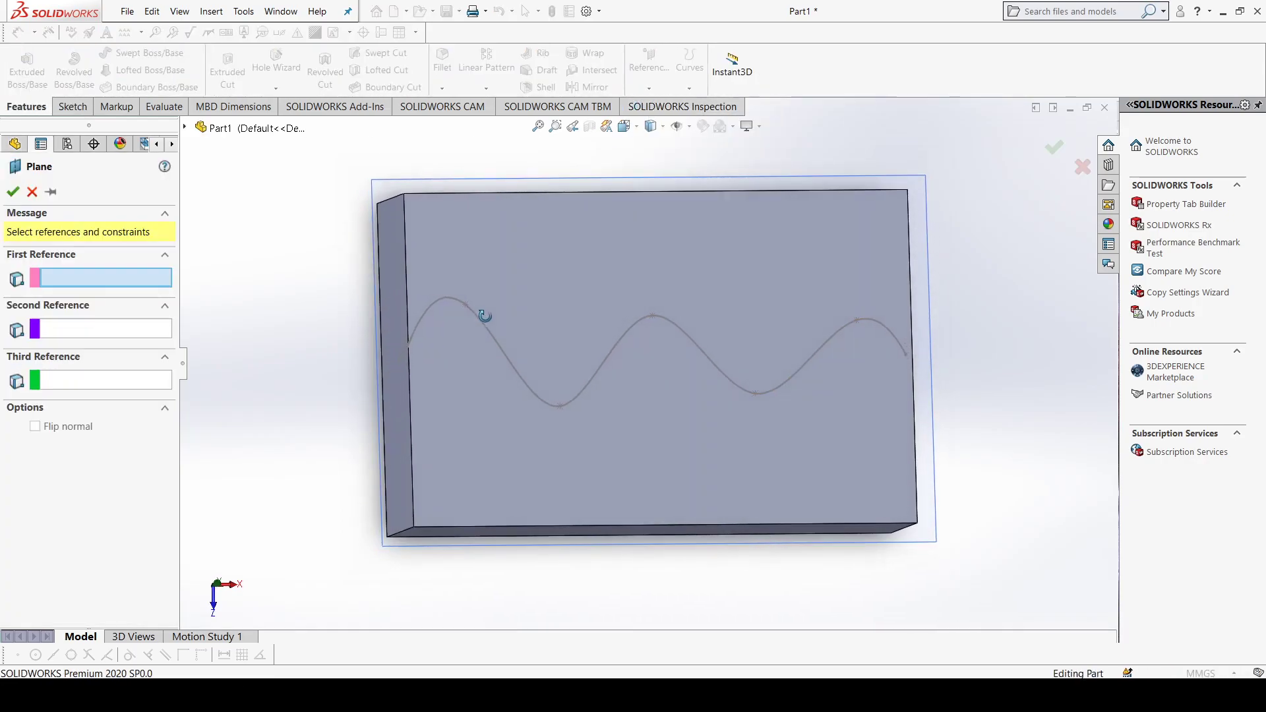
pyautogui.click(402, 364)
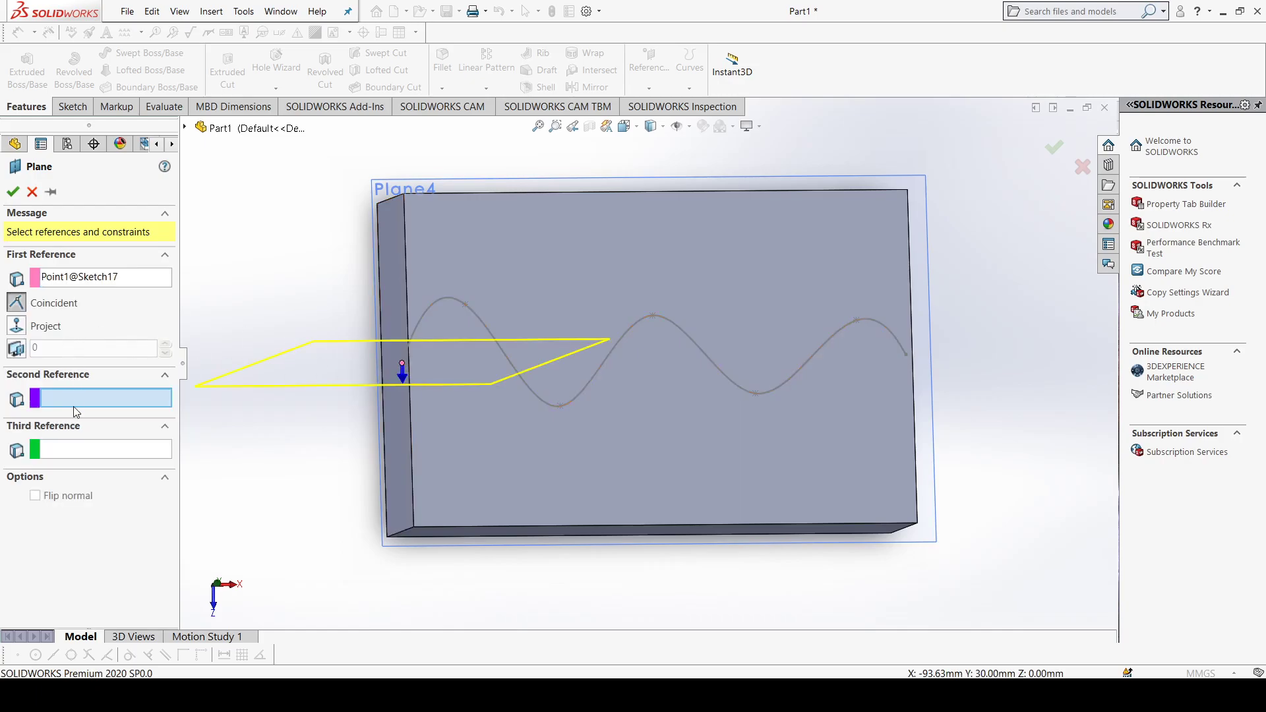
pyautogui.click(429, 315)
pyautogui.moveTo(427, 313)
pyautogui.mouseDown(button='middle')
pyautogui.moveTo(414, 302)
pyautogui.moveTo(406, 313)
pyautogui.mouseUp(button='middle')
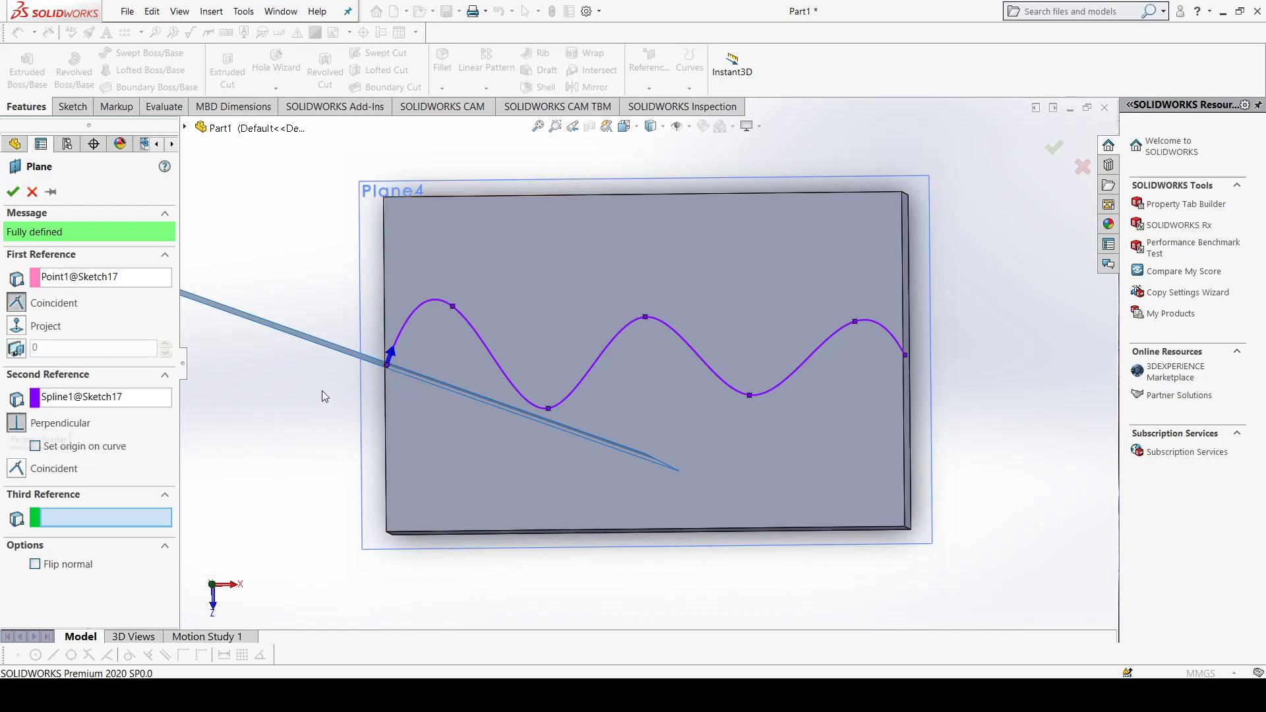
pyautogui.click(13, 191)
# Step: Sketch a circle with a radius of about 12 mm on the perpendicular plane, centred on the spline's start point
pyautogui.moveTo(239, 422); pyautogui.dragTo(305, 379, button='middle')
pyautogui.click(335, 325)
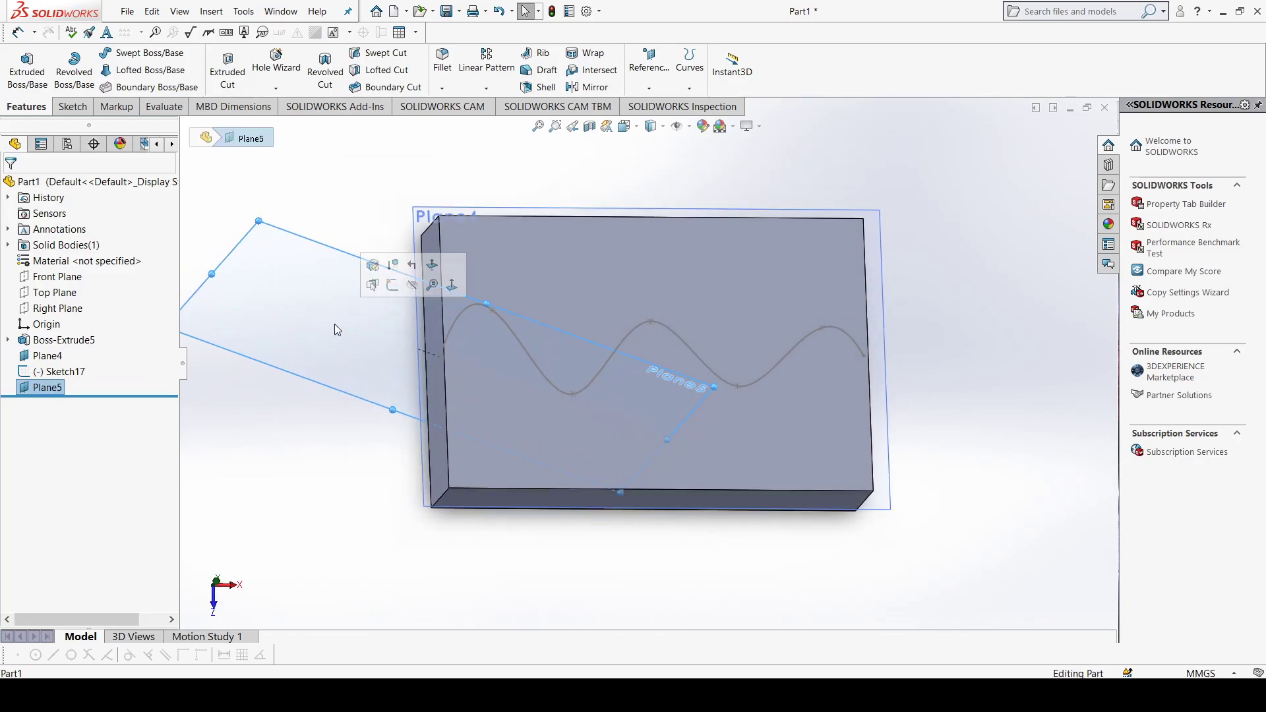
pyautogui.hotkey('ctrl', '8')
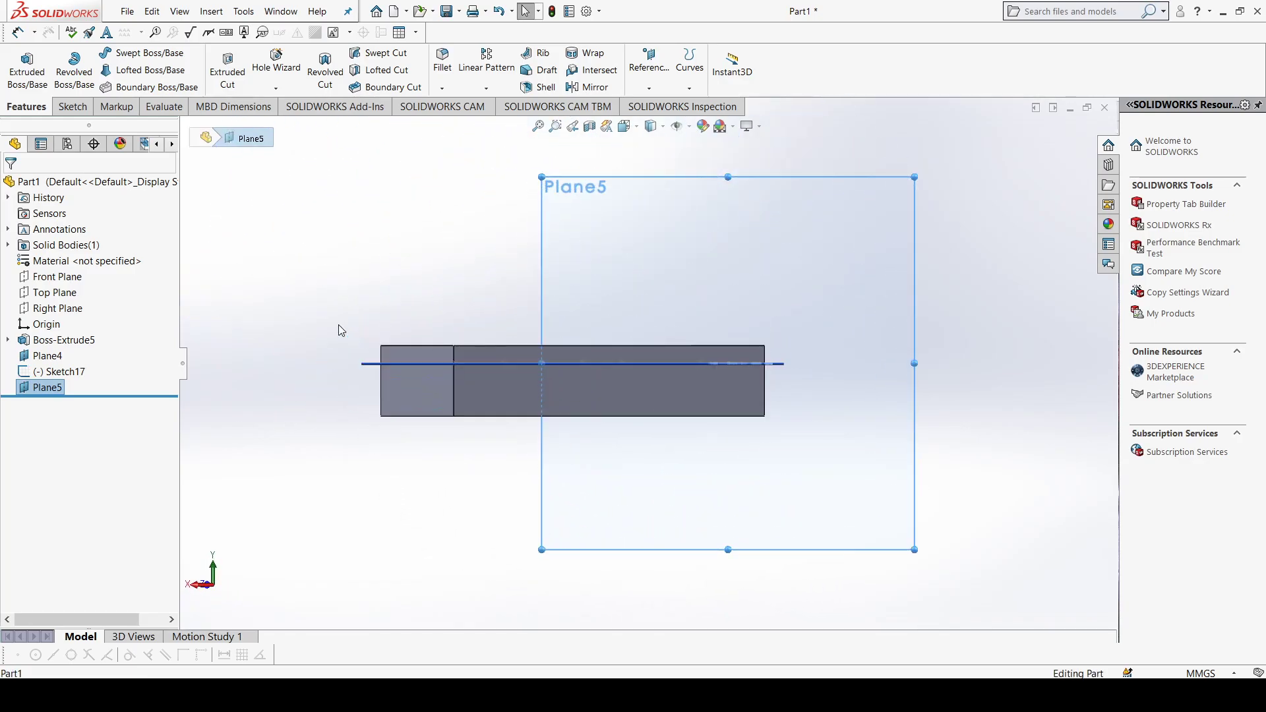
pyautogui.moveTo(707, 293); pyautogui.dragTo(651, 381, button='middle')
pyautogui.hotkey('ctrl', '8')
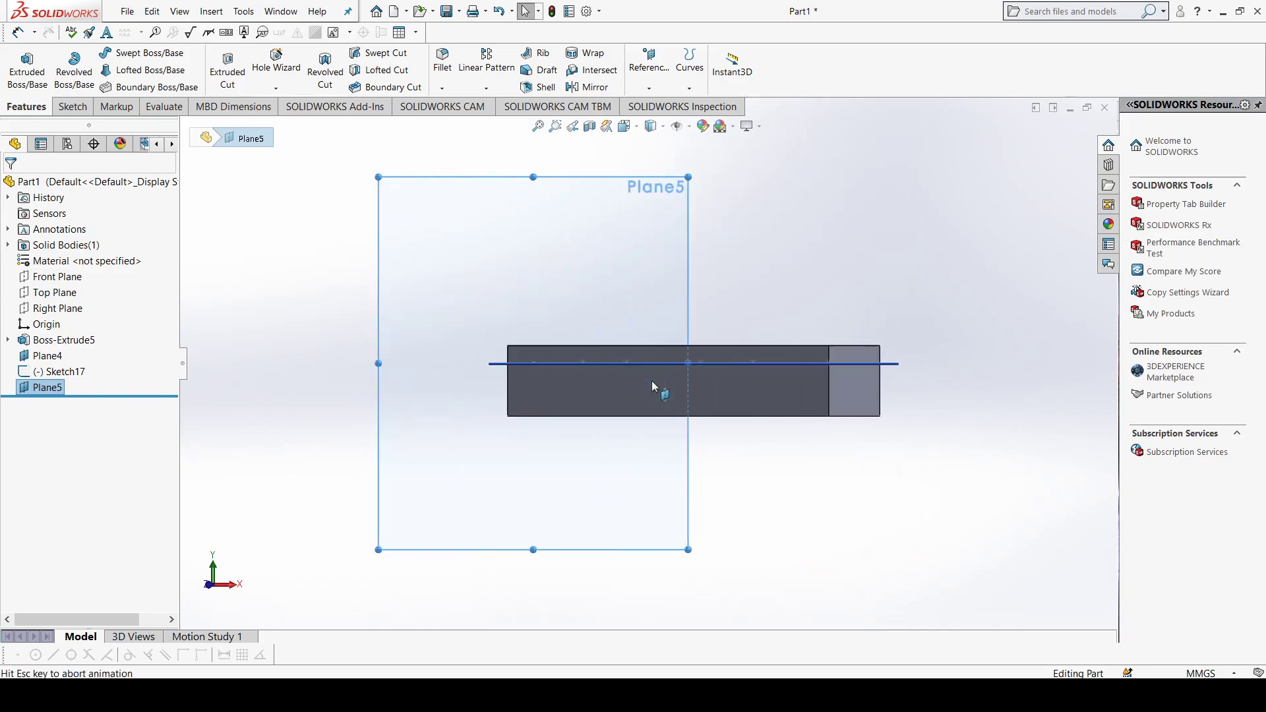
pyautogui.hotkey('ctrl', '8')
pyautogui.hotkey('ctrl', '8')
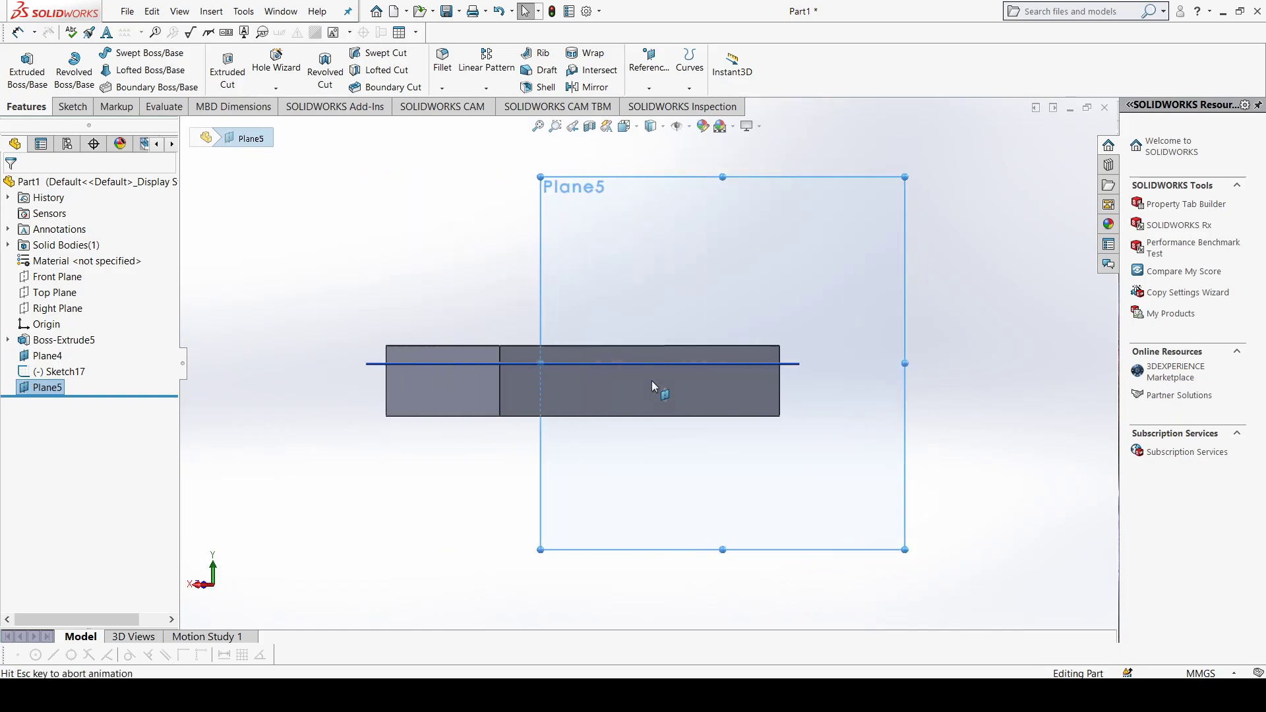
pyautogui.moveTo(651, 382); pyautogui.dragTo(606, 396, button='middle')
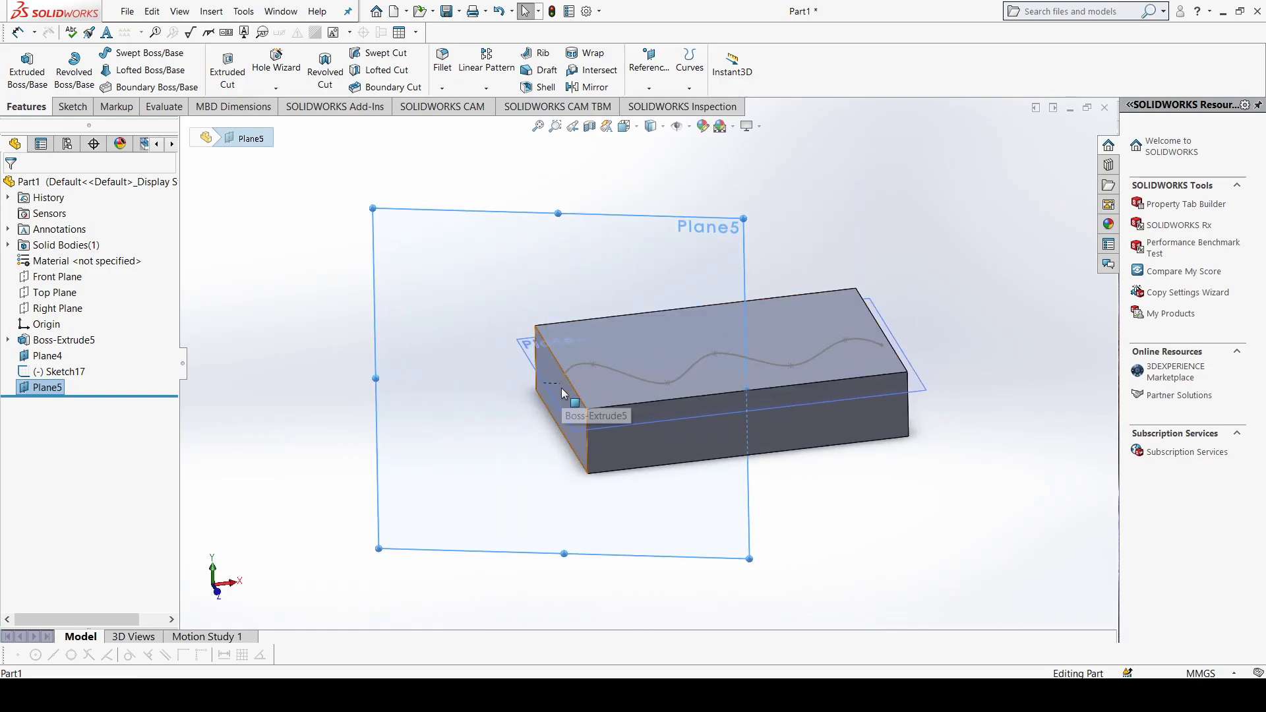
pyautogui.hotkey('ctrl', '8')
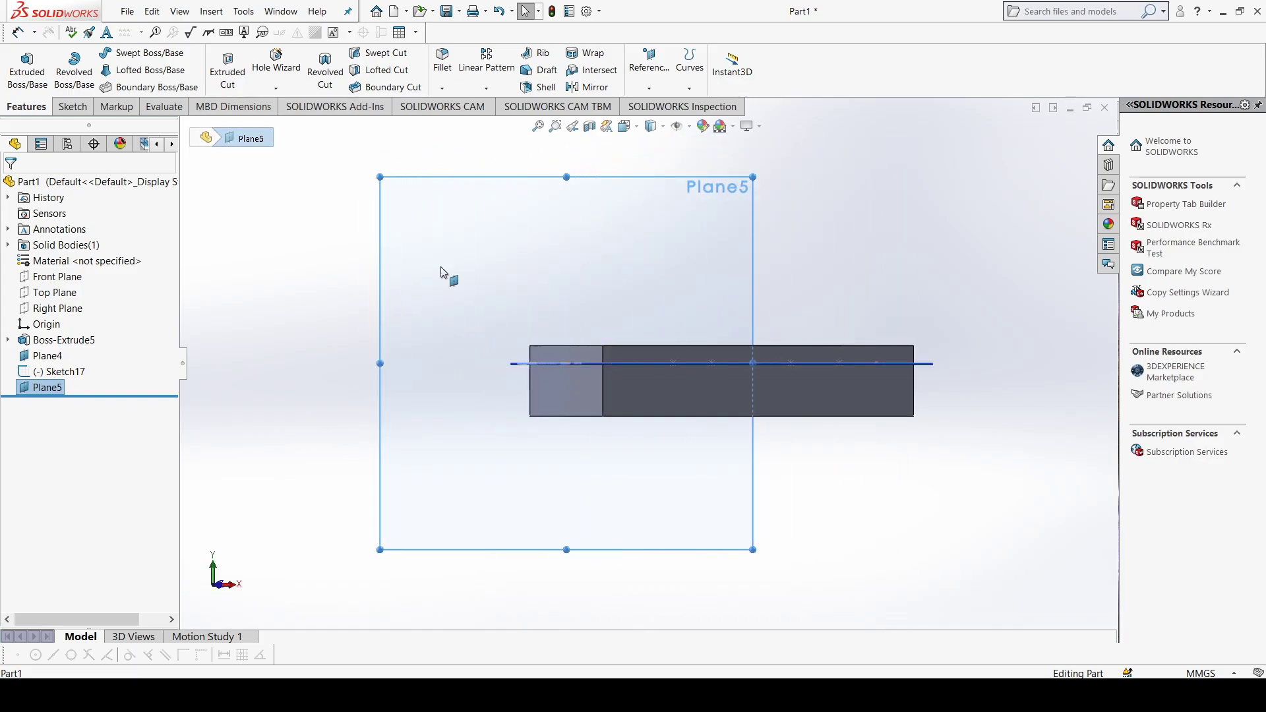
pyautogui.scroll(-2, 539, 322)
pyautogui.moveTo(539, 311); pyautogui.dragTo(533, 323, button='middle')
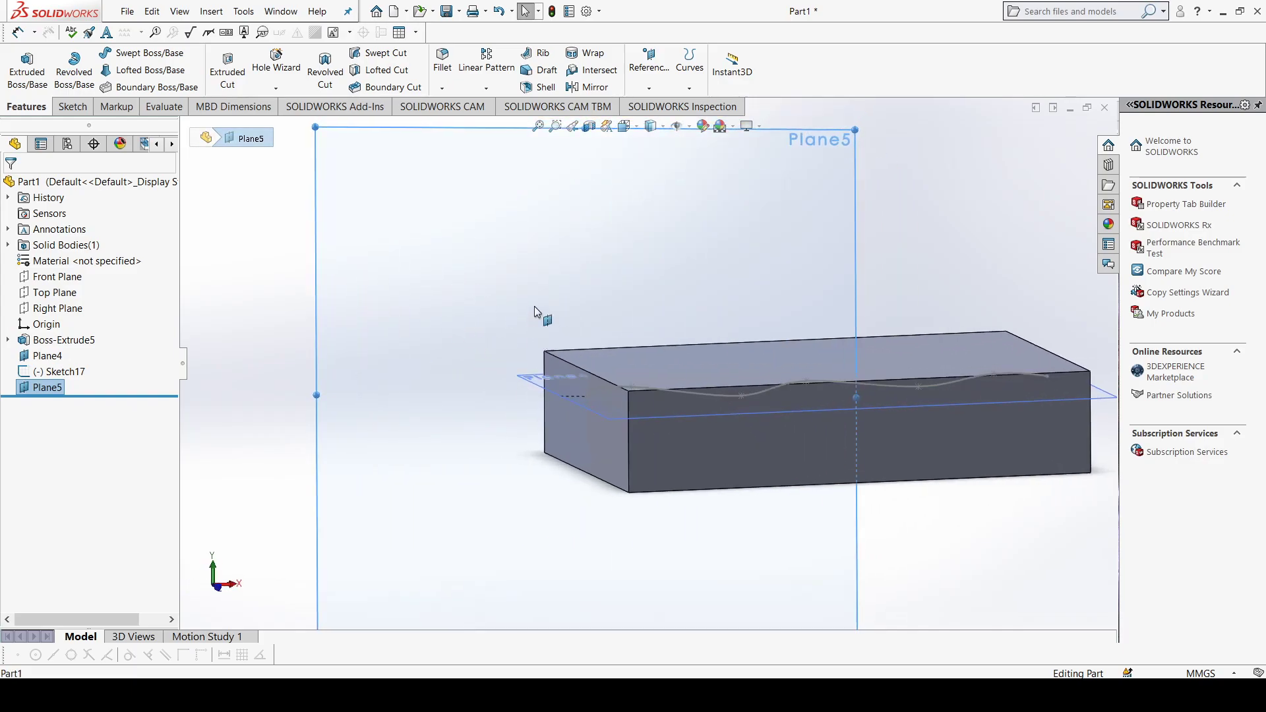
pyautogui.click(69, 106)
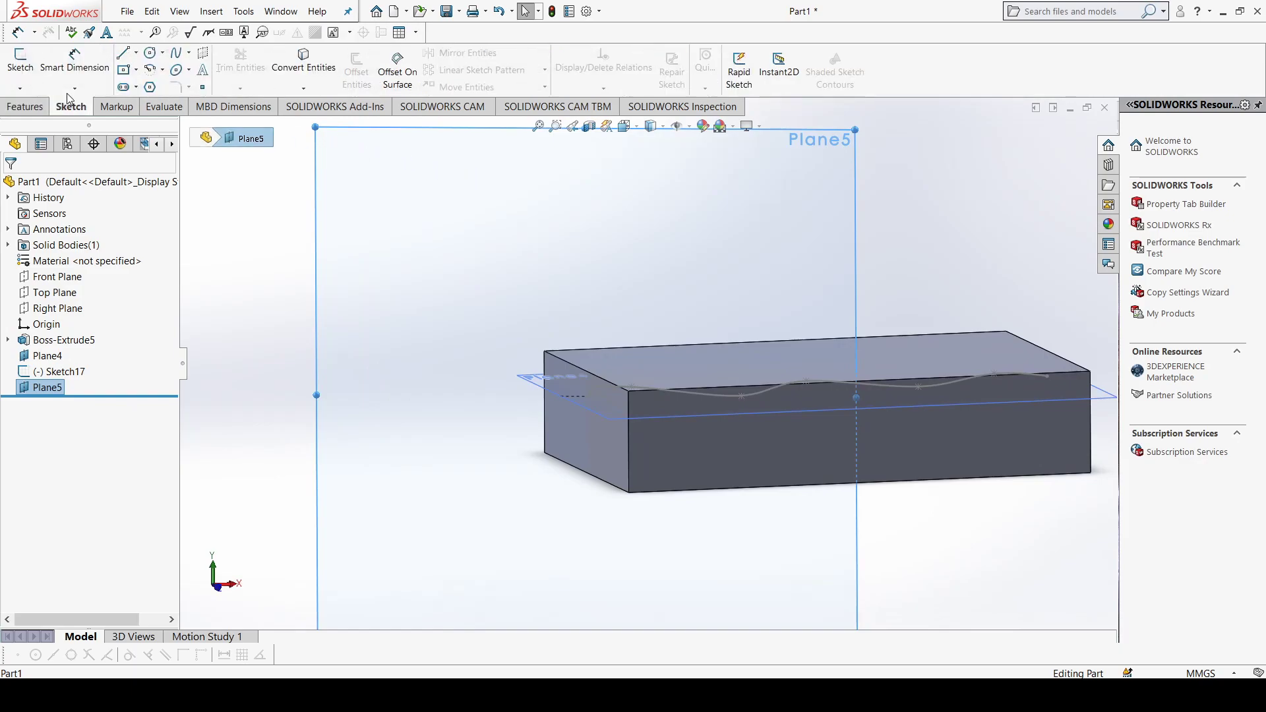
pyautogui.click(149, 53)
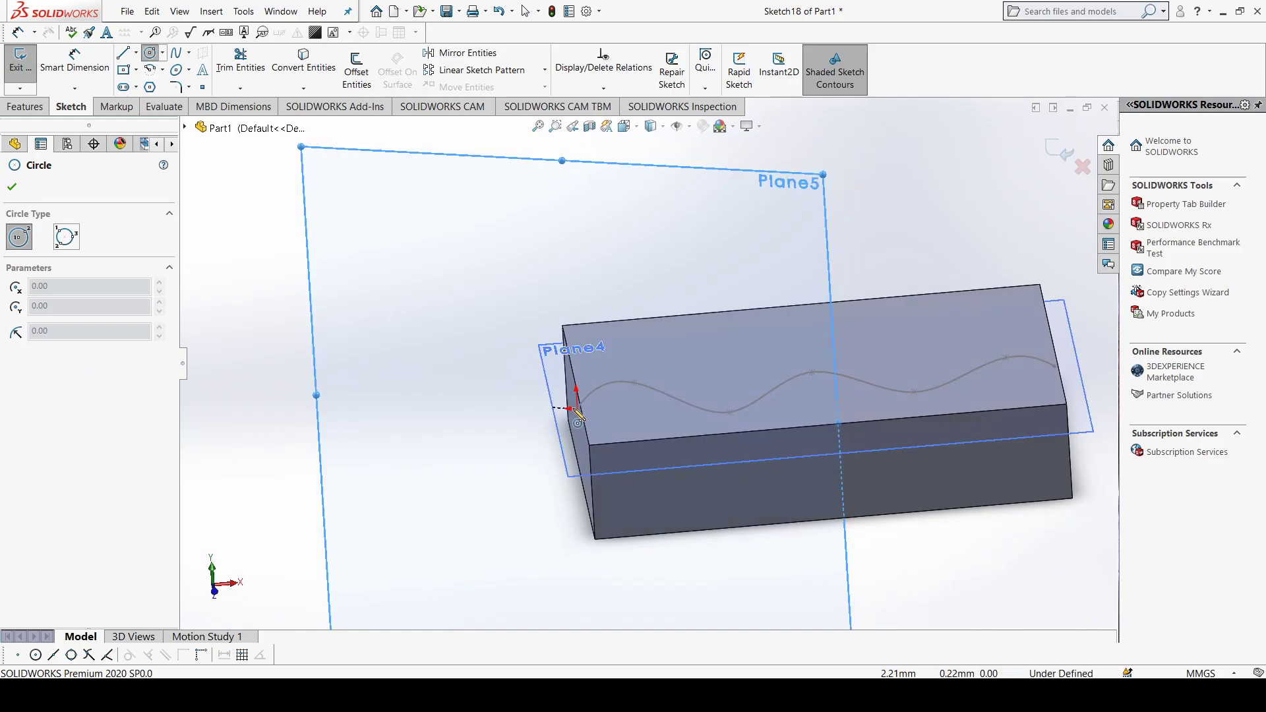
pyautogui.click(577, 409)
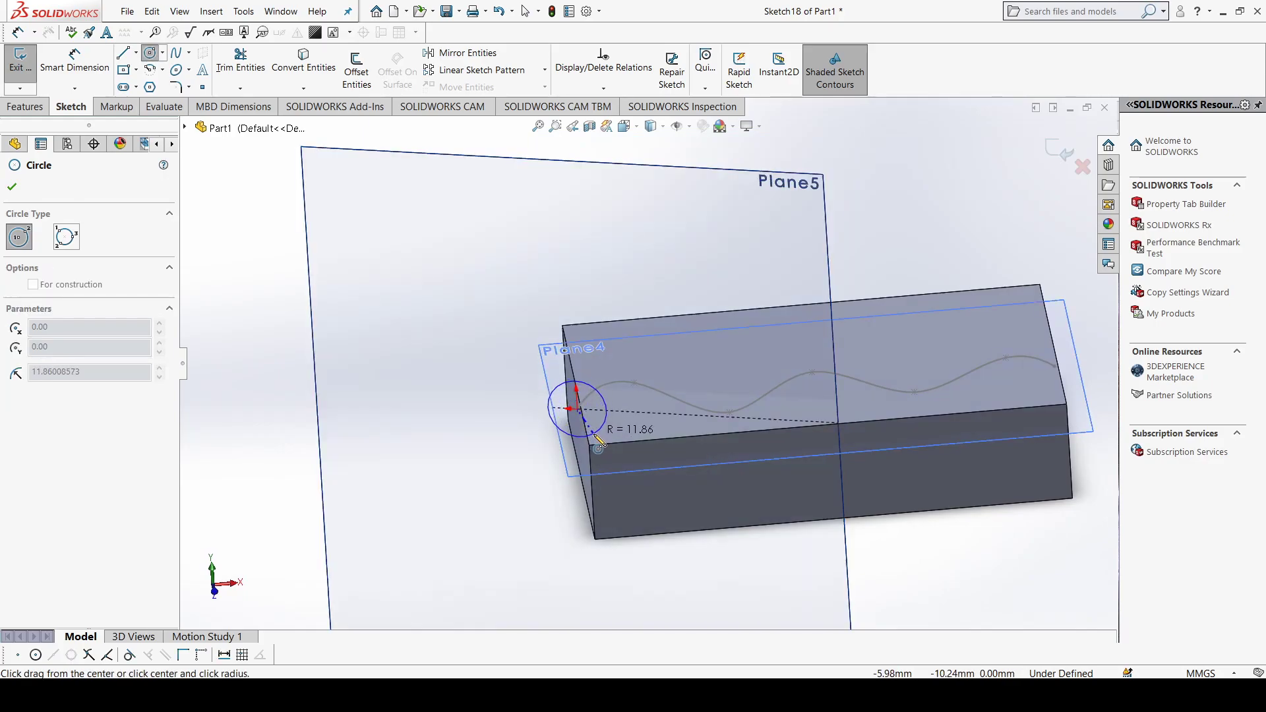
pyautogui.click(594, 436)
pyautogui.click(14, 188)
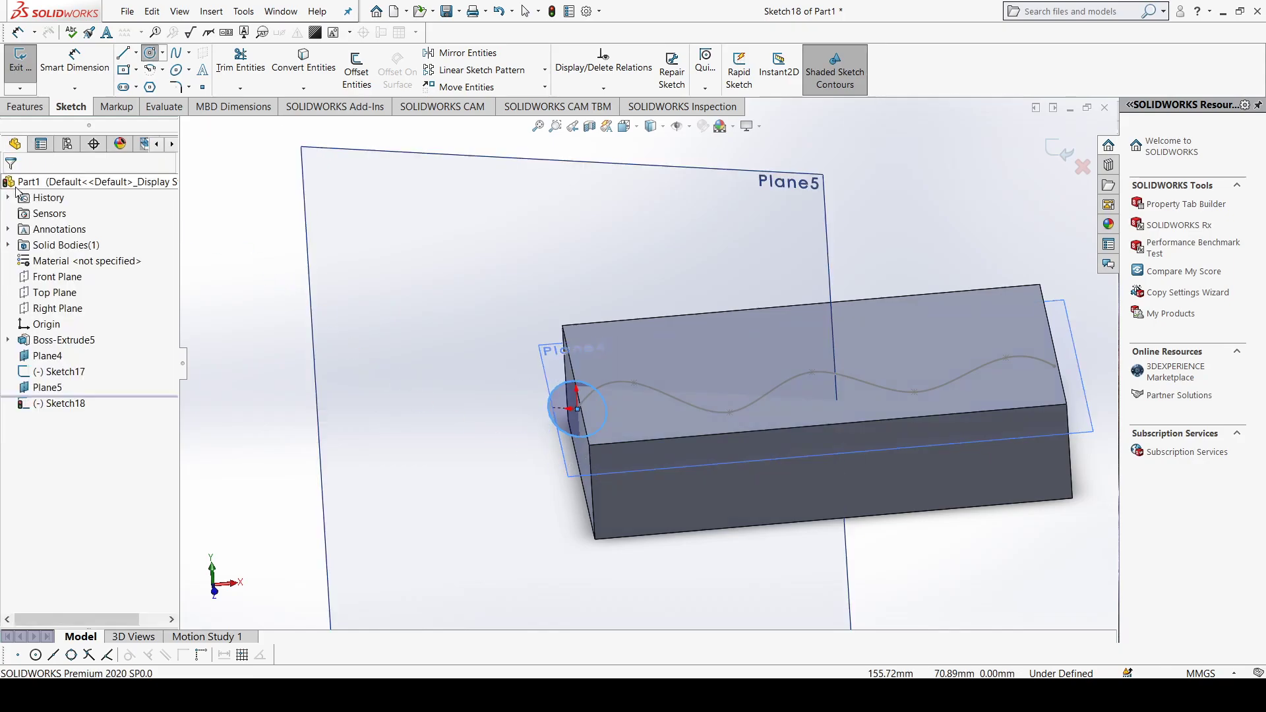
# Step: Exit the circle sketch and create a swept cut through the block, using the circle as profile and the wavy spline as path
pyautogui.click(20, 61)
pyautogui.click(27, 106)
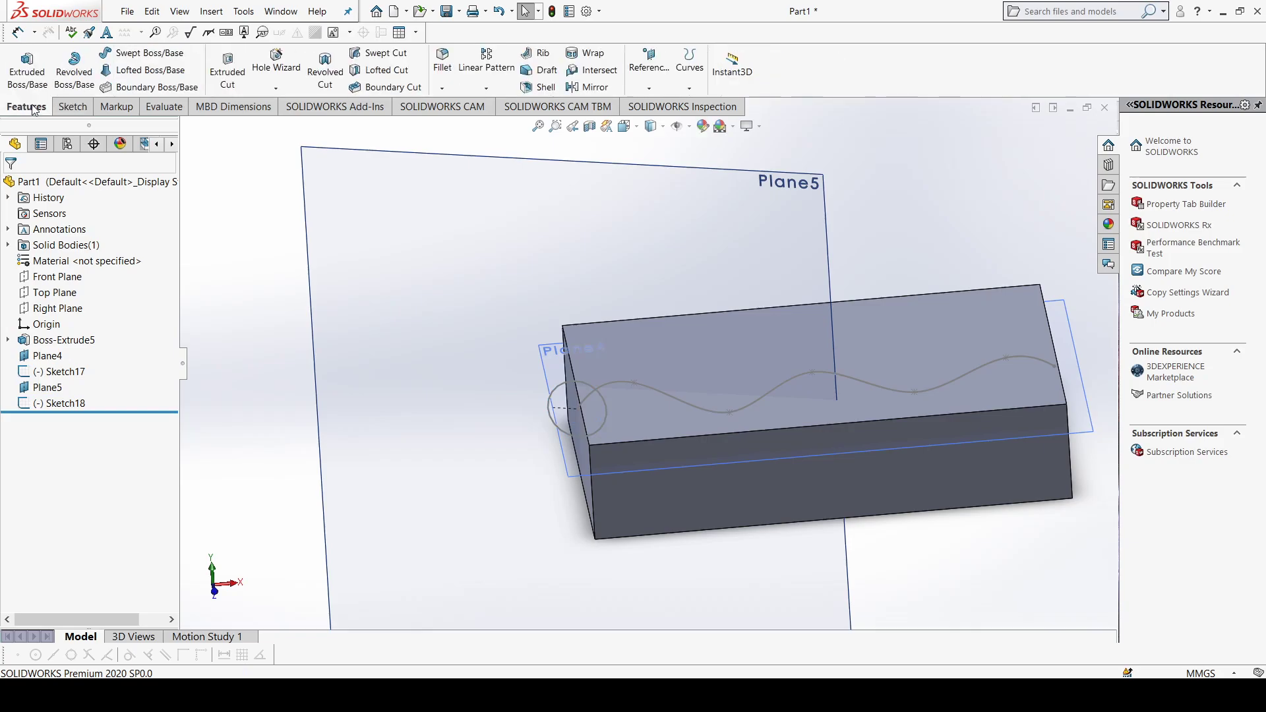
pyautogui.click(382, 54)
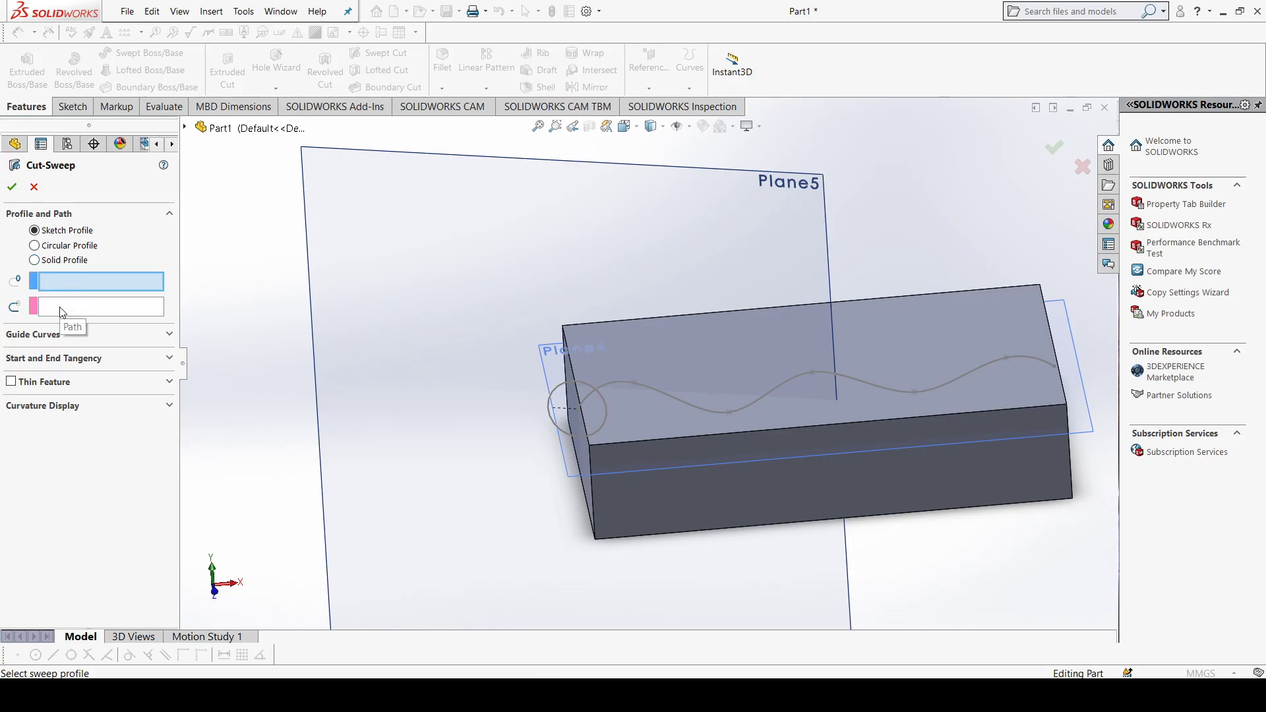
pyautogui.click(564, 390)
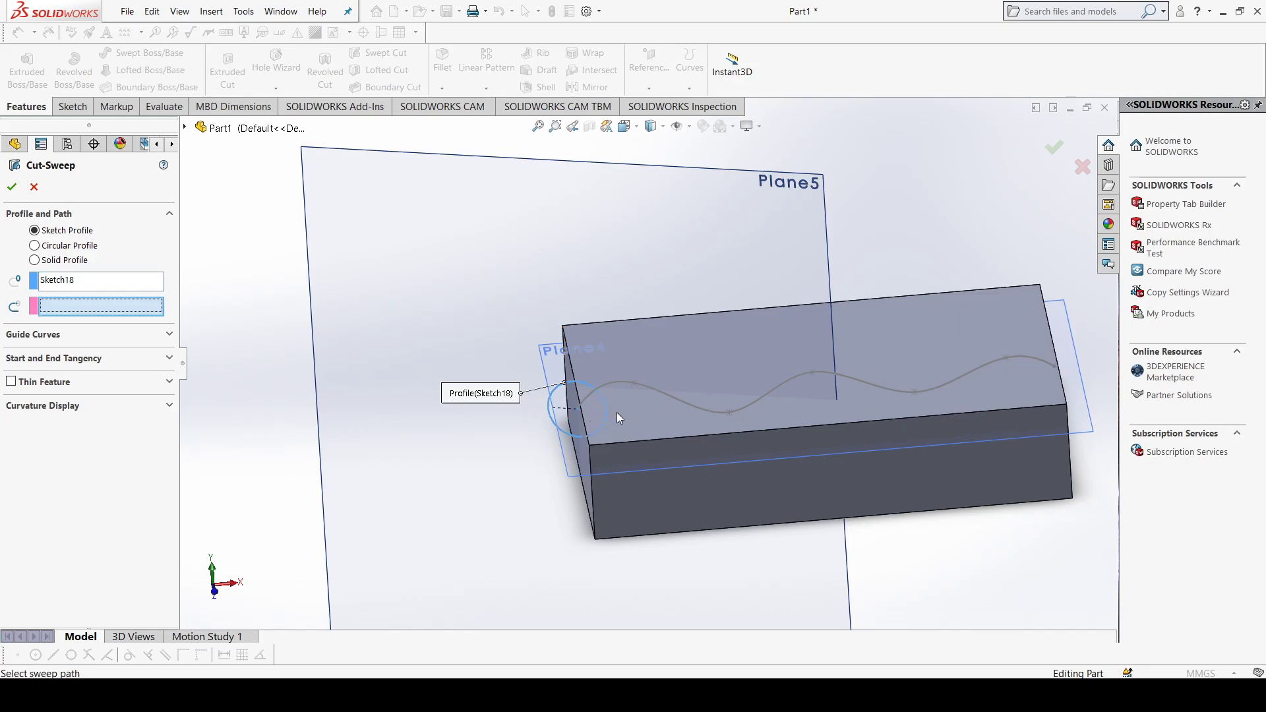
pyautogui.moveTo(616, 414); pyautogui.dragTo(604, 415, button='middle')
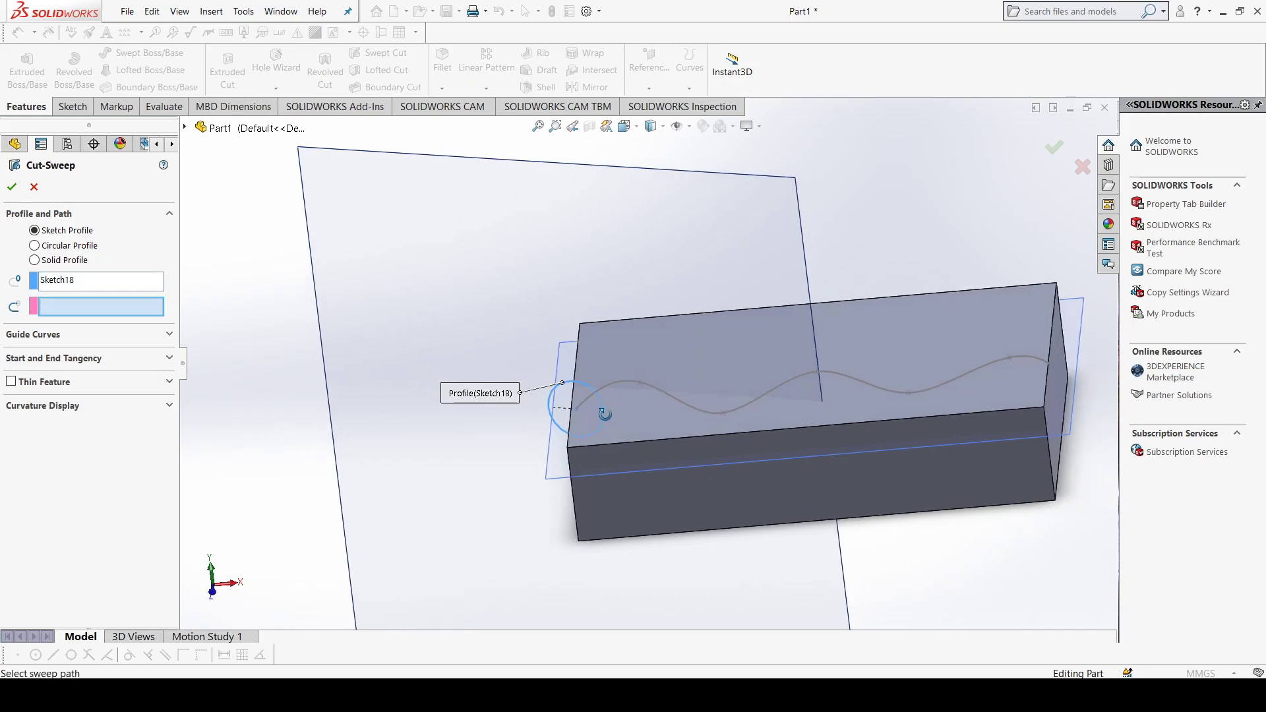
pyautogui.click(663, 394)
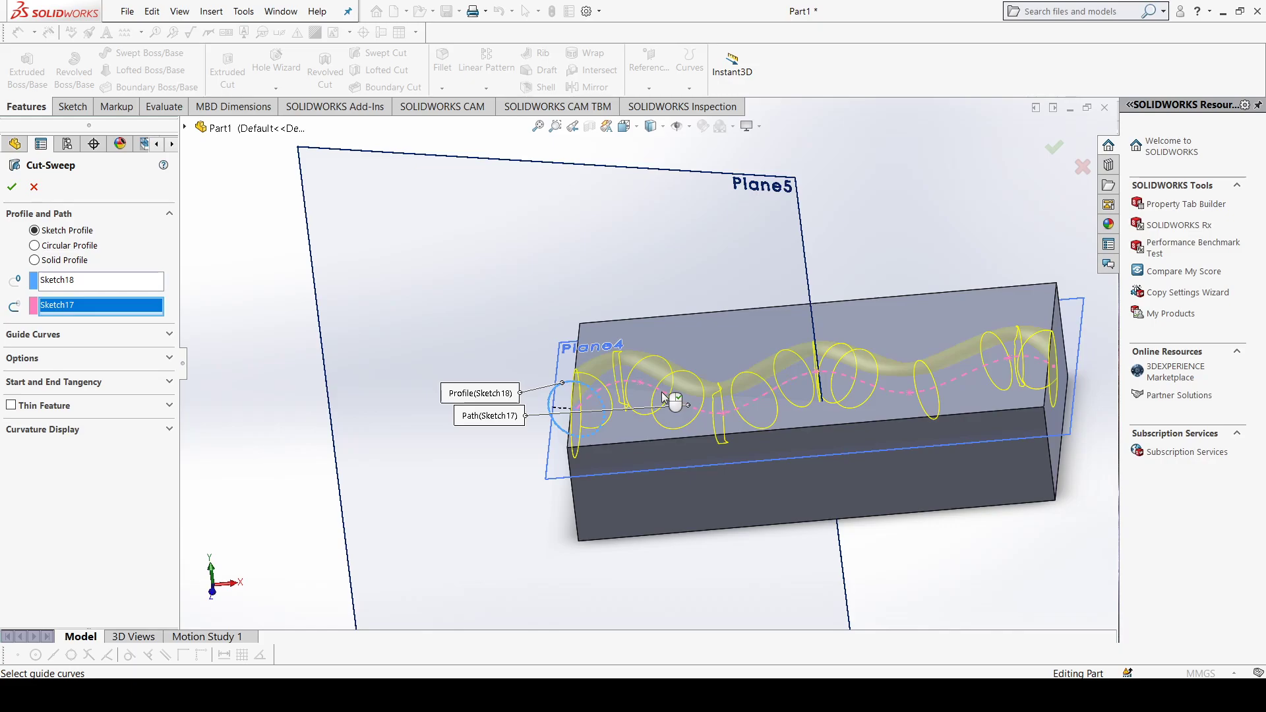
pyautogui.moveTo(585, 520)
pyautogui.mouseDown(button='middle')
pyautogui.moveTo(685, 522)
pyautogui.moveTo(696, 484)
pyautogui.mouseUp(button='middle')
pyautogui.moveTo(720, 470); pyautogui.dragTo(683, 494, button='middle')
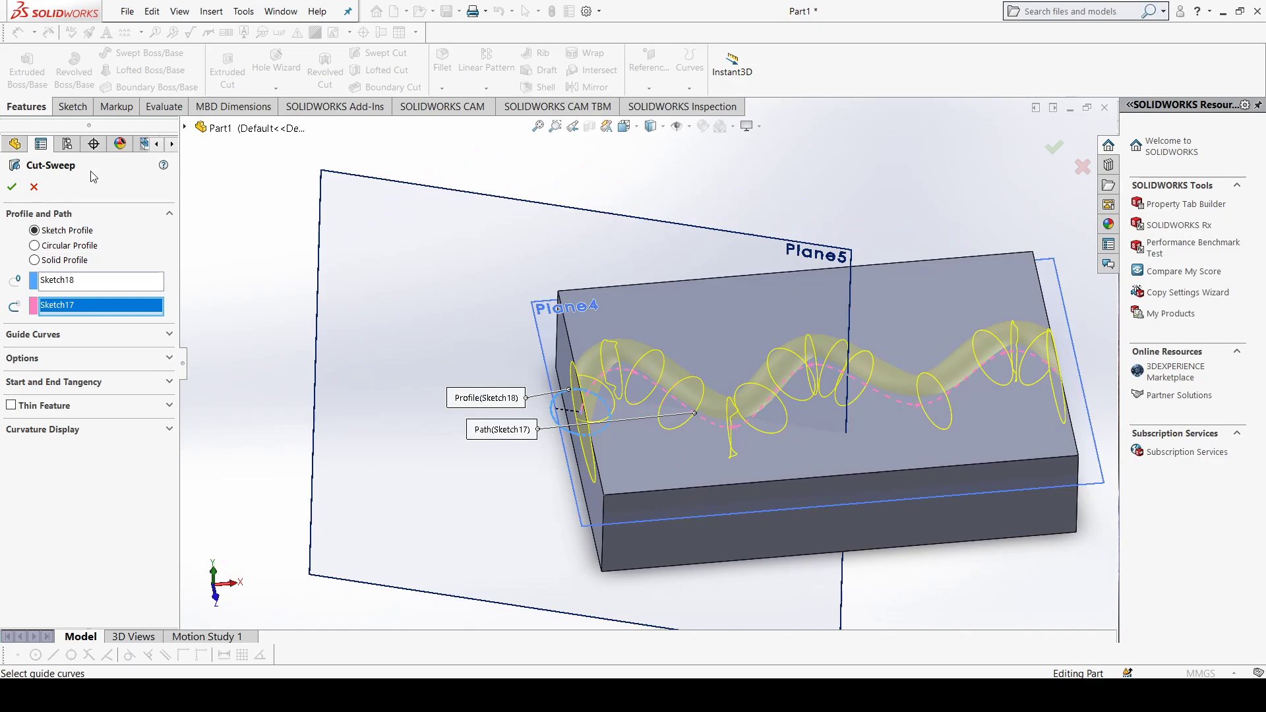
pyautogui.click(12, 187)
pyautogui.moveTo(698, 471)
pyautogui.mouseDown(button='middle')
pyautogui.moveTo(731, 511)
pyautogui.moveTo(605, 572)
pyautogui.moveTo(659, 501)
pyautogui.moveTo(752, 525)
pyautogui.moveTo(822, 517)
pyautogui.moveTo(792, 382)
pyautogui.moveTo(738, 367)
pyautogui.mouseUp(button='middle')
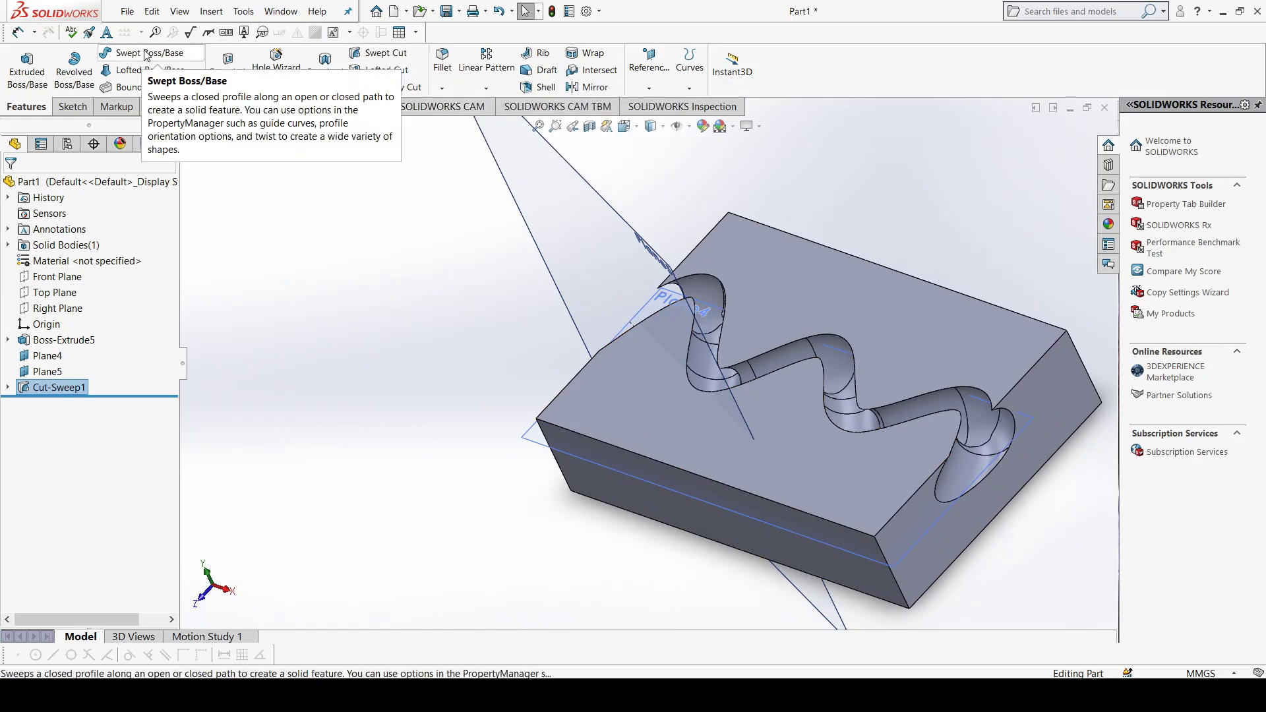
pyautogui.moveTo(812, 304); pyautogui.dragTo(830, 306, button='middle')
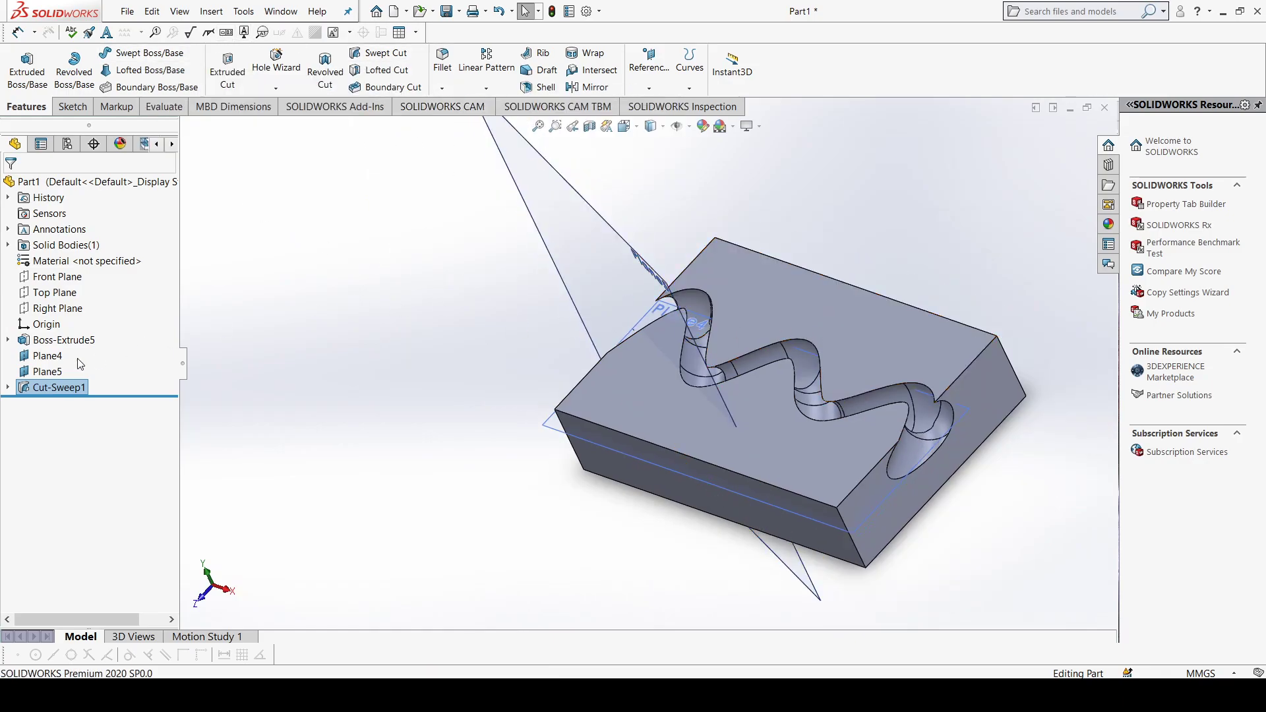
# Step: Delete the block's extrusion and the plane at the spline's start, continuing past the rebuild error
pyautogui.keyDown('shift'); pyautogui.click(49, 357); pyautogui.keyUp('shift')
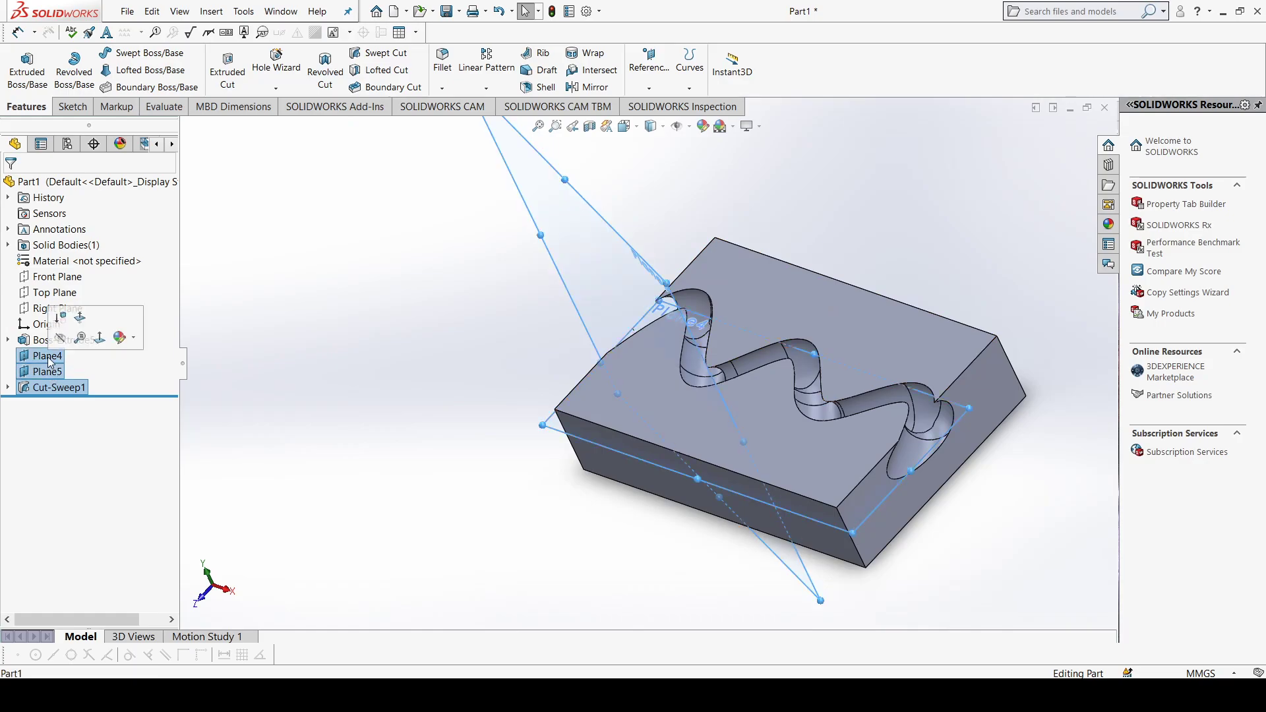
pyautogui.keyDown('shift'); pyautogui.click(51, 342); pyautogui.keyUp('shift')
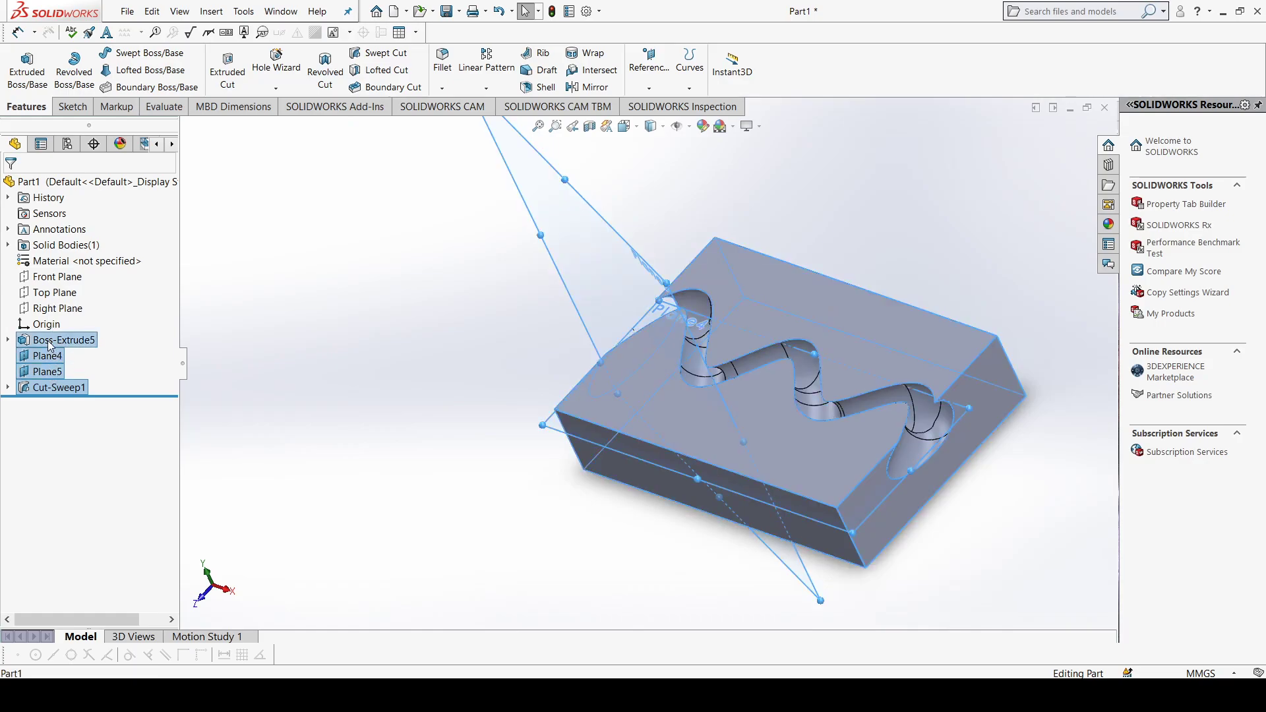
pyautogui.press('Delete')
pyautogui.click(728, 286)
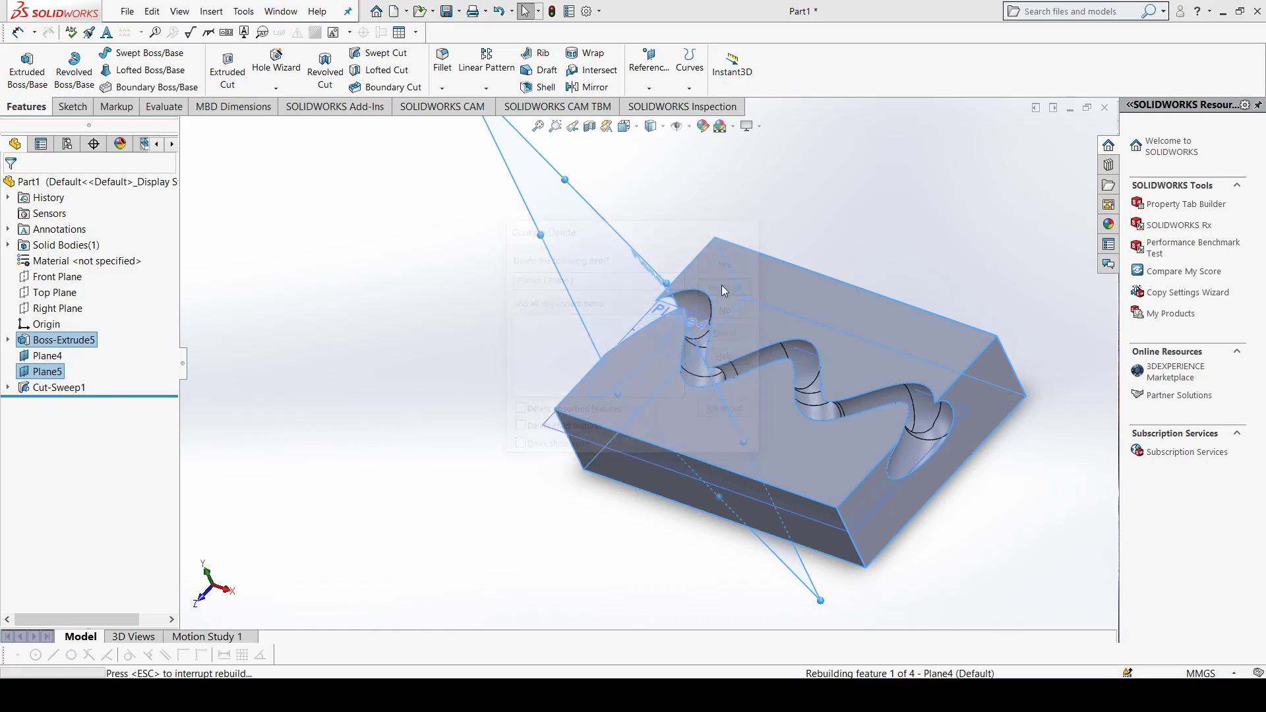
pyautogui.click(633, 360)
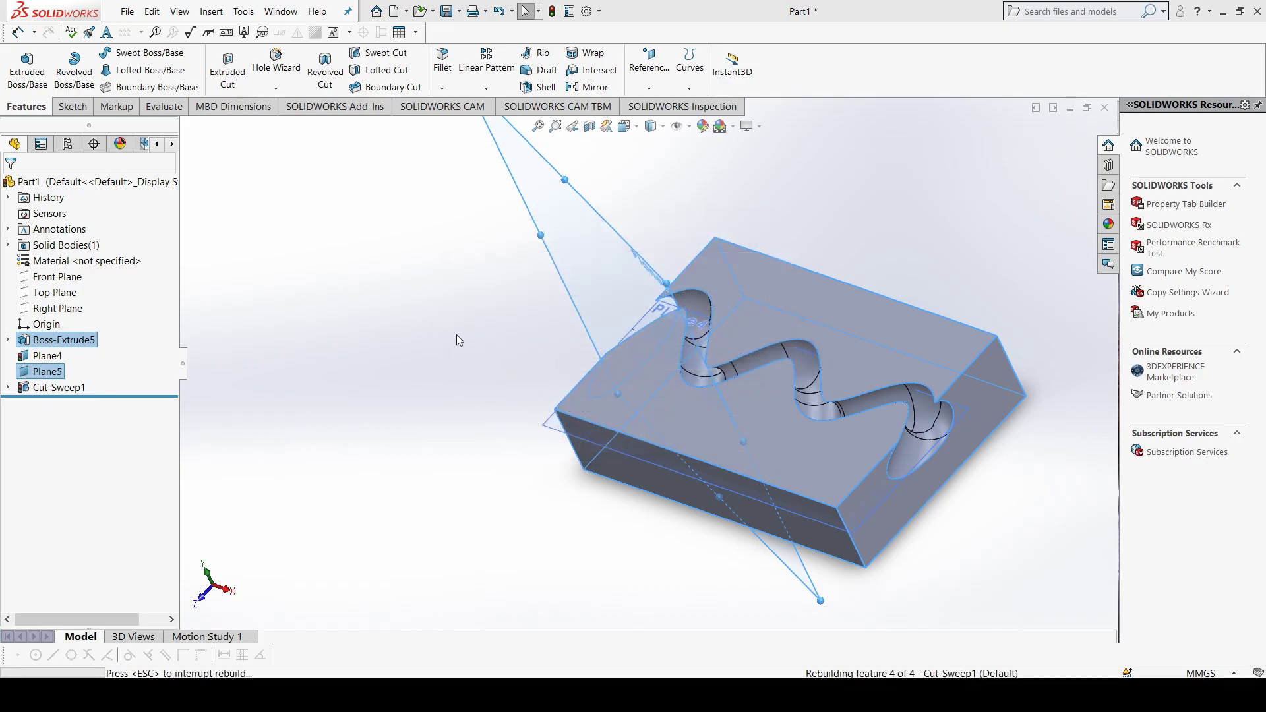
# Step: Delete the remaining offset plane and the block's base rectangle sketch, ignoring the rebuild error
pyautogui.click(80, 356)
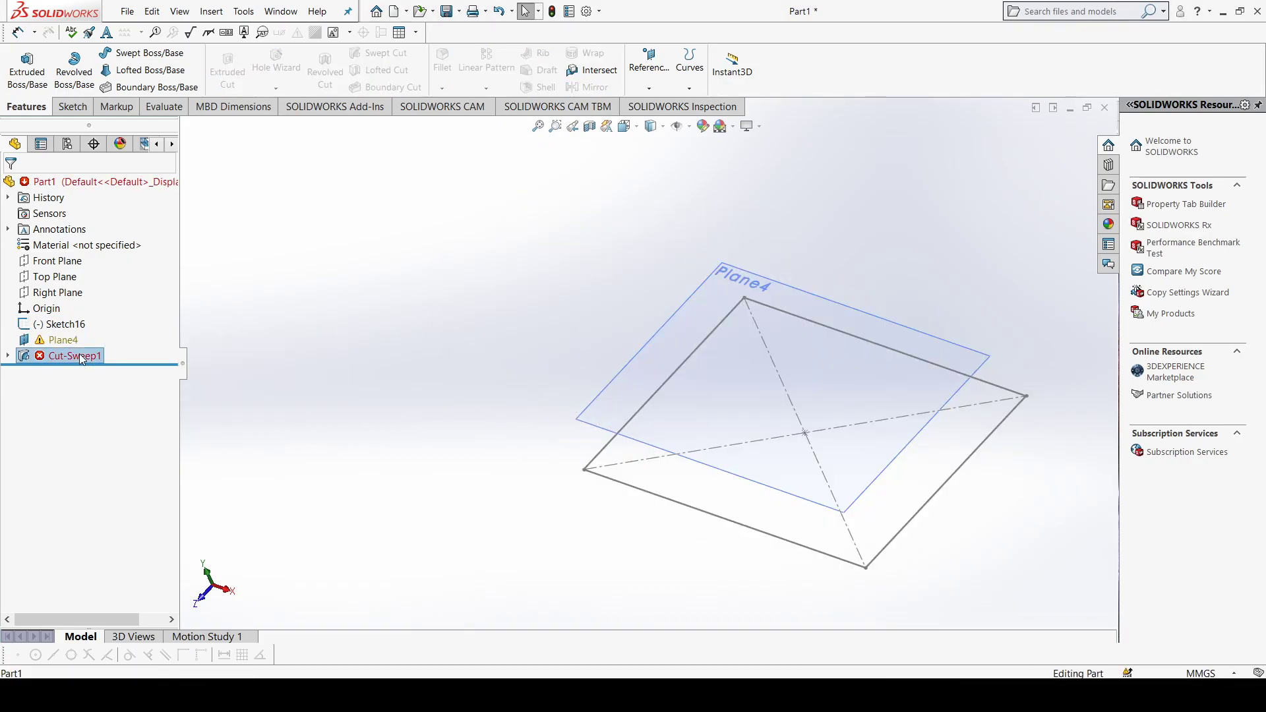
pyautogui.click(63, 340)
pyautogui.press('Delete')
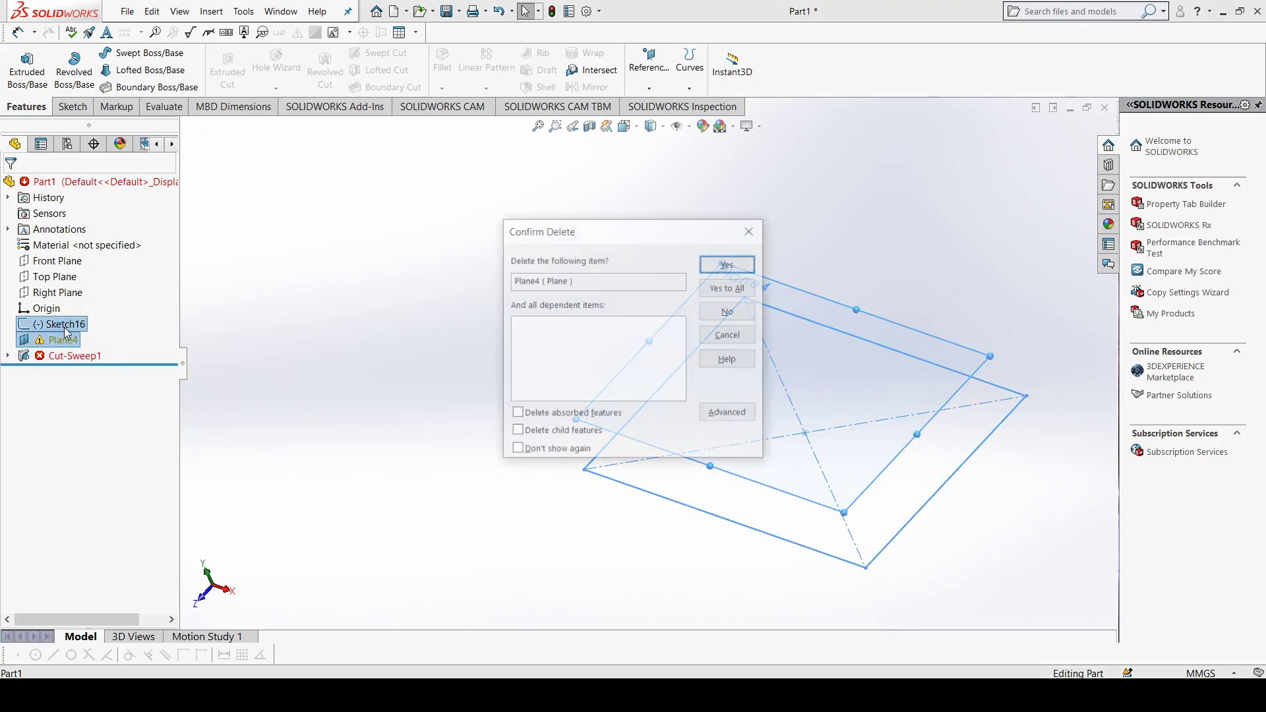
pyautogui.click(726, 289)
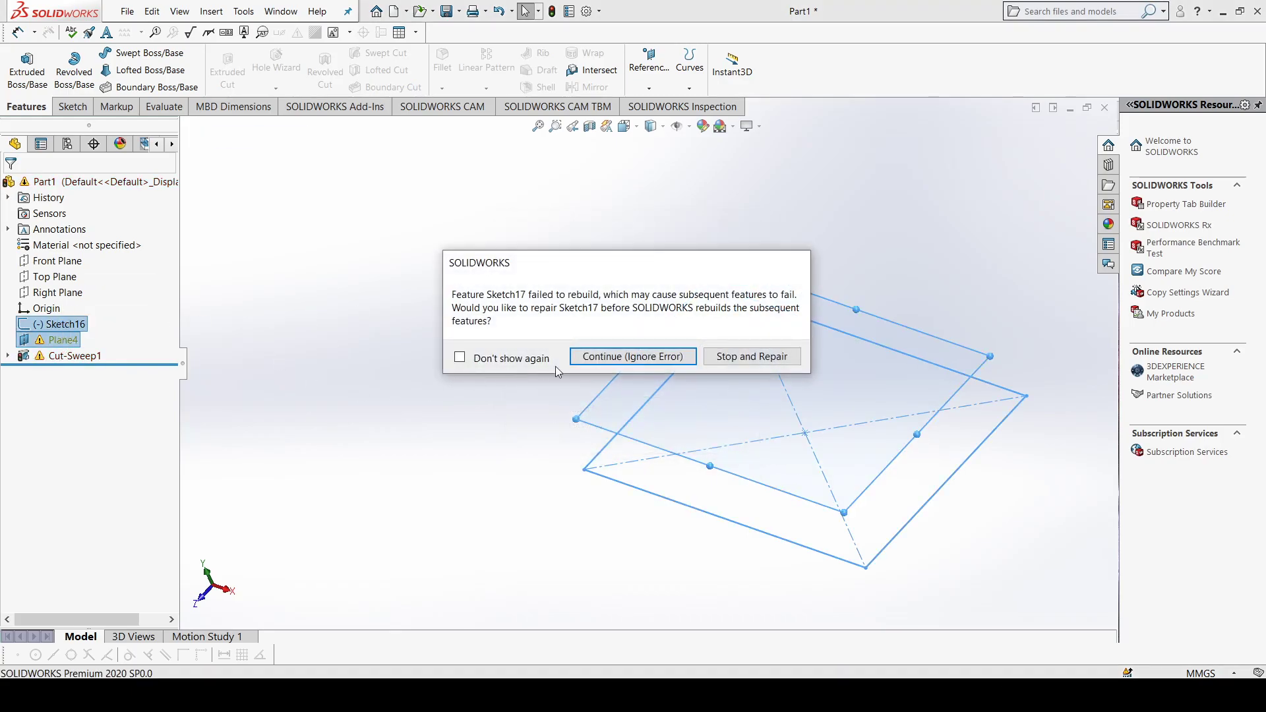
pyautogui.click(591, 356)
# Step: Delete the broken swept cut and its leftover spline and circle sketches to empty the part
pyautogui.click(83, 325)
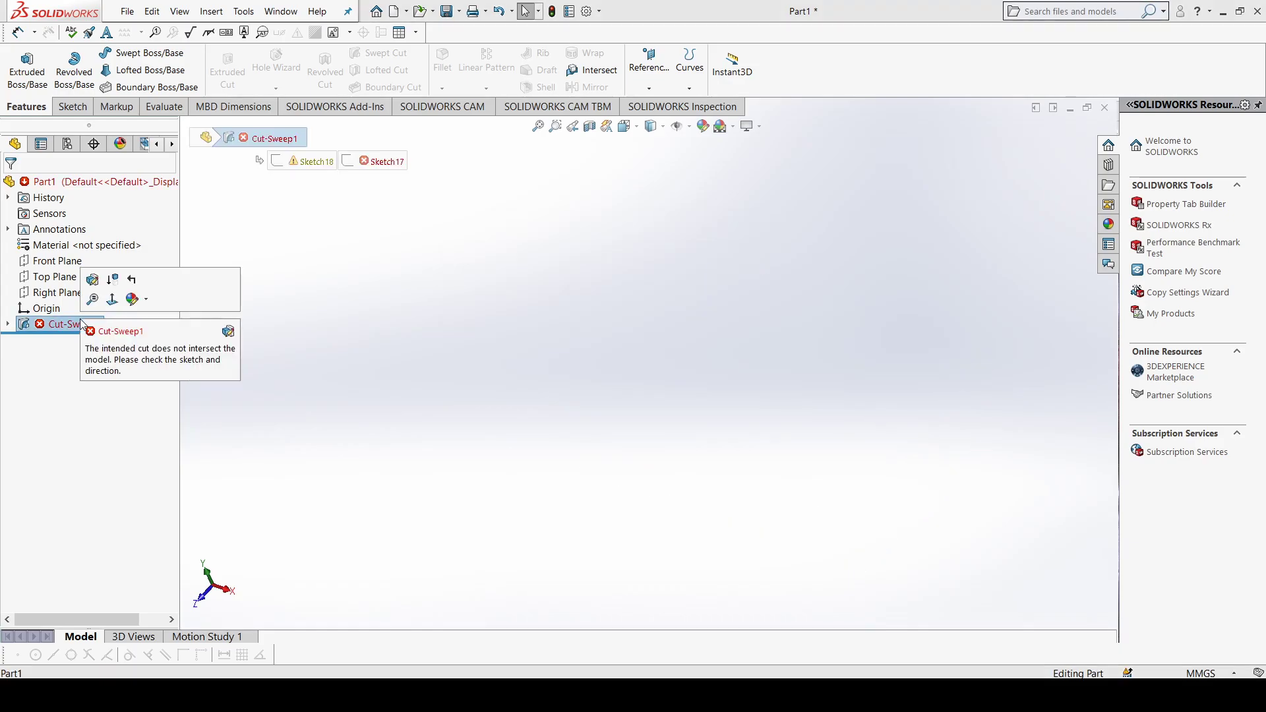
pyautogui.rightClick(80, 325)
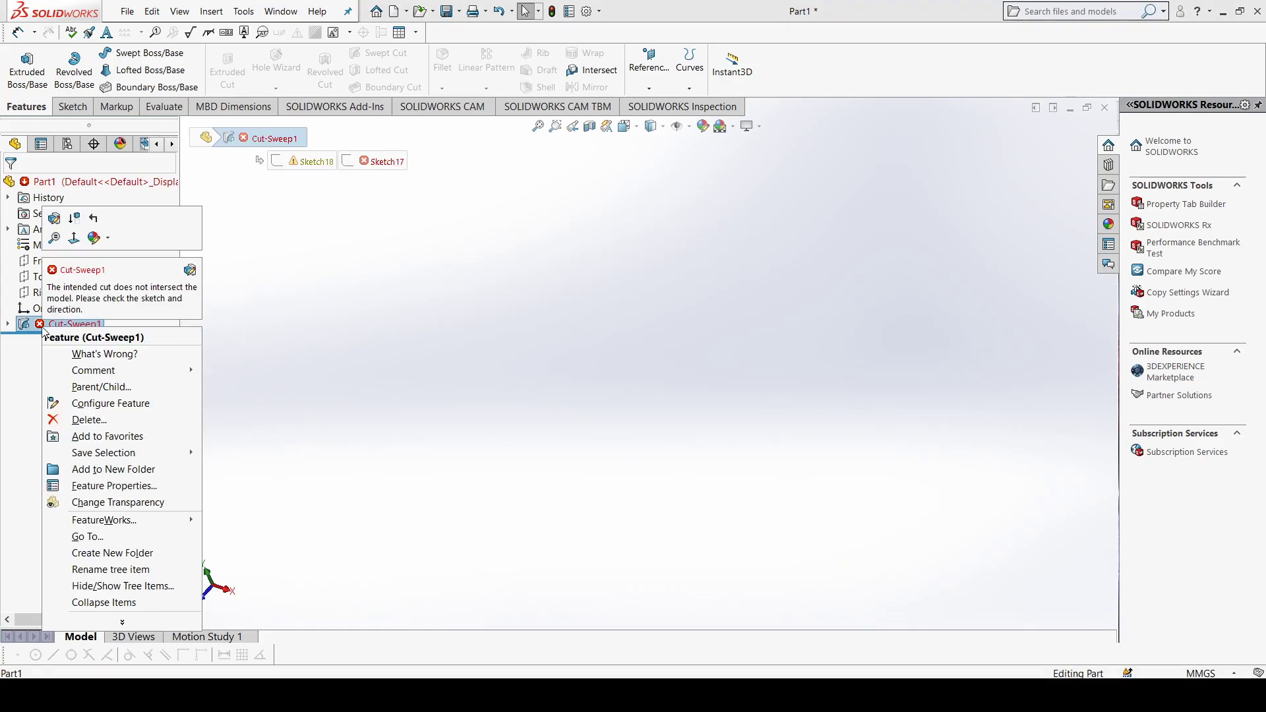
pyautogui.click(117, 422)
pyautogui.press('Return')
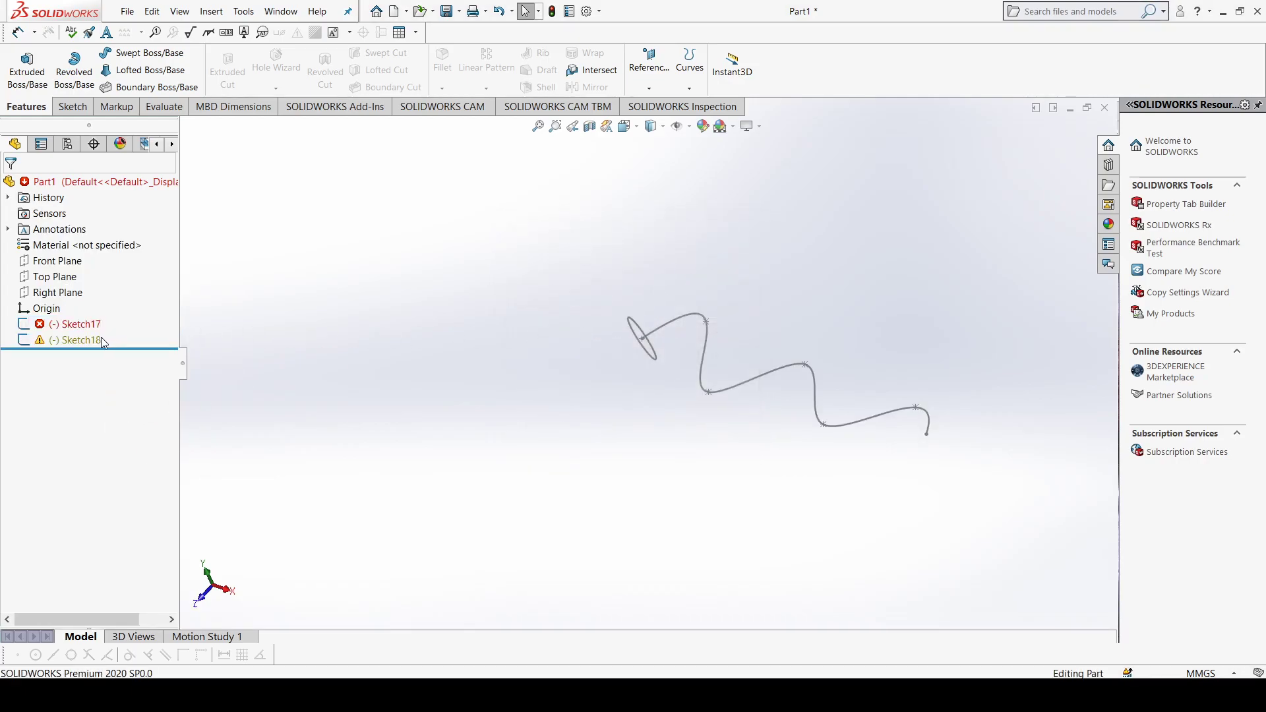
pyautogui.click(86, 324)
pyautogui.keyDown('ctrl'); pyautogui.click(86, 339); pyautogui.keyUp('ctrl')
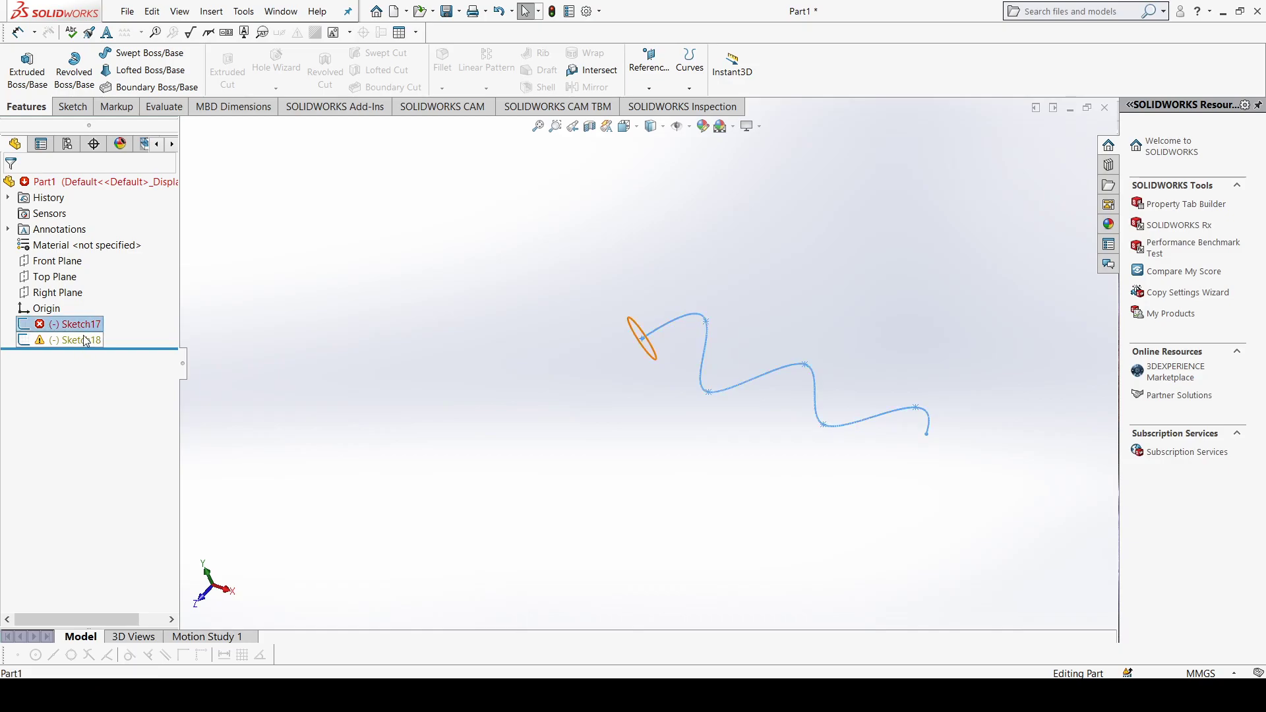
pyautogui.press('Delete')
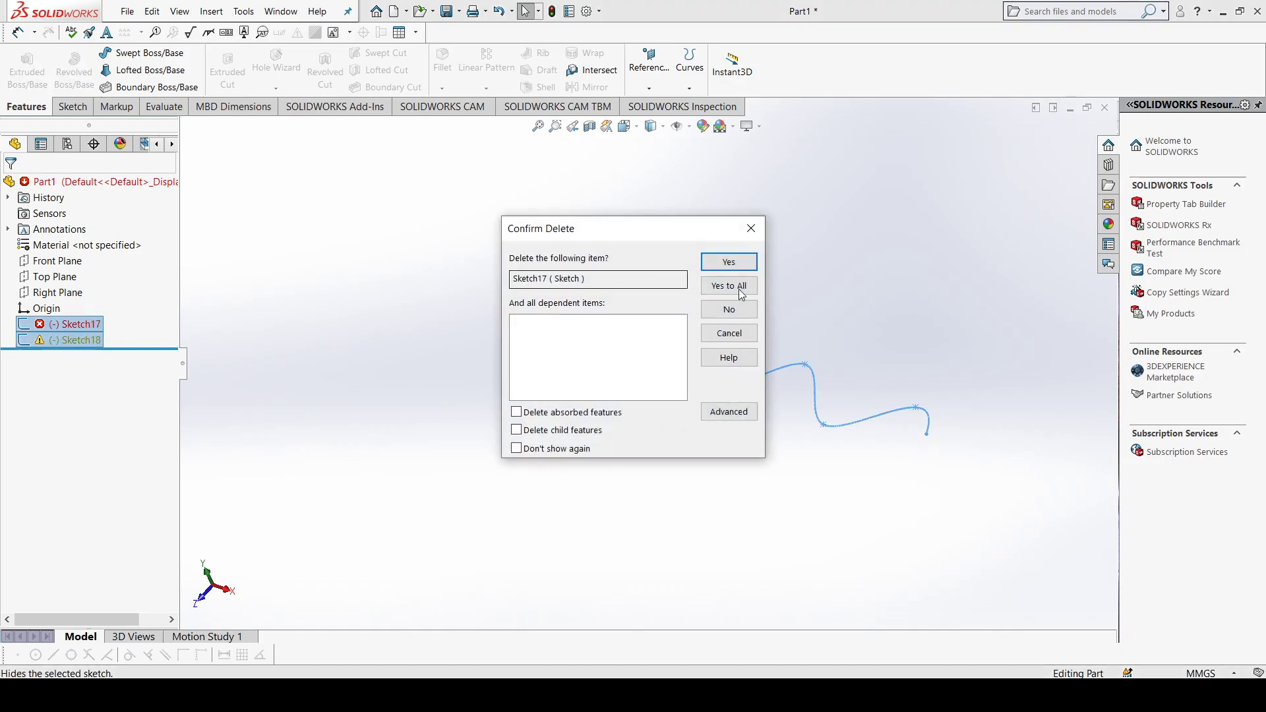
pyautogui.click(733, 287)
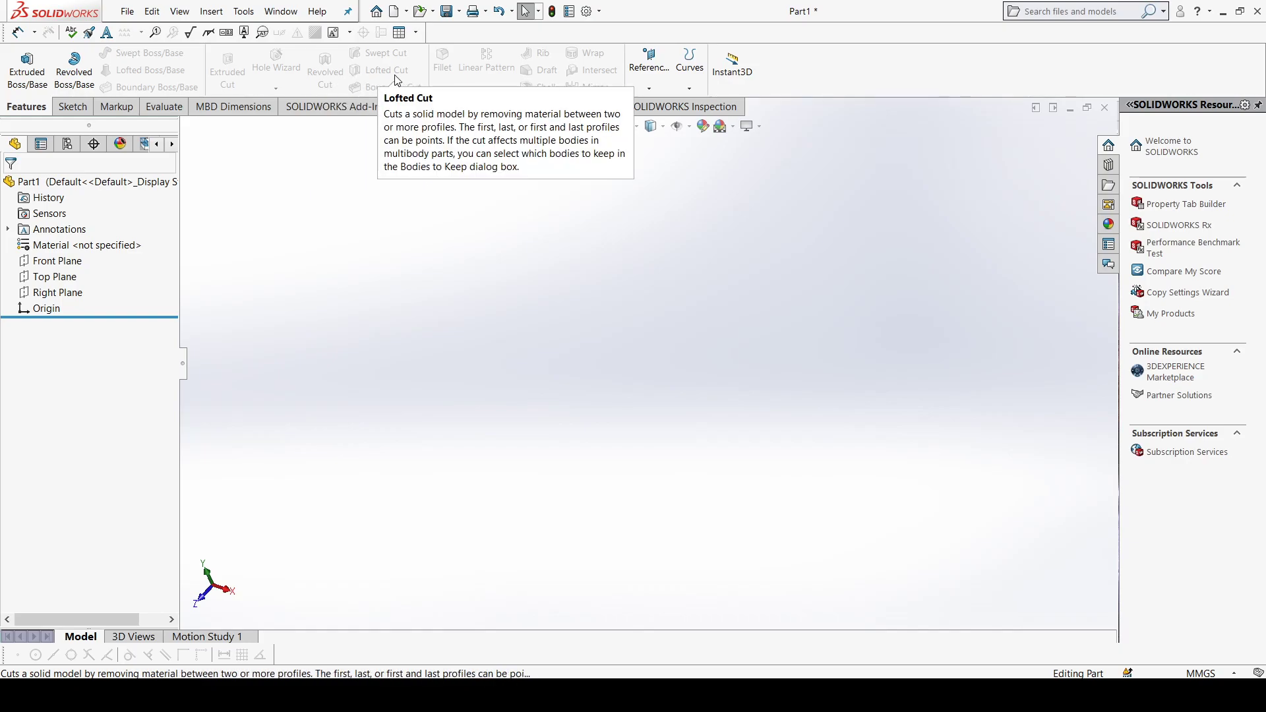
# Step: Sketch a center rectangle about 116 mm wide on the Top Plane, centred on the origin
pyautogui.click(55, 276)
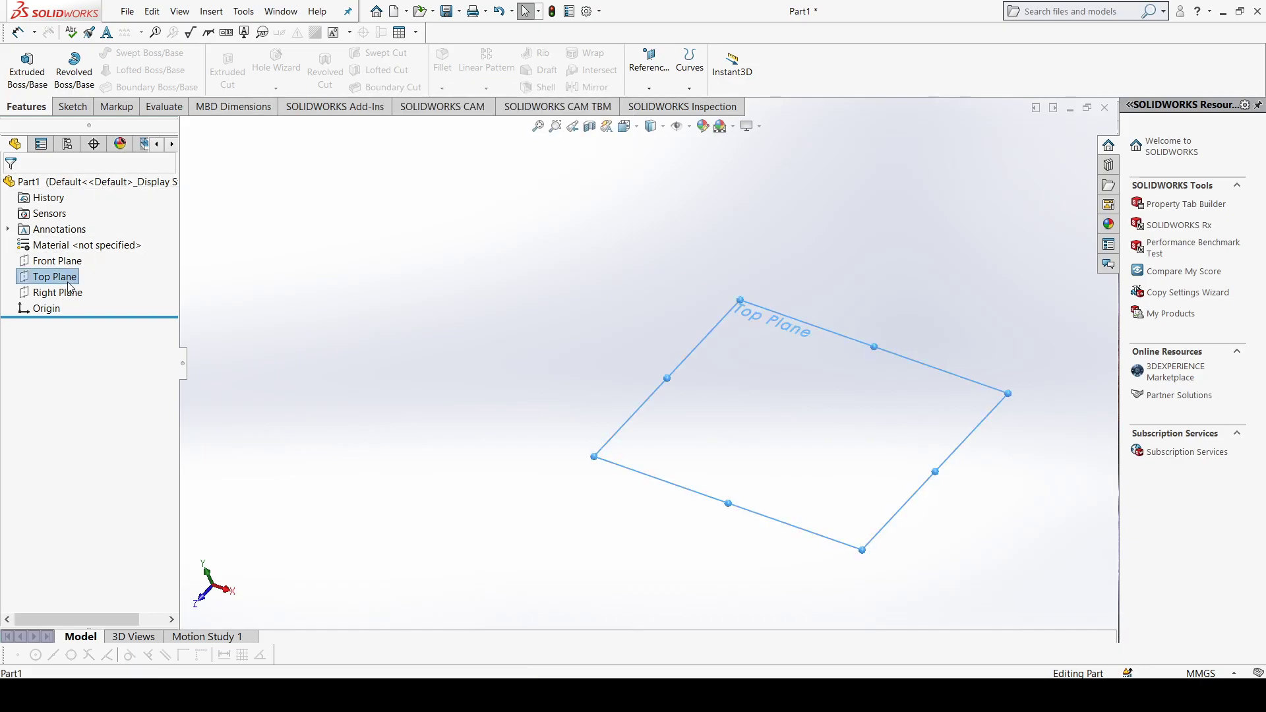
pyautogui.hotkey('ctrl', '8')
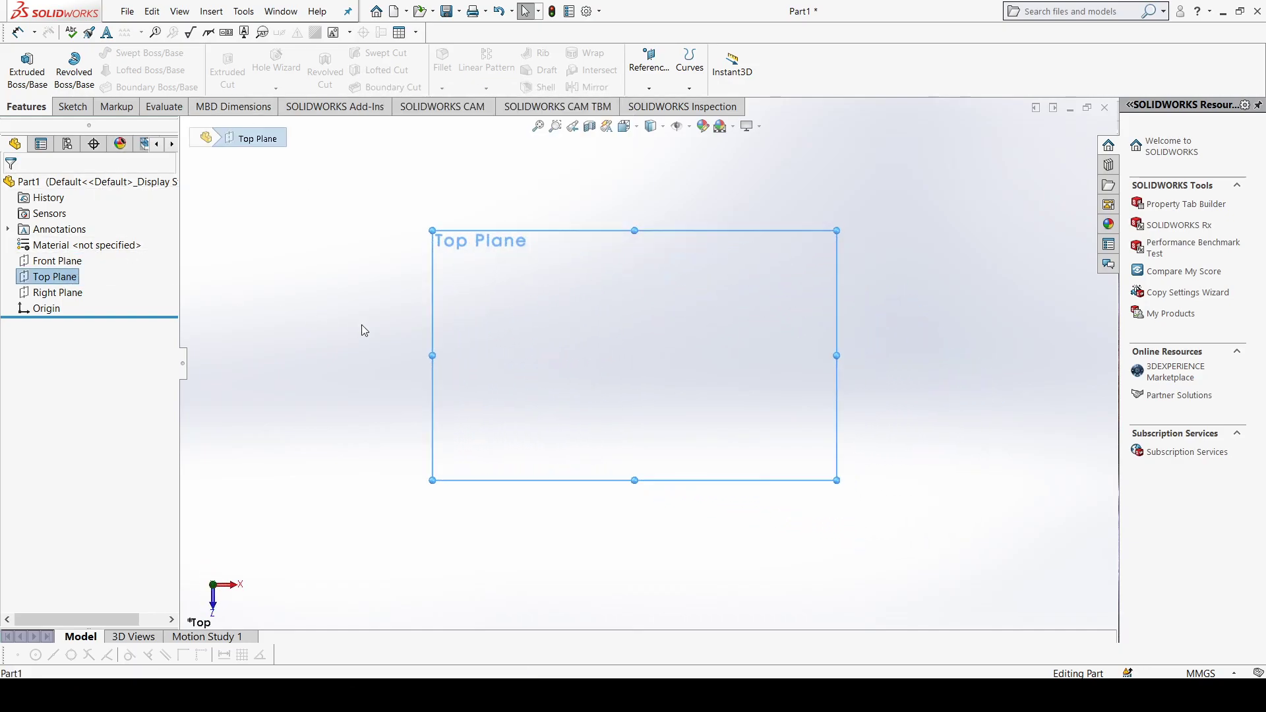
pyautogui.click(78, 111)
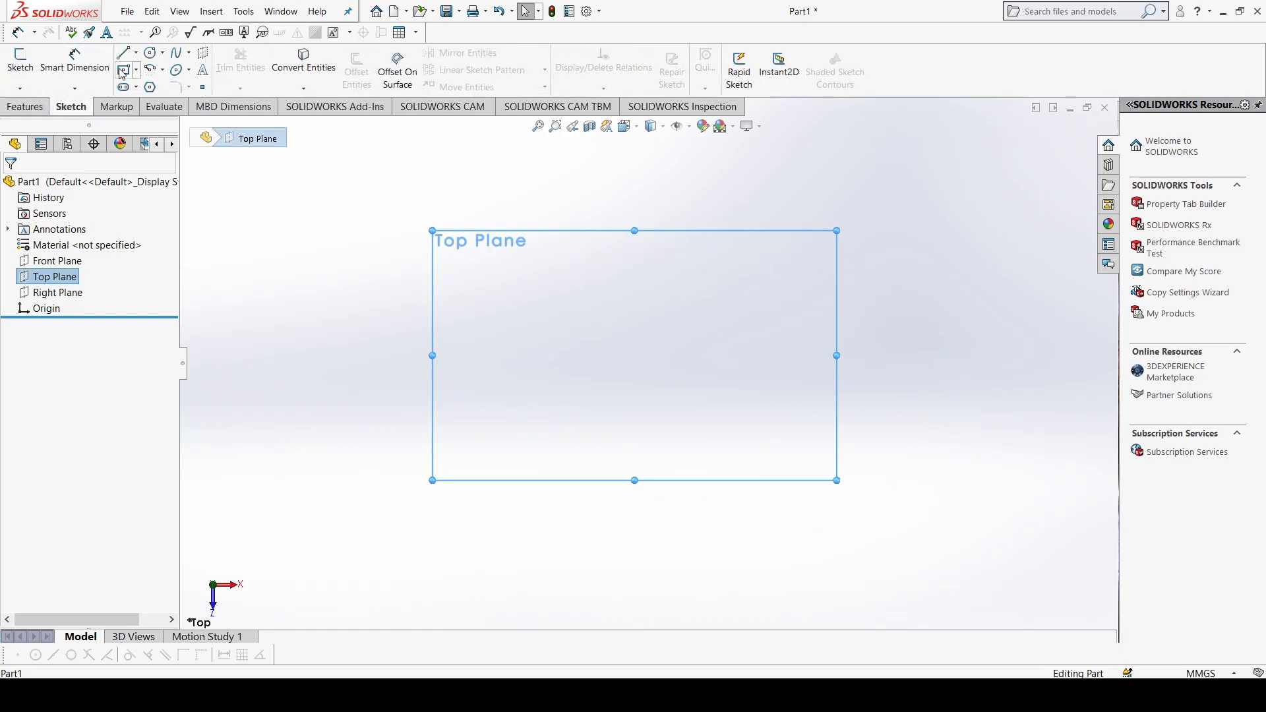
pyautogui.click(124, 70)
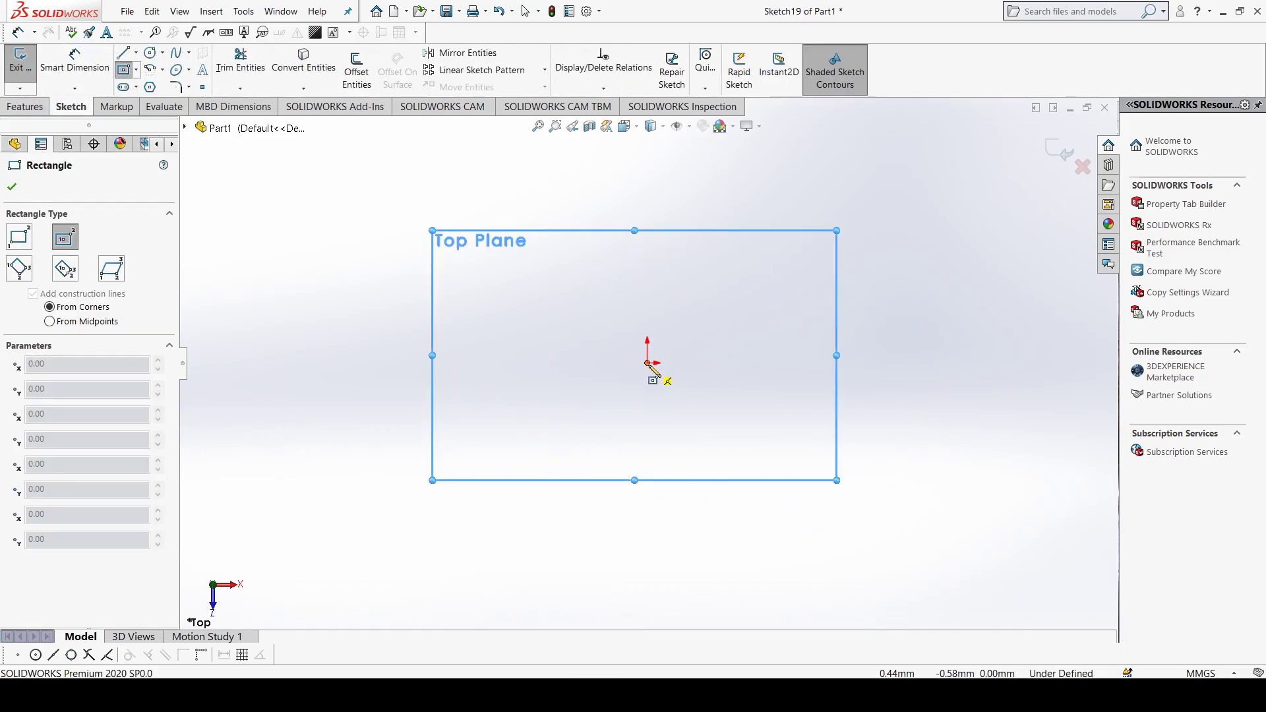
pyautogui.click(647, 363)
pyautogui.click(779, 469)
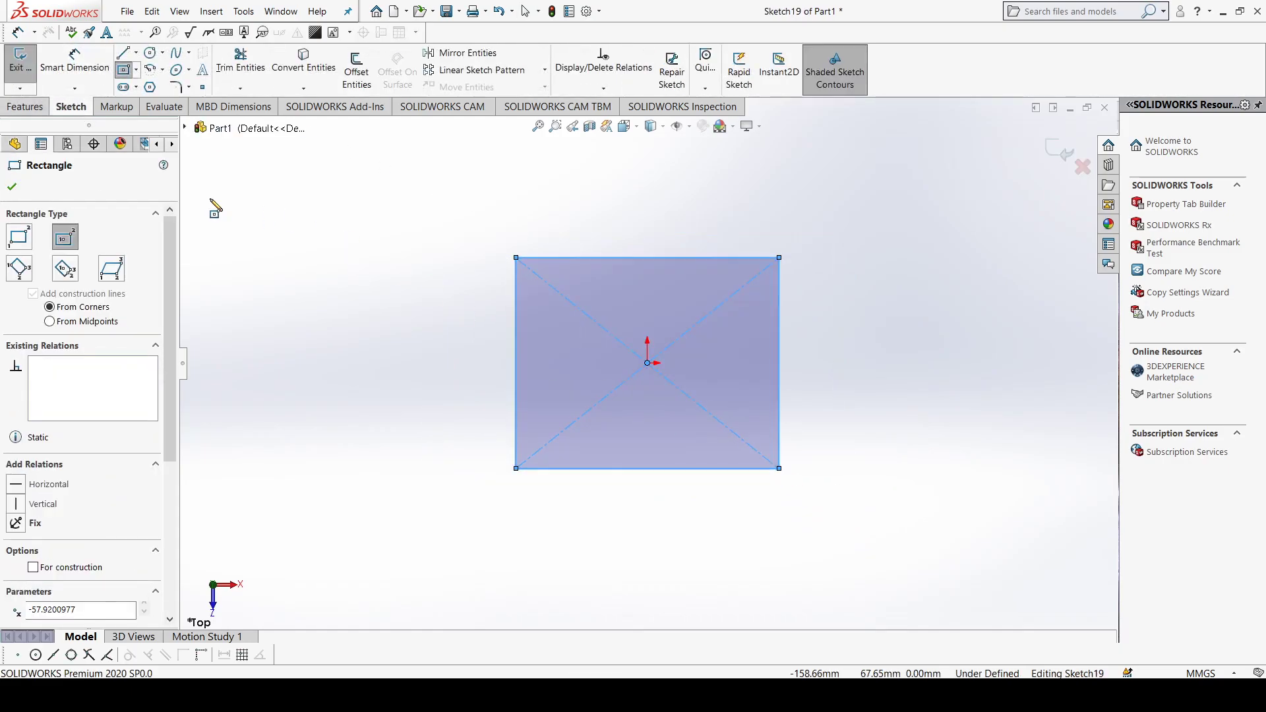
pyautogui.click(12, 188)
# Step: Extrude the rectangle 90 mm as a blind boss to form a new block
pyautogui.click(29, 107)
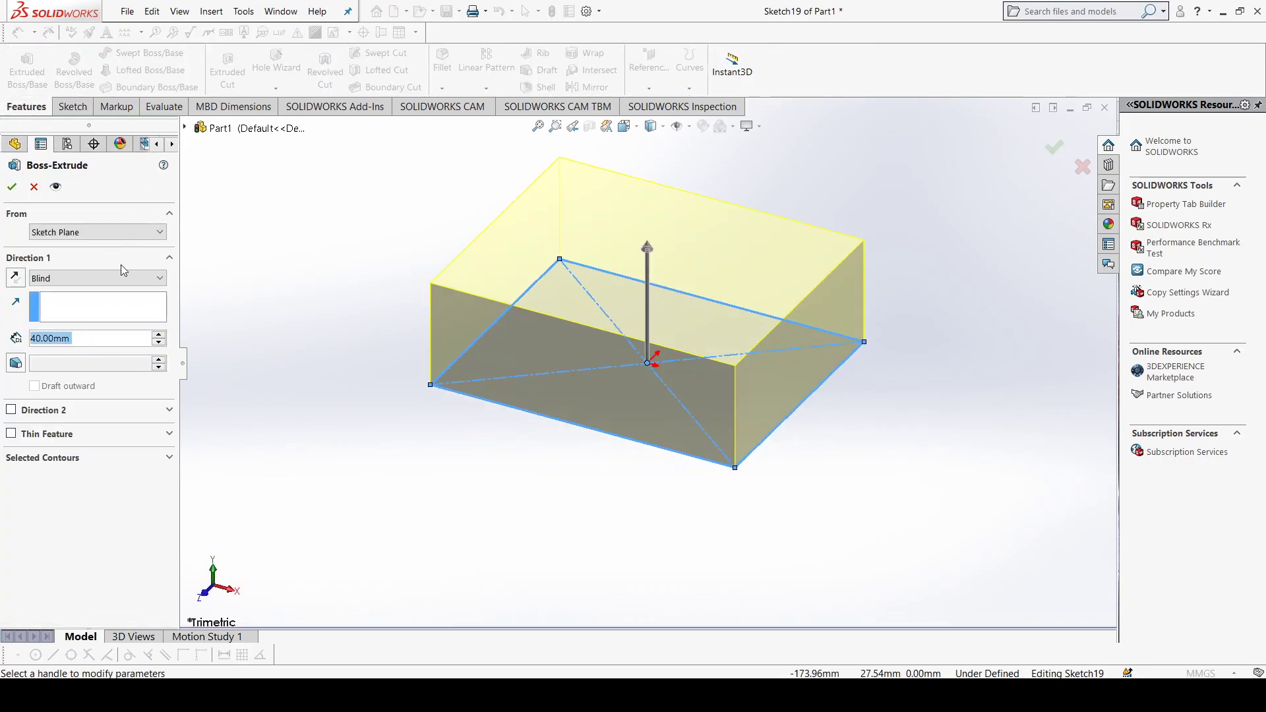
pyautogui.click(159, 335)
pyautogui.click(159, 335)
pyautogui.click(158, 335)
pyautogui.click(159, 335)
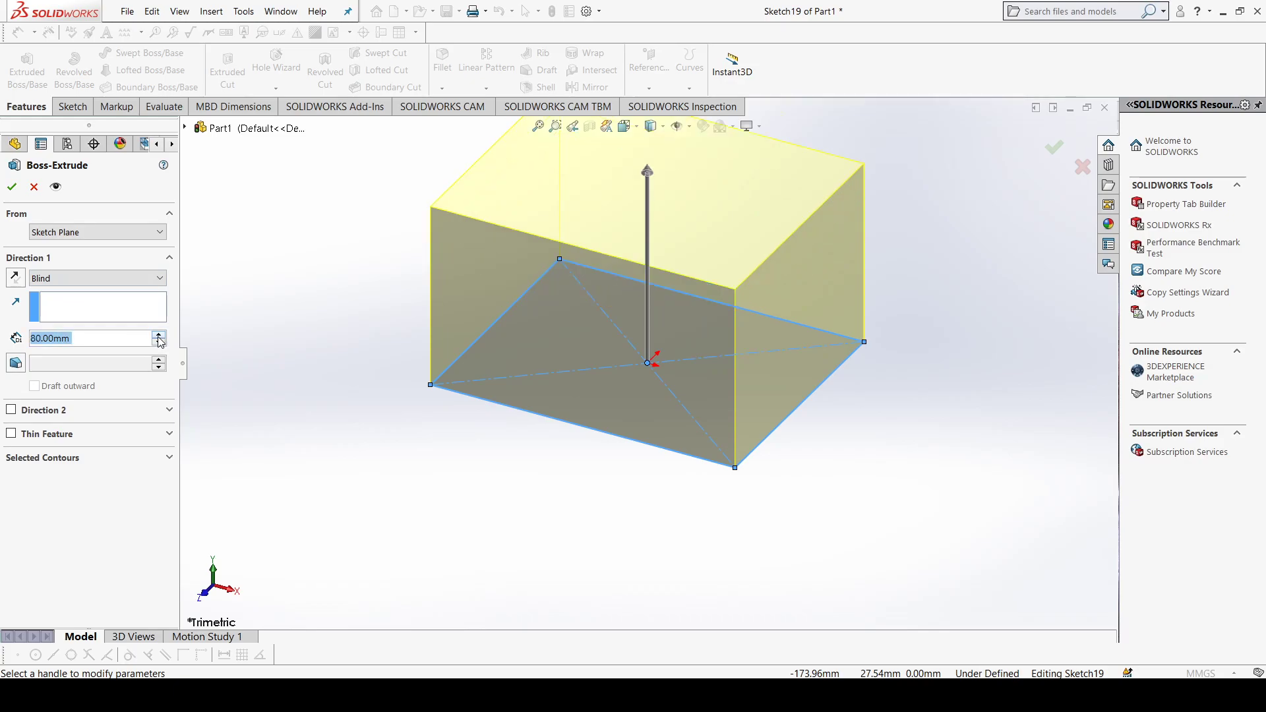
pyautogui.click(159, 335)
pyautogui.scroll(2, 415, 313)
pyautogui.scroll(-1, 444, 195)
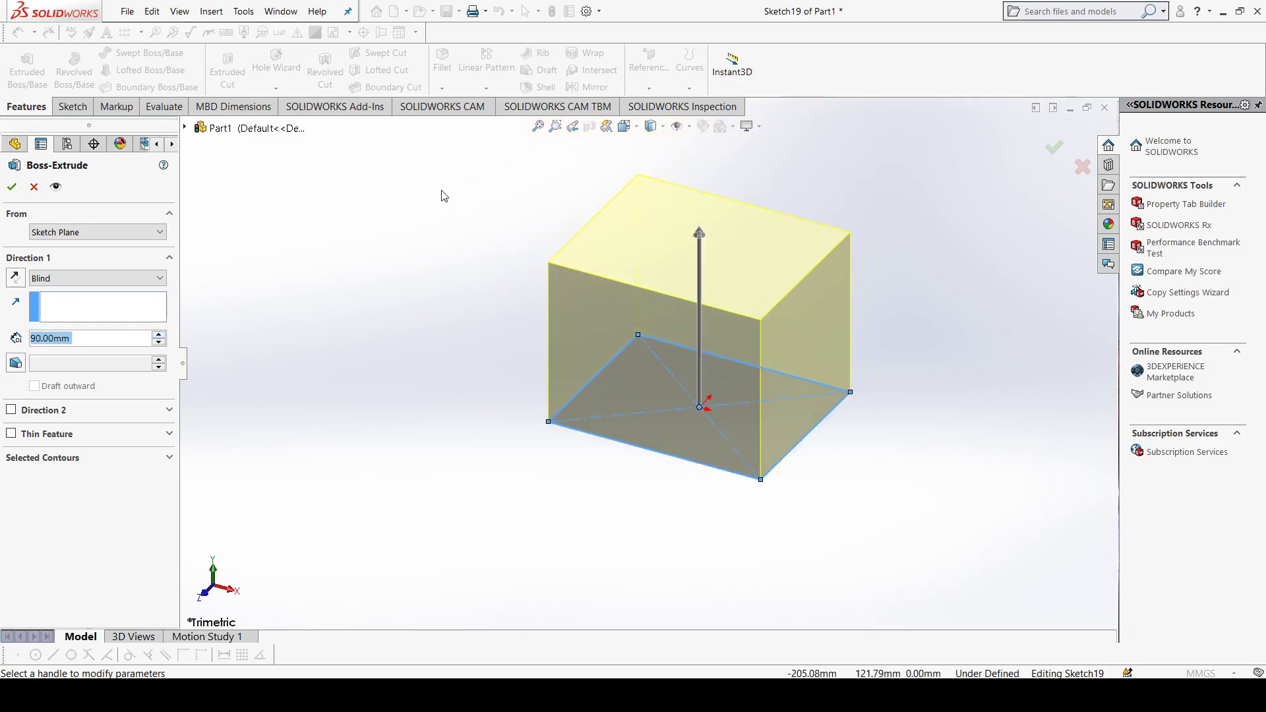
pyautogui.click(11, 187)
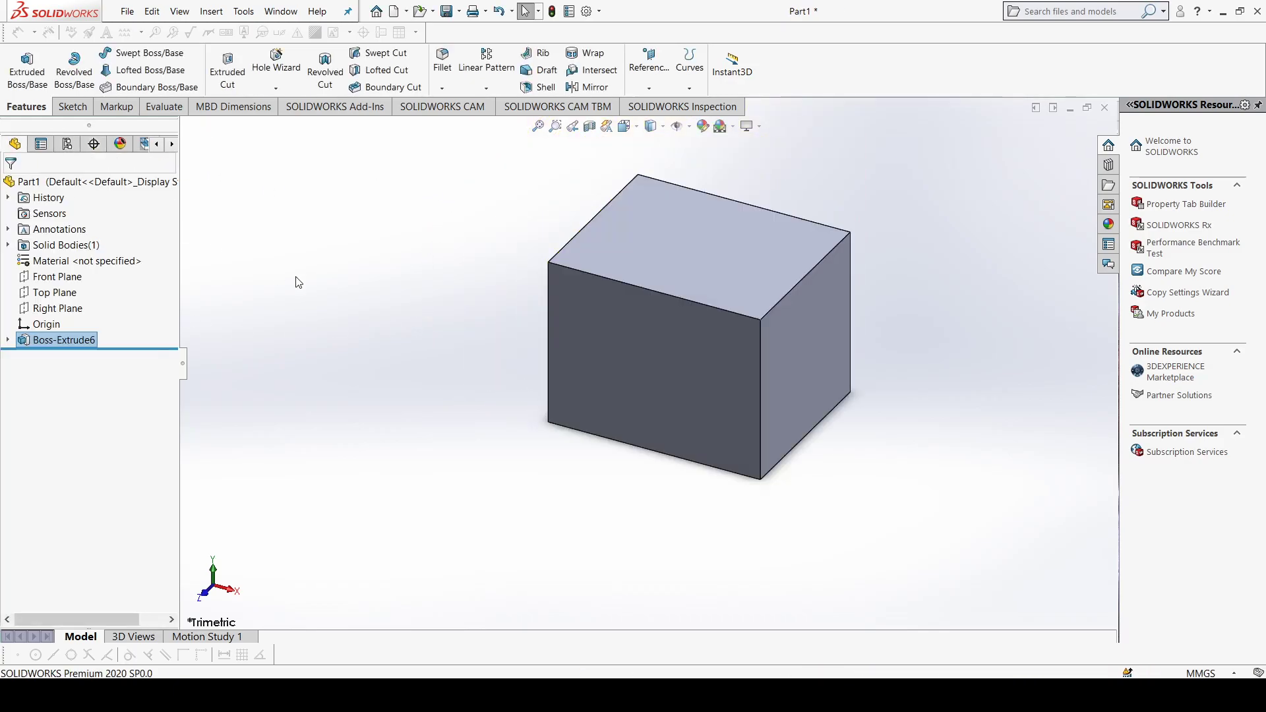
# Step: Sketch a circle with a radius of about 13.5 mm on the block's top face, centred on the origin, and exit the sketch
pyautogui.click(698, 266)
pyautogui.hotkey('ctrl', '8')
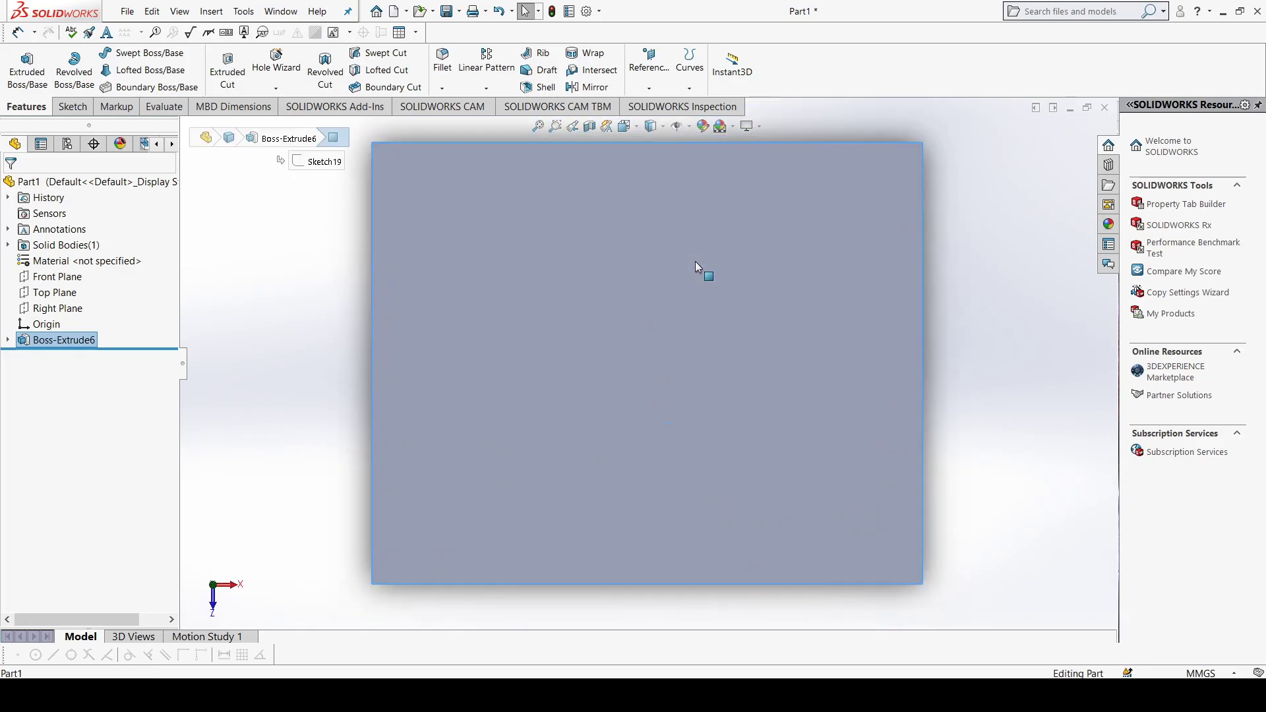
pyautogui.click(72, 106)
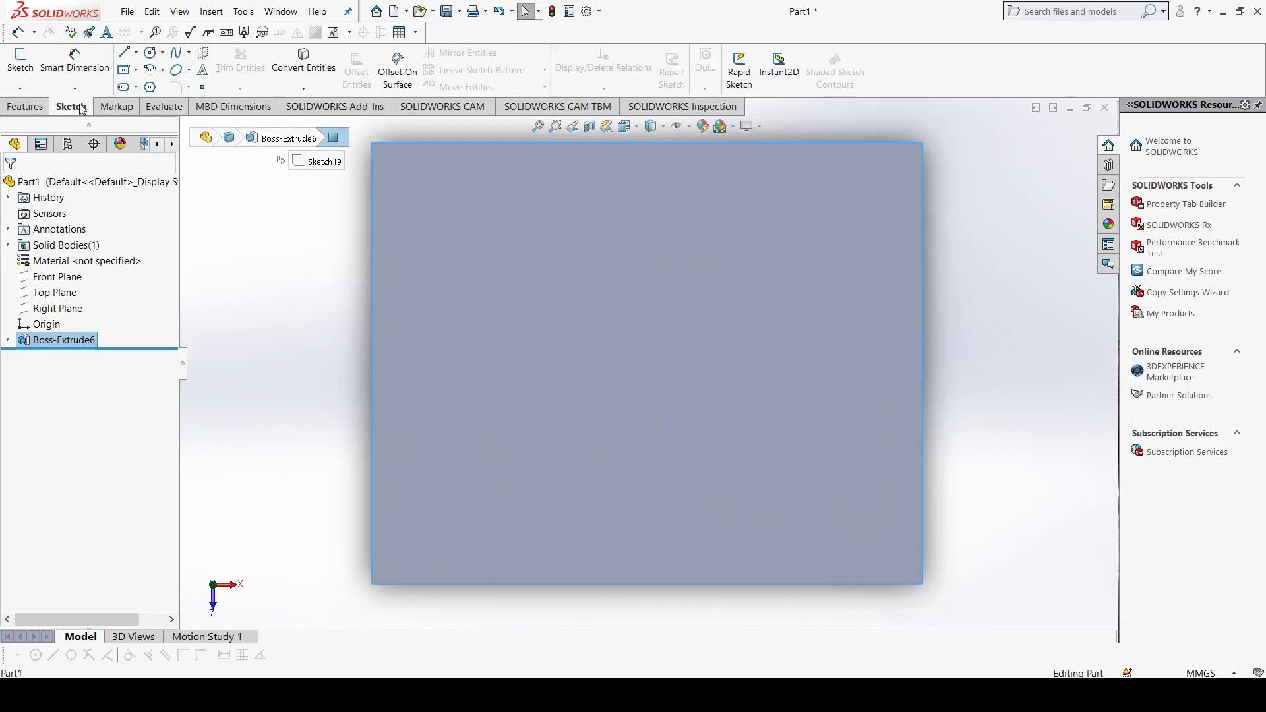
pyautogui.click(151, 54)
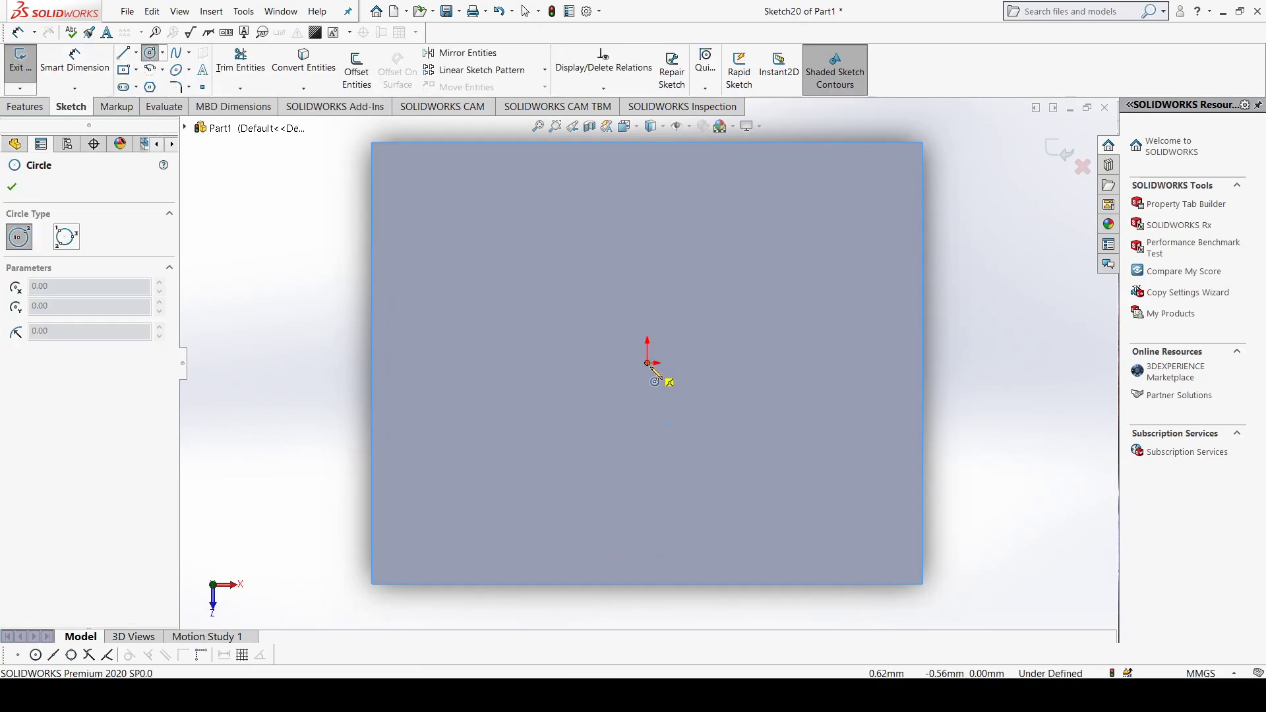
pyautogui.click(647, 362)
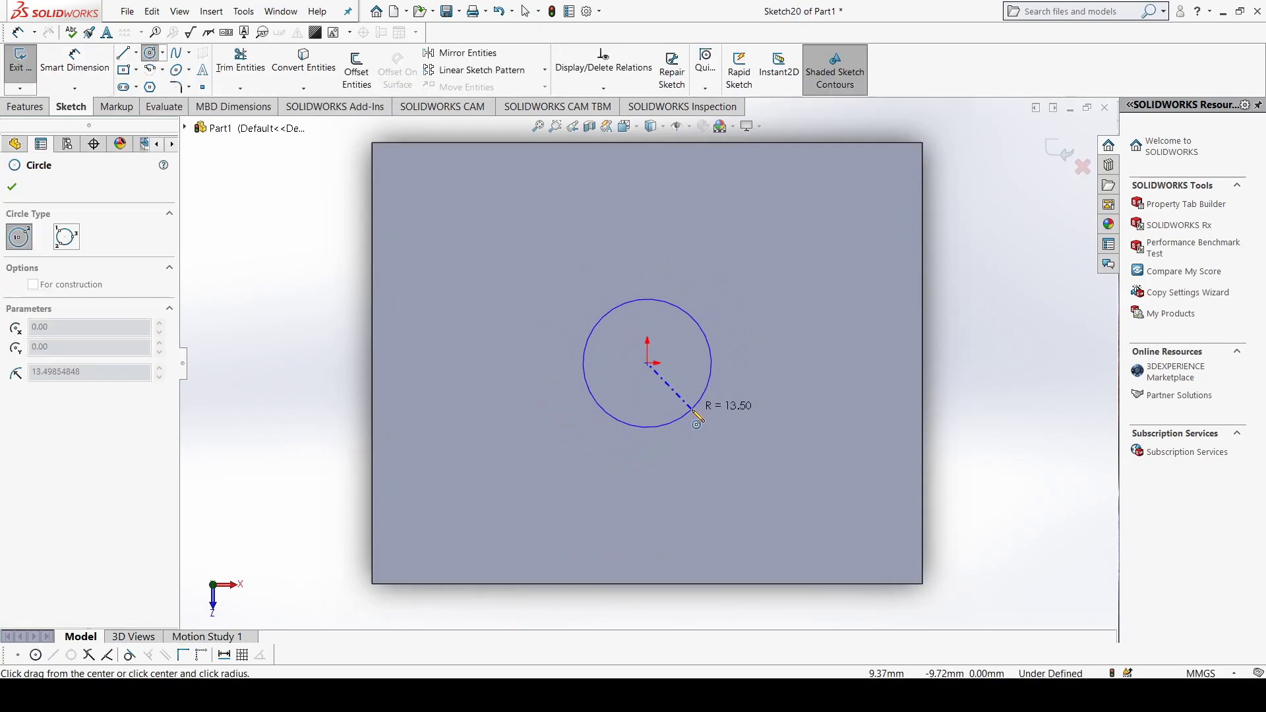
pyautogui.click(693, 411)
pyautogui.click(11, 186)
pyautogui.click(20, 60)
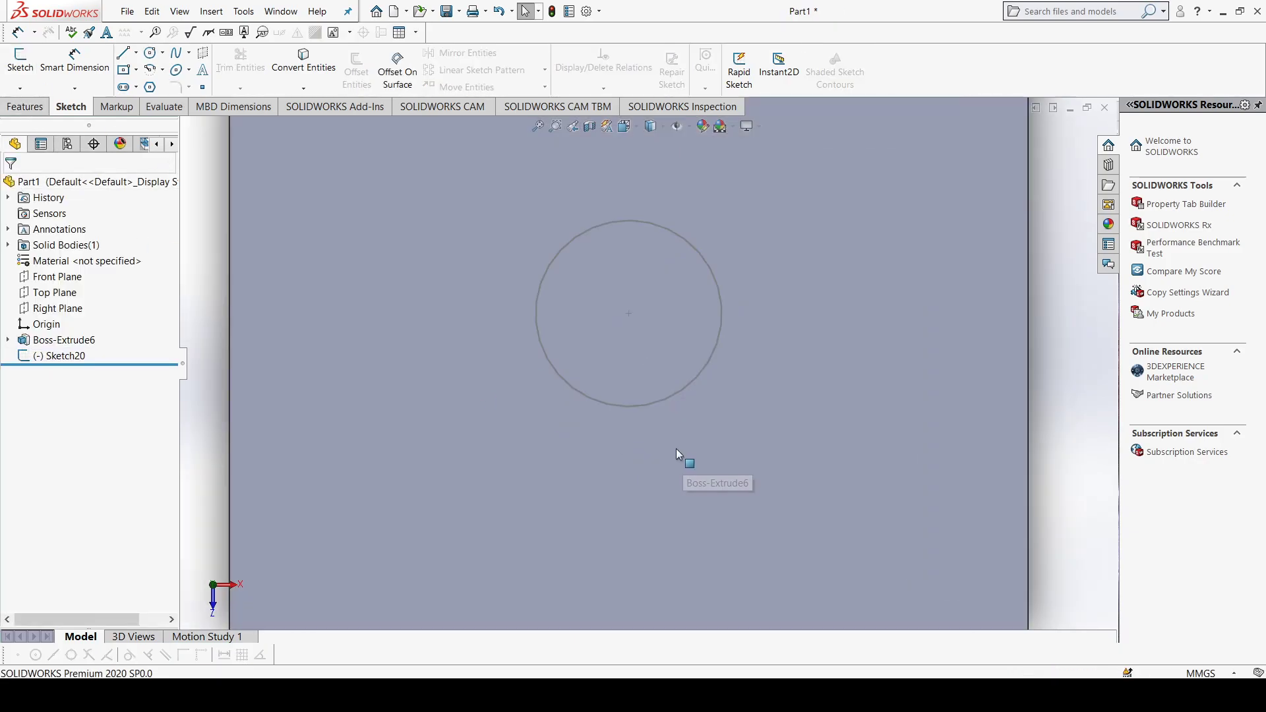
# Step: Sketch a center rectangle about 67 mm wide on the block's bottom face, centred on the origin, and exit the sketch
pyautogui.moveTo(658, 410)
pyautogui.mouseDown(button='middle')
pyautogui.moveTo(658, 339)
pyautogui.moveTo(647, 402)
pyautogui.moveTo(719, 308)
pyautogui.moveTo(757, 345)
pyautogui.mouseUp(button='middle')
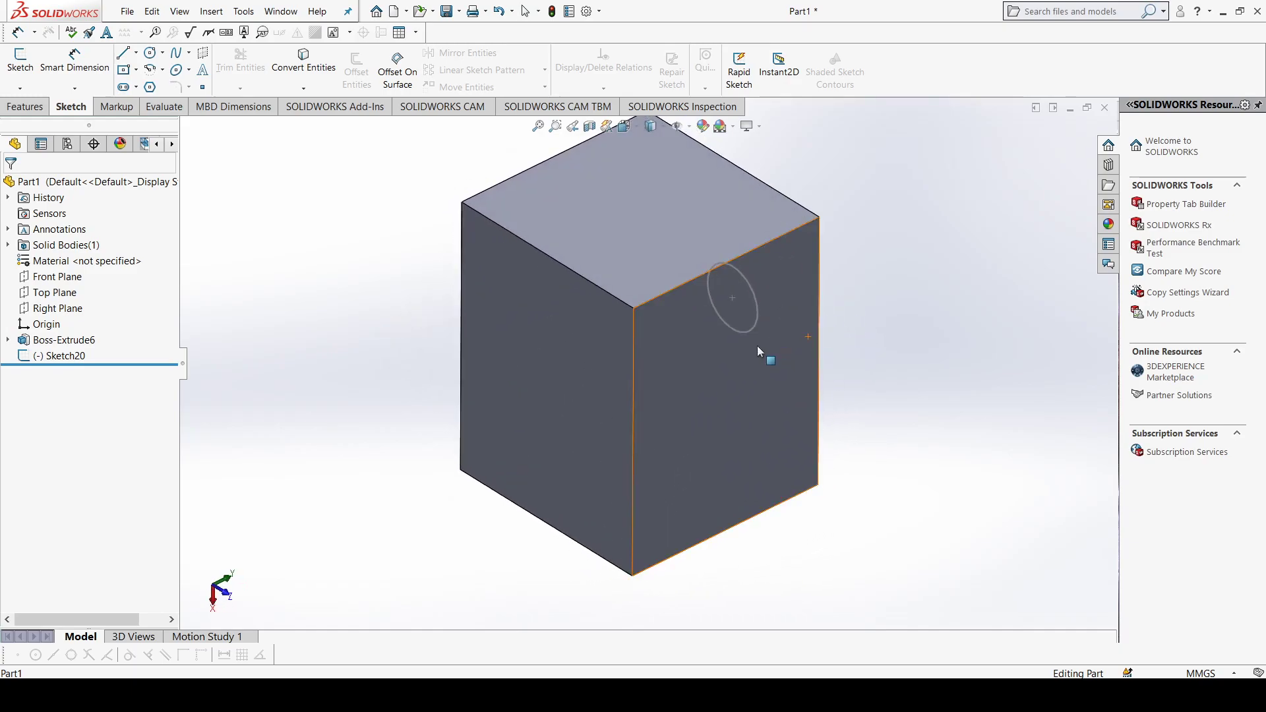
pyautogui.click(607, 390)
pyautogui.hotkey('ctrl', '8')
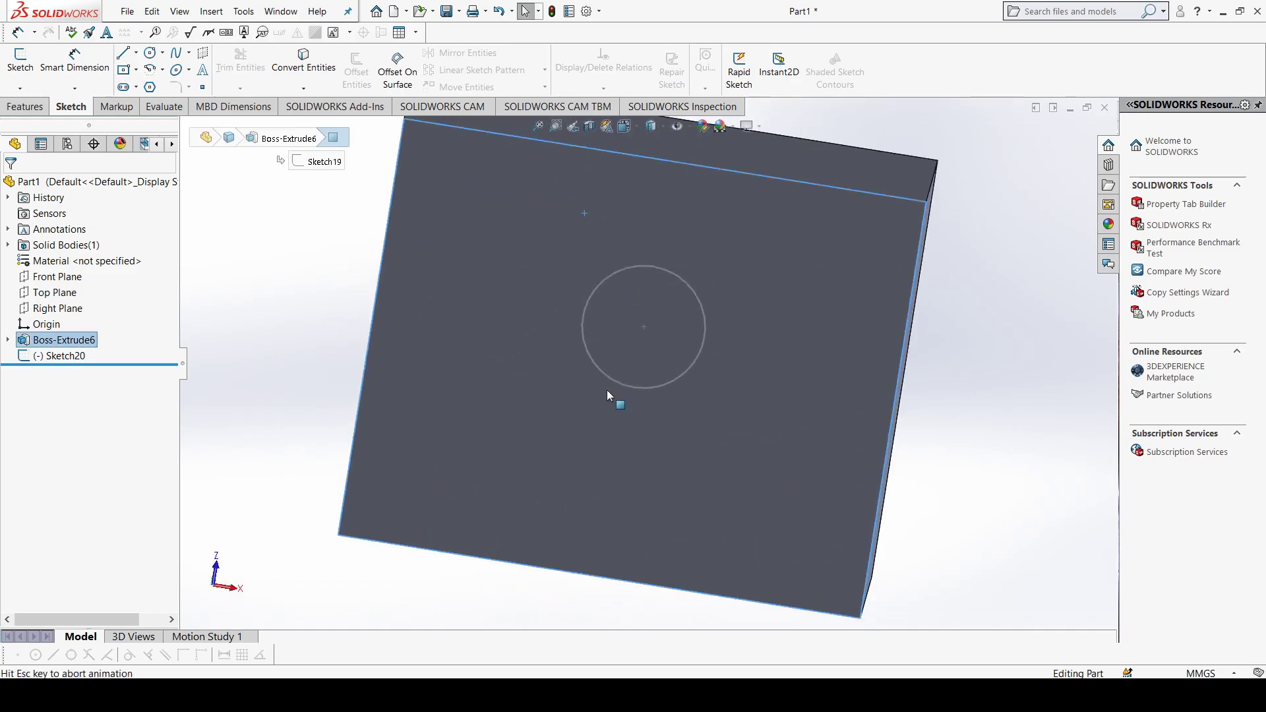
pyautogui.click(124, 69)
pyautogui.click(647, 362)
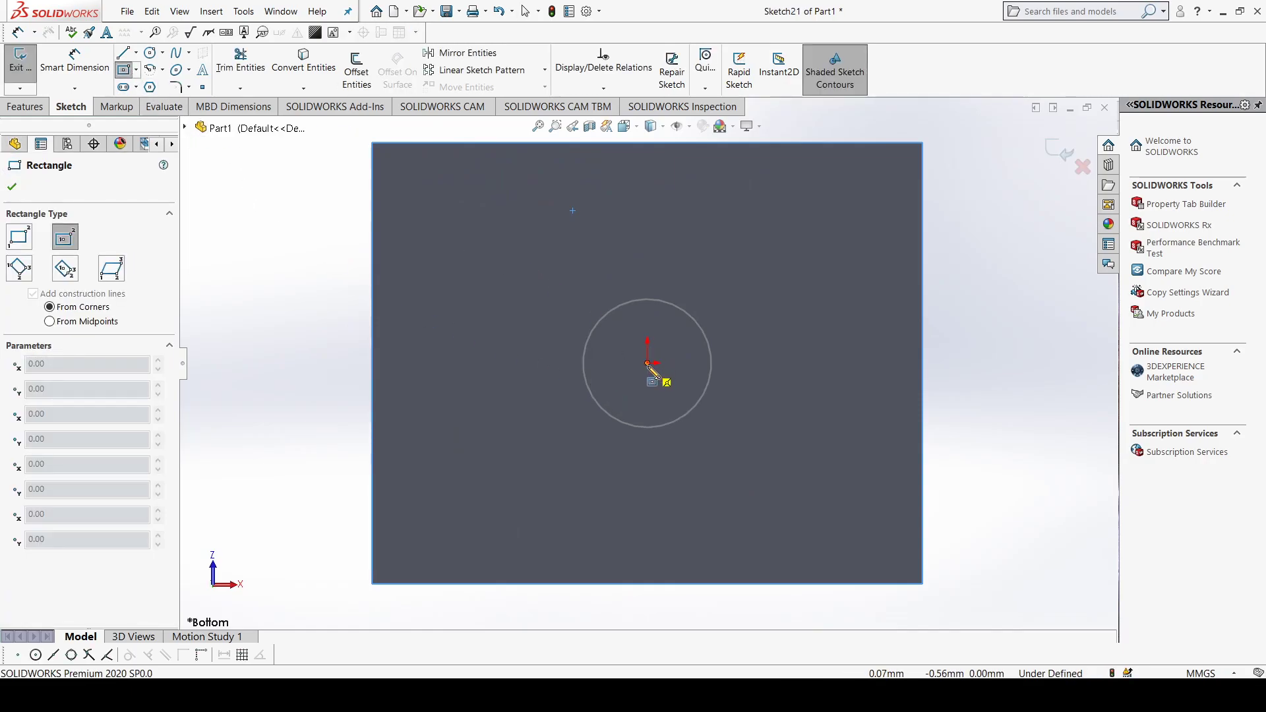
pyautogui.click(809, 513)
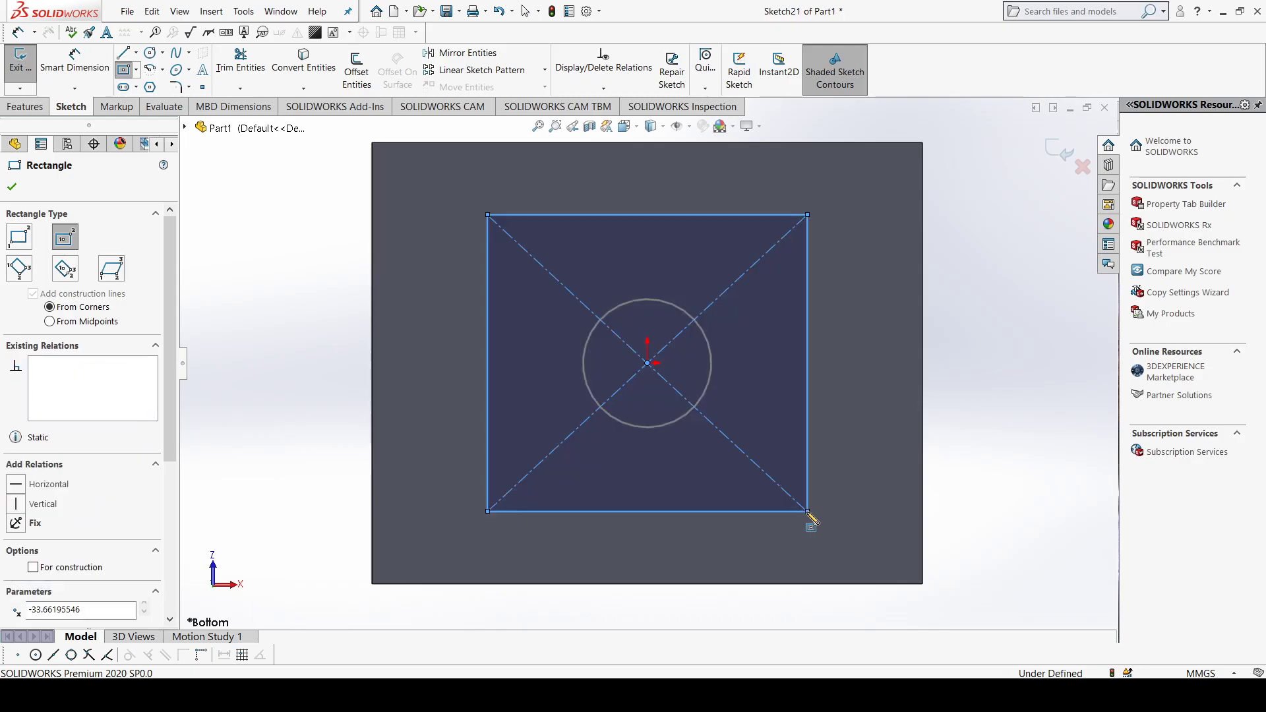
pyautogui.click(10, 191)
pyautogui.scroll(4, 643, 247)
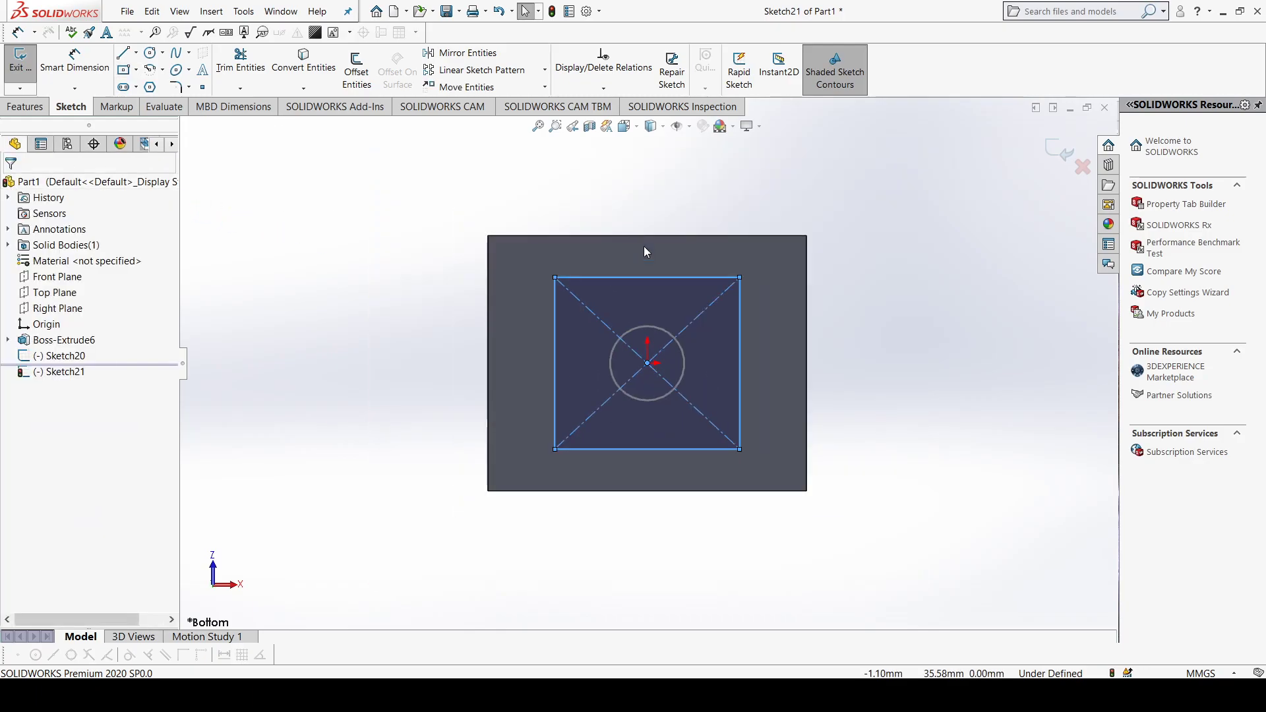
pyautogui.moveTo(639, 226)
pyautogui.mouseDown(button='middle')
pyautogui.moveTo(646, 327)
pyautogui.moveTo(622, 339)
pyautogui.moveTo(616, 412)
pyautogui.mouseUp(button='middle')
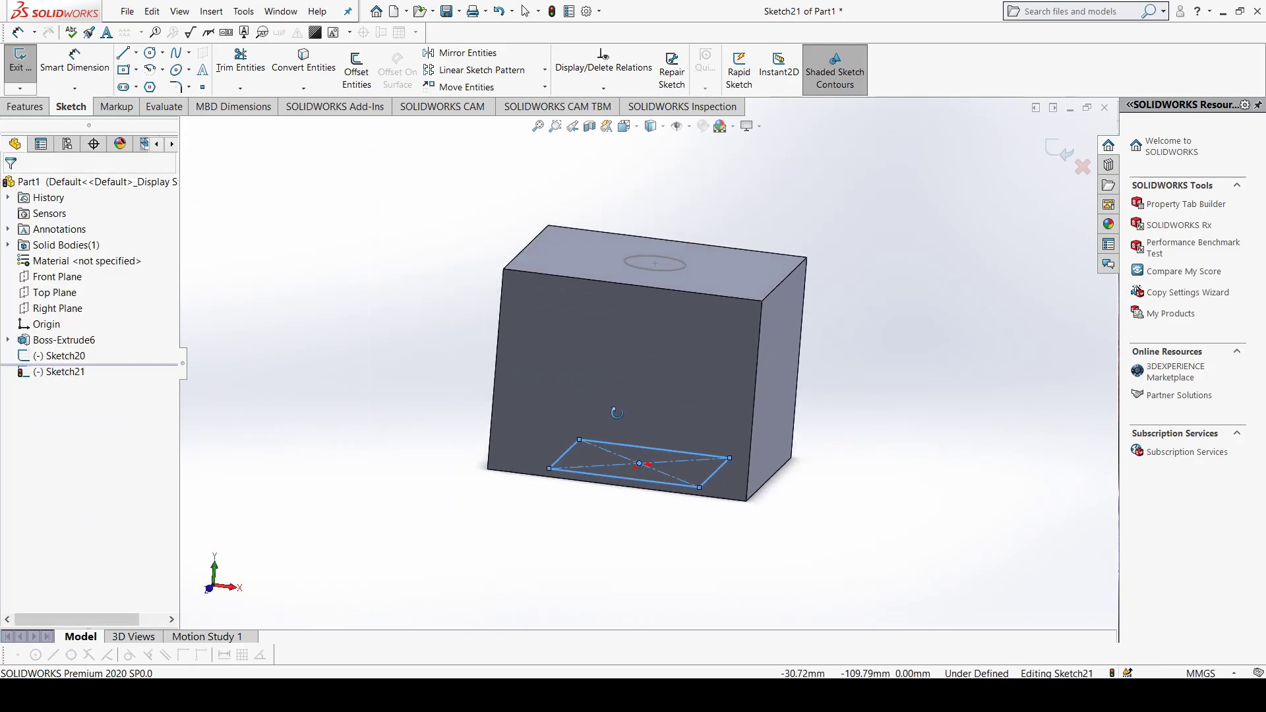
pyautogui.click(19, 66)
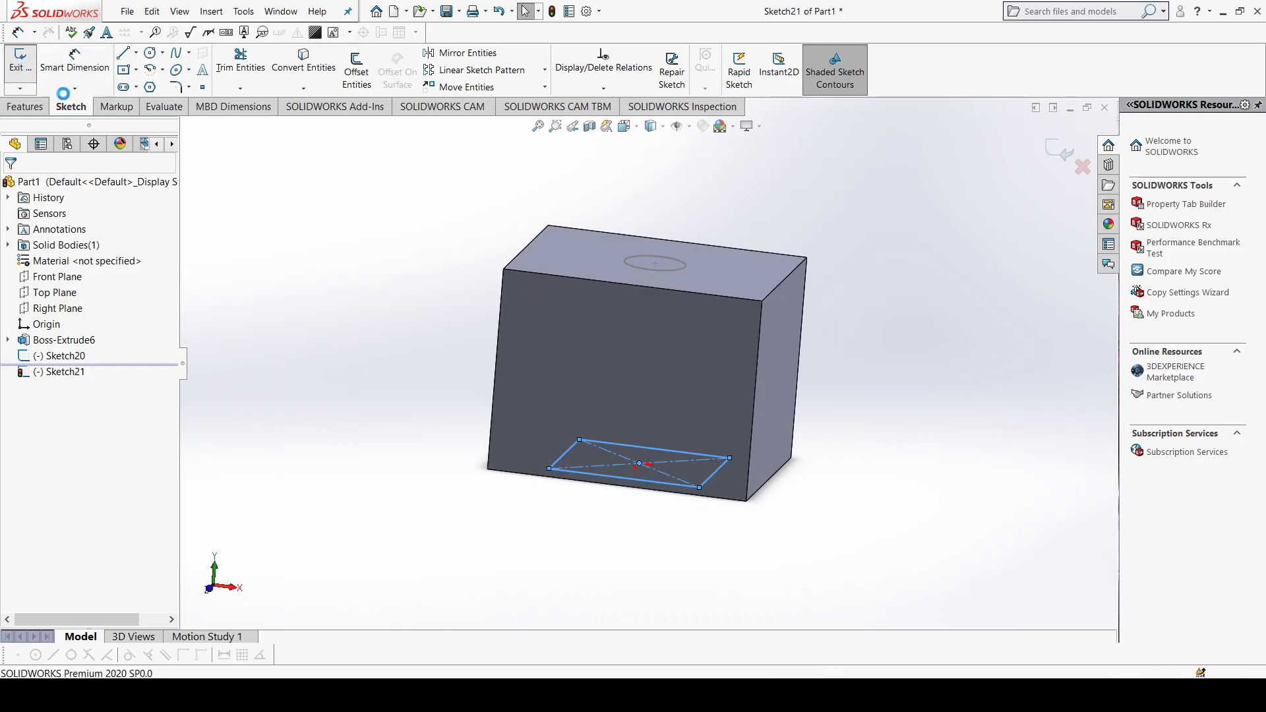
# Step: Create a lofted cut through the block from the bottom-face rectangle to the top-face circle, and inspect the opening
pyautogui.click(26, 106)
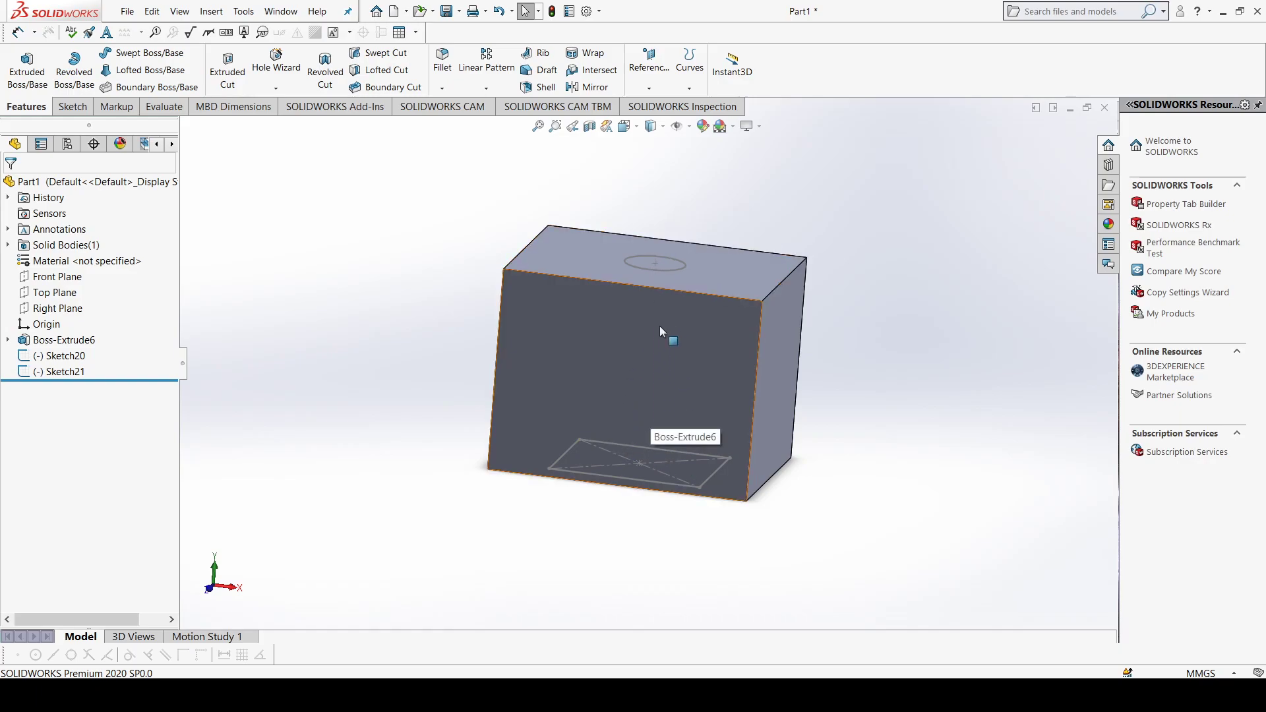
pyautogui.moveTo(638, 425); pyautogui.dragTo(654, 375, button='middle')
pyautogui.moveTo(649, 315)
pyautogui.mouseDown(button='middle')
pyautogui.moveTo(662, 261)
pyautogui.moveTo(628, 414)
pyautogui.moveTo(655, 347)
pyautogui.moveTo(642, 350)
pyautogui.moveTo(633, 373)
pyautogui.moveTo(667, 330)
pyautogui.moveTo(637, 360)
pyautogui.mouseUp(button='middle')
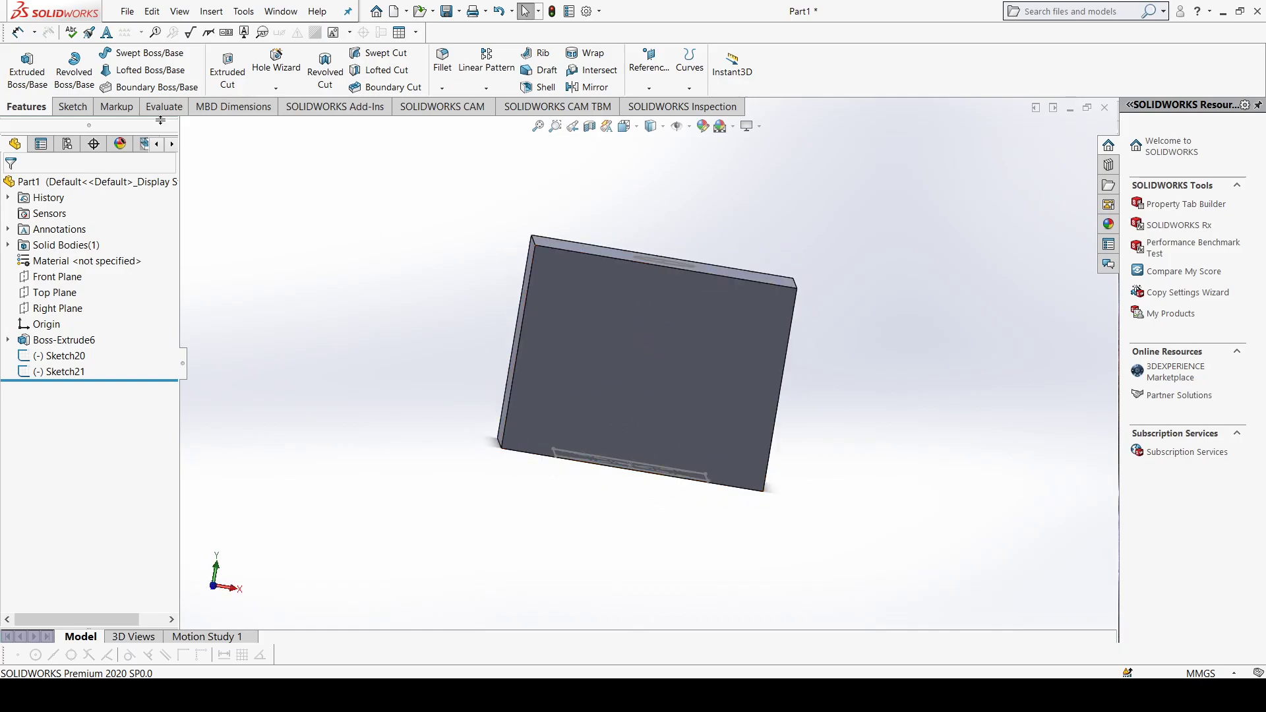
pyautogui.click(394, 70)
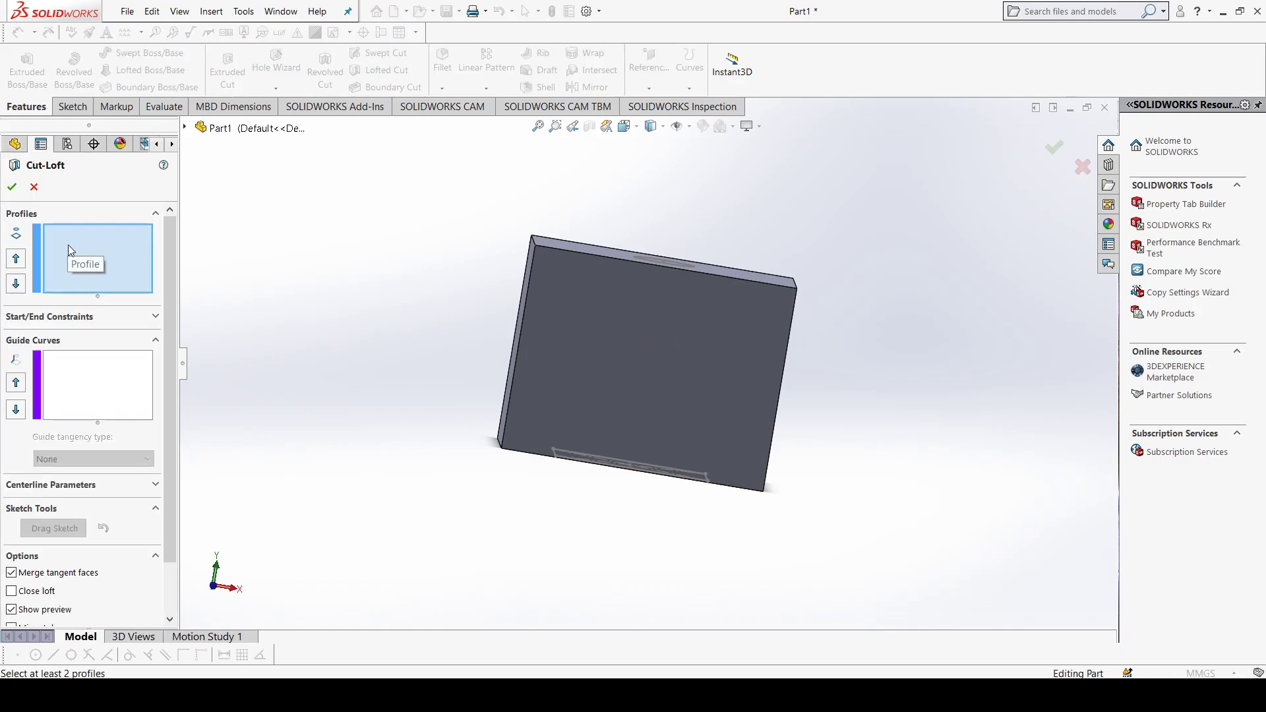
pyautogui.moveTo(391, 391); pyautogui.dragTo(457, 406, button='middle')
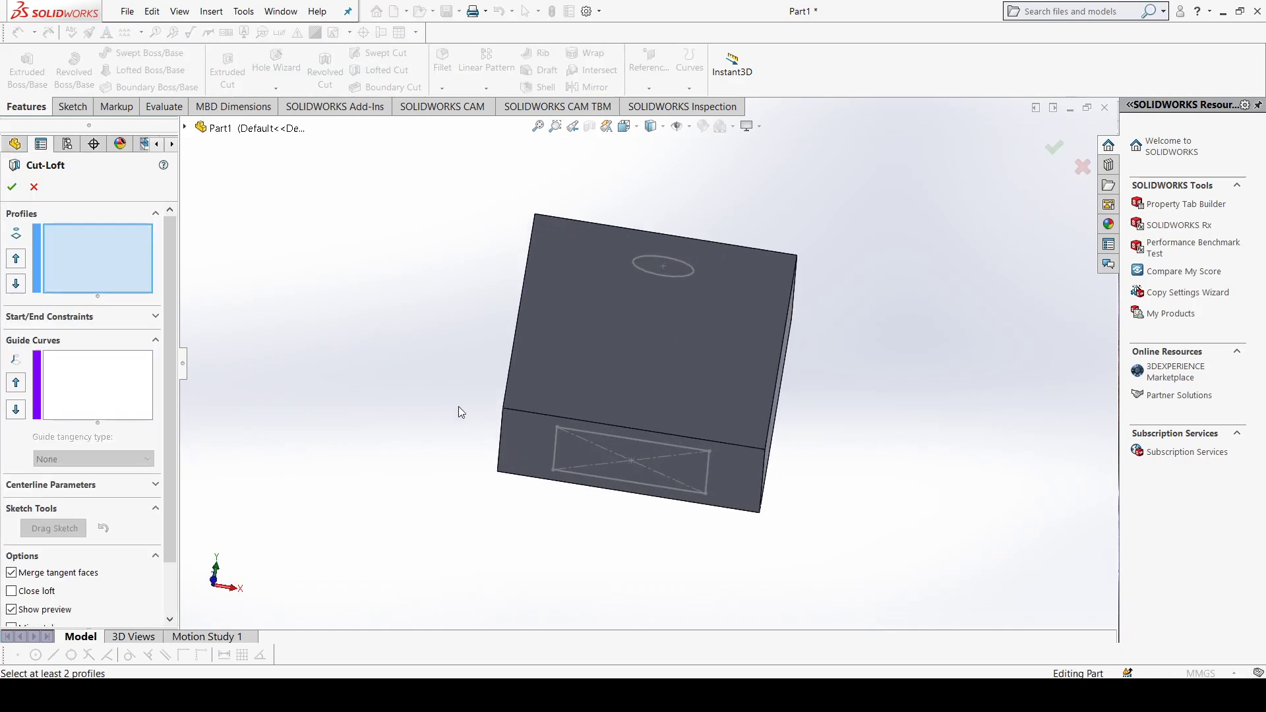
pyautogui.click(576, 430)
pyautogui.moveTo(580, 416)
pyautogui.mouseDown(button='middle')
pyautogui.moveTo(594, 395)
pyautogui.moveTo(597, 412)
pyautogui.mouseUp(button='middle')
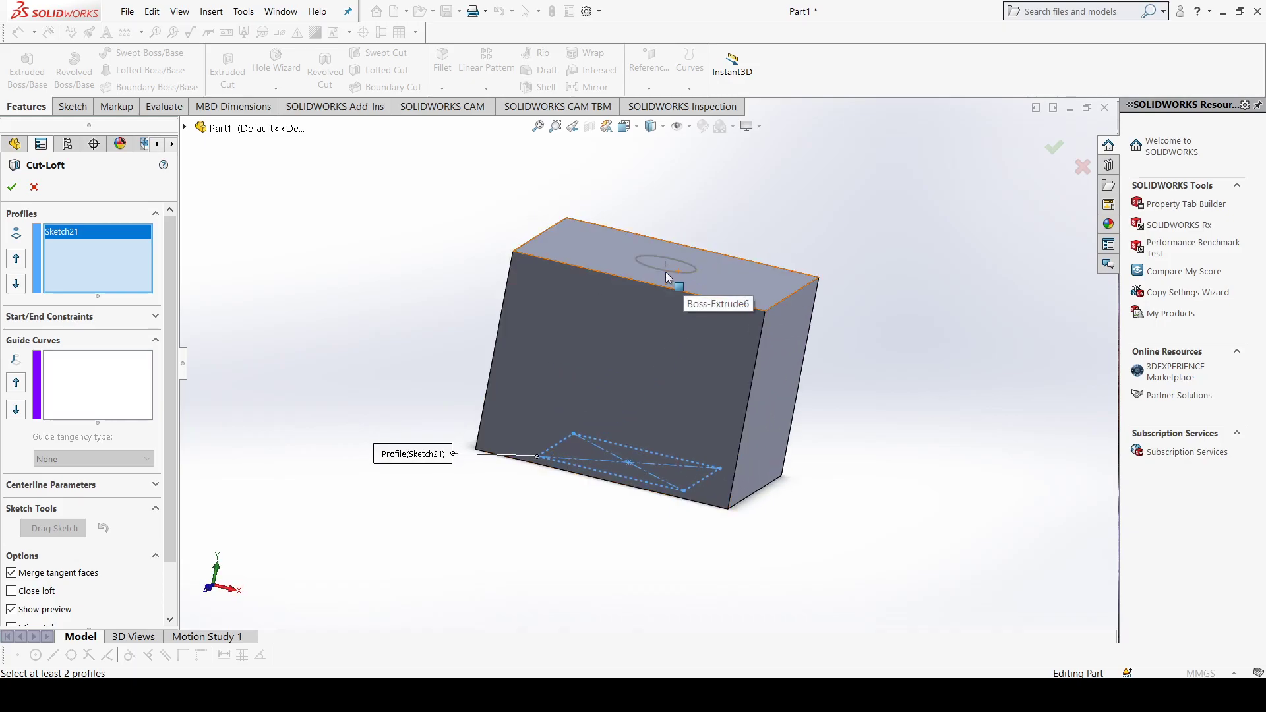
pyautogui.click(663, 269)
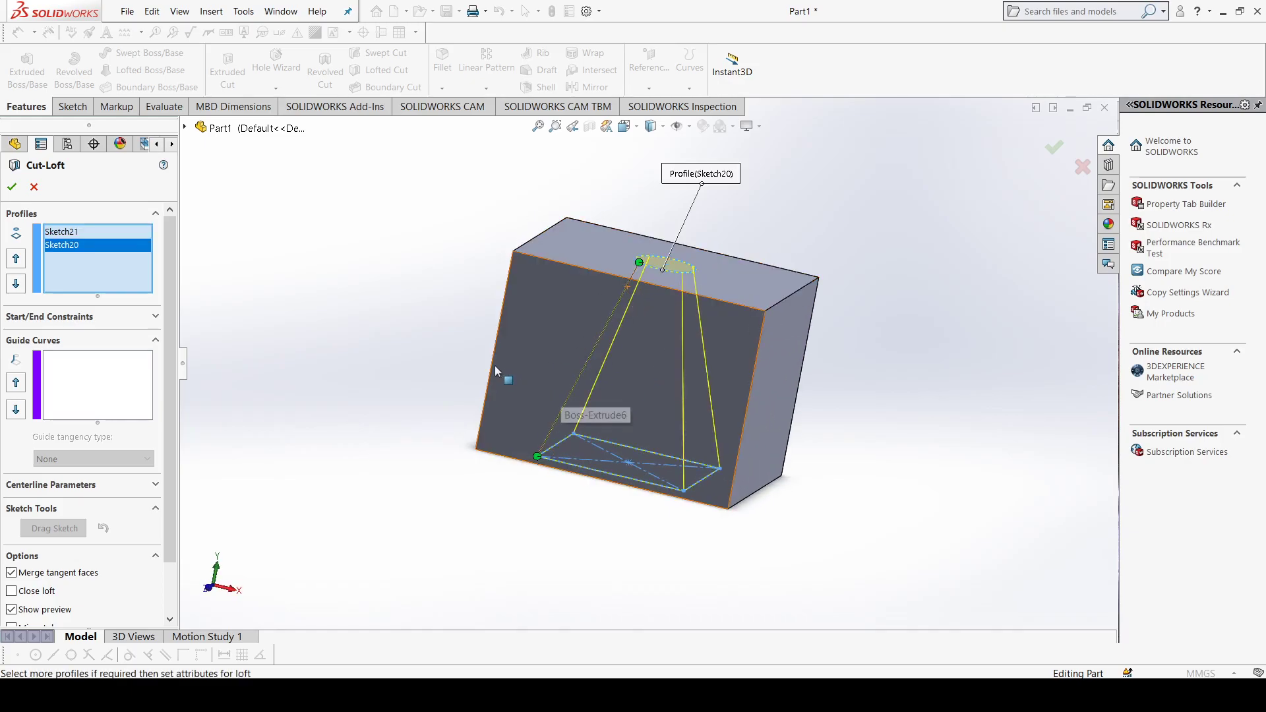
pyautogui.moveTo(494, 365); pyautogui.dragTo(580, 395, button='middle')
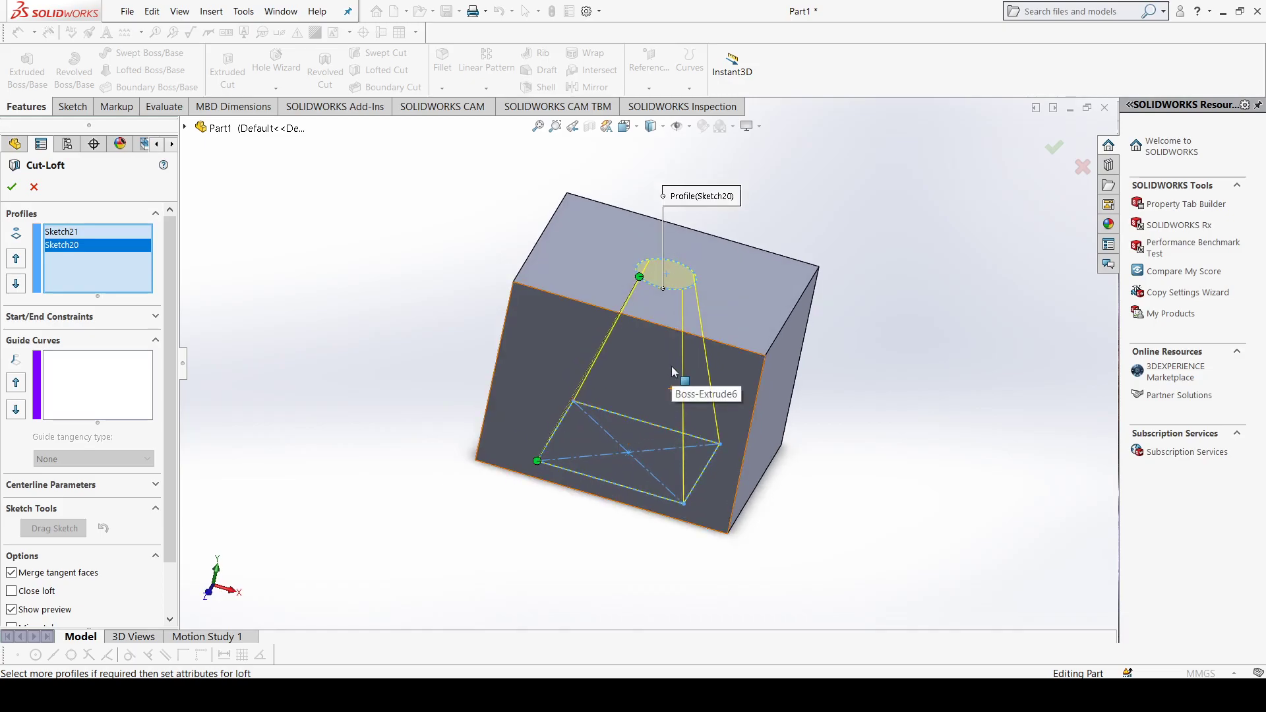
pyautogui.click(12, 186)
pyautogui.moveTo(500, 357); pyautogui.dragTo(632, 304, button='middle')
pyautogui.moveTo(621, 310); pyautogui.dragTo(627, 198, button='middle')
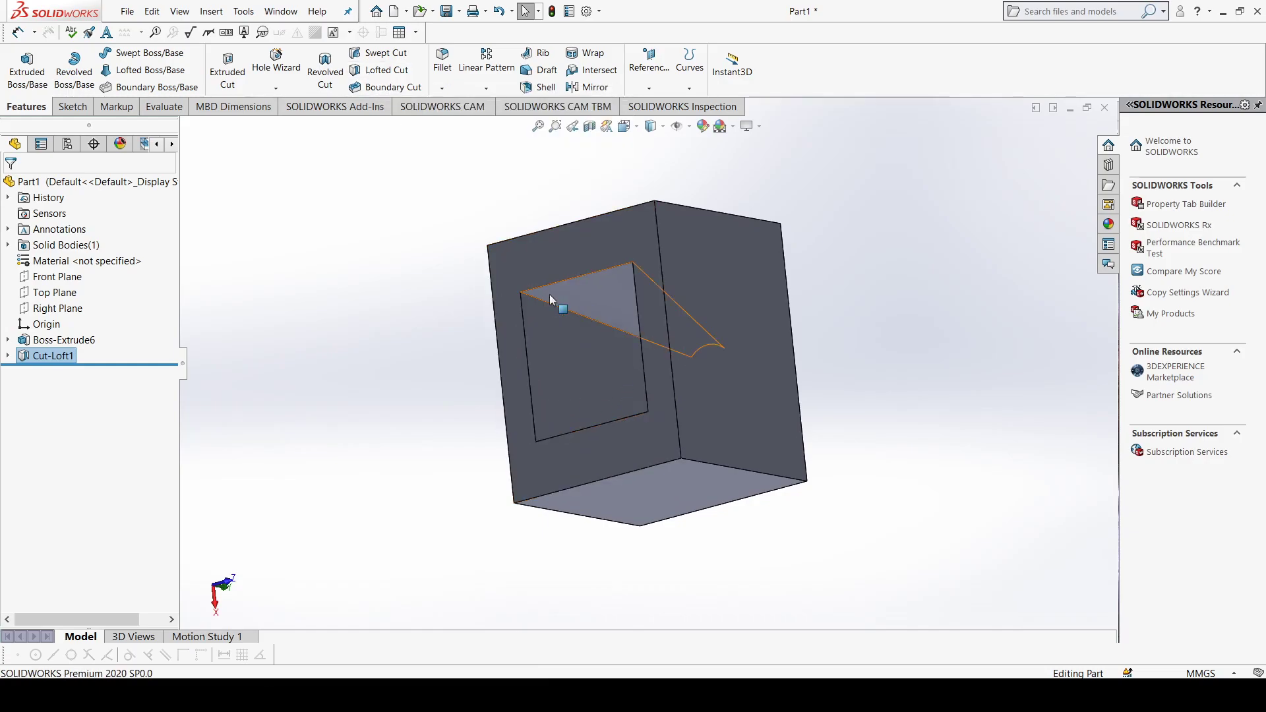
pyautogui.moveTo(518, 277); pyautogui.dragTo(547, 299, button='middle')
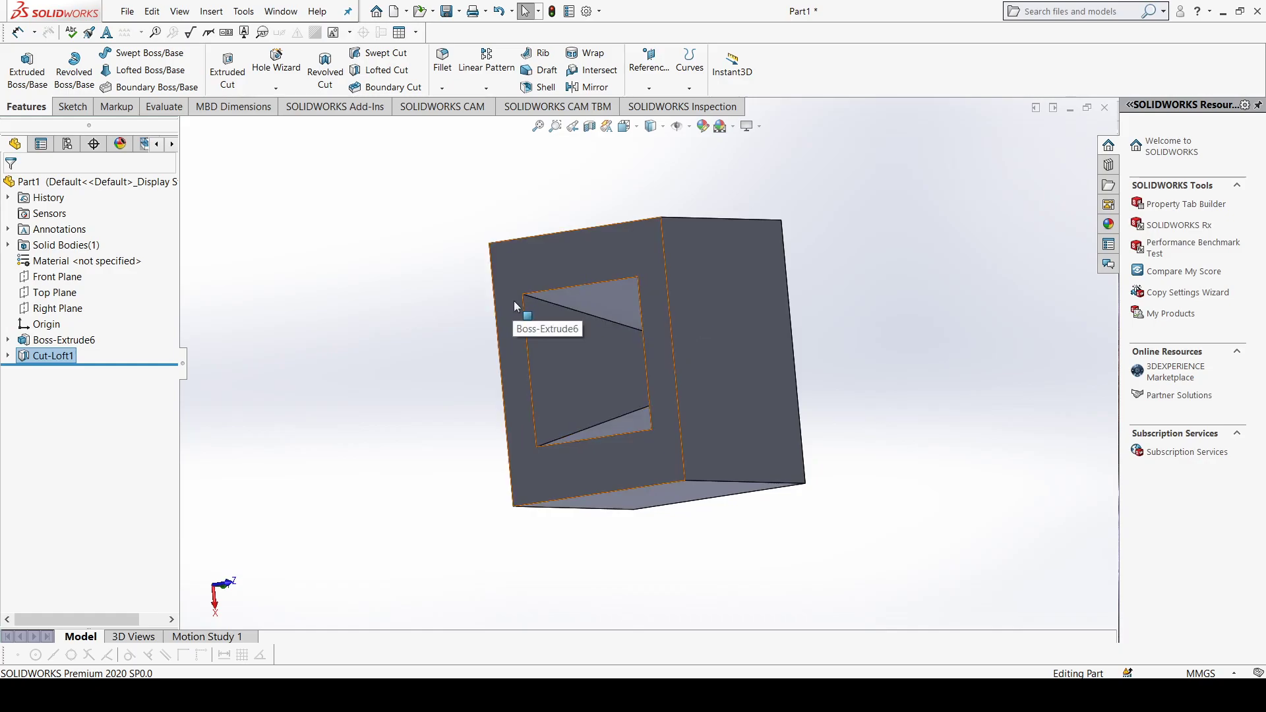
# Step: Delete the lofted cut from the block while keeping its two profile sketches
pyautogui.rightClick(63, 360)
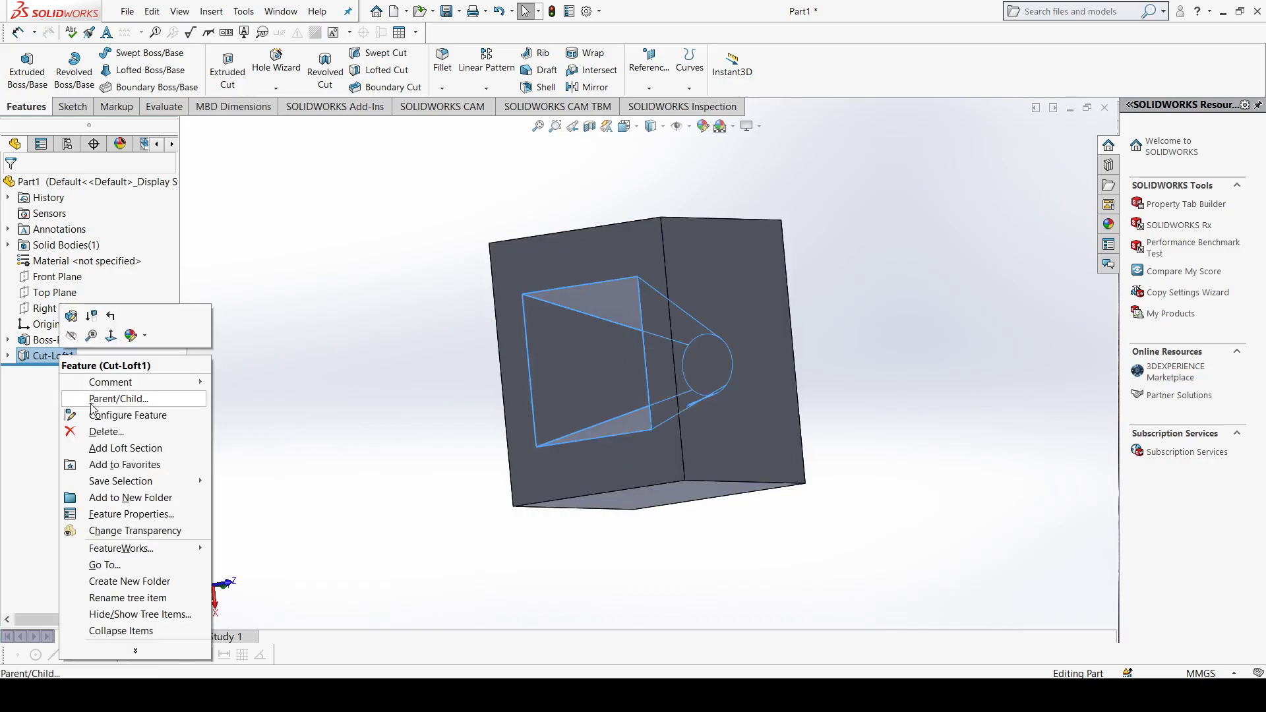
pyautogui.click(107, 432)
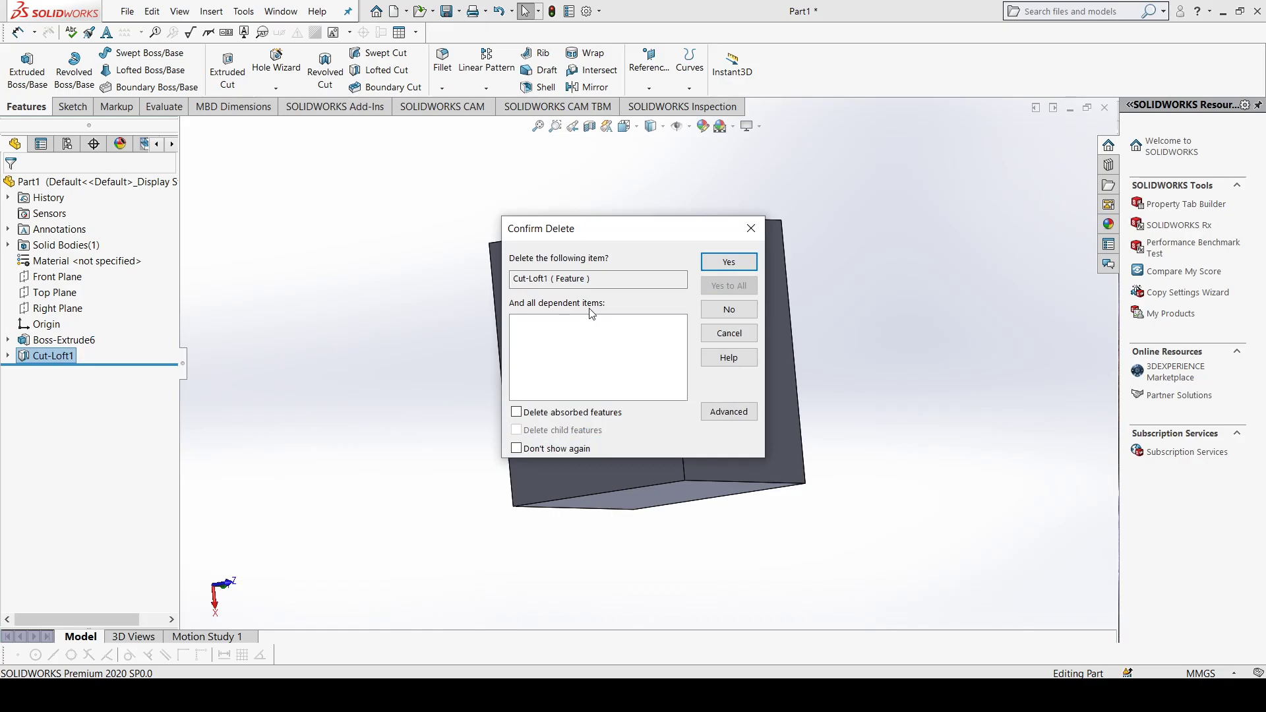
pyautogui.click(728, 262)
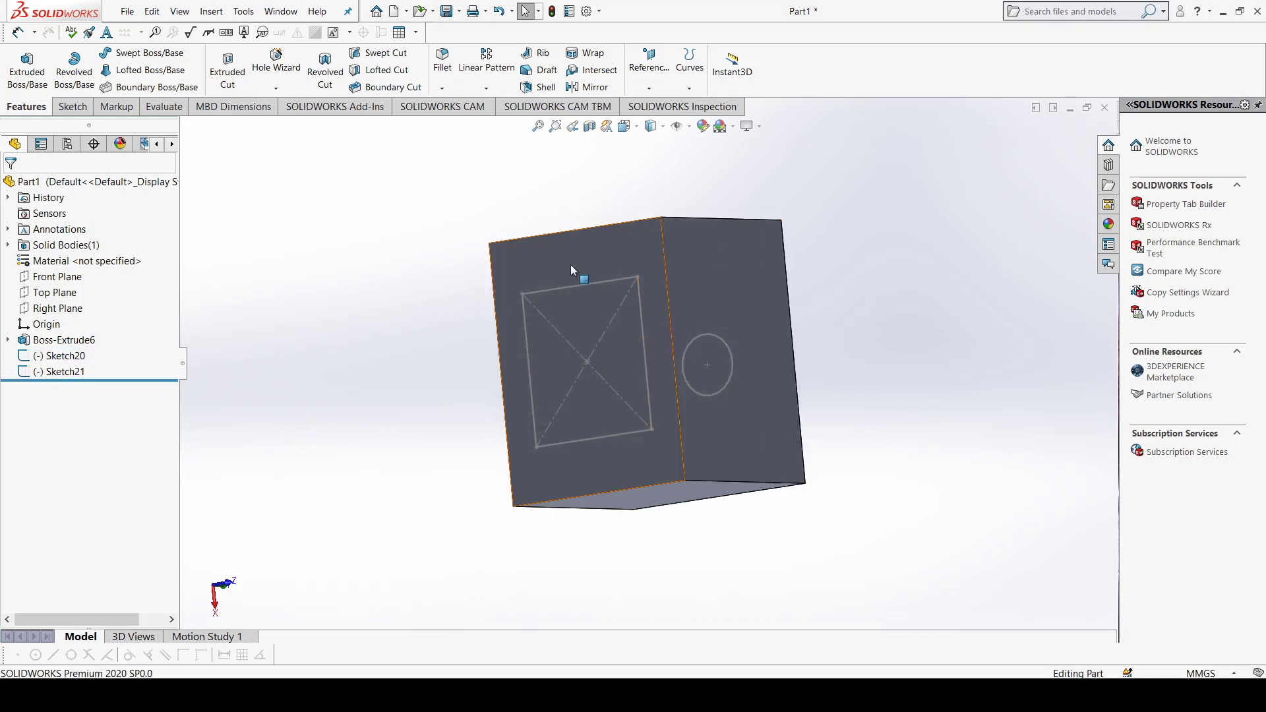
# Step: Start a boundary cut with the rectangle and circle sketches as Direction 1 profiles, and reposition the connector point on the circle
pyautogui.click(386, 90)
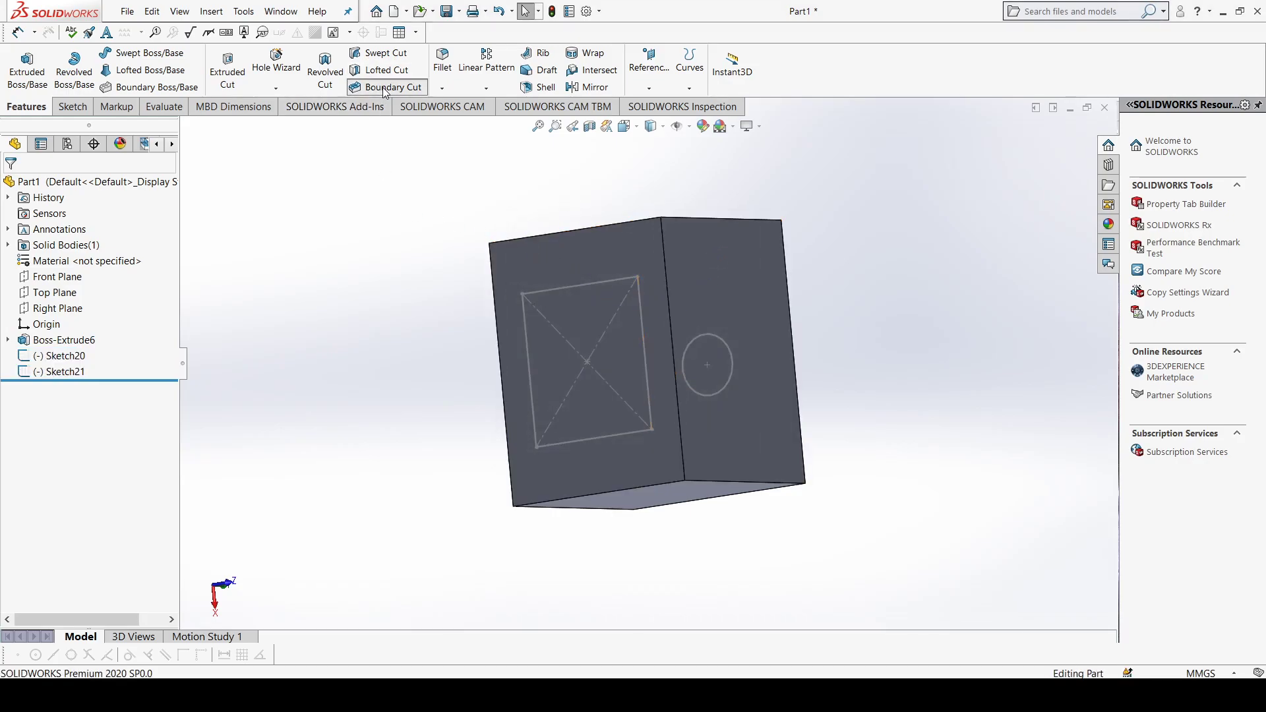
pyautogui.click(580, 283)
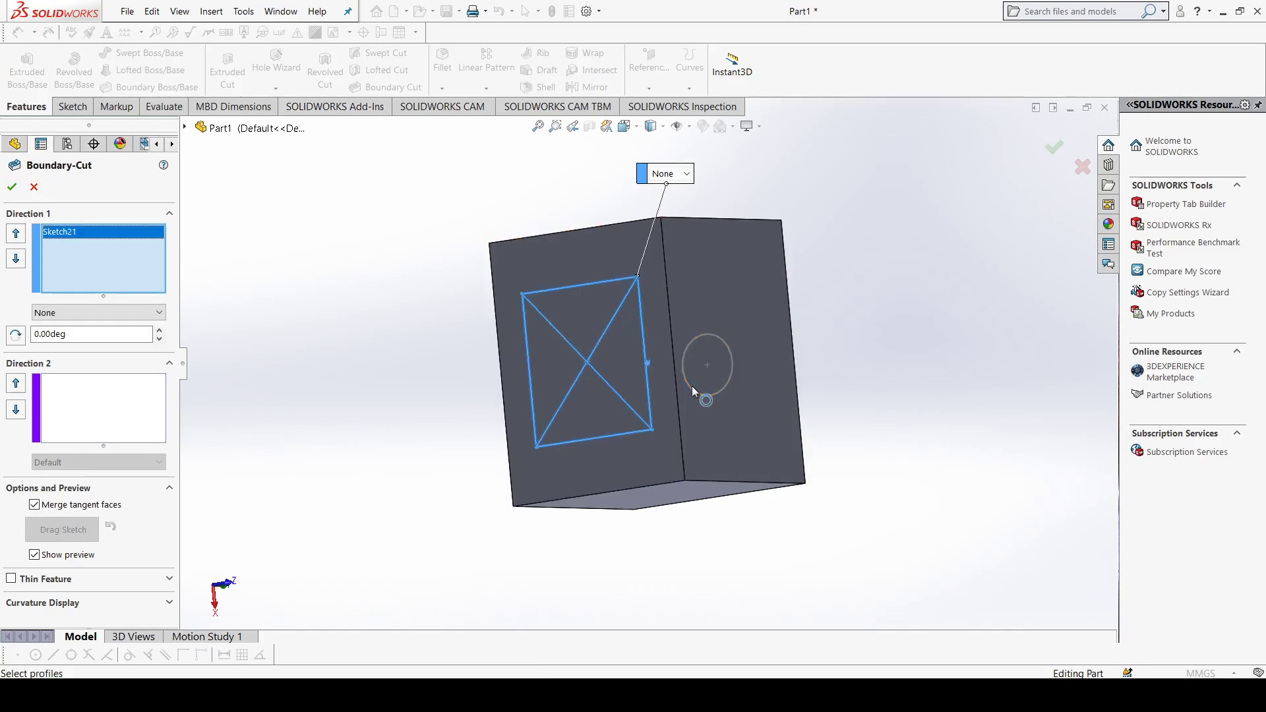
pyautogui.click(693, 392)
pyautogui.moveTo(518, 335)
pyautogui.mouseDown(button='middle')
pyautogui.moveTo(631, 233)
pyautogui.moveTo(591, 361)
pyautogui.moveTo(737, 377)
pyautogui.moveTo(704, 351)
pyautogui.mouseUp(button='middle')
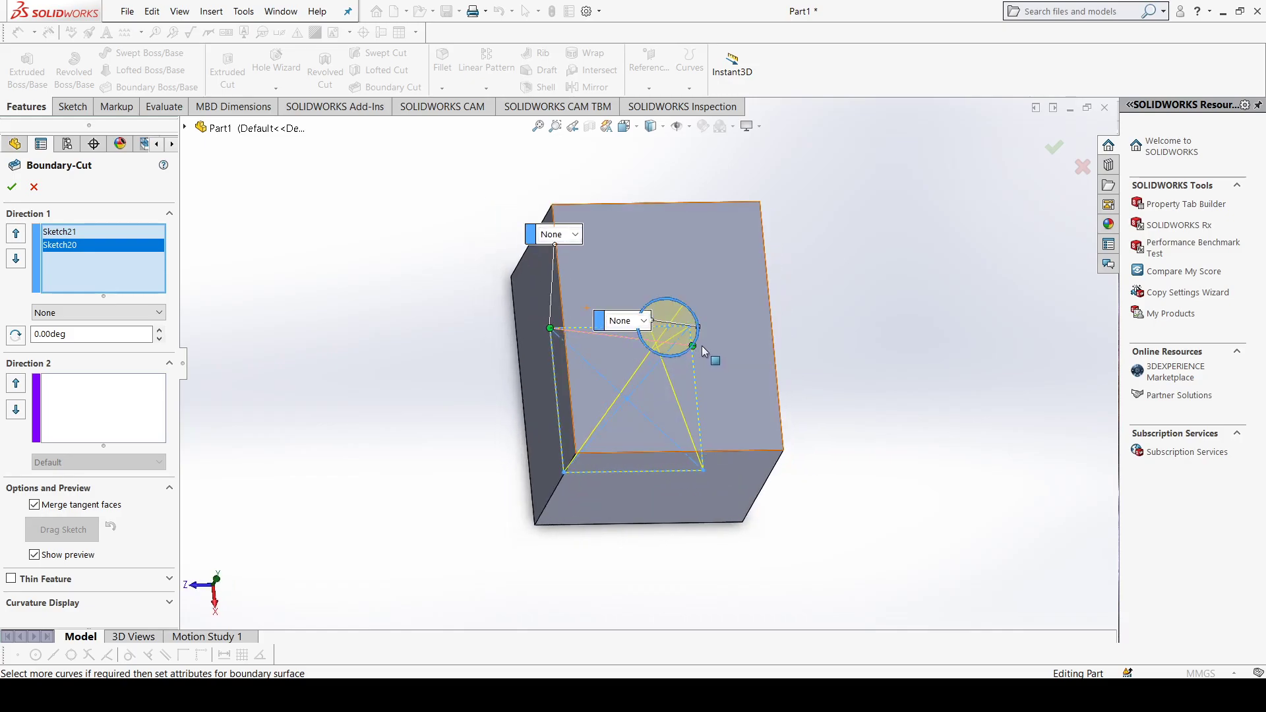
pyautogui.moveTo(693, 351); pyautogui.dragTo(701, 331)
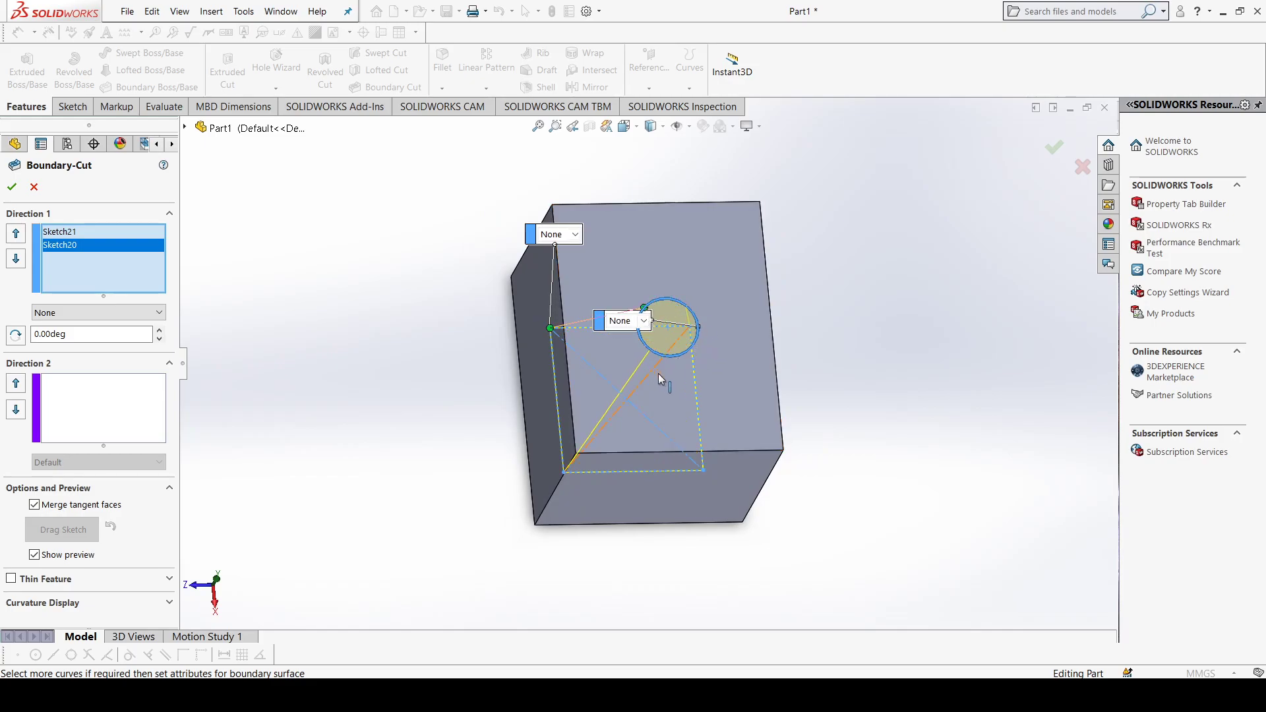
pyautogui.moveTo(647, 318); pyautogui.dragTo(684, 344, button='middle')
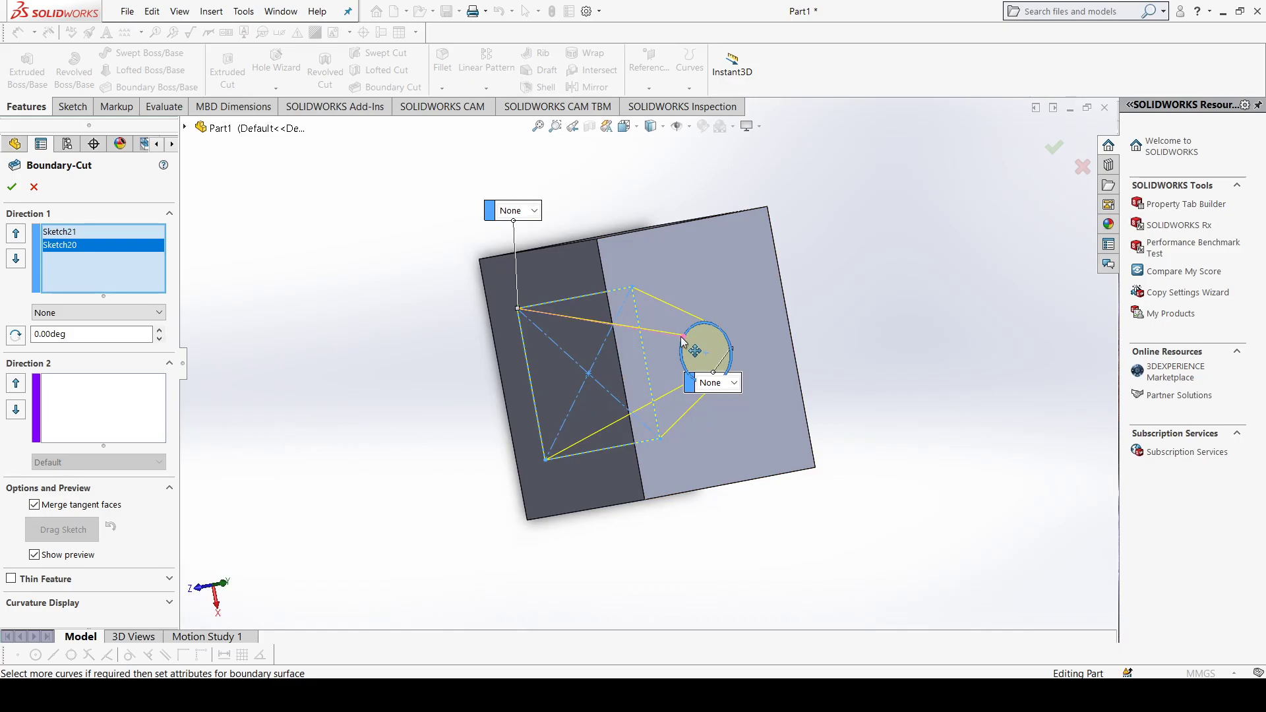
pyautogui.moveTo(641, 389); pyautogui.dragTo(662, 385, button='middle')
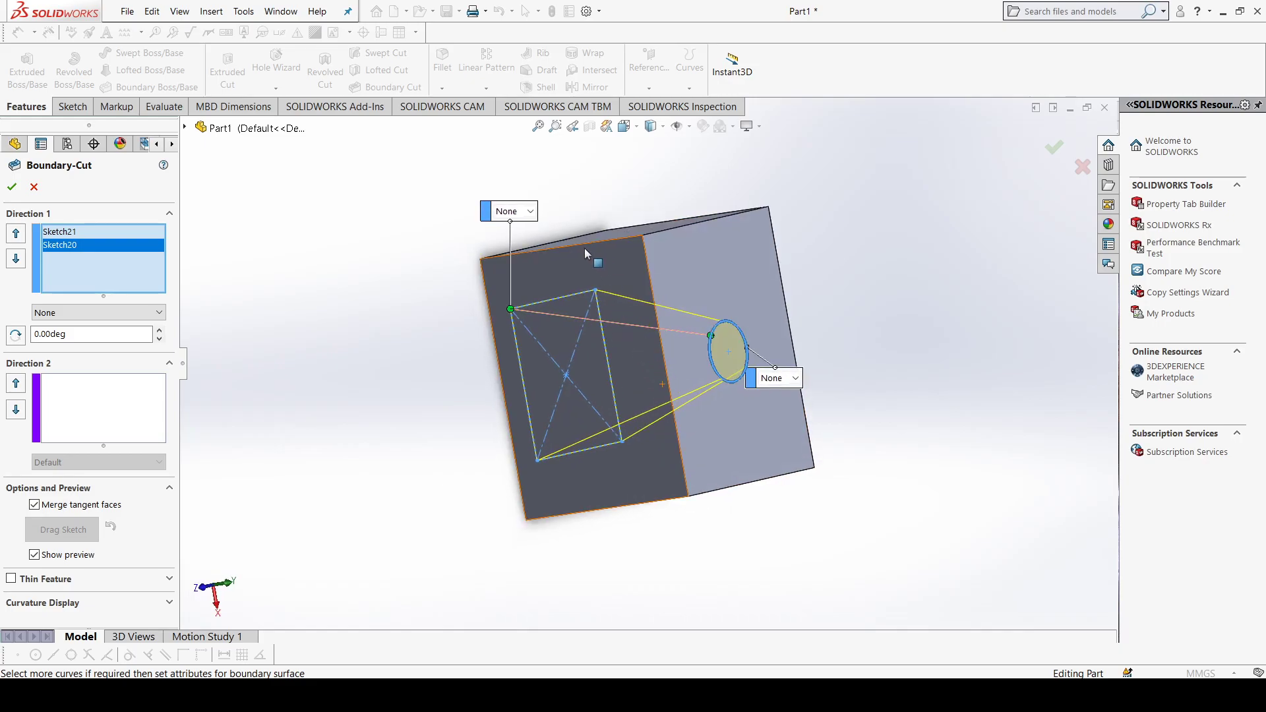
# Step: Set both profiles of the boundary cut to Normal To Profile and create the cut
pyautogui.click(530, 212)
pyautogui.click(528, 251)
pyautogui.click(791, 377)
pyautogui.click(791, 415)
pyautogui.moveTo(769, 424); pyautogui.dragTo(572, 430, button='middle')
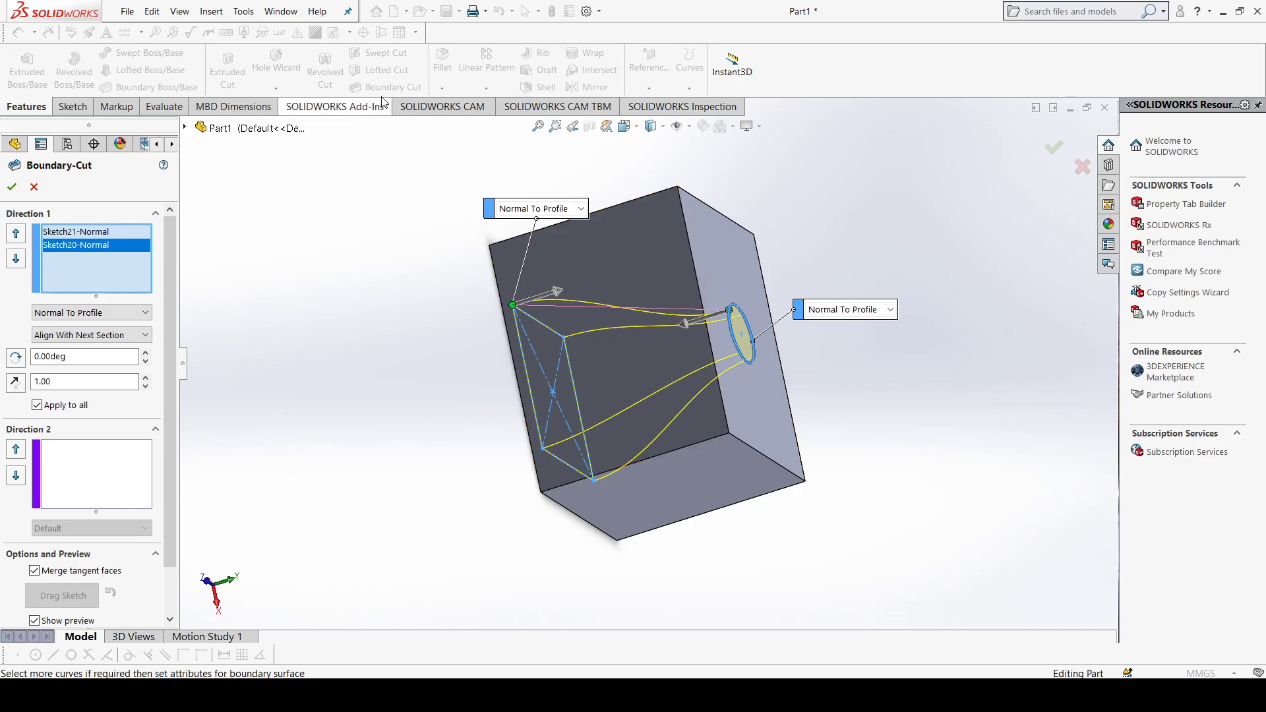
pyautogui.click(12, 188)
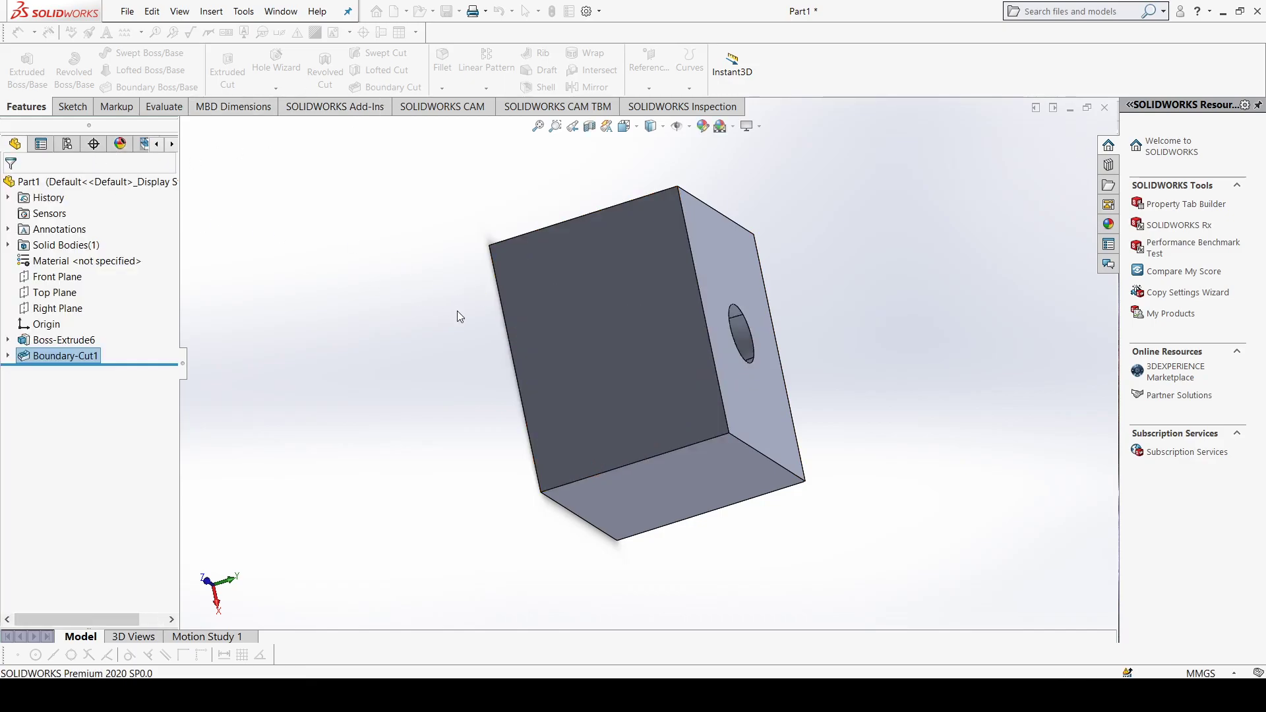
pyautogui.moveTo(488, 339); pyautogui.dragTo(571, 380, button='middle')
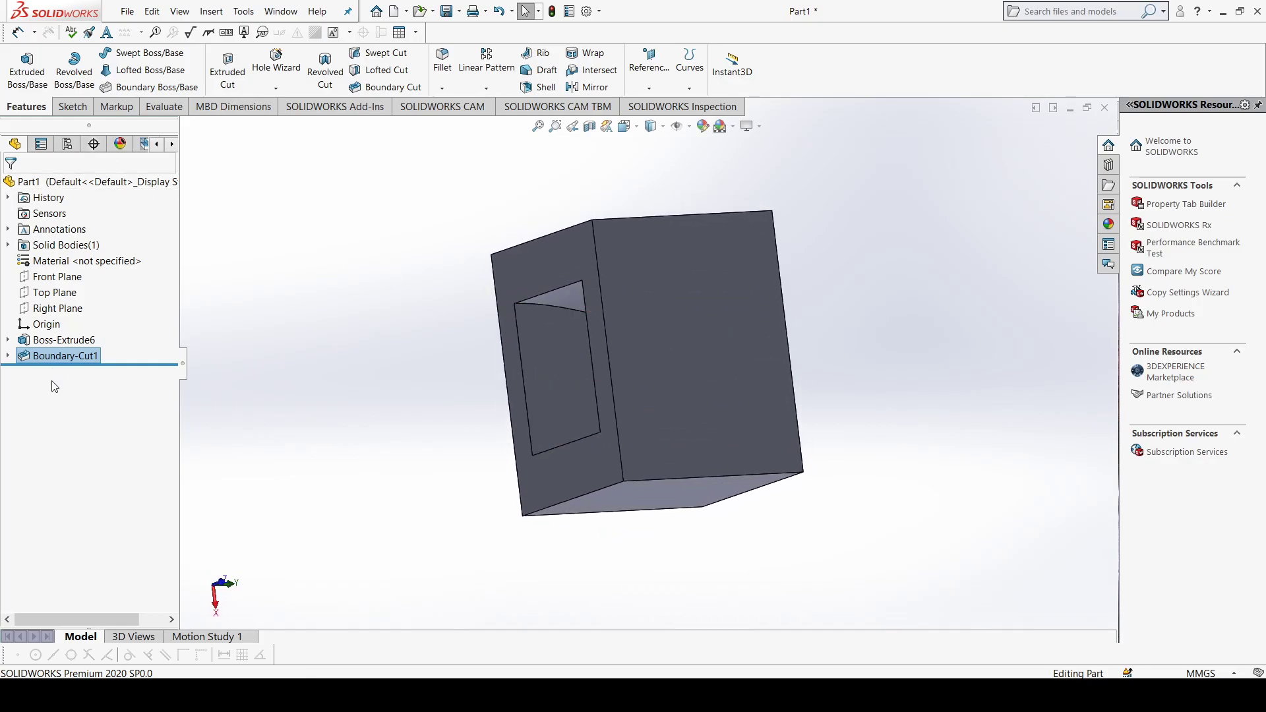
pyautogui.moveTo(290, 379); pyautogui.dragTo(328, 352, button='middle')
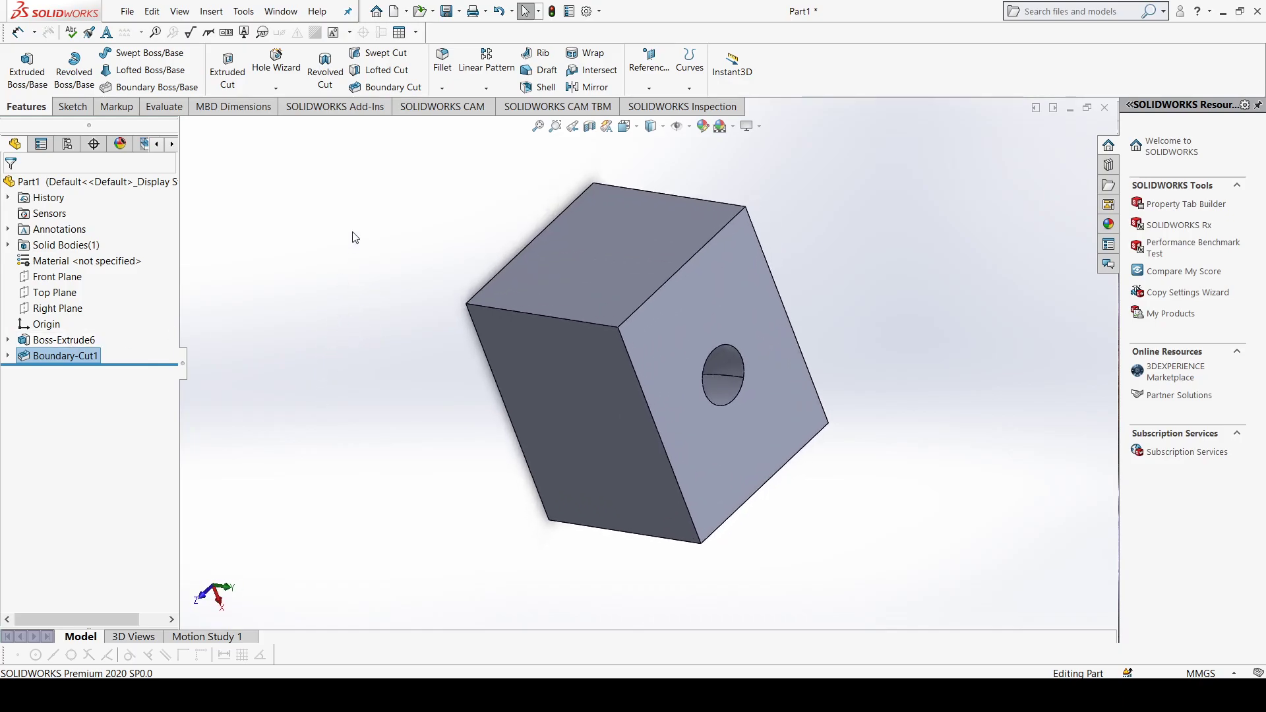
# Step: Fillet one outer edge of the block, on the side adjoining the circular opening's face, with a symmetric 20 mm radius
pyautogui.click(442, 66)
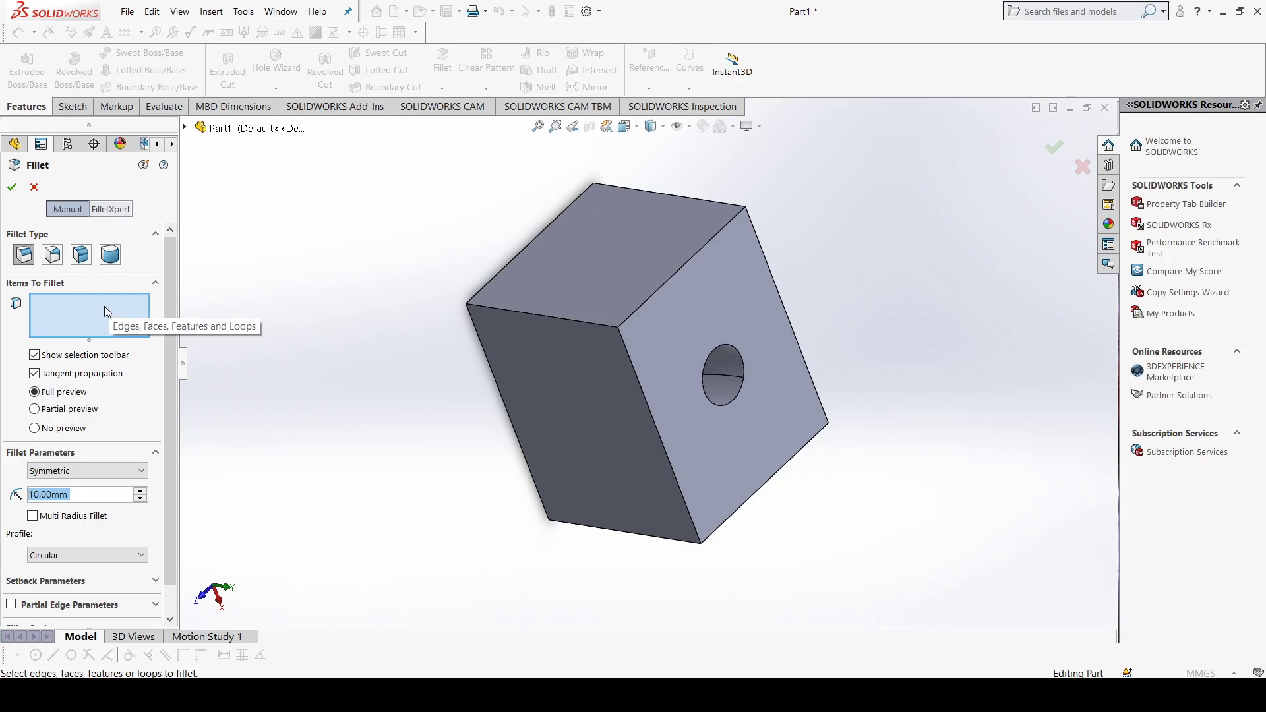
pyautogui.click(570, 323)
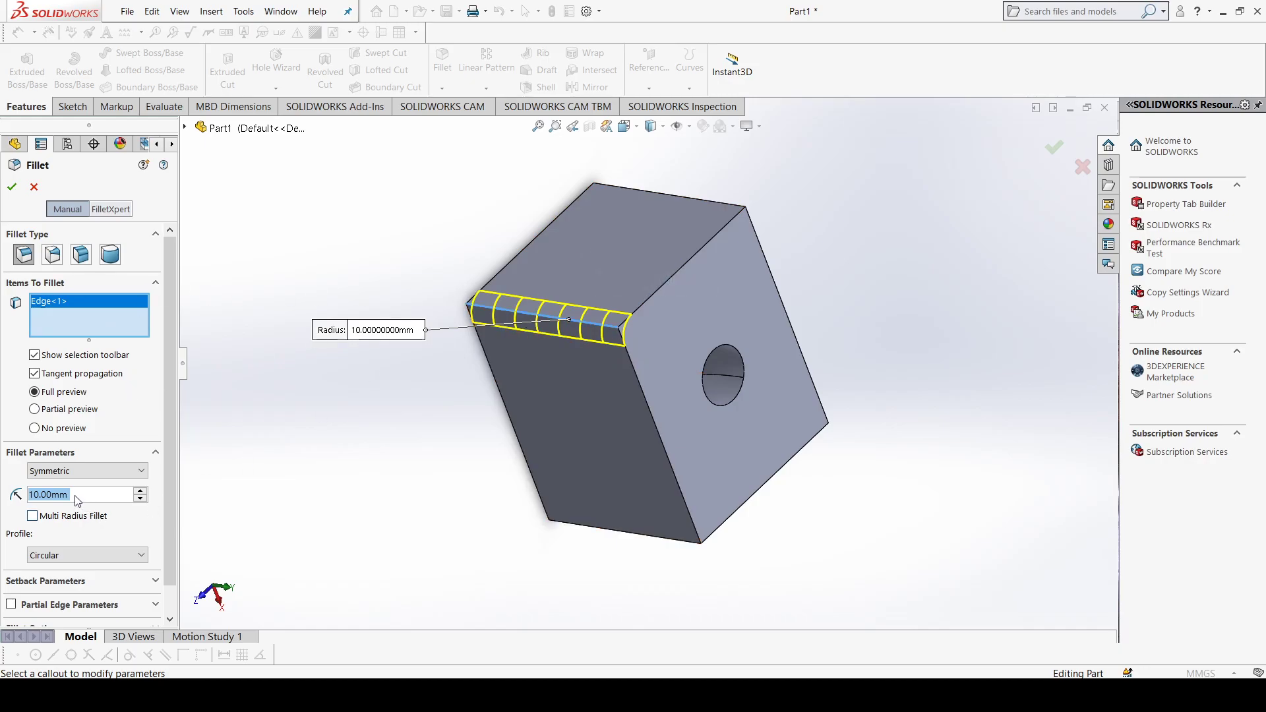
pyautogui.click(117, 493)
pyautogui.click(138, 500)
pyautogui.click(141, 492)
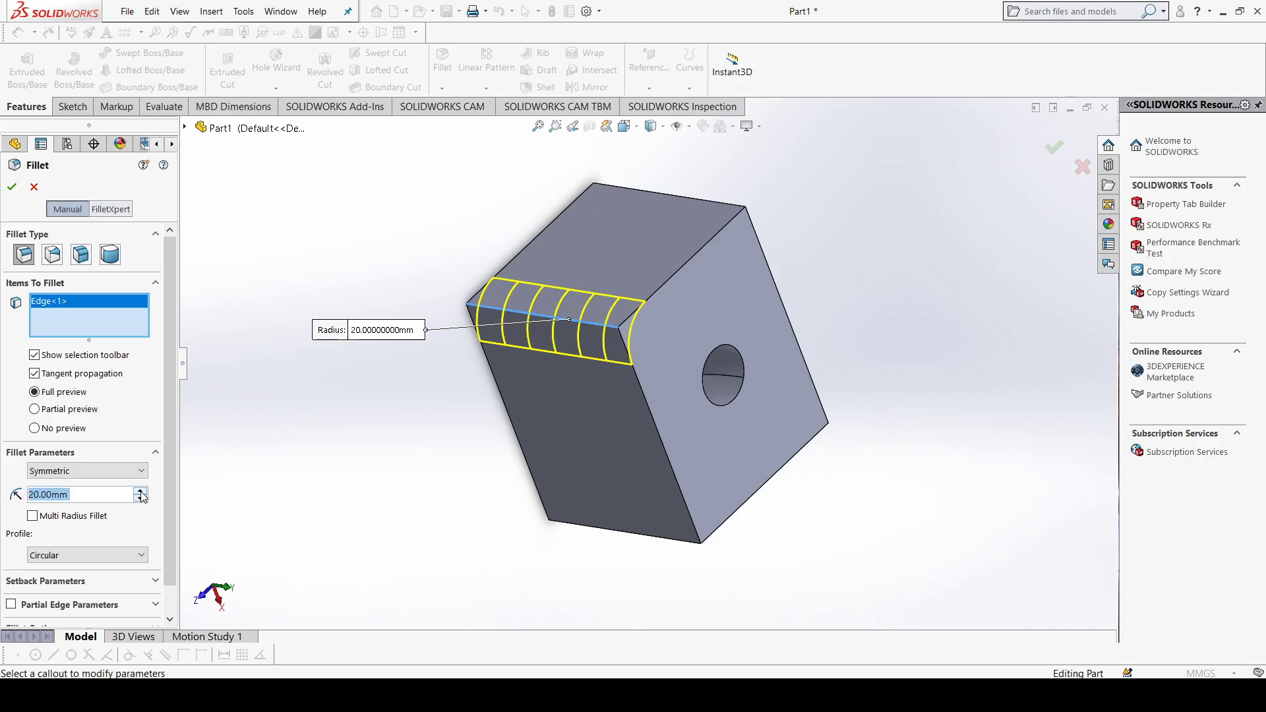
pyautogui.click(12, 185)
pyautogui.moveTo(596, 371); pyautogui.dragTo(574, 279, button='middle')
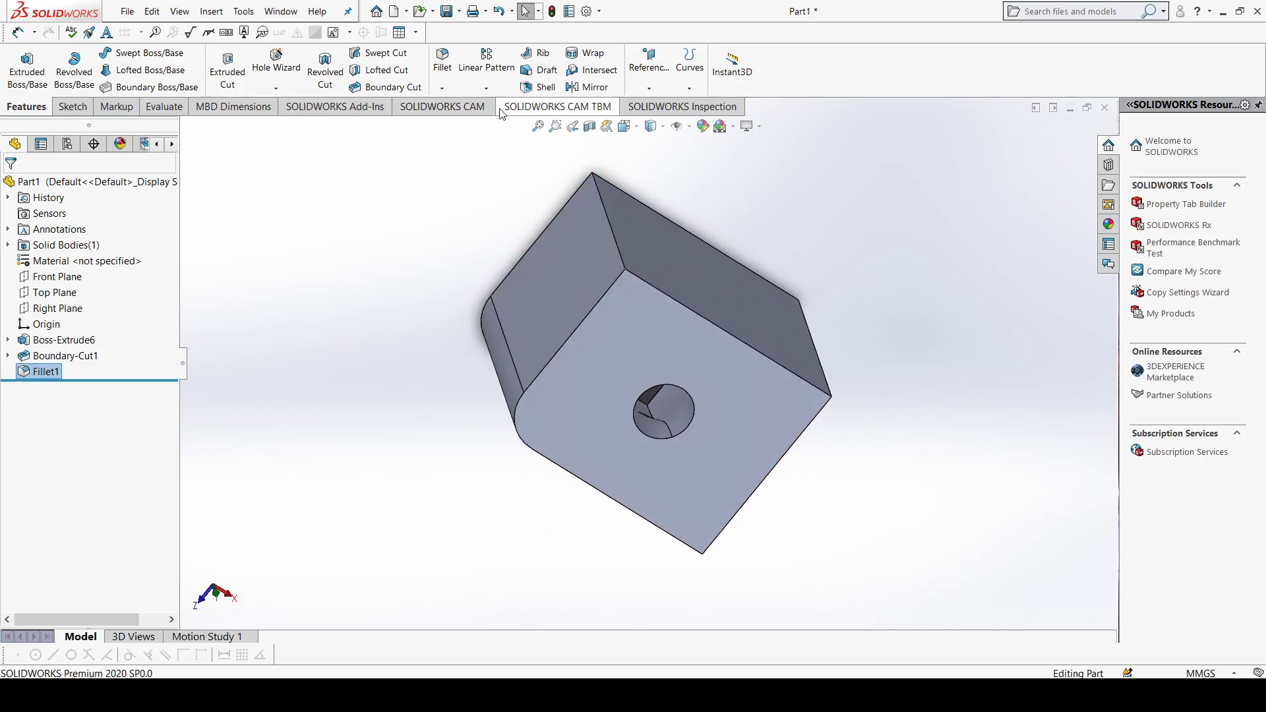
# Step: Chamfer the block's outer edge next to the filleted side with a distance of 10 mm and an angle of 45 degrees
pyautogui.click(441, 88)
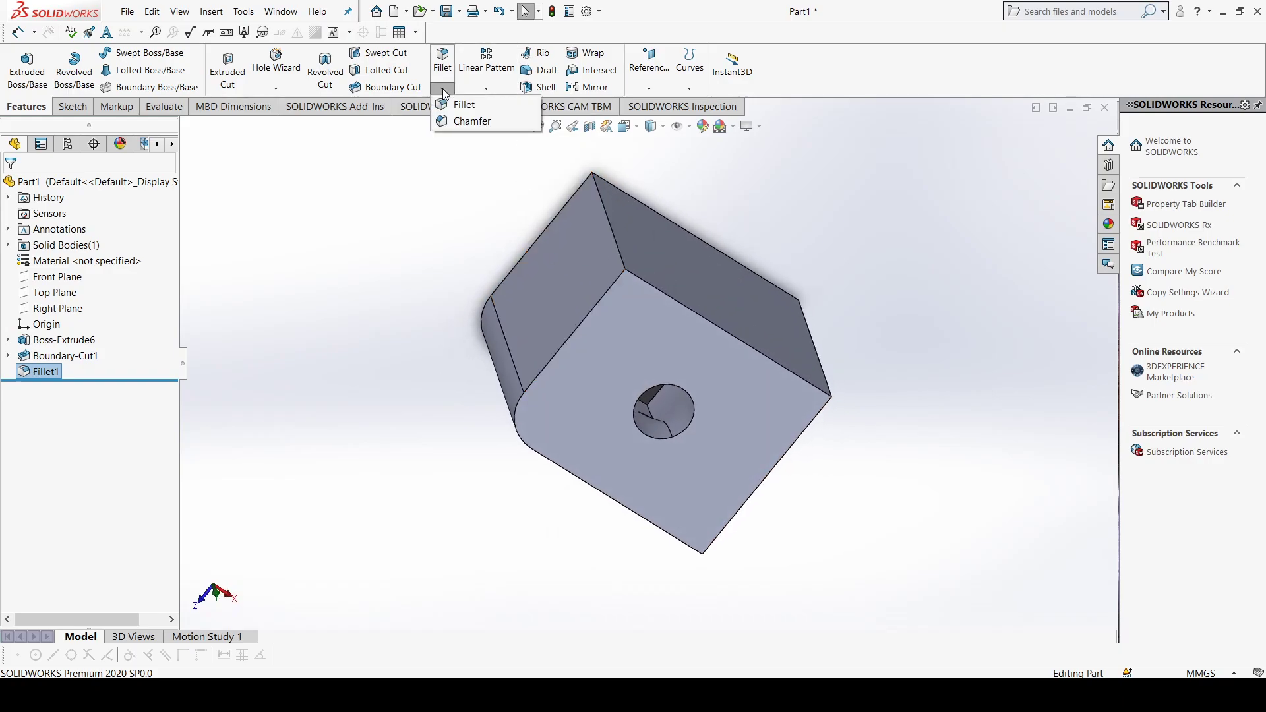
pyautogui.click(463, 123)
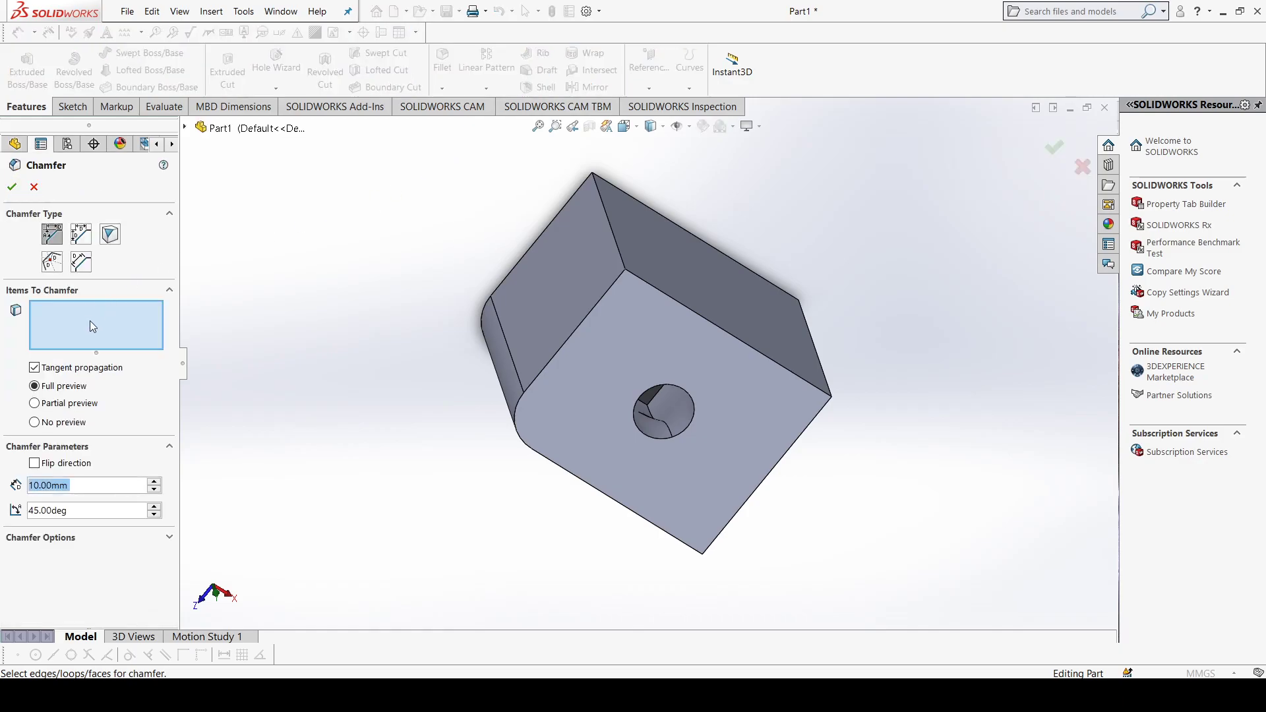
pyautogui.click(616, 243)
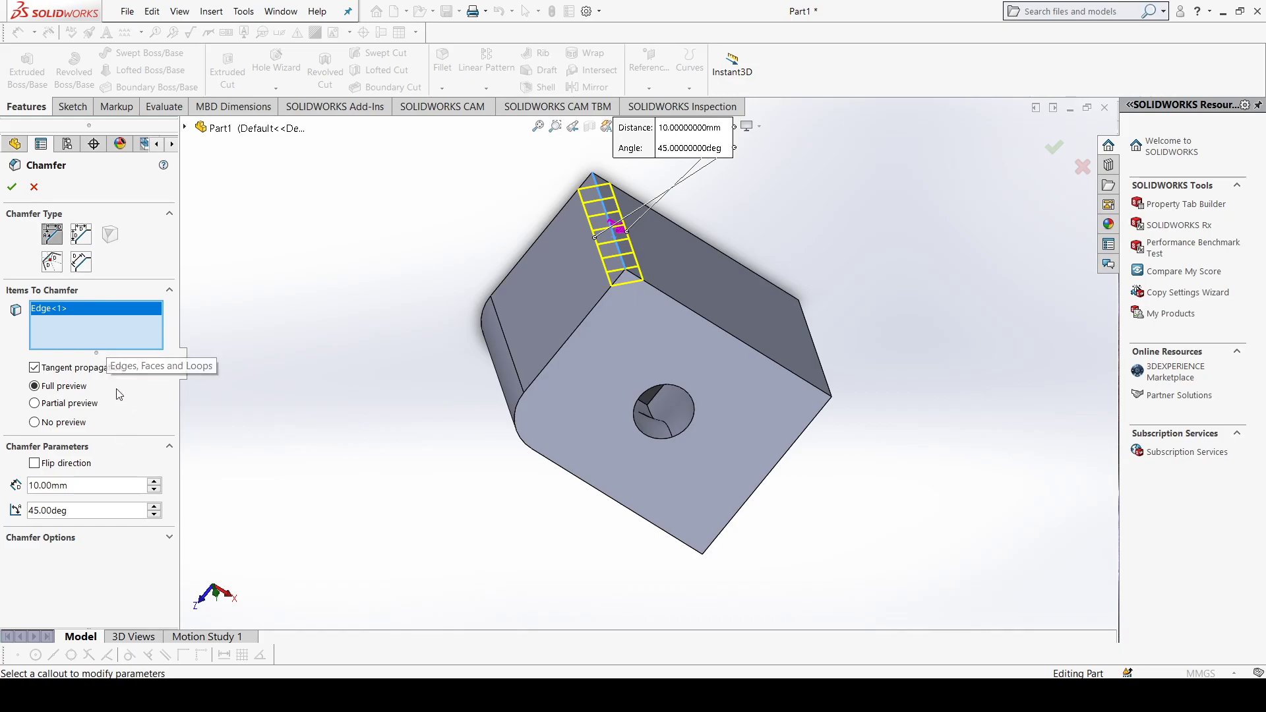
pyautogui.click(12, 187)
pyautogui.moveTo(662, 270); pyautogui.dragTo(643, 221, button='middle')
pyautogui.moveTo(620, 271); pyautogui.dragTo(697, 402, button='middle')
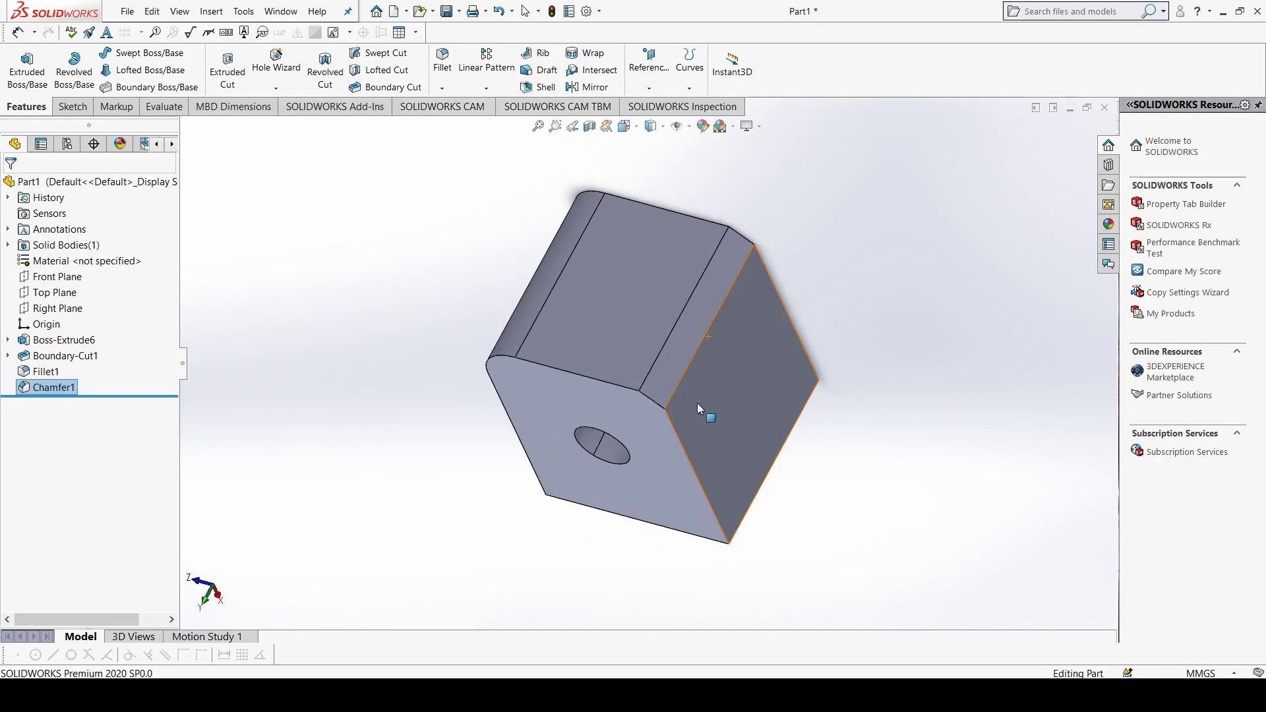
# Step: Delete the extruded block together with its fillet and chamfer, ignoring the sketch error, and delete the leftover boundary cut
pyautogui.keyDown('shift'); pyautogui.click(52, 344); pyautogui.keyUp('shift')
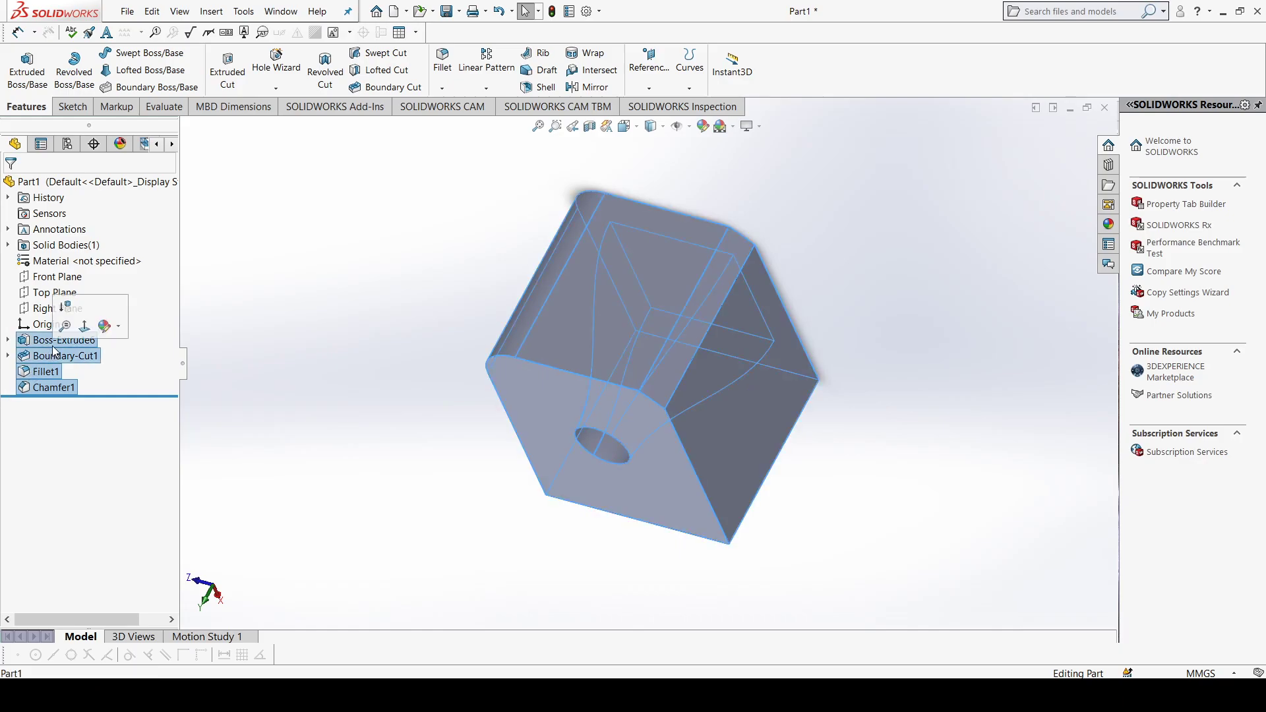
pyautogui.press('Delete')
pyautogui.click(714, 267)
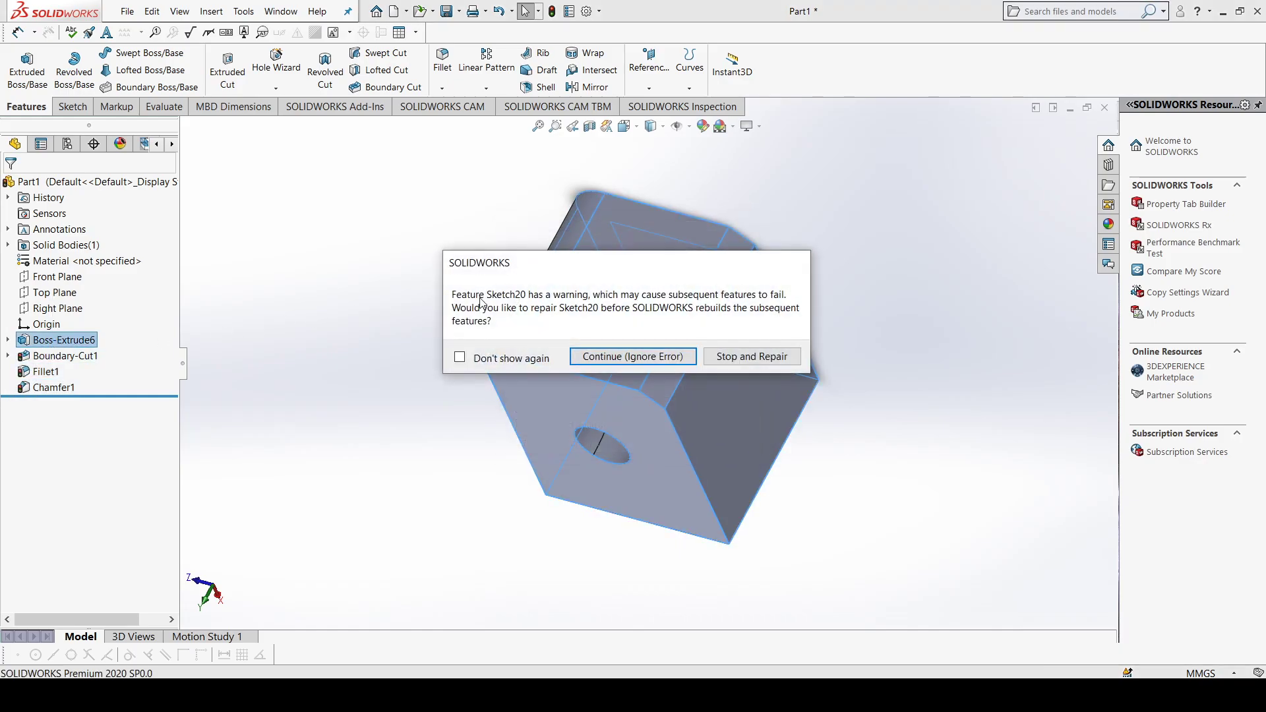
pyautogui.click(619, 357)
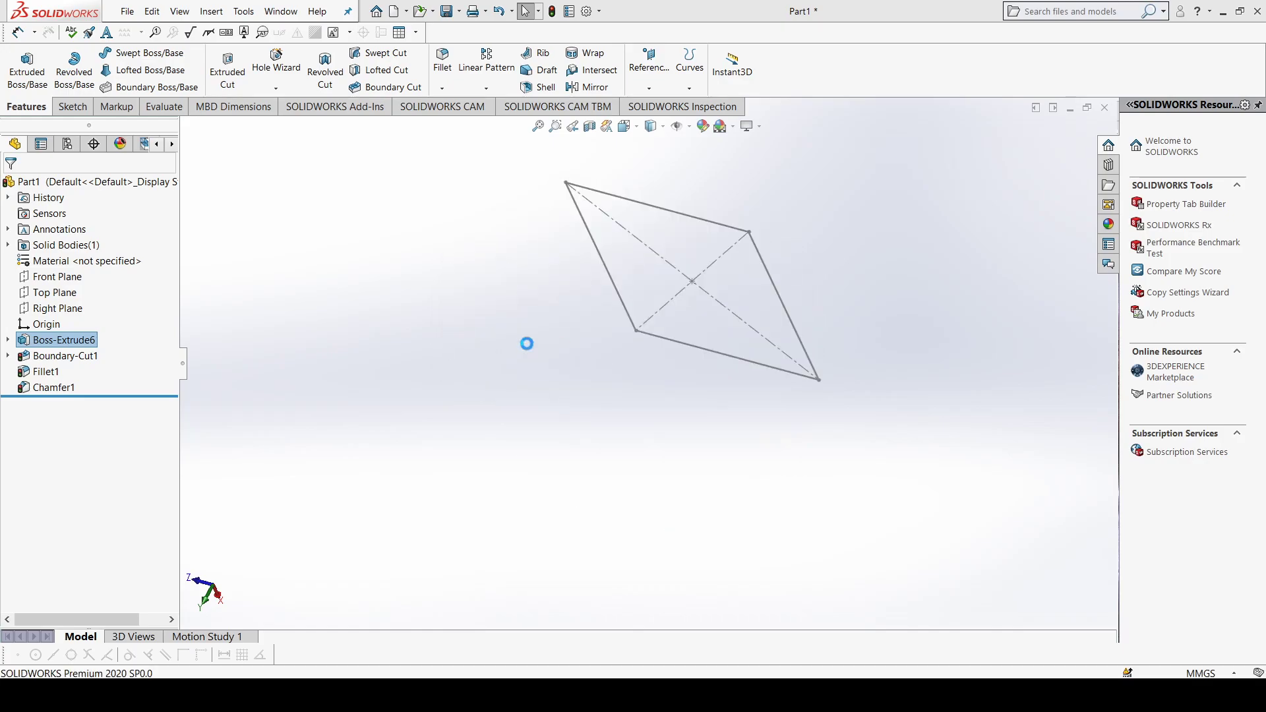
pyautogui.rightClick(102, 342)
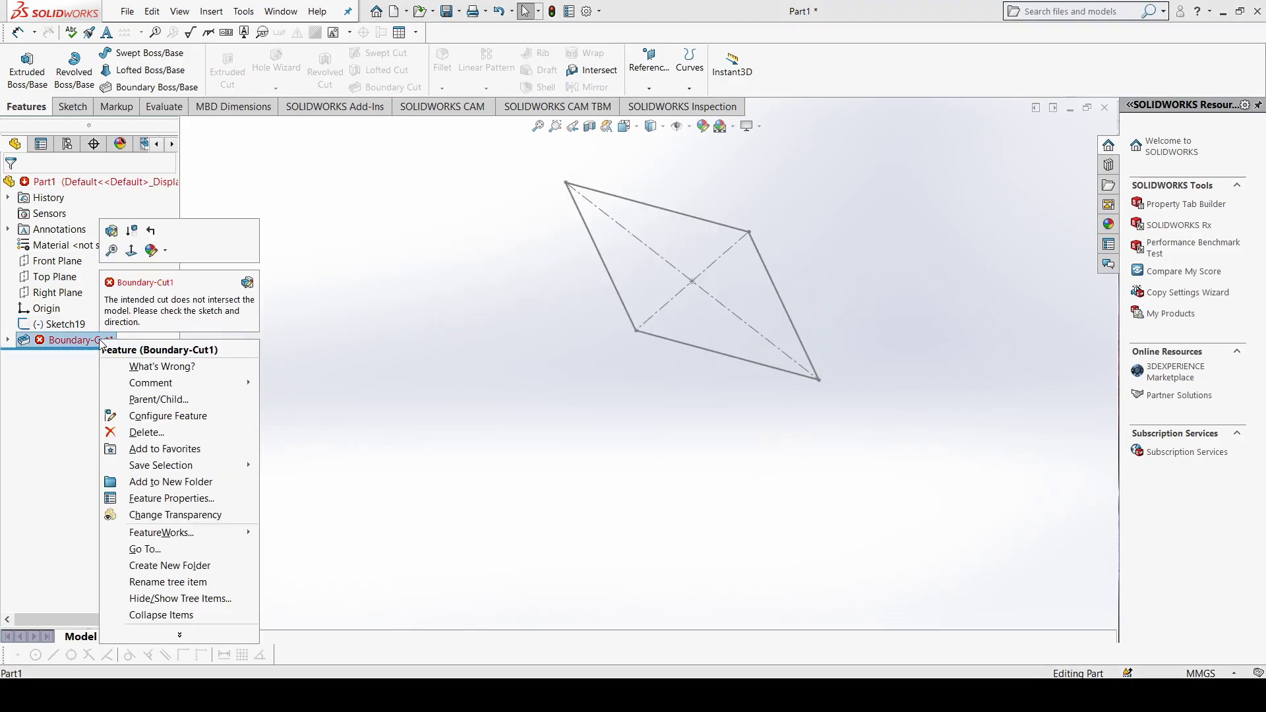
pyautogui.click(141, 430)
pyautogui.click(728, 264)
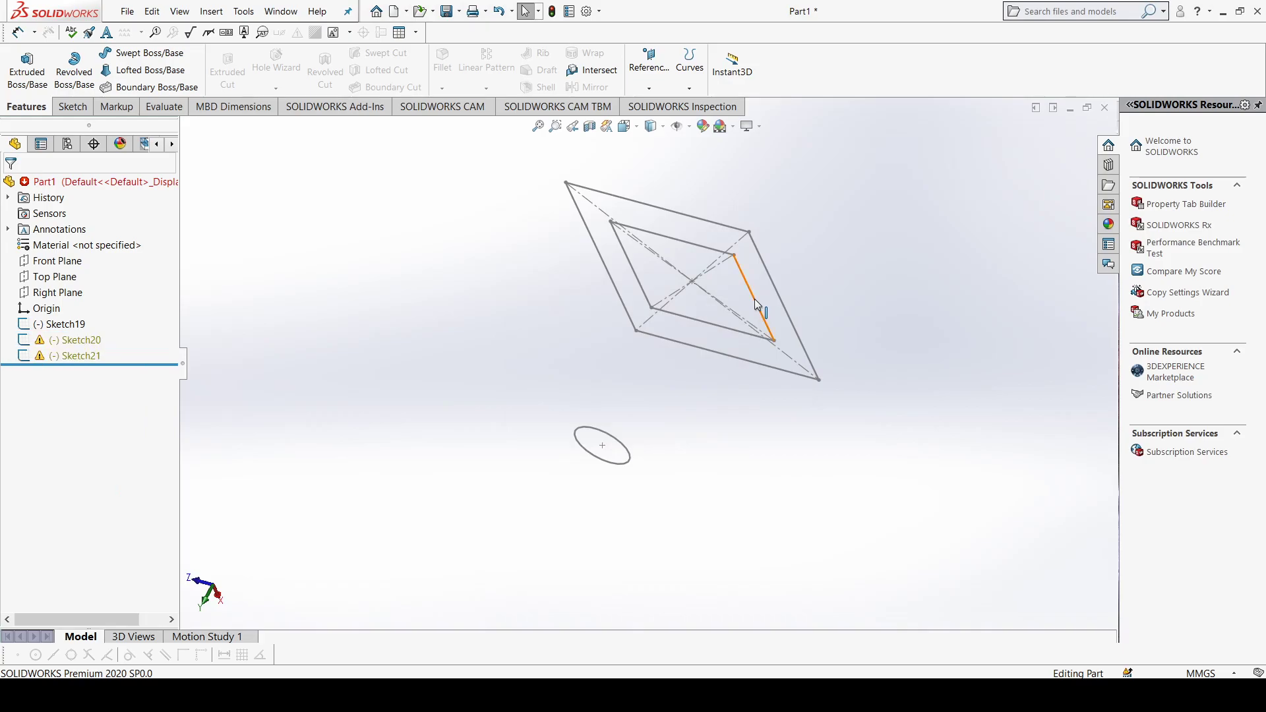
# Step: Delete all three remaining sketches so the part has no geometry
pyautogui.click(76, 356)
pyautogui.keyDown('shift'); pyautogui.click(66, 326); pyautogui.keyUp('shift')
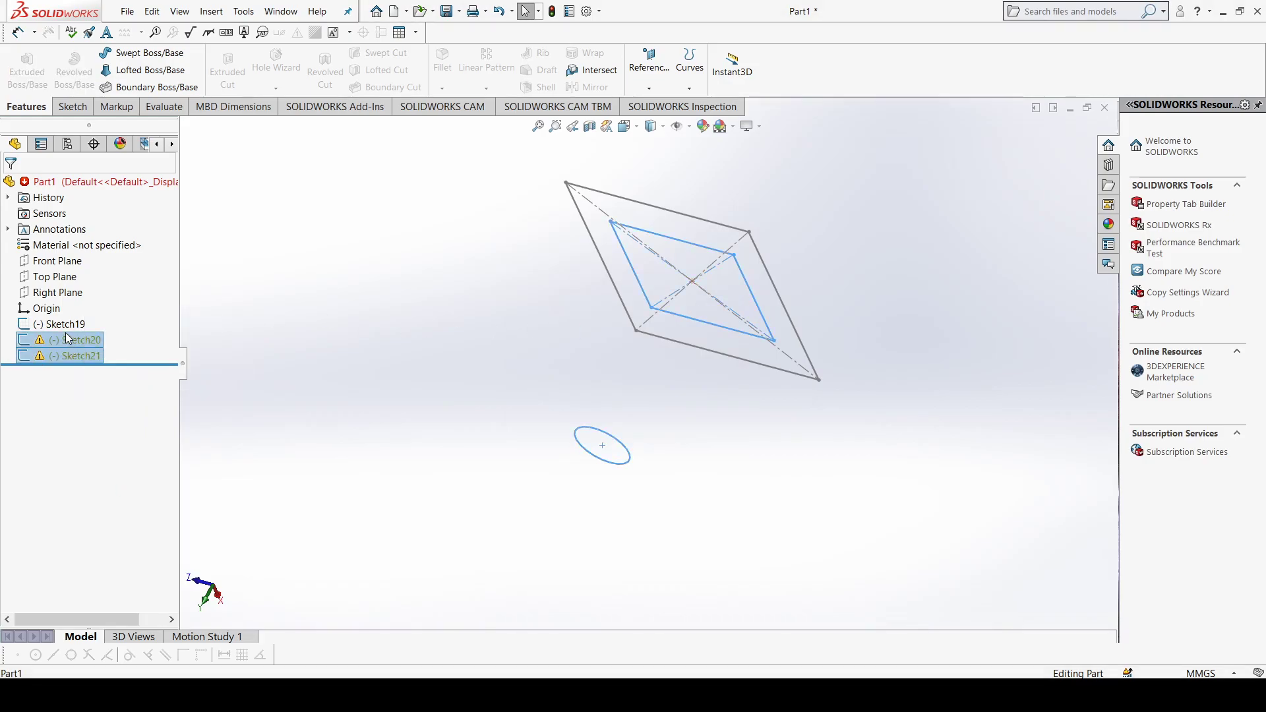
pyautogui.press('Delete')
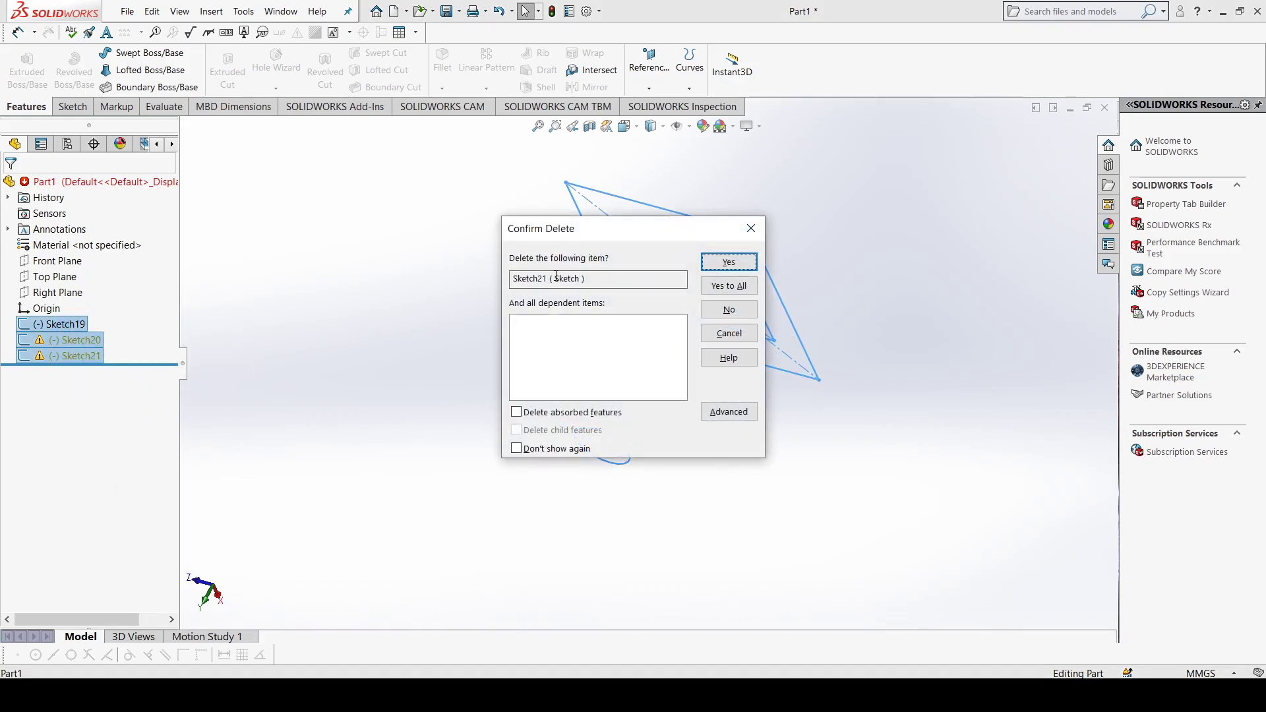
pyautogui.click(722, 288)
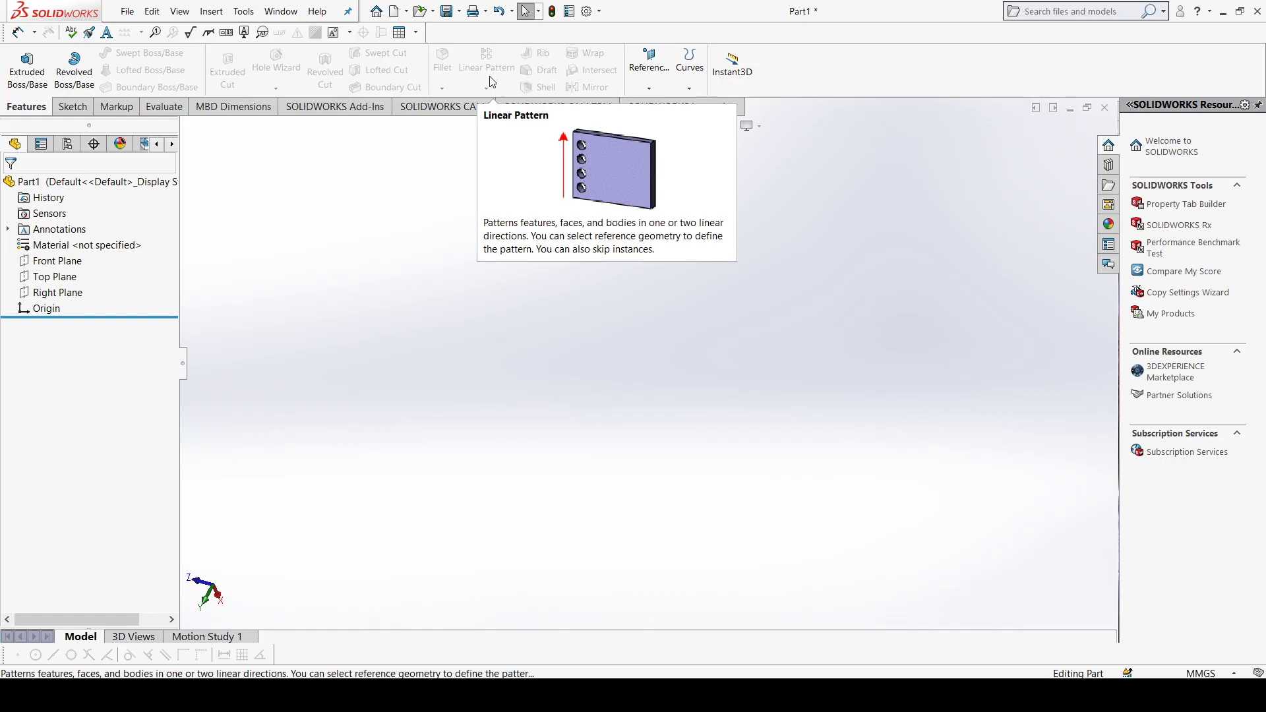
# Step: Sketch a center rectangle about 150 mm wide on the Top Plane, centred on the origin
pyautogui.click(72, 280)
pyautogui.hotkey('ctrl', '8')
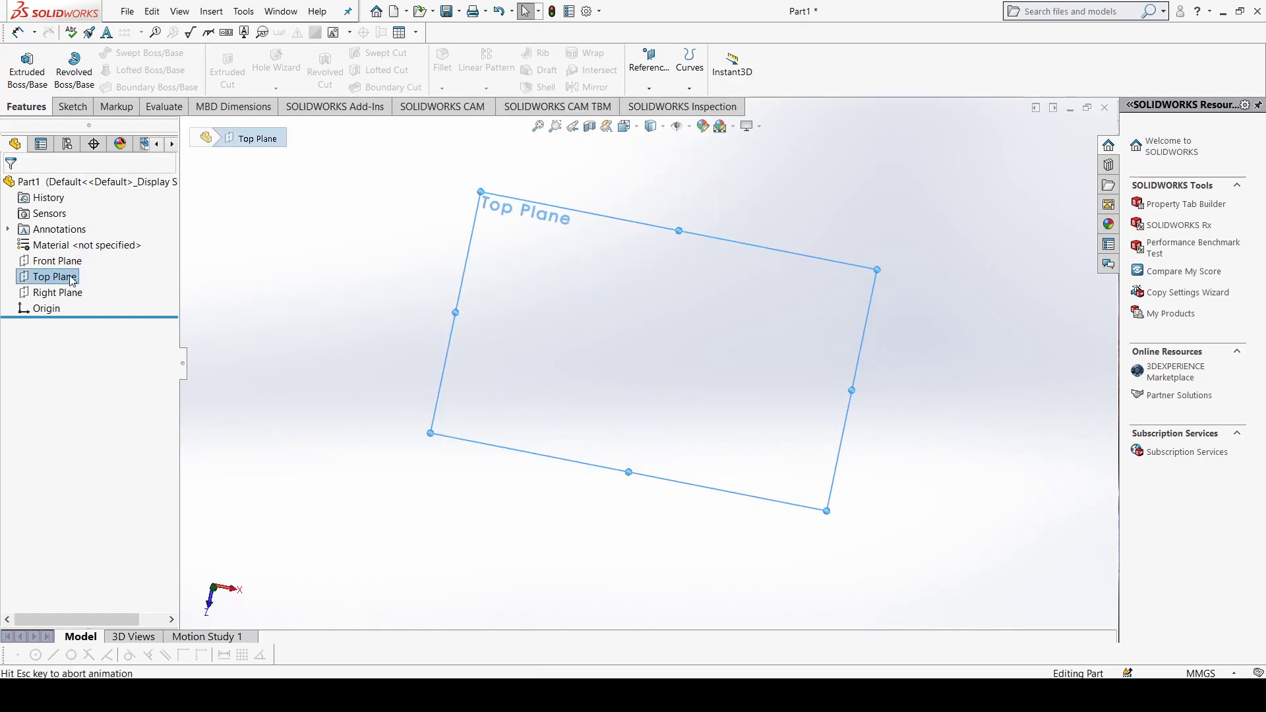
pyautogui.click(87, 107)
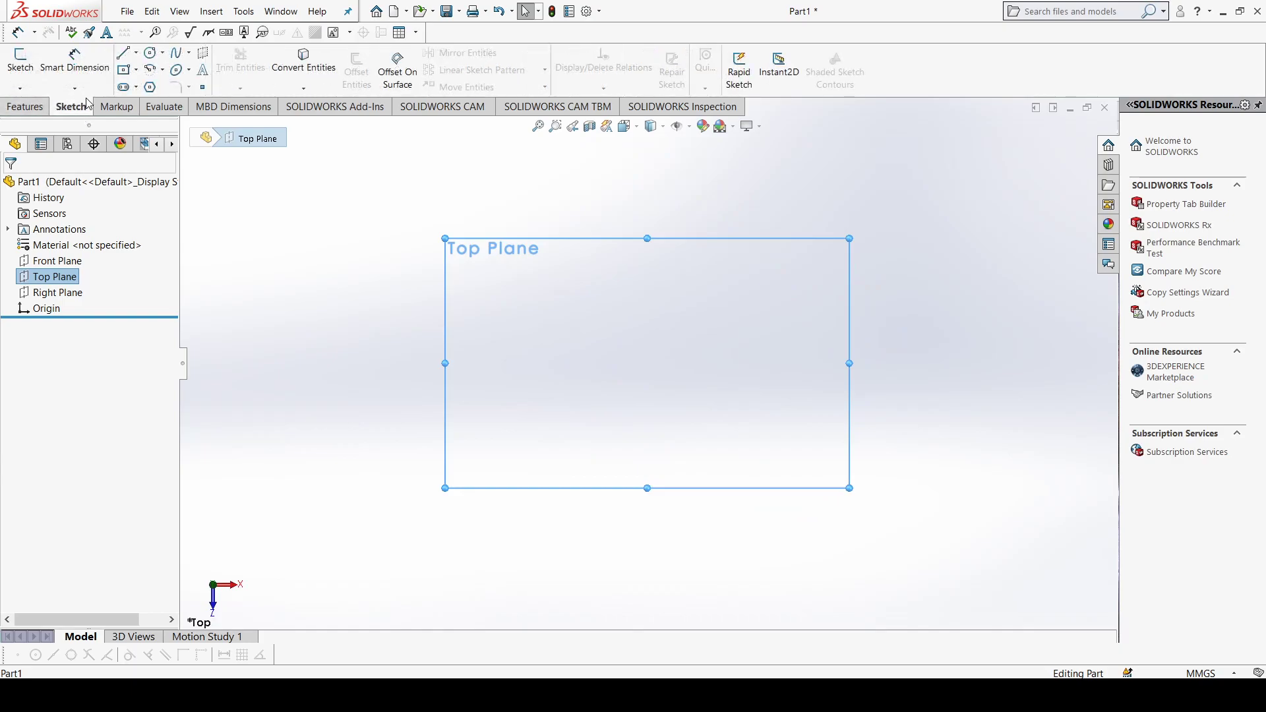
pyautogui.click(123, 73)
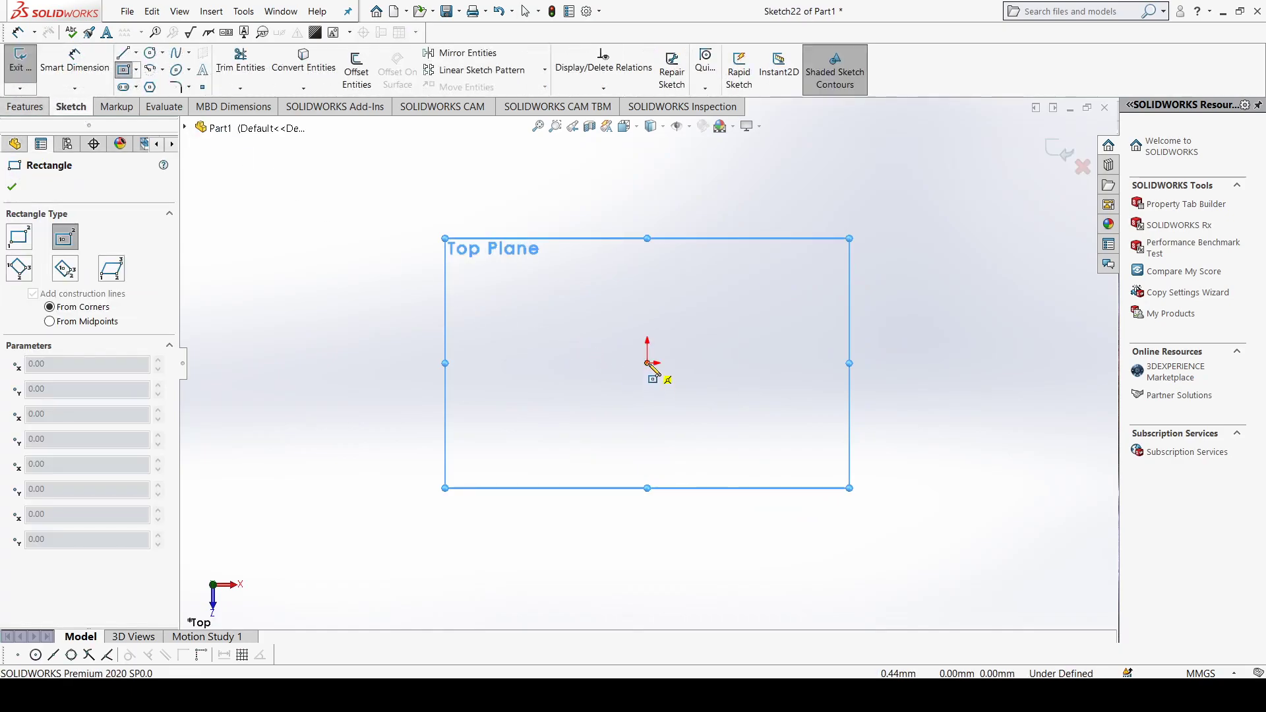
pyautogui.click(647, 363)
pyautogui.click(818, 501)
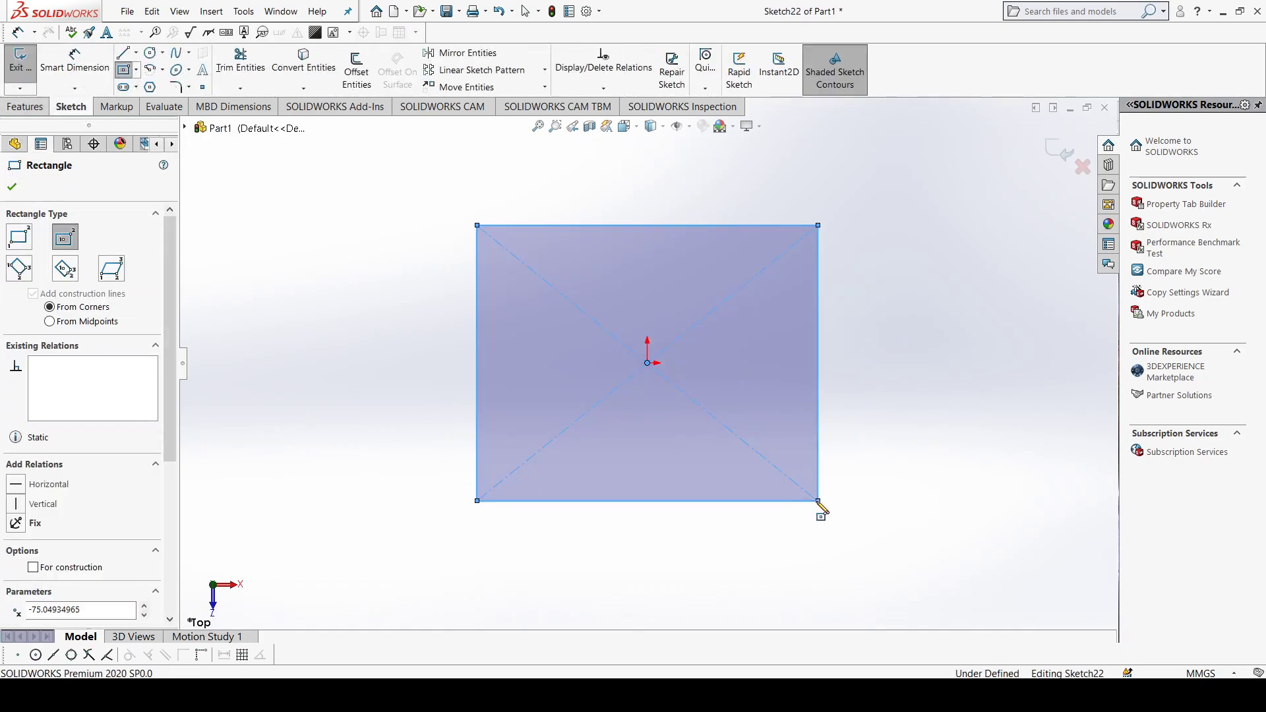
pyautogui.click(12, 186)
# Step: Extrude the rectangle as a blind boss 20 mm thick
pyautogui.click(25, 107)
pyautogui.click(39, 84)
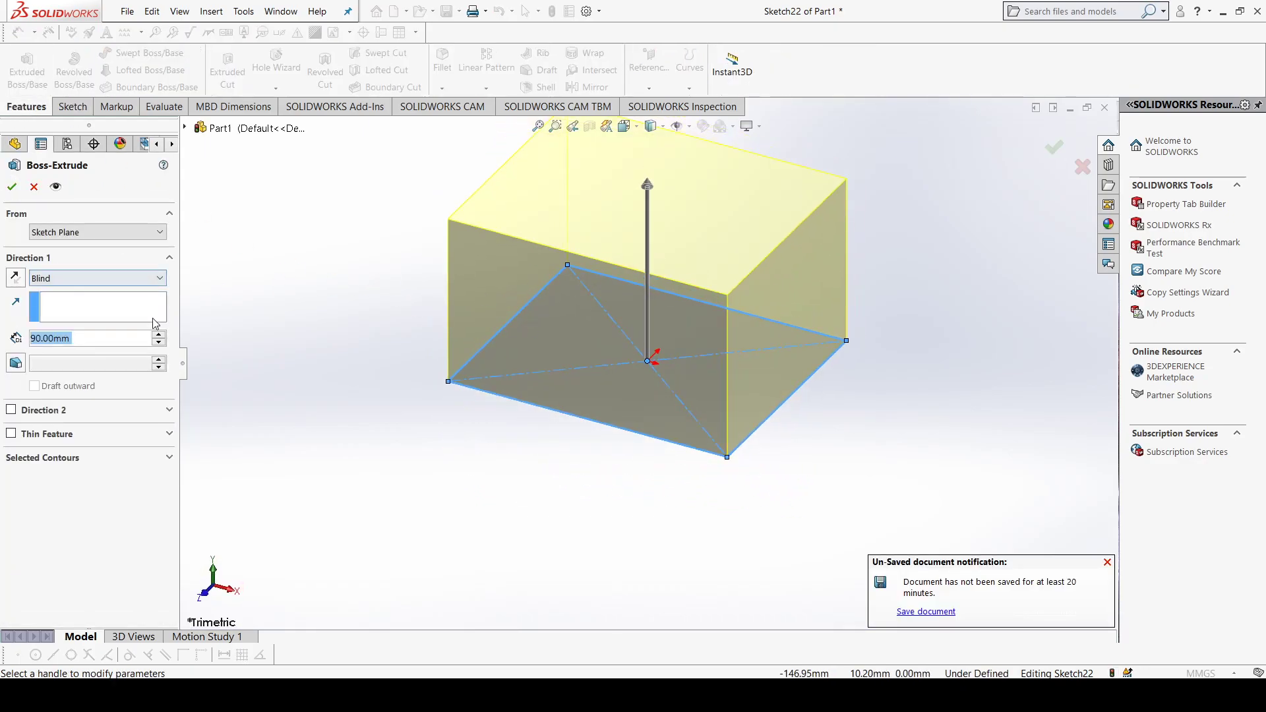
pyautogui.click(159, 344)
pyautogui.click(159, 345)
pyautogui.click(159, 344)
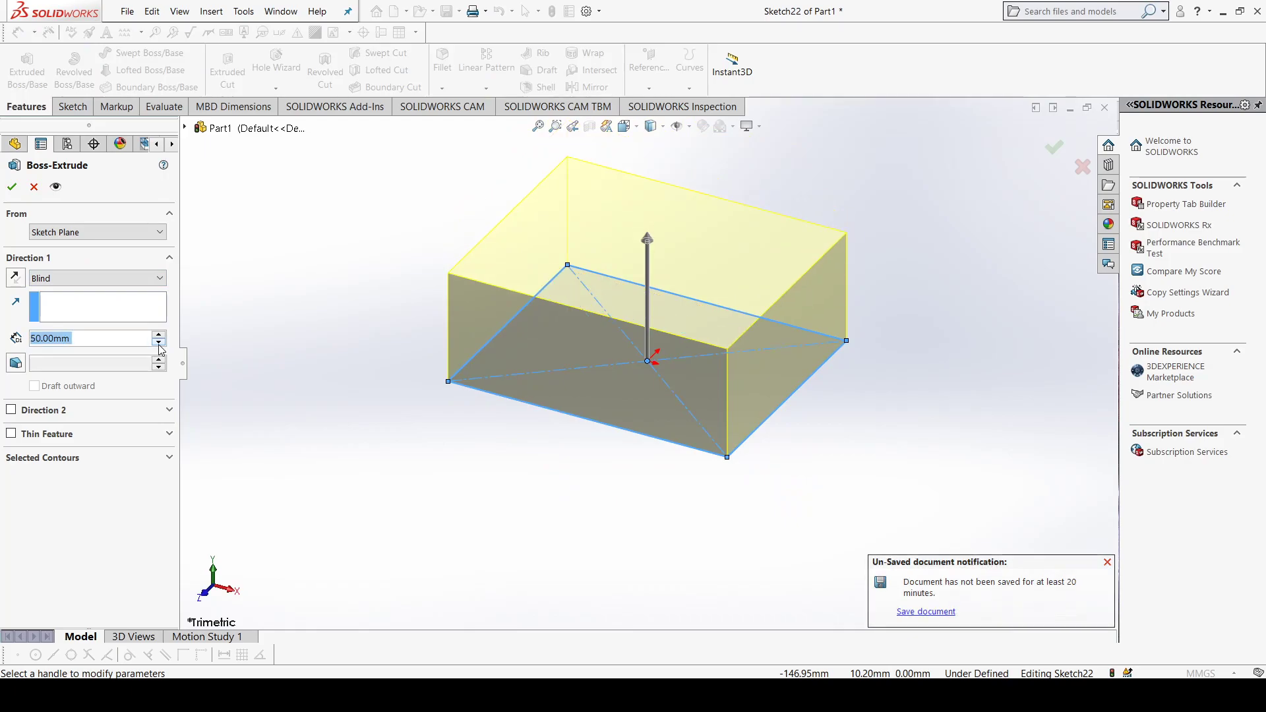
pyautogui.click(159, 344)
pyautogui.click(159, 344)
pyautogui.click(158, 344)
pyautogui.click(159, 344)
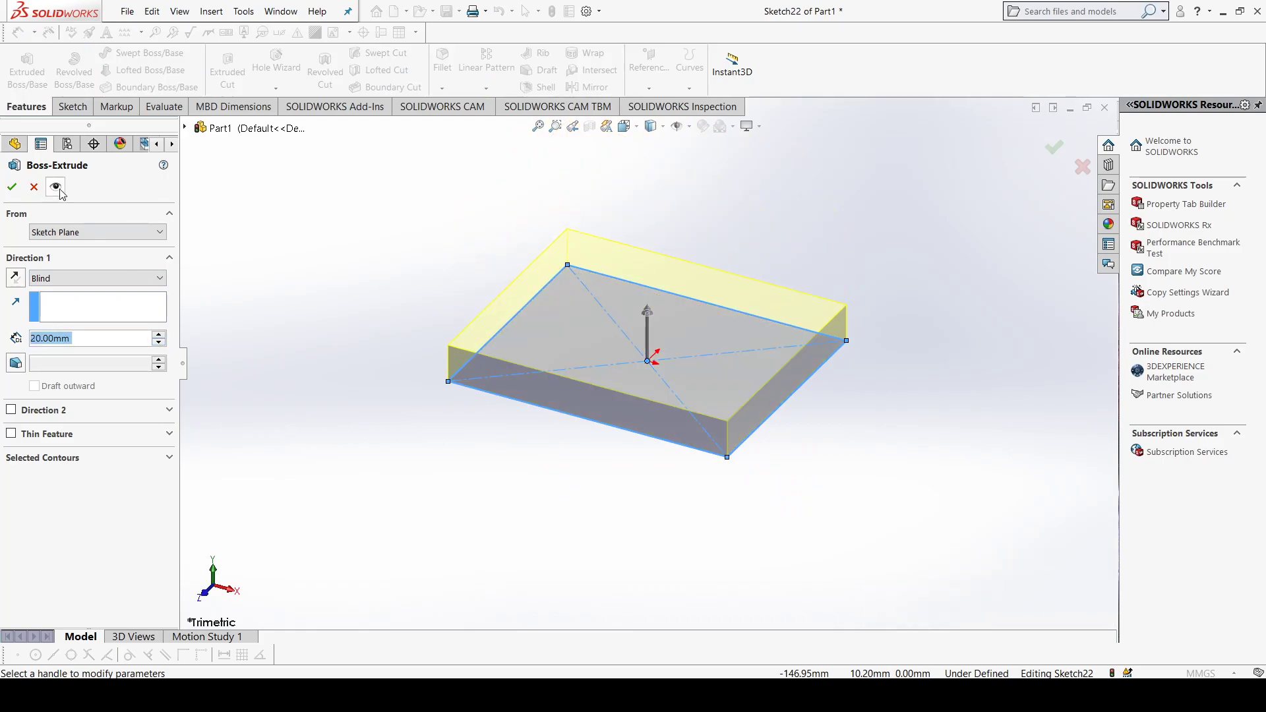
pyautogui.click(12, 187)
# Step: Sketch a circle of about 6.7 mm radius on the plate's upper face, vertically aligned with the origin and about 47 mm from it
pyautogui.moveTo(465, 271); pyautogui.dragTo(560, 372, button='middle')
pyautogui.click(560, 368)
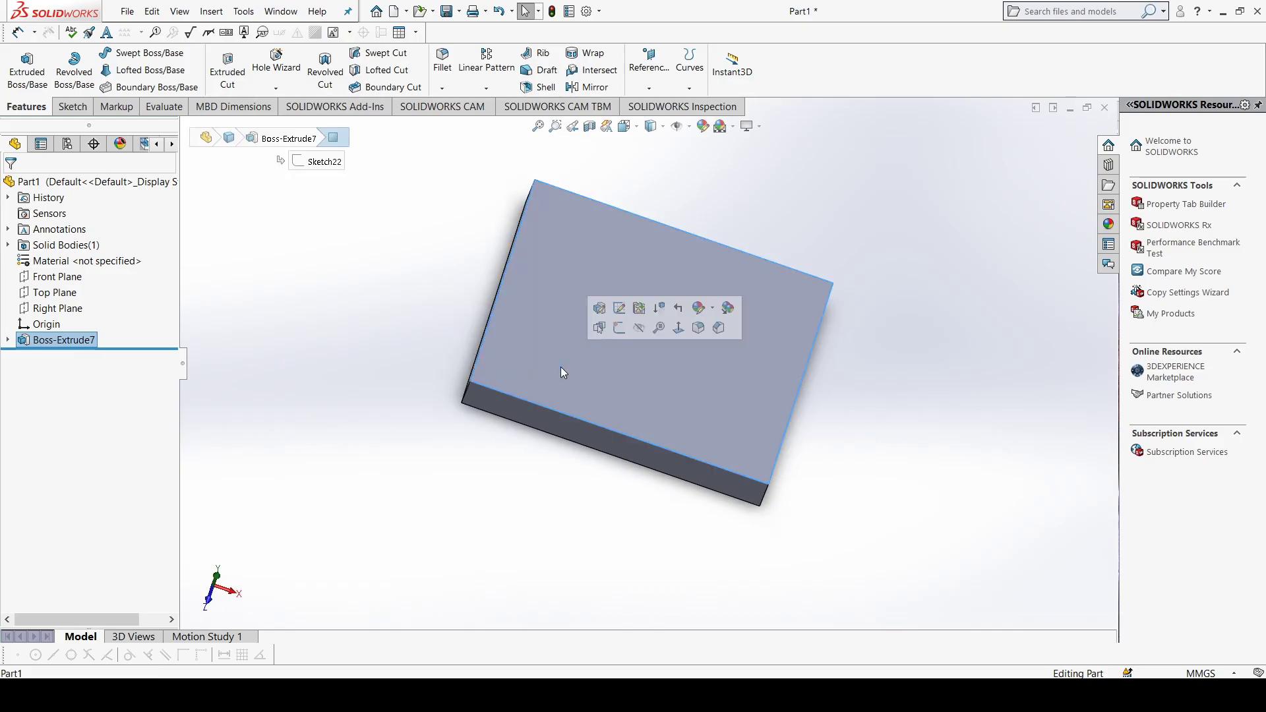
pyautogui.hotkey('ctrl', '8')
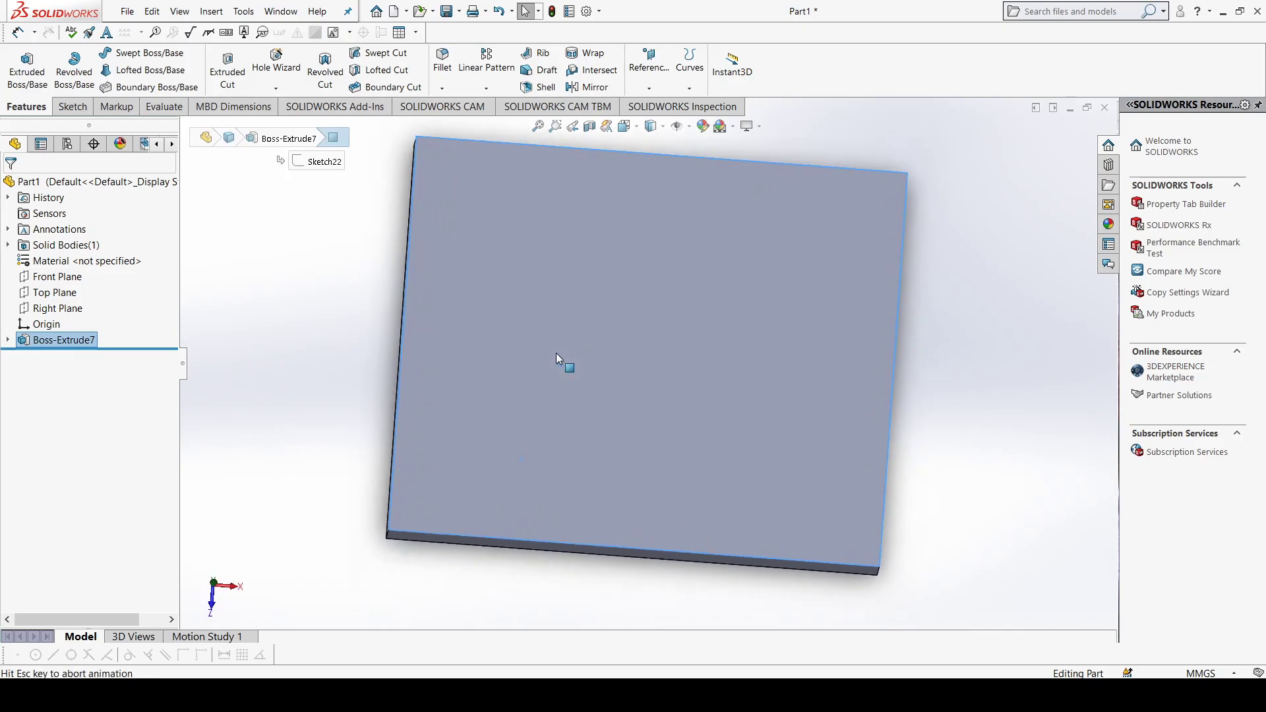
pyautogui.click(72, 106)
pyautogui.click(150, 52)
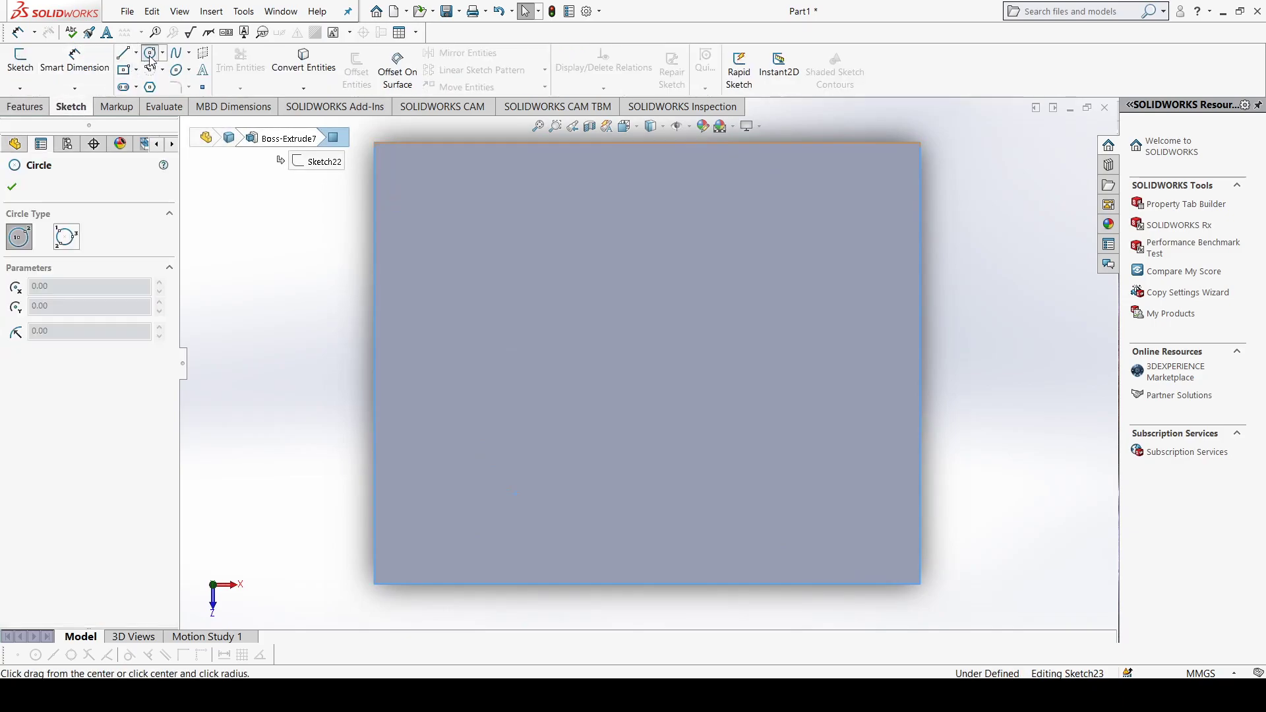
pyautogui.click(649, 536)
pyautogui.click(656, 559)
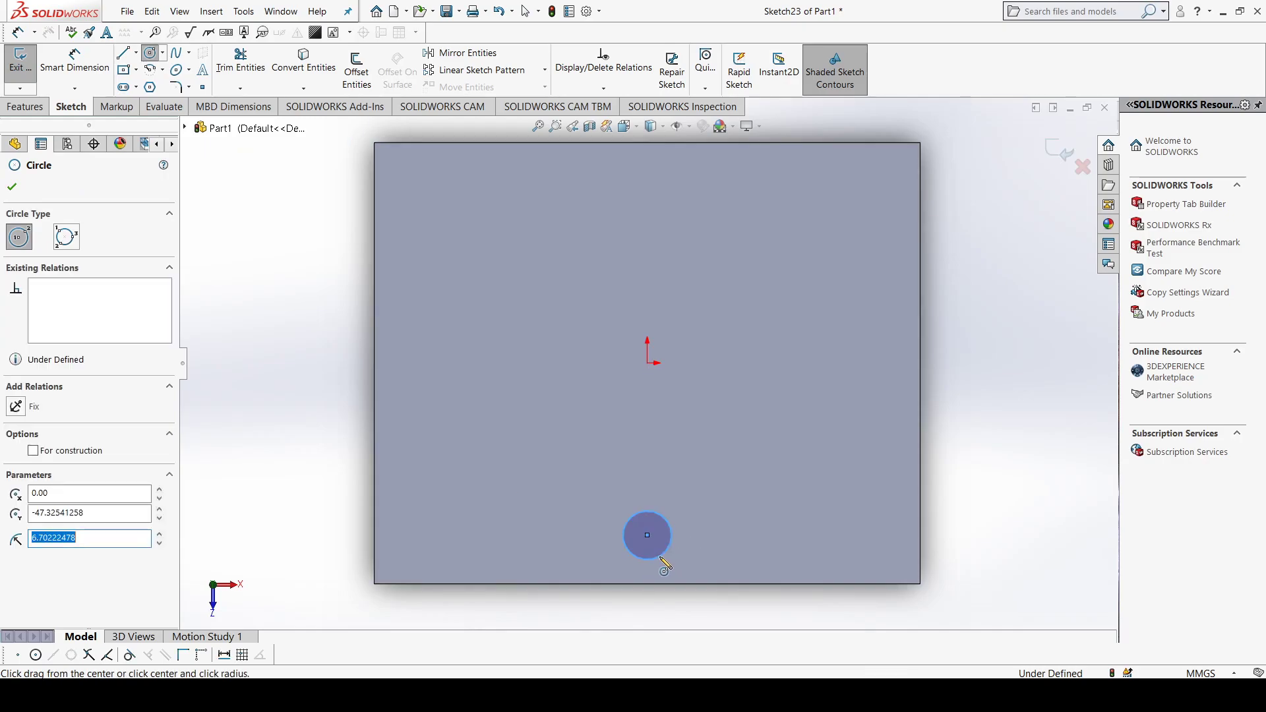
pyautogui.click(11, 186)
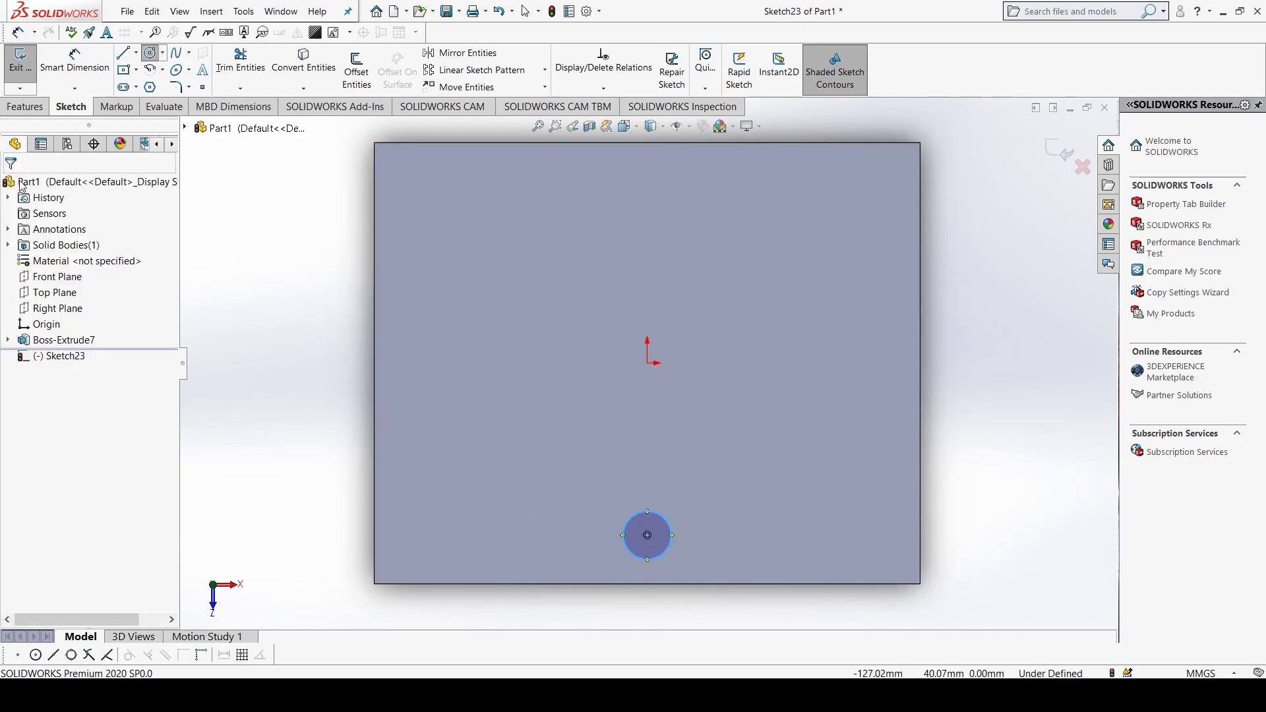
# Step: Start a blind extruded cut from the circle, 40 mm deep, try the reversed direction and point it back through the plate
pyautogui.click(26, 110)
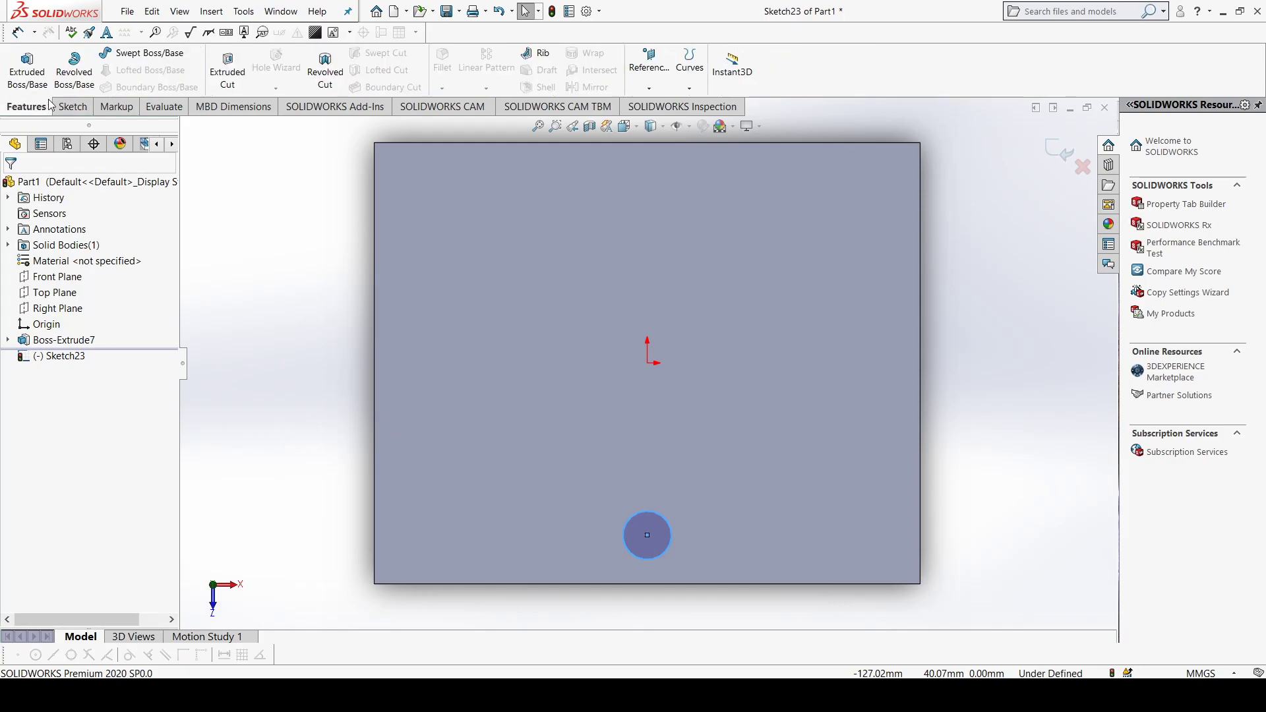
pyautogui.click(227, 73)
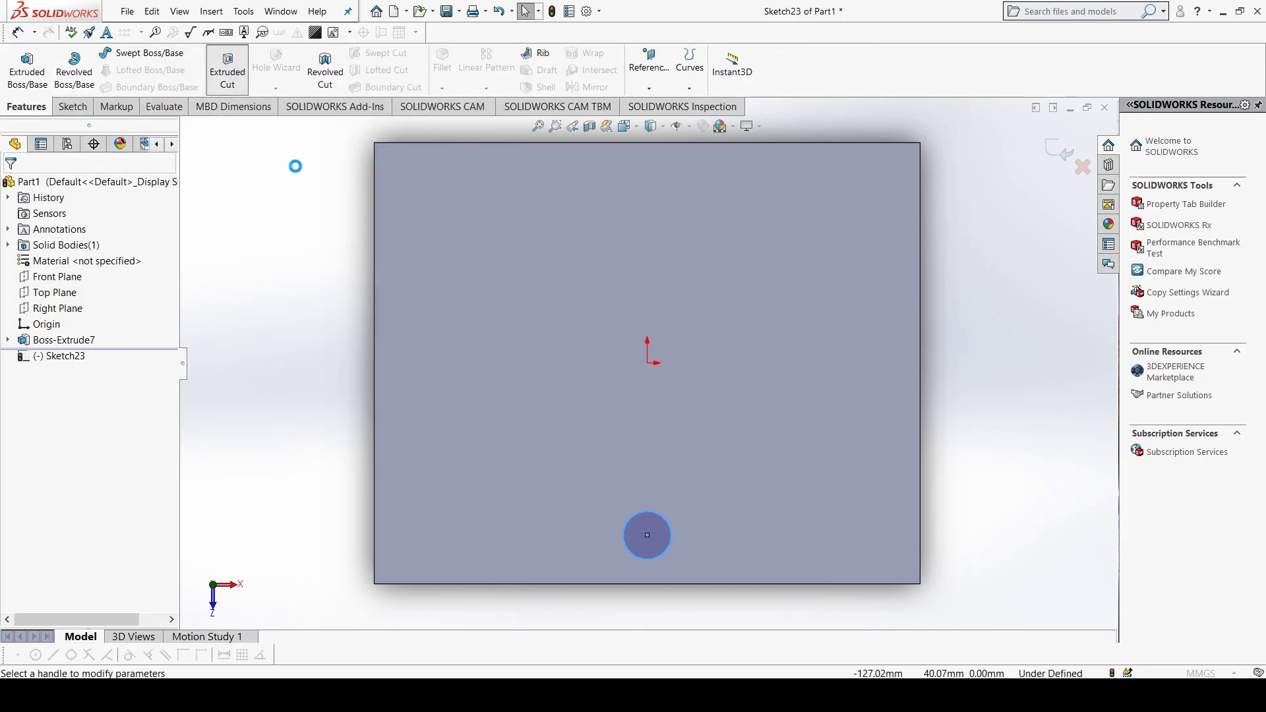
pyautogui.moveTo(337, 476); pyautogui.dragTo(410, 351, button='middle')
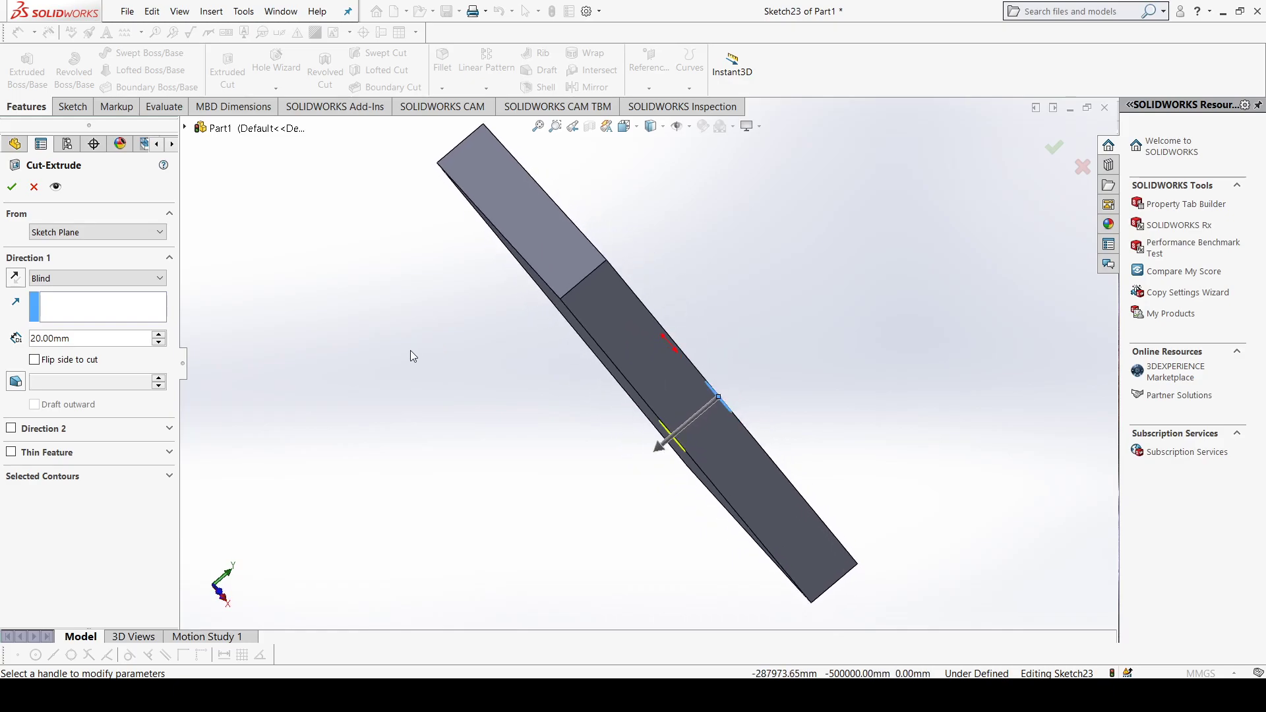
pyautogui.click(15, 281)
pyautogui.click(18, 283)
pyautogui.click(16, 282)
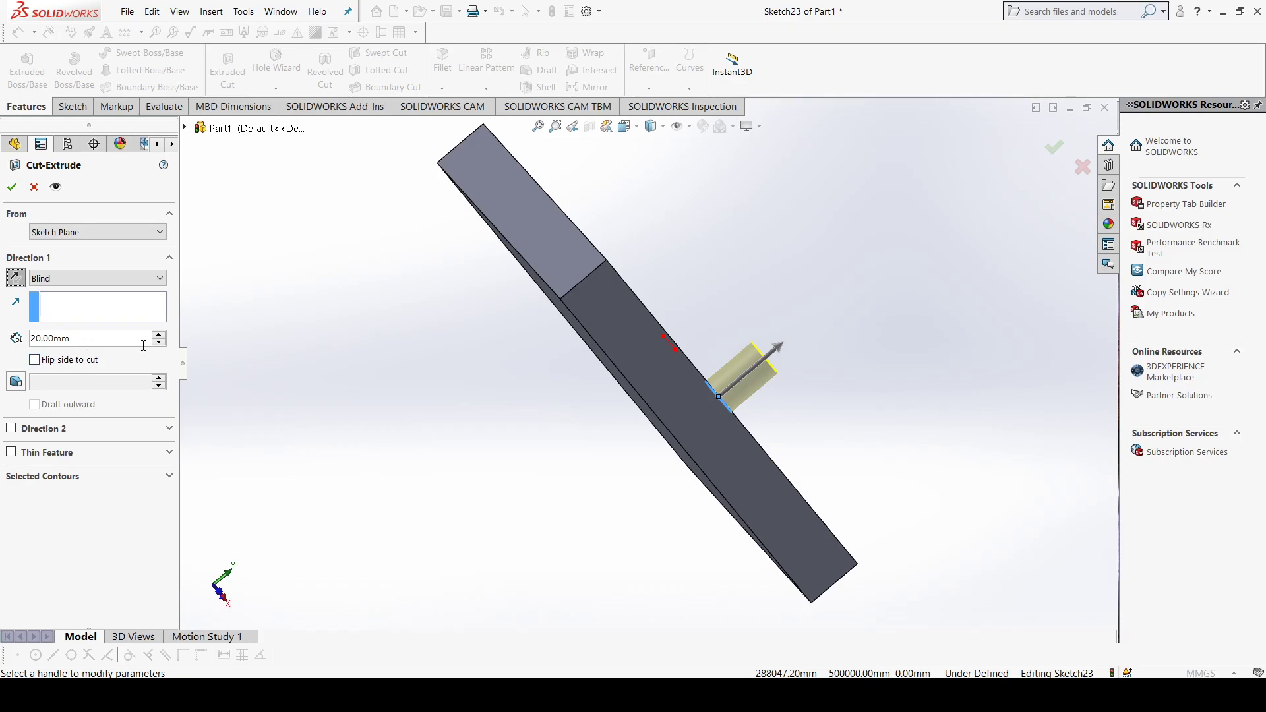
pyautogui.click(158, 336)
pyautogui.click(158, 336)
pyautogui.click(16, 282)
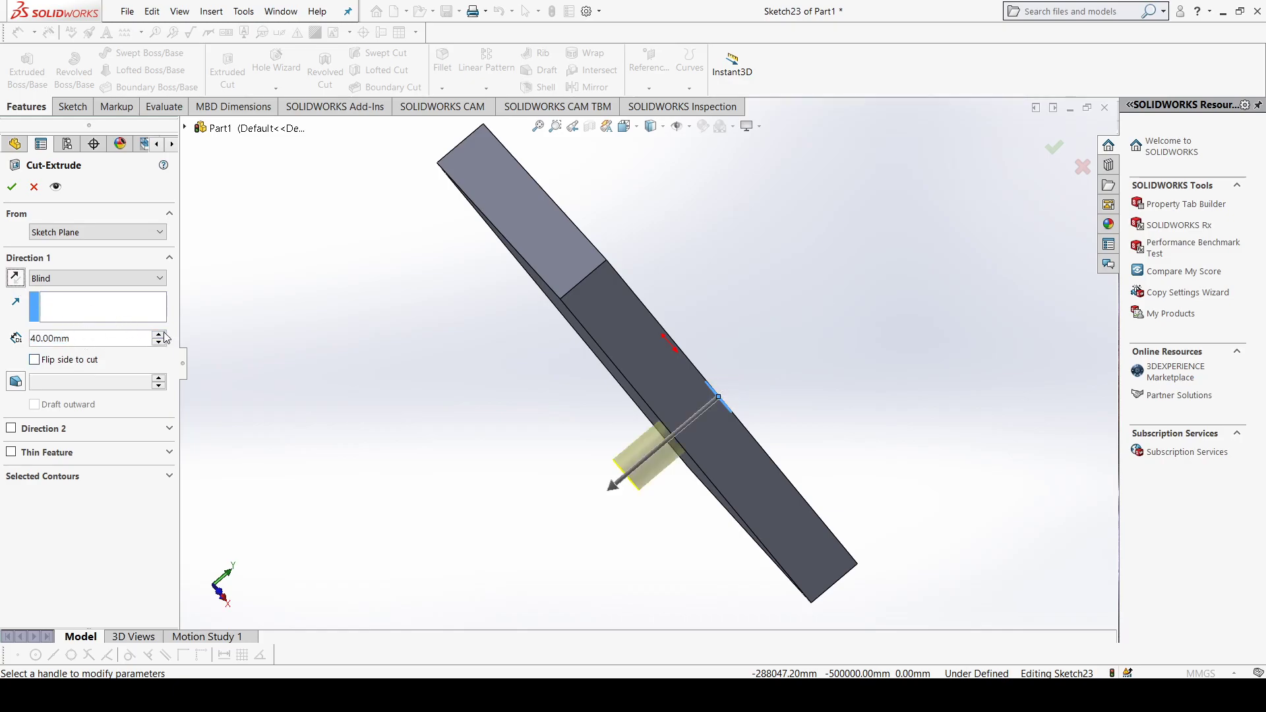
# Step: Try a 9 degree draft on the circular cut and view the tapered preview from several angles
pyautogui.click(15, 382)
pyautogui.moveTo(337, 485); pyautogui.dragTo(331, 407, button='middle')
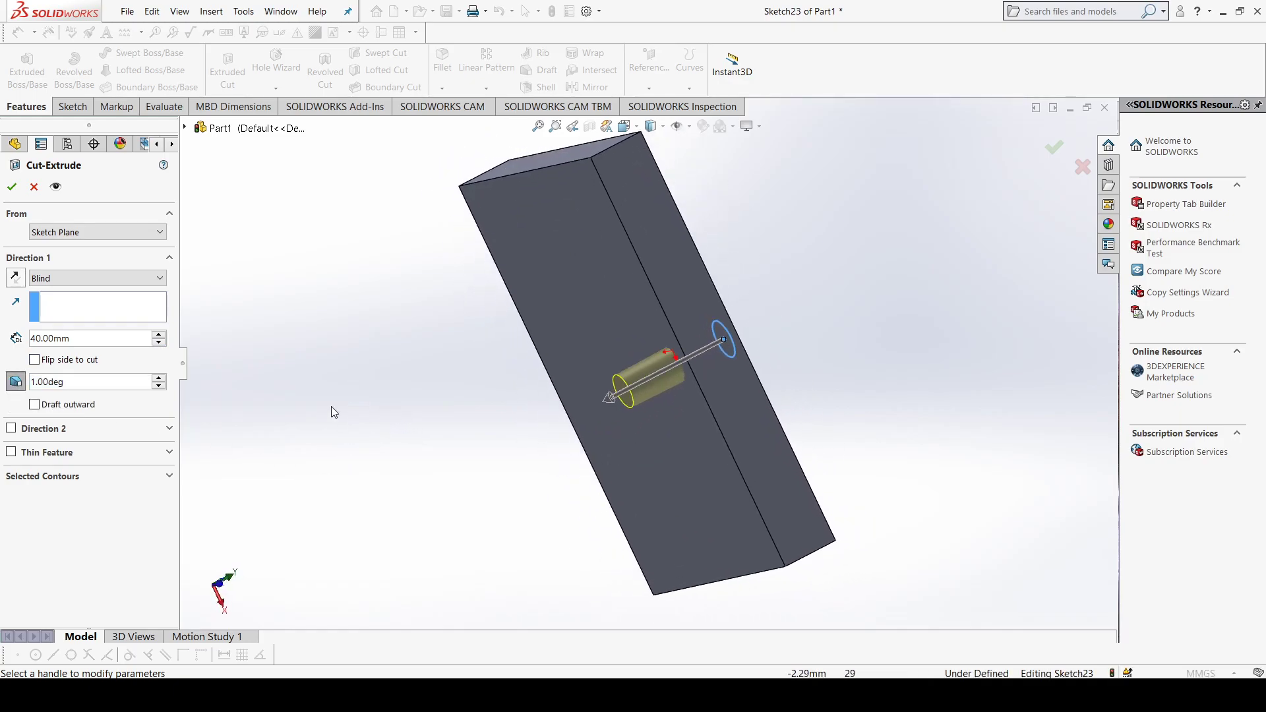
pyautogui.click(159, 378)
pyautogui.click(160, 378)
pyautogui.click(160, 378)
pyautogui.click(159, 378)
pyautogui.click(160, 378)
pyautogui.click(160, 377)
pyautogui.click(159, 378)
pyautogui.click(160, 377)
pyautogui.moveTo(303, 437); pyautogui.dragTo(547, 467, button='middle')
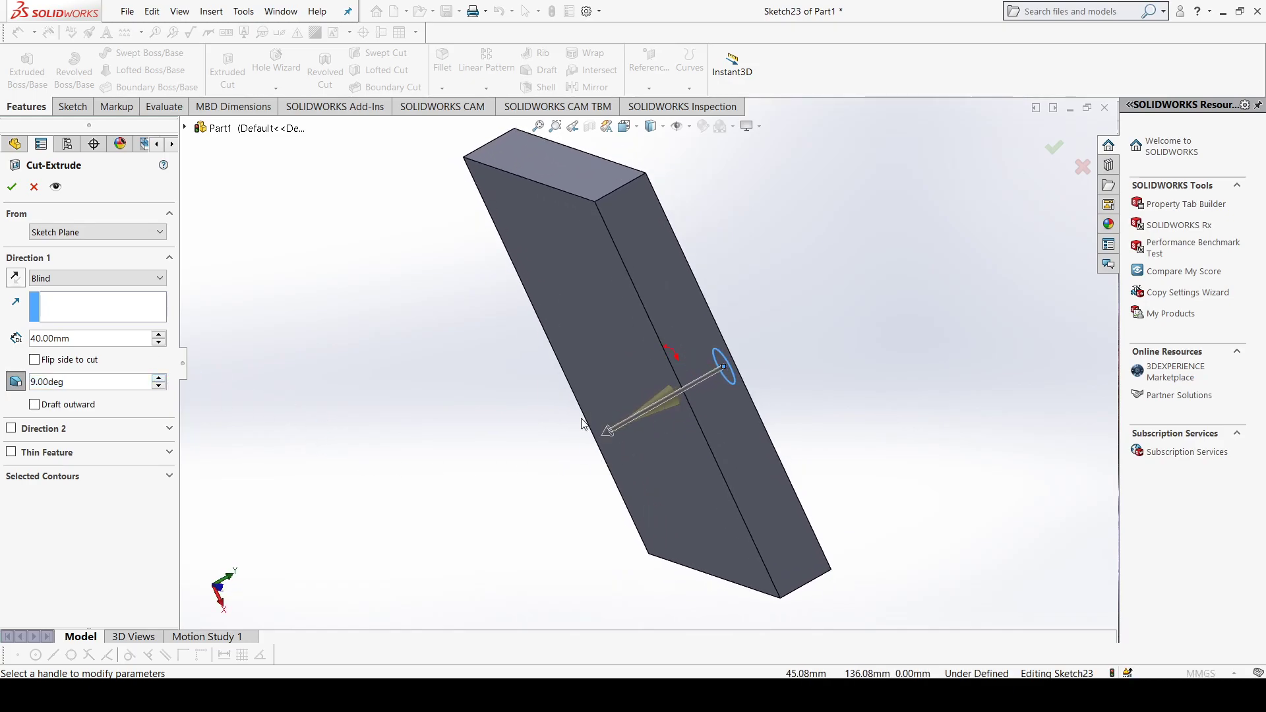
pyautogui.moveTo(584, 423); pyautogui.dragTo(675, 450, button='middle')
# Step: Reduce the cut's draft angle to 1 degree and turn the draft off
pyautogui.click(159, 387)
pyautogui.click(159, 387)
pyautogui.click(159, 387)
pyautogui.click(160, 387)
pyautogui.click(159, 387)
pyautogui.click(159, 387)
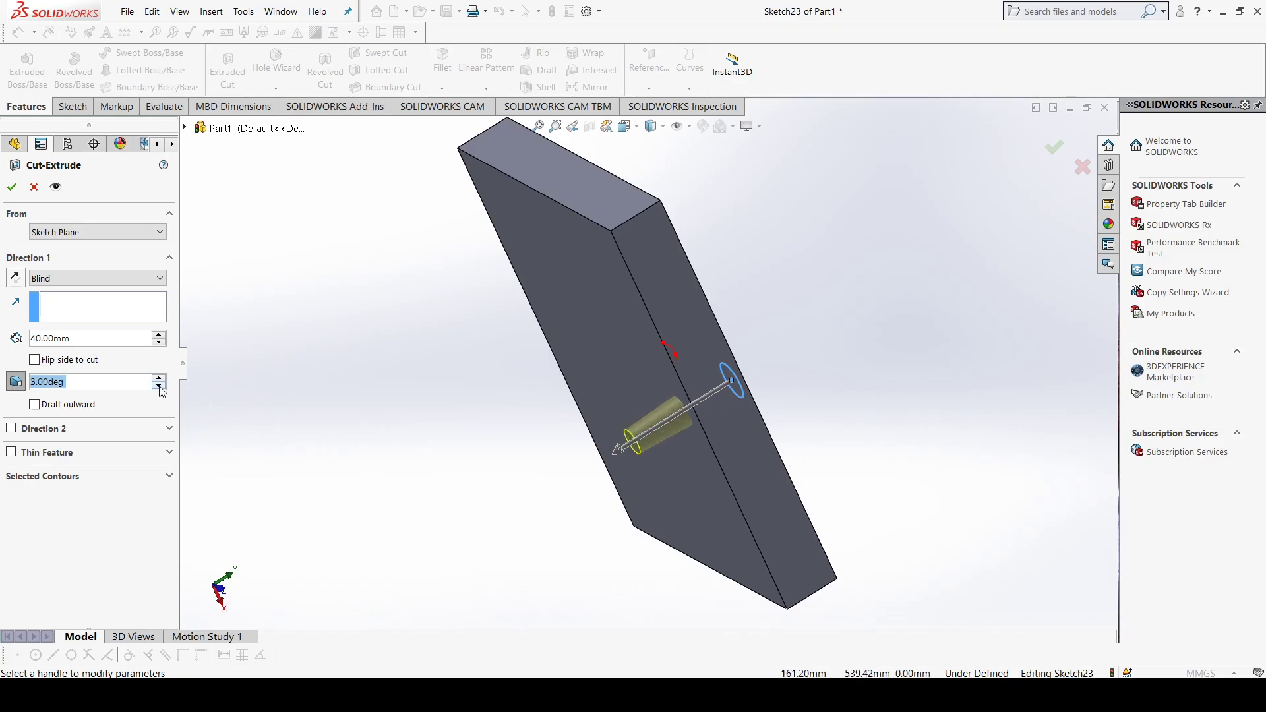
pyautogui.click(159, 387)
pyautogui.click(160, 387)
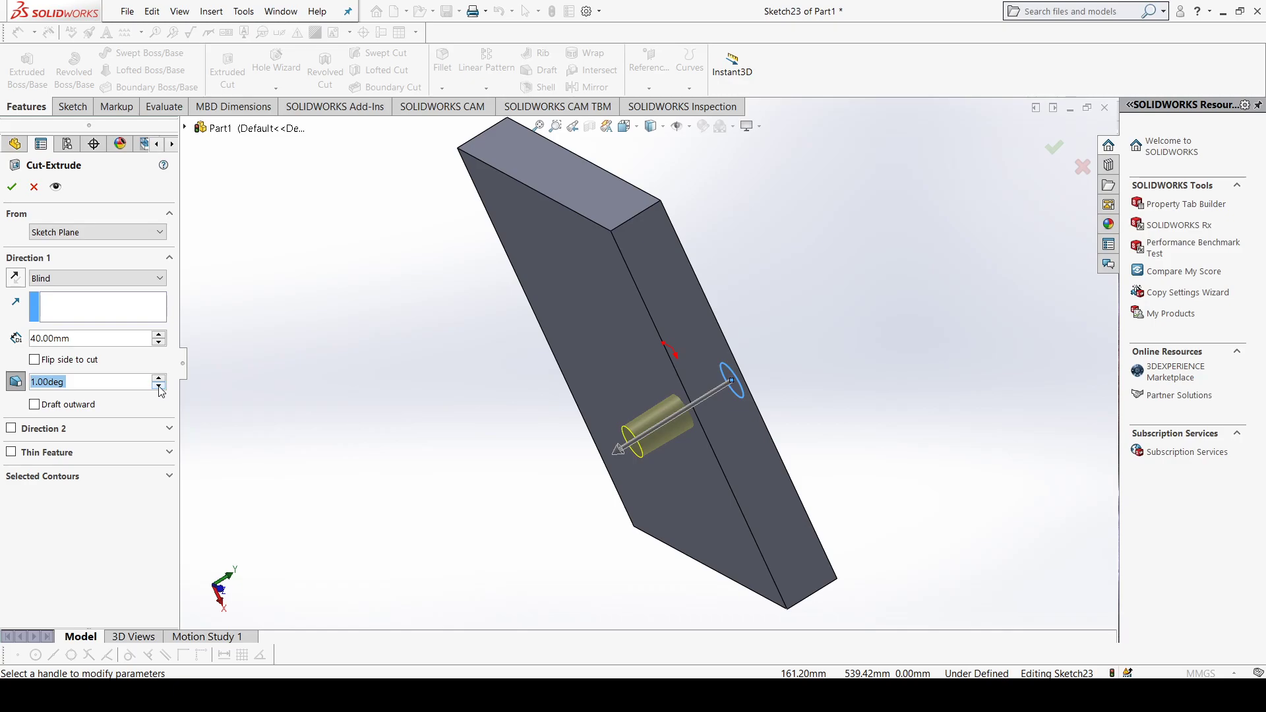
pyautogui.click(24, 386)
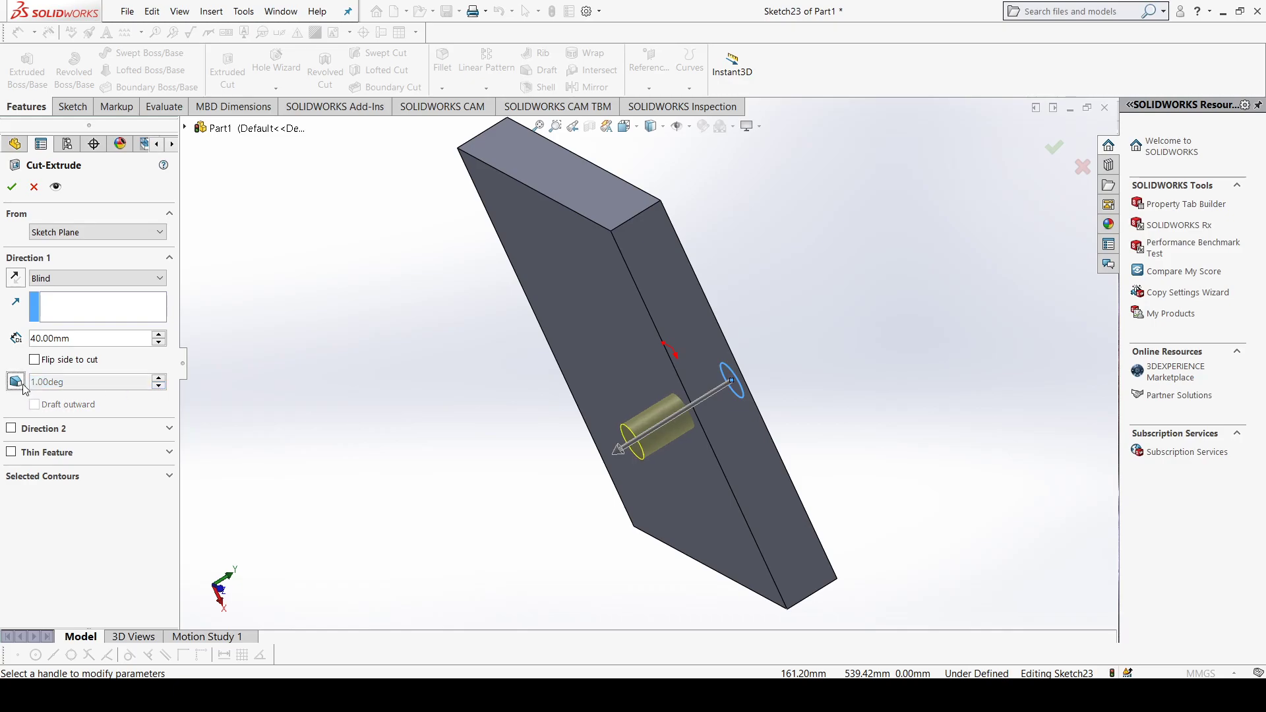
pyautogui.click(22, 385)
pyautogui.click(16, 383)
pyautogui.moveTo(294, 400); pyautogui.dragTo(358, 408, button='middle')
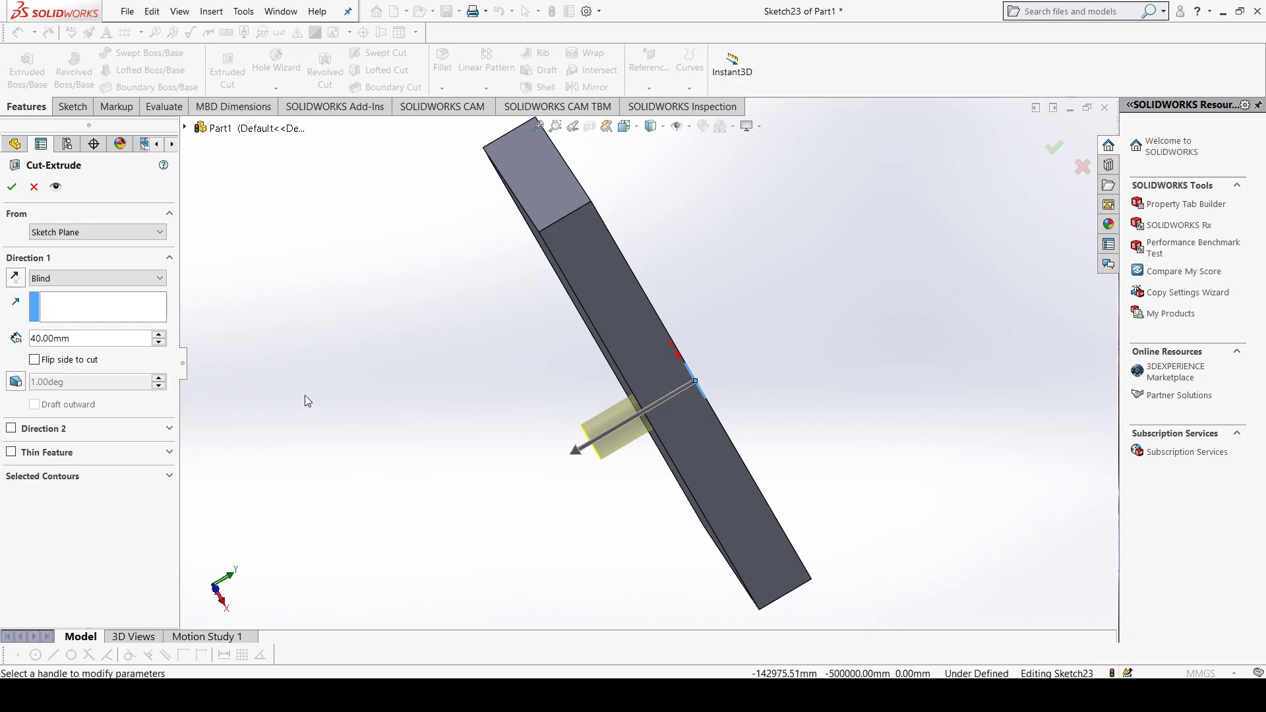
# Step: Try a blind second direction on the circular cut, set its depth to 10 mm, and turn the second direction off
pyautogui.click(13, 429)
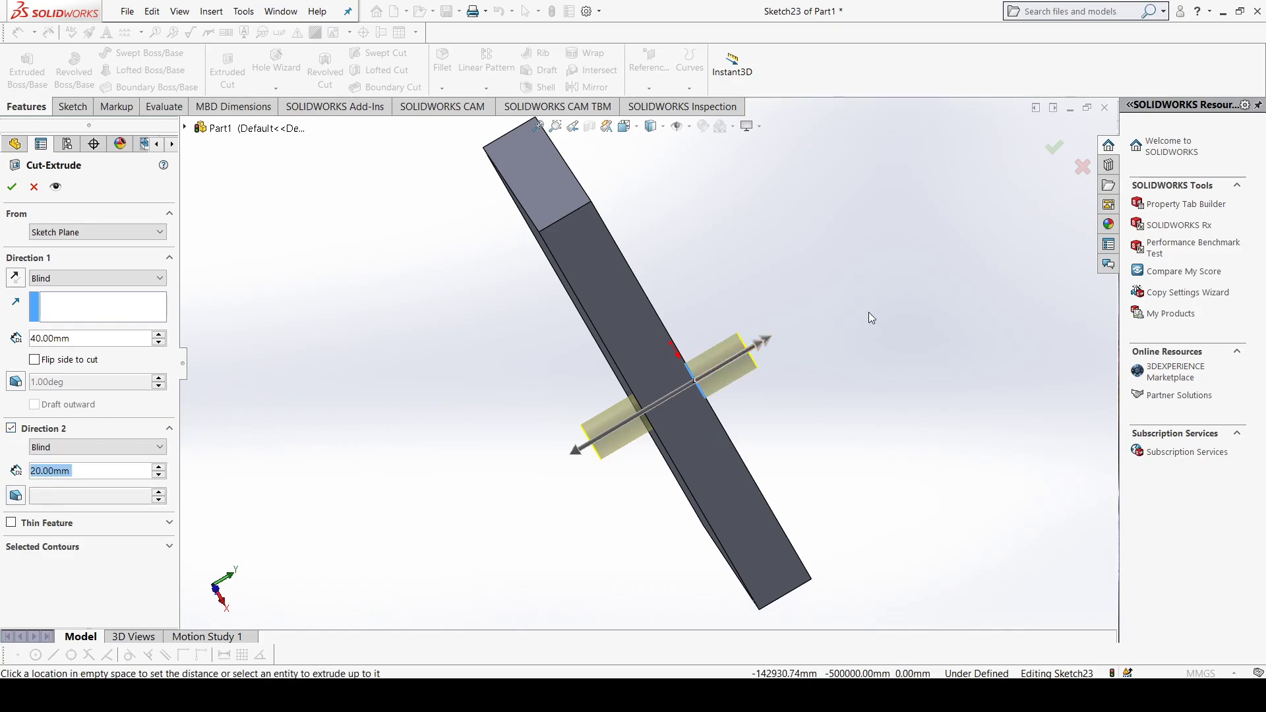
pyautogui.click(159, 467)
pyautogui.click(159, 467)
pyautogui.click(159, 467)
pyautogui.click(159, 474)
pyautogui.click(159, 474)
pyautogui.click(159, 474)
pyautogui.click(158, 474)
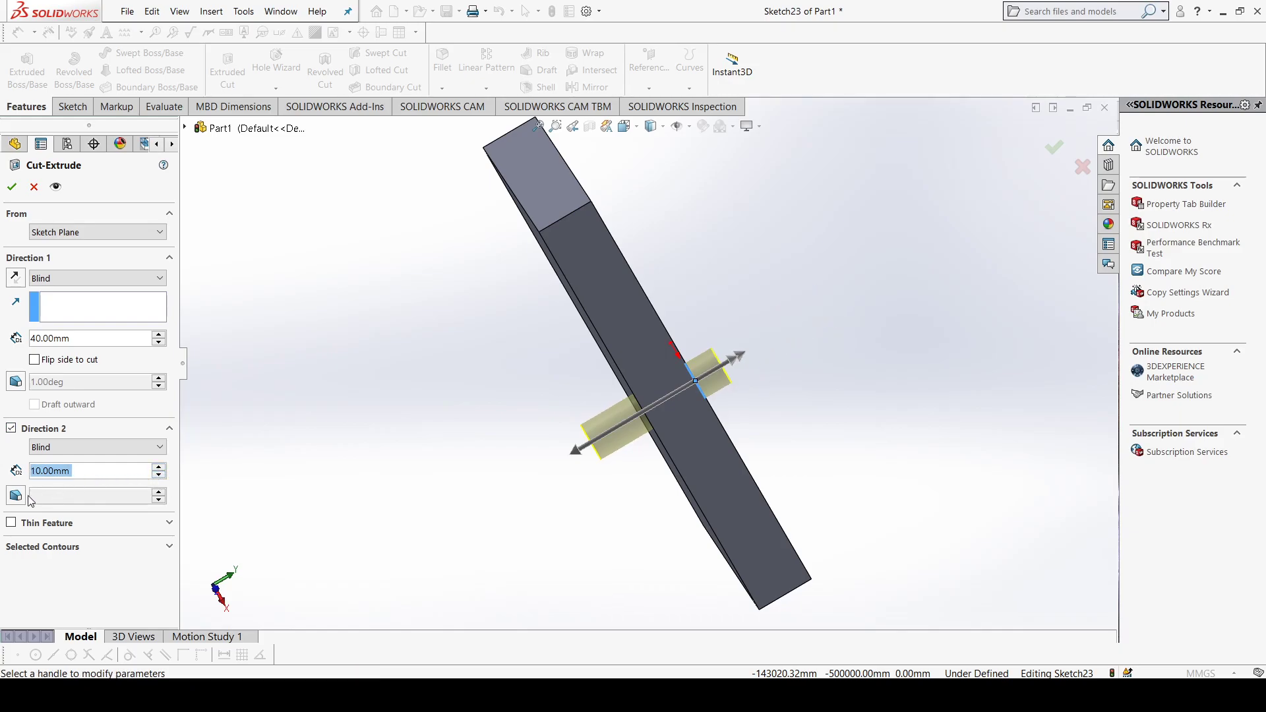
pyautogui.click(11, 429)
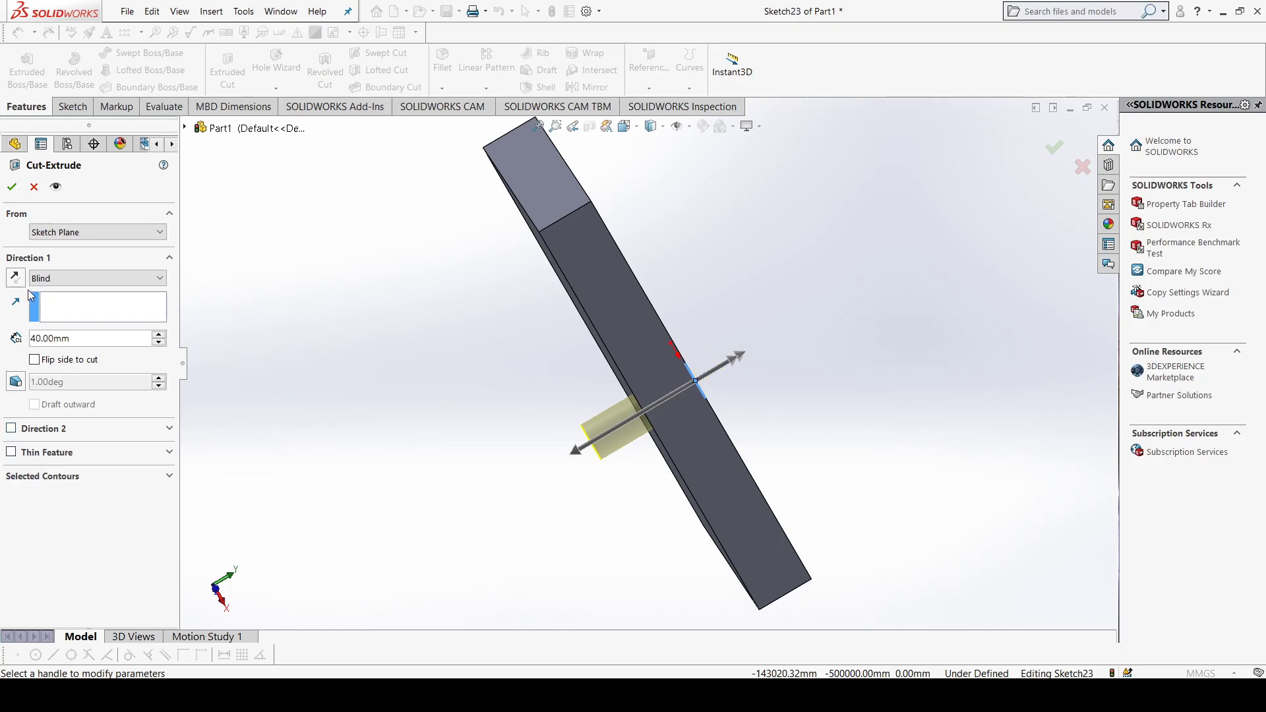
# Step: Try the Through All end condition on the circular cut and view its preview through the plate
pyautogui.click(76, 279)
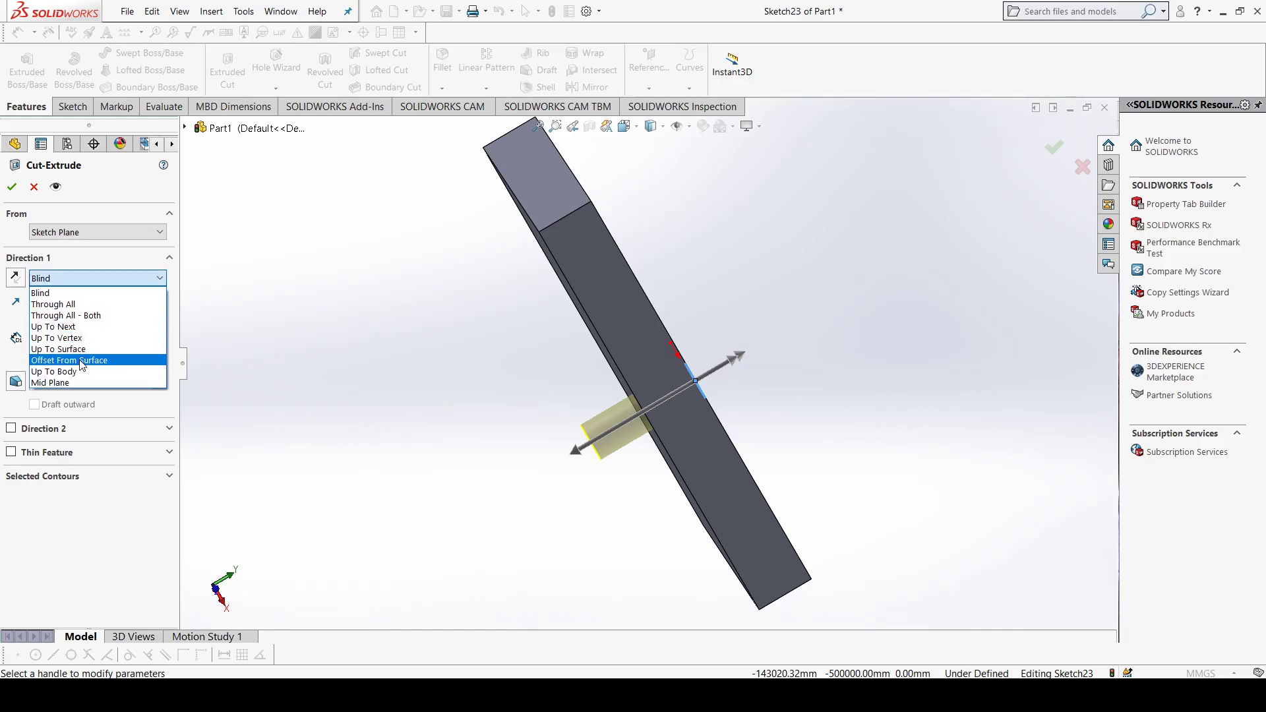
pyautogui.click(70, 282)
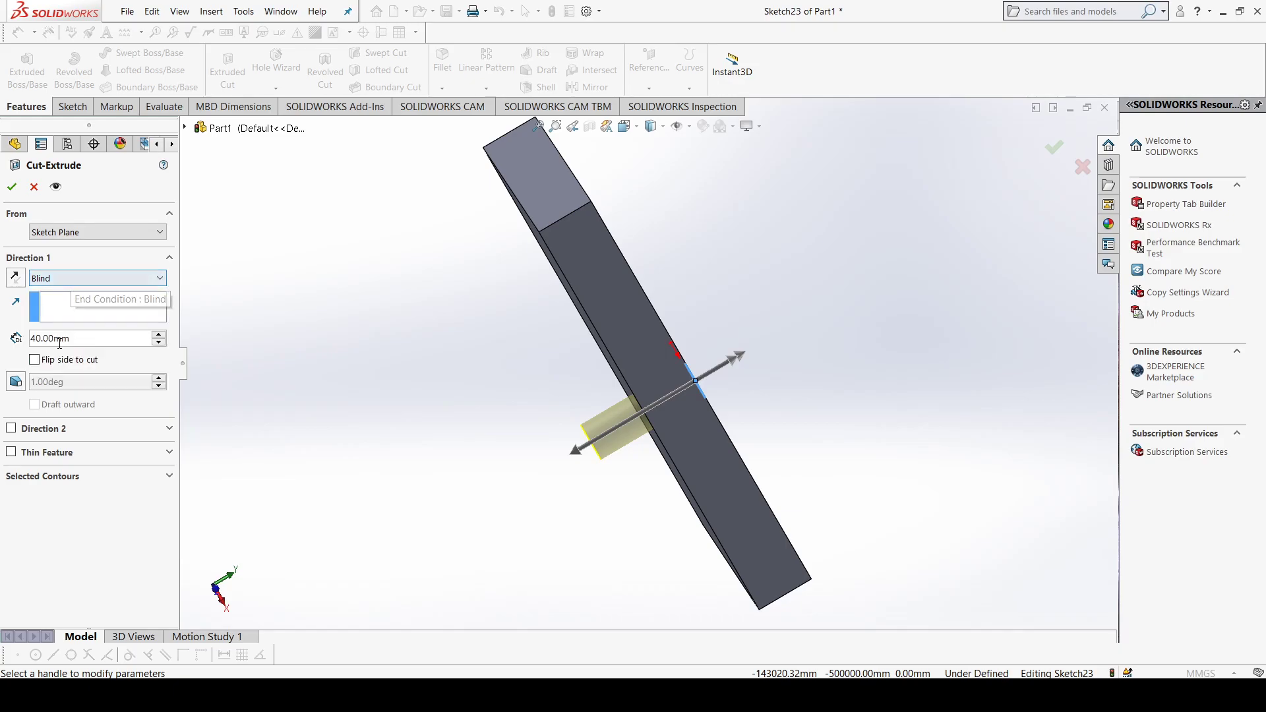
pyautogui.click(77, 279)
pyautogui.click(76, 306)
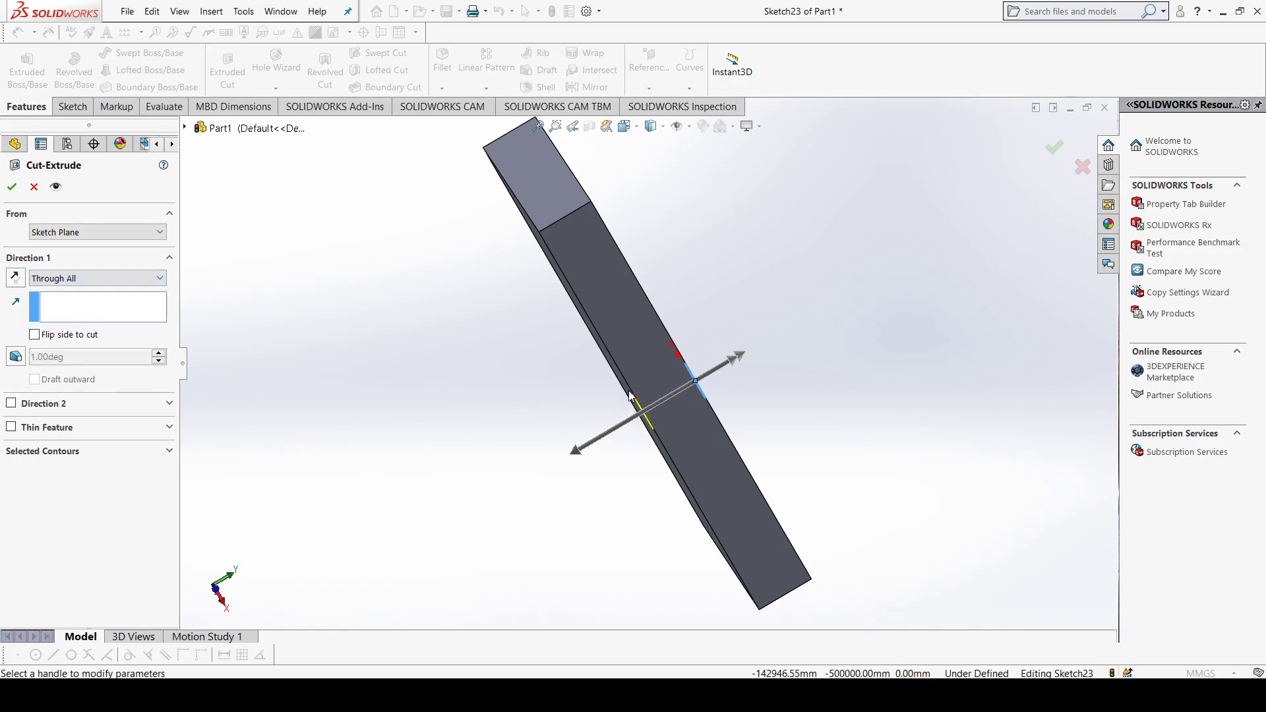
pyautogui.moveTo(639, 392); pyautogui.dragTo(662, 381, button='middle')
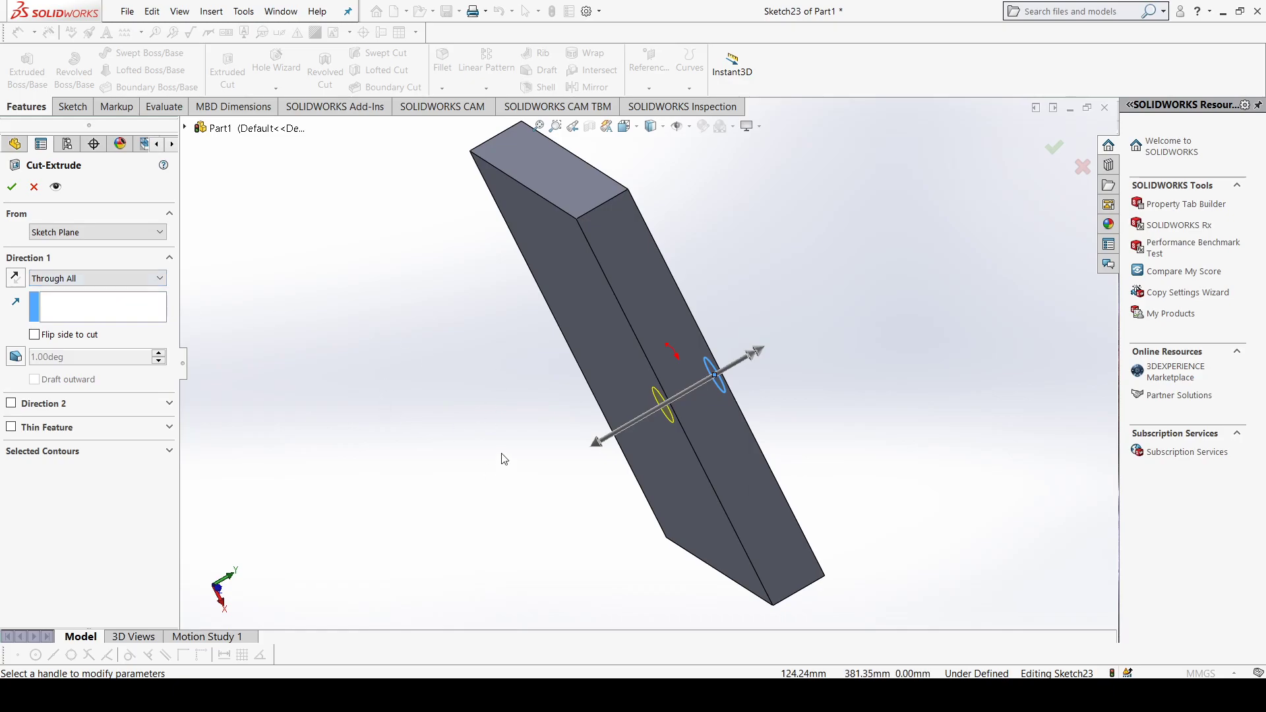
# Step: Try the Up To Surface end condition with the plate's opposite large face as the limit
pyautogui.click(148, 284)
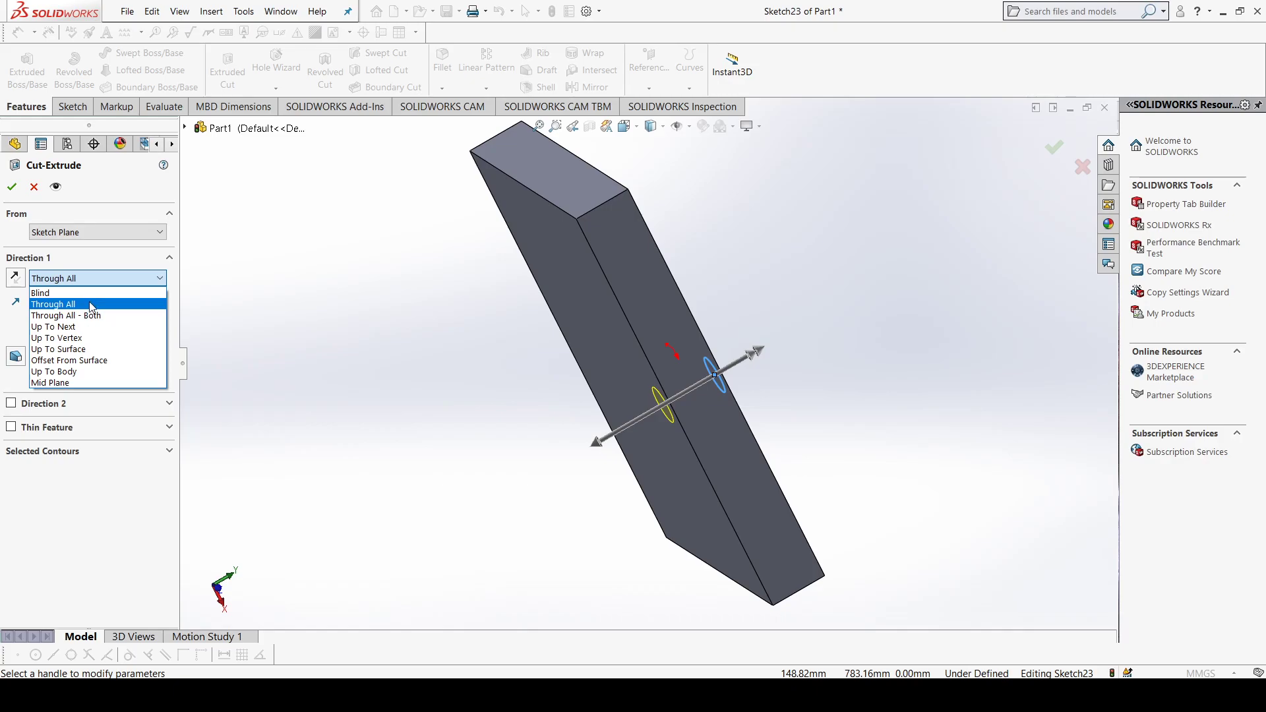
pyautogui.click(93, 350)
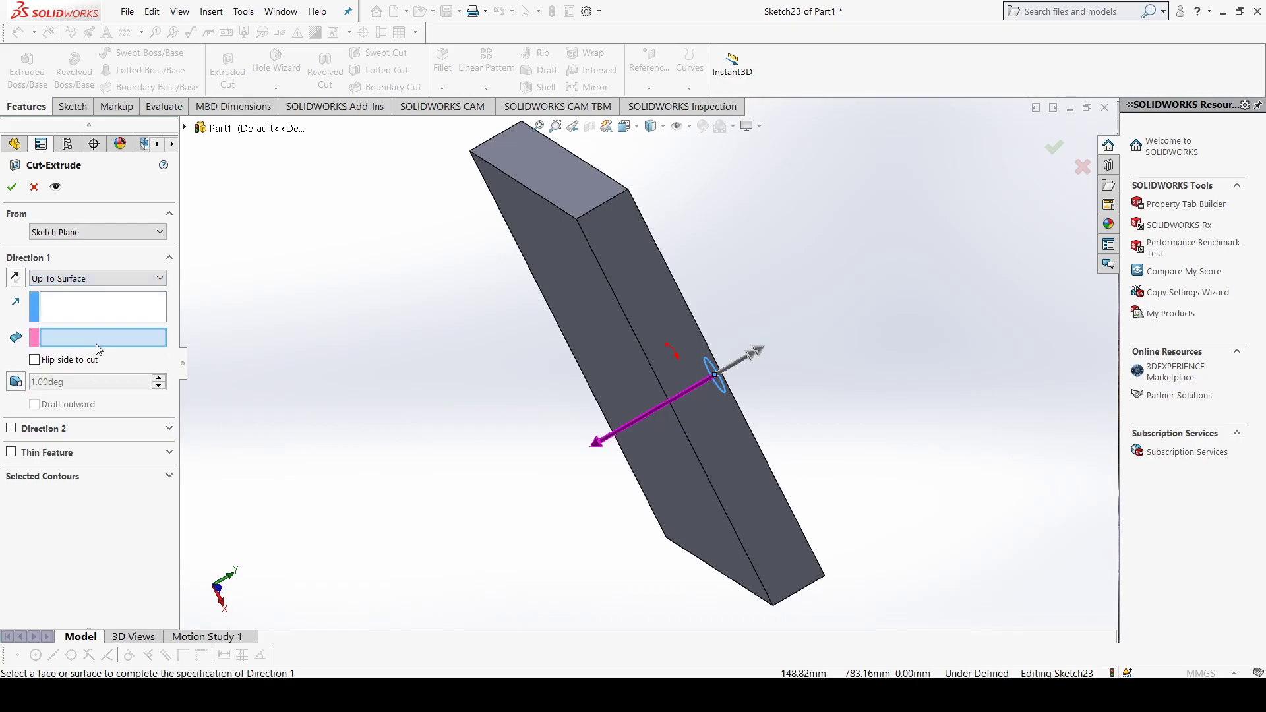
pyautogui.click(581, 311)
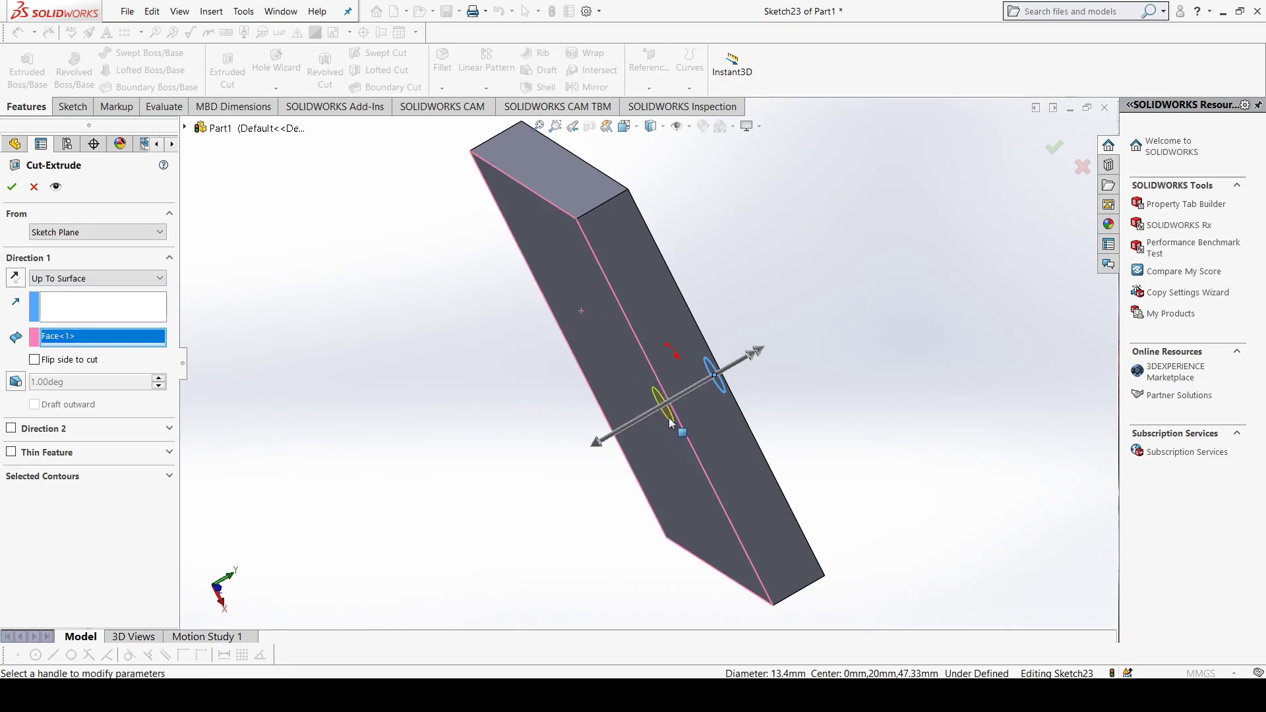
# Step: Return the cut's end condition to Blind, set the depth to 60 mm, and finish the cut
pyautogui.click(146, 280)
pyautogui.click(117, 296)
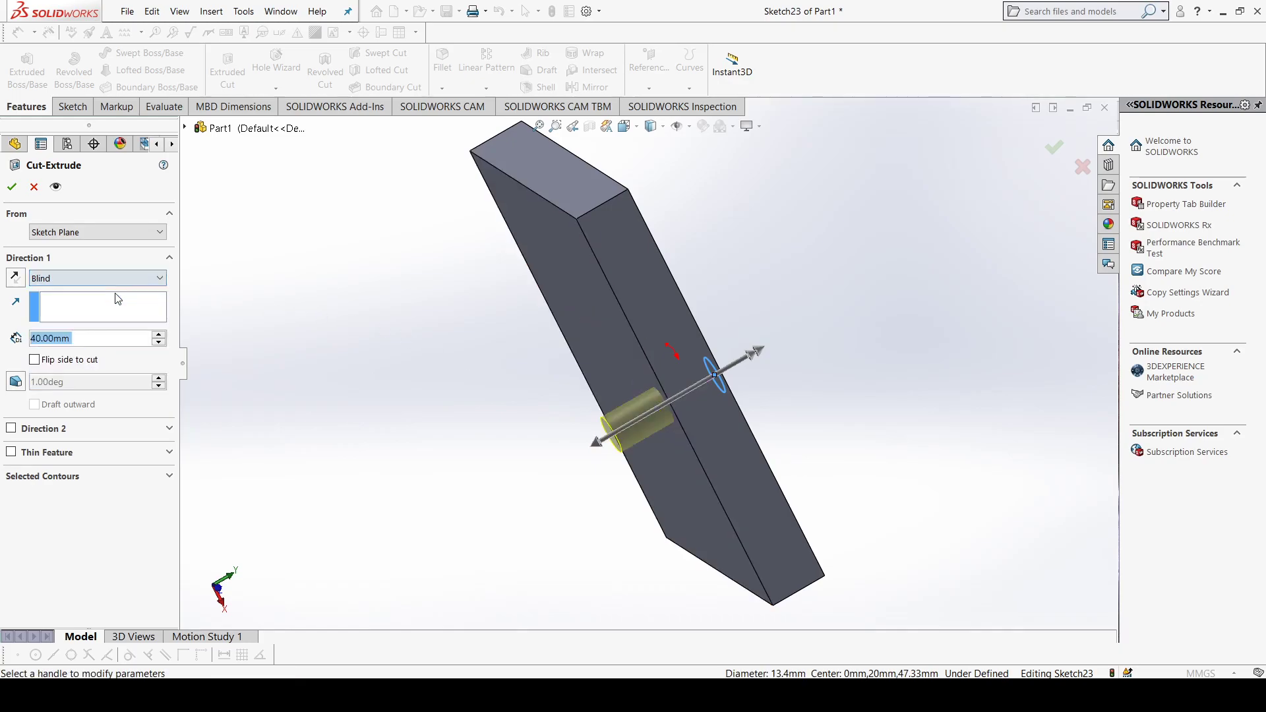
pyautogui.click(163, 335)
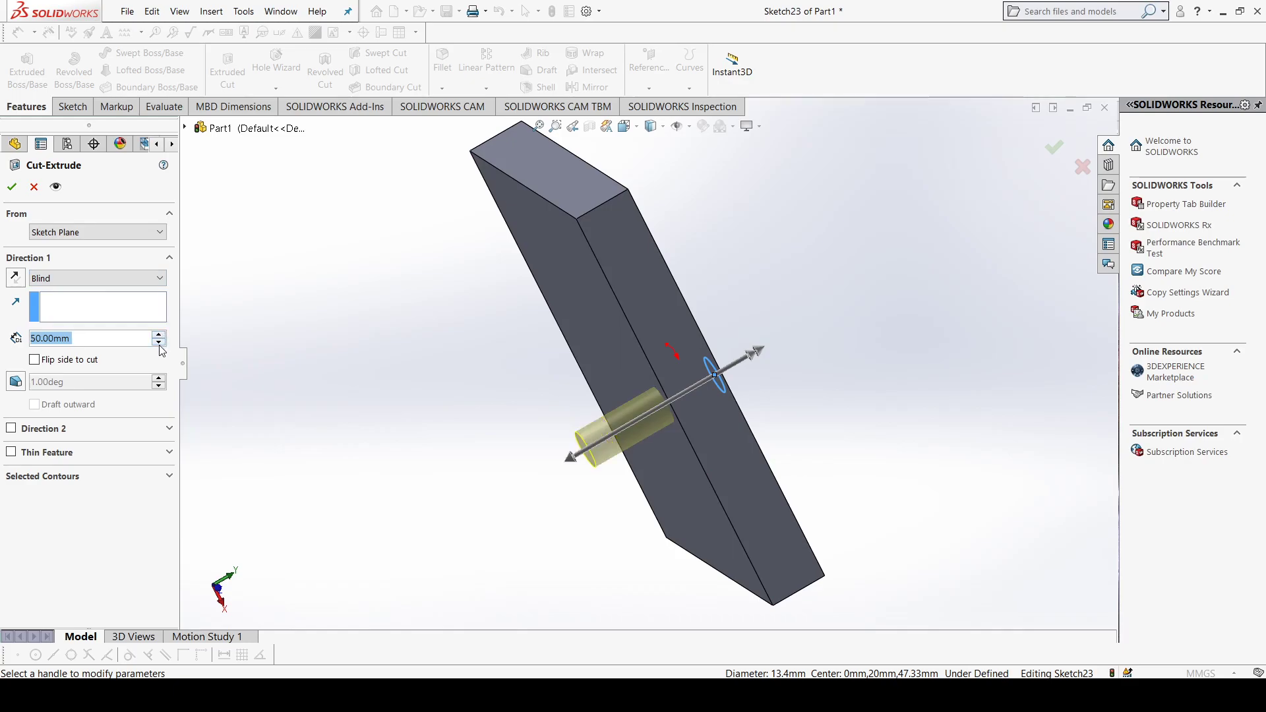
pyautogui.click(159, 343)
pyautogui.click(158, 344)
pyautogui.click(158, 344)
pyautogui.click(159, 334)
pyautogui.click(159, 335)
pyautogui.click(158, 334)
pyautogui.click(159, 334)
pyautogui.click(158, 334)
pyautogui.click(159, 343)
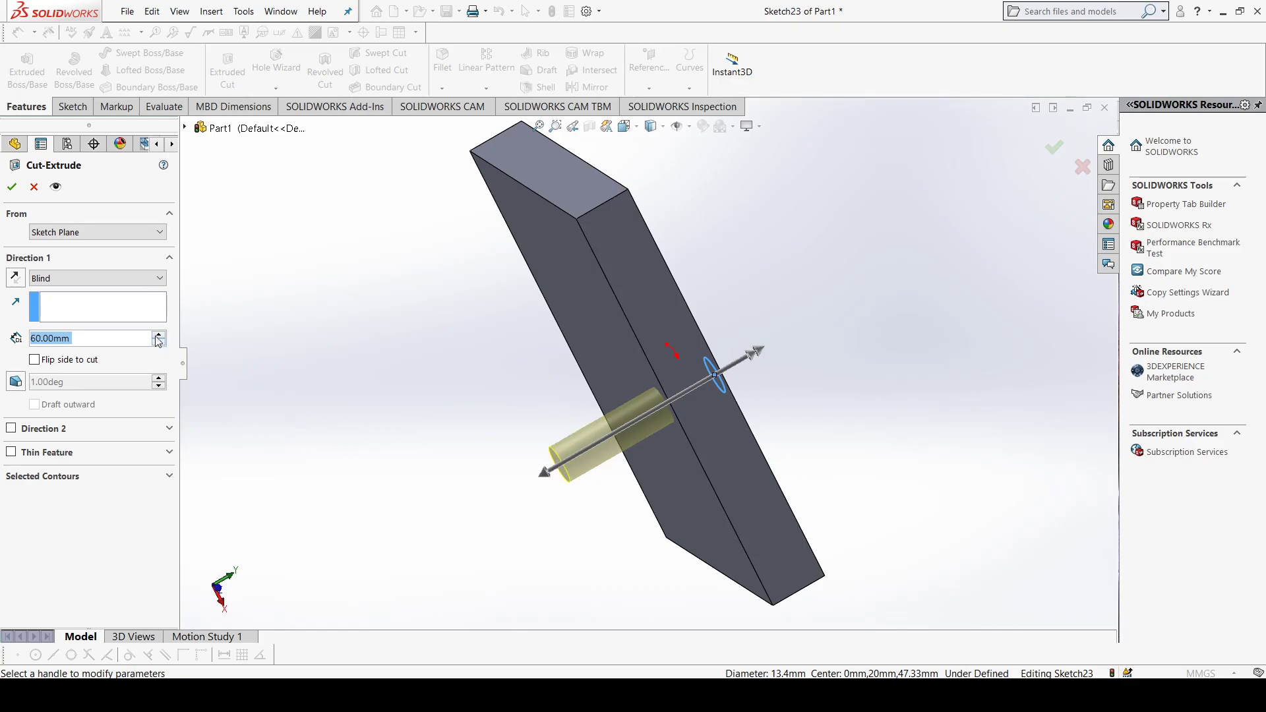
pyautogui.press('Return')
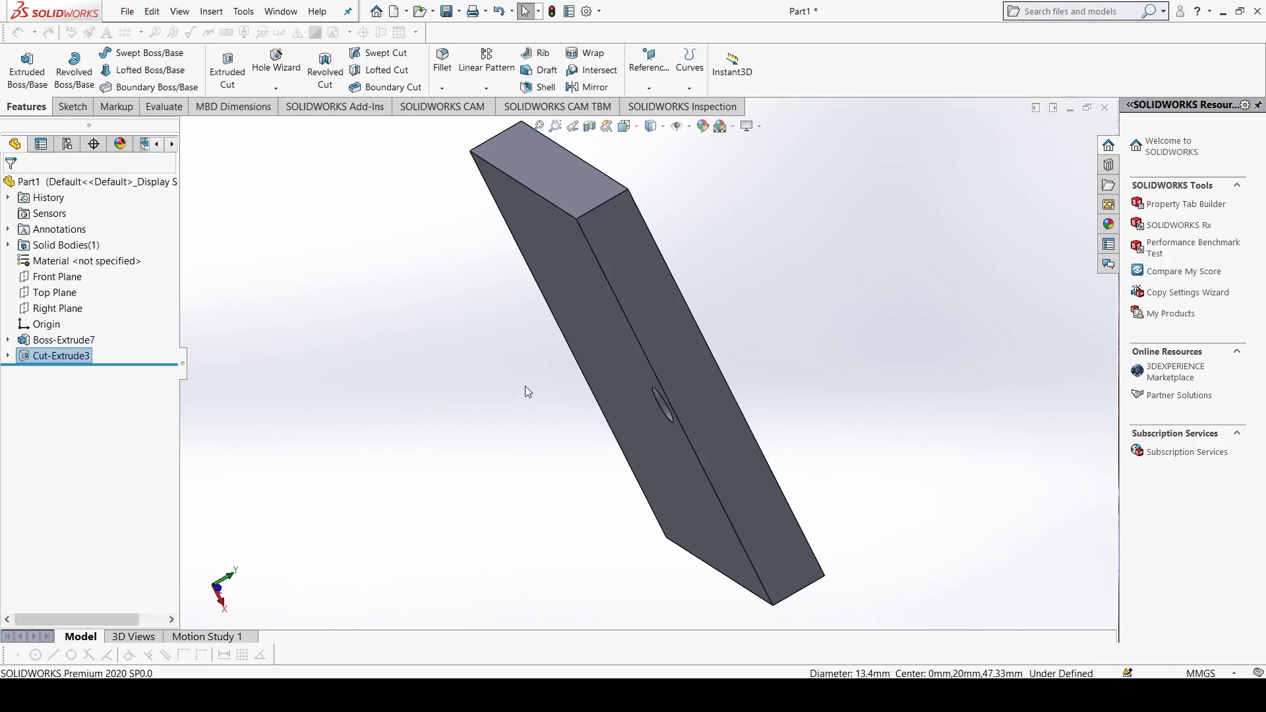
# Step: Start a linear pattern of the circular cut along the plate's short edge, reversed so the instances run across the plate
pyautogui.moveTo(525, 386); pyautogui.dragTo(658, 461, button='middle')
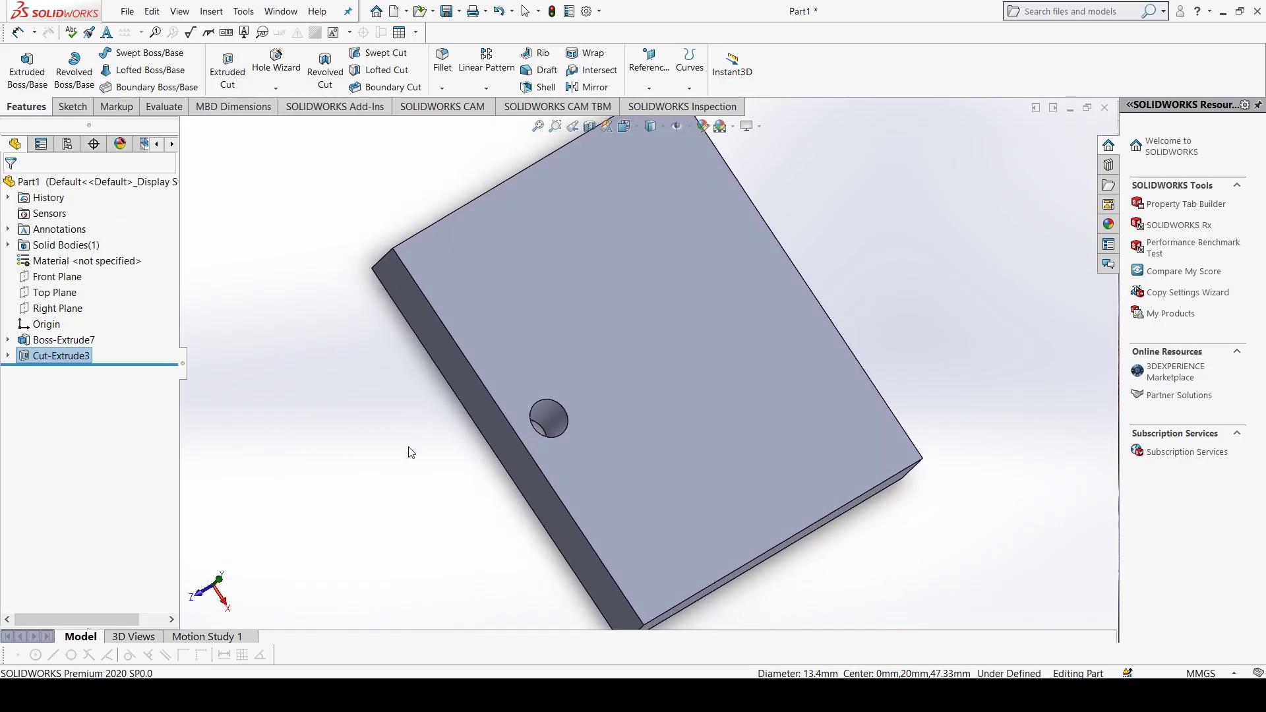
pyautogui.click(658, 460)
pyautogui.hotkey('ctrl', '8')
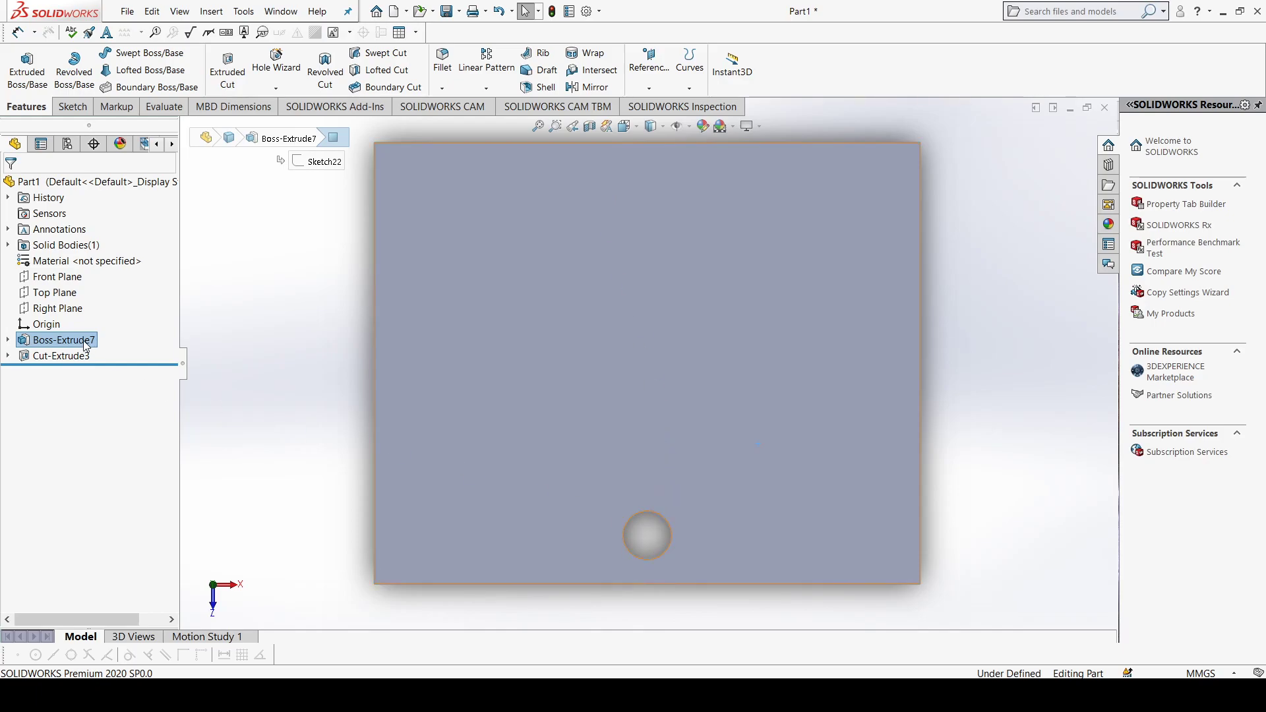
pyautogui.click(58, 357)
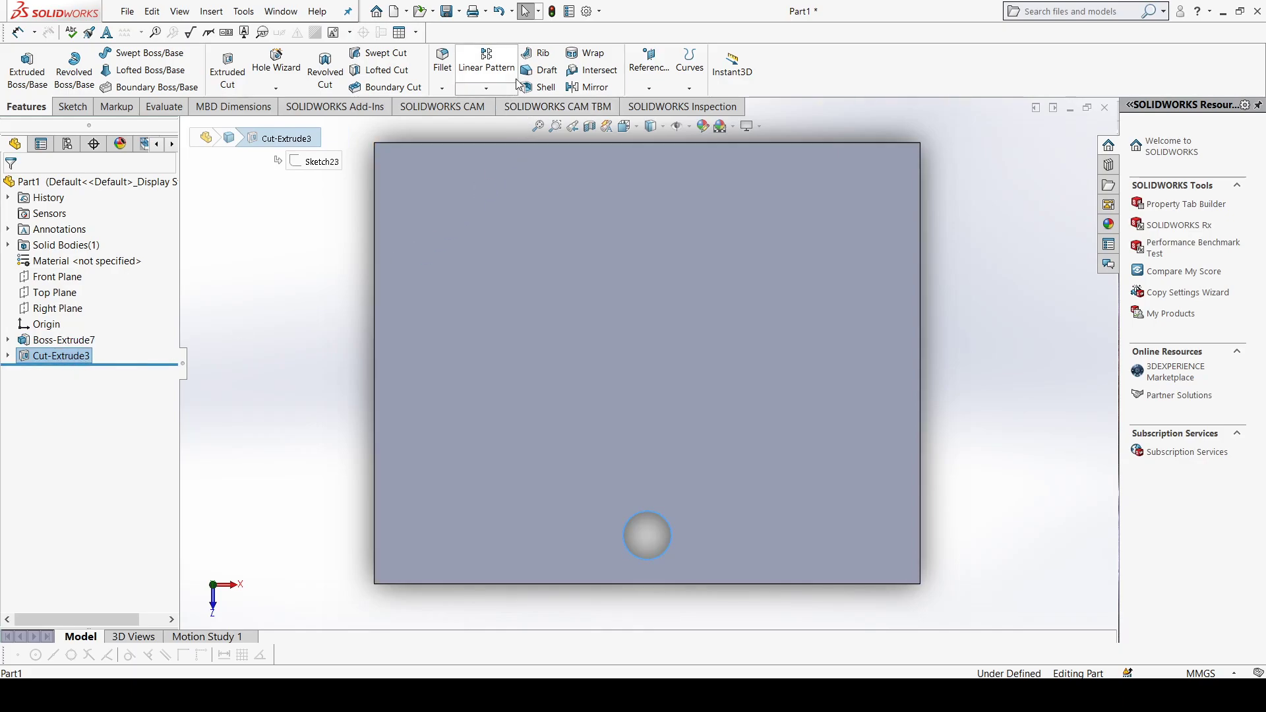
pyautogui.click(485, 73)
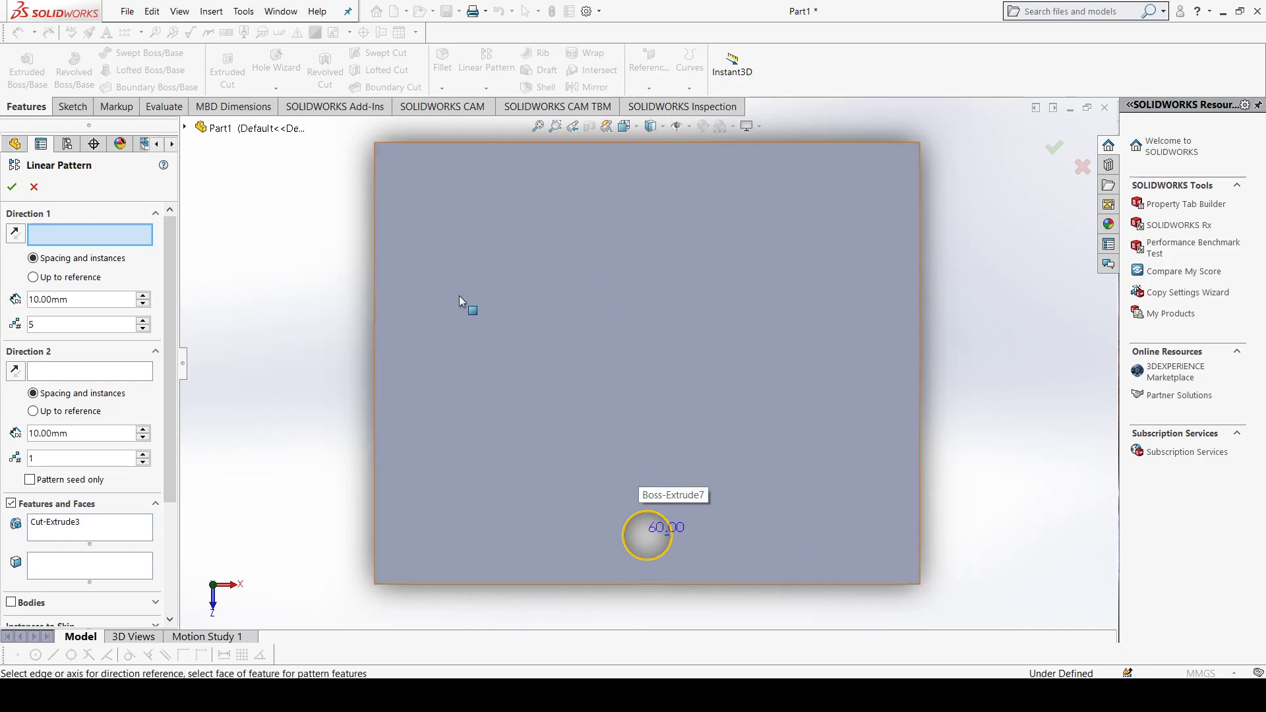
pyautogui.click(374, 342)
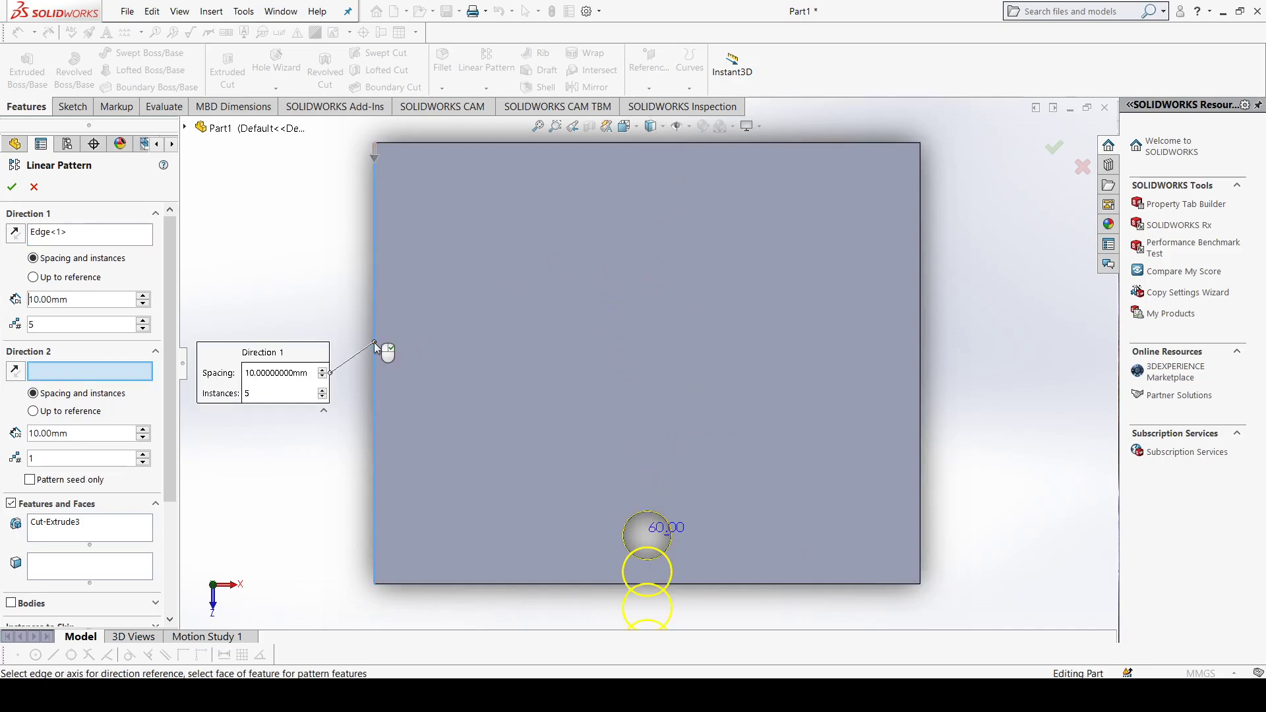
pyautogui.scroll(-1, 590, 396)
pyautogui.scroll(4, 595, 408)
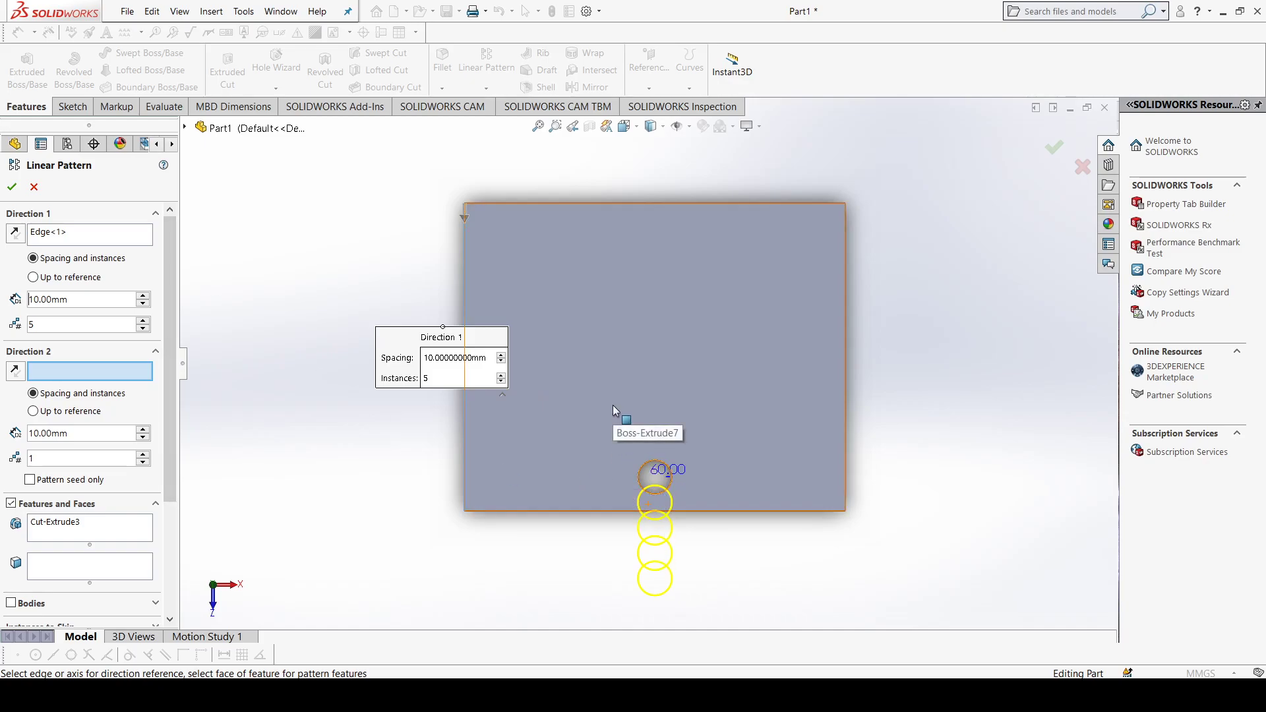
pyautogui.click(15, 234)
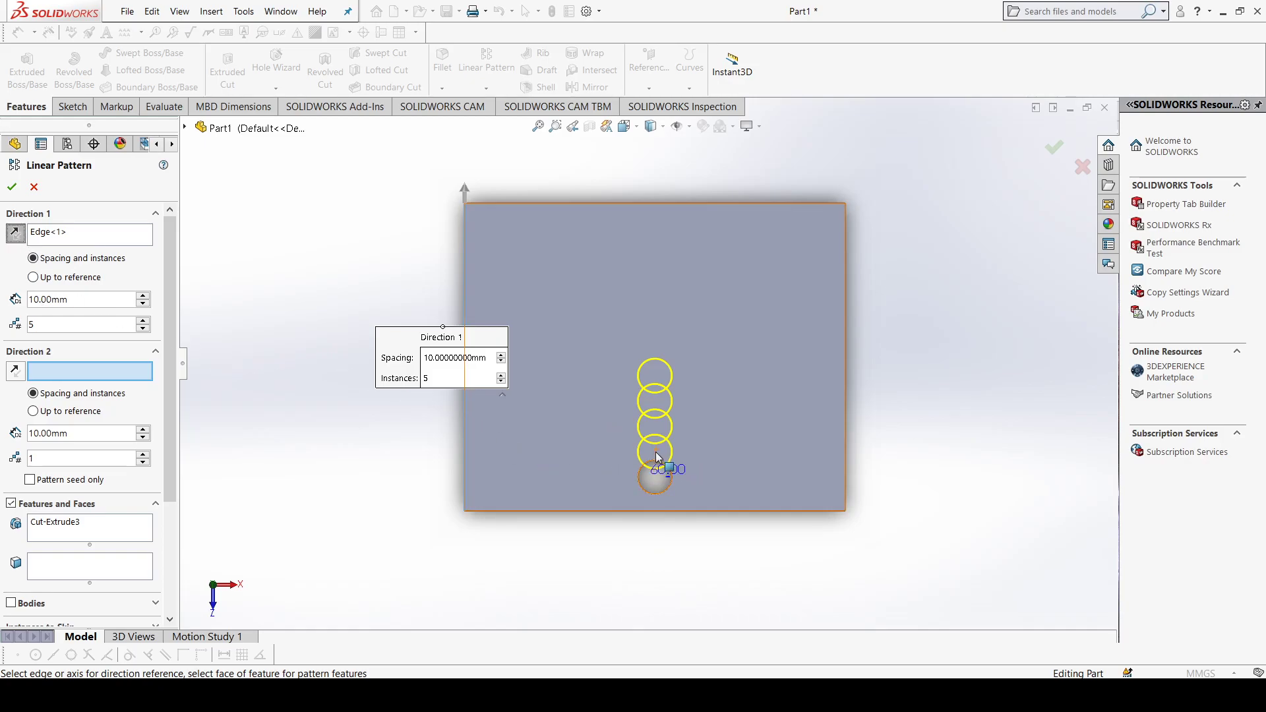
# Step: Set the pattern's first direction to 20 mm spacing with 6 instances
pyautogui.click(143, 296)
pyautogui.click(143, 296)
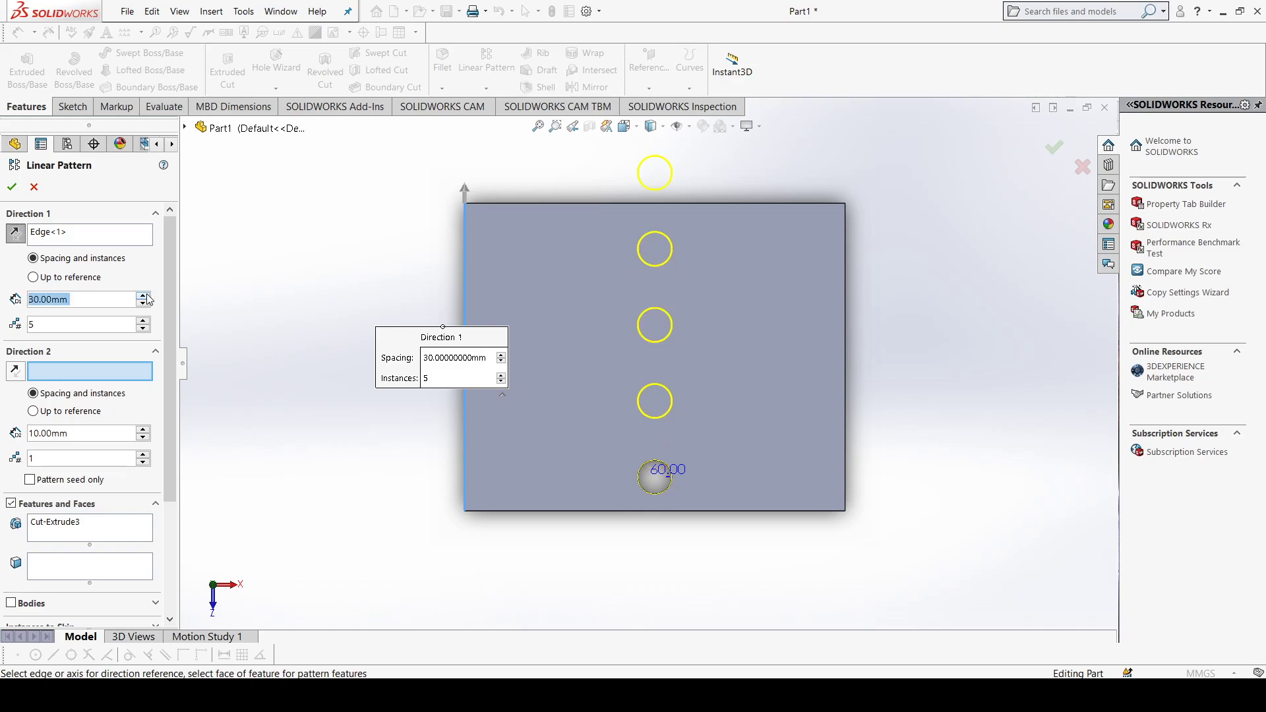
pyautogui.click(142, 304)
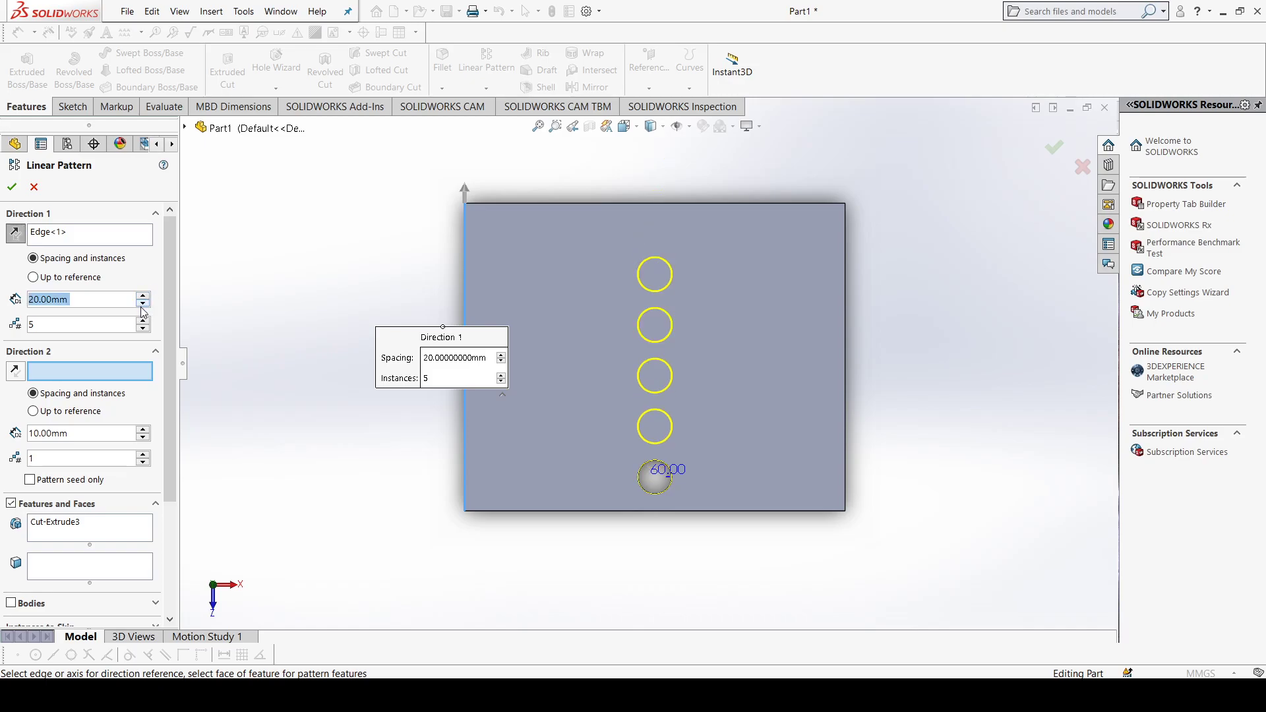
pyautogui.click(144, 321)
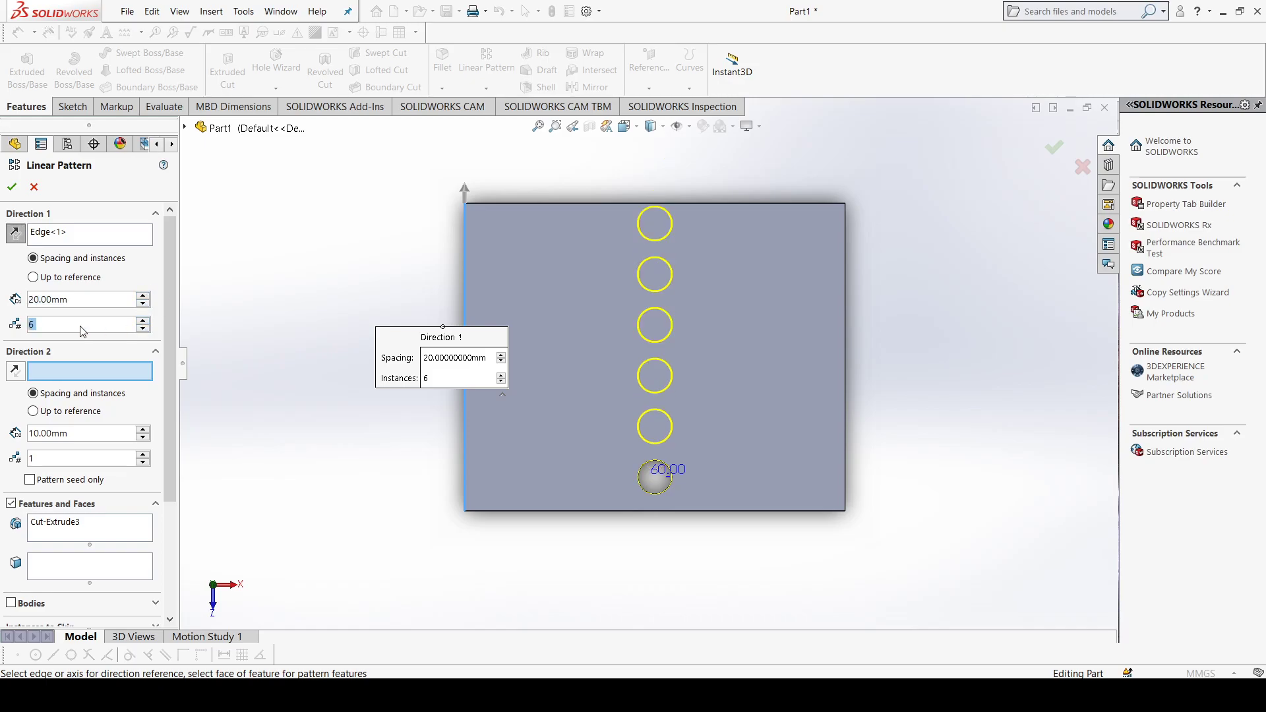
pyautogui.click(143, 328)
# Step: Add the plate's long edge beside the hole as second direction with 4 instances at 20 mm spacing, and finish the pattern
pyautogui.click(543, 512)
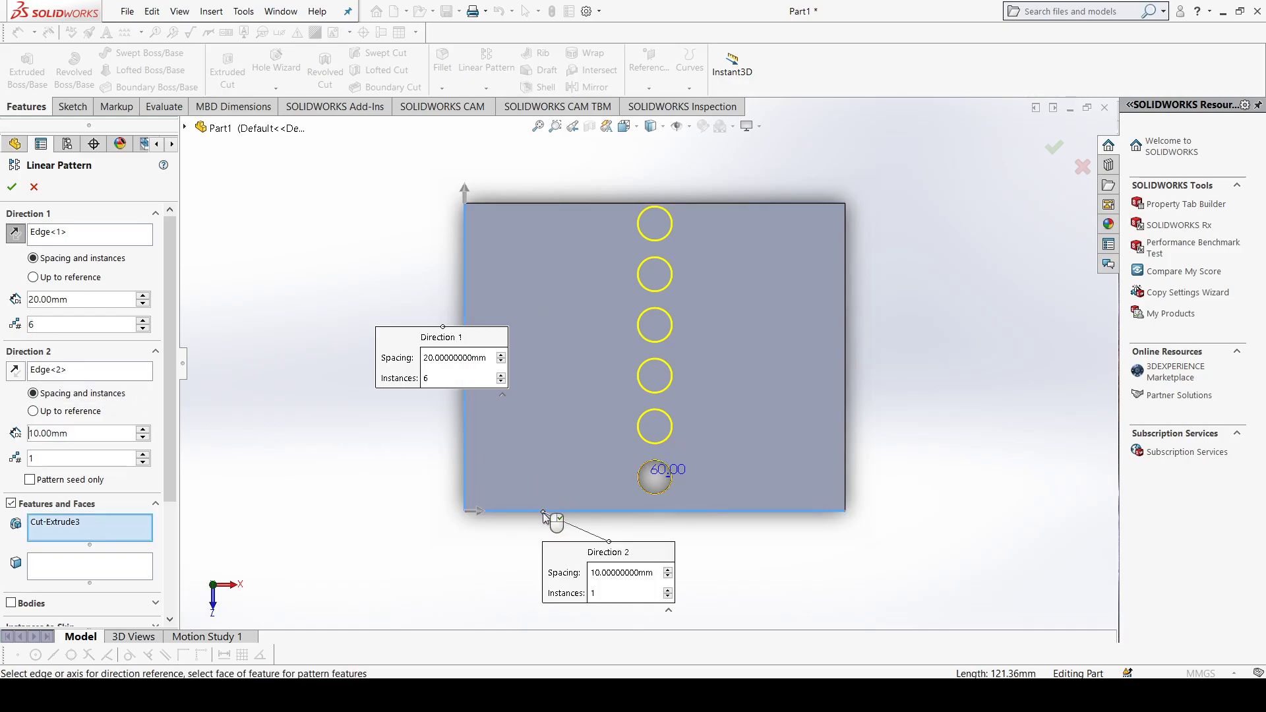
pyautogui.click(143, 454)
pyautogui.click(142, 453)
pyautogui.click(143, 454)
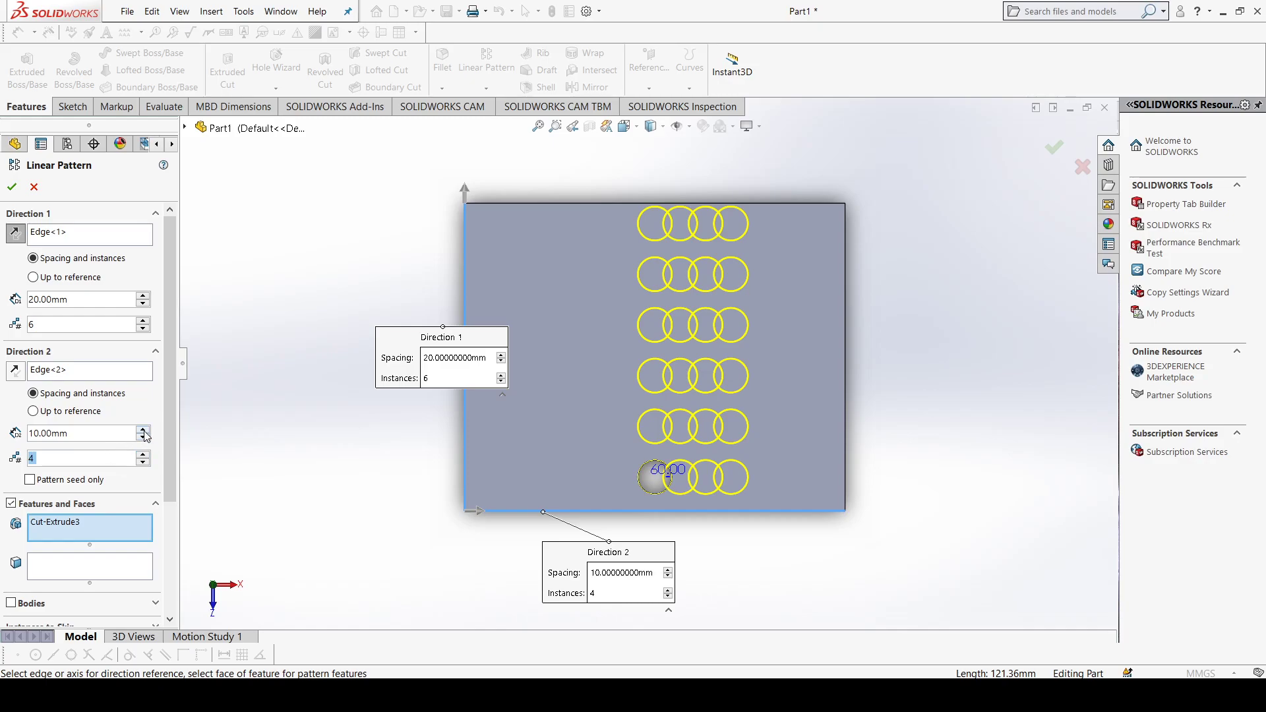
pyautogui.click(143, 429)
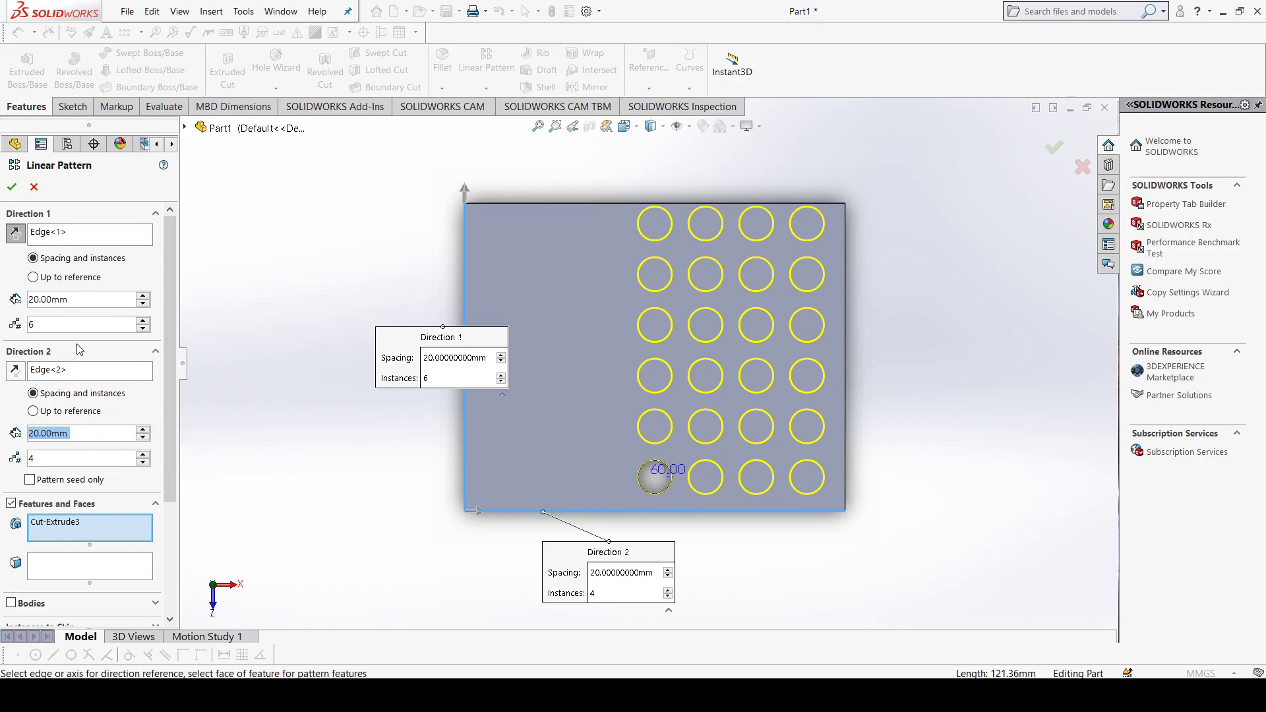
pyautogui.click(12, 186)
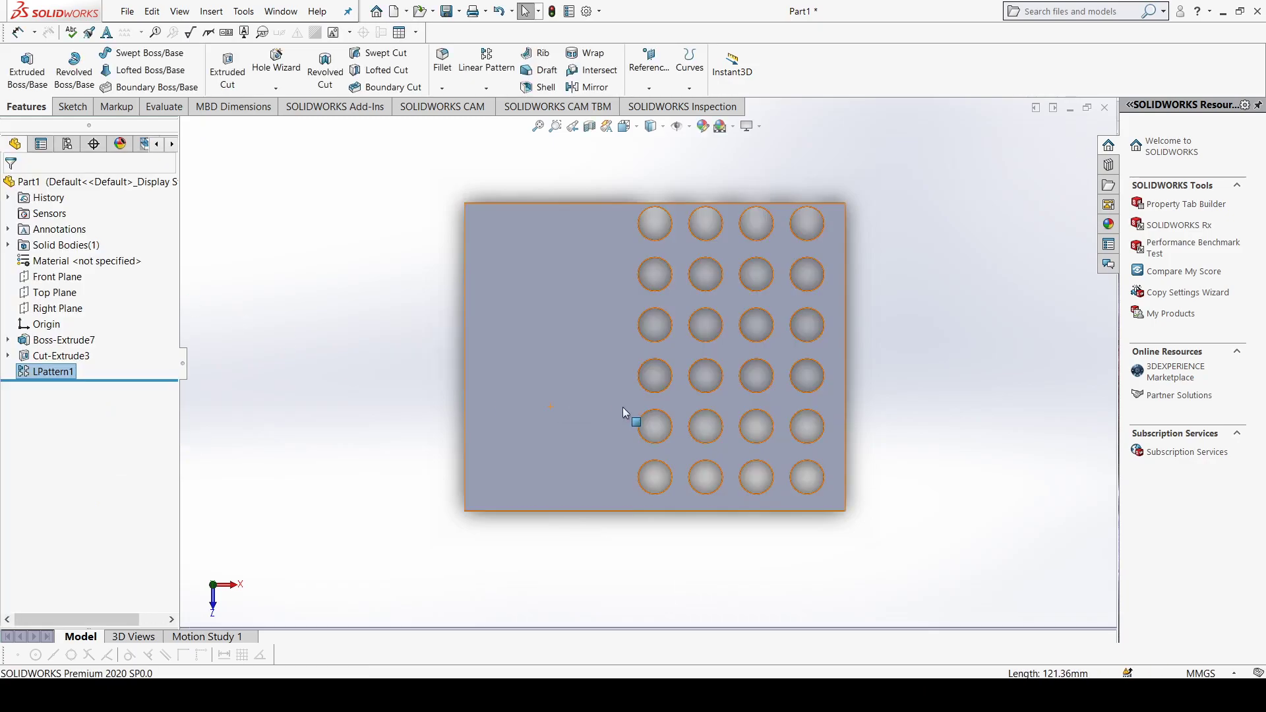
# Step: View the patterned holes from an angle and delete the linear pattern feature
pyautogui.moveTo(934, 413); pyautogui.dragTo(679, 461, button='middle')
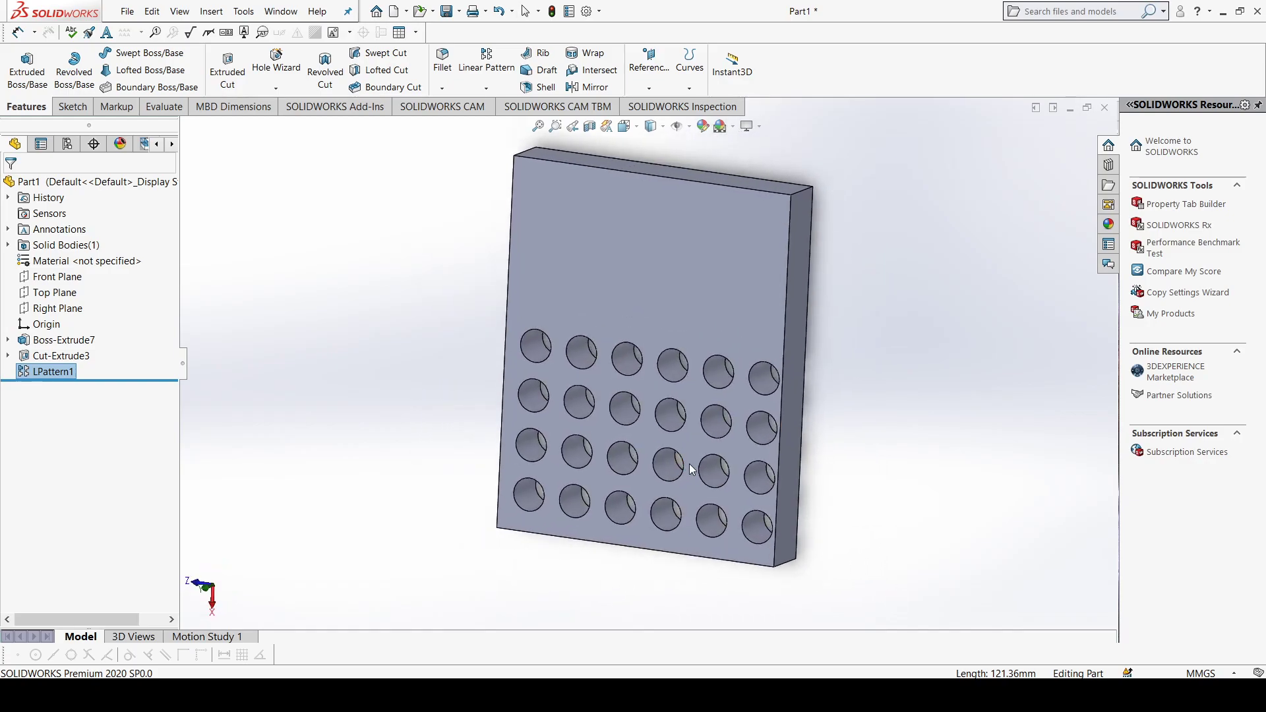
pyautogui.moveTo(683, 416); pyautogui.dragTo(560, 345, button='middle')
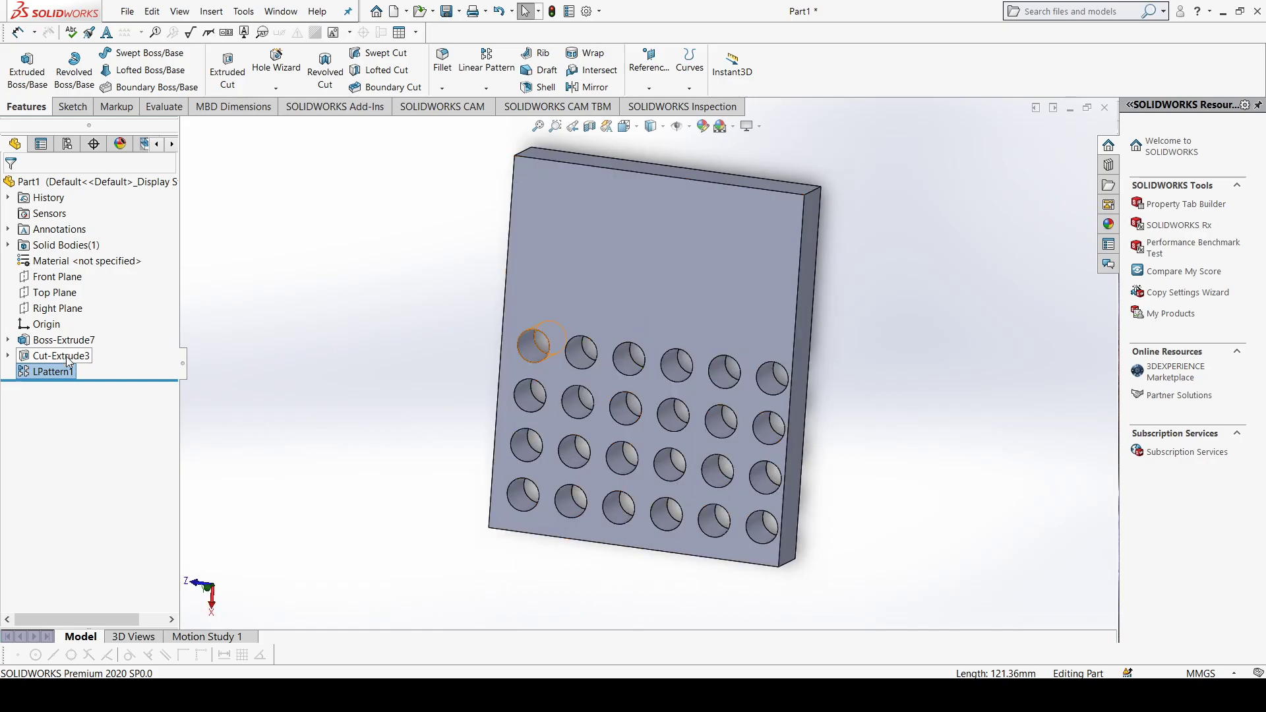
pyautogui.rightClick(58, 380)
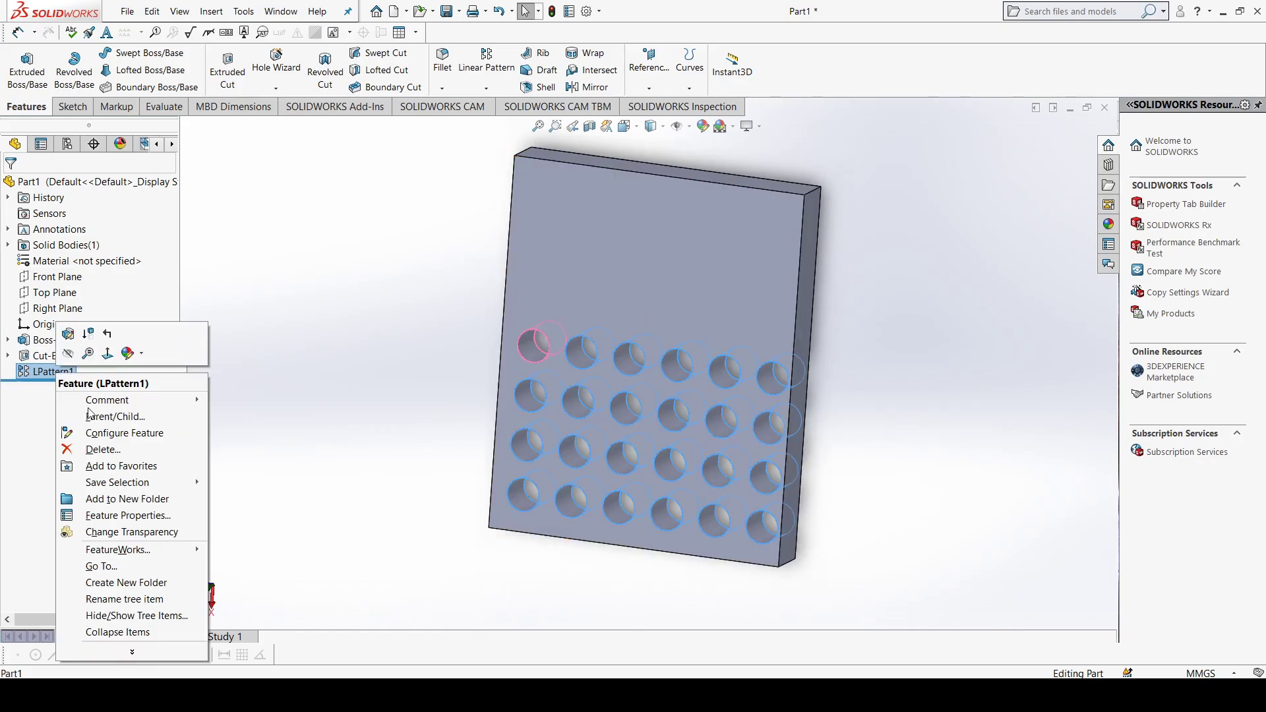
pyautogui.click(116, 450)
pyautogui.click(725, 263)
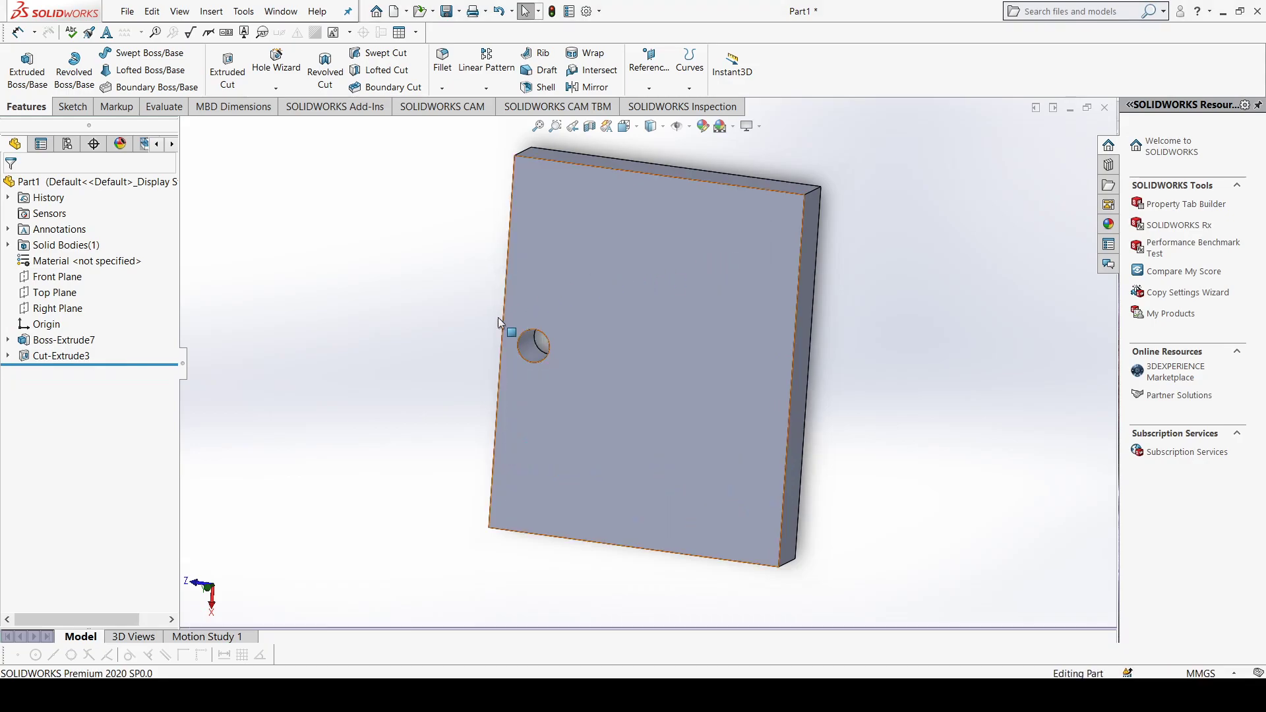
# Step: Delete the circular extruded cut feature while keeping its circle sketch
pyautogui.click(64, 358)
pyautogui.rightClick(64, 358)
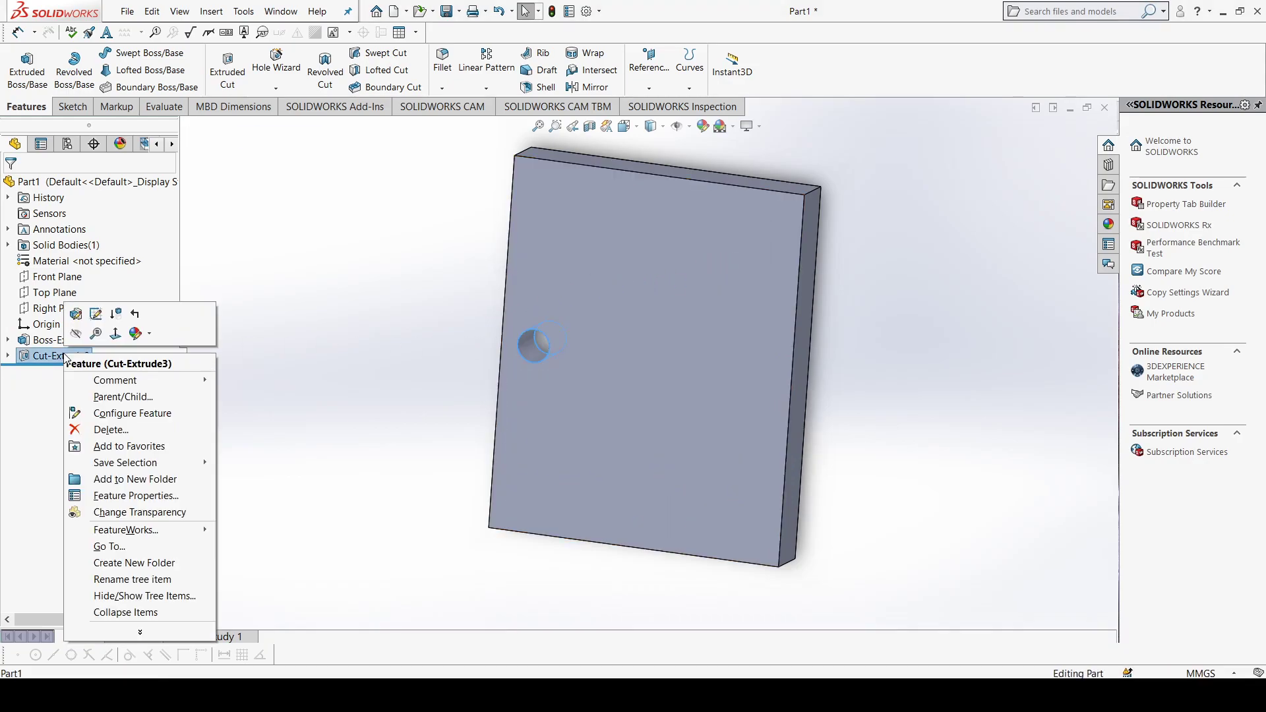
pyautogui.click(129, 426)
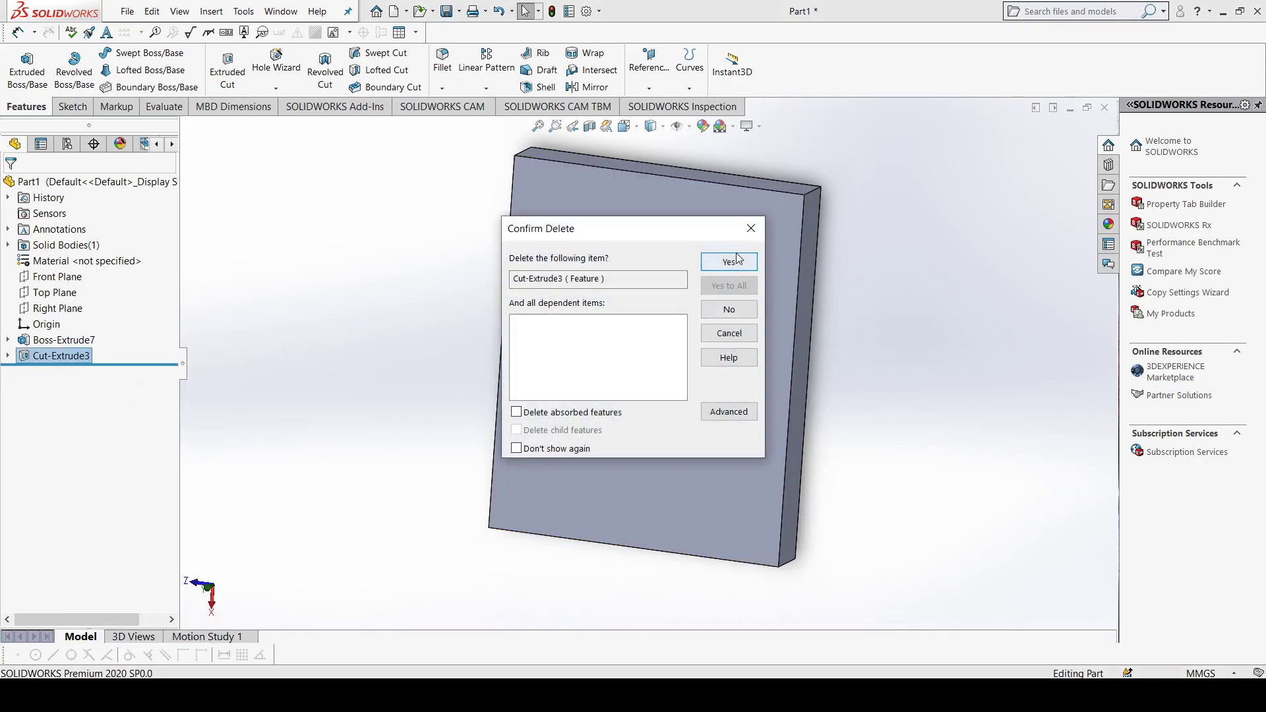
pyautogui.click(732, 263)
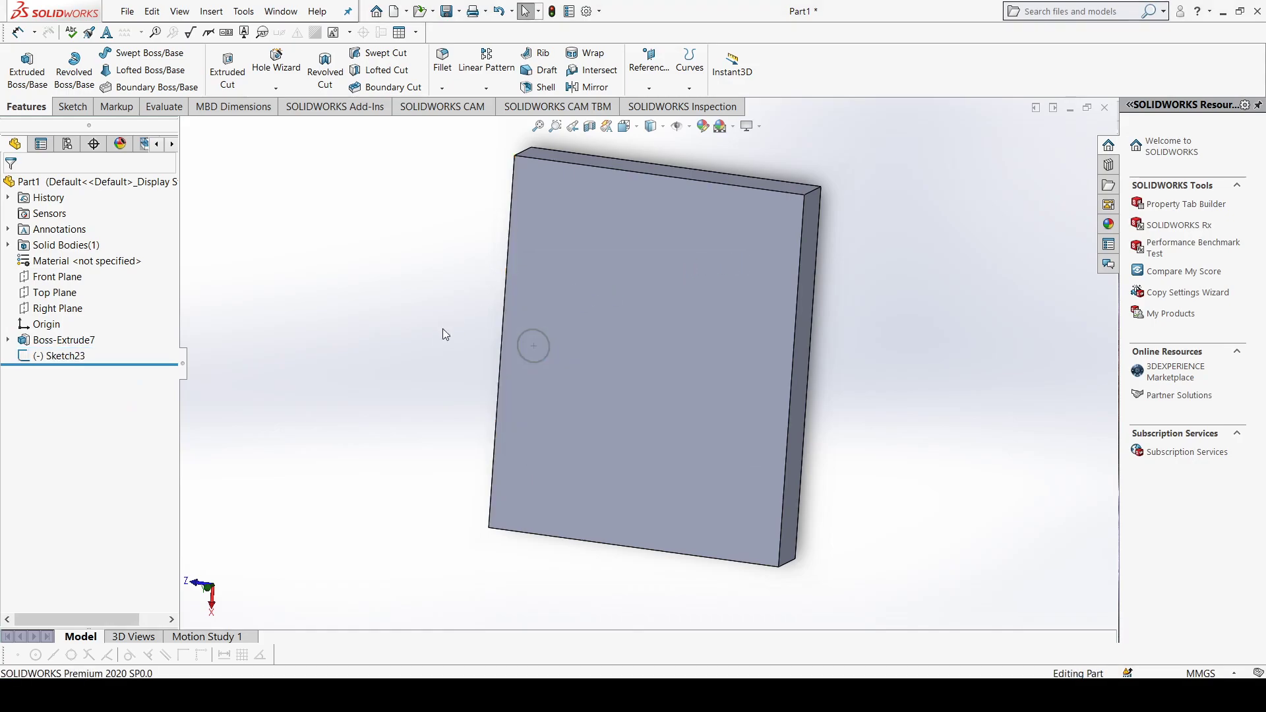
# Step: Delete the plate's extrusion together with the leftover rectangle and circle sketches, leaving the part empty
pyautogui.click(60, 356)
pyautogui.keyDown('ctrl'); pyautogui.click(55, 340); pyautogui.keyUp('ctrl')
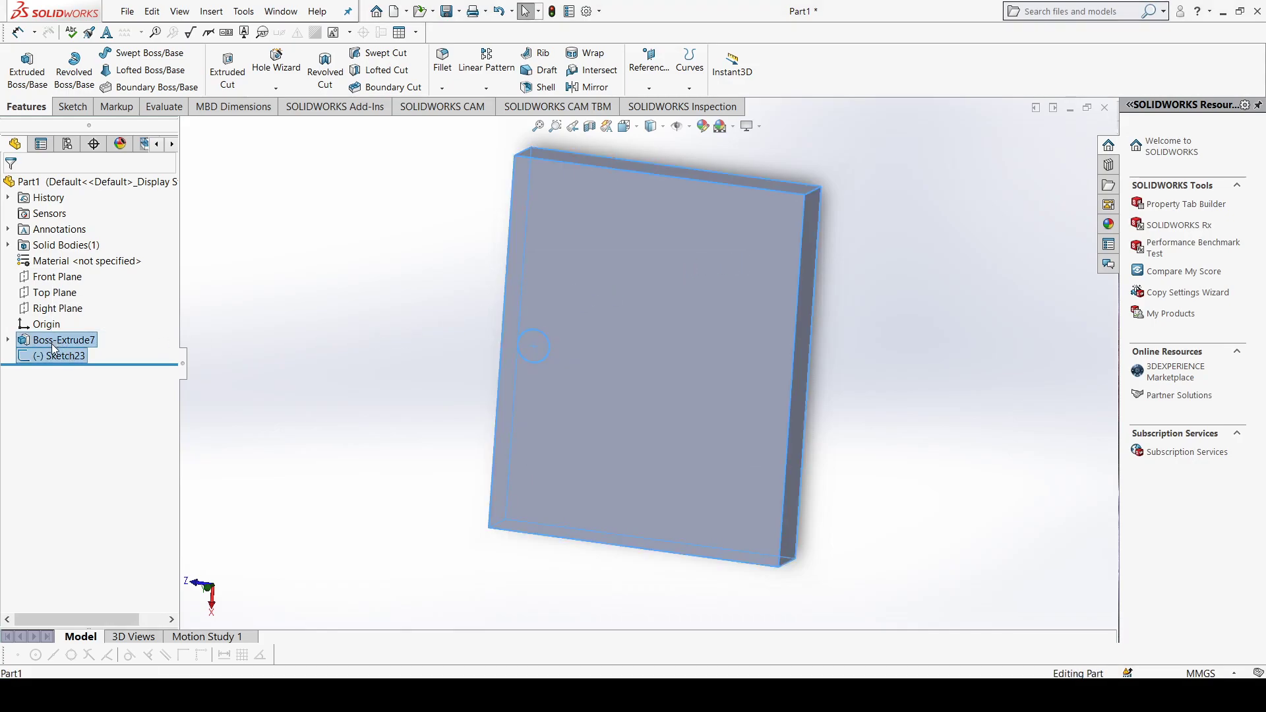
pyautogui.click(55, 340)
pyautogui.press('Delete')
pyautogui.click(718, 264)
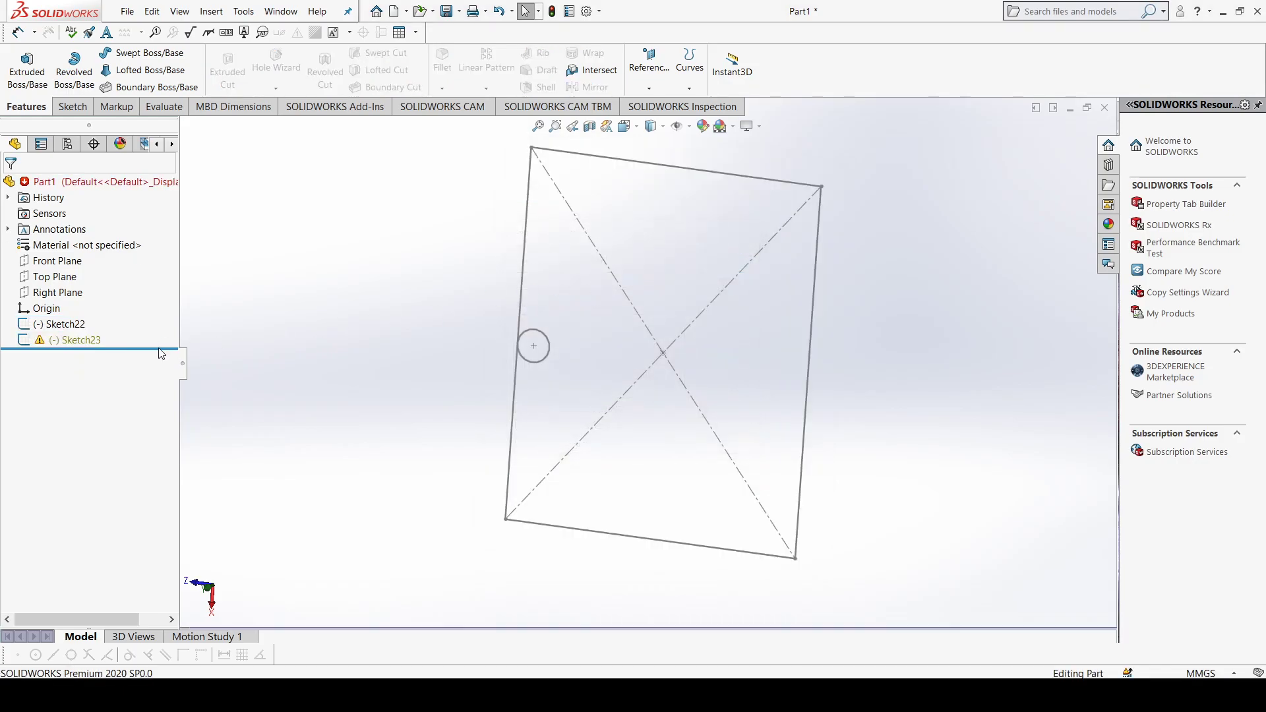
pyautogui.keyDown('ctrl'); pyautogui.click(74, 325); pyautogui.keyUp('ctrl')
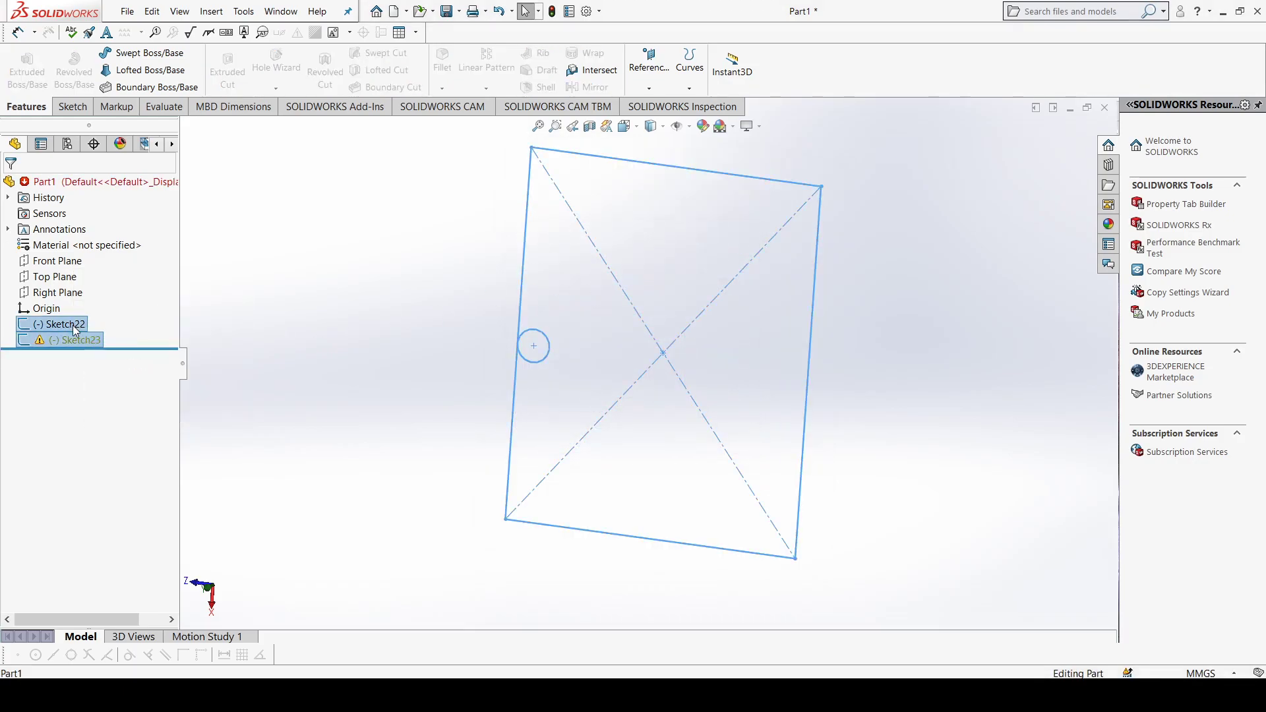
pyautogui.press('Delete')
pyautogui.click(724, 286)
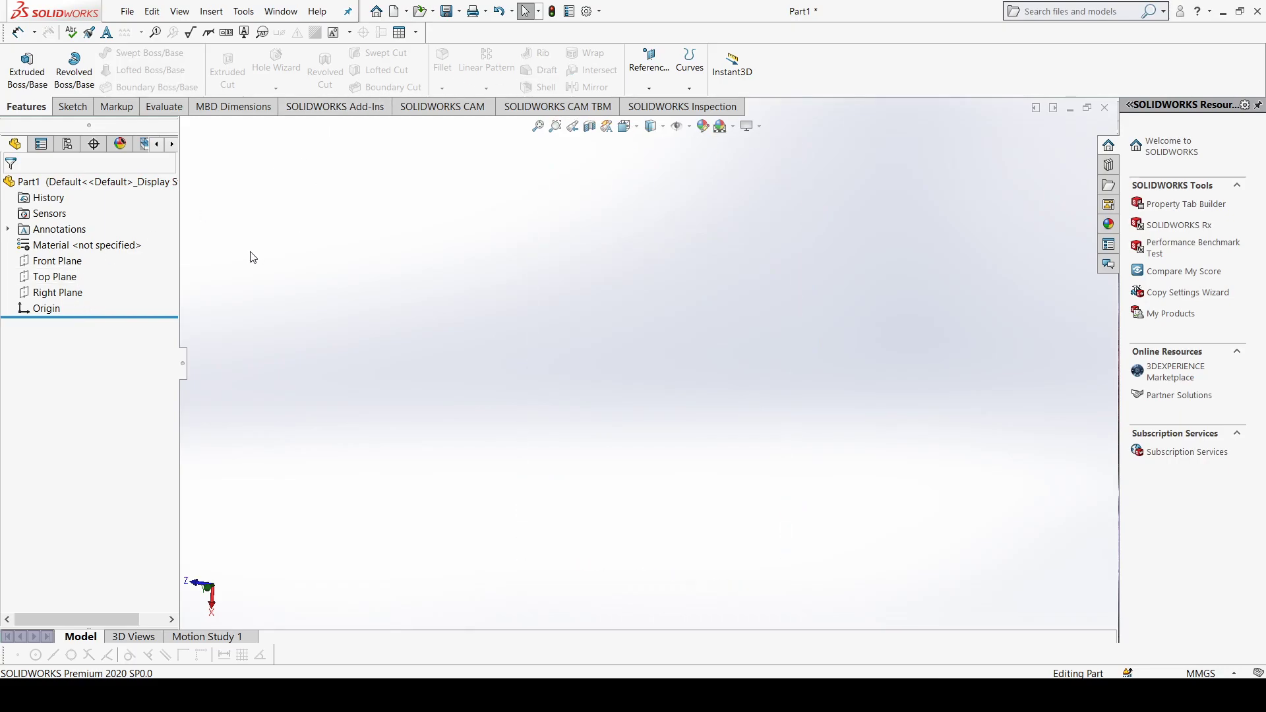
# Step: Sketch a circle of about 77 mm radius centred on the origin on the Top Plane
pyautogui.click(70, 279)
pyautogui.click(78, 257)
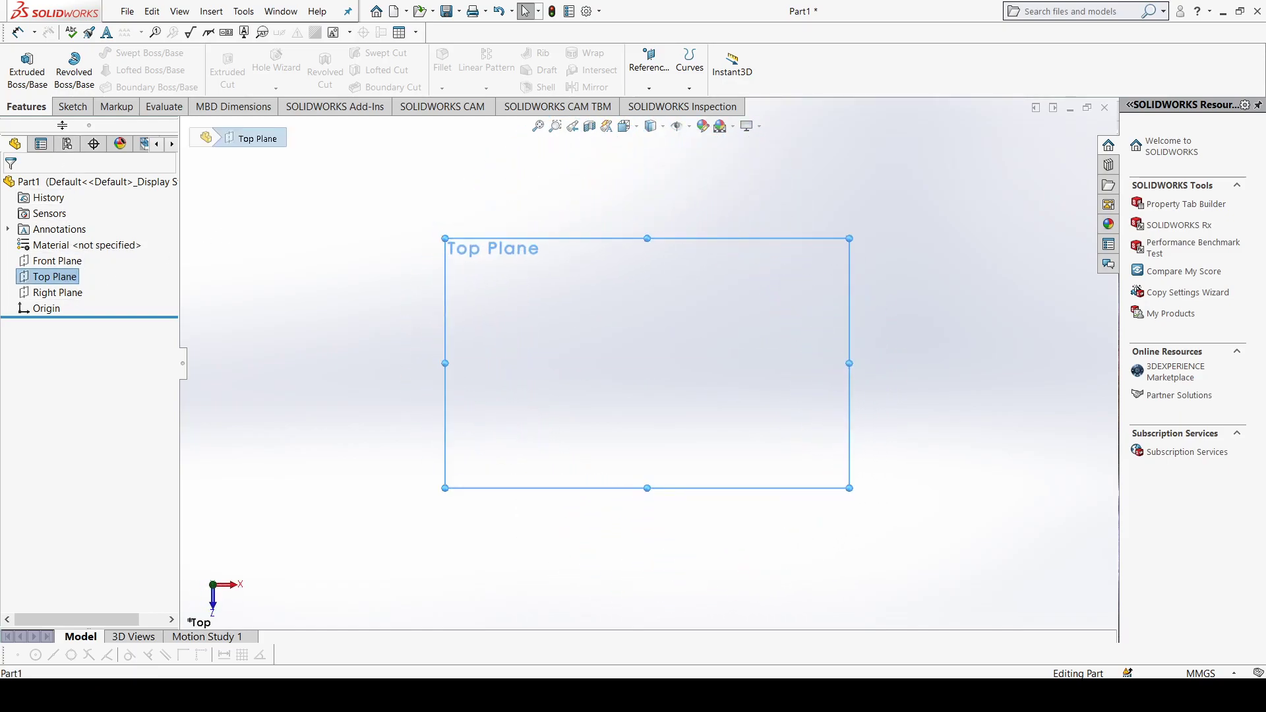
pyautogui.click(71, 106)
pyautogui.click(150, 52)
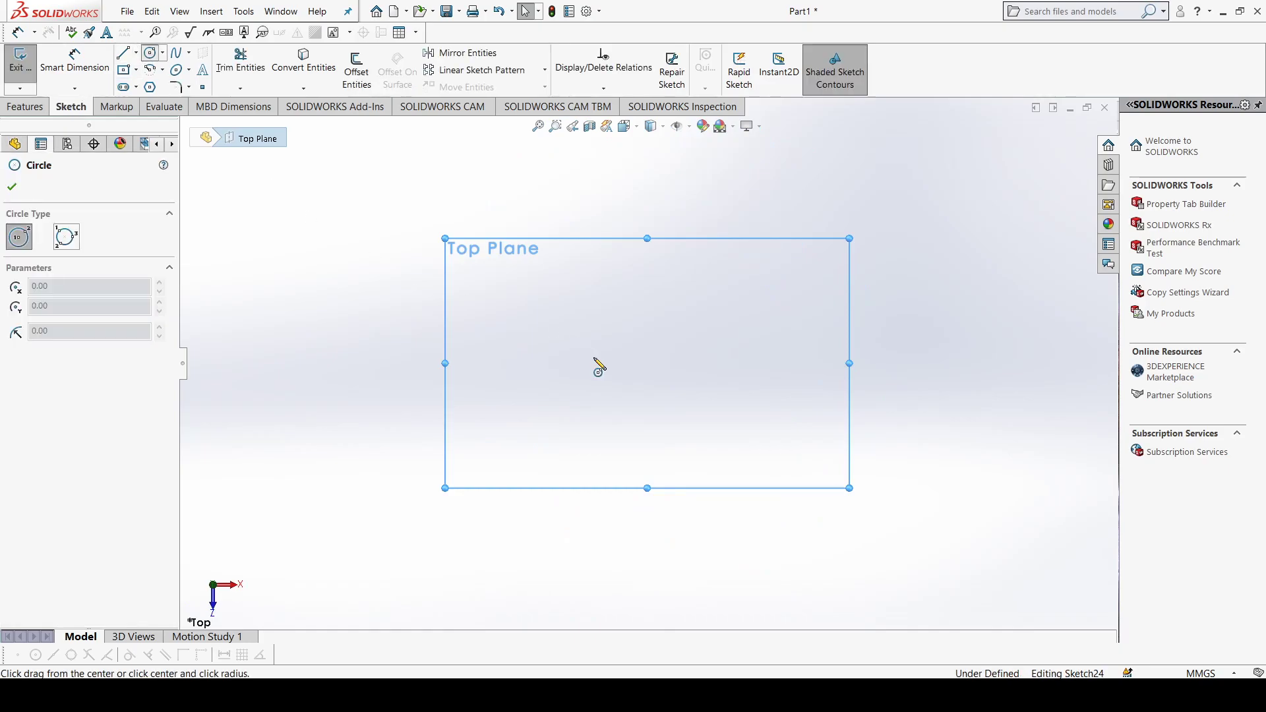
pyautogui.click(647, 363)
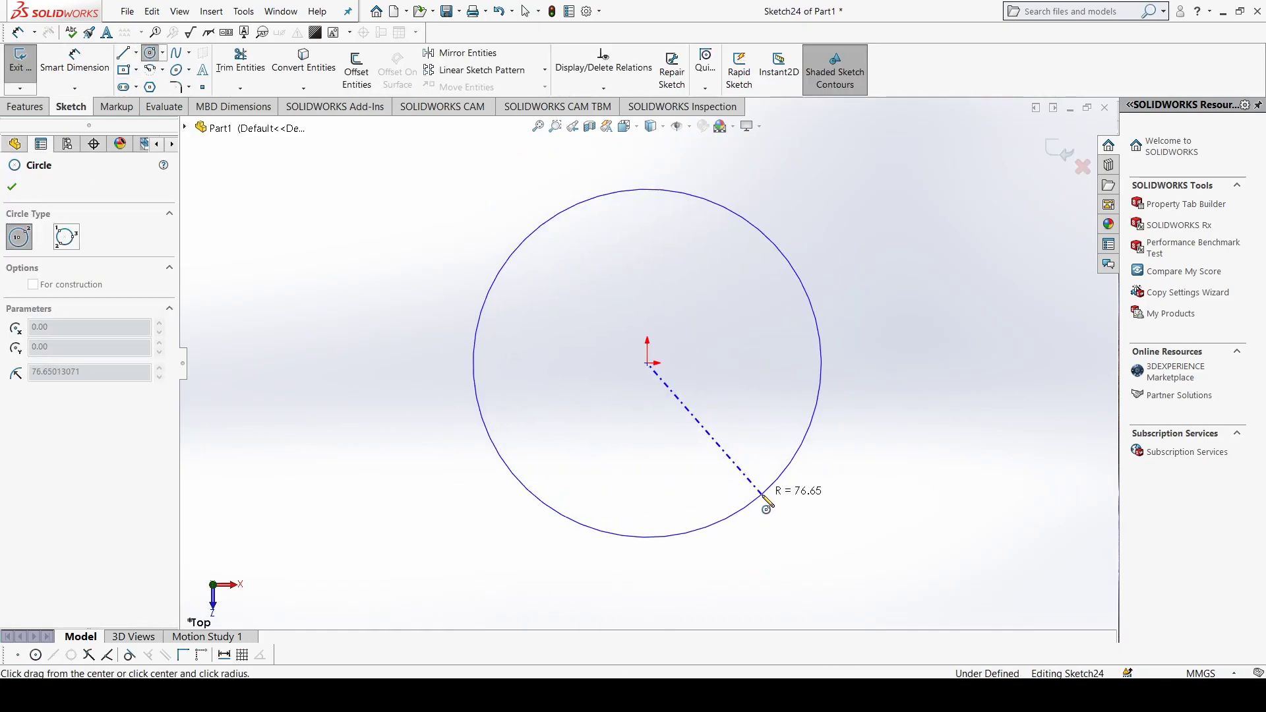
pyautogui.click(761, 495)
pyautogui.click(11, 187)
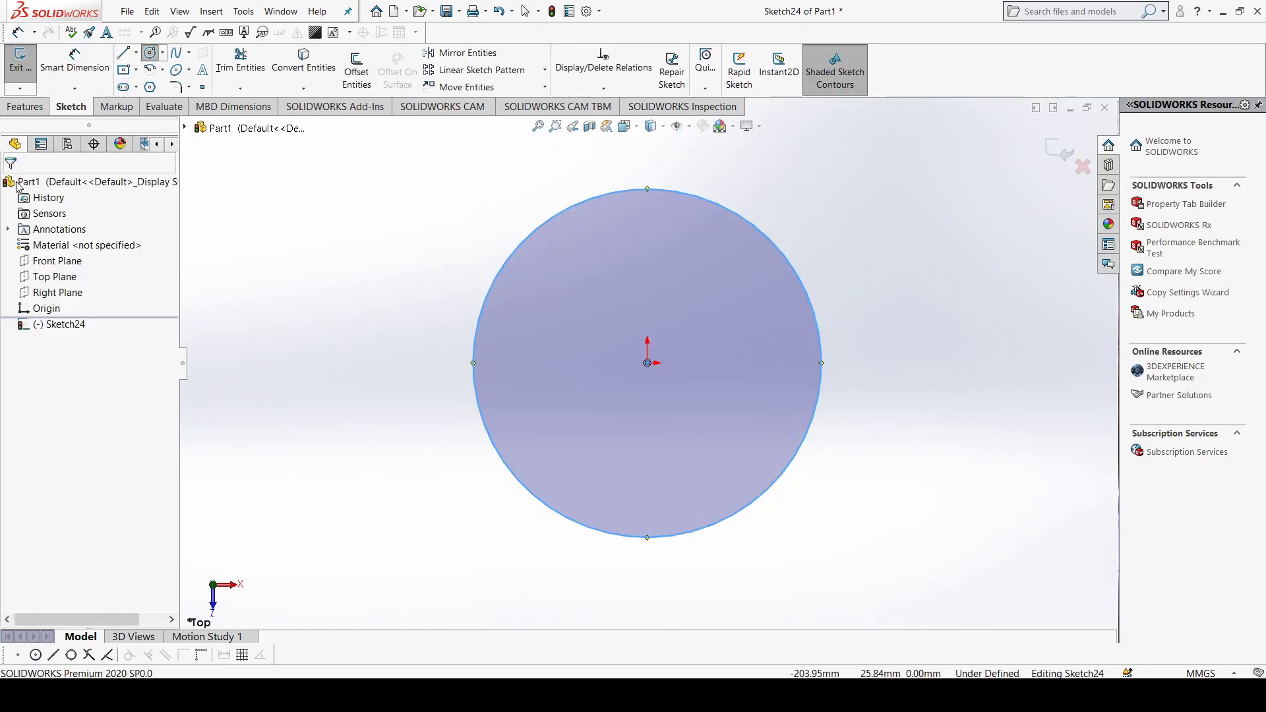
# Step: Extrude the circle as a 20 mm thick blind boss to form a disc
pyautogui.click(25, 106)
pyautogui.click(26, 71)
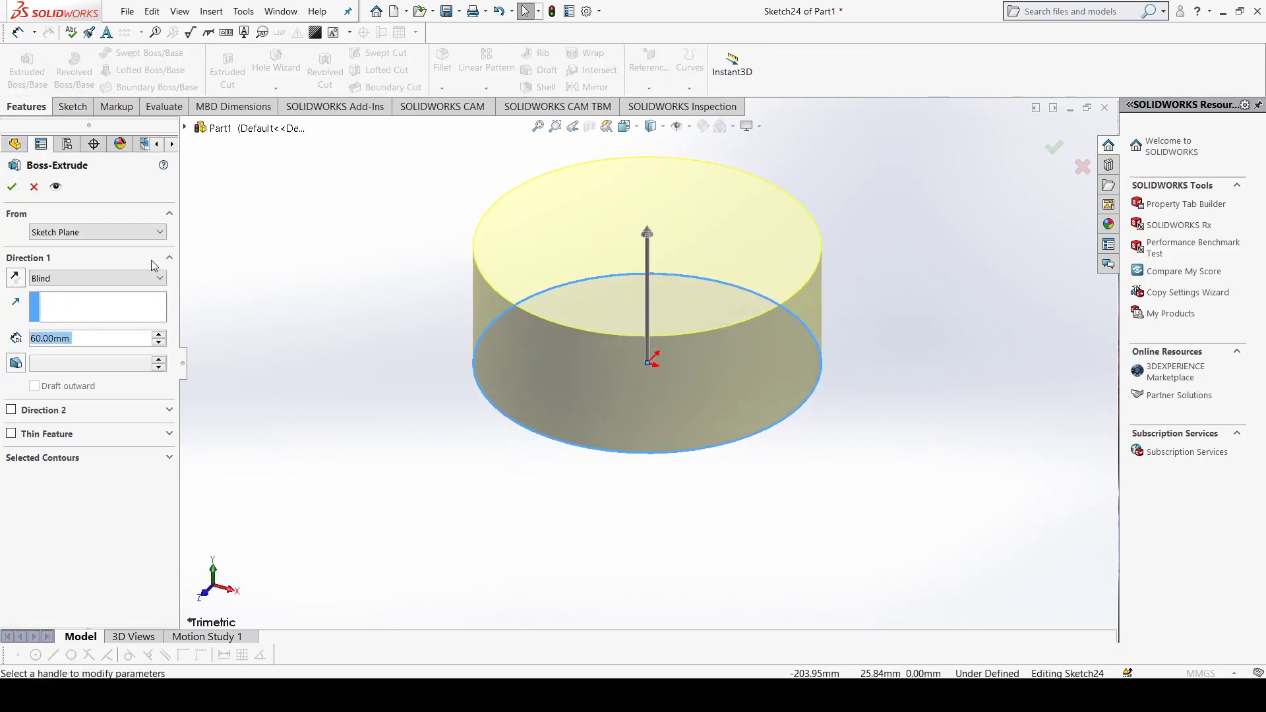
pyautogui.click(159, 342)
pyautogui.click(159, 342)
pyautogui.click(159, 342)
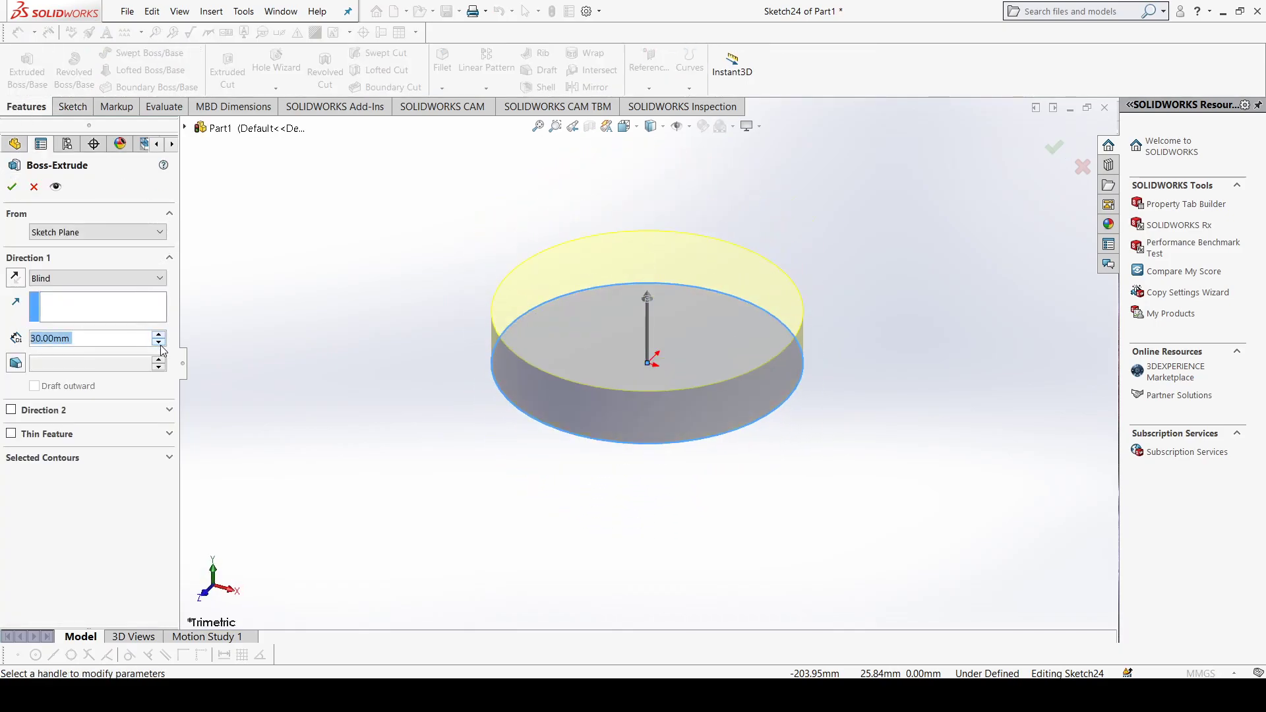
pyautogui.click(159, 342)
pyautogui.click(12, 187)
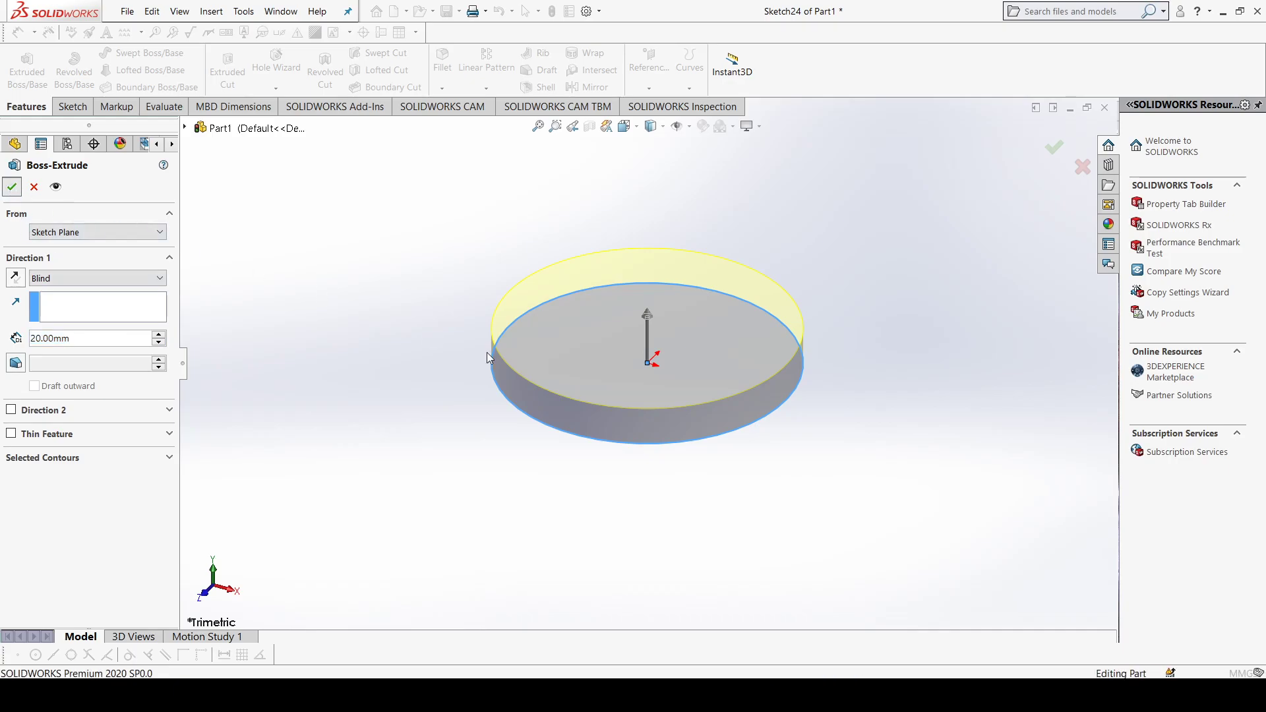
# Step: Sketch a vertical centerline about 43 mm long on the Front Plane, running up from the origin through the disc
pyautogui.moveTo(503, 330); pyautogui.dragTo(638, 375, button='middle')
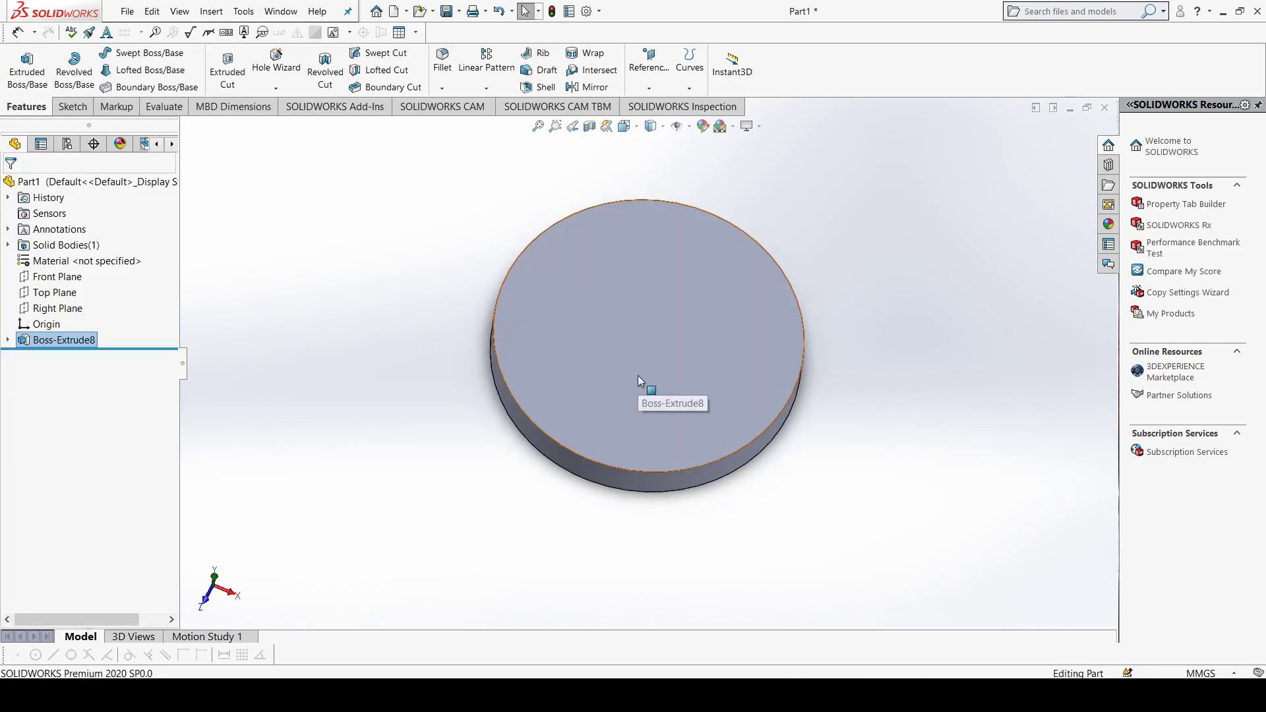
pyautogui.click(64, 277)
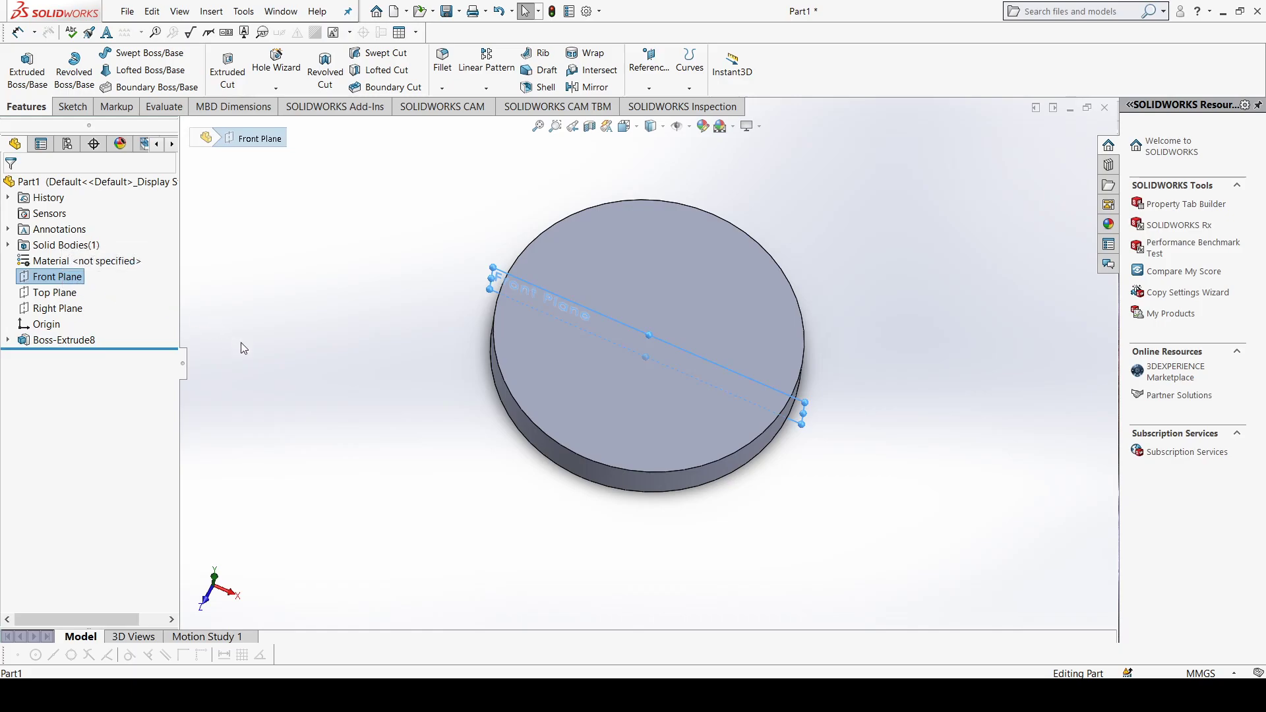
pyautogui.hotkey('ctrl', '1')
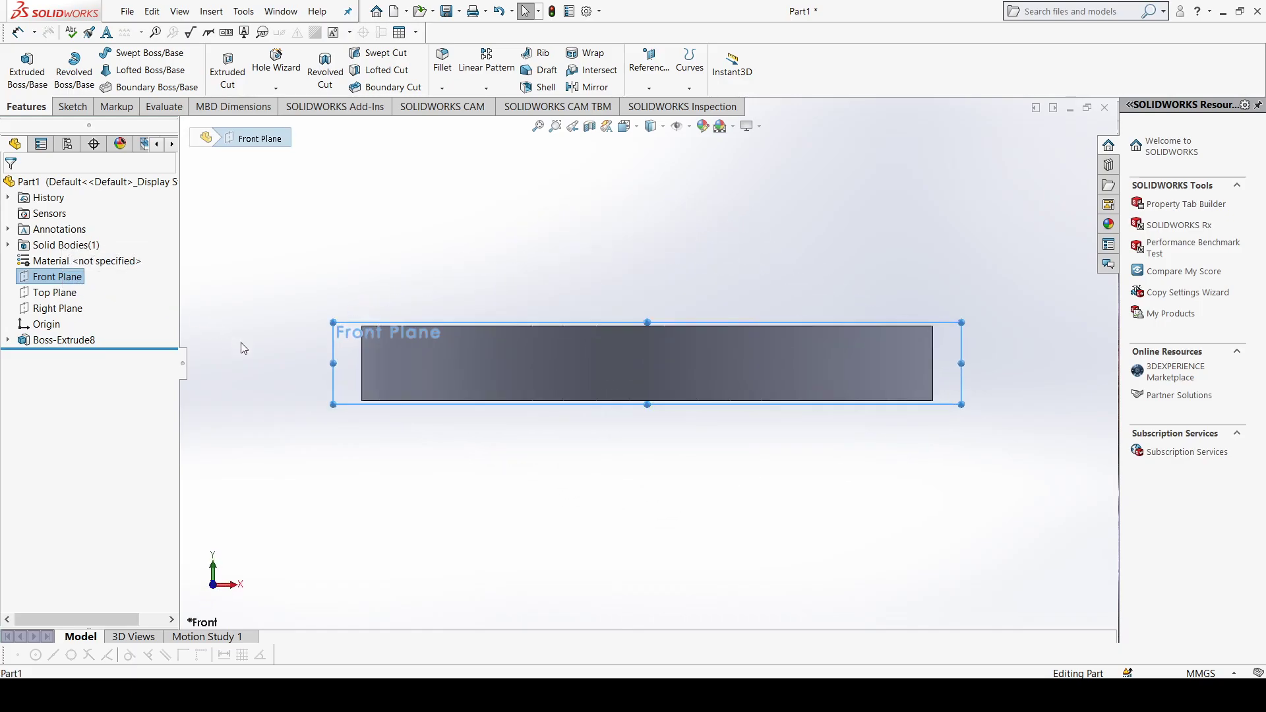
pyautogui.click(72, 106)
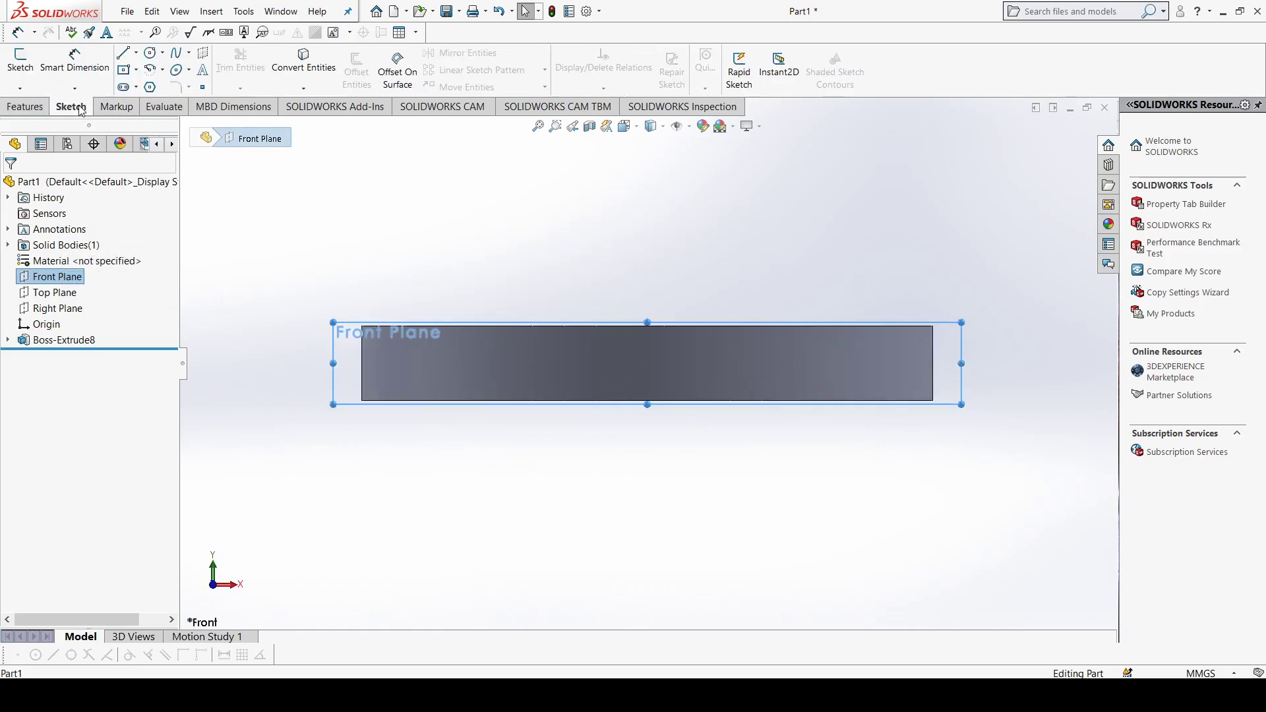
pyautogui.click(136, 52)
pyautogui.click(157, 87)
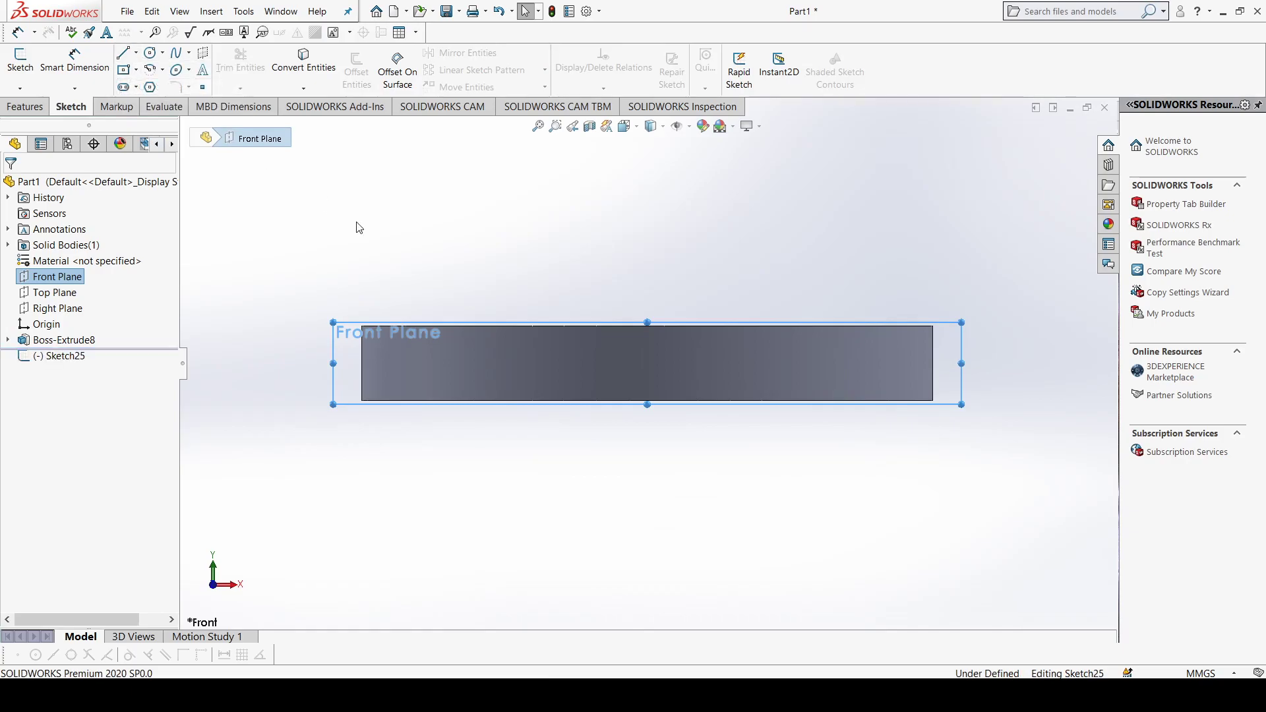
pyautogui.click(647, 400)
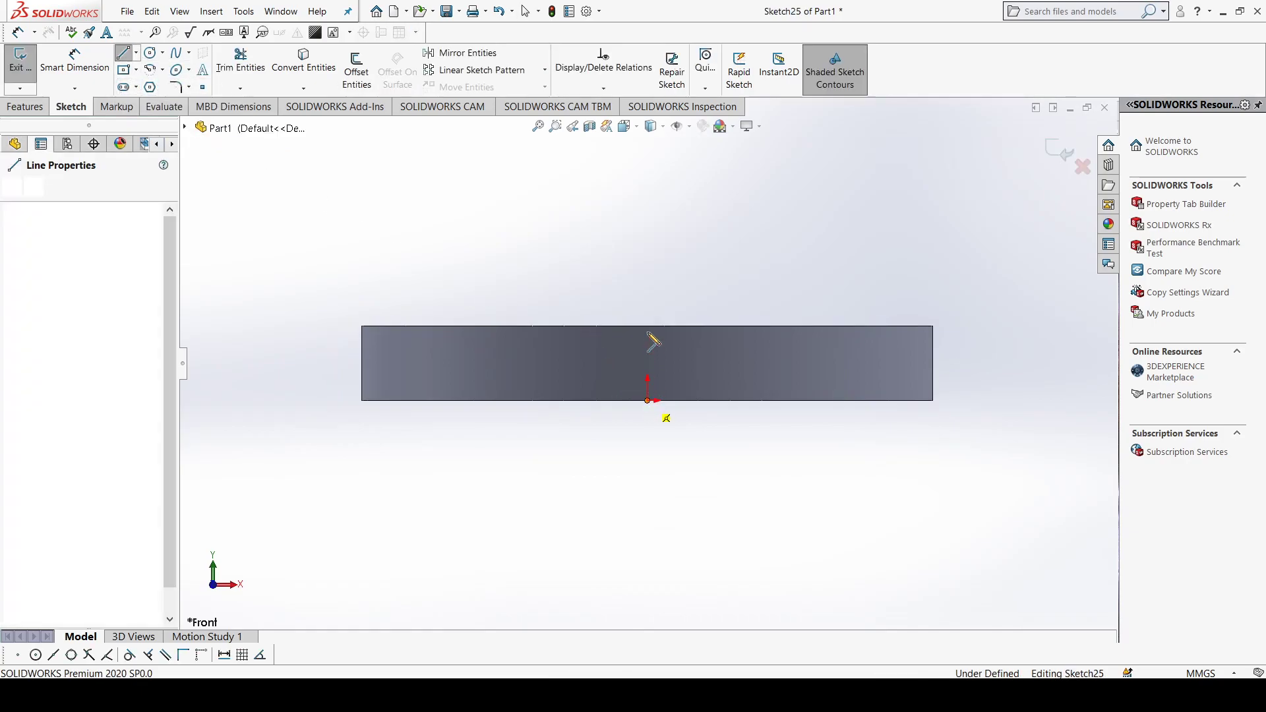
pyautogui.click(647, 242)
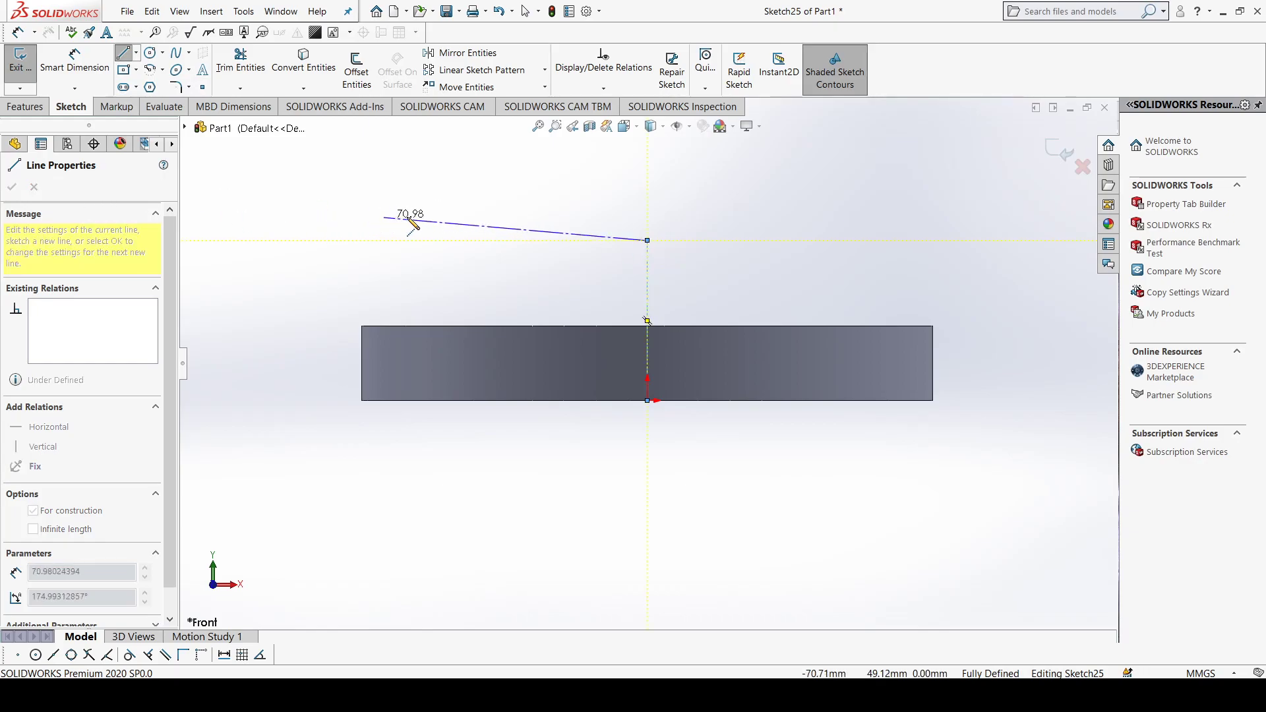
pyautogui.press('Escape')
pyautogui.moveTo(571, 246); pyautogui.dragTo(478, 439, button='middle')
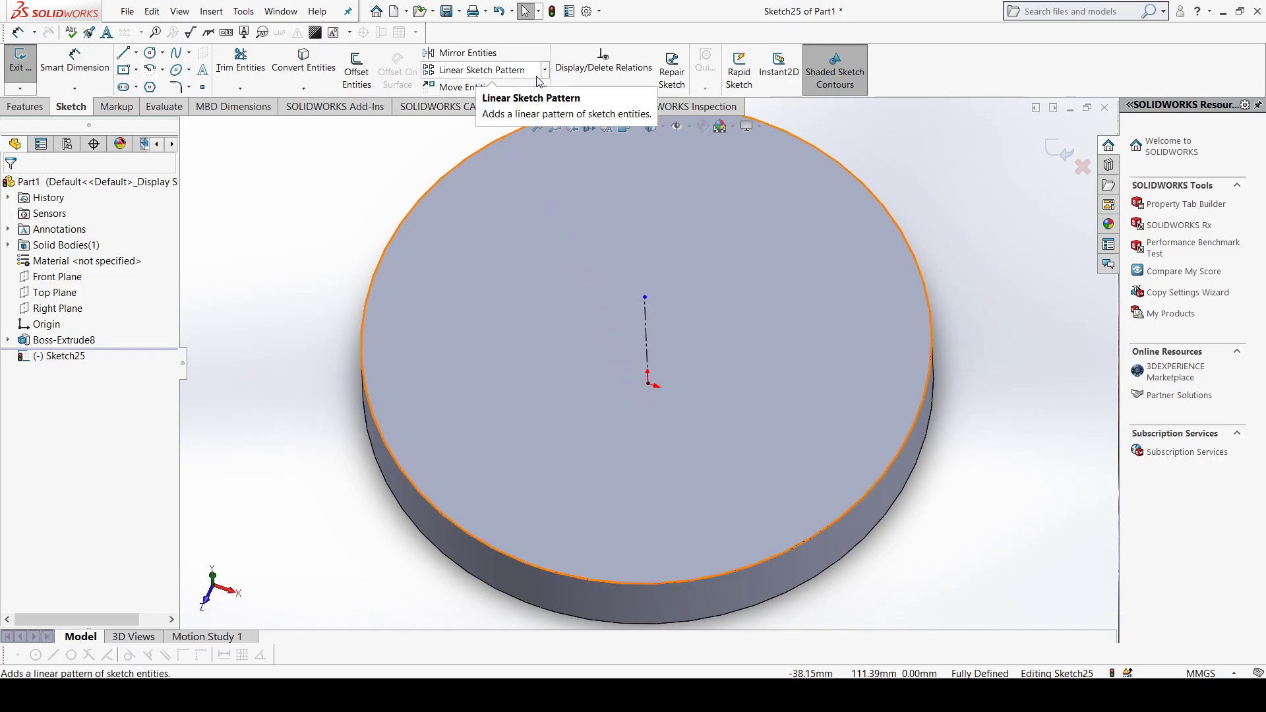
pyautogui.click(25, 107)
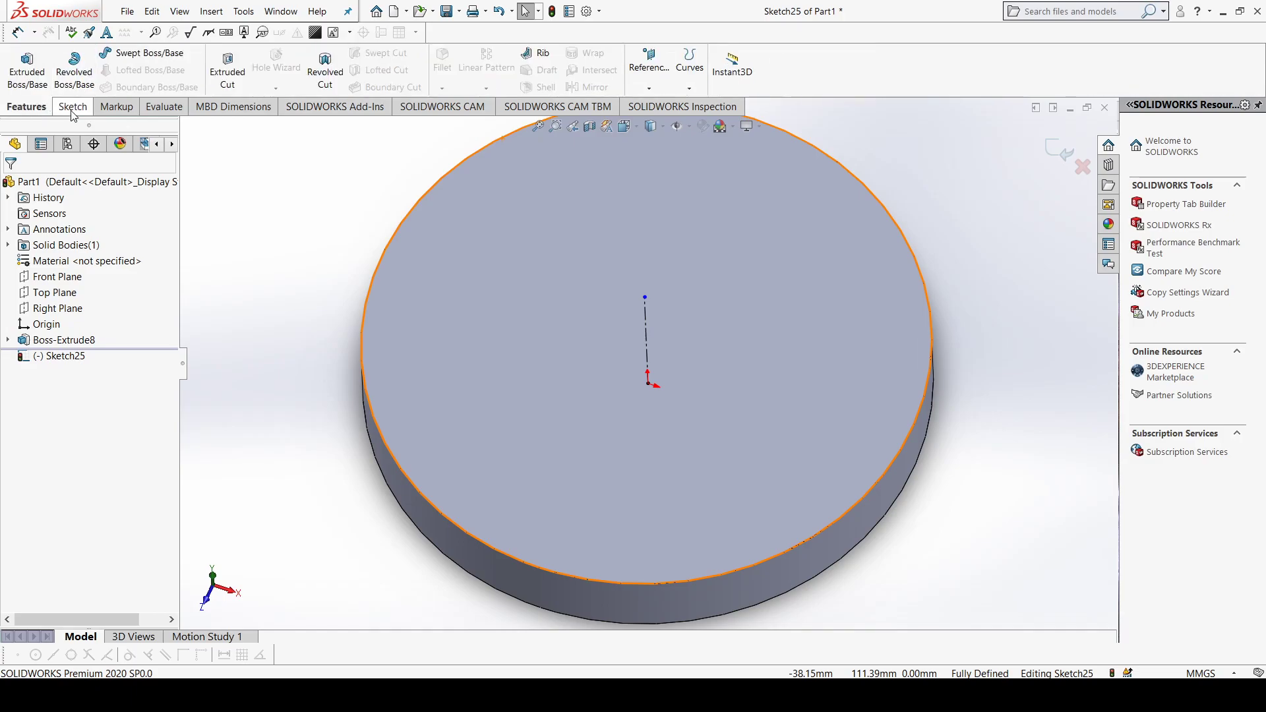
pyautogui.click(71, 107)
pyautogui.click(428, 325)
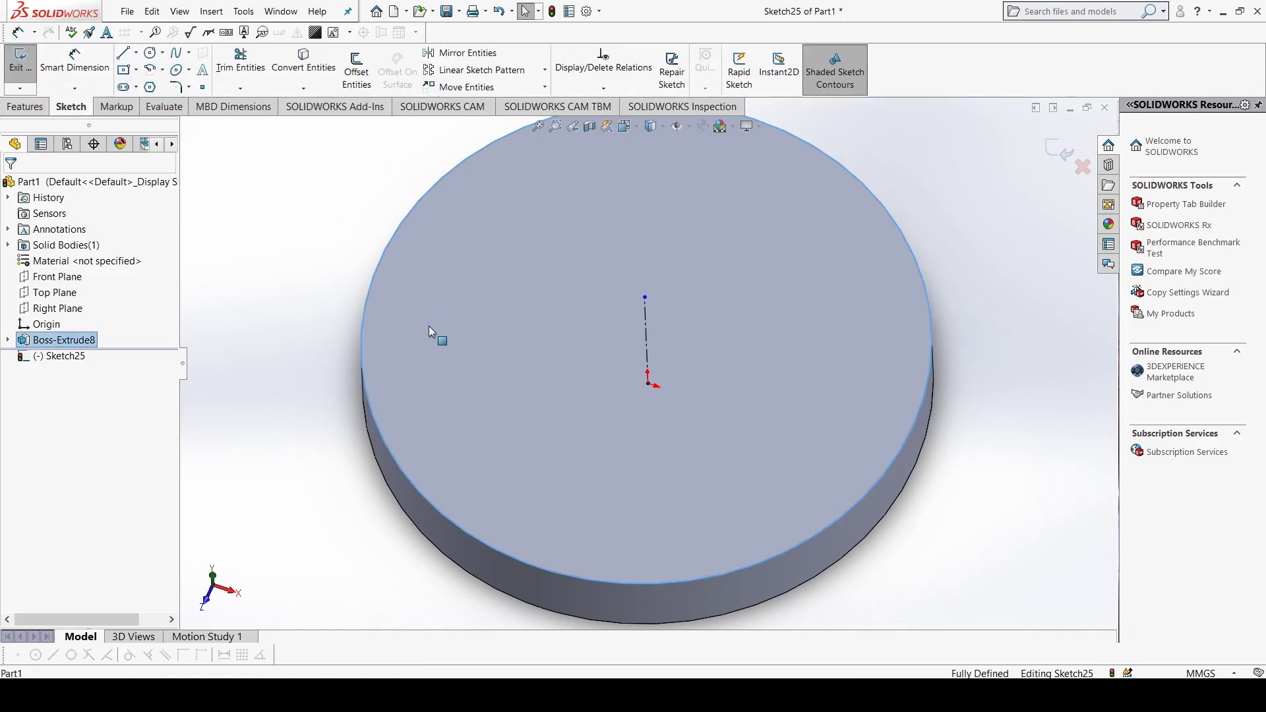
pyautogui.hotkey('ctrl', '8')
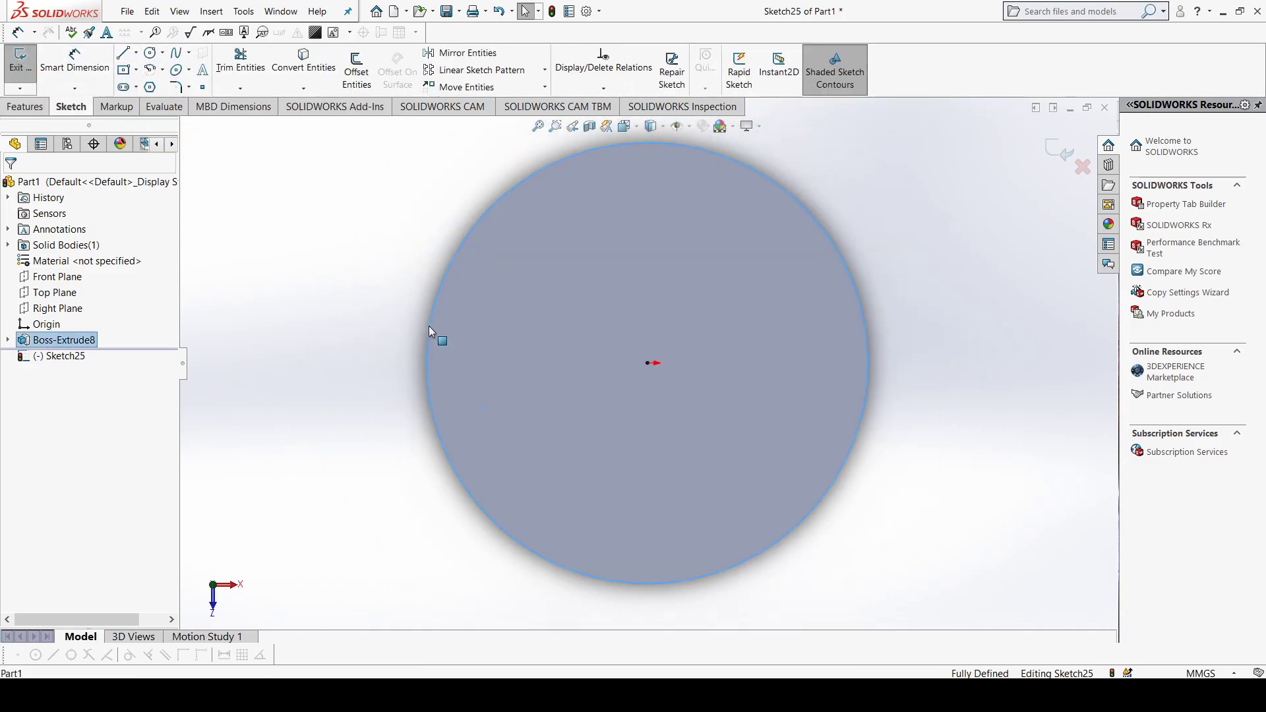
pyautogui.click(150, 53)
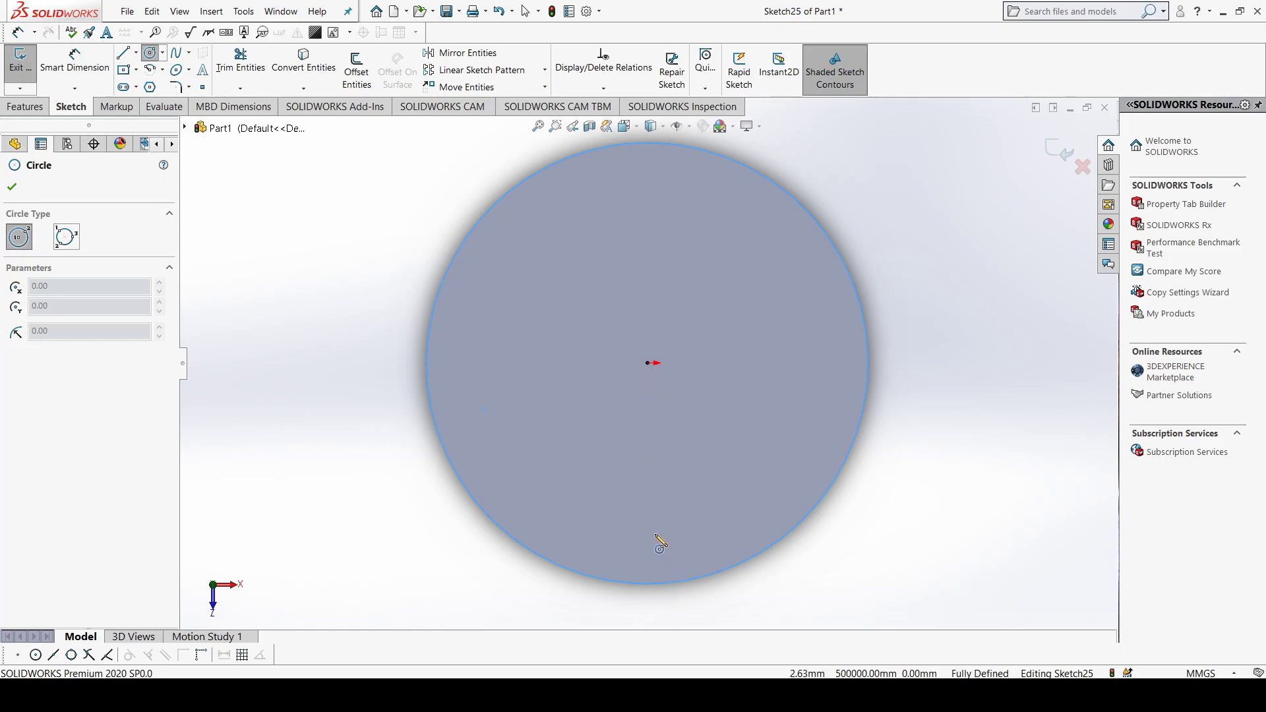
# Step: Close the centerline sketch and sketch a circle of about 10 mm radius on the disc's top face, about 52 mm straight below its centre
pyautogui.click(20, 63)
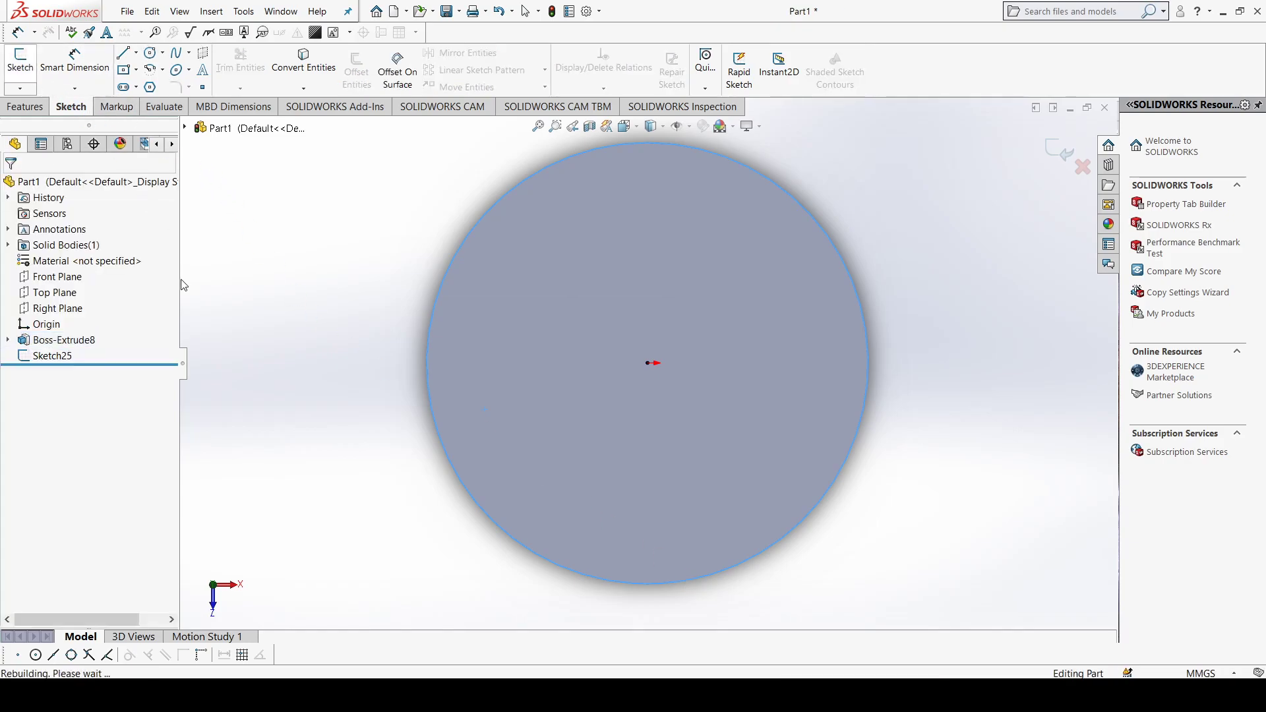
pyautogui.moveTo(445, 407); pyautogui.dragTo(451, 354, button='middle')
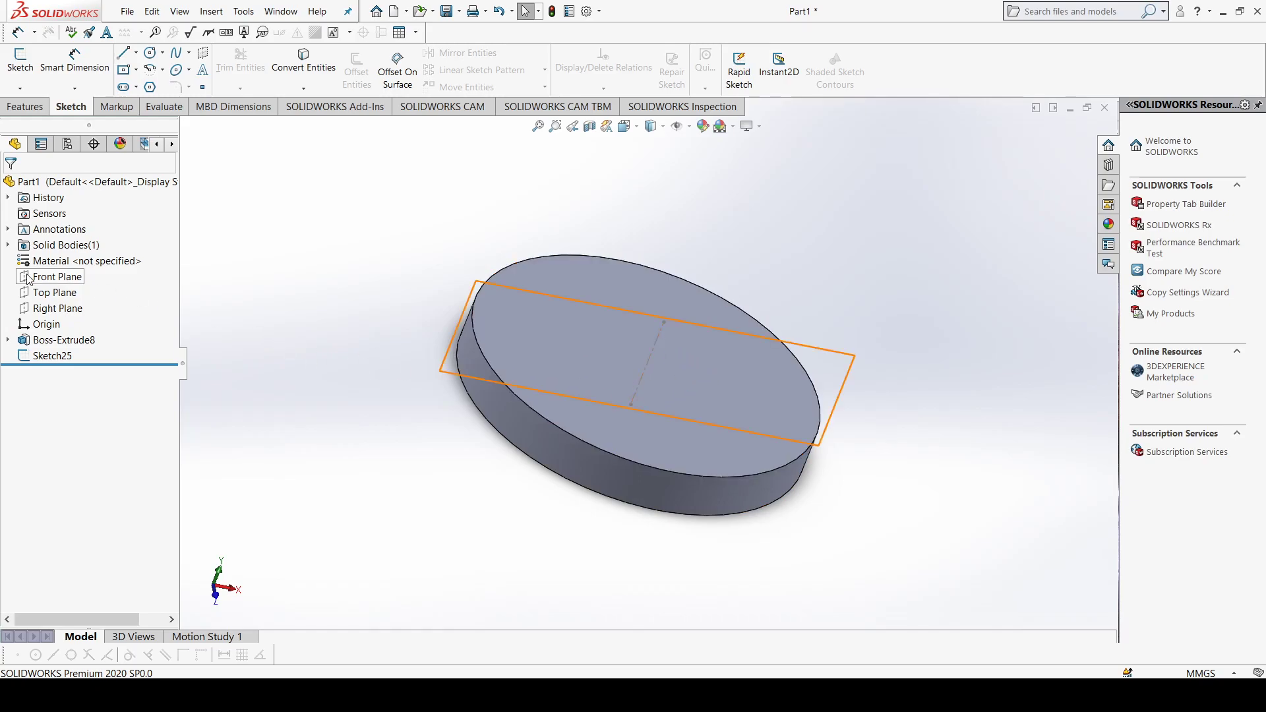
pyautogui.click(670, 451)
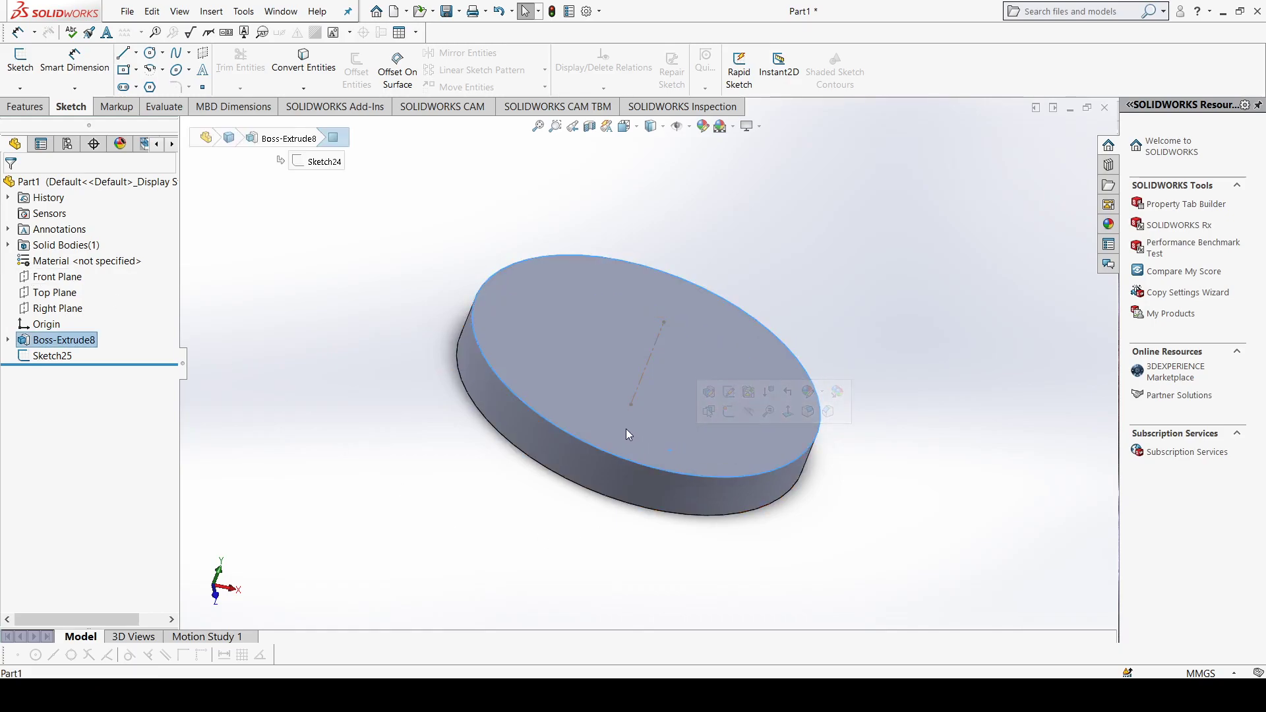
pyautogui.click(20, 58)
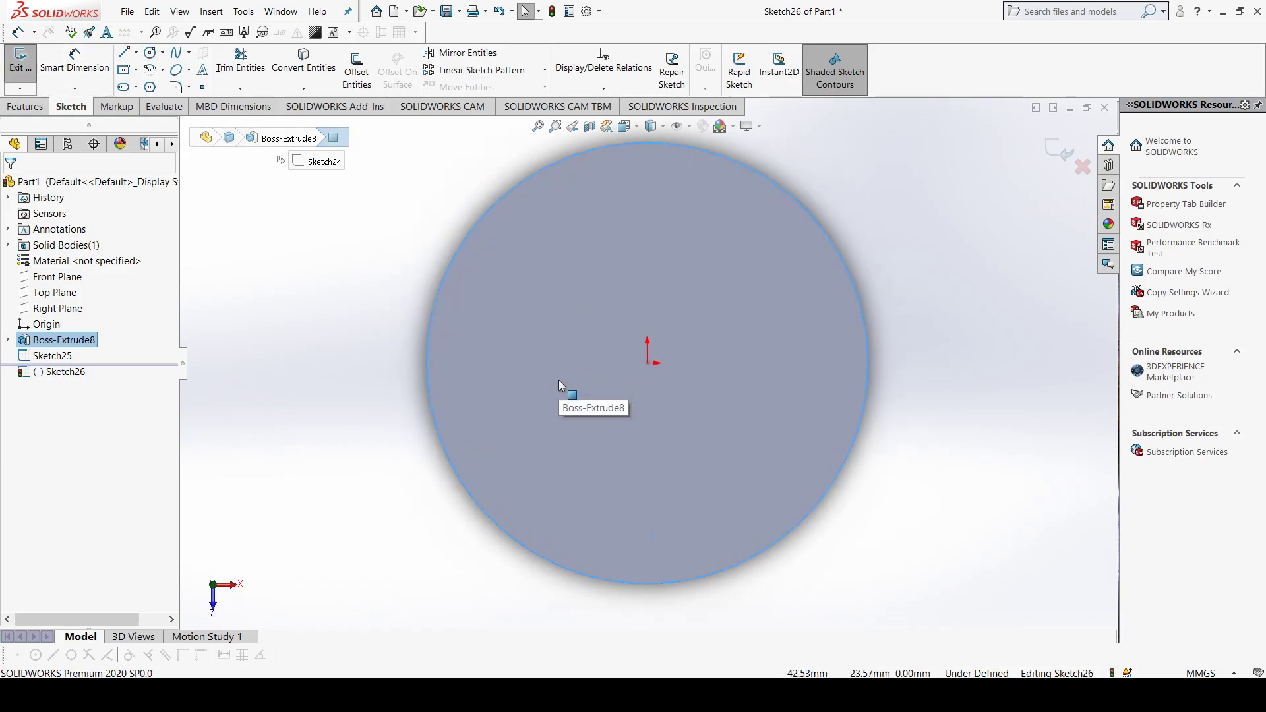
pyautogui.click(150, 53)
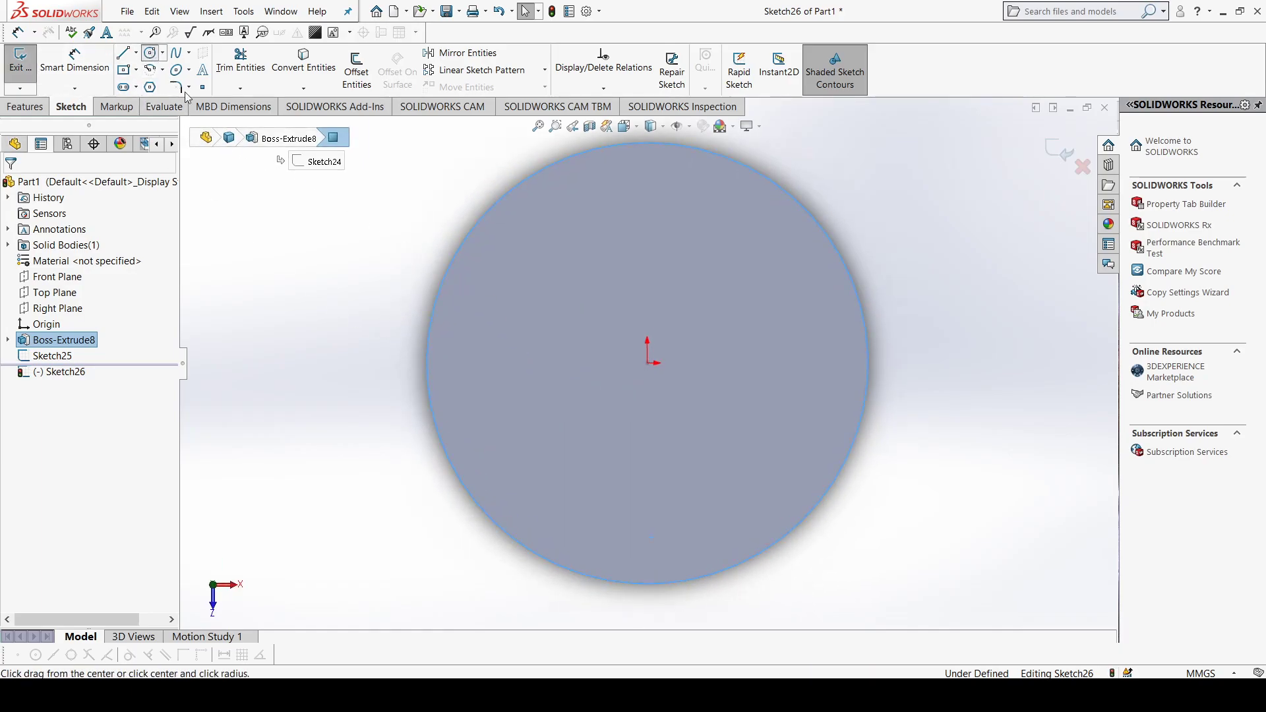
pyautogui.click(647, 513)
pyautogui.click(662, 537)
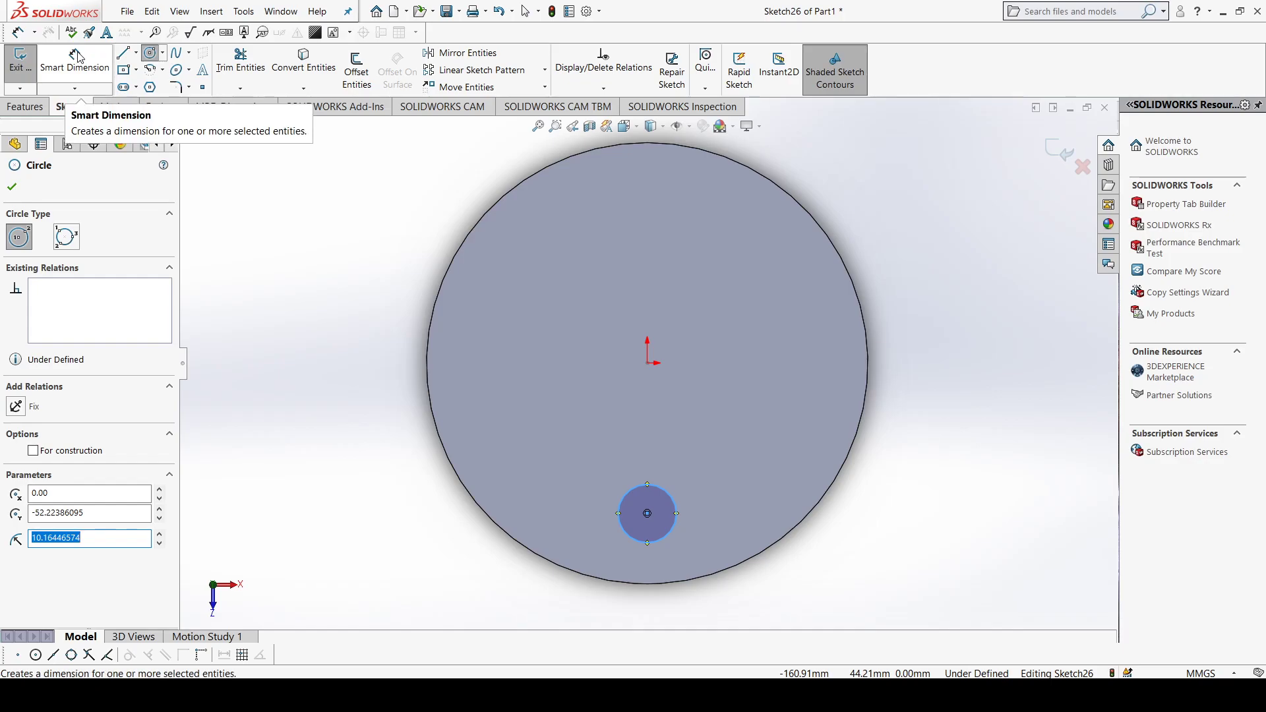
pyautogui.click(13, 182)
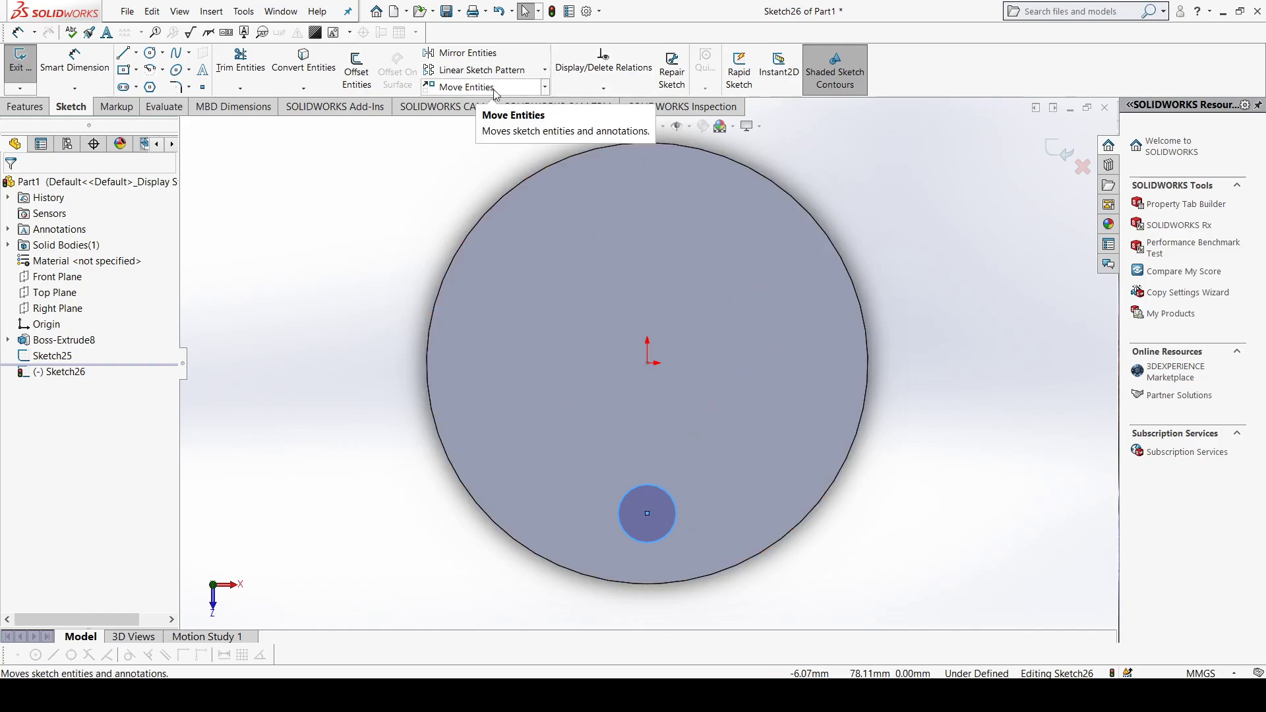
# Step: Cut the small circle through the disc with a blind extruded cut 40 mm deep
pyautogui.click(25, 107)
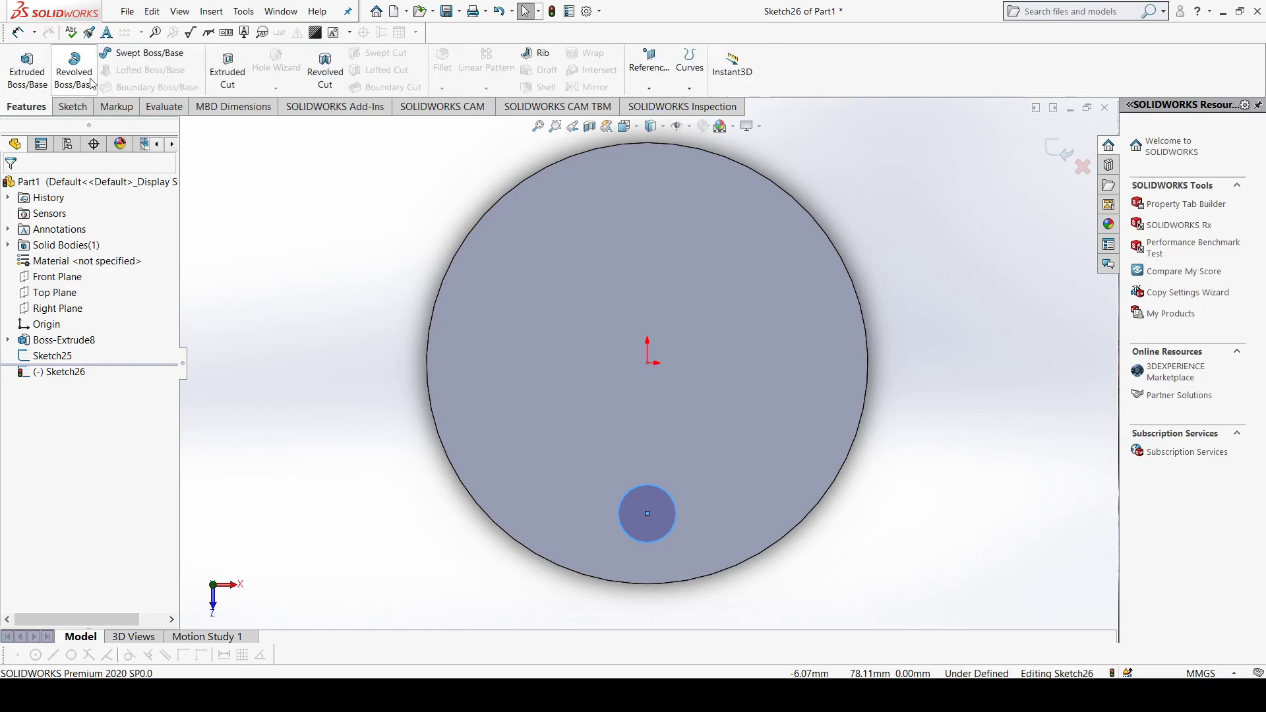
pyautogui.click(228, 66)
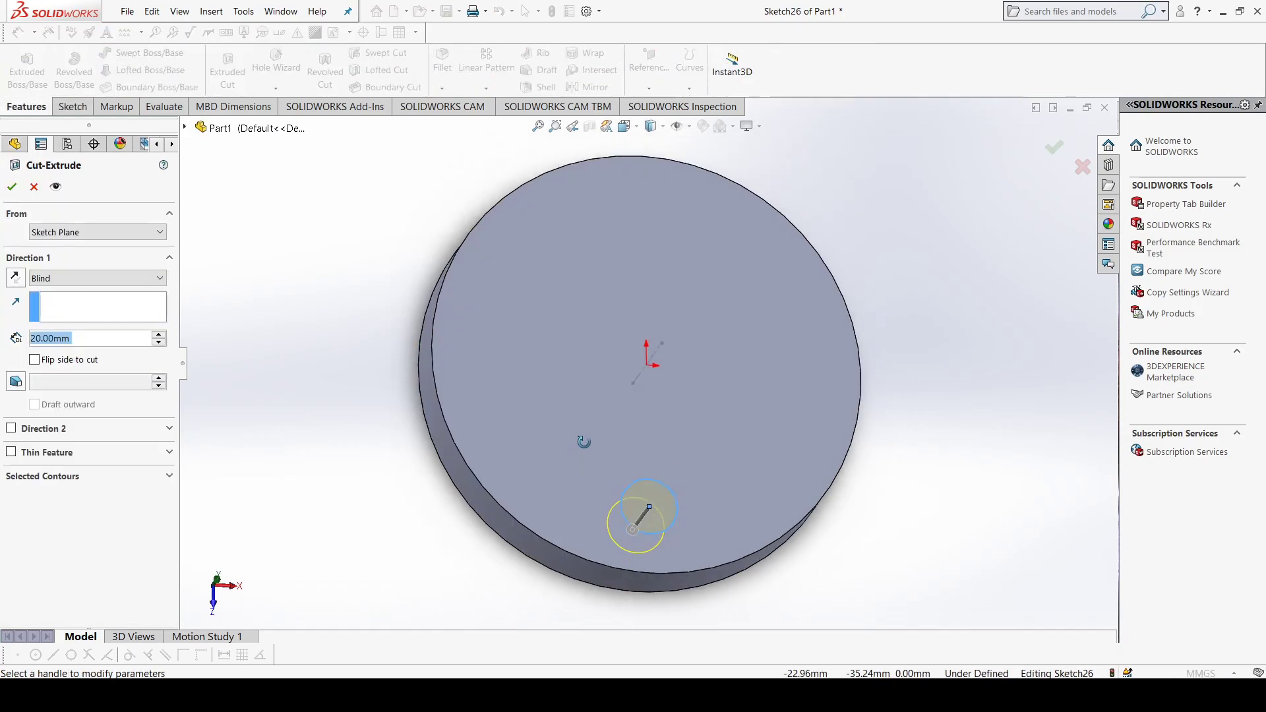
pyautogui.click(158, 335)
pyautogui.click(158, 335)
pyautogui.click(13, 186)
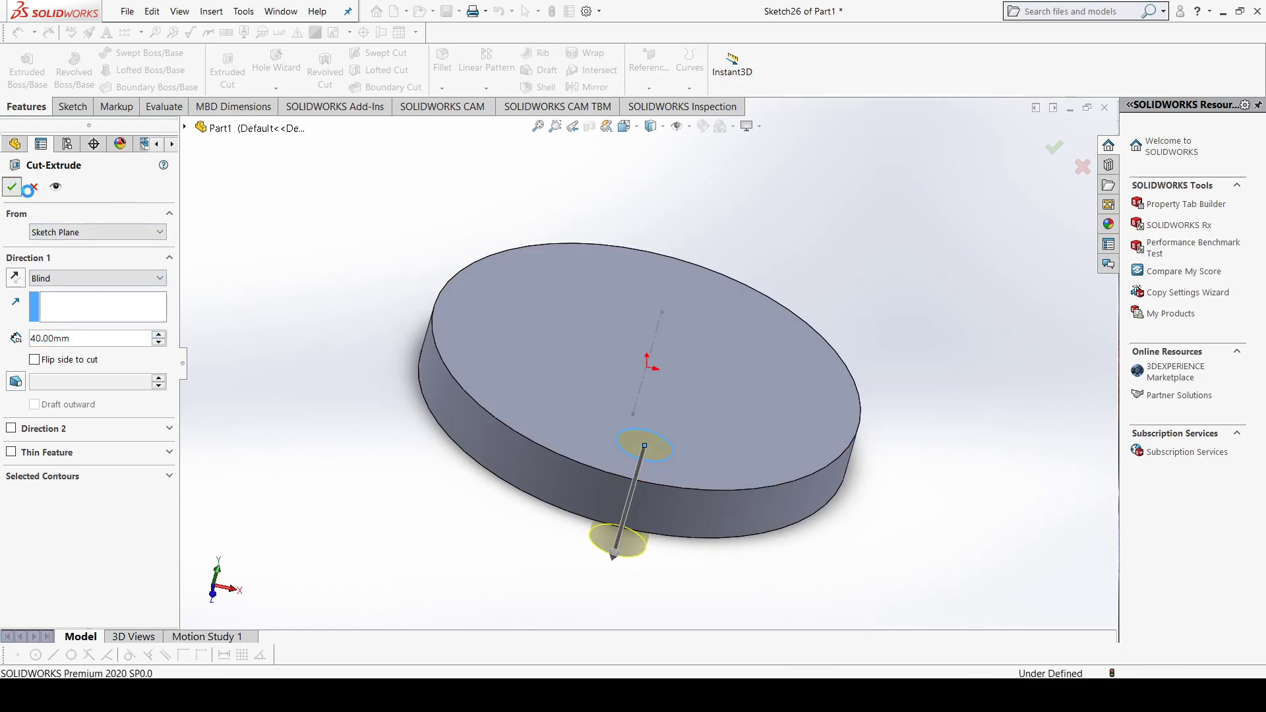
# Step: Circular-pattern the hole cut around the disc's centerline with 8 equally spaced instances over 360 degrees
pyautogui.moveTo(541, 449); pyautogui.dragTo(571, 502, button='middle')
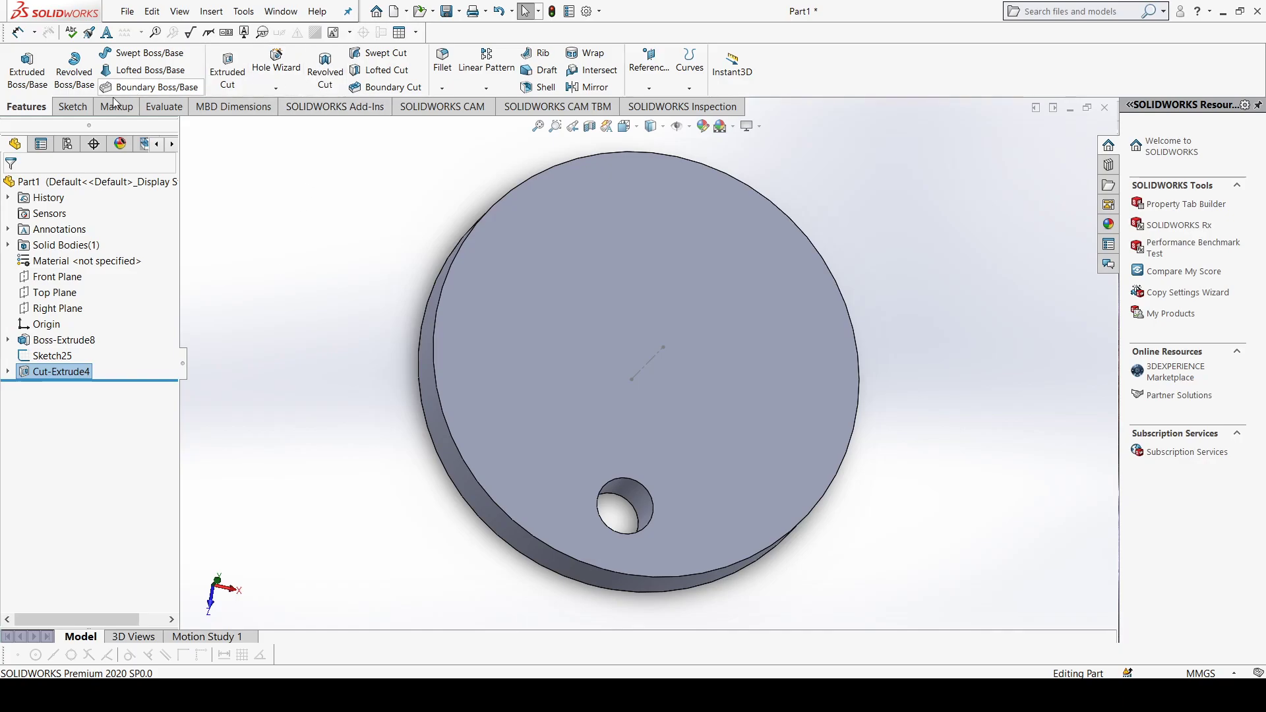
pyautogui.click(486, 91)
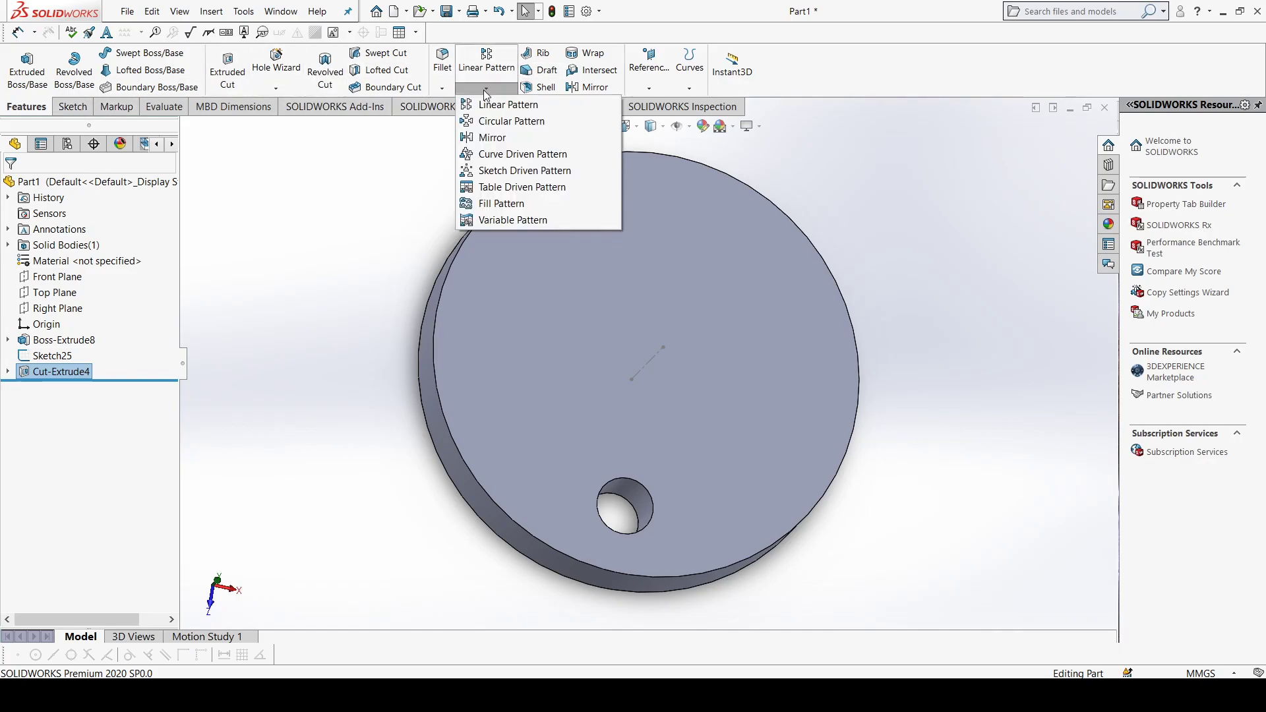
pyautogui.click(503, 122)
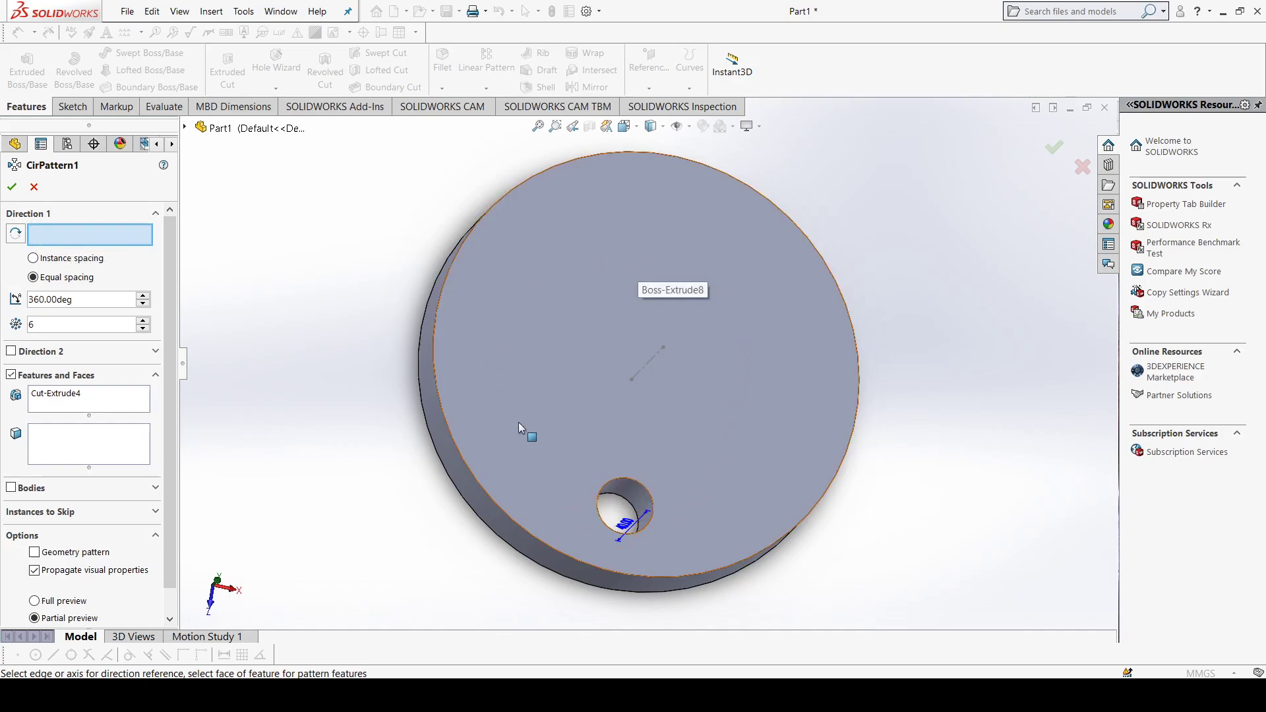
pyautogui.click(658, 353)
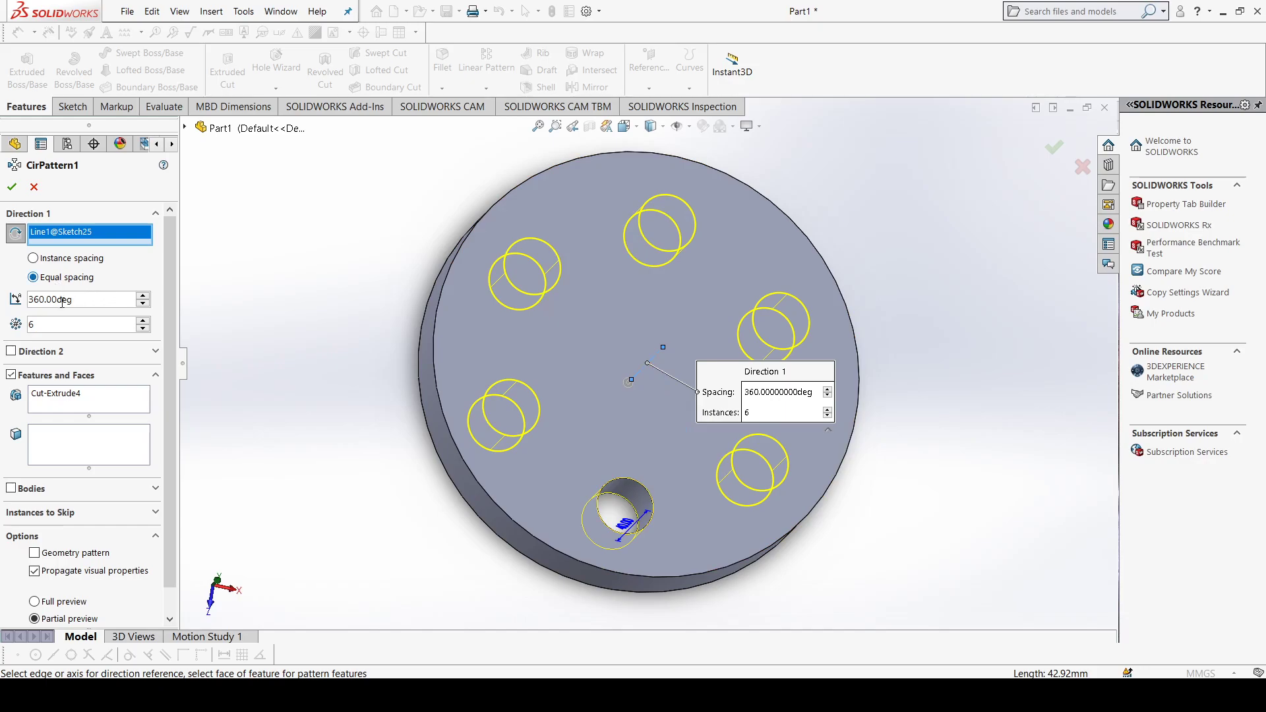
pyautogui.click(141, 321)
pyautogui.click(142, 321)
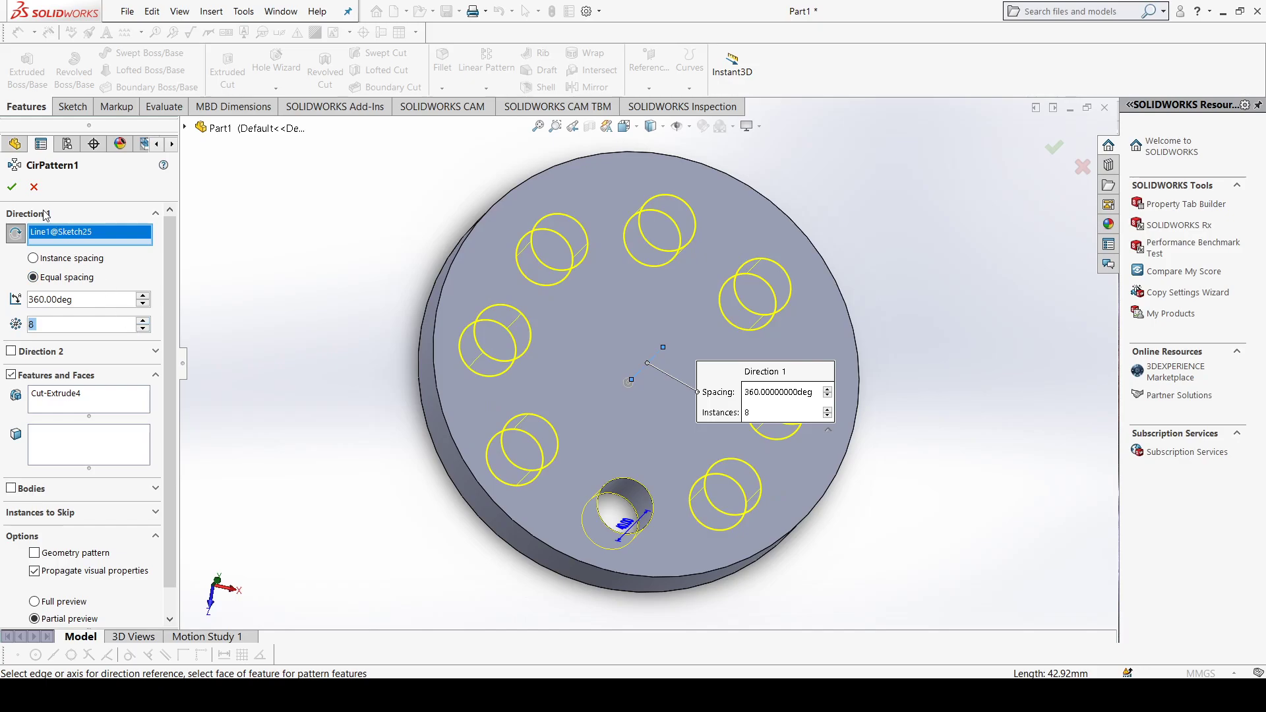
pyautogui.click(12, 187)
pyautogui.moveTo(567, 437); pyautogui.dragTo(608, 405, button='middle')
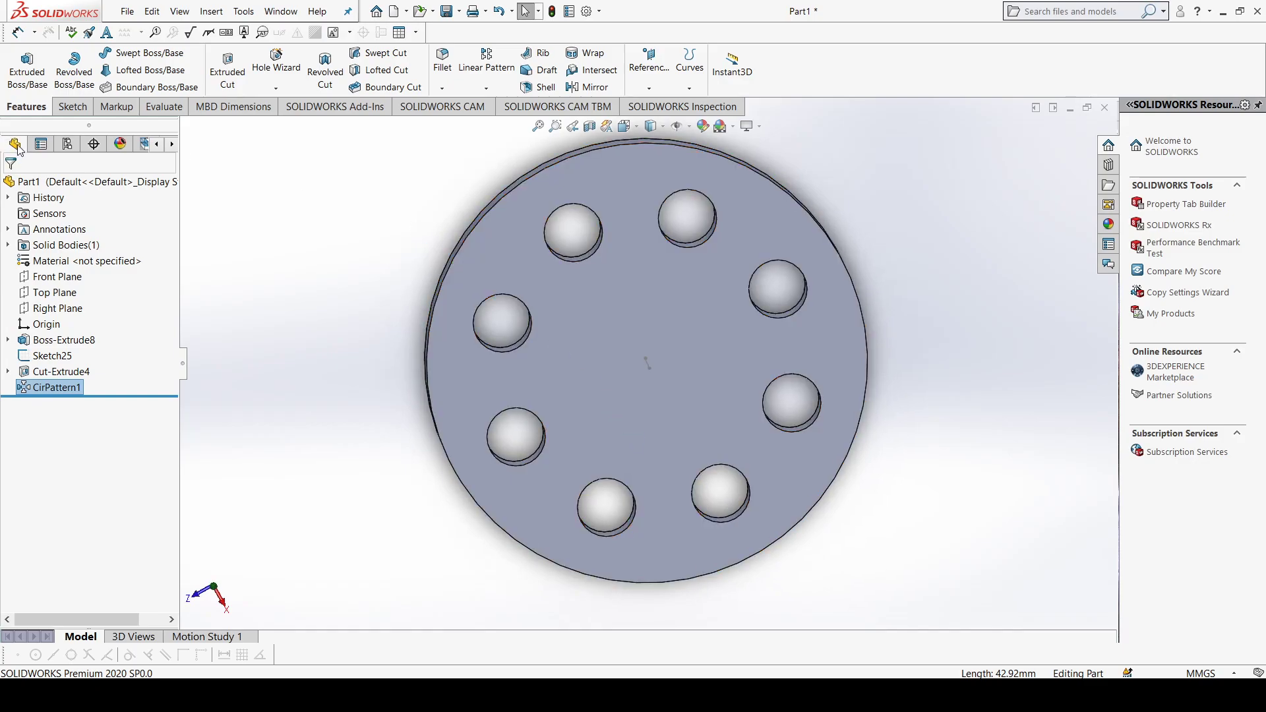
# Step: Delete the disc extrusion, centerline sketch and hole pattern, continuing past the sketch error
pyautogui.keyDown('ctrl'); pyautogui.click(72, 372); pyautogui.keyUp('ctrl')
pyautogui.keyDown('ctrl'); pyautogui.click(66, 355); pyautogui.keyUp('ctrl')
pyautogui.keyDown('ctrl'); pyautogui.click(69, 340); pyautogui.keyUp('ctrl')
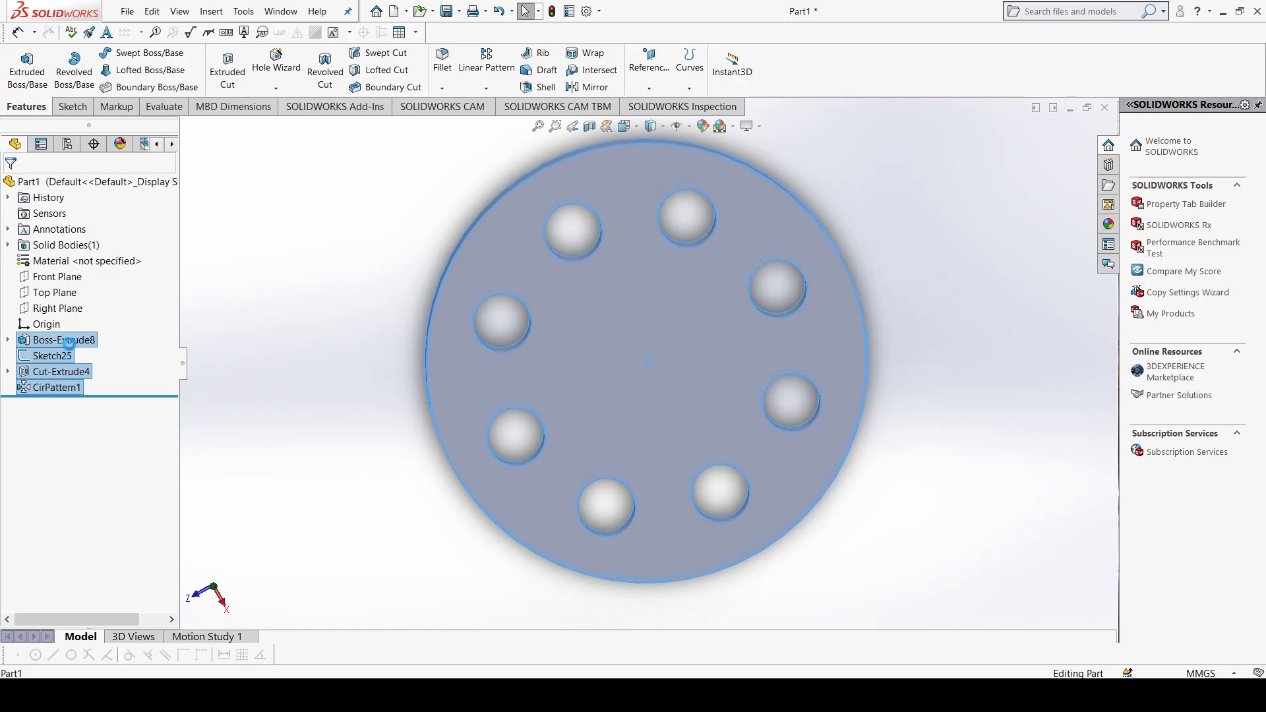
pyautogui.press('Delete')
pyautogui.click(729, 289)
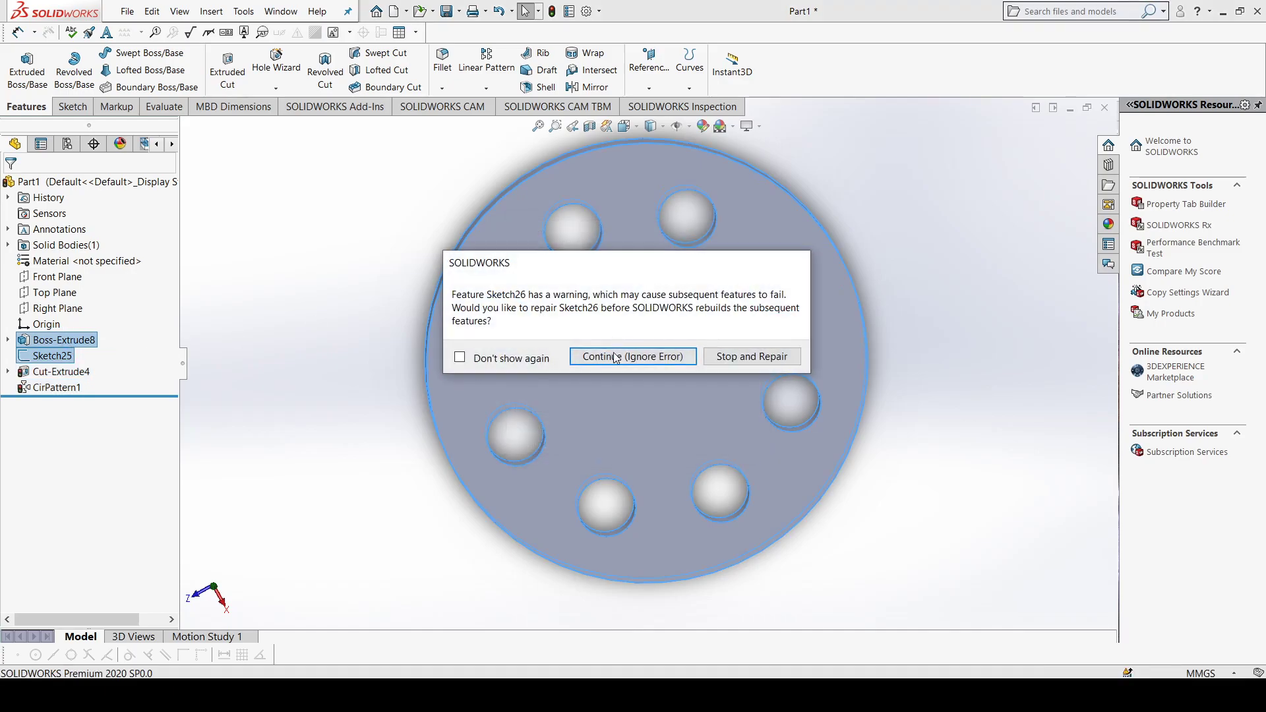
pyautogui.click(614, 355)
# Step: Delete the leftover hole cut and the remaining circle sketches to empty the part
pyautogui.click(52, 337)
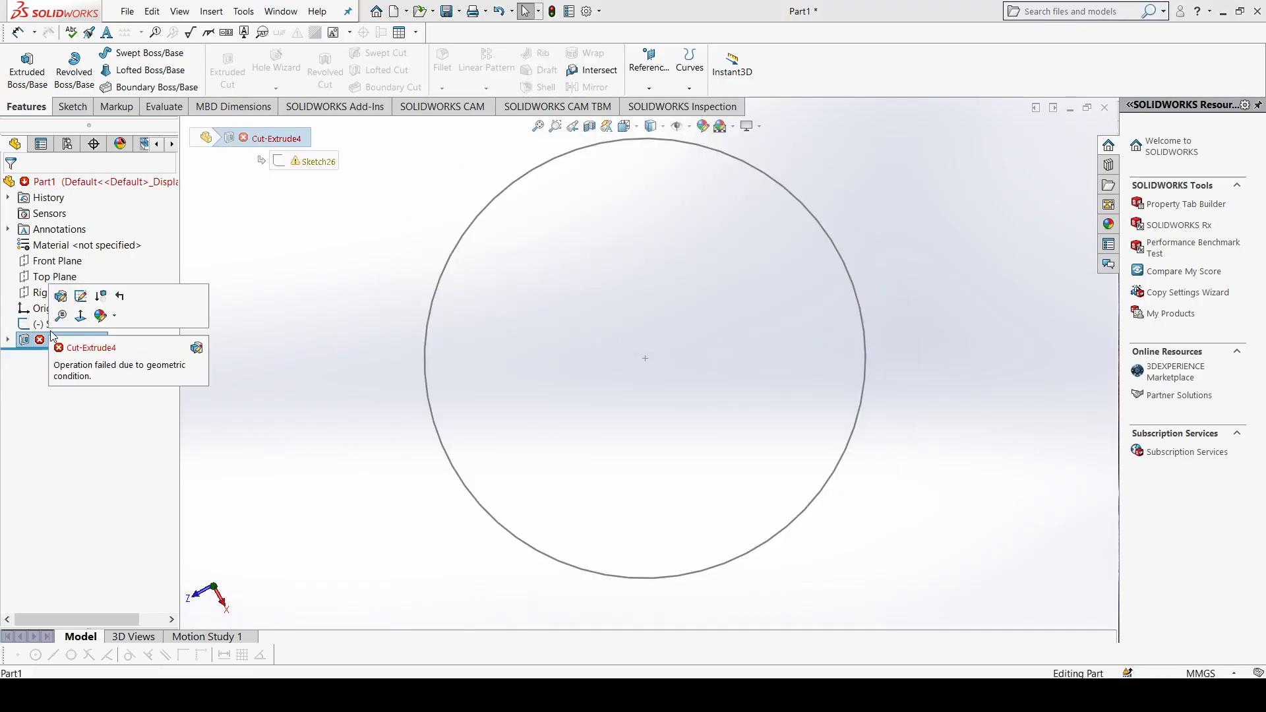
pyautogui.press('Delete')
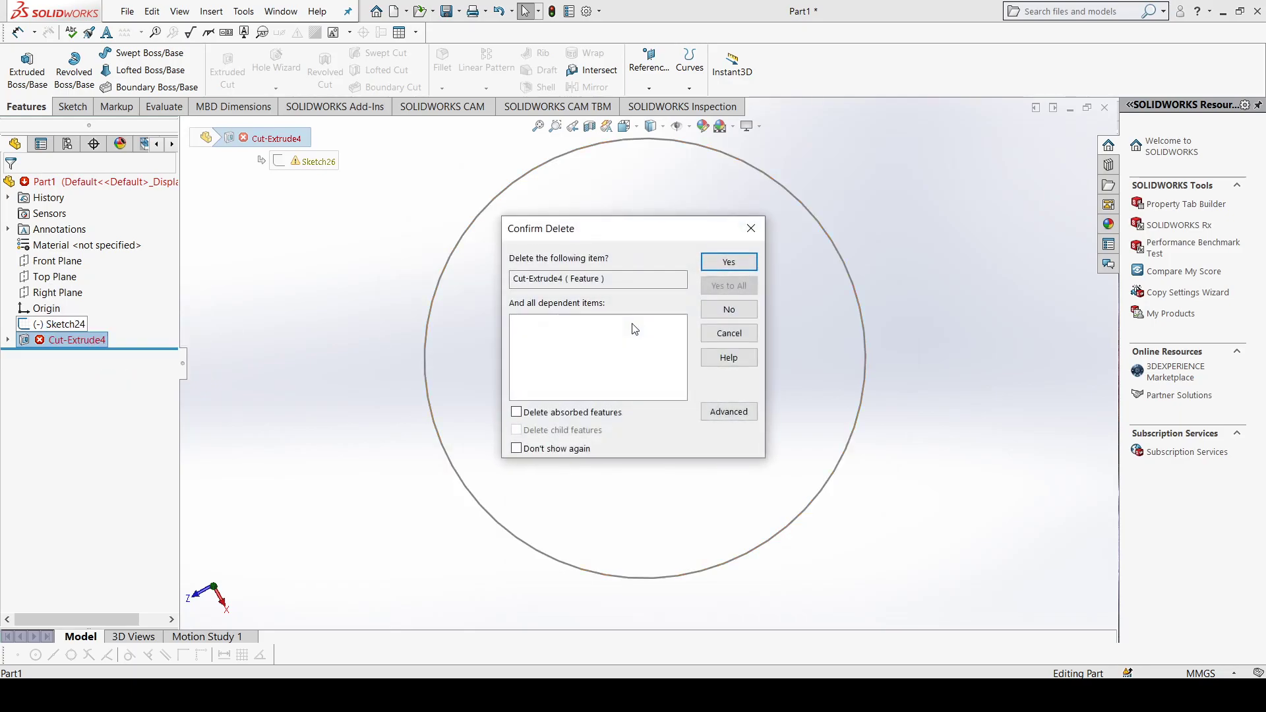
pyautogui.click(729, 262)
pyautogui.click(76, 340)
pyautogui.keyDown('ctrl'); pyautogui.click(86, 324); pyautogui.keyUp('ctrl')
pyautogui.press('Delete')
pyautogui.click(732, 284)
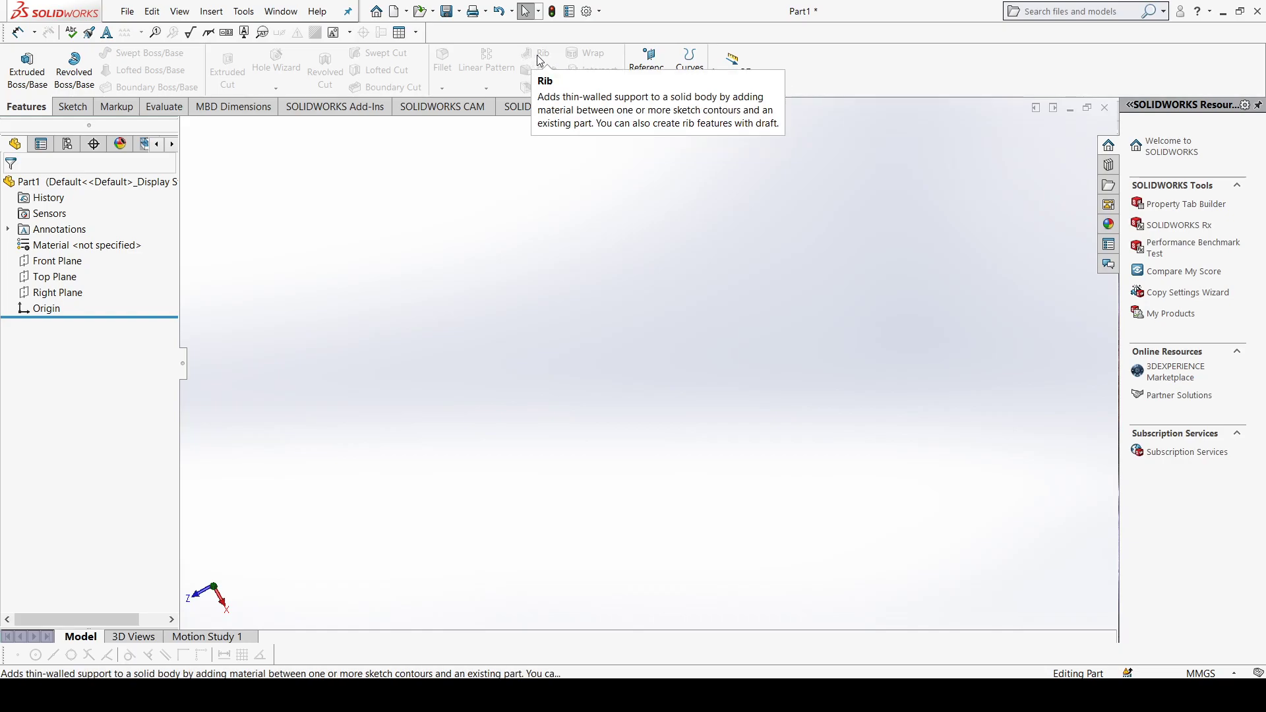
# Step: Sketch a corner rectangle on the Right Plane from the origin, about 157.5 mm long and 27 mm high, extending below the origin
pyautogui.click(72, 295)
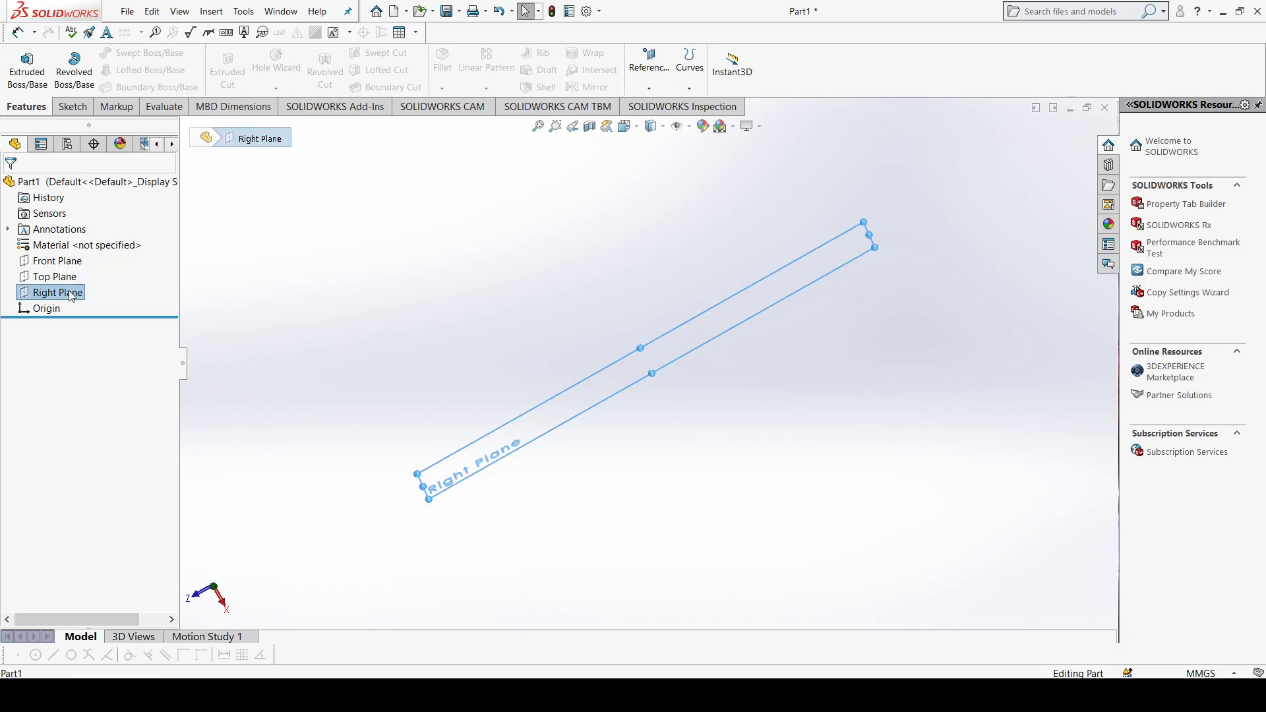
pyautogui.hotkey('ctrl', '8')
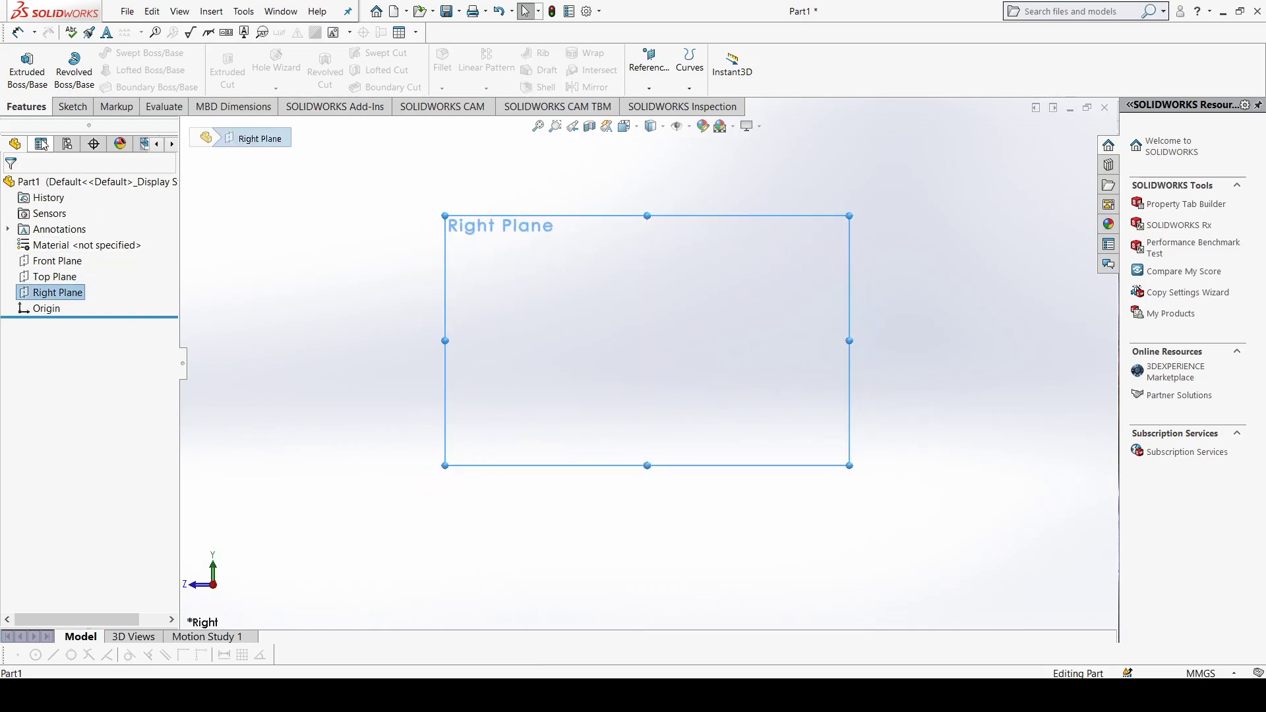
pyautogui.click(73, 106)
pyautogui.click(125, 70)
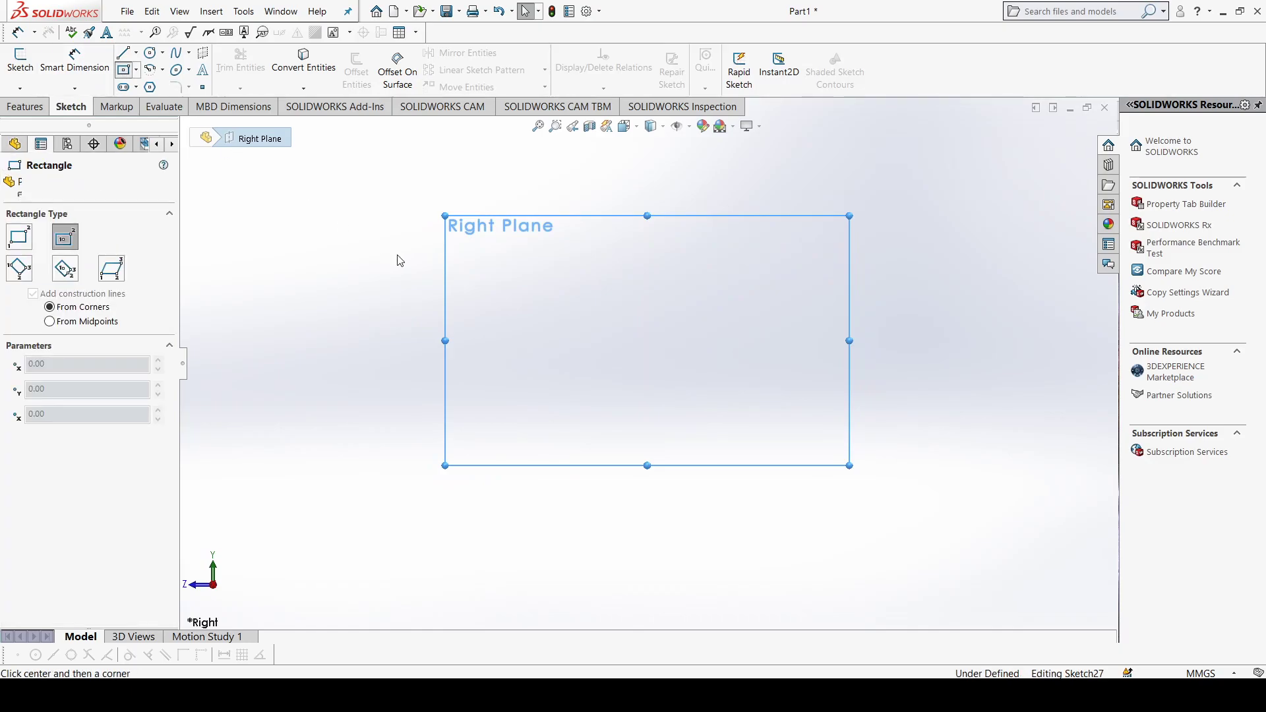
pyautogui.click(138, 70)
pyautogui.click(158, 95)
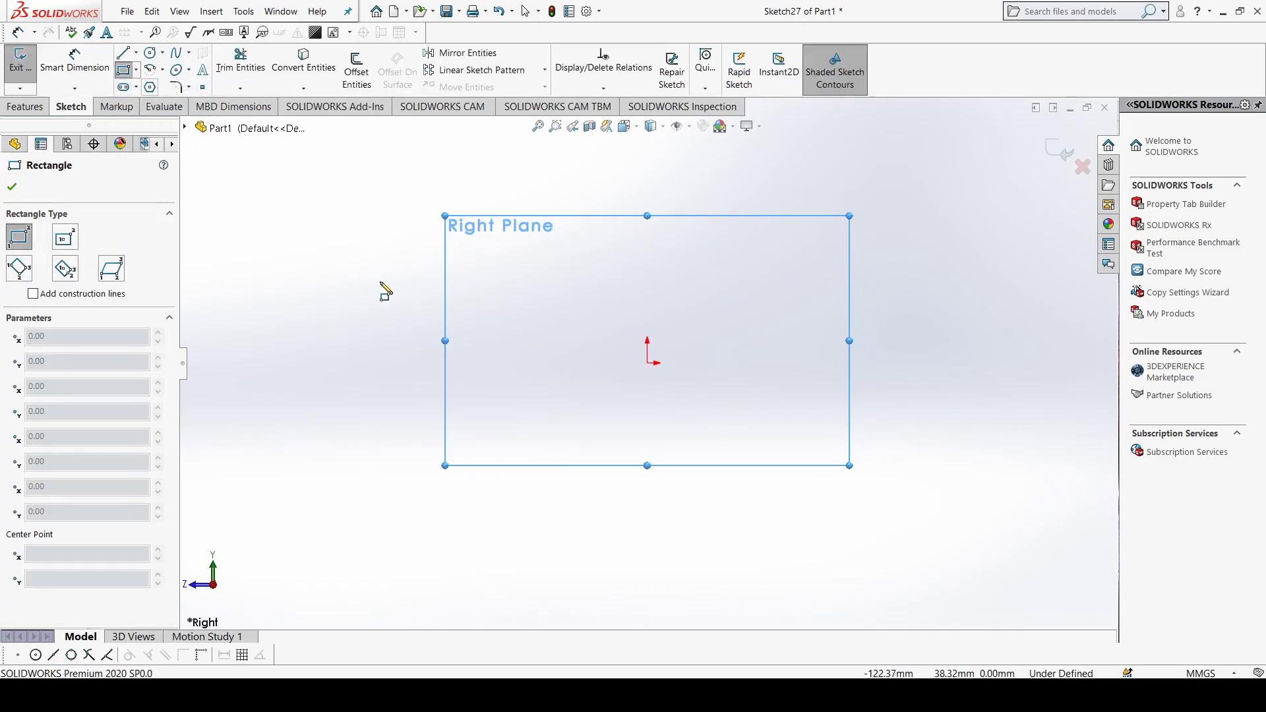
pyautogui.click(646, 362)
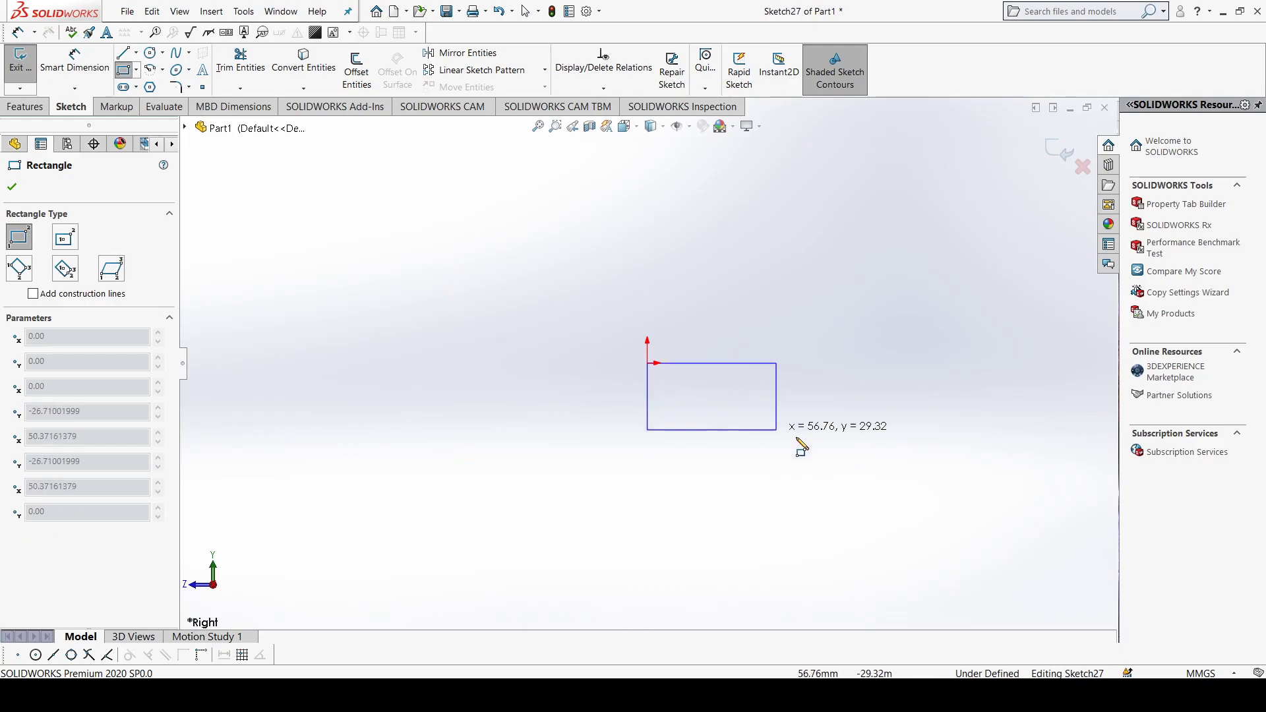
pyautogui.click(1006, 424)
# Step: Sketch an upright rectangle about 29 mm wide and 148 mm tall, starting from the first rectangle's lower right corner
pyautogui.click(1006, 425)
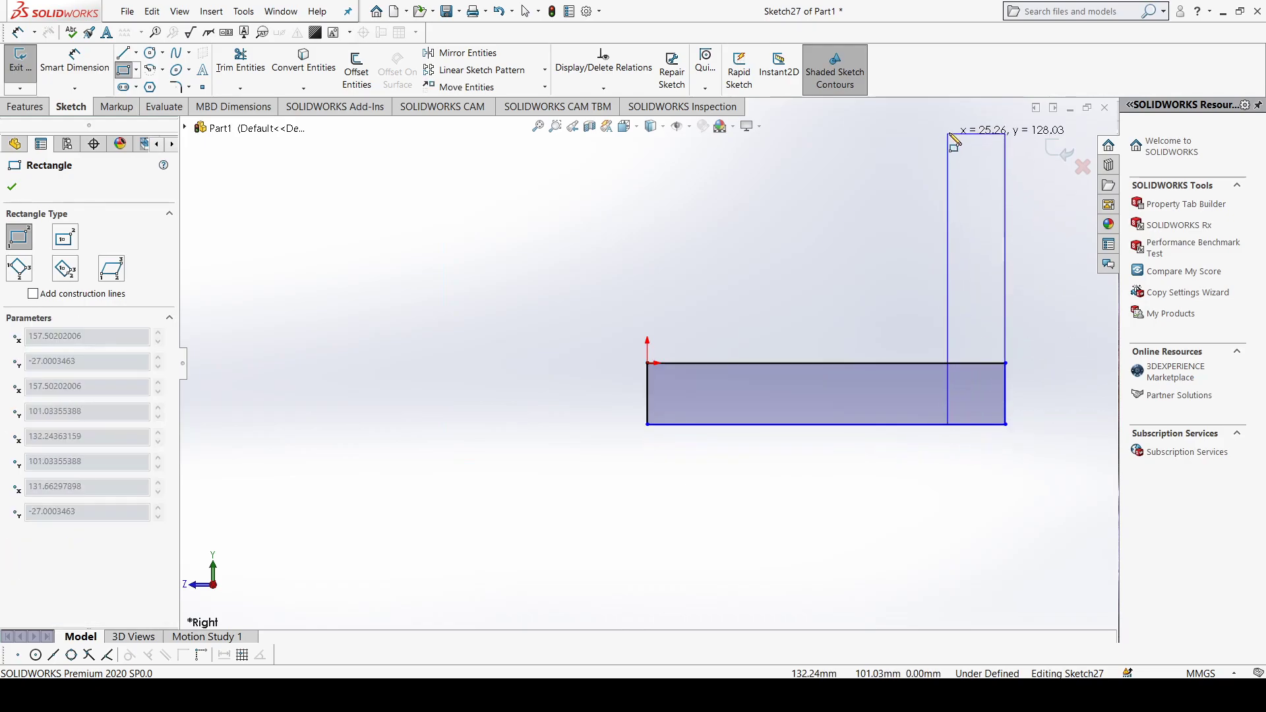
pyautogui.scroll(1, 954, 159)
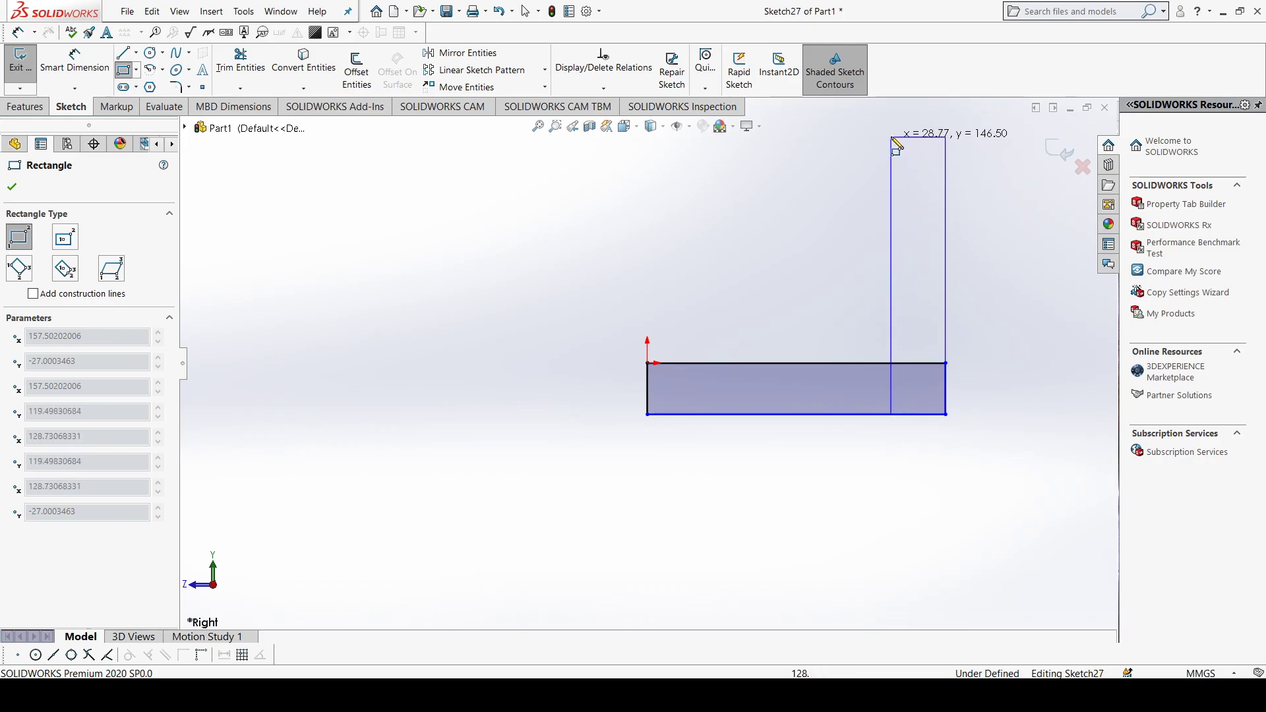
pyautogui.click(890, 134)
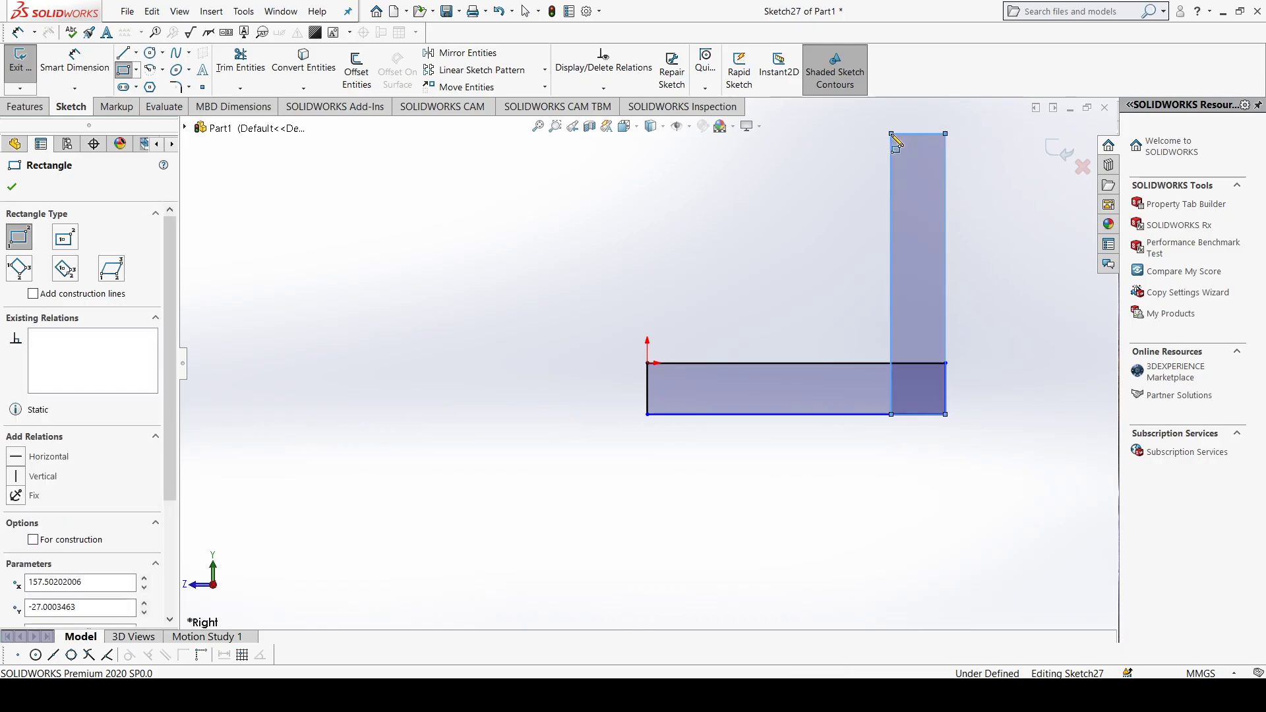
pyautogui.click(13, 188)
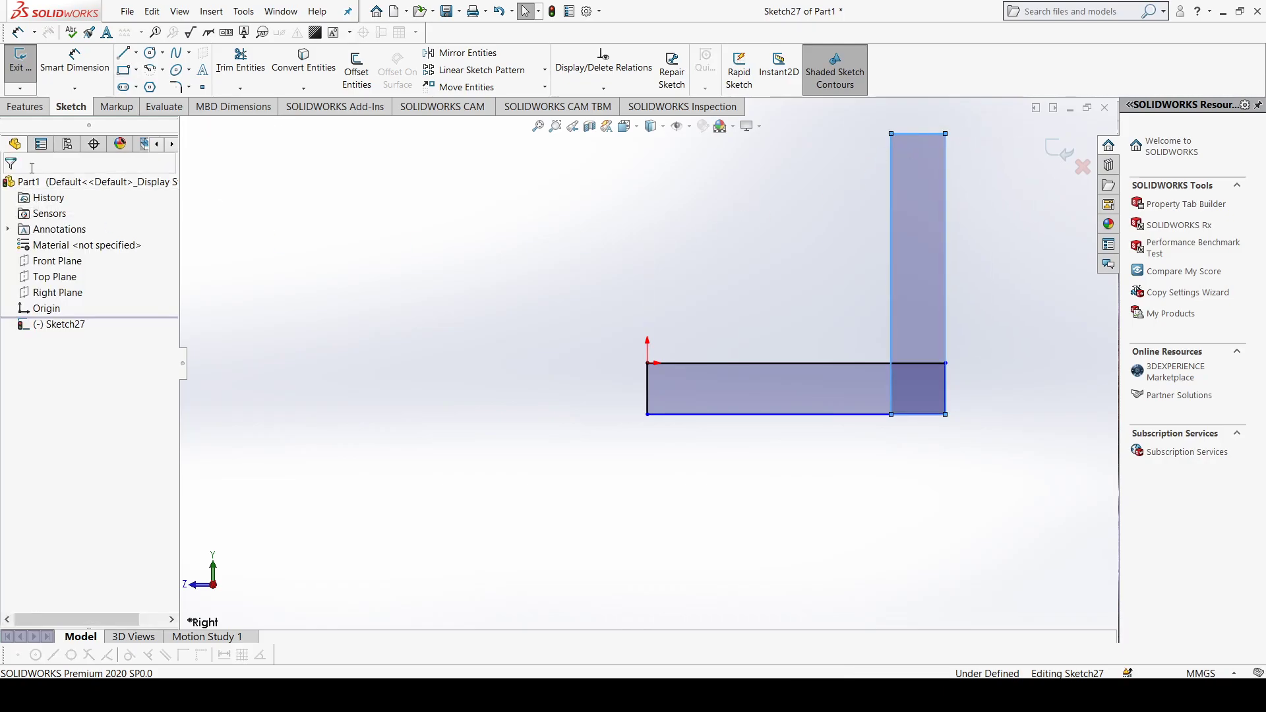
# Step: Trim the inner line segments where the two rectangles overlap to leave a single L-shaped profile
pyautogui.click(238, 66)
pyautogui.click(891, 388)
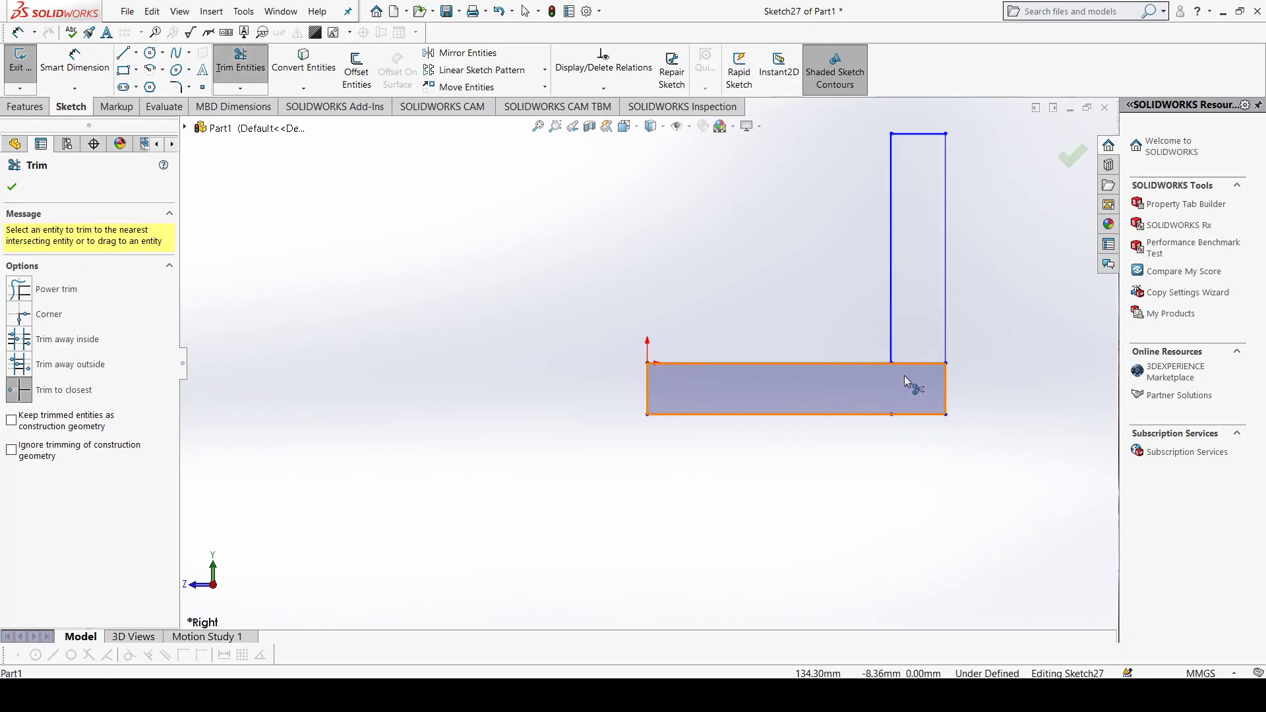
pyautogui.click(914, 364)
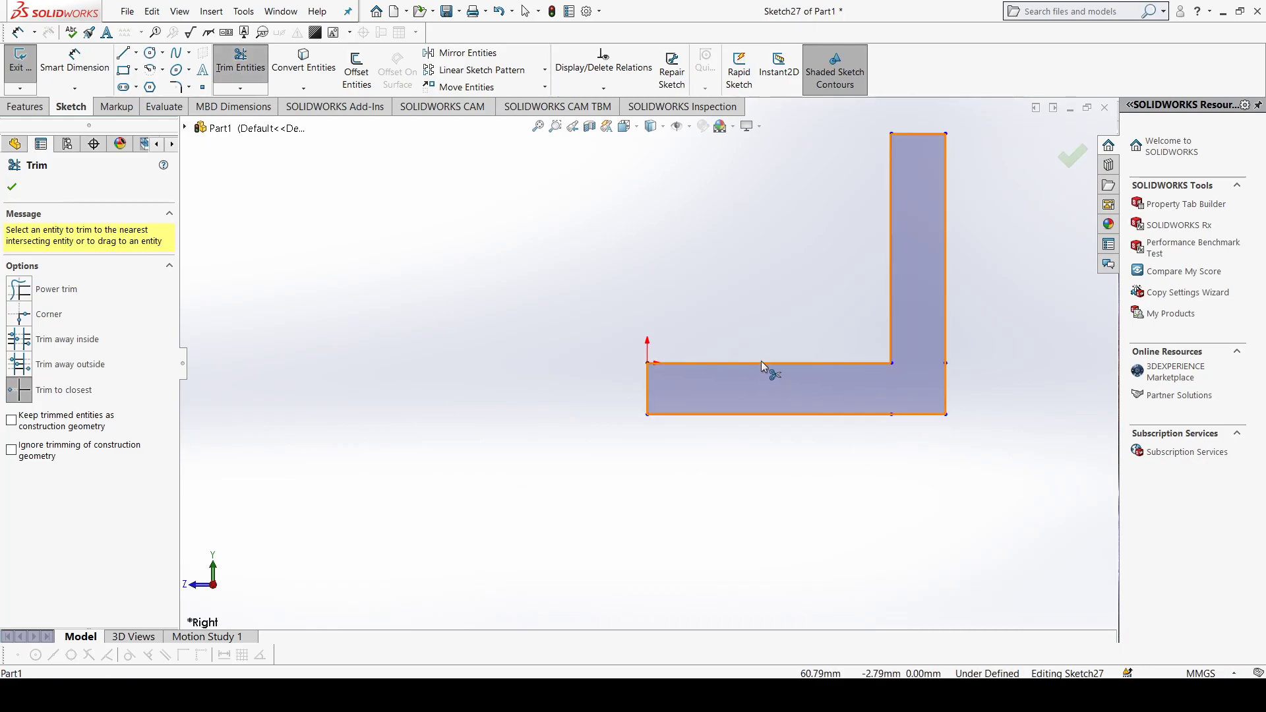
pyautogui.click(12, 187)
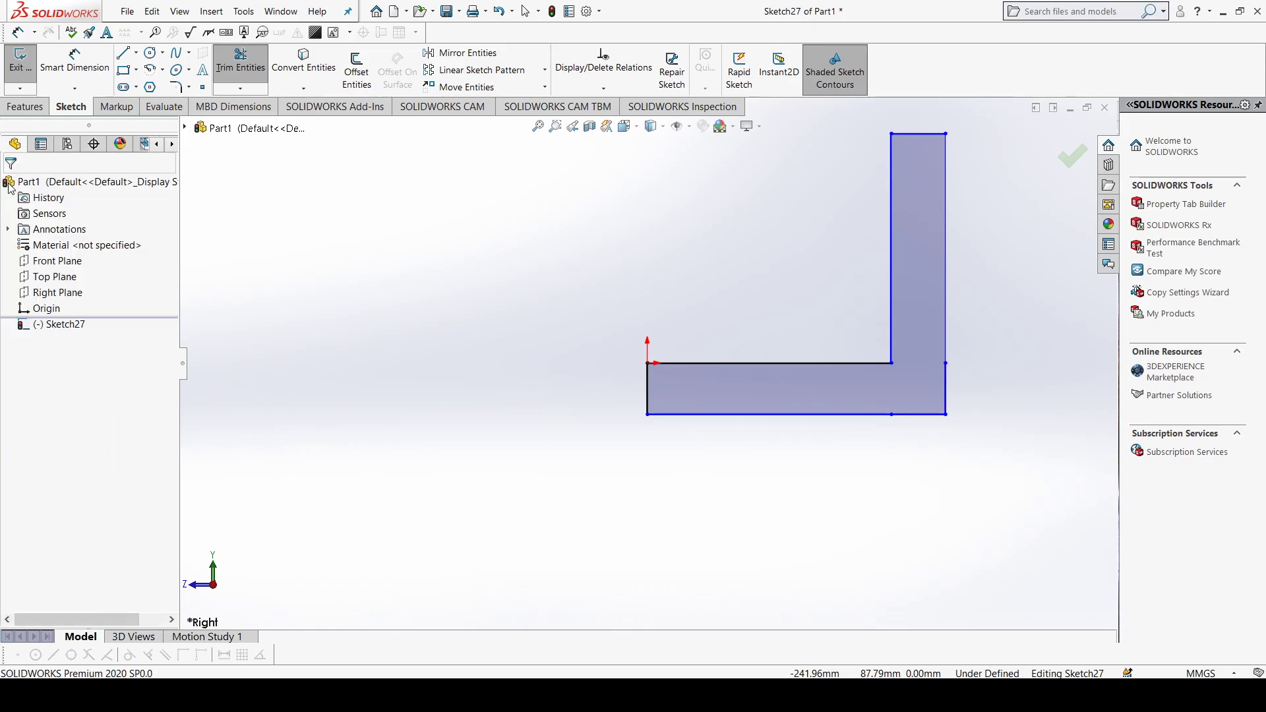
# Step: Extrude the L-shaped region as a blind boss 40 mm deep
pyautogui.click(26, 106)
pyautogui.click(27, 71)
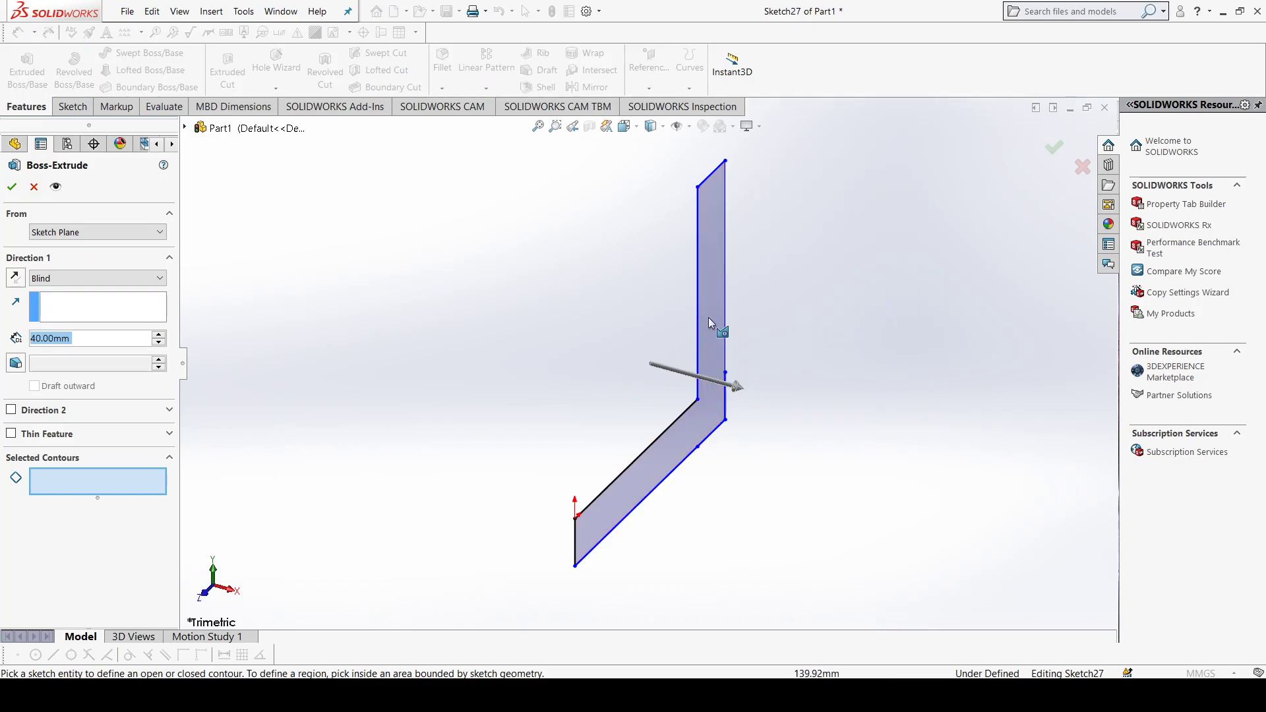
pyautogui.click(709, 316)
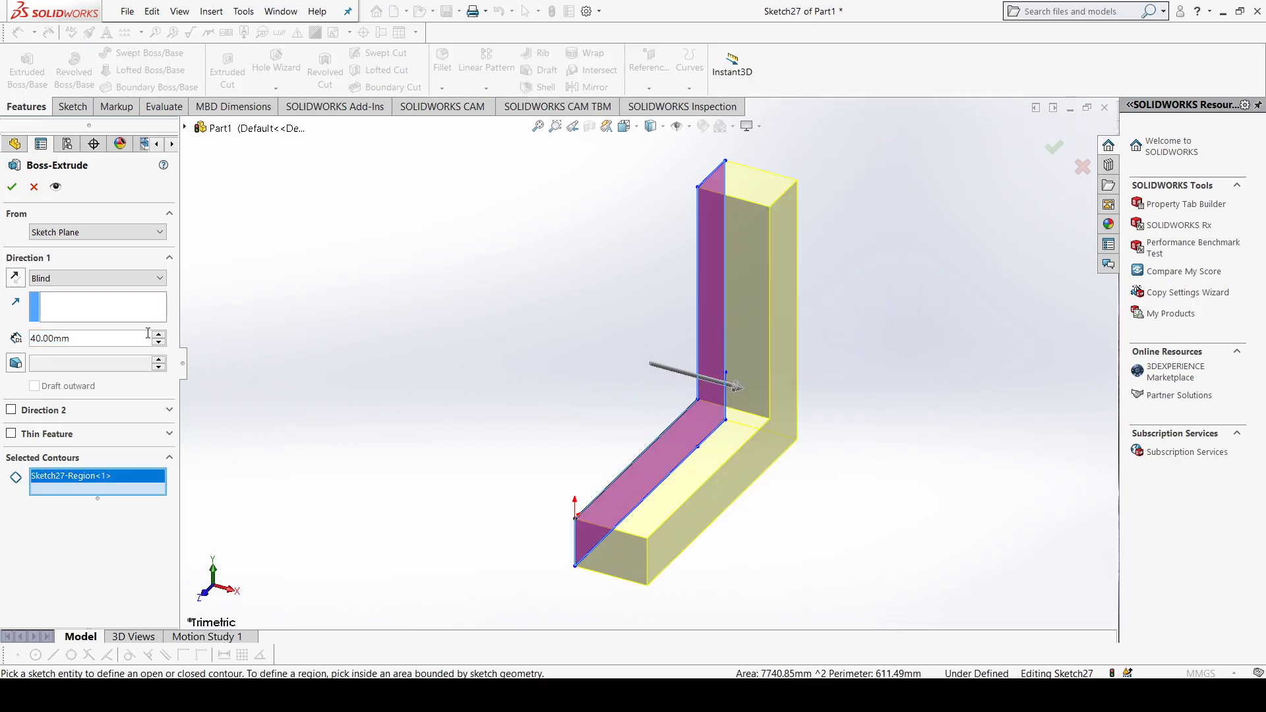
pyautogui.click(11, 188)
pyautogui.moveTo(536, 389); pyautogui.dragTo(706, 430, button='middle')
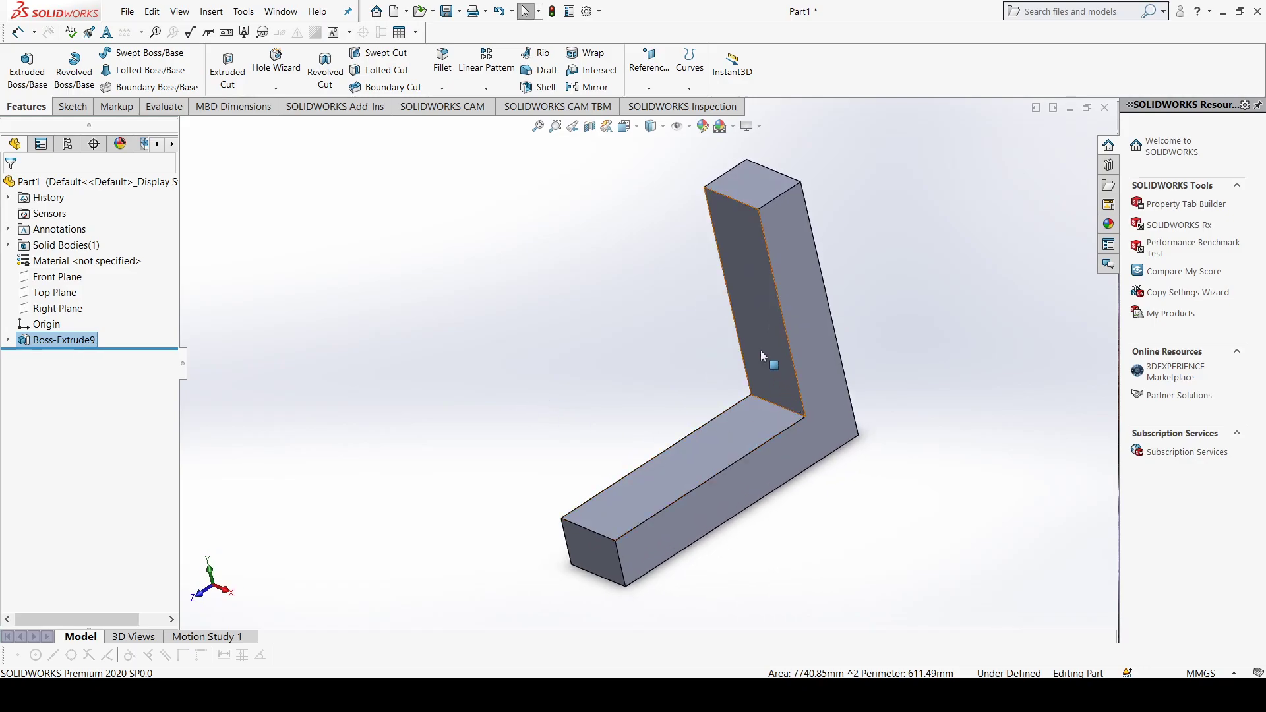
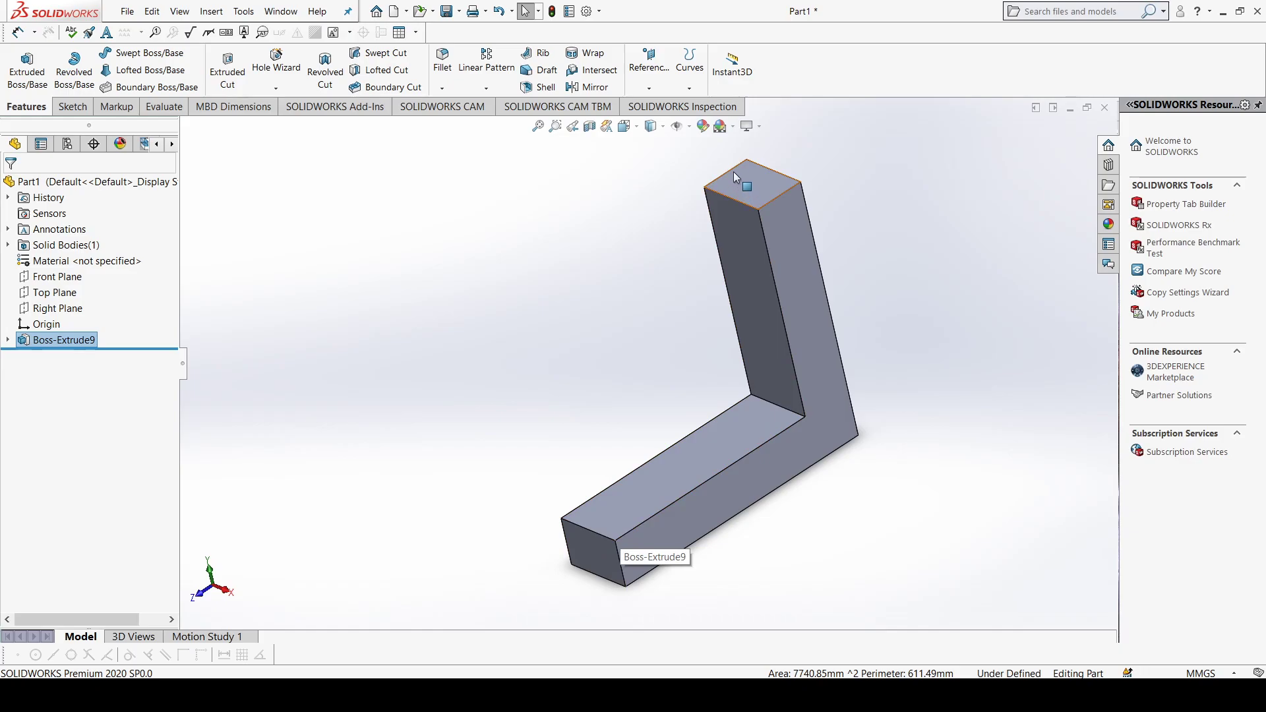
# Step: Create a reference plane offset 20 mm inward from the L-shaped side face of the bracket, using Flip offset
pyautogui.click(681, 521)
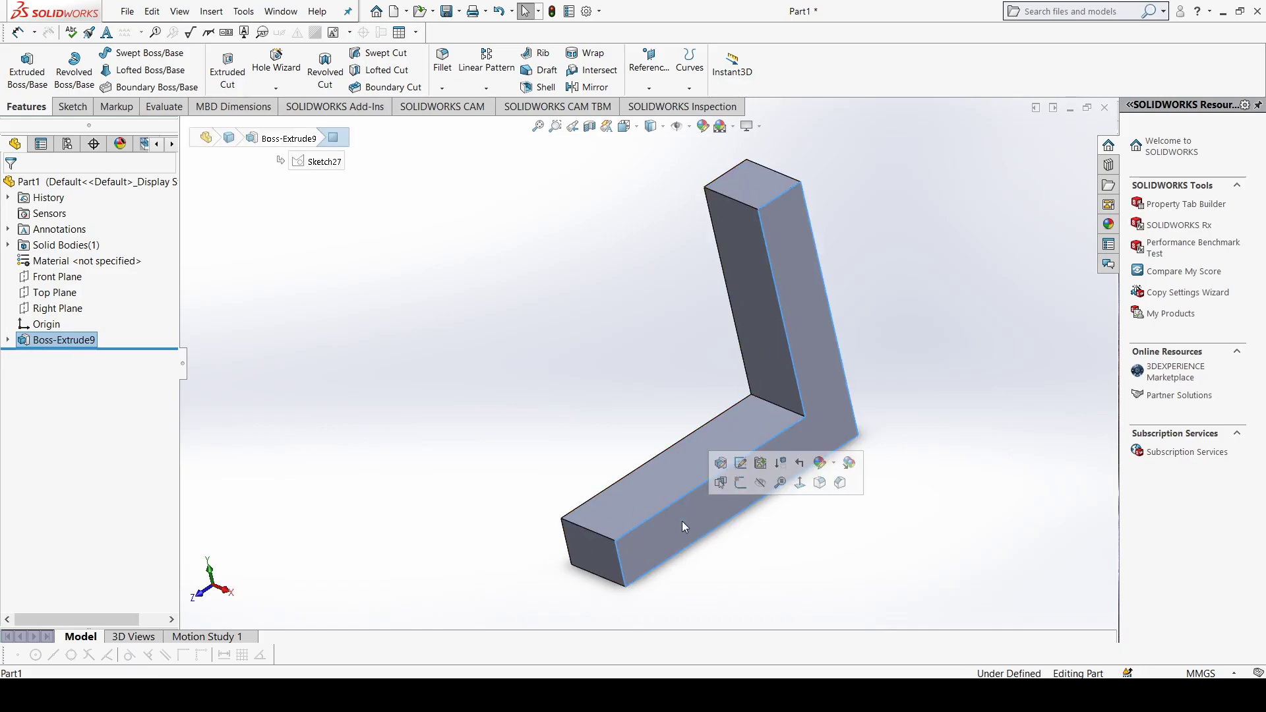
pyautogui.click(649, 87)
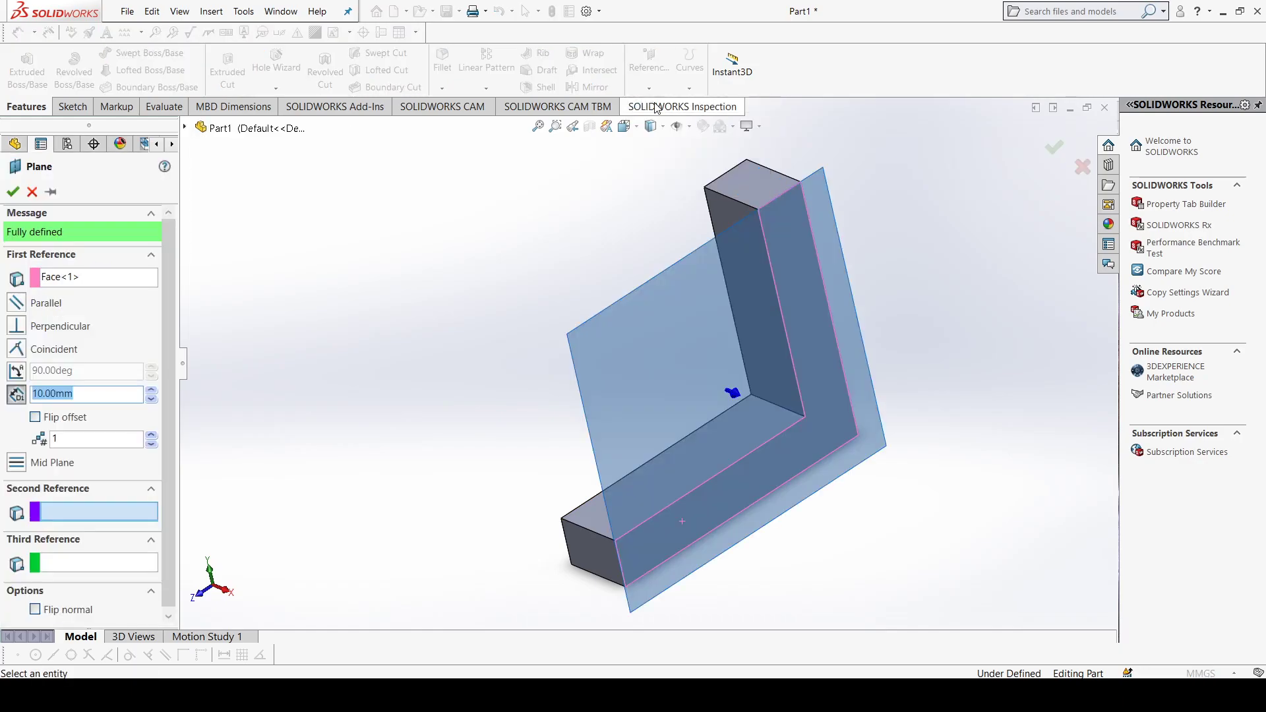
pyautogui.moveTo(567, 348); pyautogui.dragTo(612, 357, button='middle')
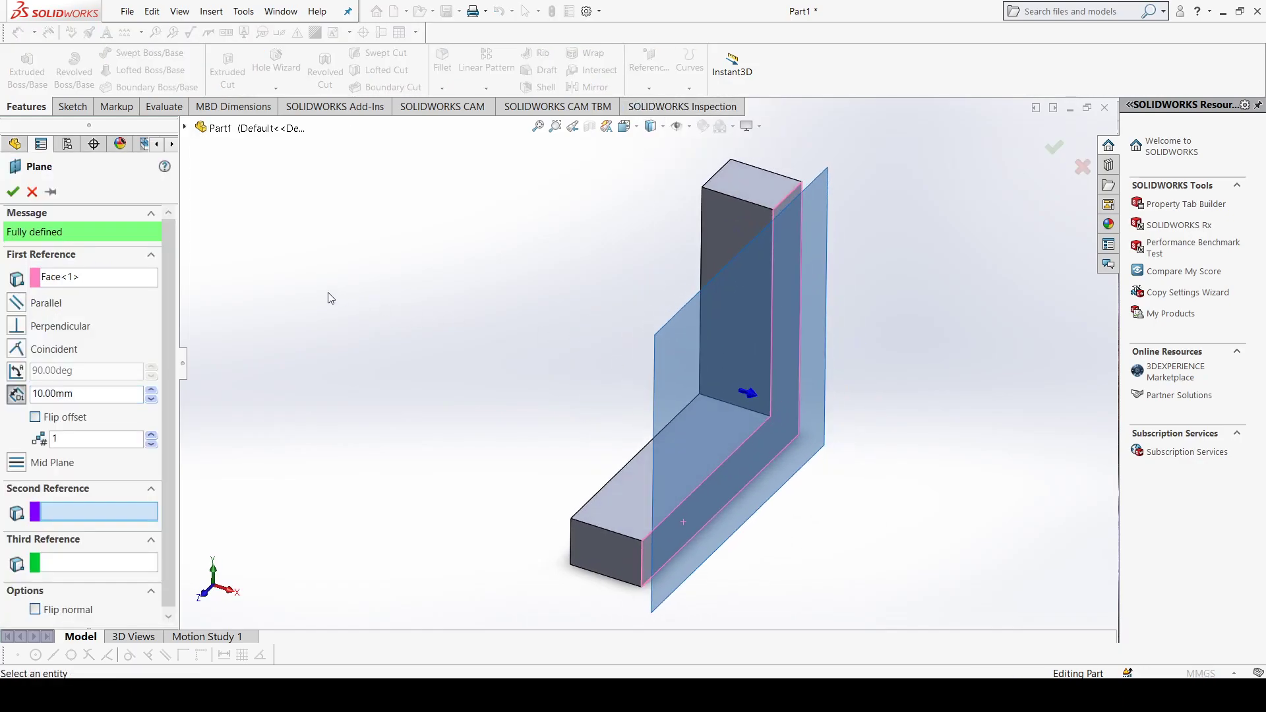
pyautogui.click(34, 418)
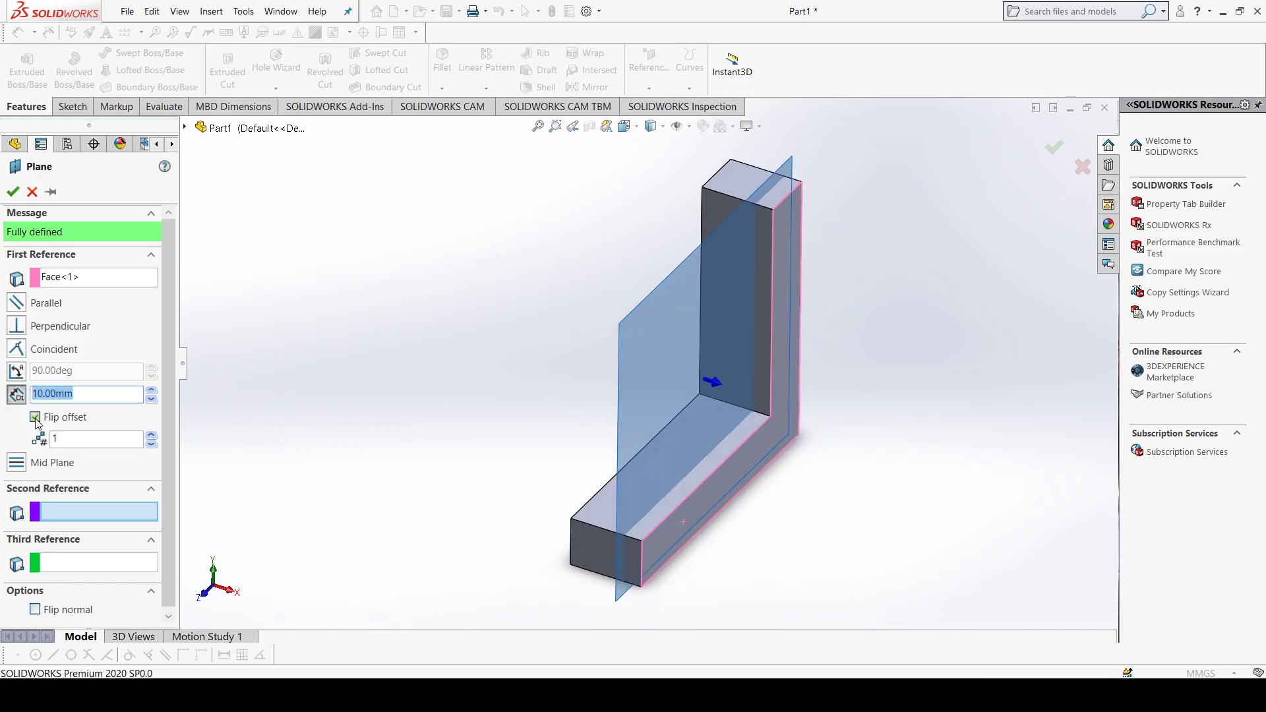
pyautogui.click(151, 391)
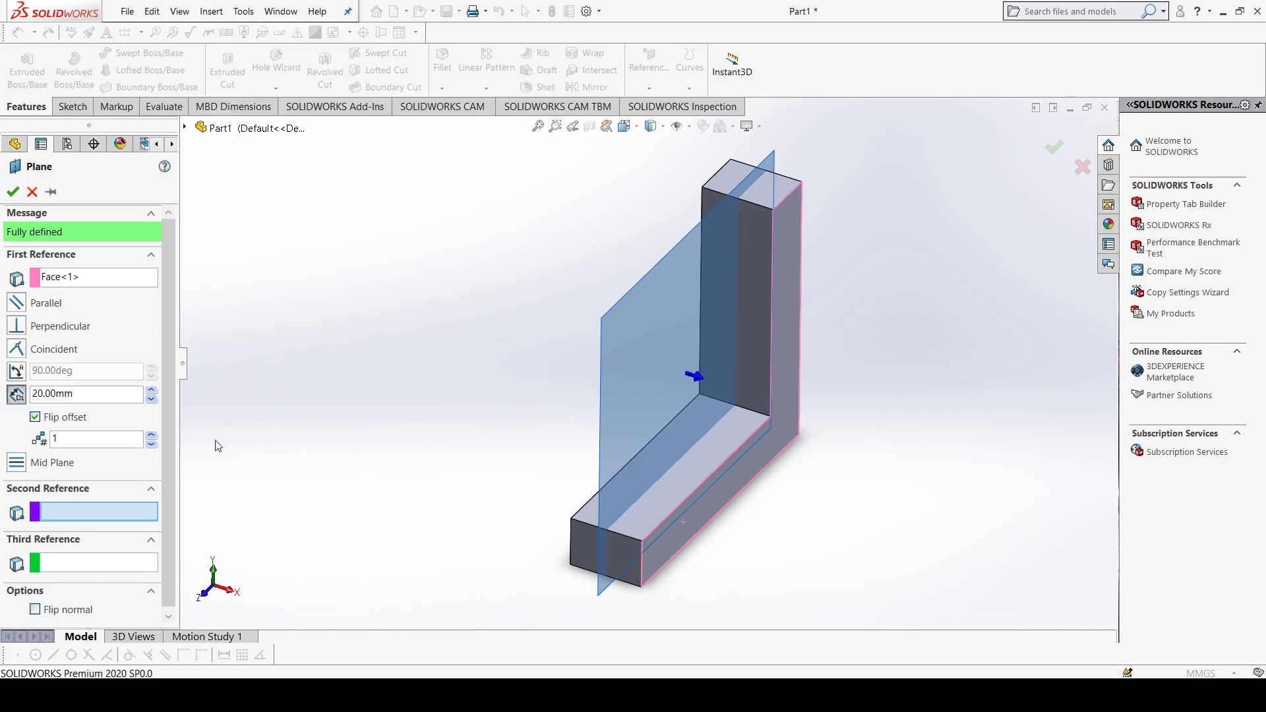
pyautogui.click(12, 192)
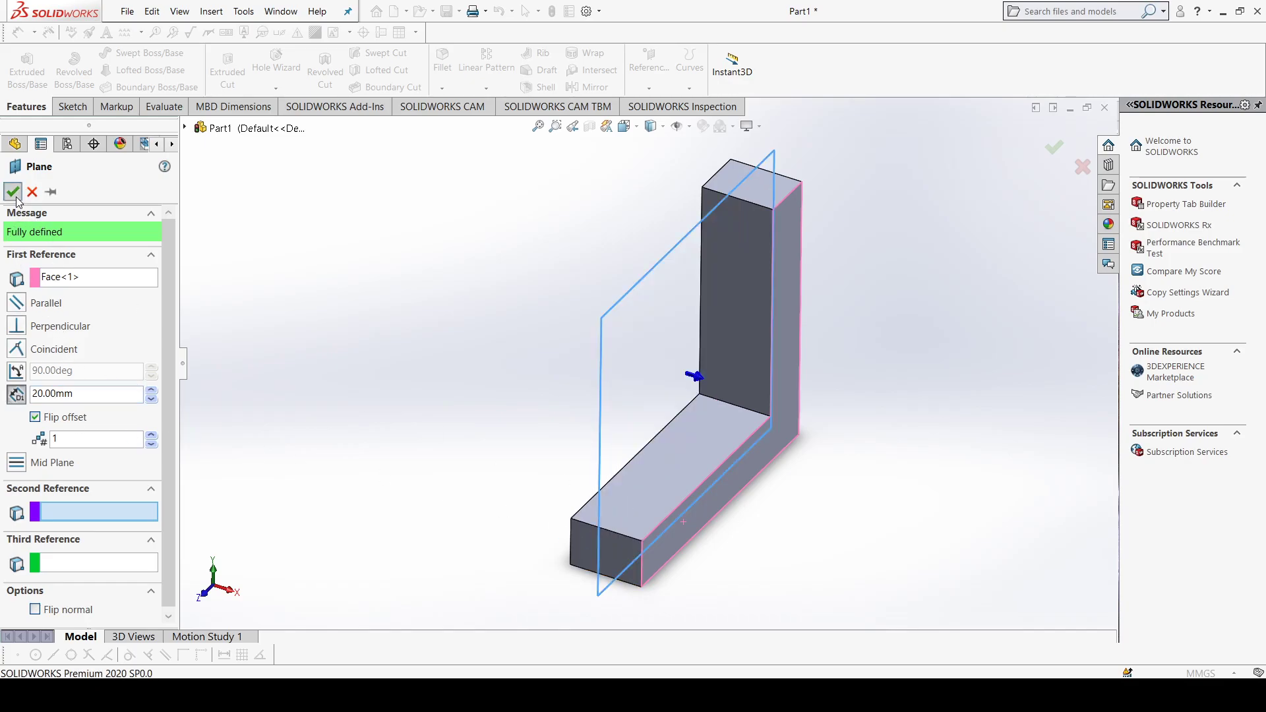
# Step: Sketch a diagonal line on the offset plane, from the horizontal leg's free upper corner to the upright leg's top inner corner
pyautogui.moveTo(544, 365); pyautogui.dragTo(616, 363, button='middle')
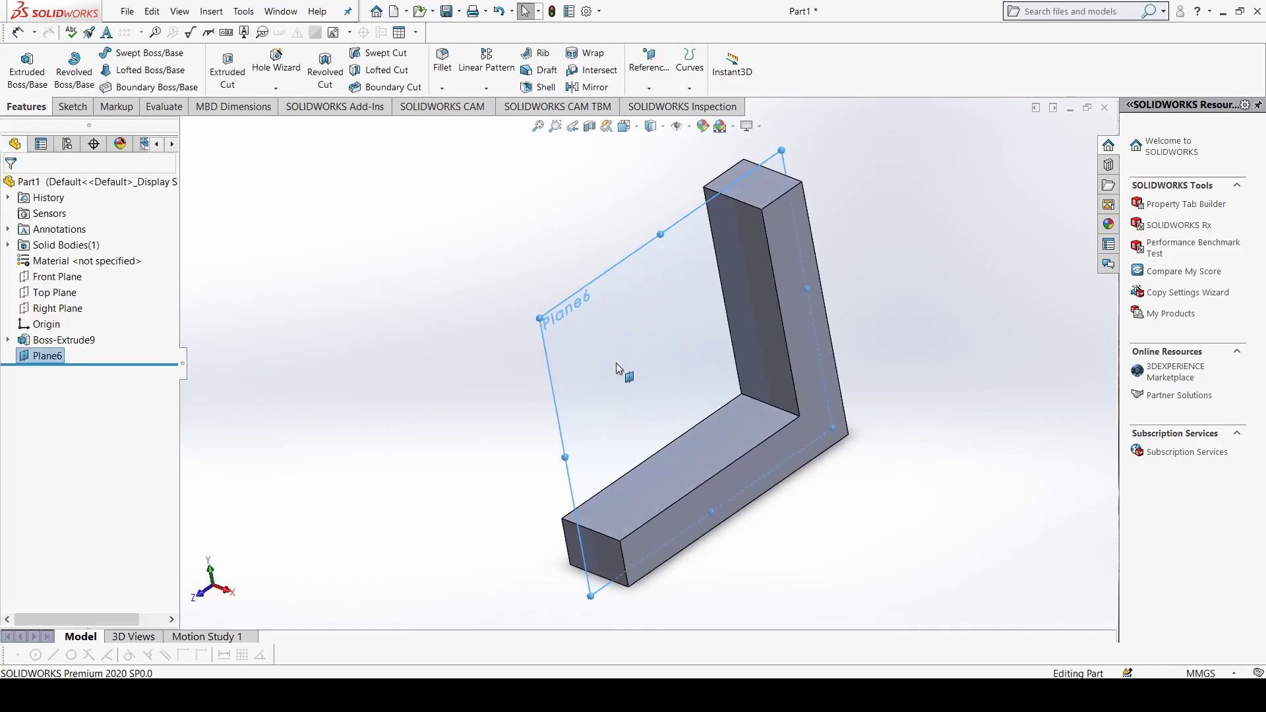
pyautogui.click(616, 362)
pyautogui.hotkey('ctrl', '8')
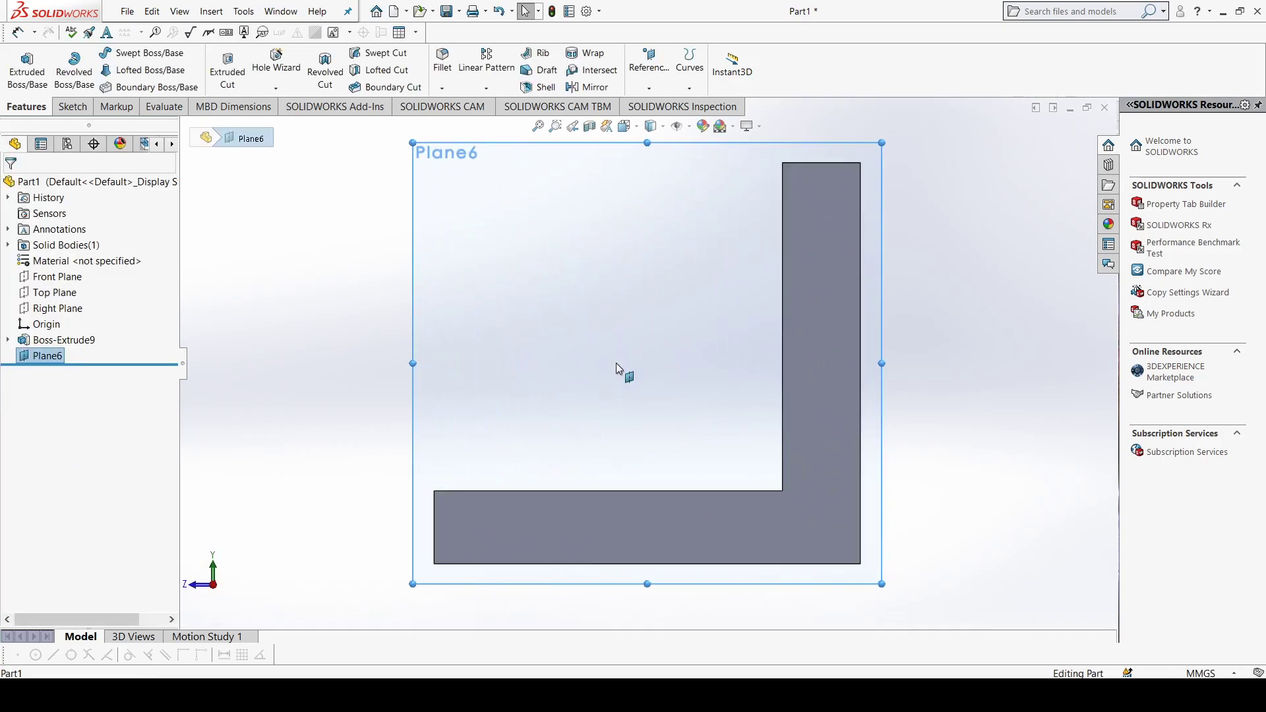
pyautogui.click(77, 107)
pyautogui.click(124, 54)
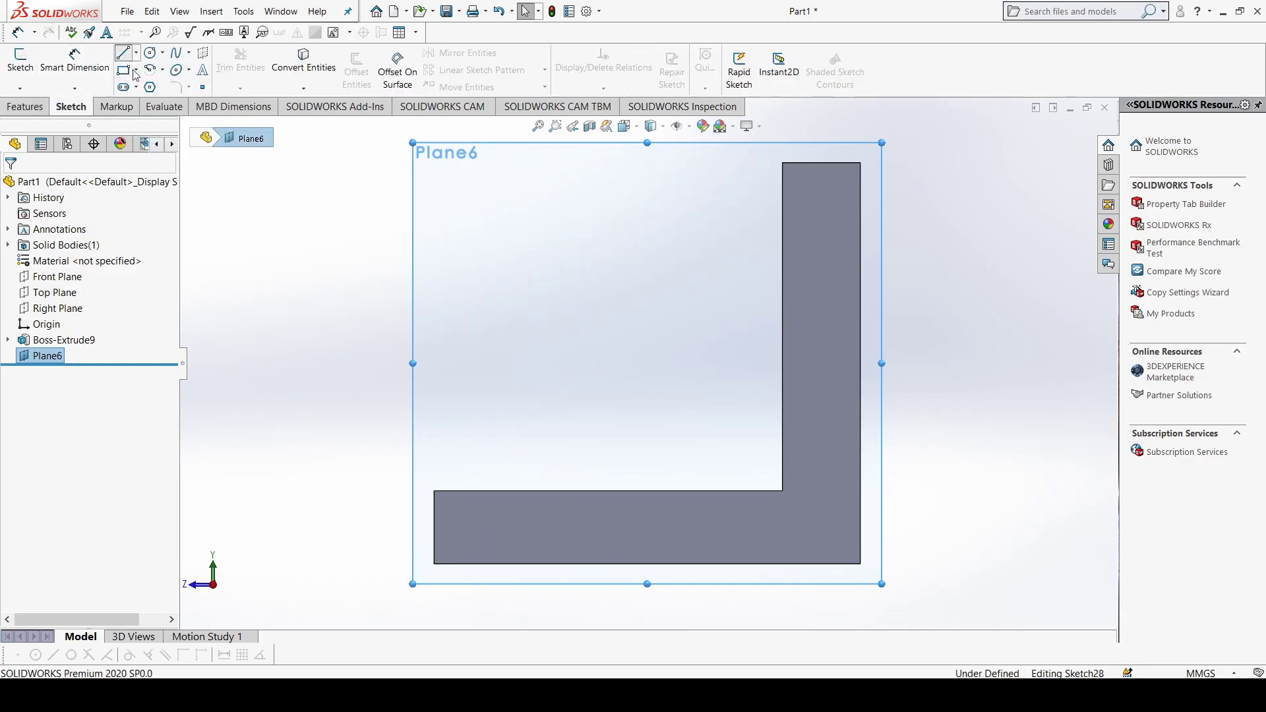
pyautogui.click(434, 490)
pyautogui.click(782, 163)
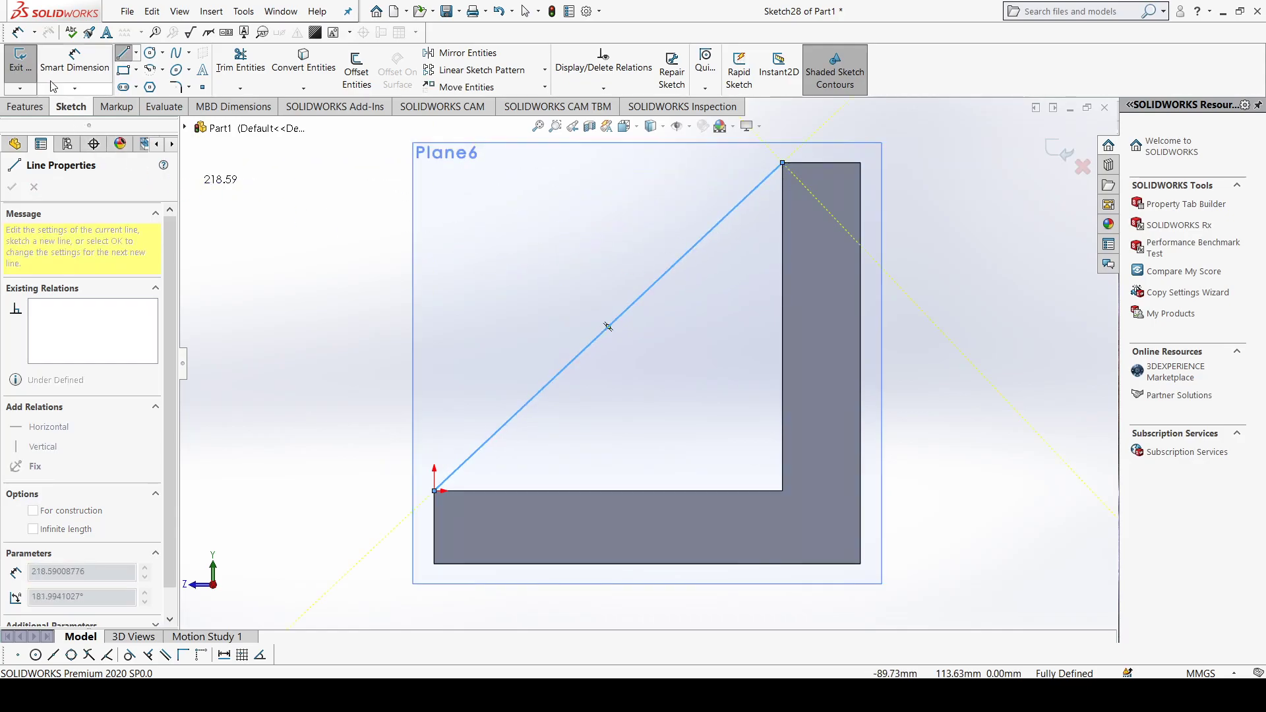
pyautogui.click(20, 66)
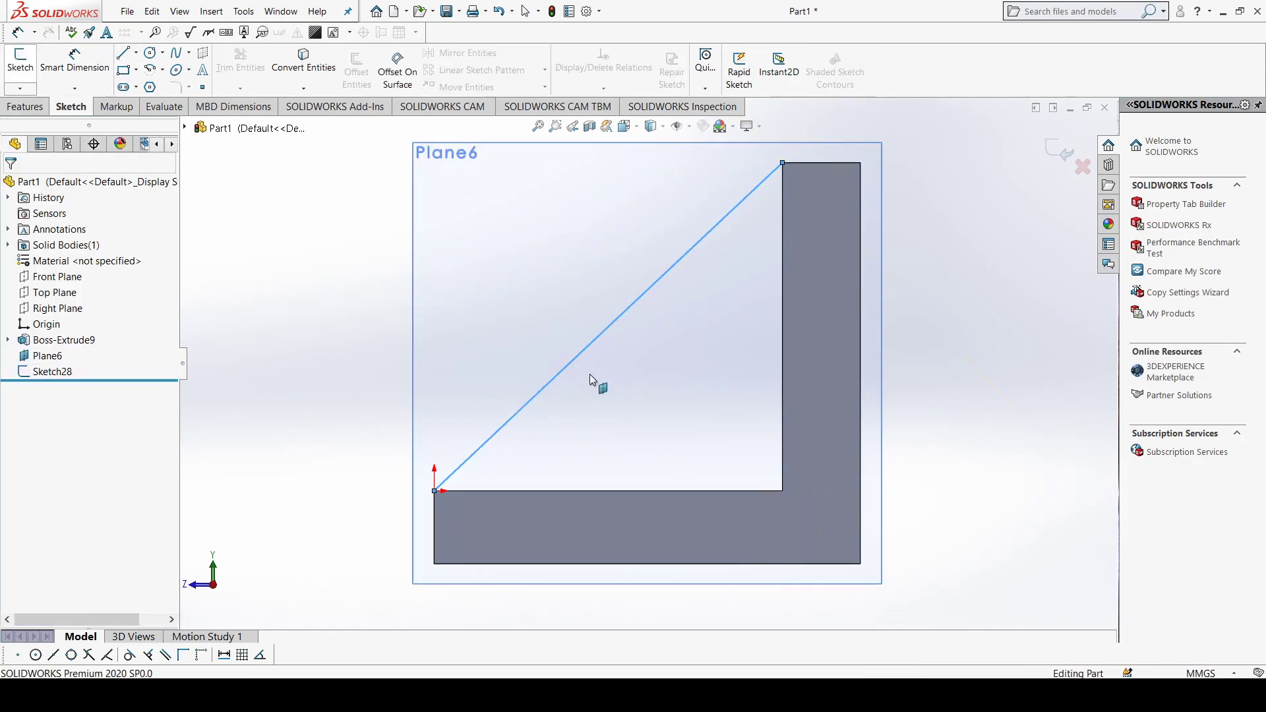
# Step: Create a 10 mm thick Rib from the diagonal line, with the thickness added on both sides of the sketch
pyautogui.click(26, 108)
pyautogui.click(546, 55)
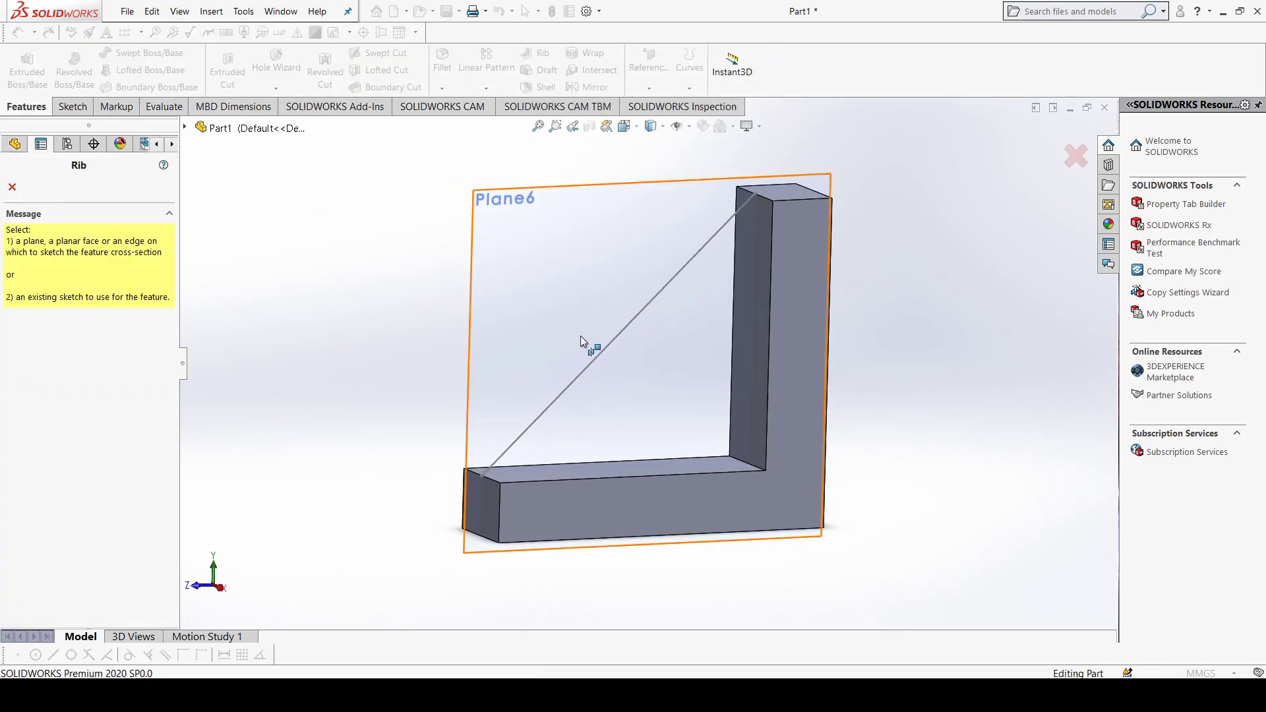
pyautogui.click(609, 346)
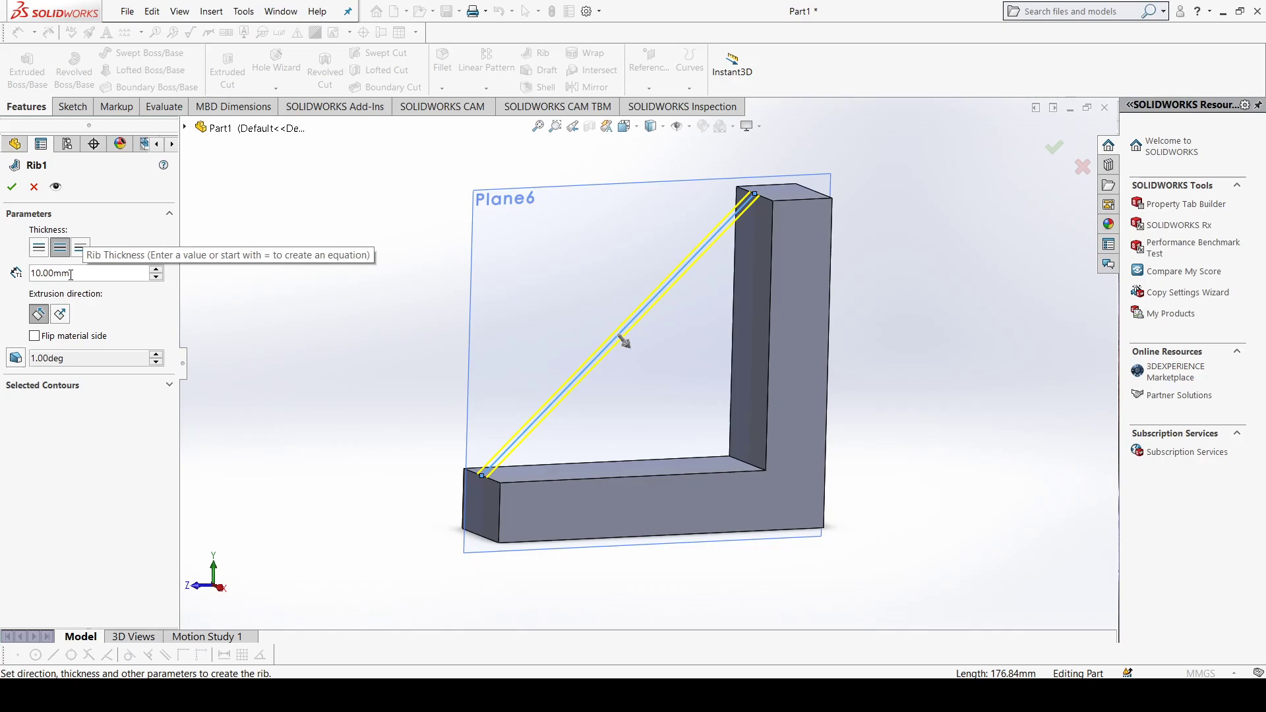
pyautogui.click(11, 188)
pyautogui.moveTo(600, 408); pyautogui.dragTo(601, 463, button='middle')
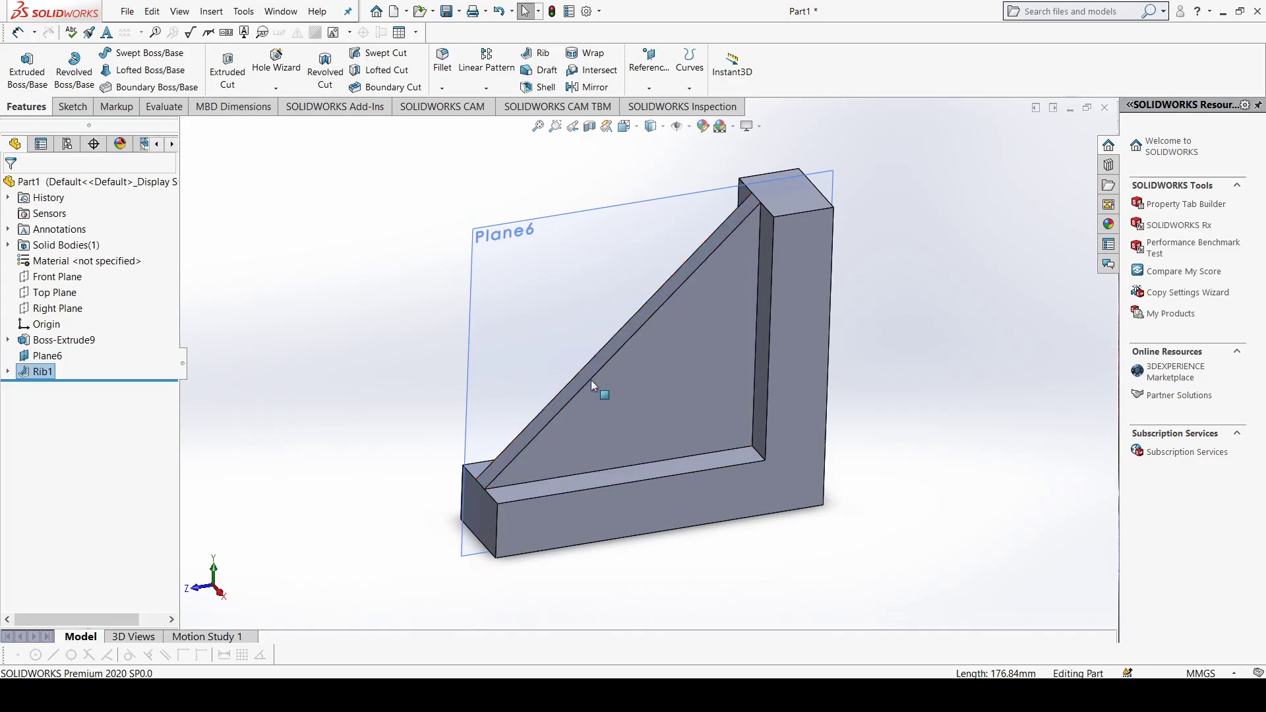
# Step: Reopen the rib for editing and raise its thickness to 30 mm
pyautogui.rightClick(37, 372)
pyautogui.click(51, 335)
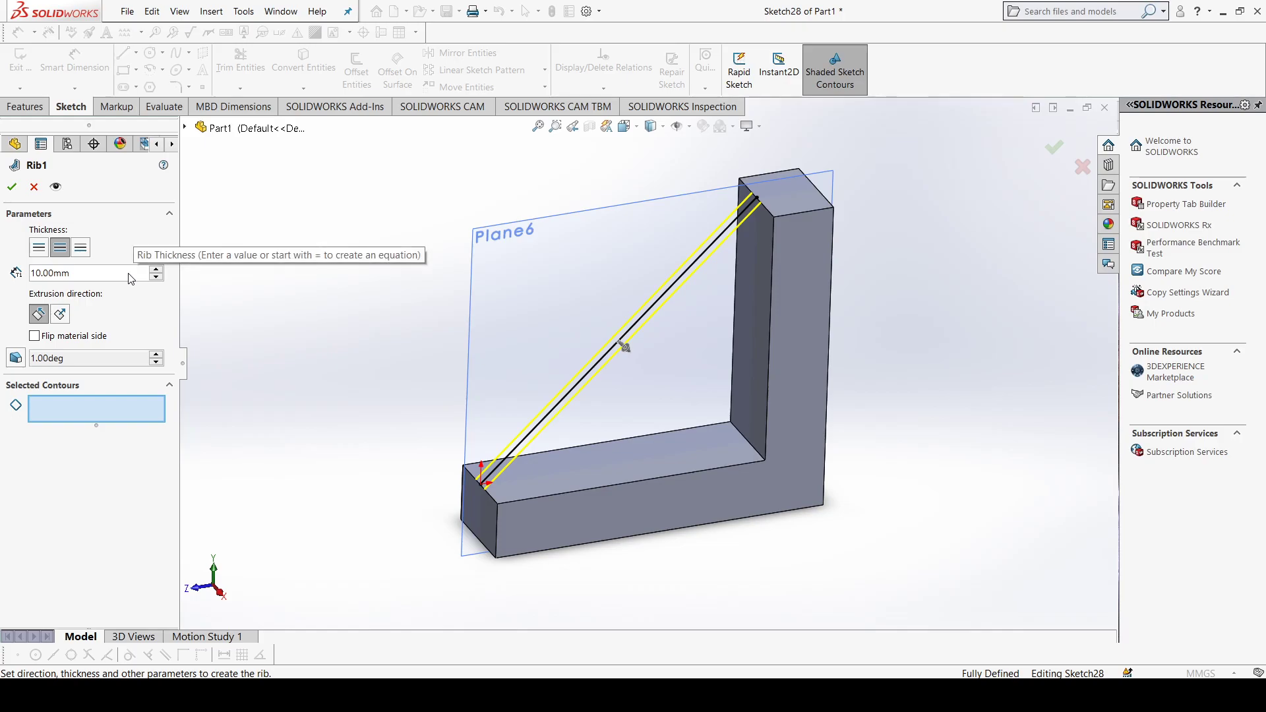
pyautogui.click(156, 269)
pyautogui.click(156, 269)
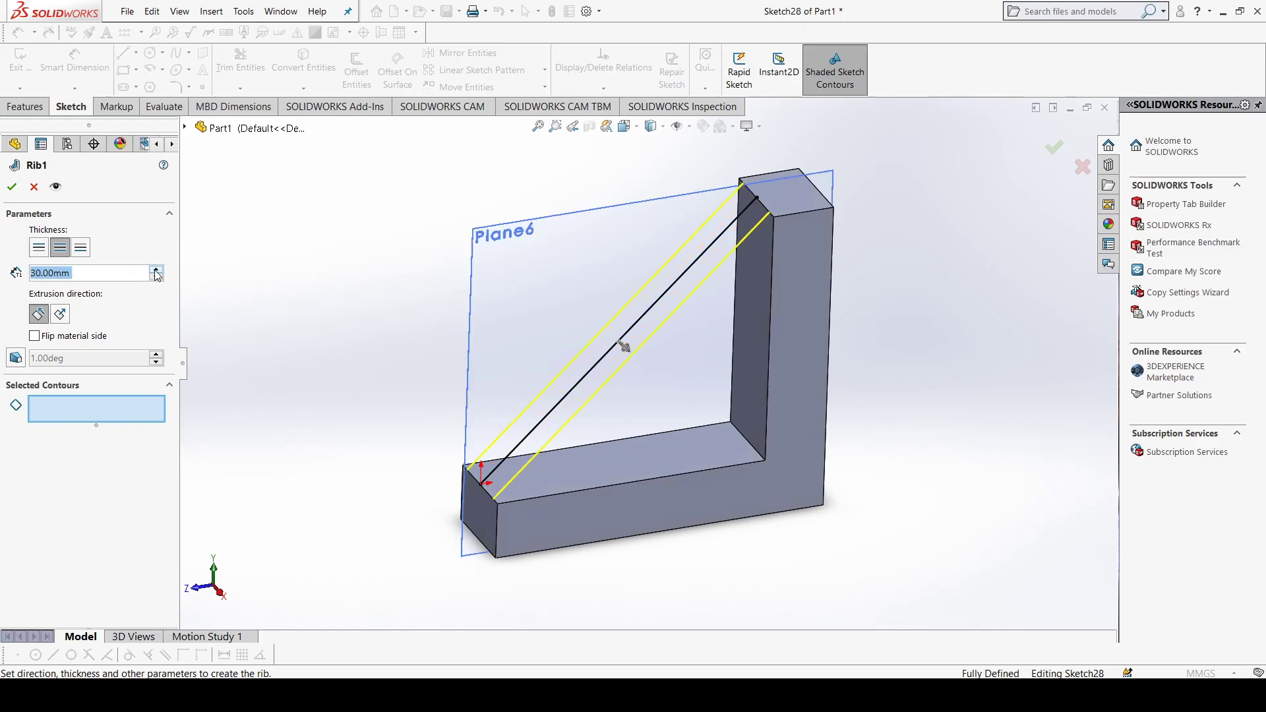
# Step: Try a 20 mm rib thickness applied to the first side, both sides and the second side of the sketch
pyautogui.click(156, 276)
pyautogui.click(156, 277)
pyautogui.click(157, 270)
pyautogui.click(157, 270)
pyautogui.click(157, 277)
pyautogui.click(157, 277)
pyautogui.click(156, 270)
pyautogui.click(81, 248)
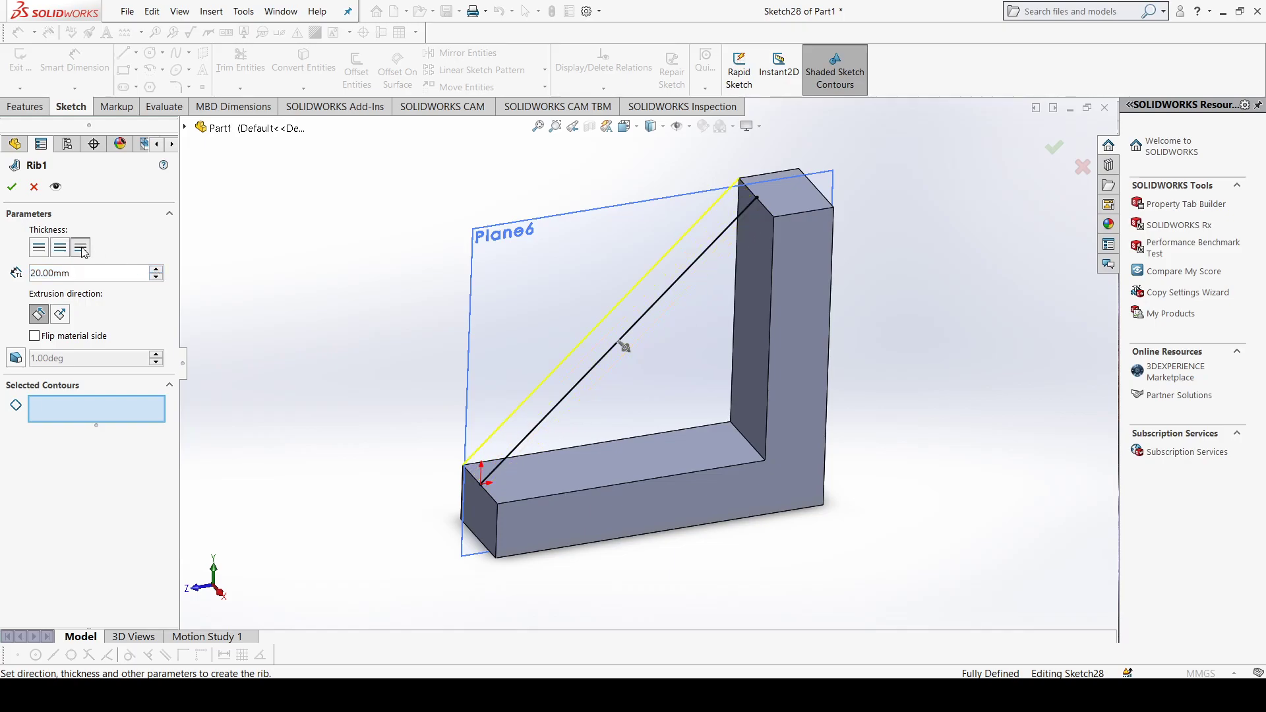
pyautogui.click(44, 250)
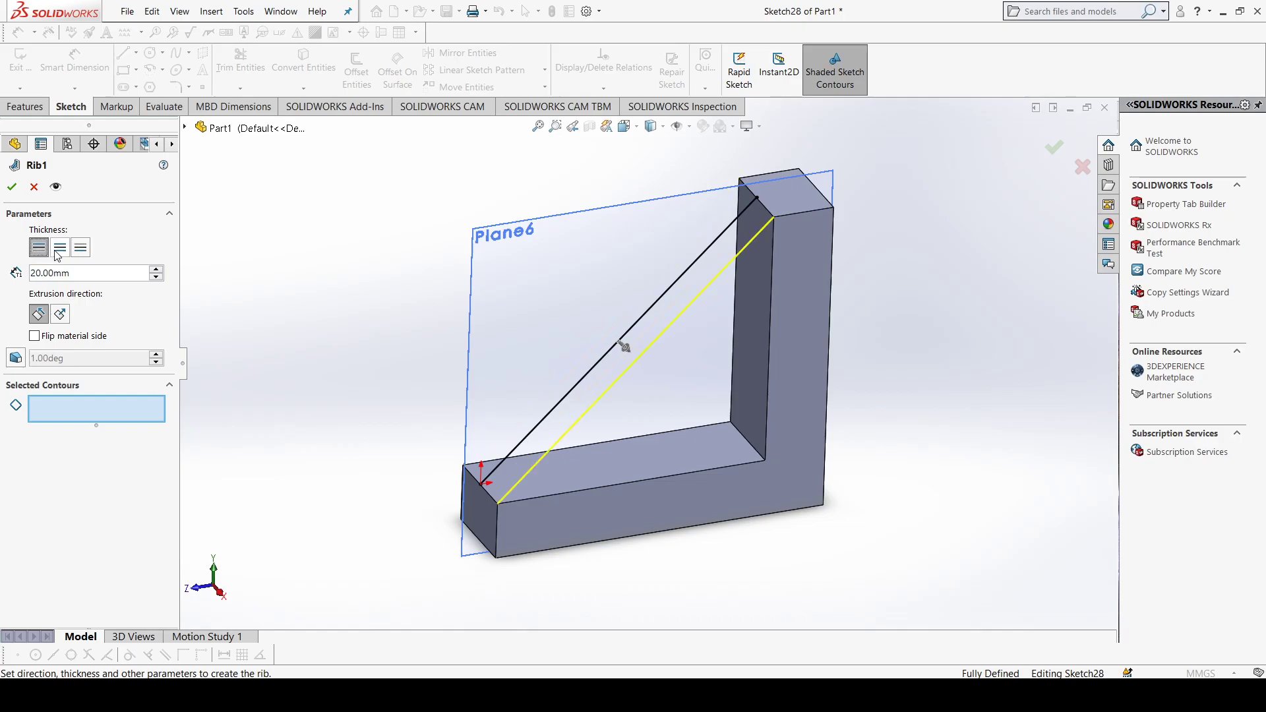
pyautogui.click(64, 252)
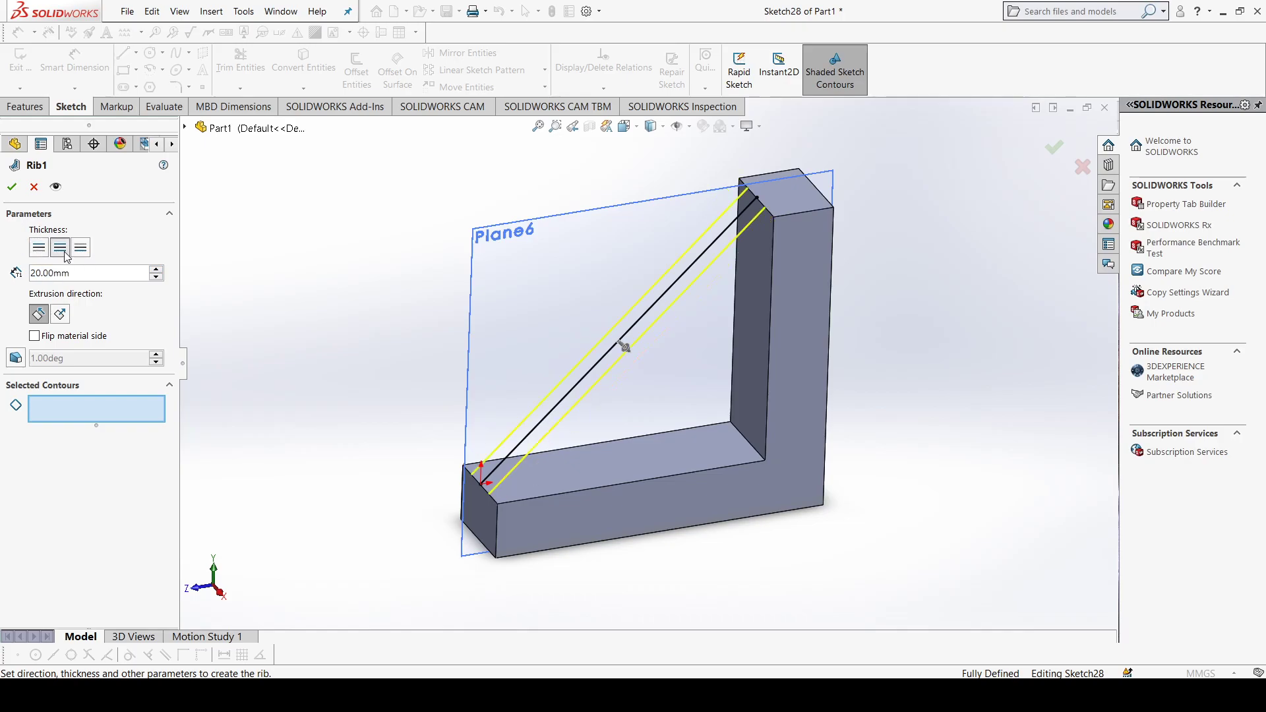
pyautogui.click(81, 250)
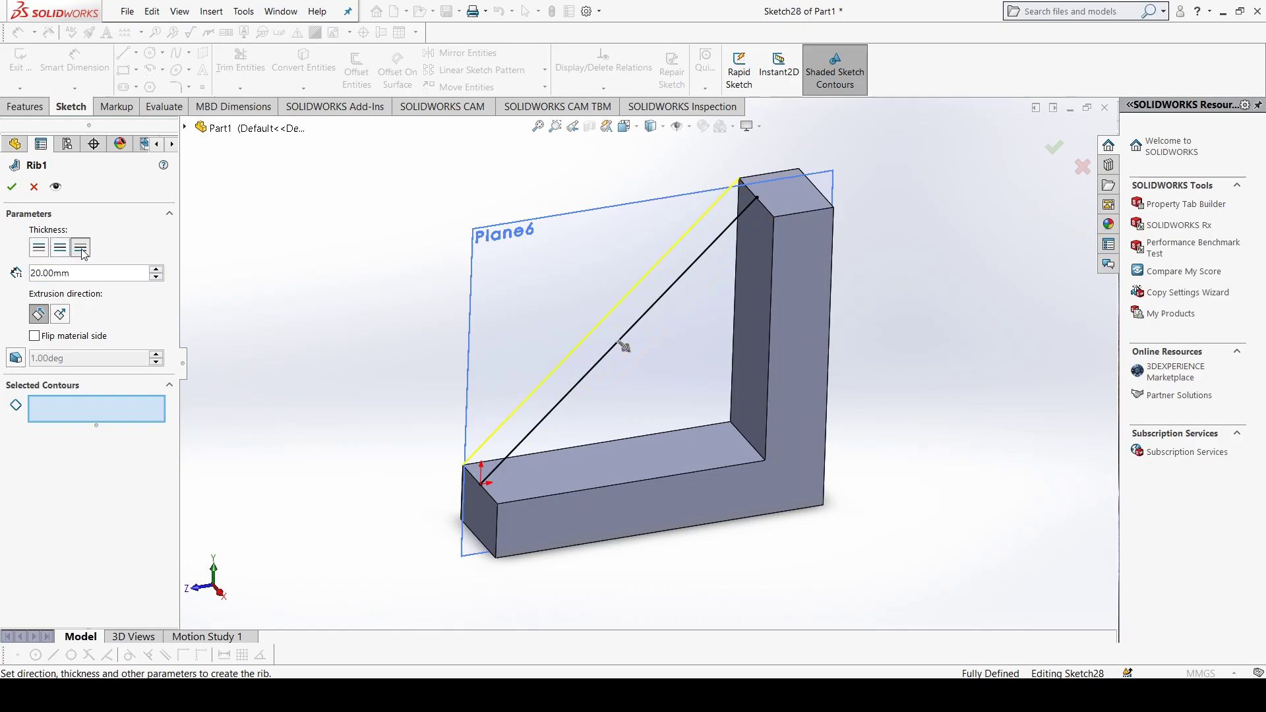
pyautogui.click(39, 248)
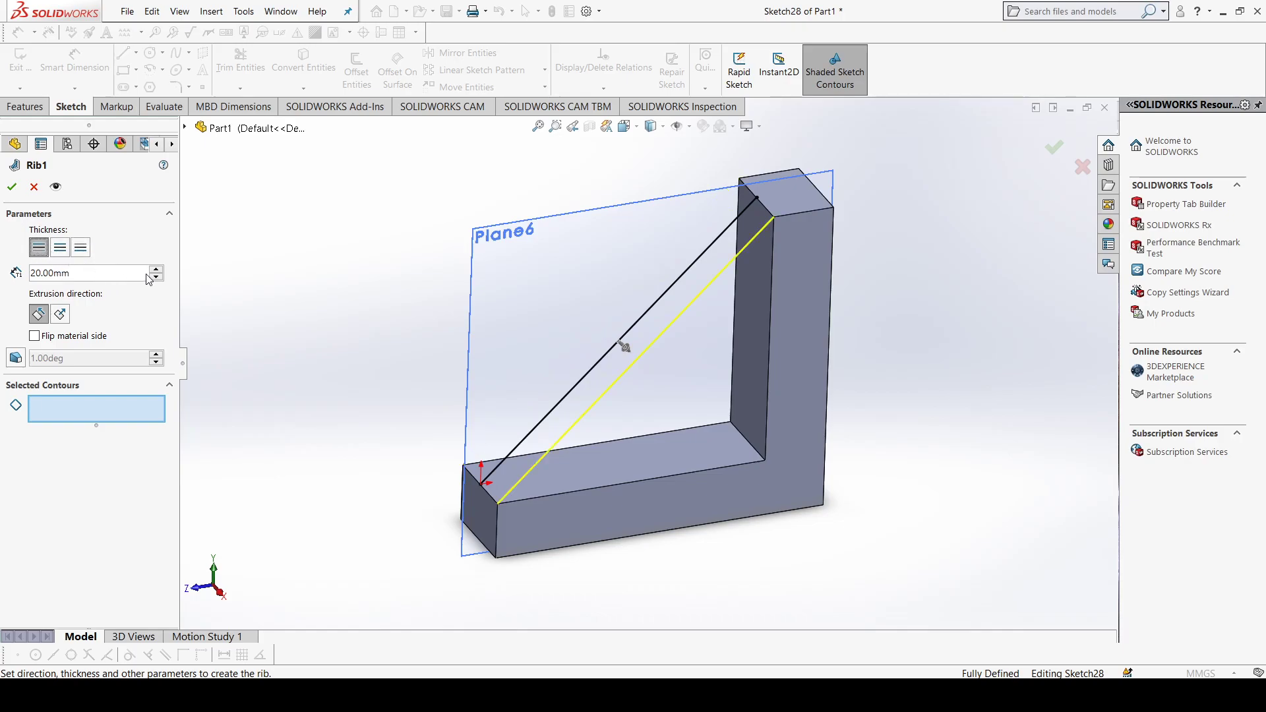
# Step: Apply a 30 mm rib thickness on both sides of the diagonal line
pyautogui.click(157, 270)
pyautogui.click(65, 250)
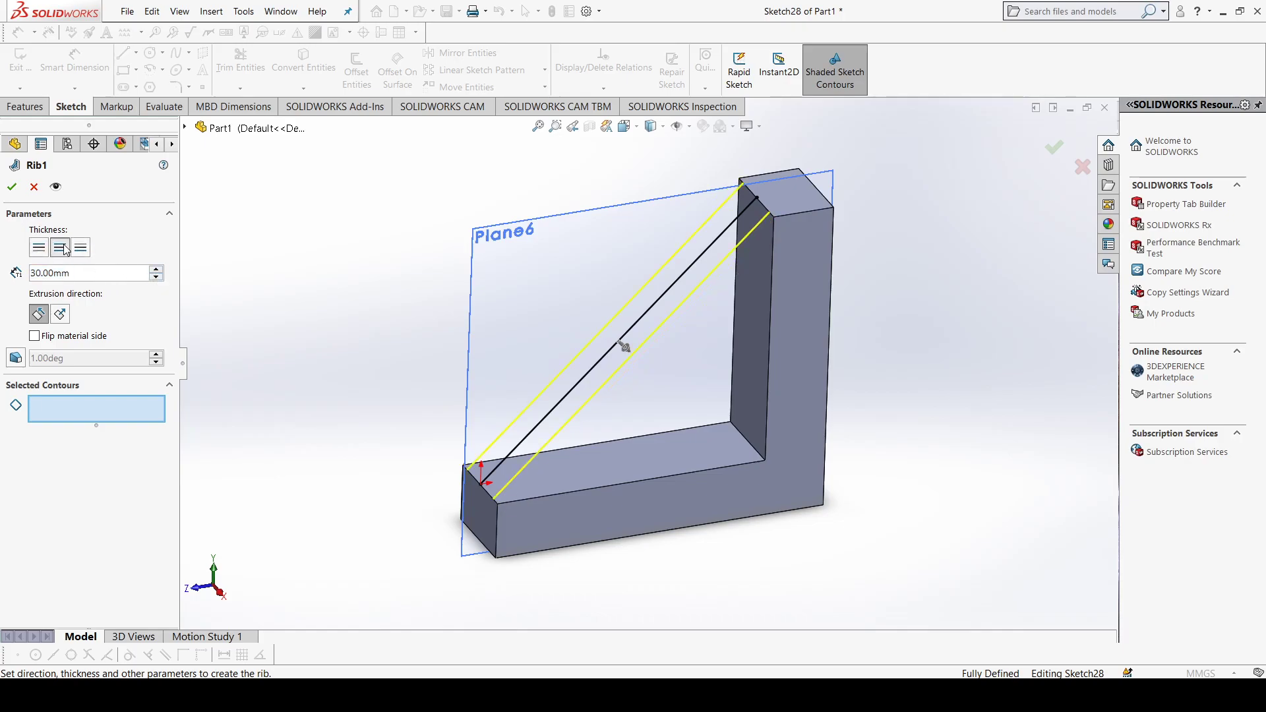
pyautogui.moveTo(770, 512); pyautogui.dragTo(713, 474, button='middle')
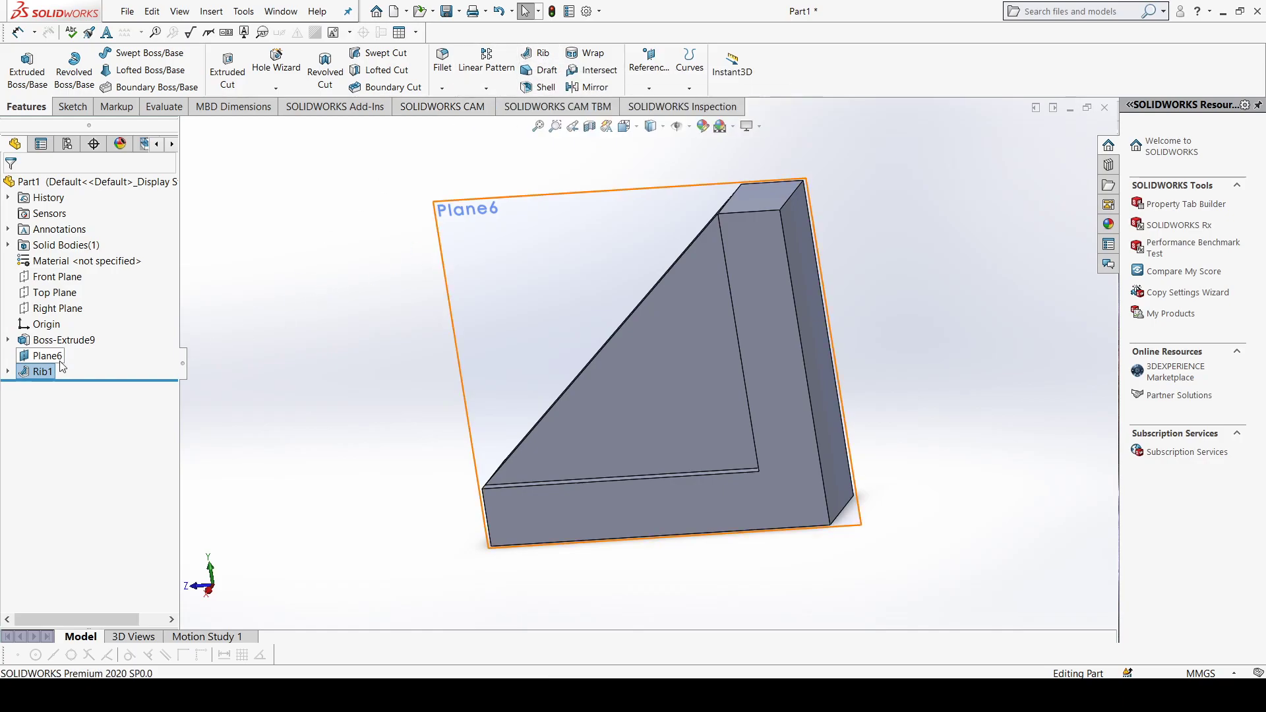
pyautogui.rightClick(47, 371)
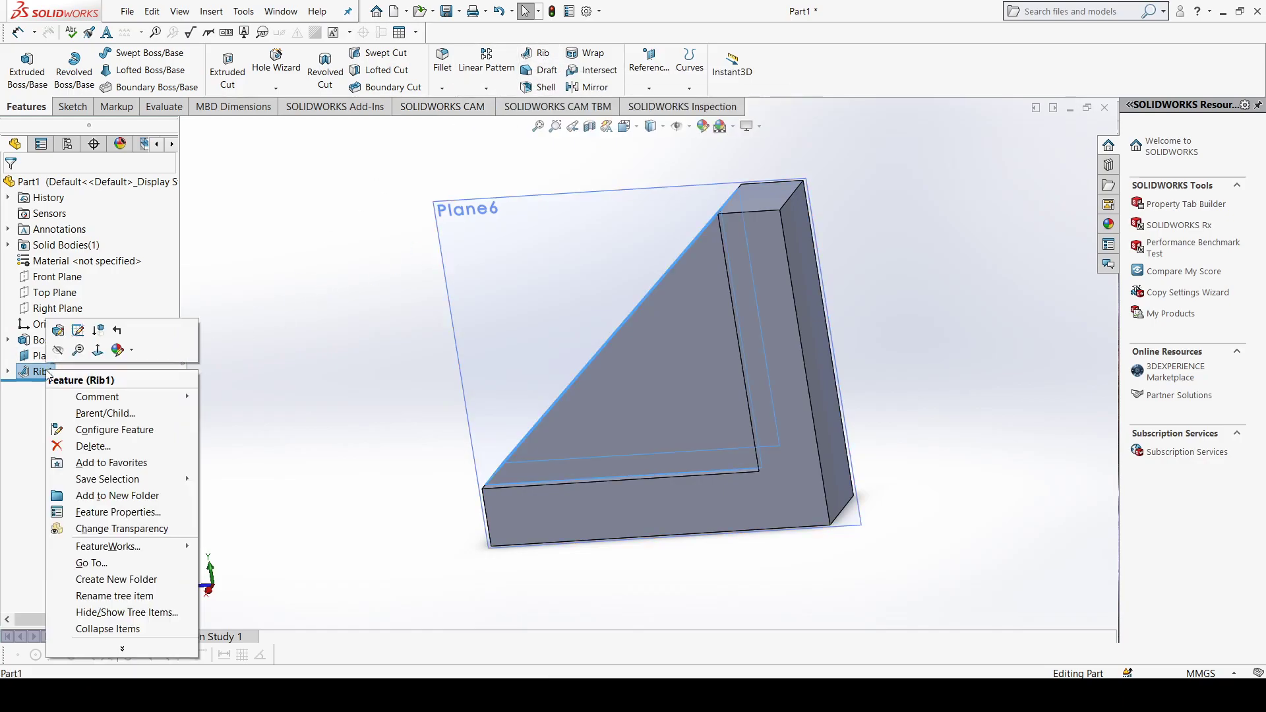
pyautogui.click(93, 447)
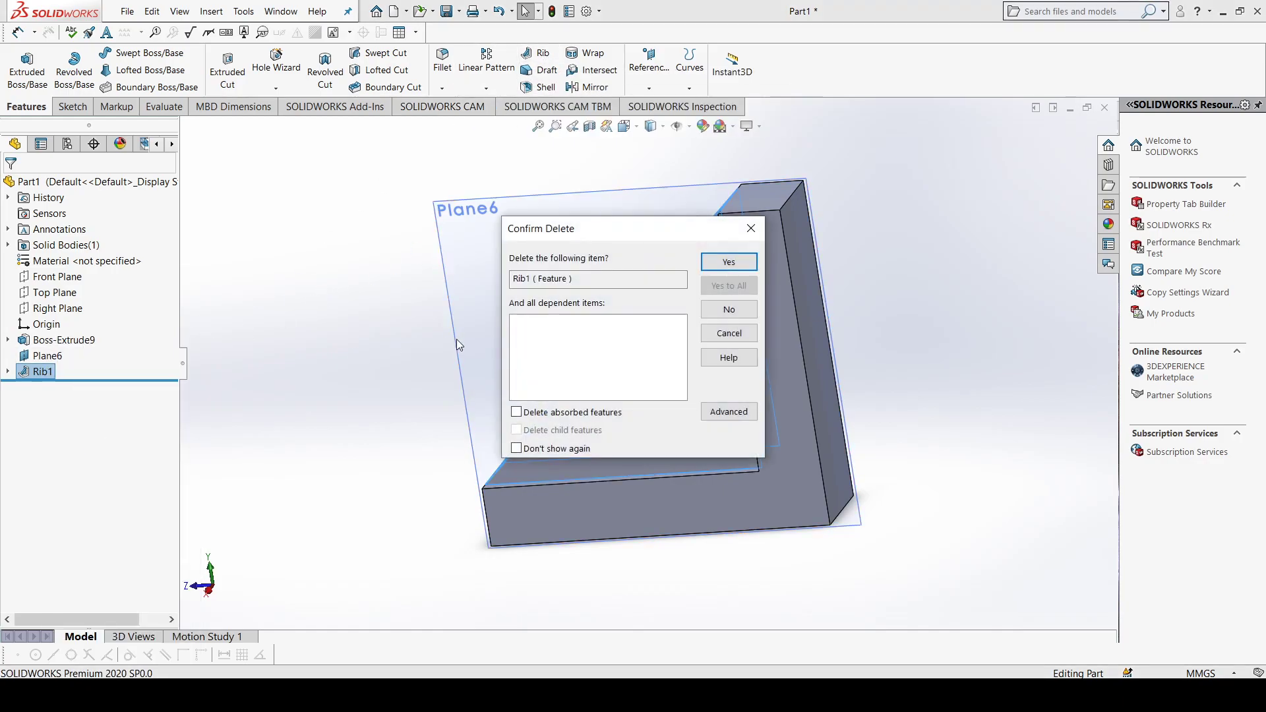
pyautogui.click(751, 229)
pyautogui.moveTo(601, 371); pyautogui.dragTo(524, 423, button='middle')
pyautogui.moveTo(726, 281); pyautogui.dragTo(689, 200, button='middle')
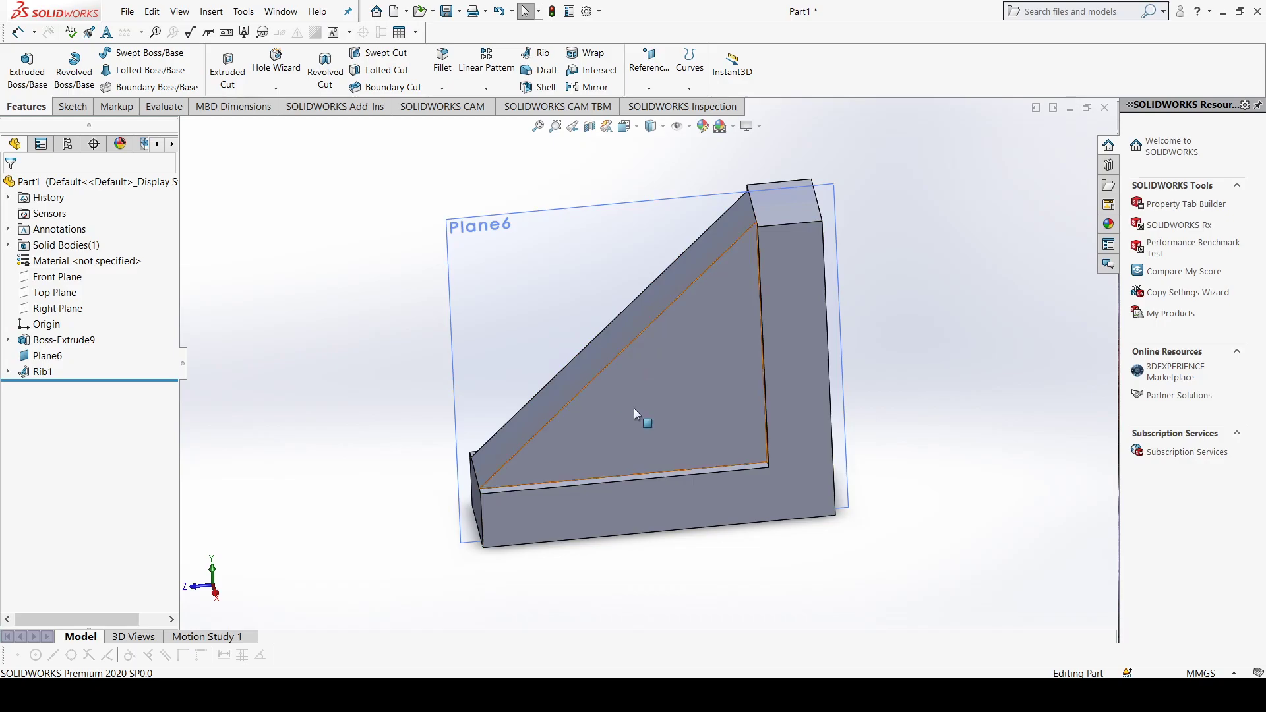
# Step: Delete the rib feature from the bracket
pyautogui.rightClick(44, 371)
pyautogui.click(76, 516)
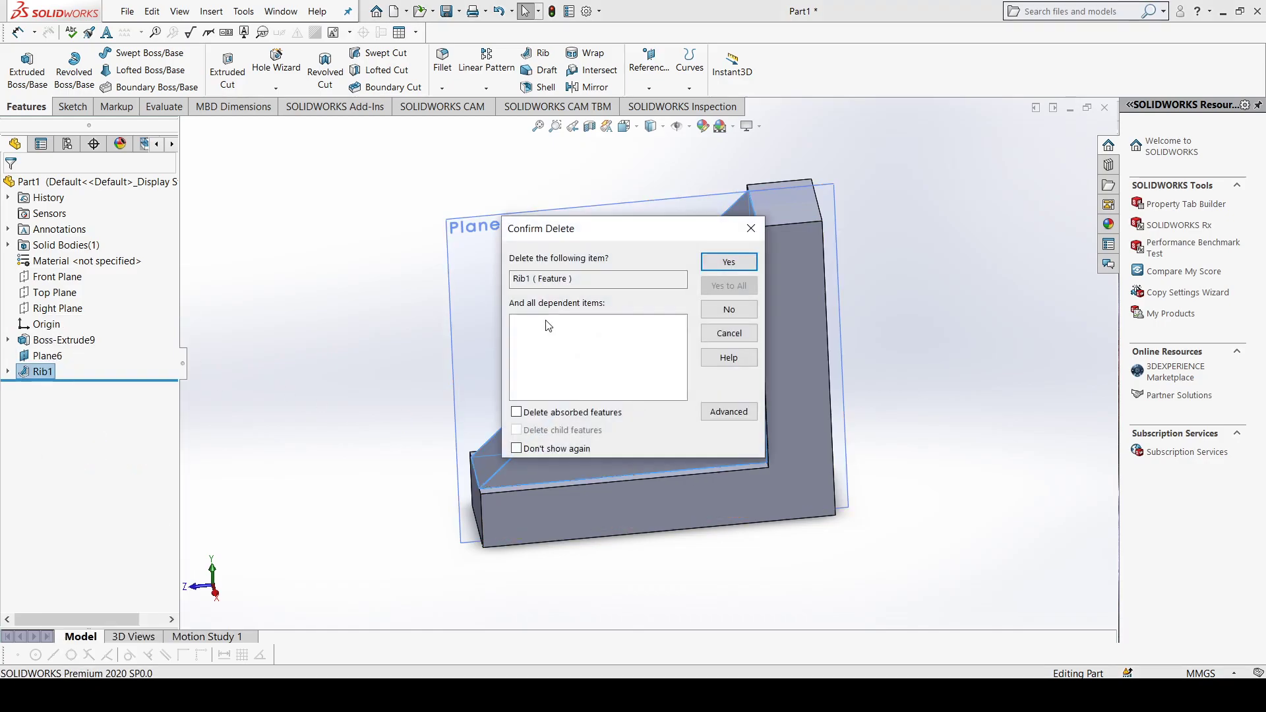
pyautogui.click(723, 267)
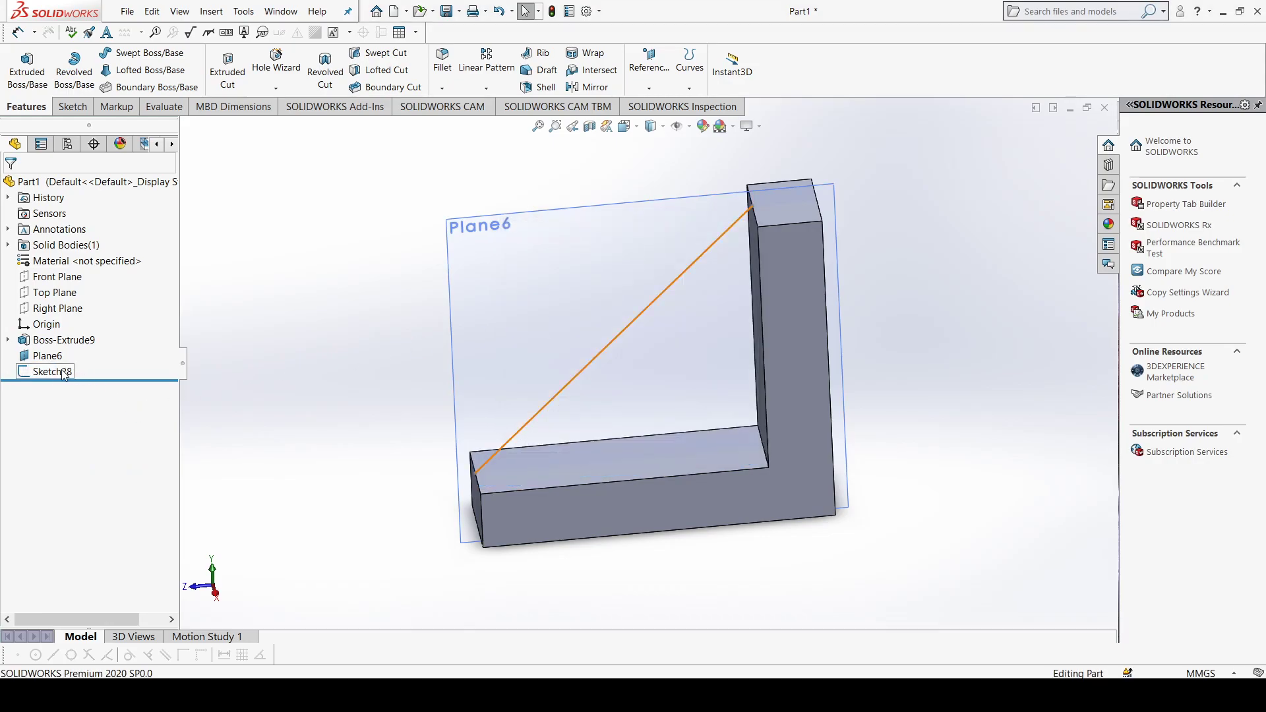
# Step: Delete the L-shaped extruded boss
pyautogui.click(63, 372)
pyautogui.keyDown('ctrl'); pyautogui.click(52, 359); pyautogui.keyUp('ctrl')
pyautogui.keyDown('ctrl'); pyautogui.click(54, 345); pyautogui.keyUp('ctrl')
pyautogui.press('Delete')
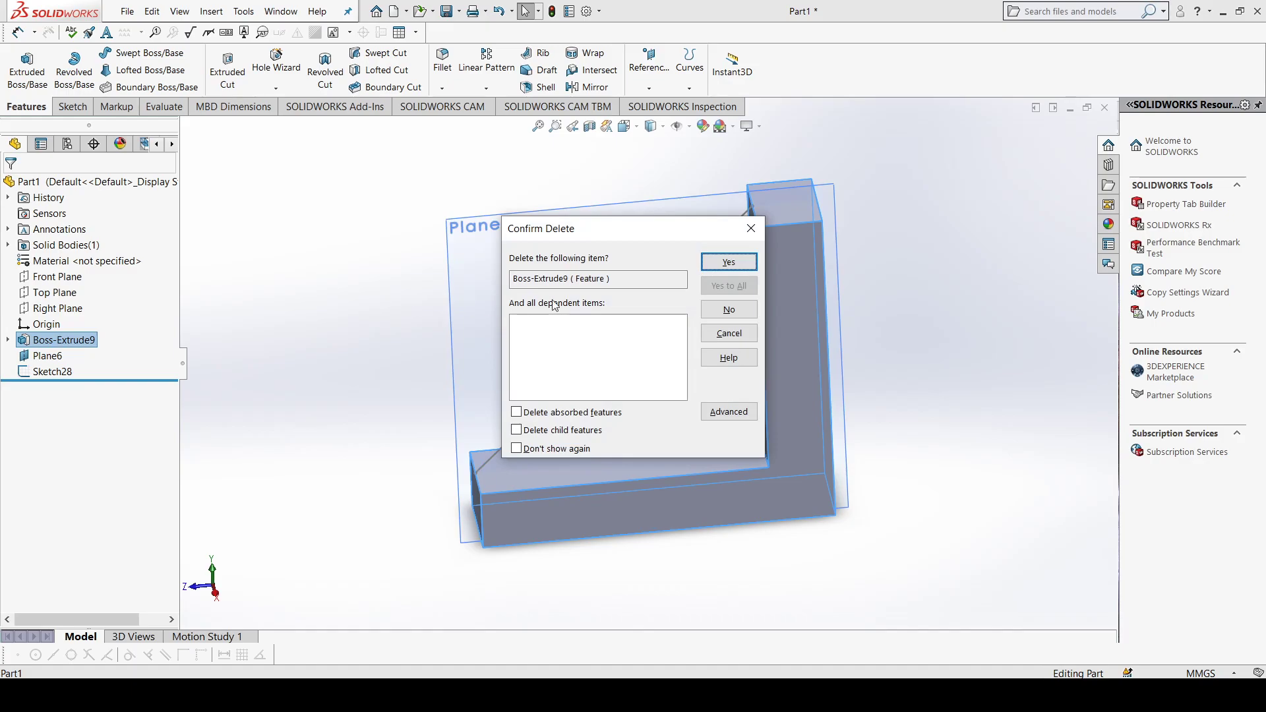
pyautogui.click(729, 264)
pyautogui.click(604, 355)
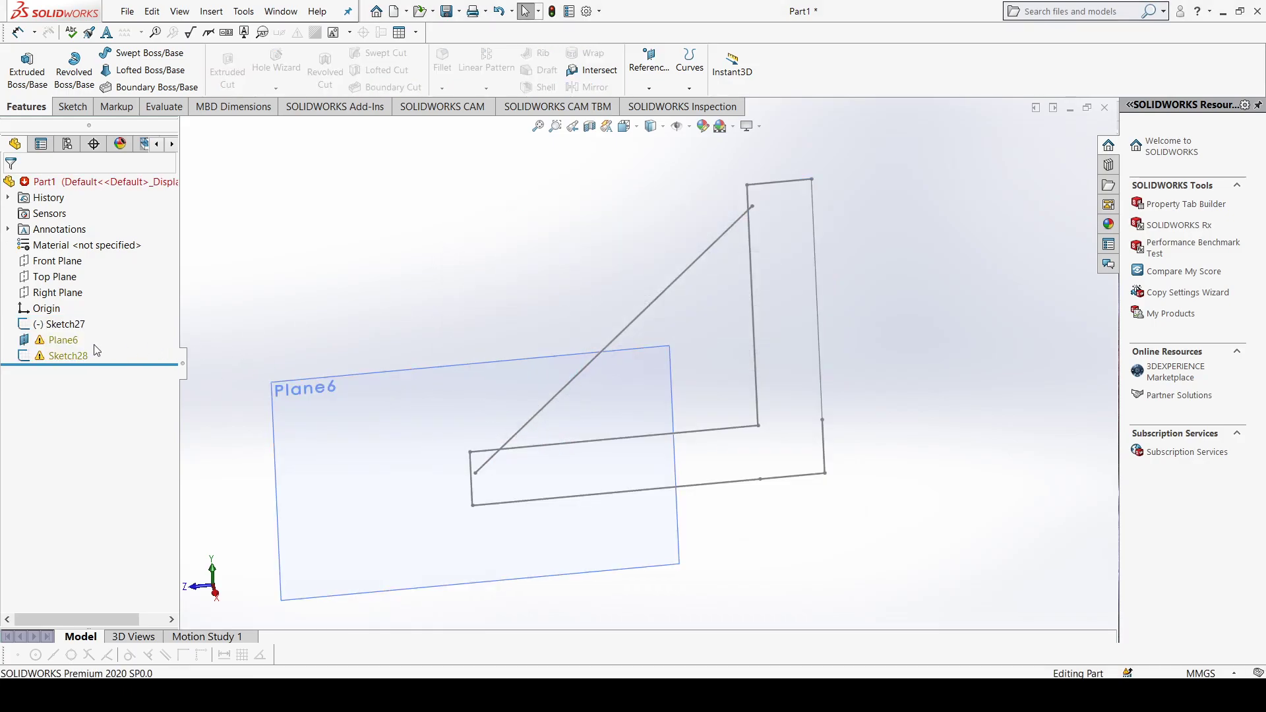
# Step: Delete the leftover L-shaped profile sketch, the offset plane and the diagonal rib sketch to clear the part
pyautogui.click(77, 360)
pyautogui.keyDown('ctrl'); pyautogui.click(64, 327); pyautogui.keyUp('ctrl')
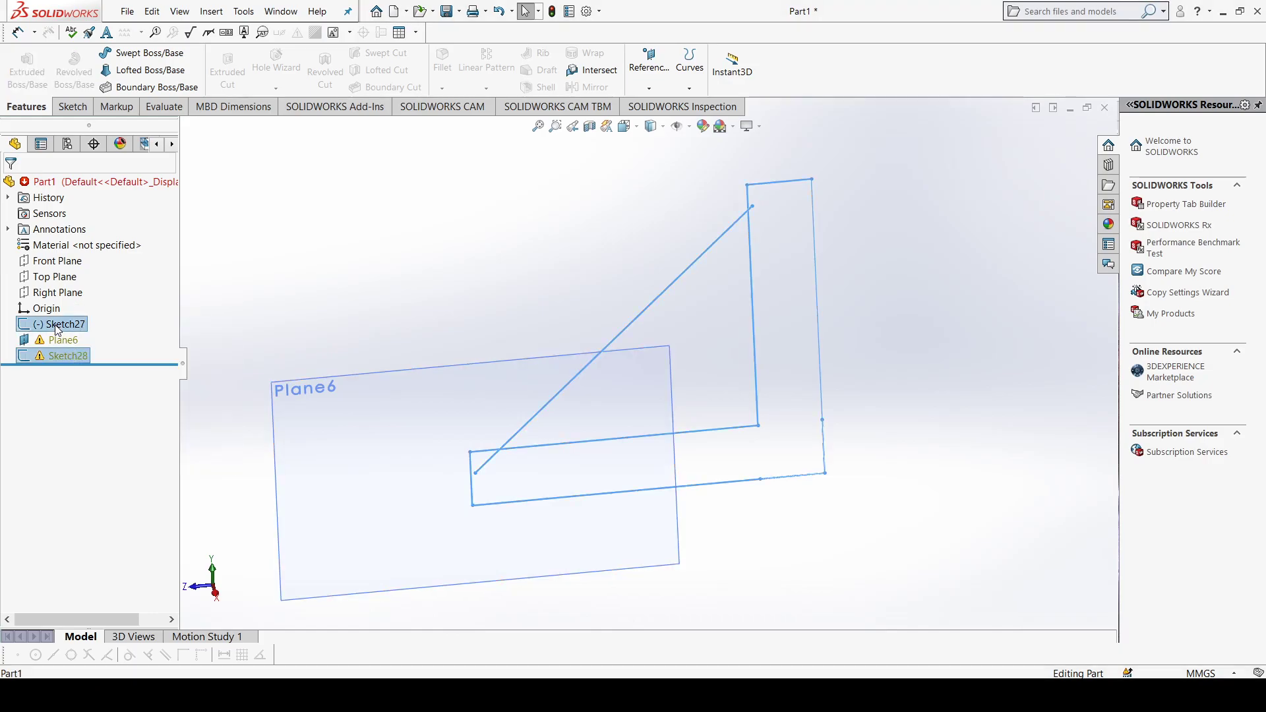
pyautogui.keyDown('ctrl'); pyautogui.click(62, 340); pyautogui.keyUp('ctrl')
pyautogui.keyDown('ctrl'); pyautogui.click(68, 356); pyautogui.keyUp('ctrl')
pyautogui.press('Delete')
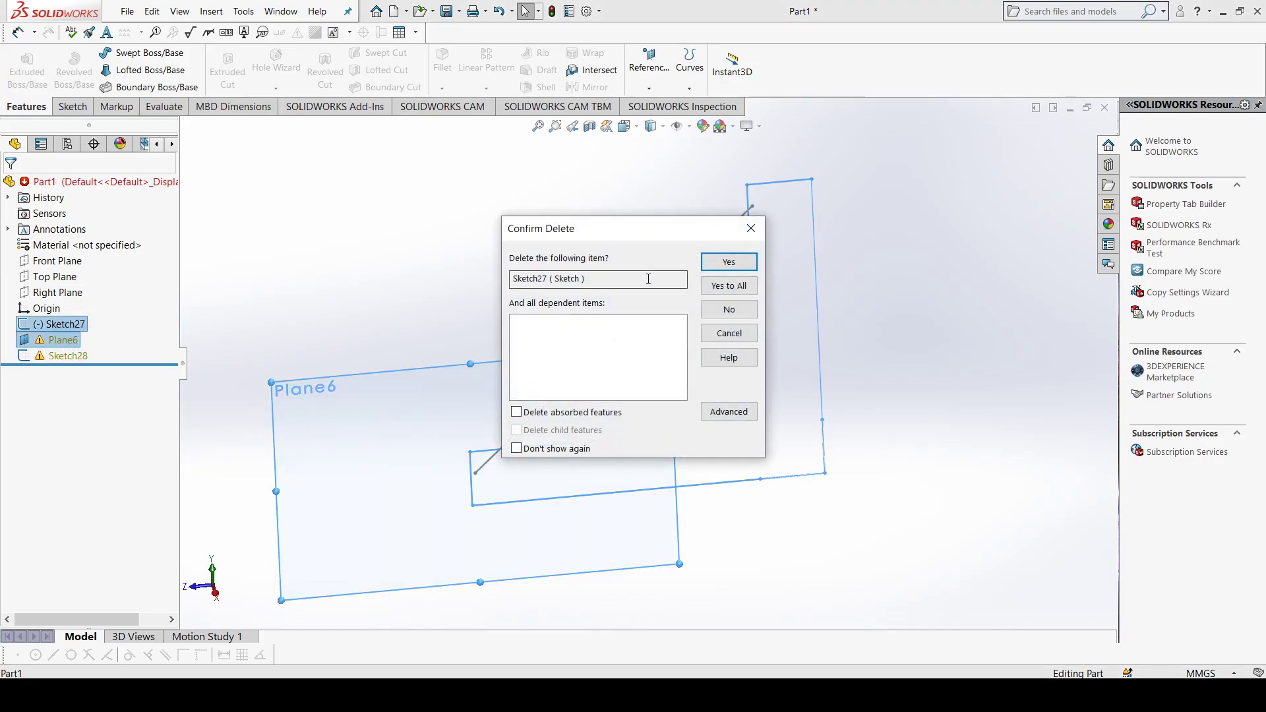
pyautogui.click(728, 286)
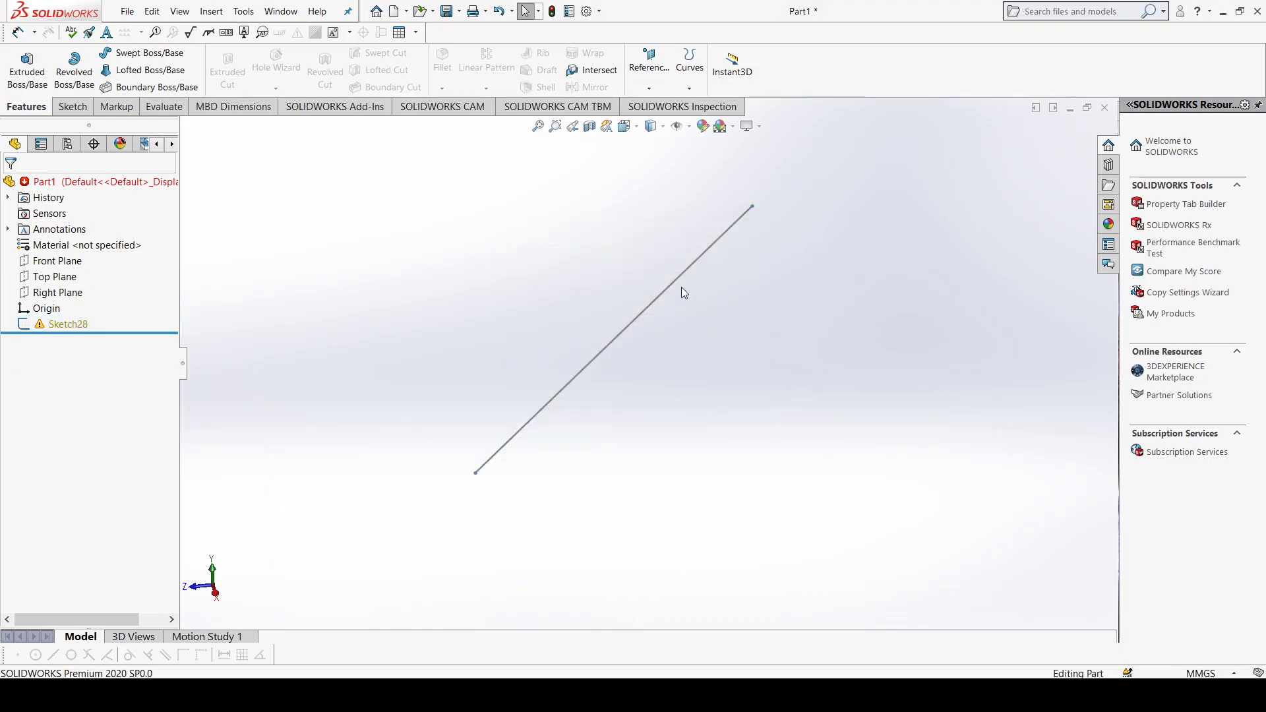
pyautogui.click(639, 319)
pyautogui.press('Delete')
pyautogui.click(723, 266)
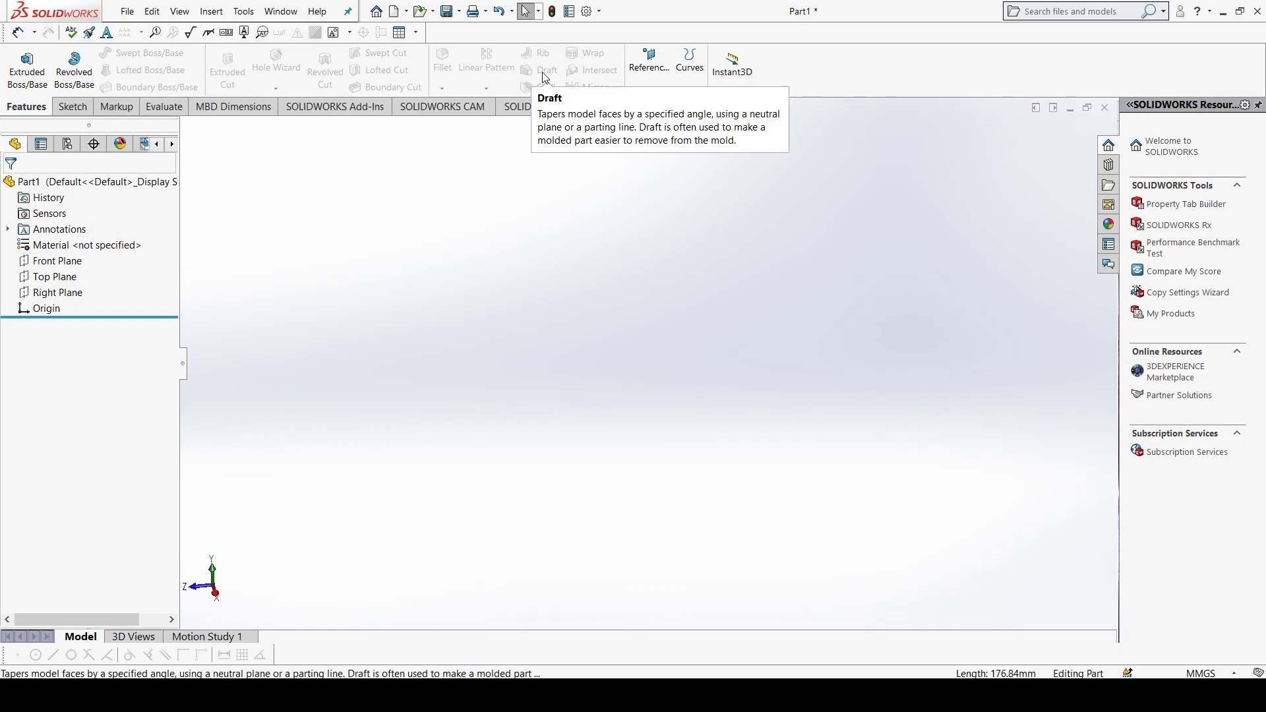
# Step: Sketch a center rectangle about 156 mm wide on the Top Plane, centred on the origin
pyautogui.click(73, 279)
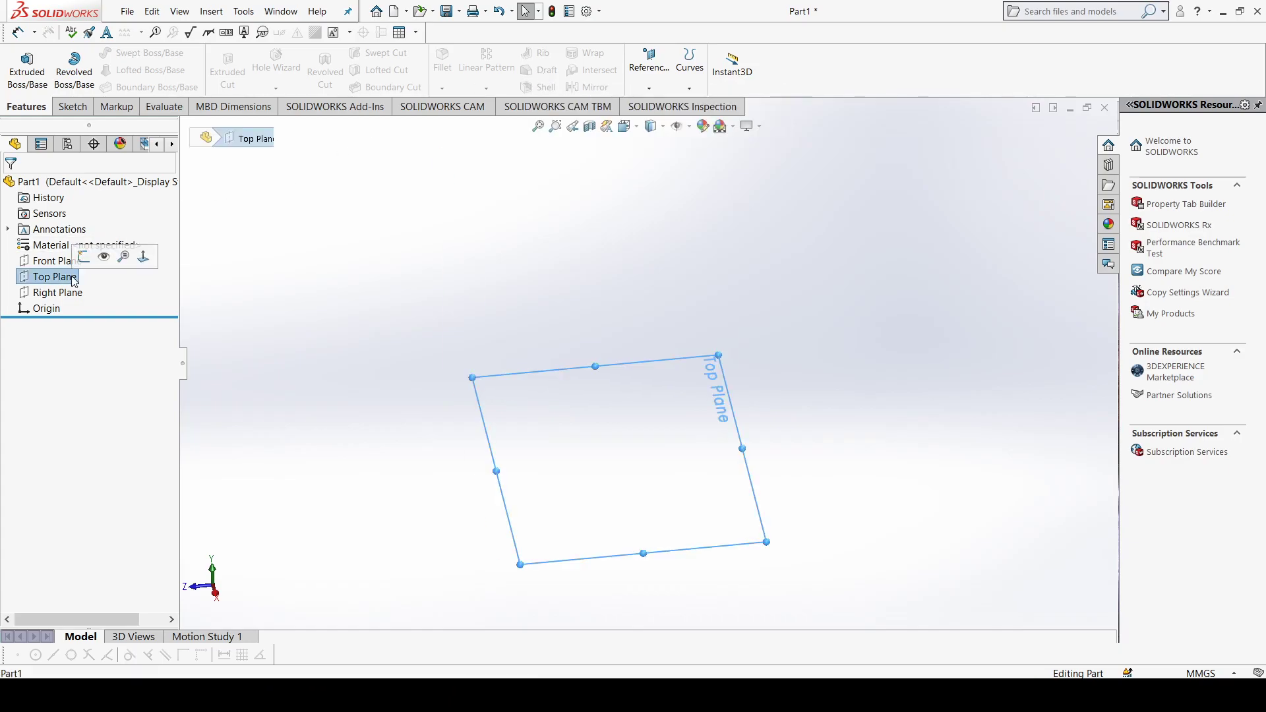
pyautogui.click(143, 257)
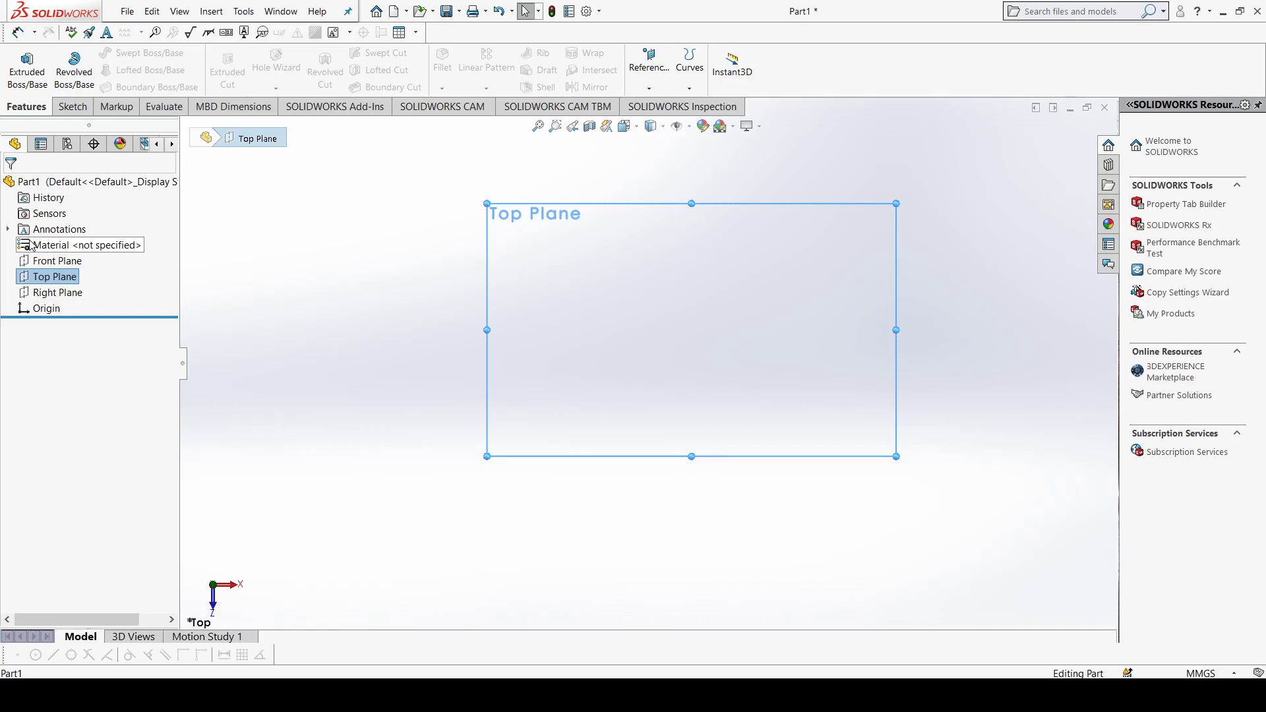
pyautogui.click(70, 107)
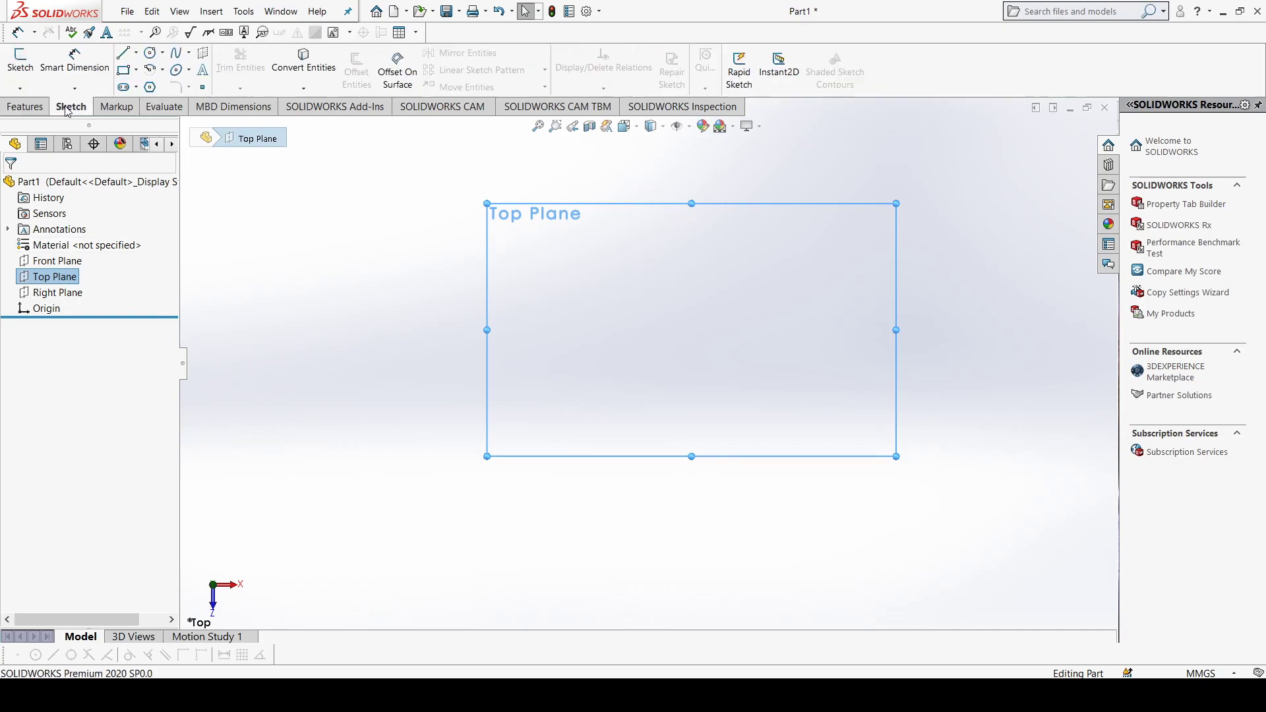
pyautogui.click(124, 72)
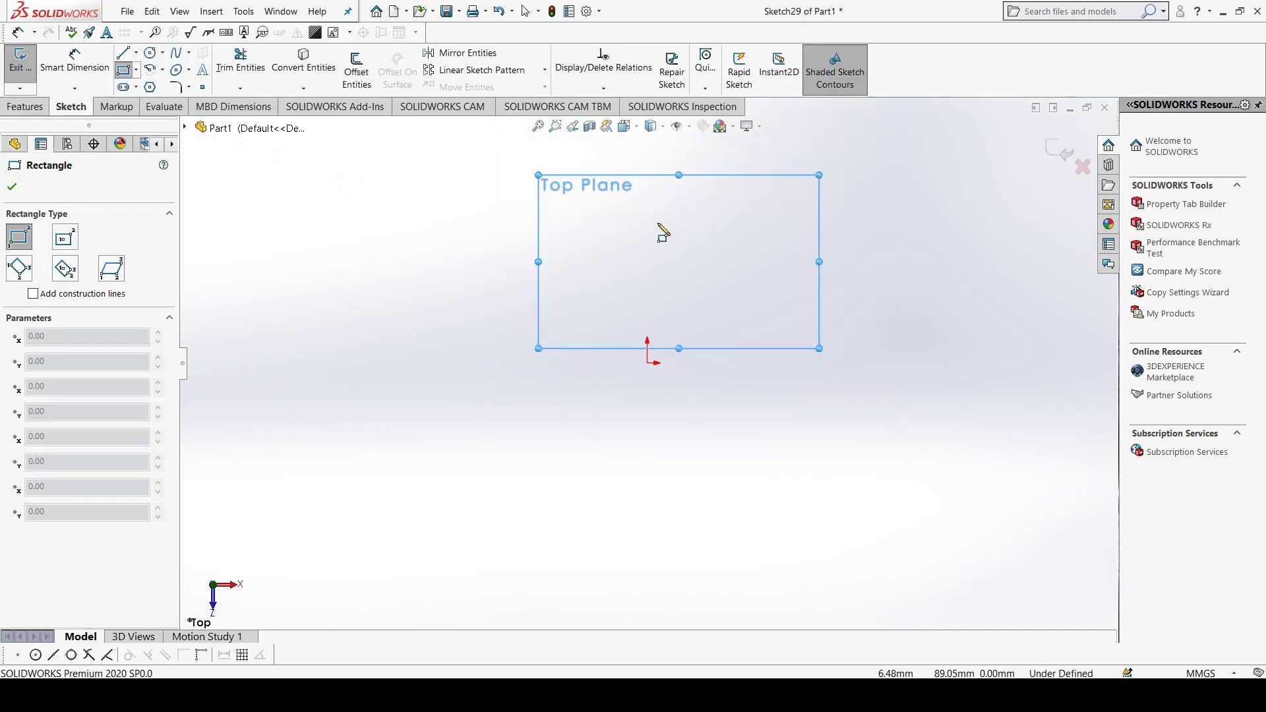
pyautogui.click(136, 69)
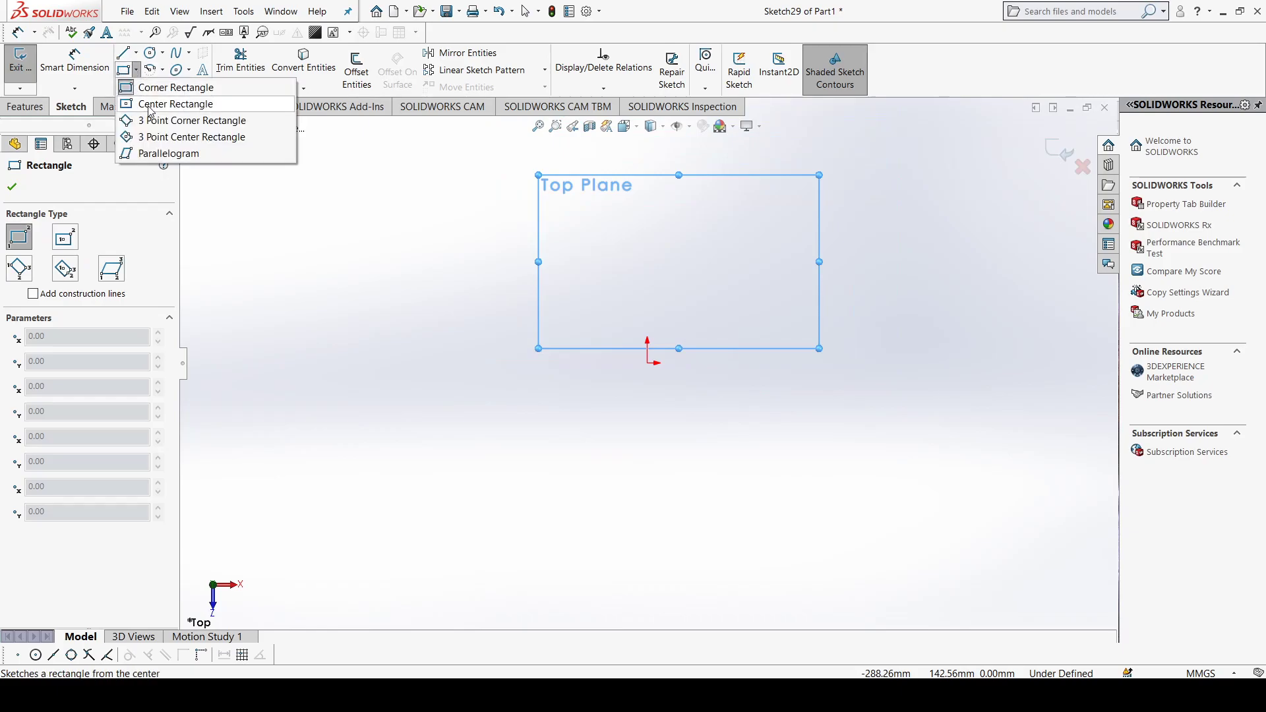
pyautogui.click(165, 103)
pyautogui.click(648, 362)
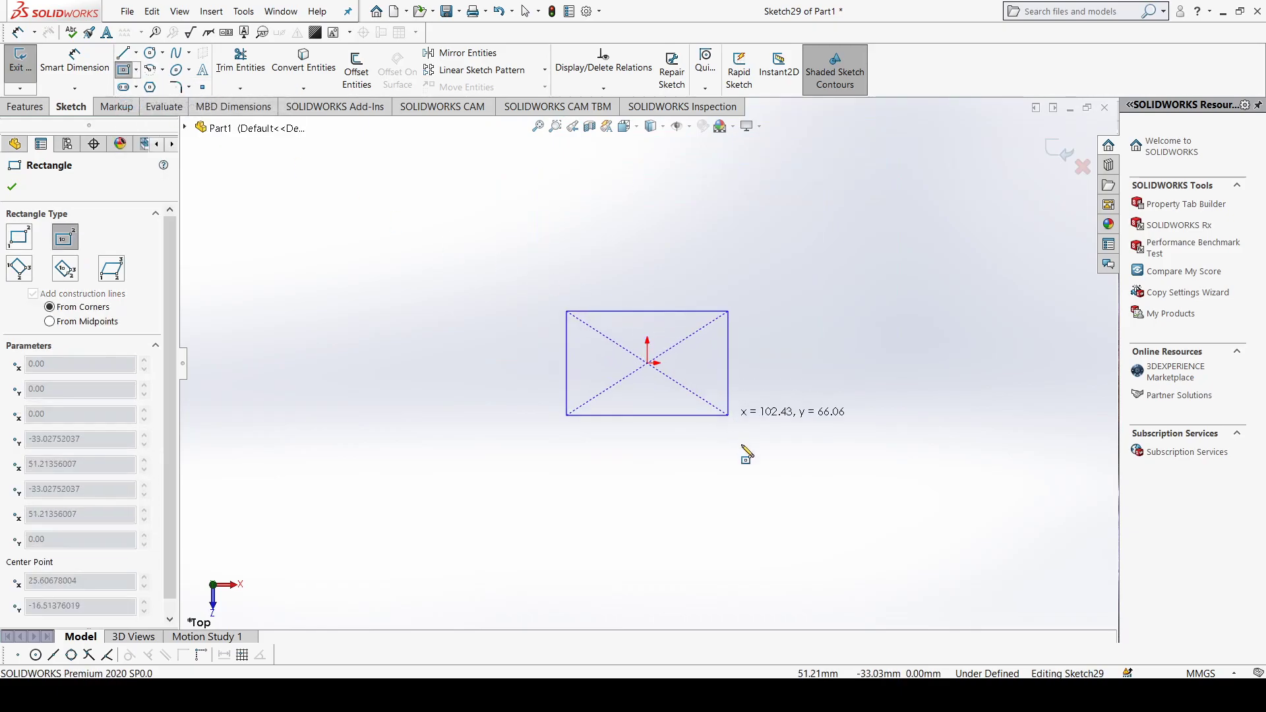
pyautogui.click(770, 476)
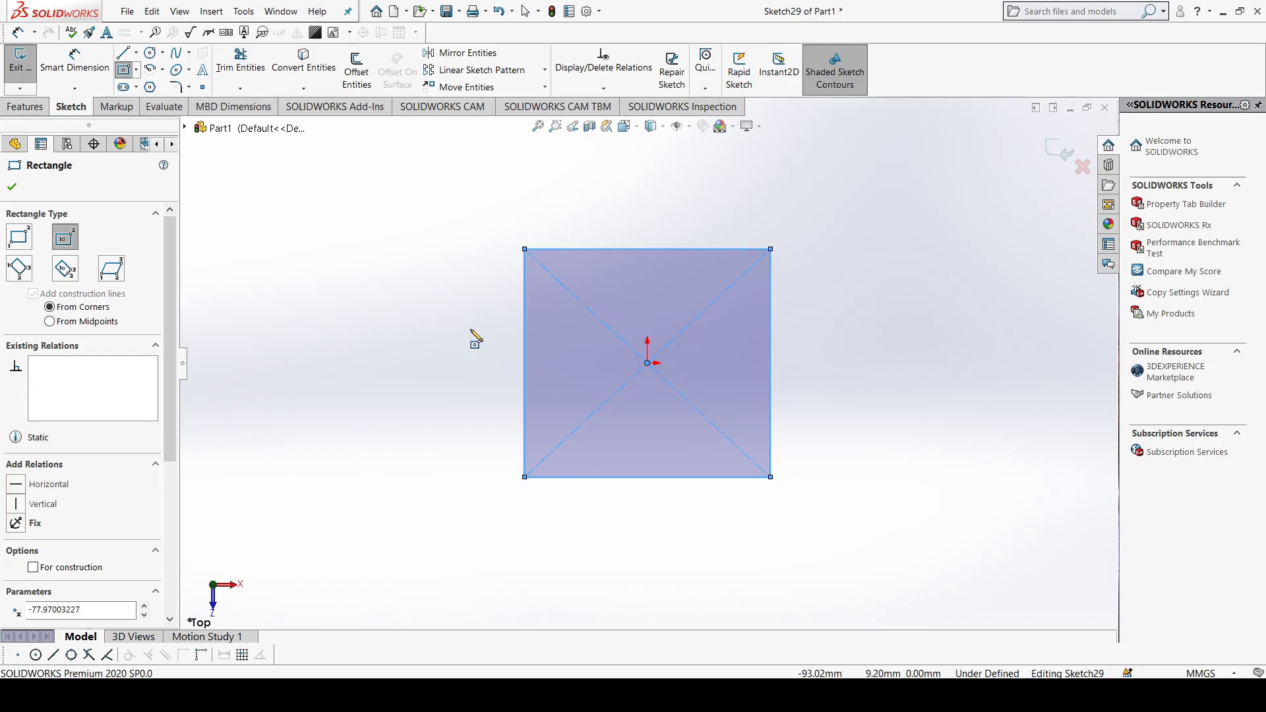
pyautogui.click(13, 188)
# Step: Extrude the rectangle sketch into a solid block with a blind depth of 120 mm
pyautogui.click(25, 106)
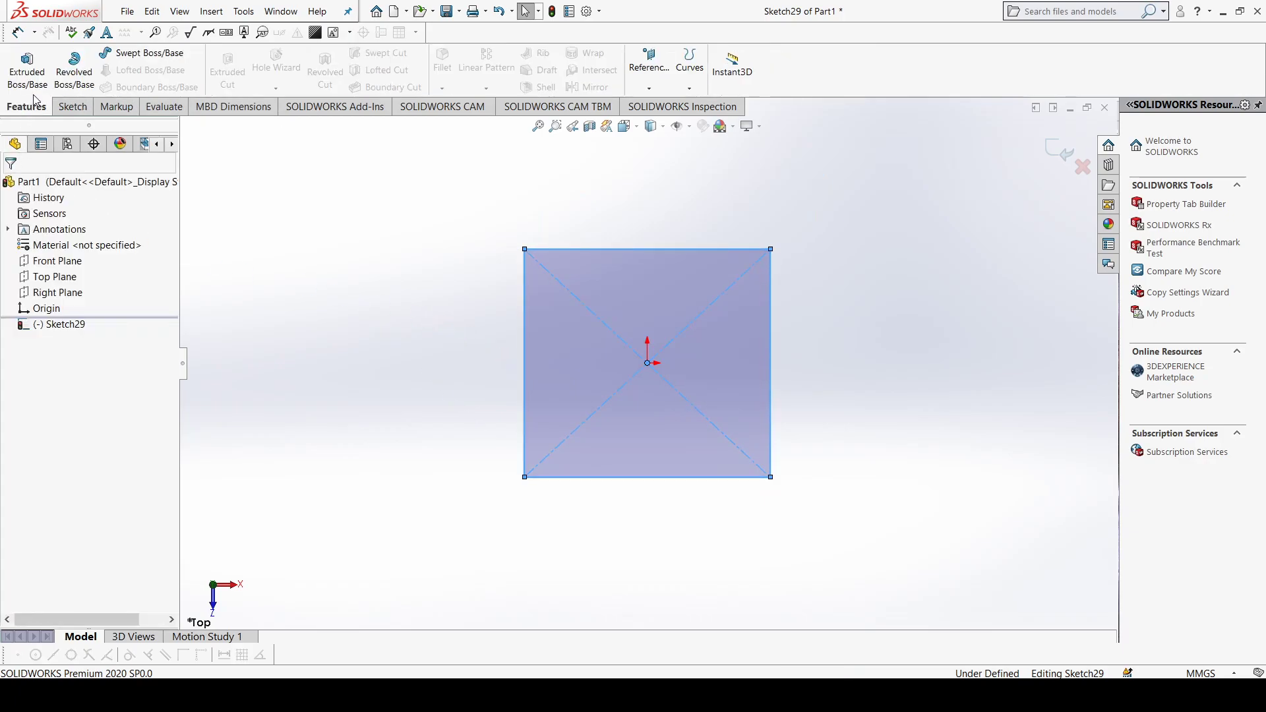
pyautogui.click(46, 82)
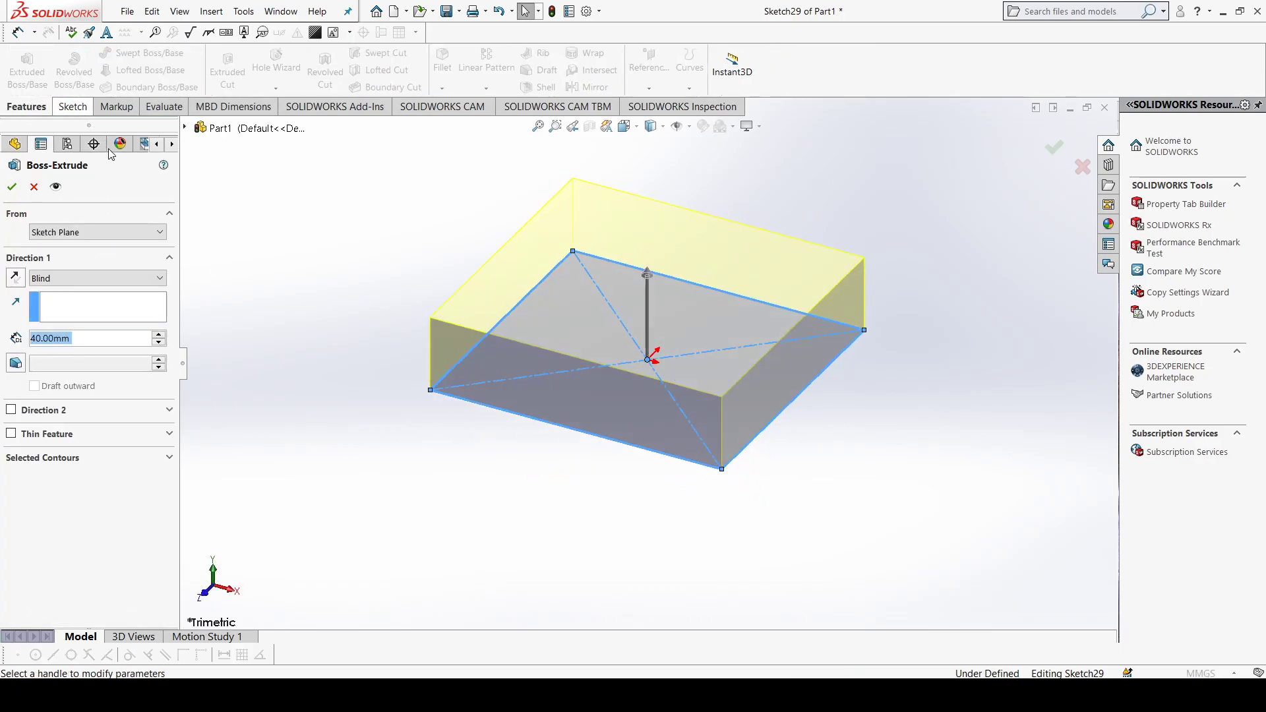
pyautogui.click(159, 334)
pyautogui.click(159, 334)
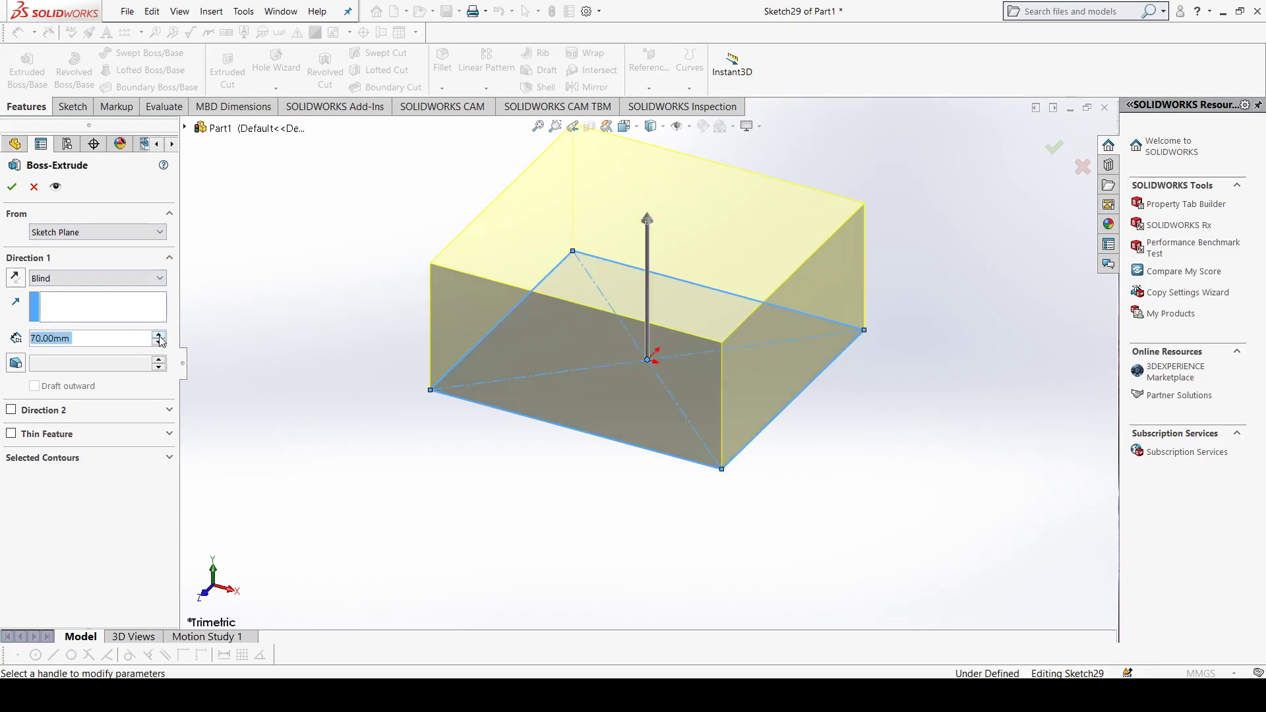
pyautogui.click(159, 334)
pyautogui.click(158, 335)
pyautogui.click(159, 334)
pyautogui.click(159, 334)
pyautogui.click(158, 334)
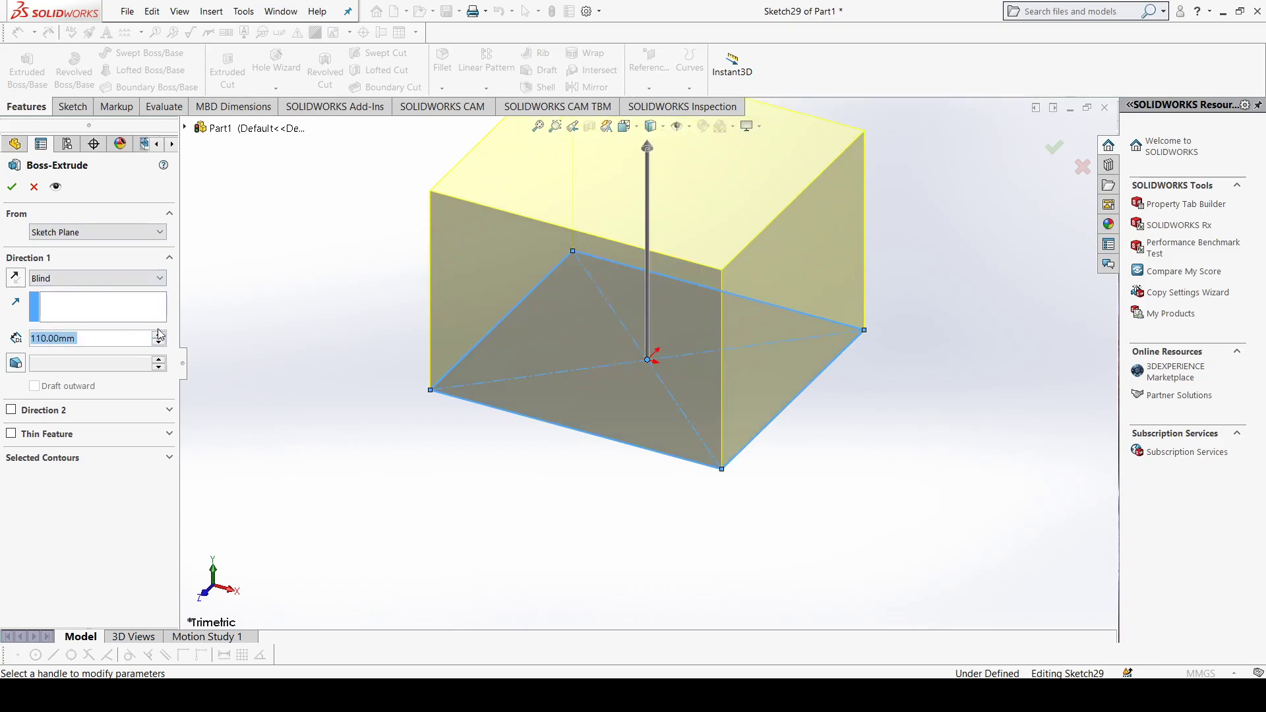
pyautogui.click(159, 334)
pyautogui.click(12, 187)
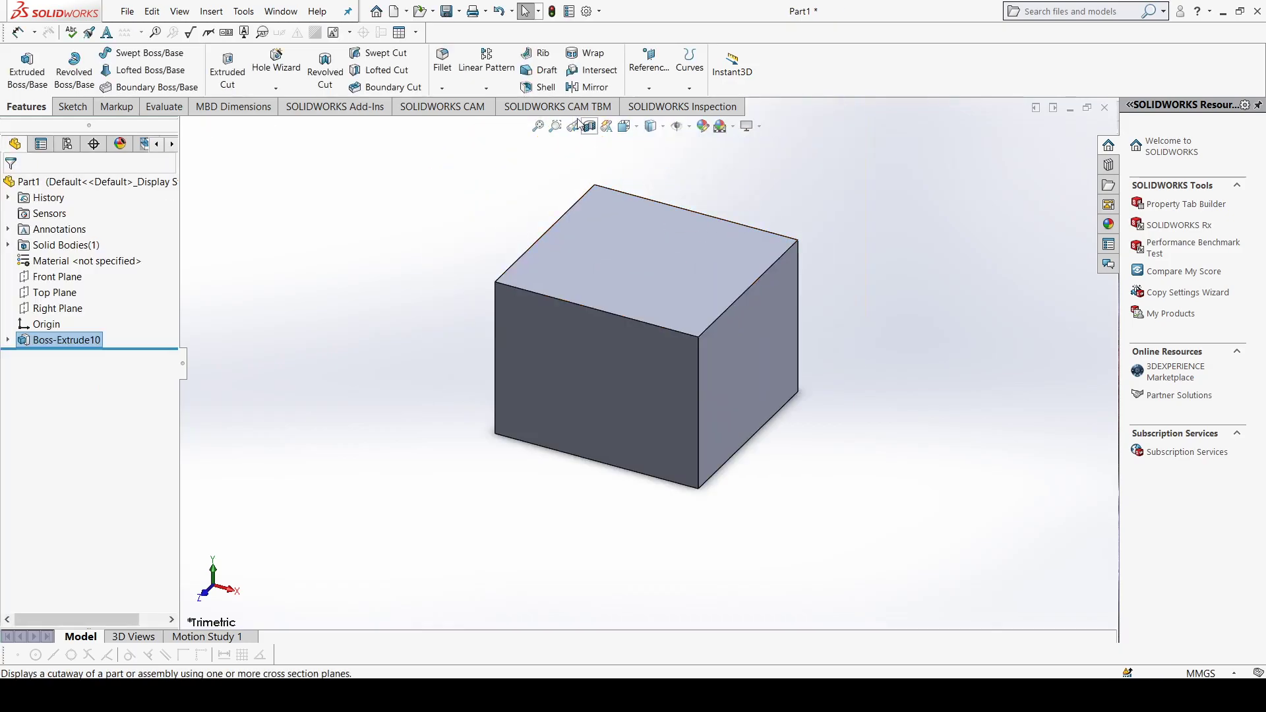
# Step: Apply a 20-degree draft to the four faces adjoining the block's front face, using that front face as the neutral plane
pyautogui.click(547, 72)
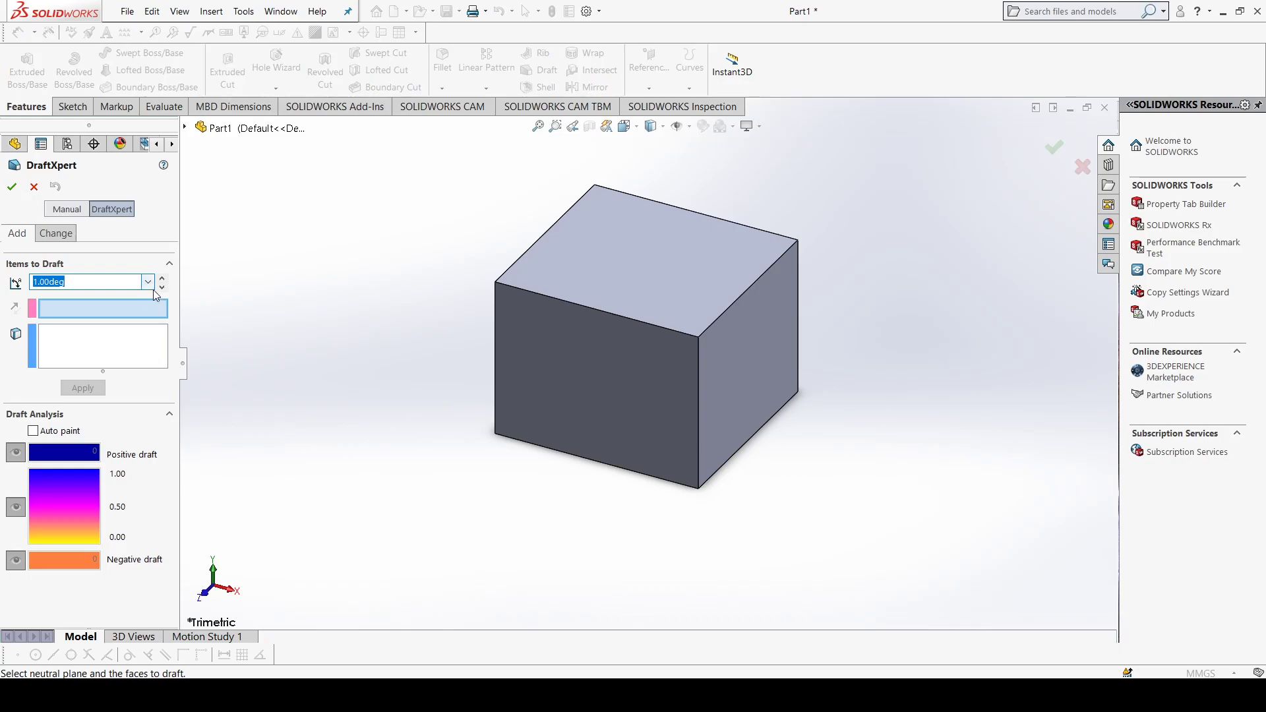
pyautogui.click(622, 372)
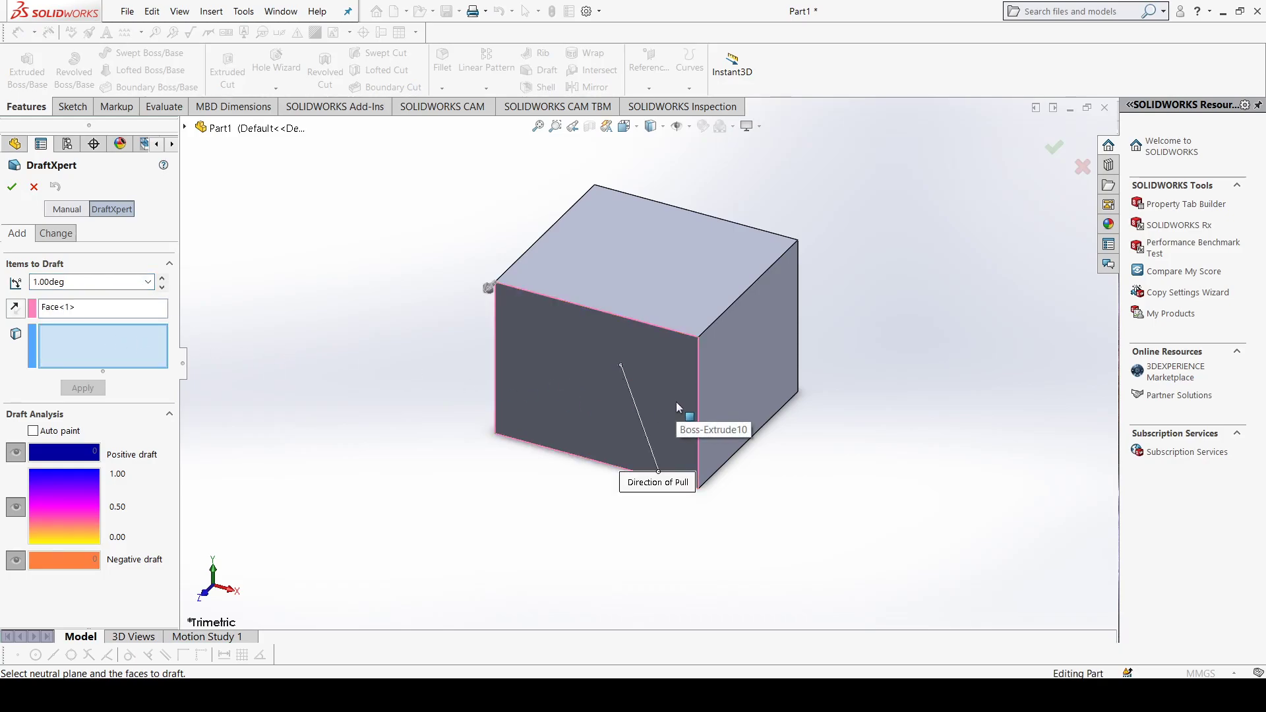
pyautogui.click(652, 294)
pyautogui.moveTo(742, 381); pyautogui.dragTo(669, 254, button='middle')
pyautogui.click(716, 360)
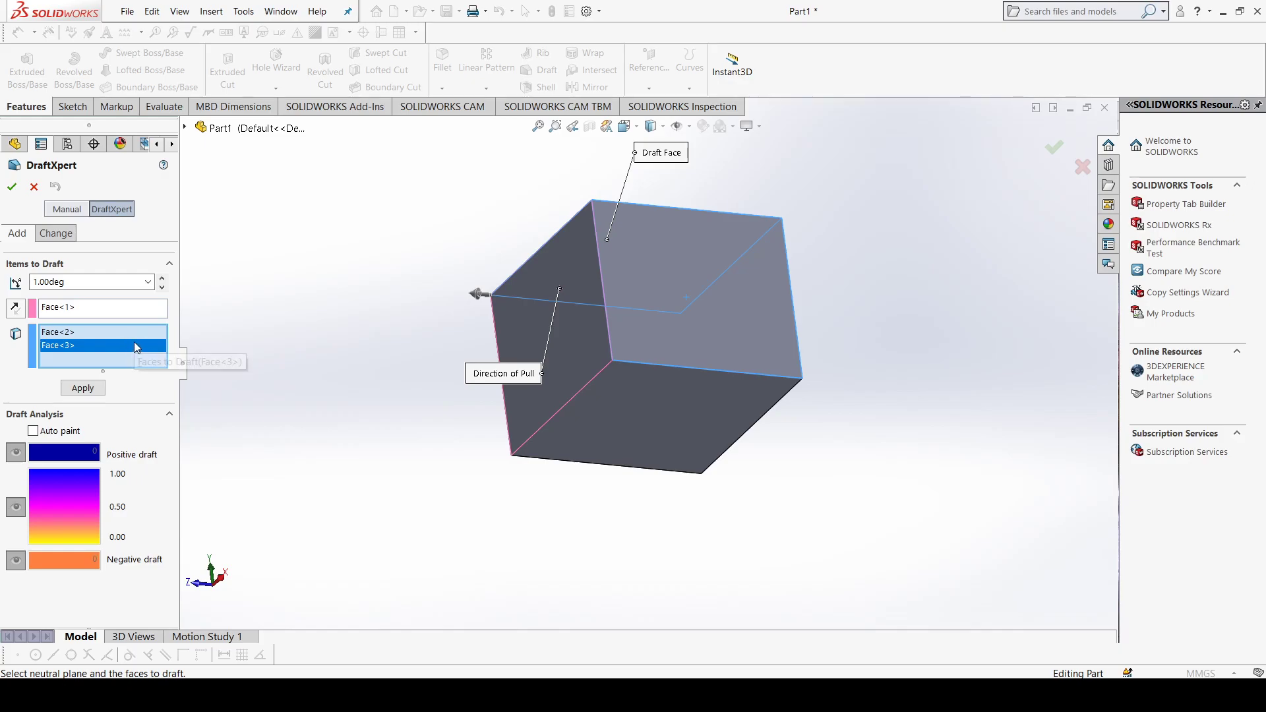
pyautogui.click(634, 411)
pyautogui.moveTo(634, 412); pyautogui.dragTo(560, 393, button='middle')
pyautogui.click(560, 394)
pyautogui.moveTo(611, 353); pyautogui.dragTo(415, 332, button='middle')
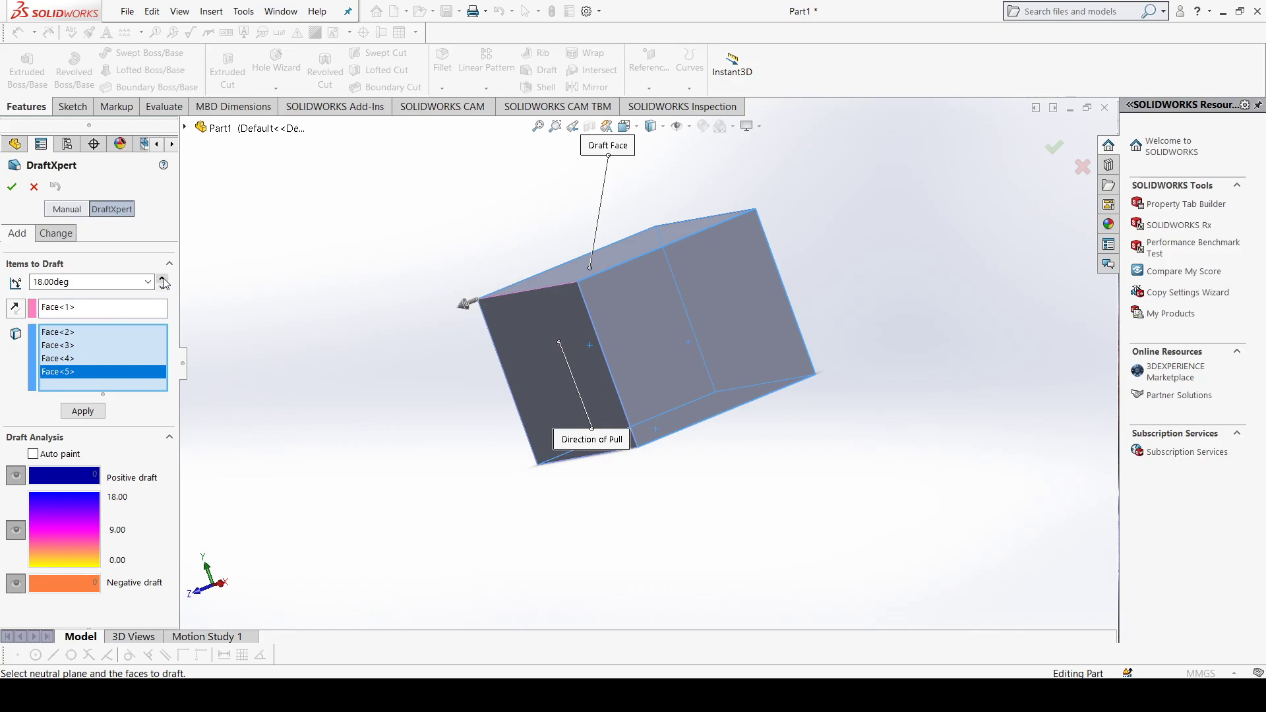
pyautogui.click(15, 190)
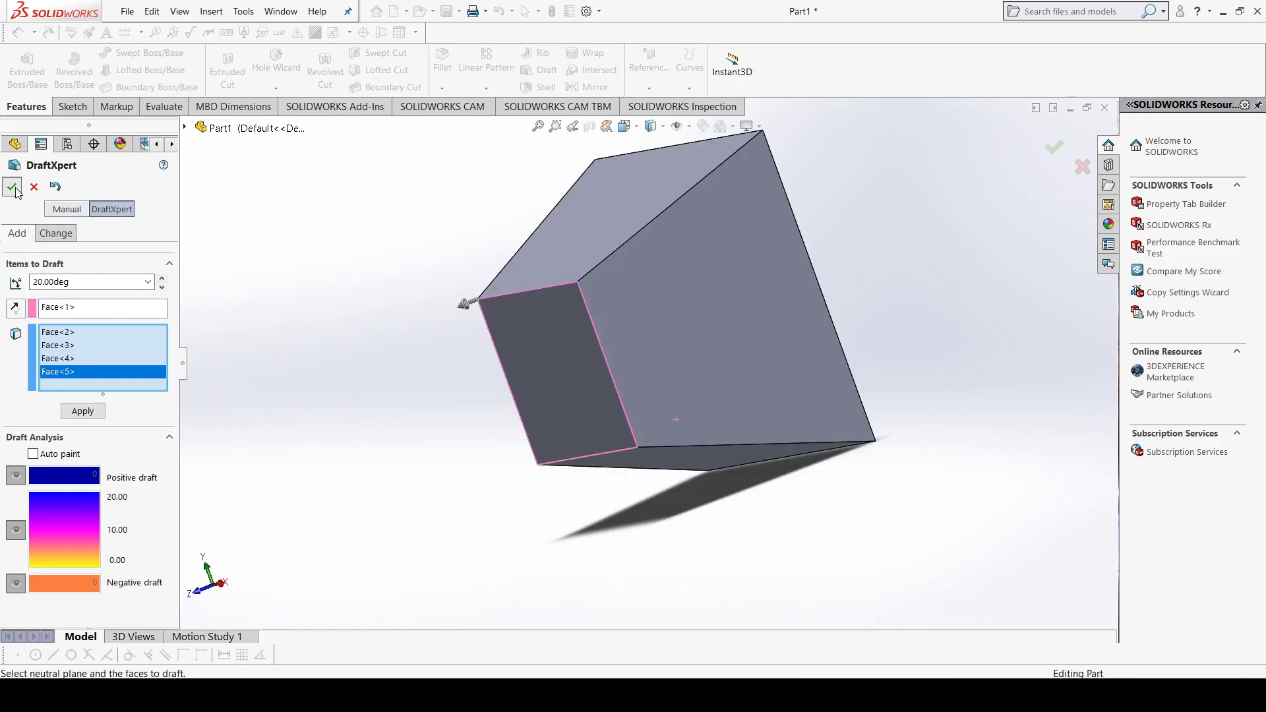
# Step: Delete the block's extruded boss together with its dependent draft feature
pyautogui.scroll(-2, 719, 184)
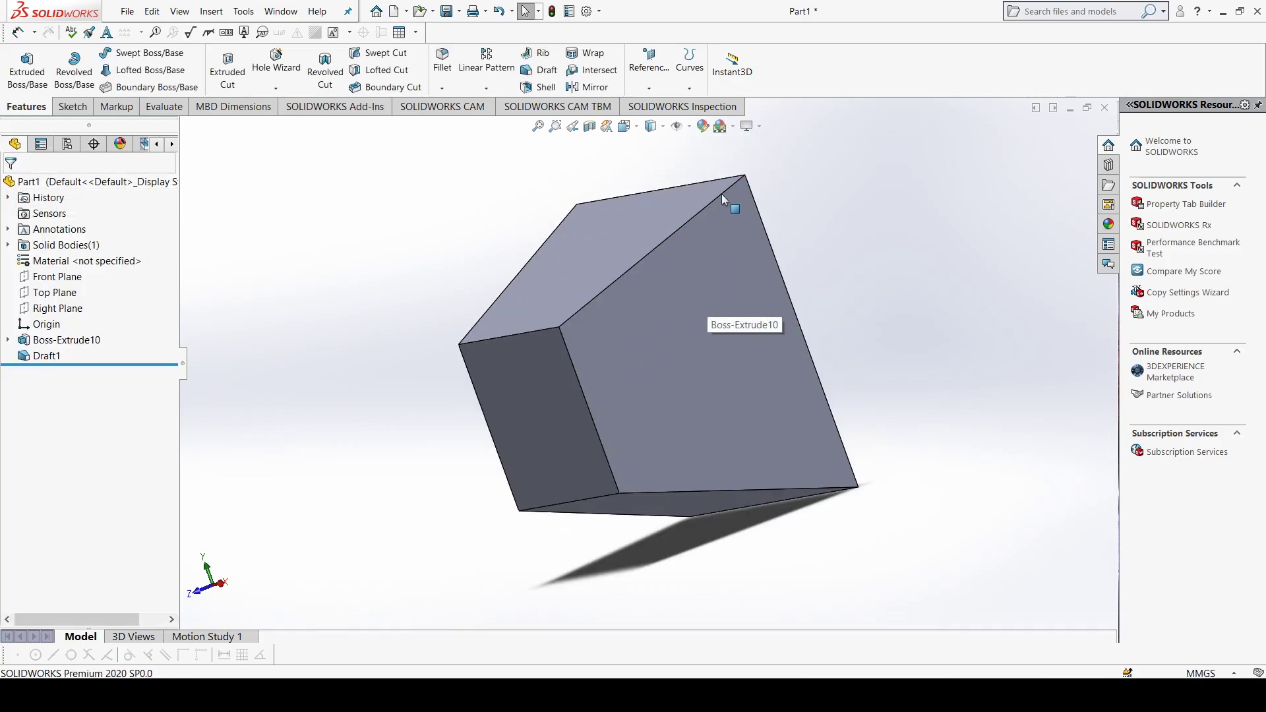
pyautogui.moveTo(619, 548); pyautogui.dragTo(663, 389, button='middle')
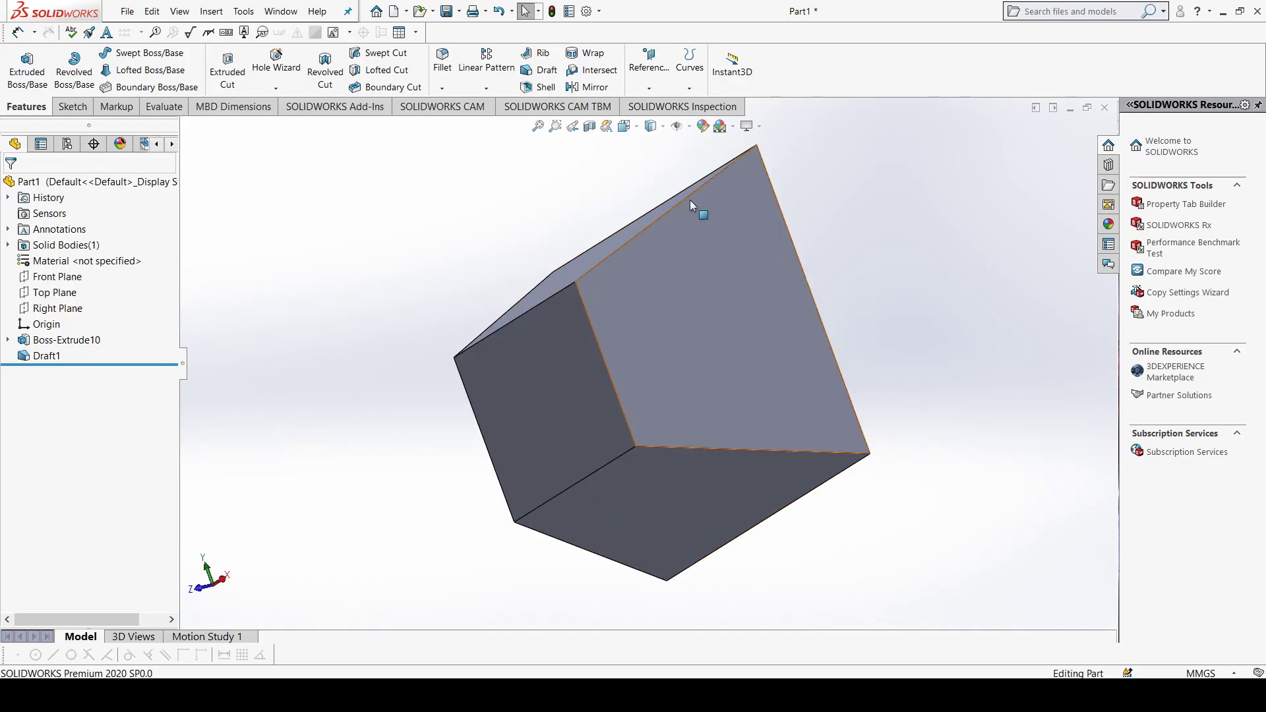
pyautogui.moveTo(574, 315); pyautogui.dragTo(565, 402, button='middle')
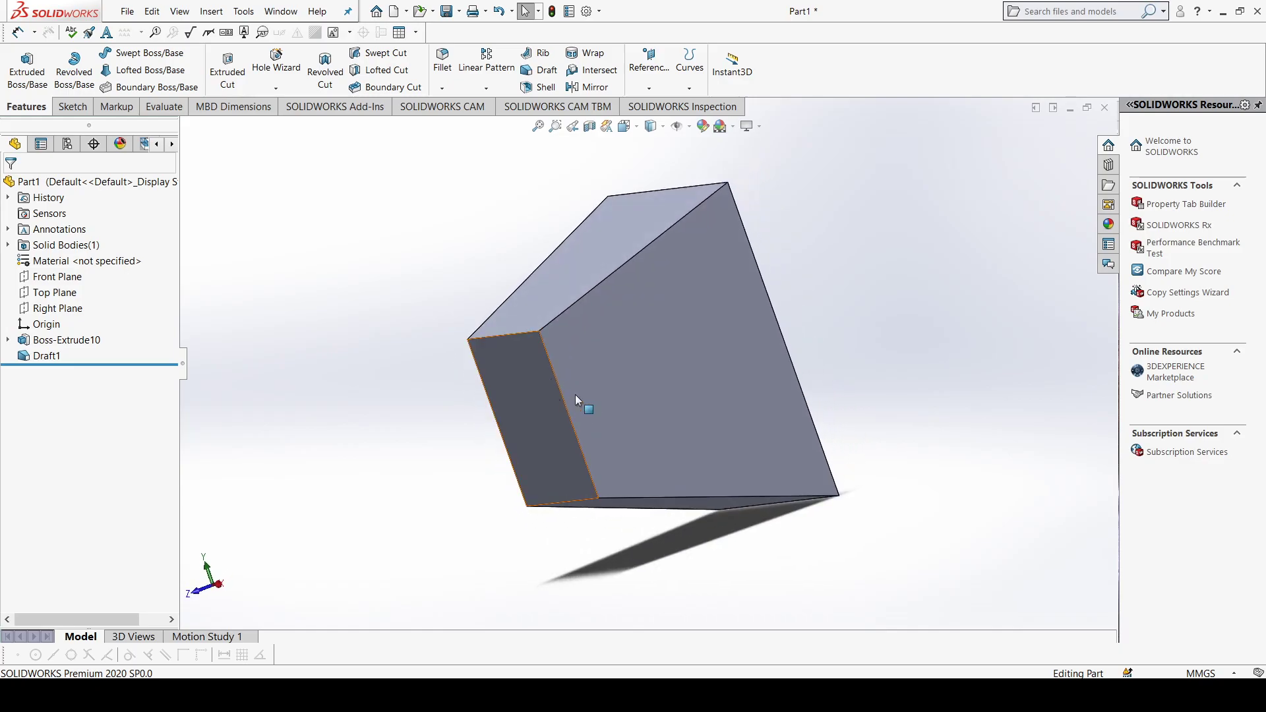
pyautogui.moveTo(781, 311); pyautogui.dragTo(718, 308, button='middle')
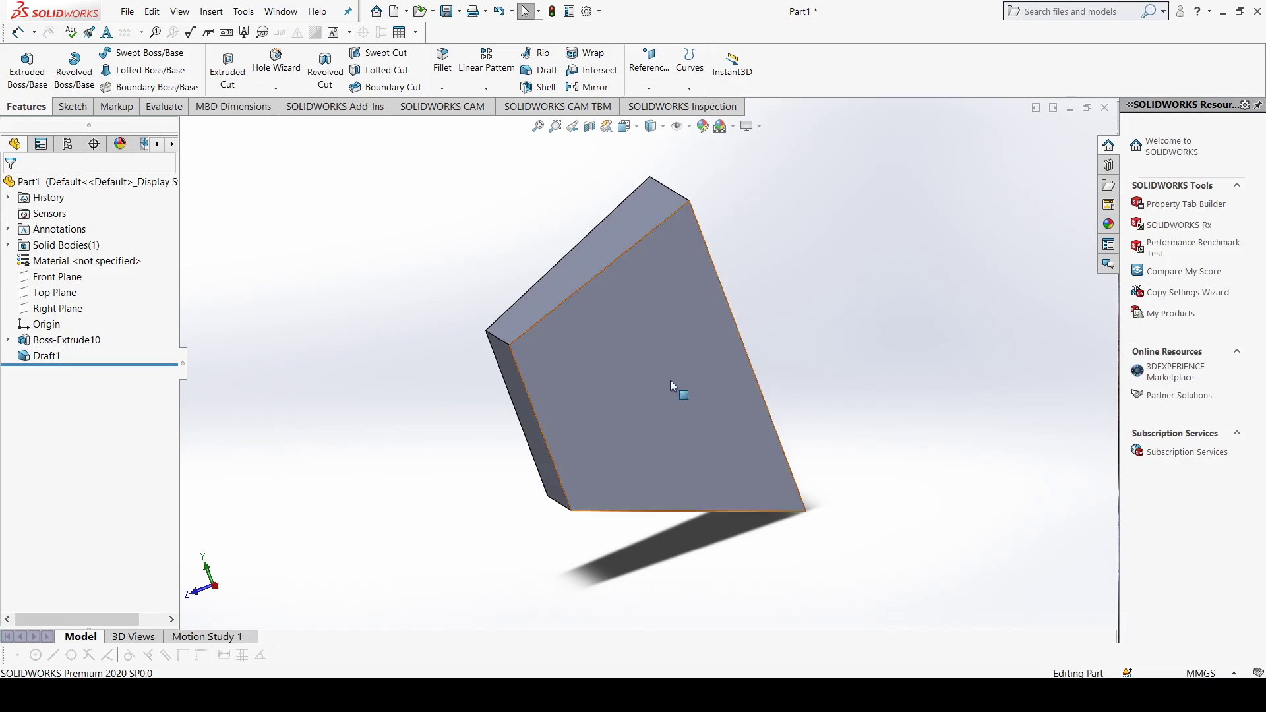
pyautogui.moveTo(513, 377); pyautogui.dragTo(686, 364, button='middle')
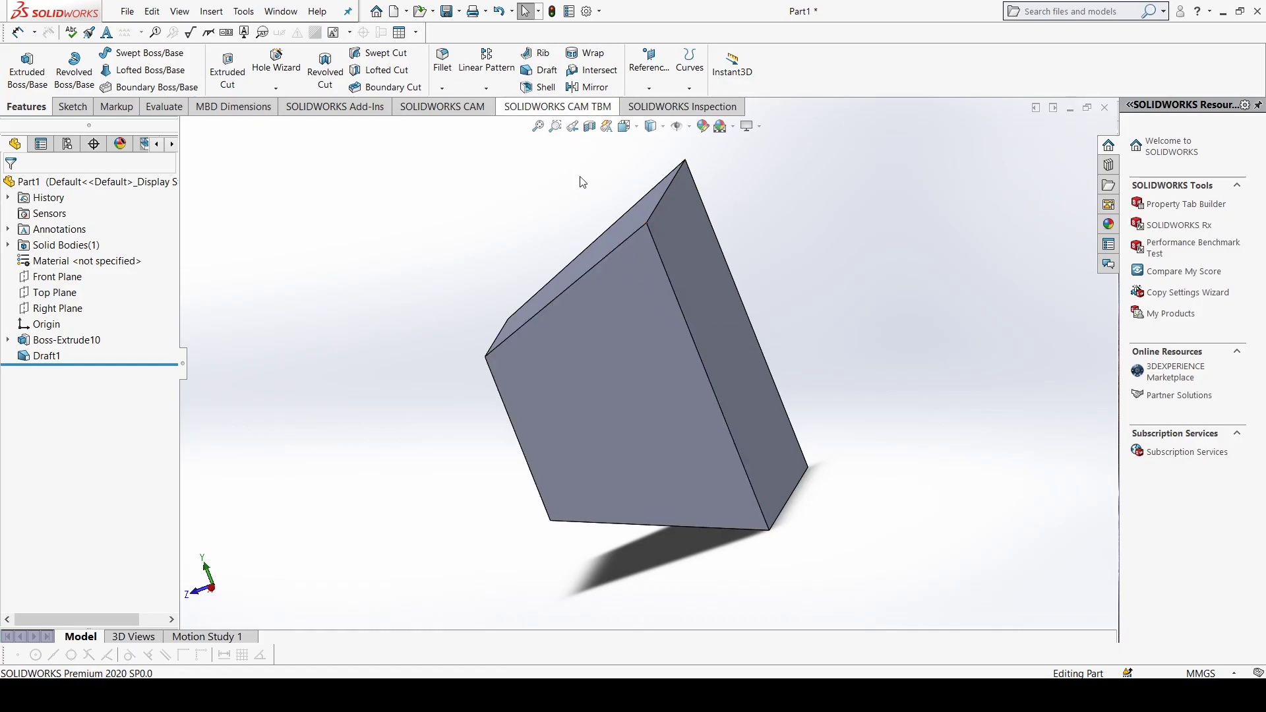
pyautogui.click(644, 317)
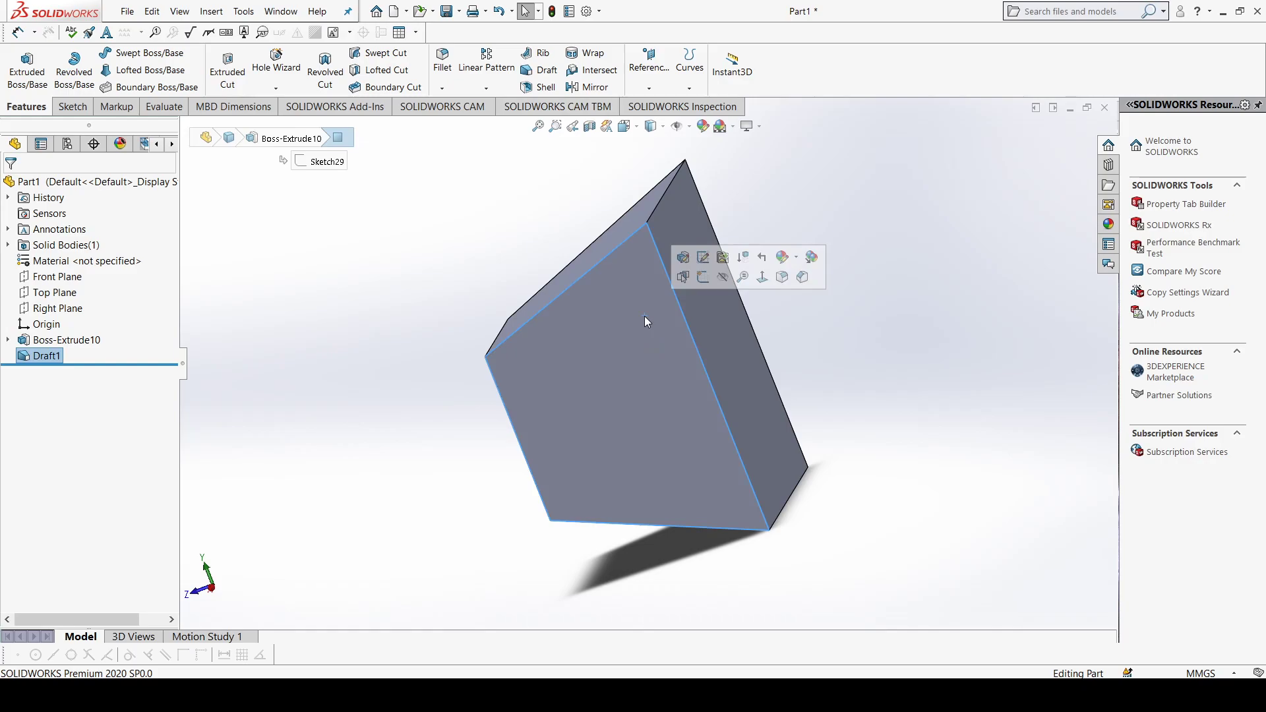
pyautogui.press('Delete')
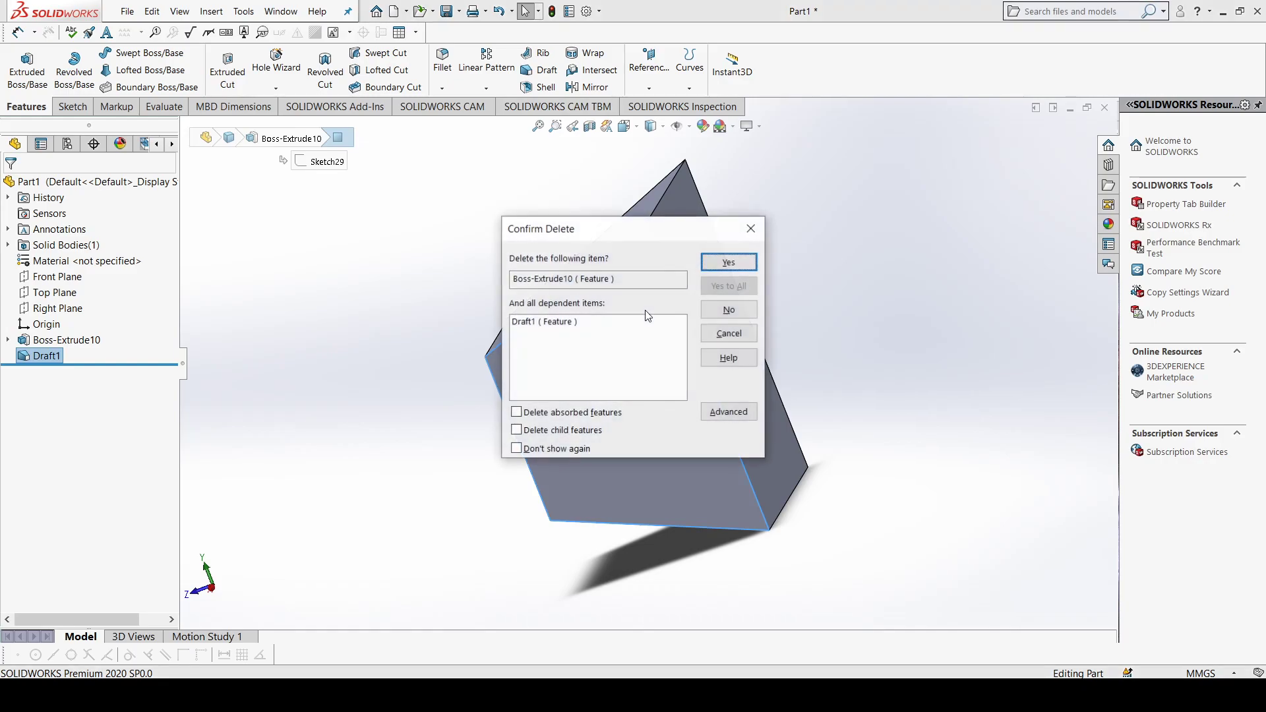
pyautogui.click(703, 261)
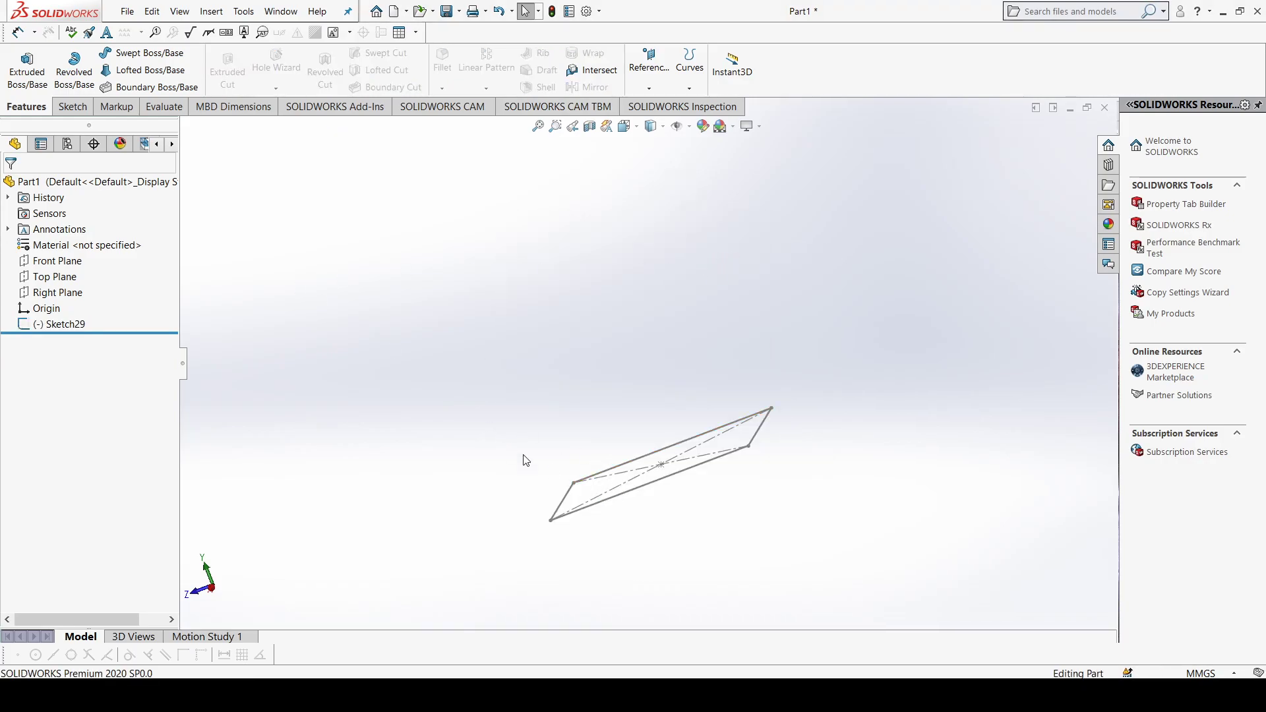
# Step: Delete the leftover rectangle sketch to clear the part
pyautogui.click(66, 324)
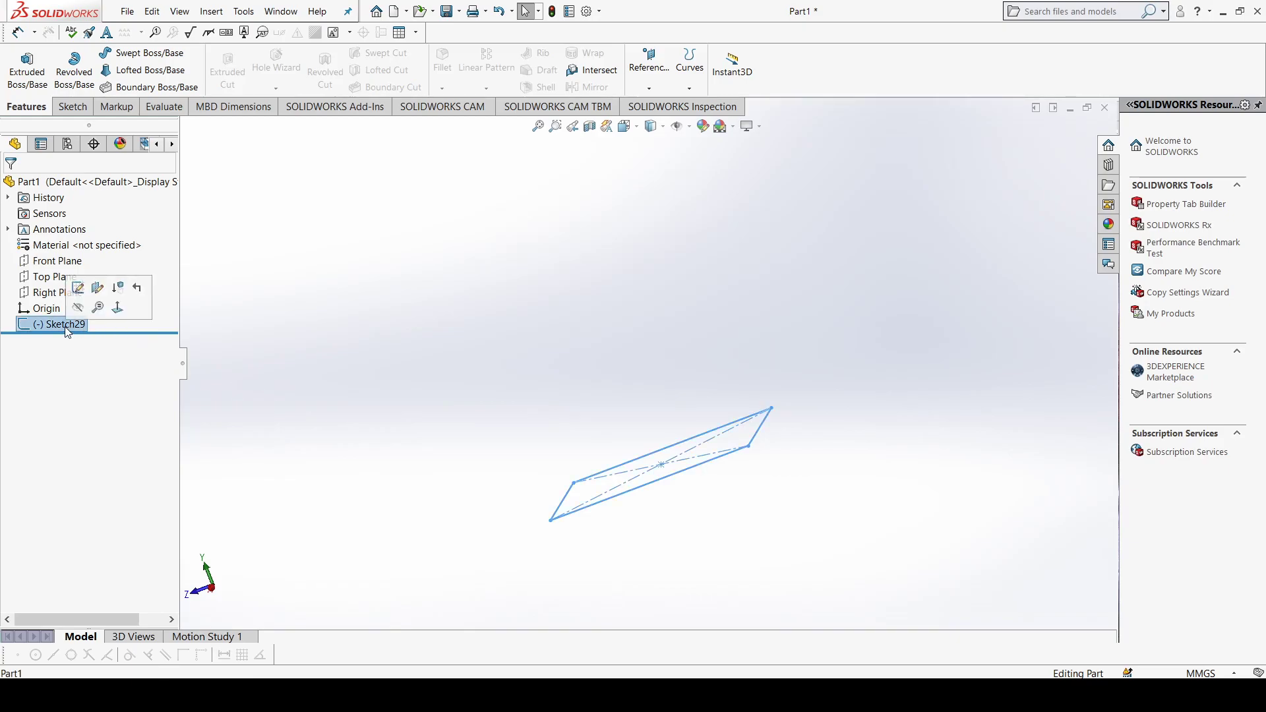
pyautogui.press('Delete')
pyautogui.click(746, 266)
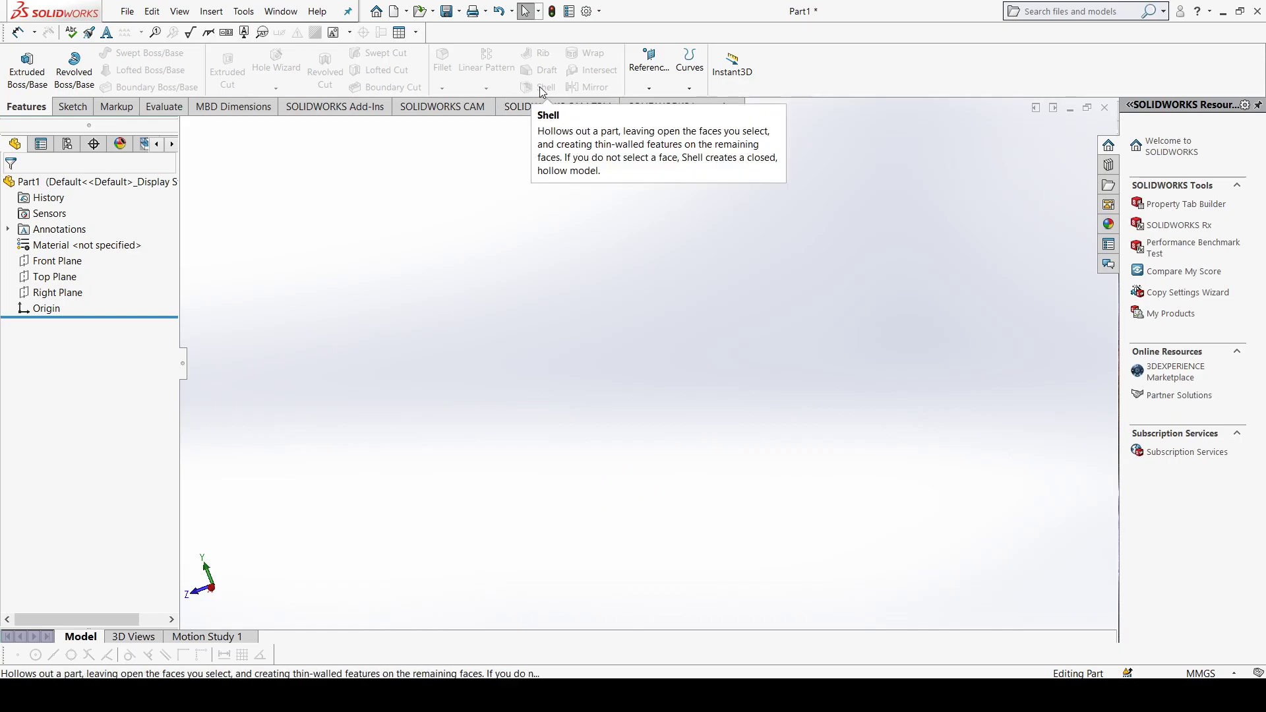
# Step: Sketch a new center rectangle about 155 mm wide on the Top Plane, centred on the origin, for the shell example
pyautogui.click(55, 277)
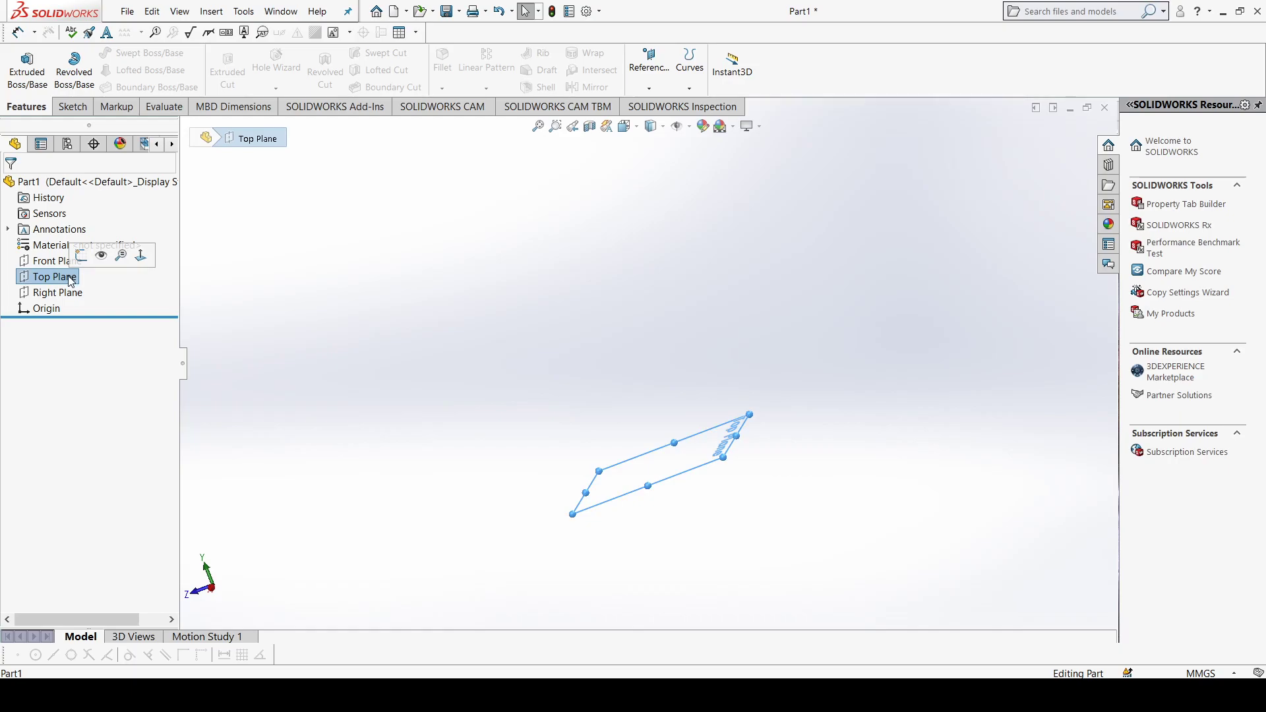
pyautogui.hotkey('ctrl', '8')
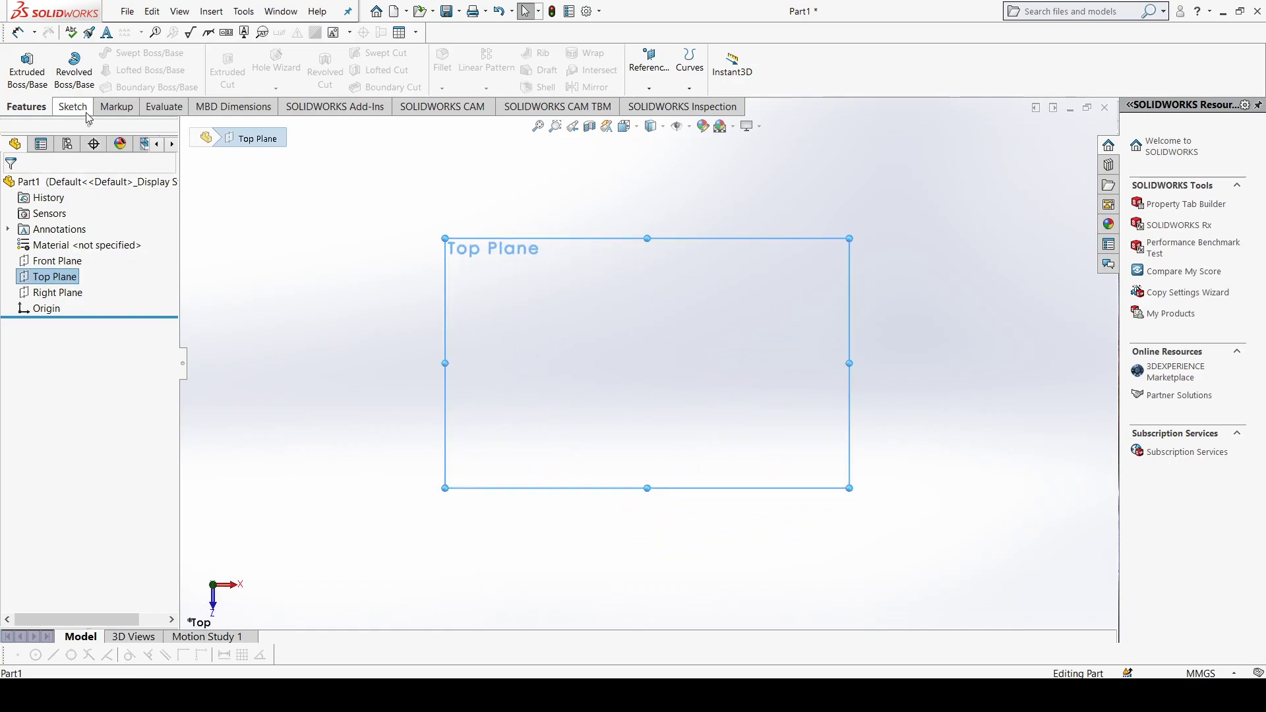
pyautogui.click(73, 107)
pyautogui.click(123, 69)
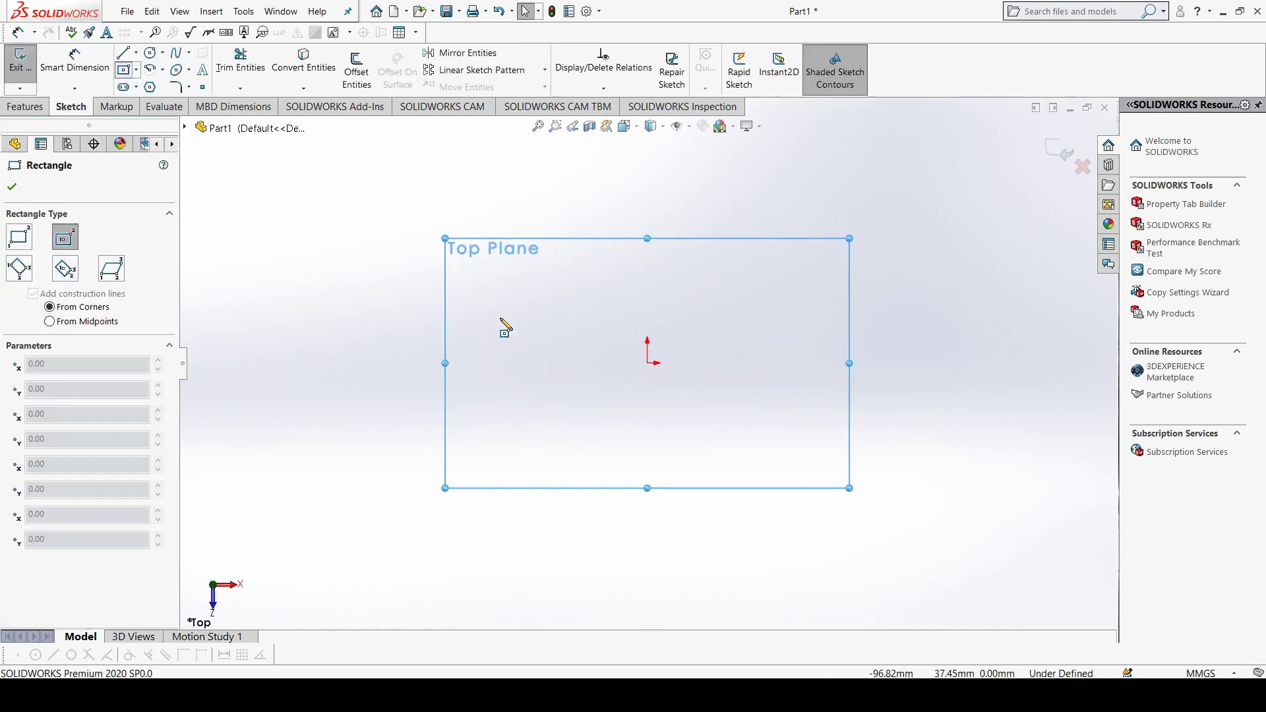
pyautogui.click(649, 366)
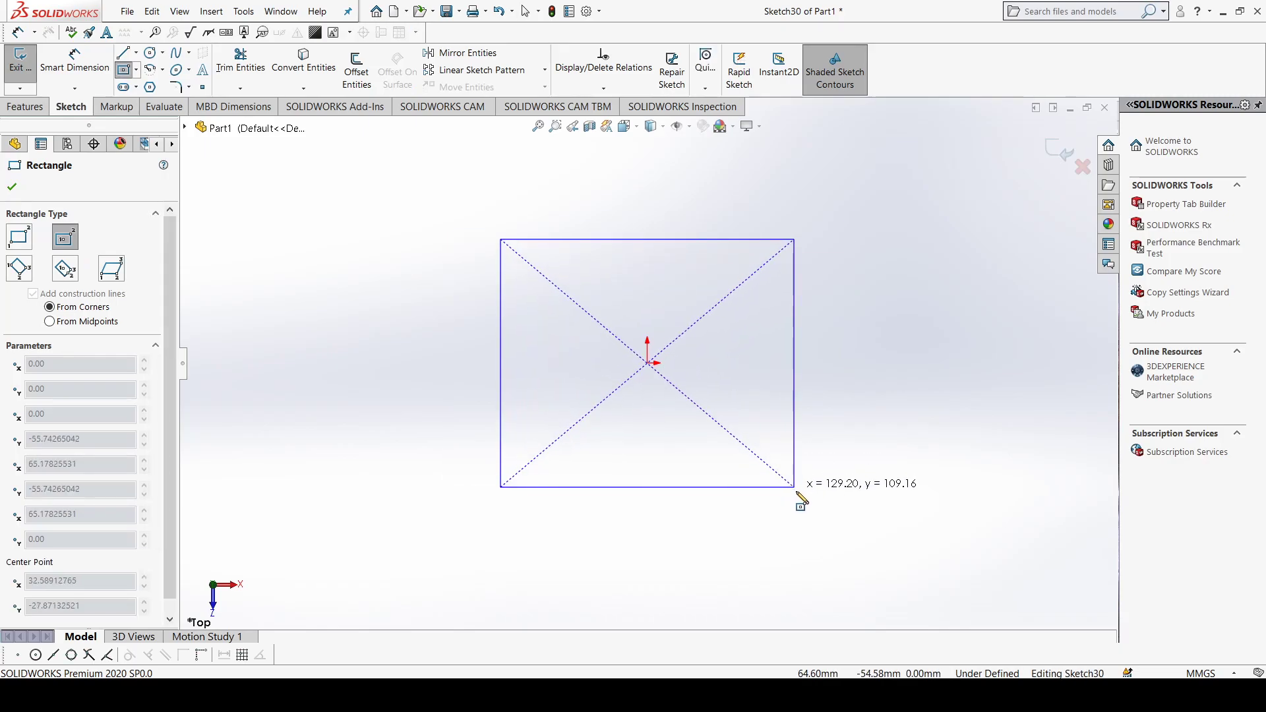
pyautogui.click(823, 517)
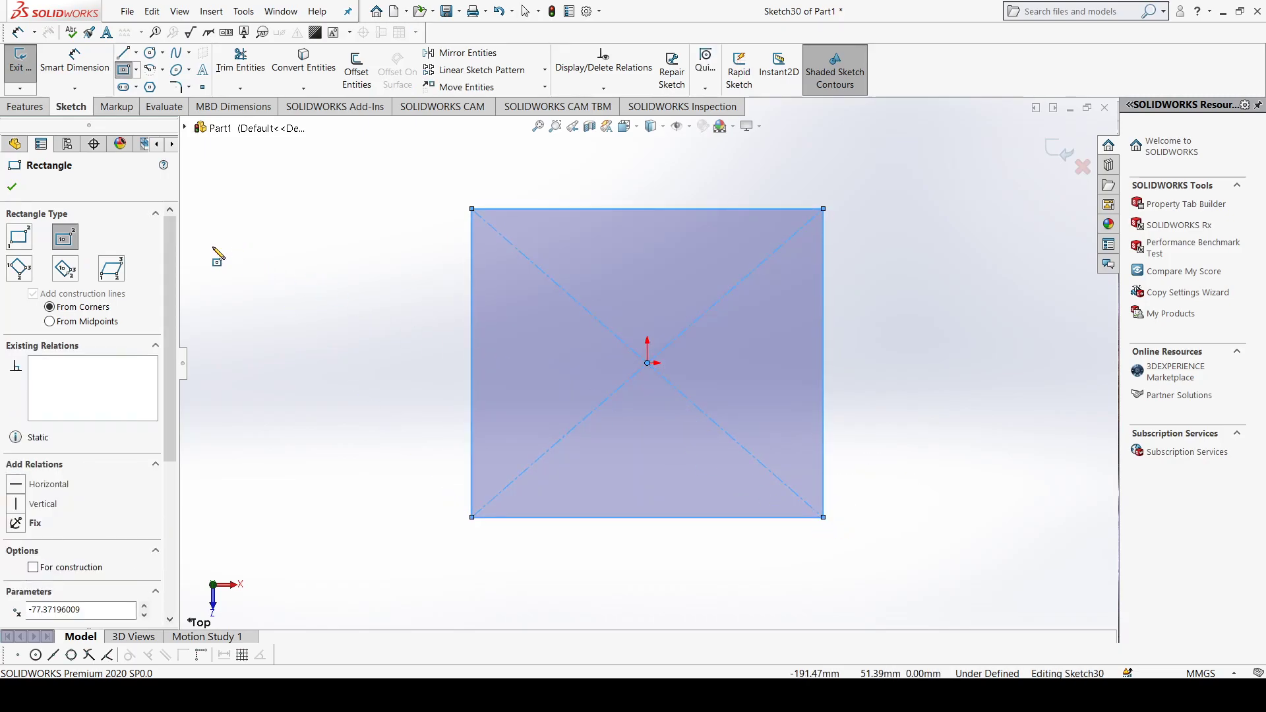
pyautogui.click(13, 188)
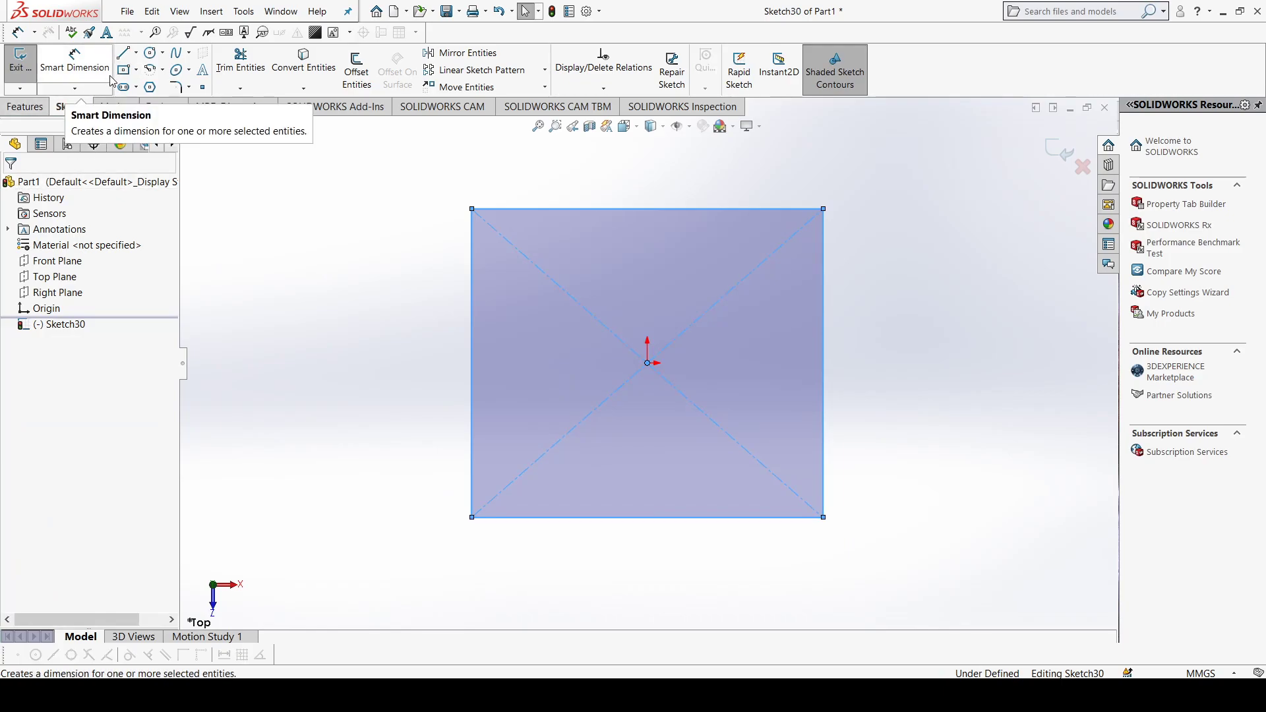
# Step: Extrude the center rectangle sketch 50 mm as a blind boss to form the base block
pyautogui.click(30, 105)
pyautogui.click(30, 74)
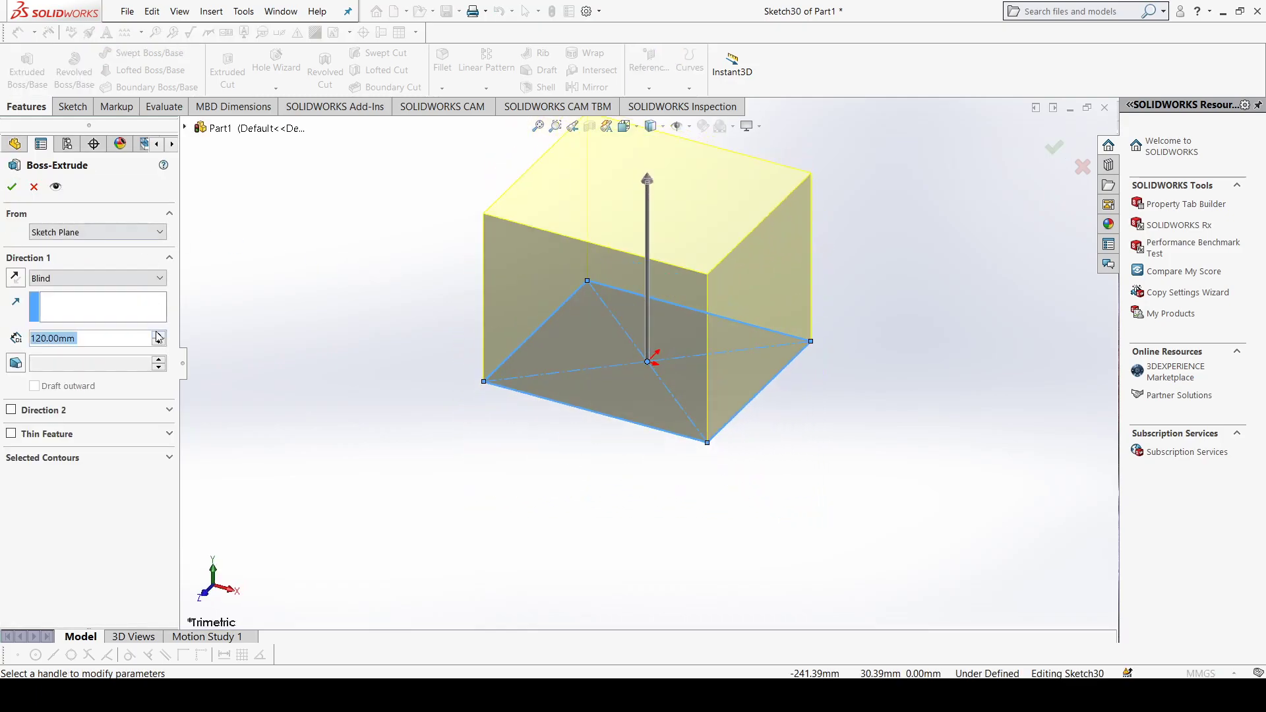
pyautogui.click(159, 343)
pyautogui.click(159, 343)
pyautogui.click(159, 343)
pyautogui.click(159, 343)
pyautogui.click(159, 343)
pyautogui.click(159, 343)
pyautogui.click(159, 343)
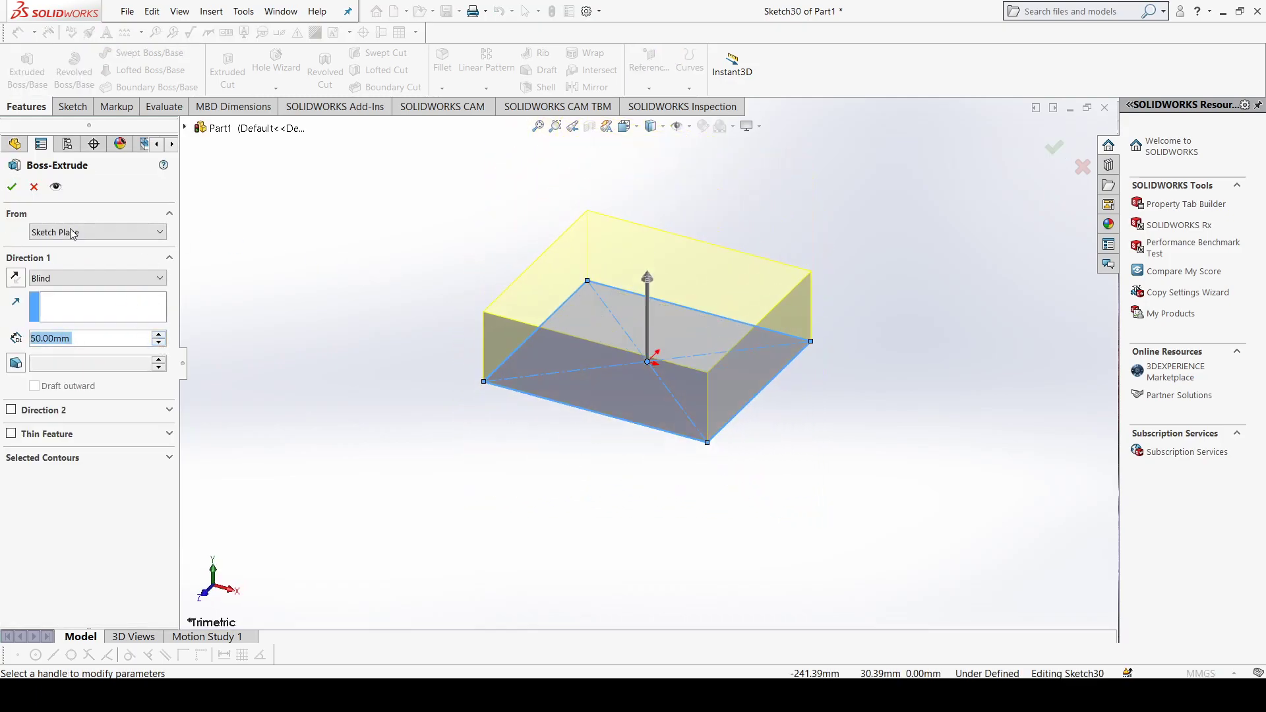
pyautogui.click(12, 187)
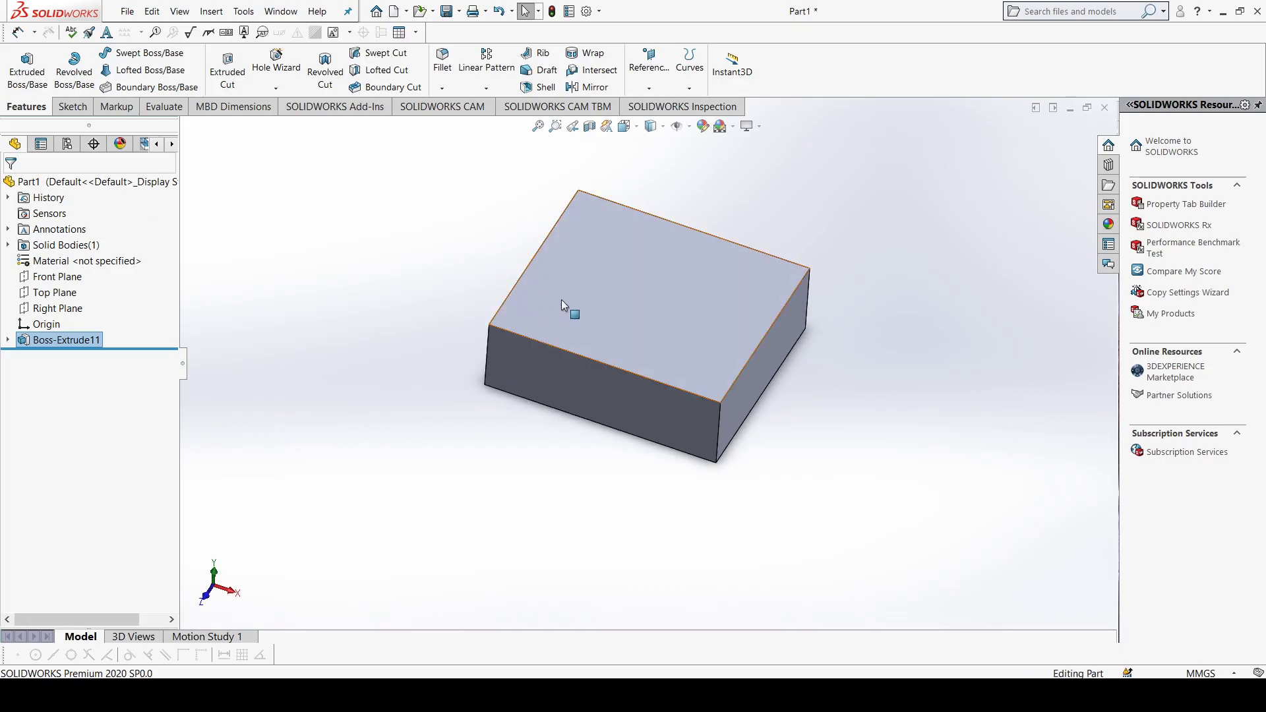
# Step: Shell the block with a 10 mm wall thickness, removing its top face
pyautogui.click(619, 305)
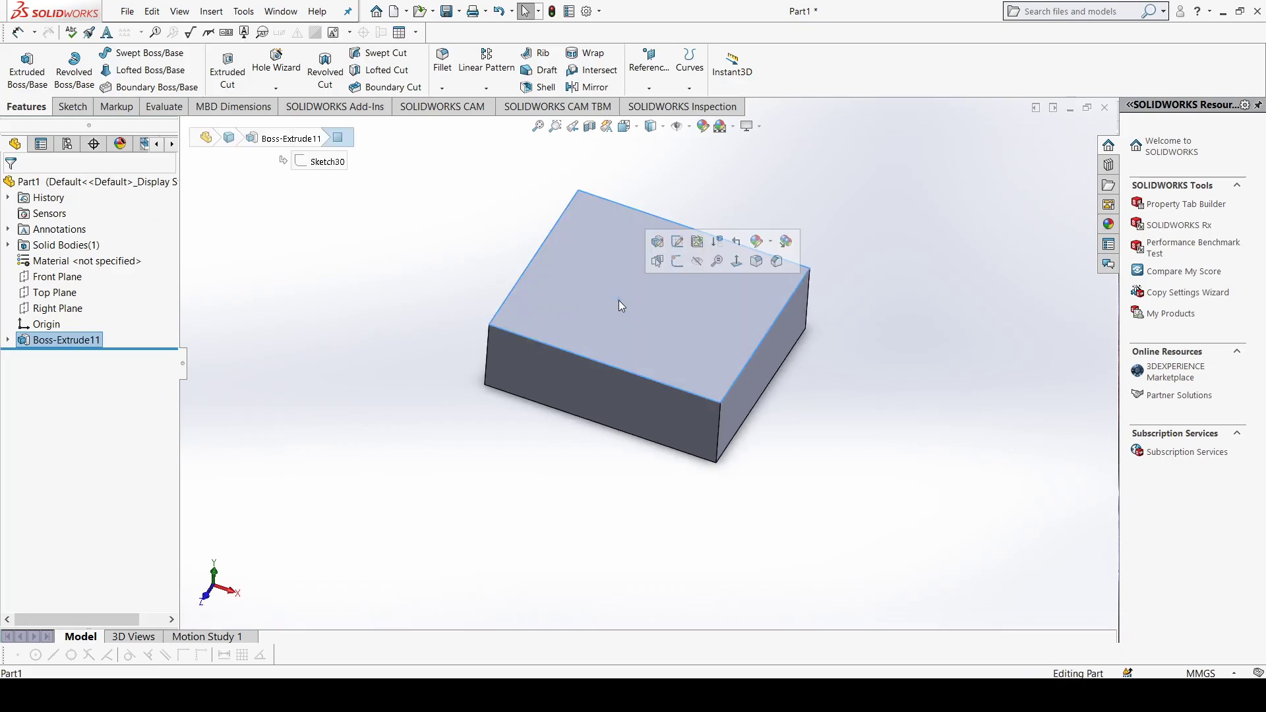
pyautogui.click(546, 88)
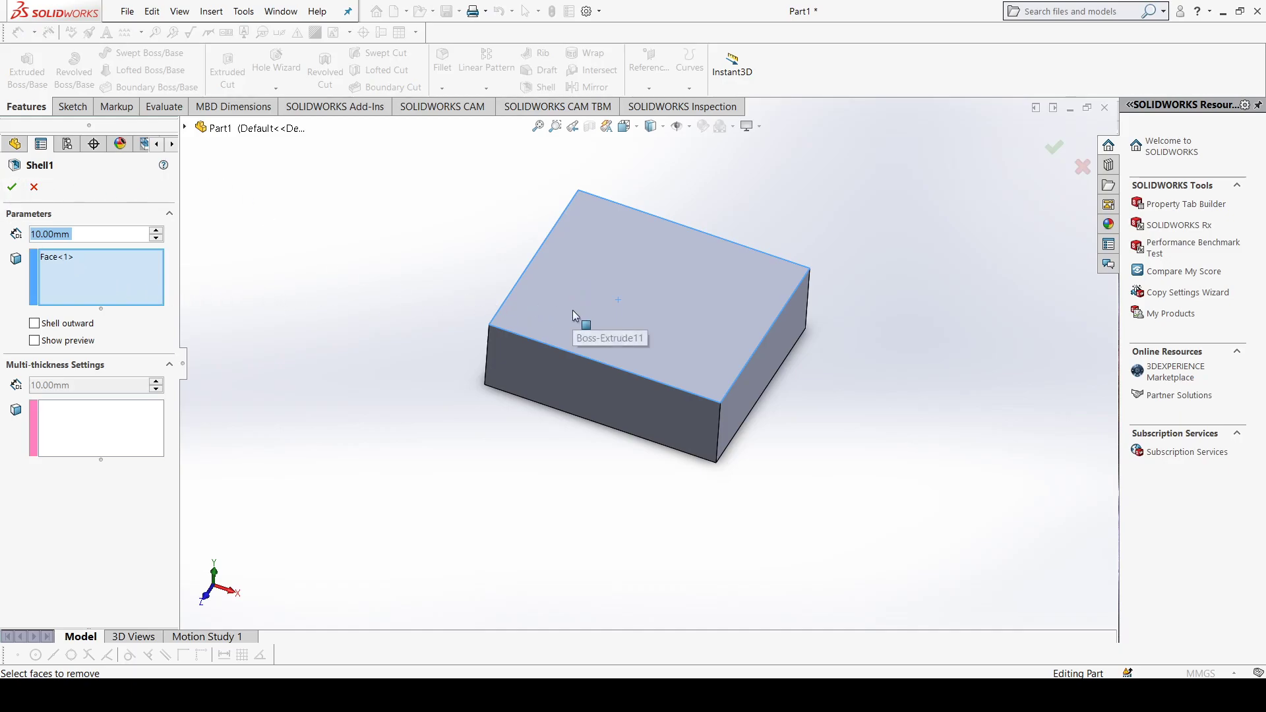
pyautogui.click(19, 191)
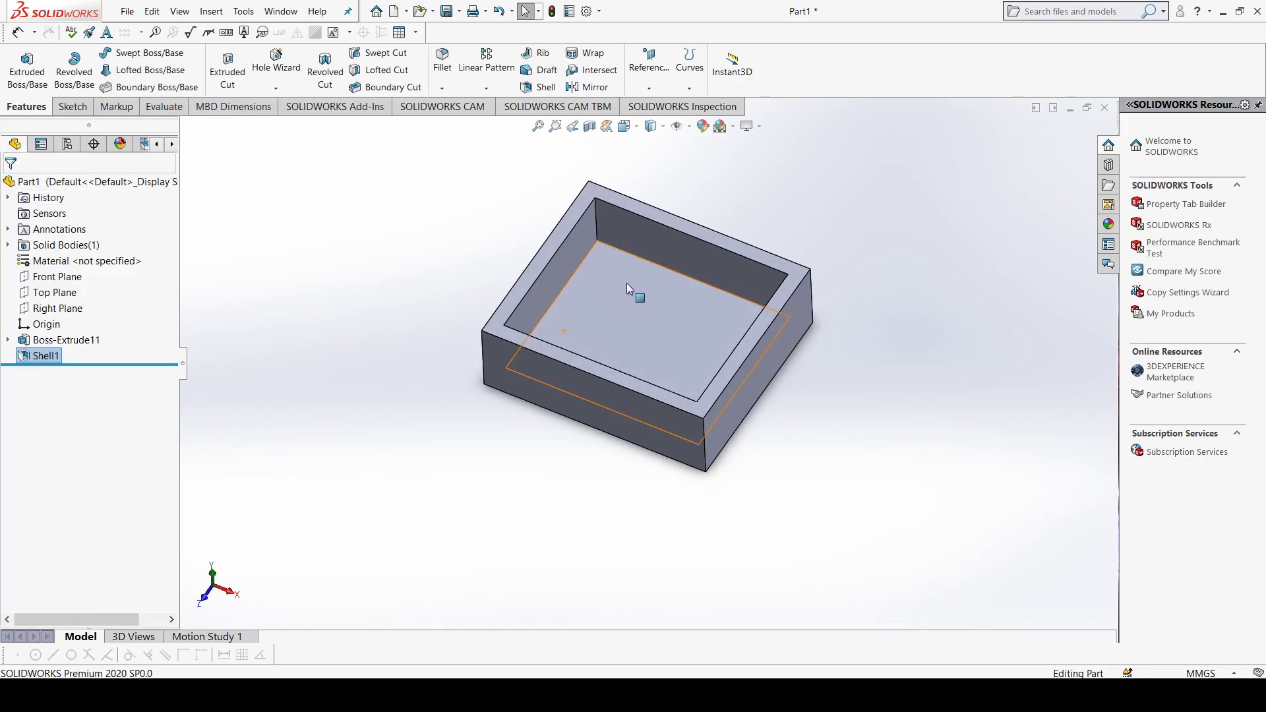
pyautogui.click(621, 327)
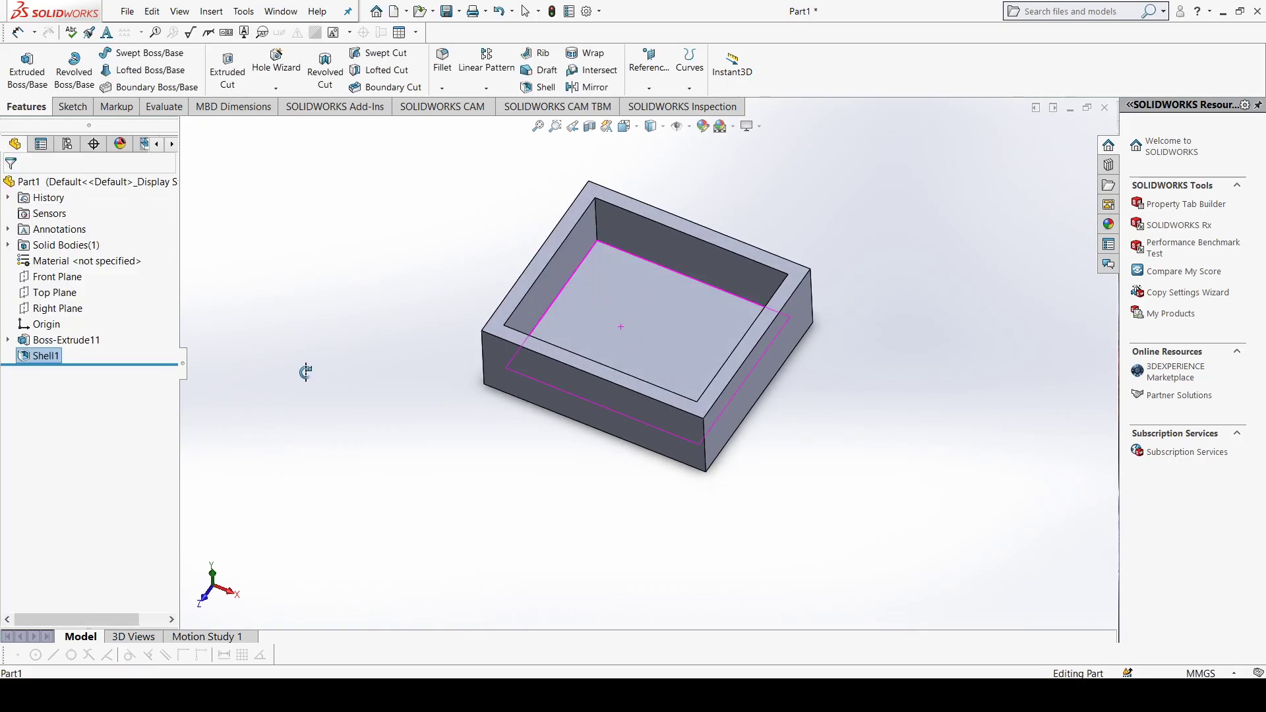
# Step: Try to increase the shell's wall thickness to 50 mm
pyautogui.rightClick(45, 355)
pyautogui.click(61, 313)
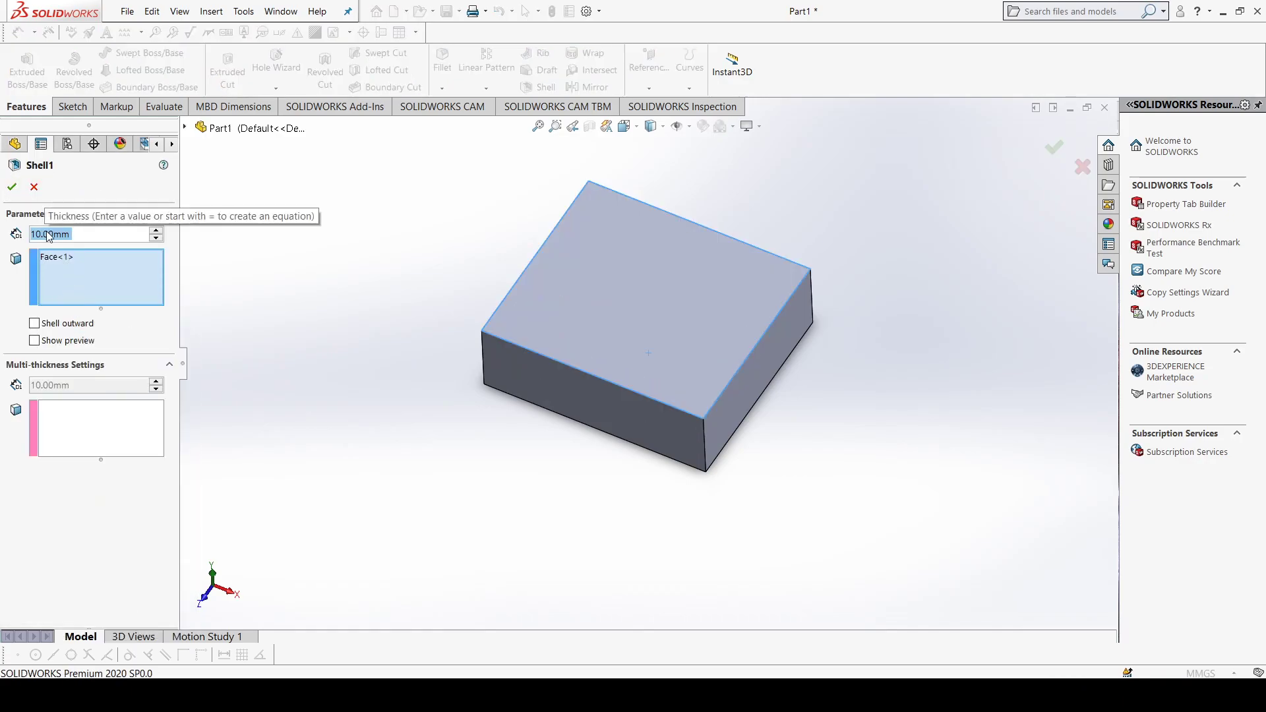
pyautogui.click(157, 230)
pyautogui.click(157, 231)
pyautogui.click(158, 231)
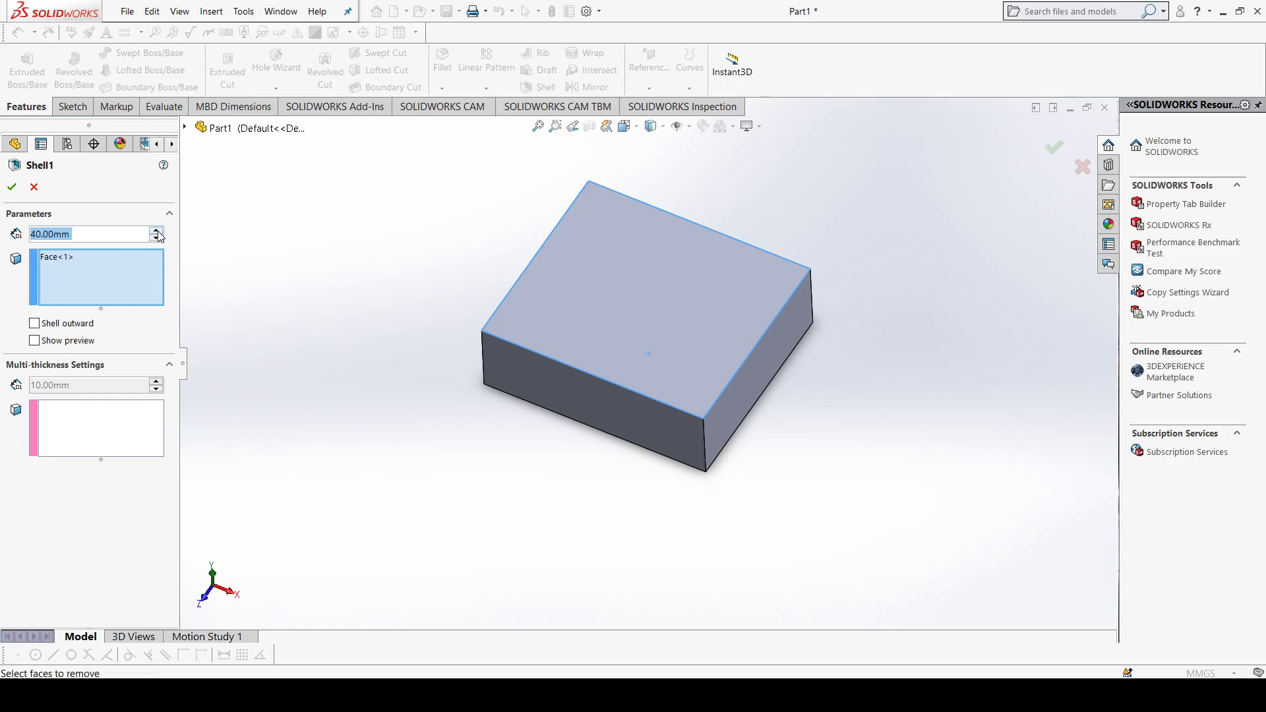
pyautogui.click(21, 195)
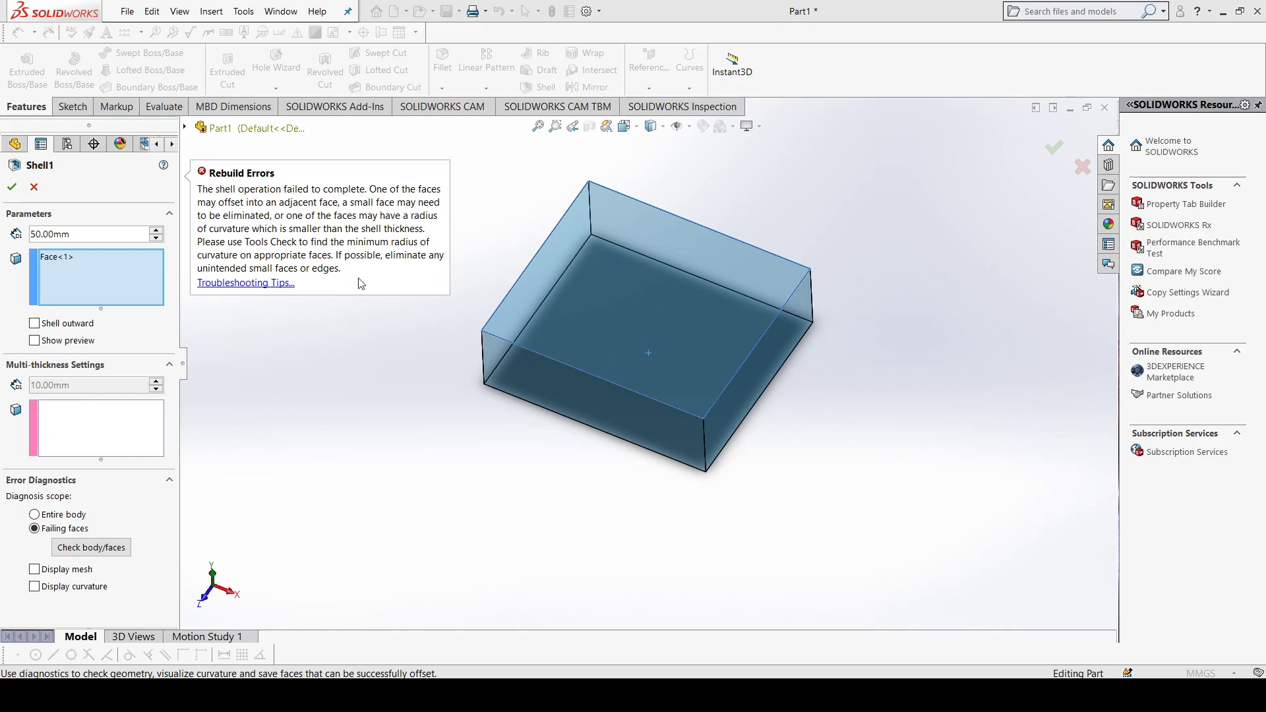
# Step: Set the shell thickness back to 10 mm and apply the feature
pyautogui.click(156, 238)
pyautogui.click(155, 238)
pyautogui.click(155, 238)
pyautogui.click(155, 238)
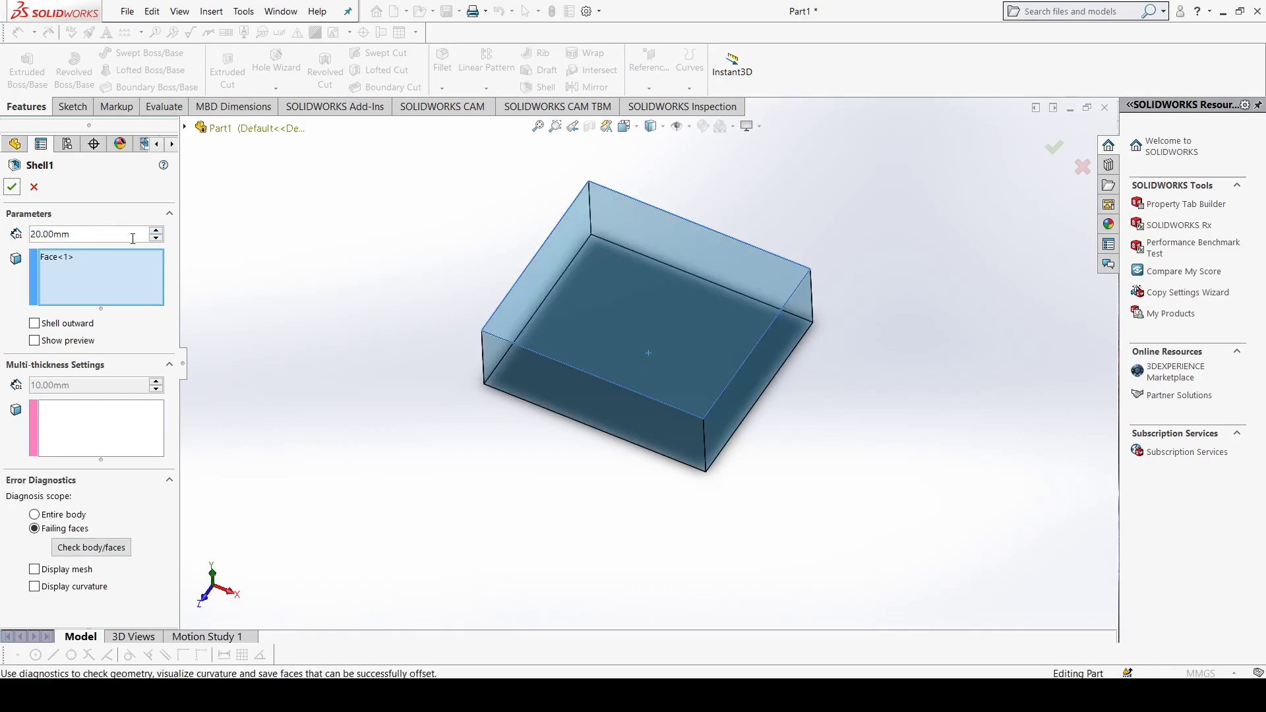
pyautogui.click(156, 239)
pyautogui.click(12, 187)
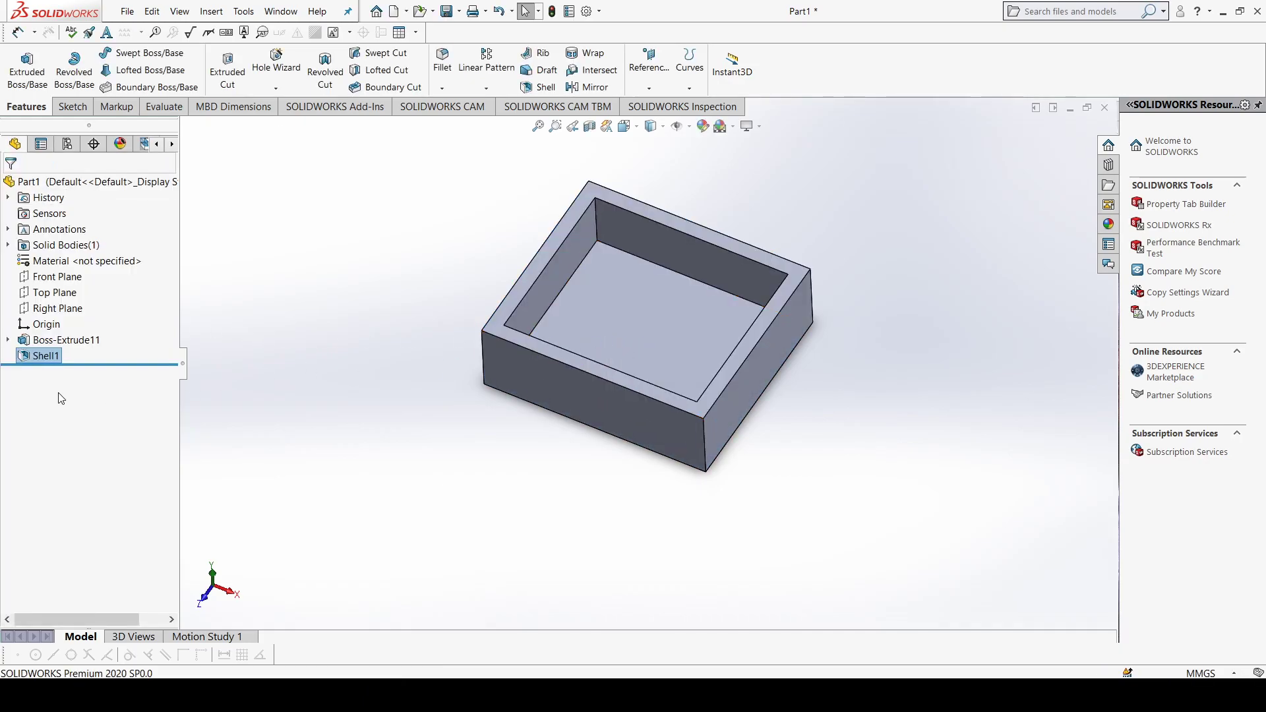
# Step: Edit the shell feature and set its wall thickness to 5 mm
pyautogui.rightClick(49, 360)
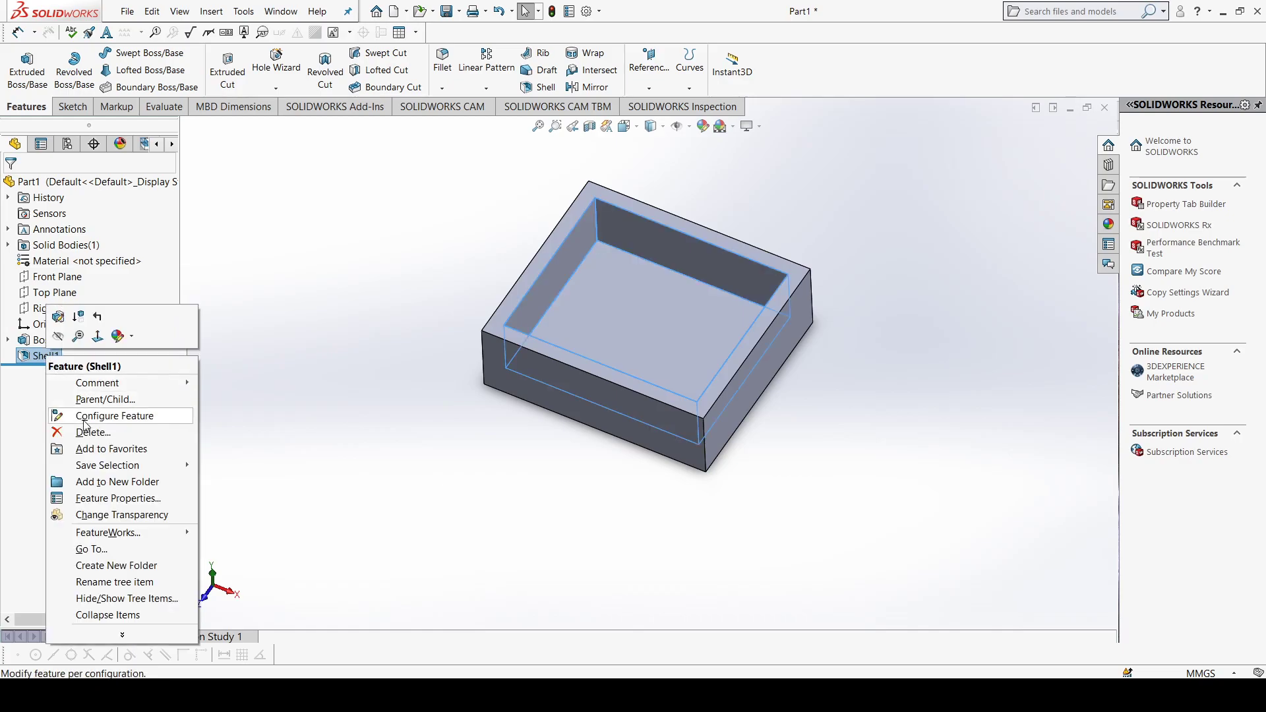
pyautogui.click(57, 317)
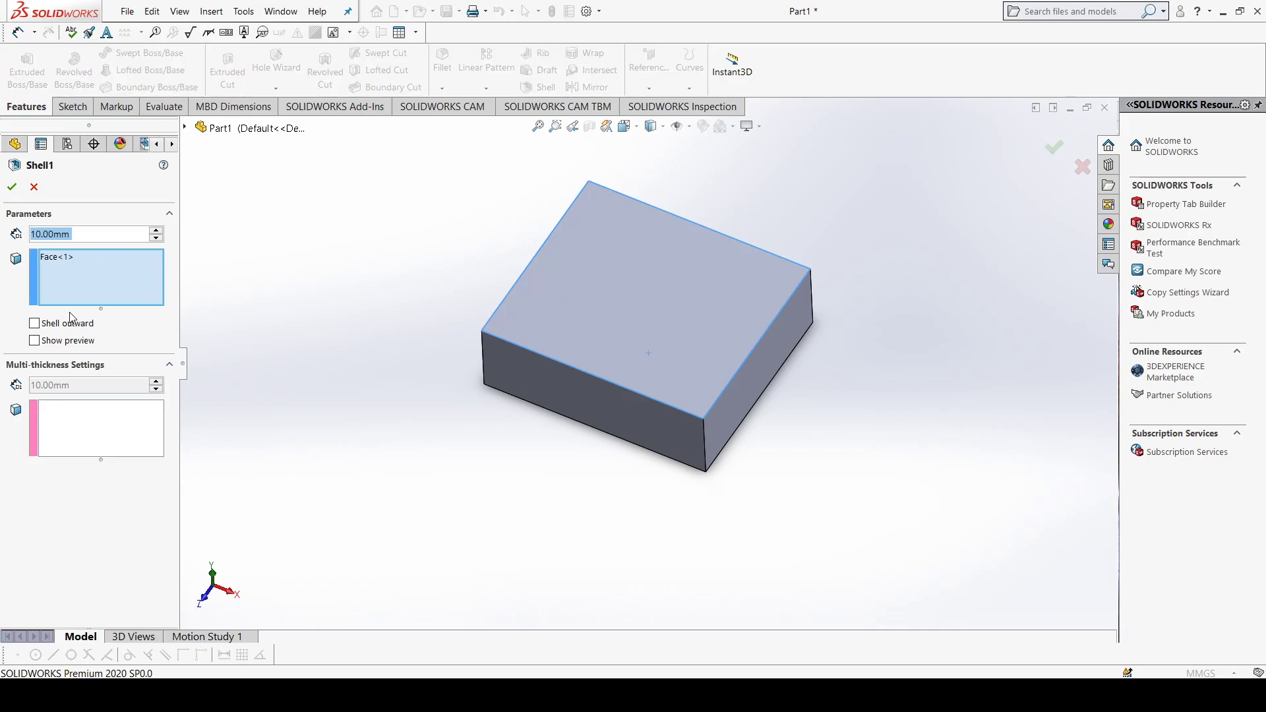
pyautogui.click(85, 234)
pyautogui.doubleClick(85, 234)
pyautogui.write('5')
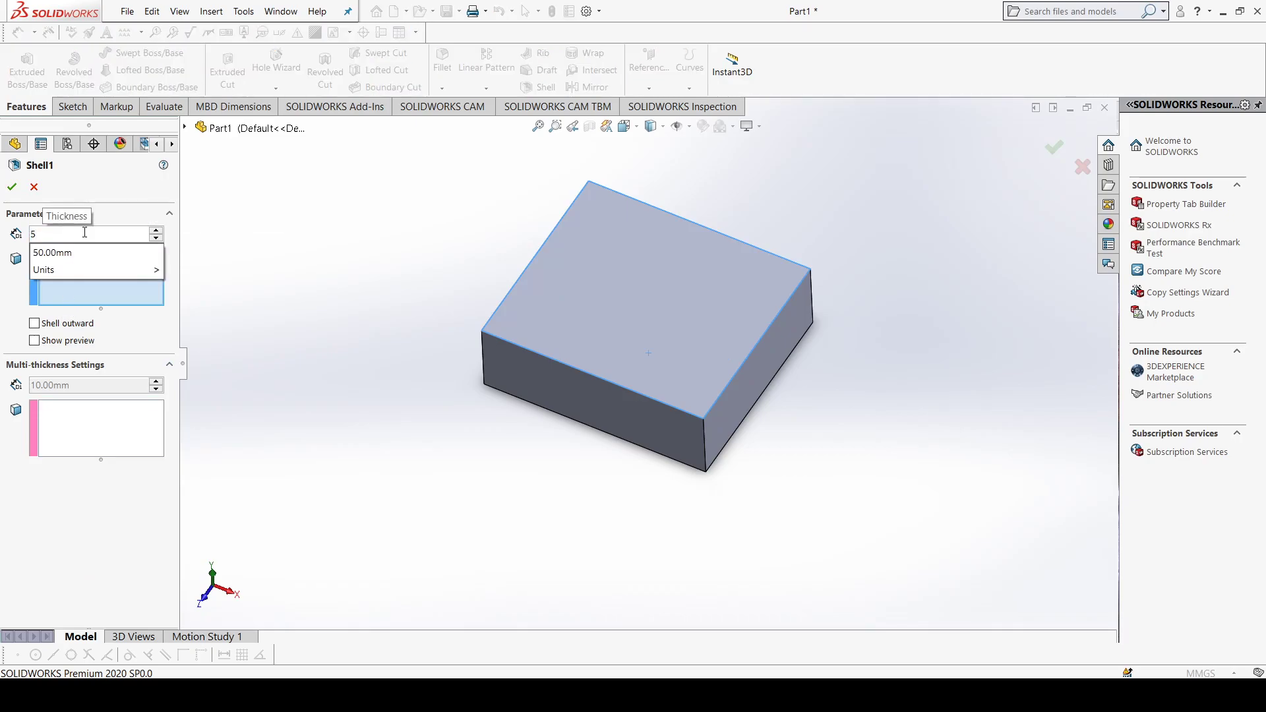
pyautogui.click(12, 188)
pyautogui.click(12, 188)
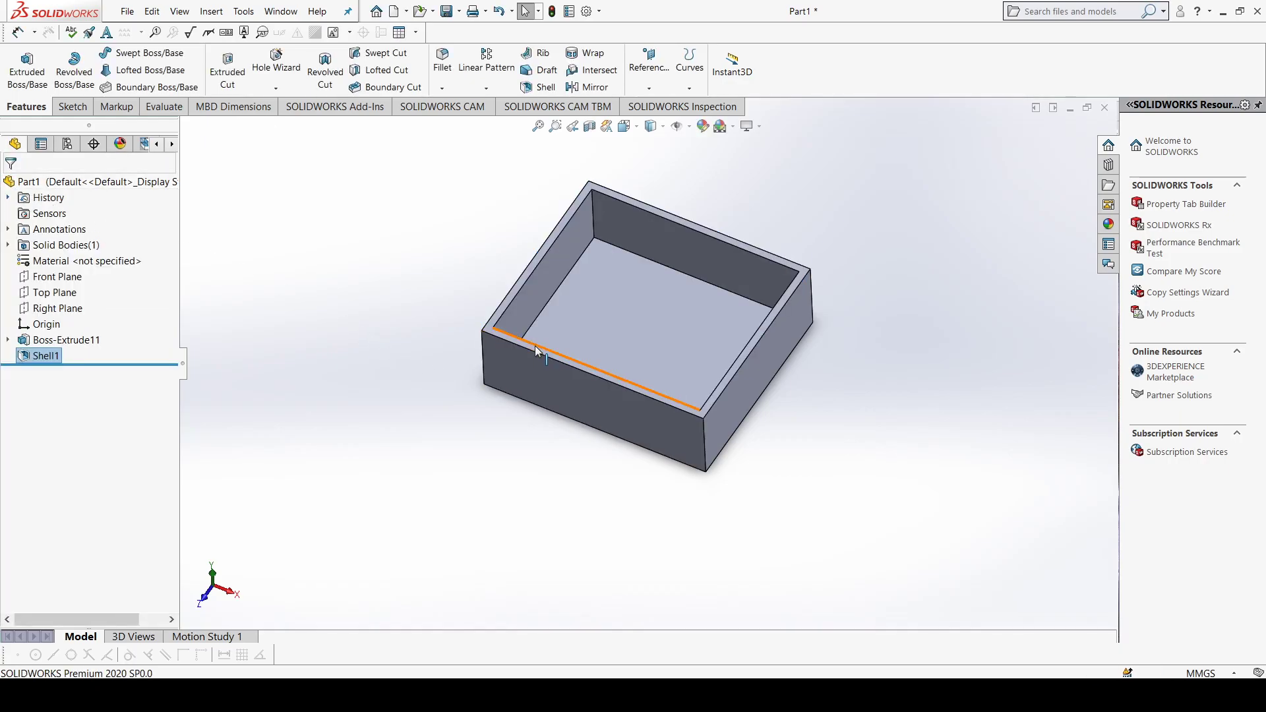
# Step: Inspect the thinner walls of the shelled block, and undo the shell to restore the solid block
pyautogui.scroll(-3, 539, 339)
pyautogui.scroll(-2, 540, 339)
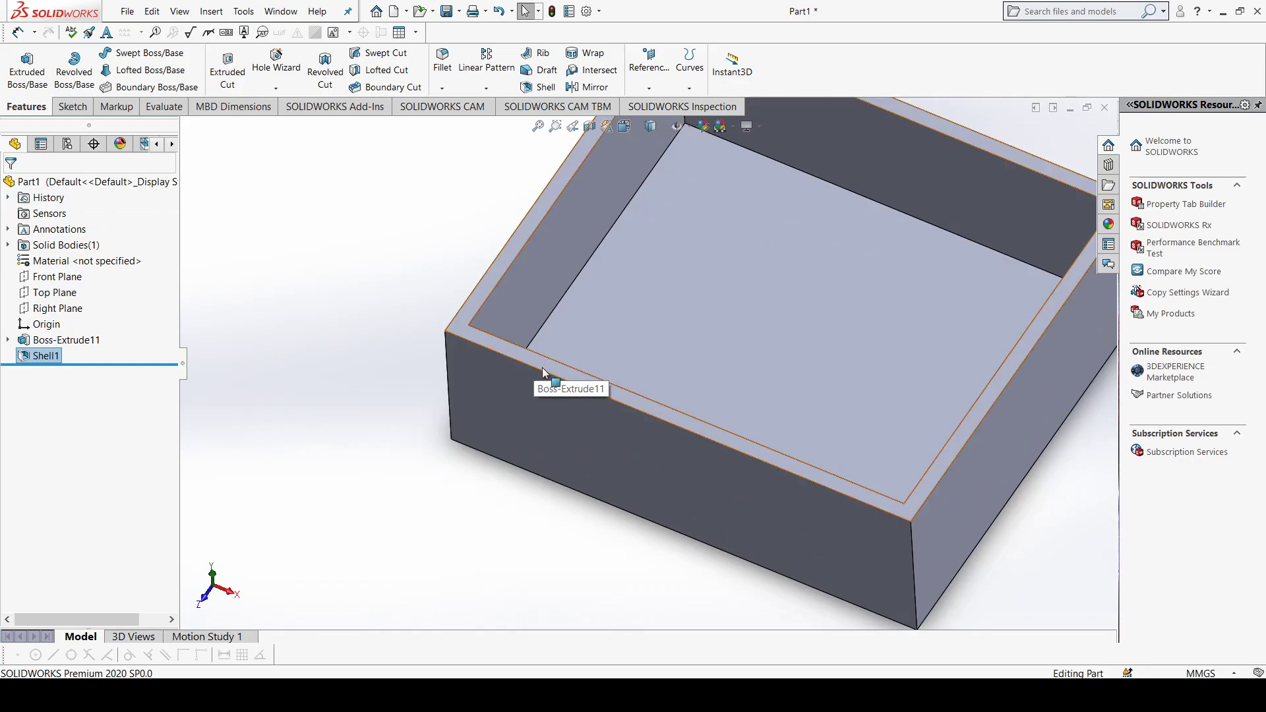
pyautogui.scroll(3, 662, 290)
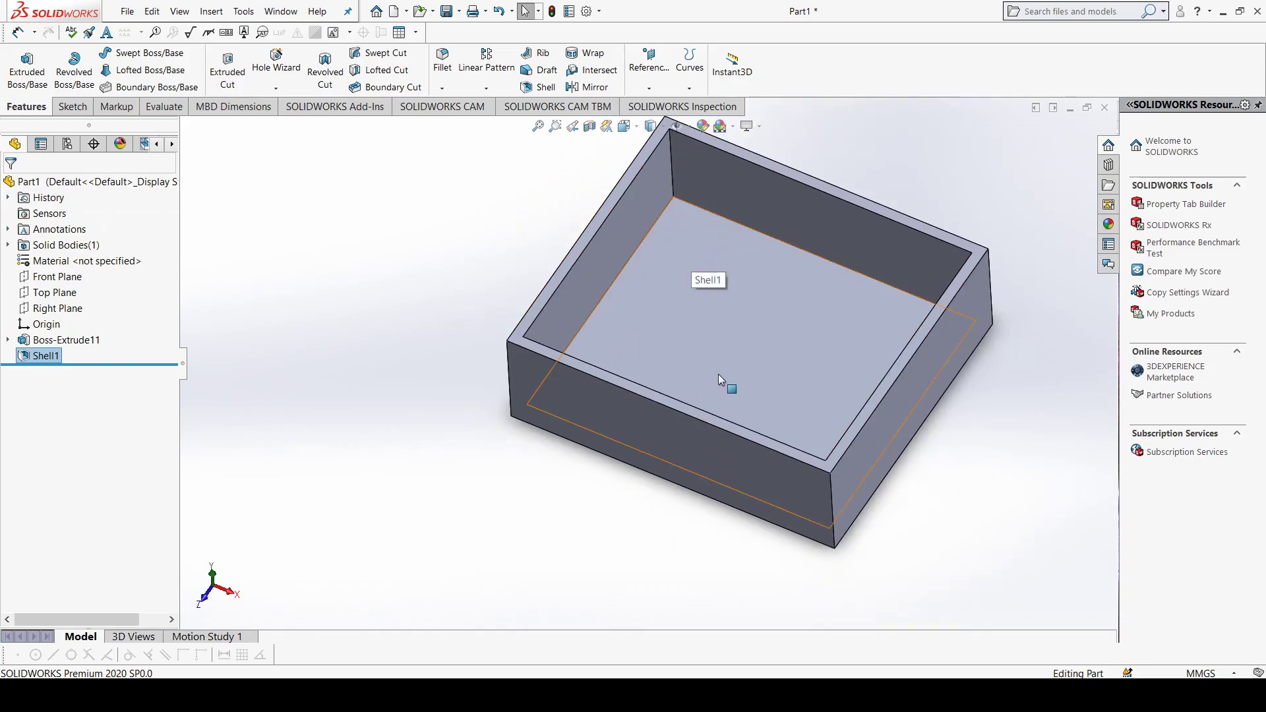
pyautogui.scroll(1, 752, 243)
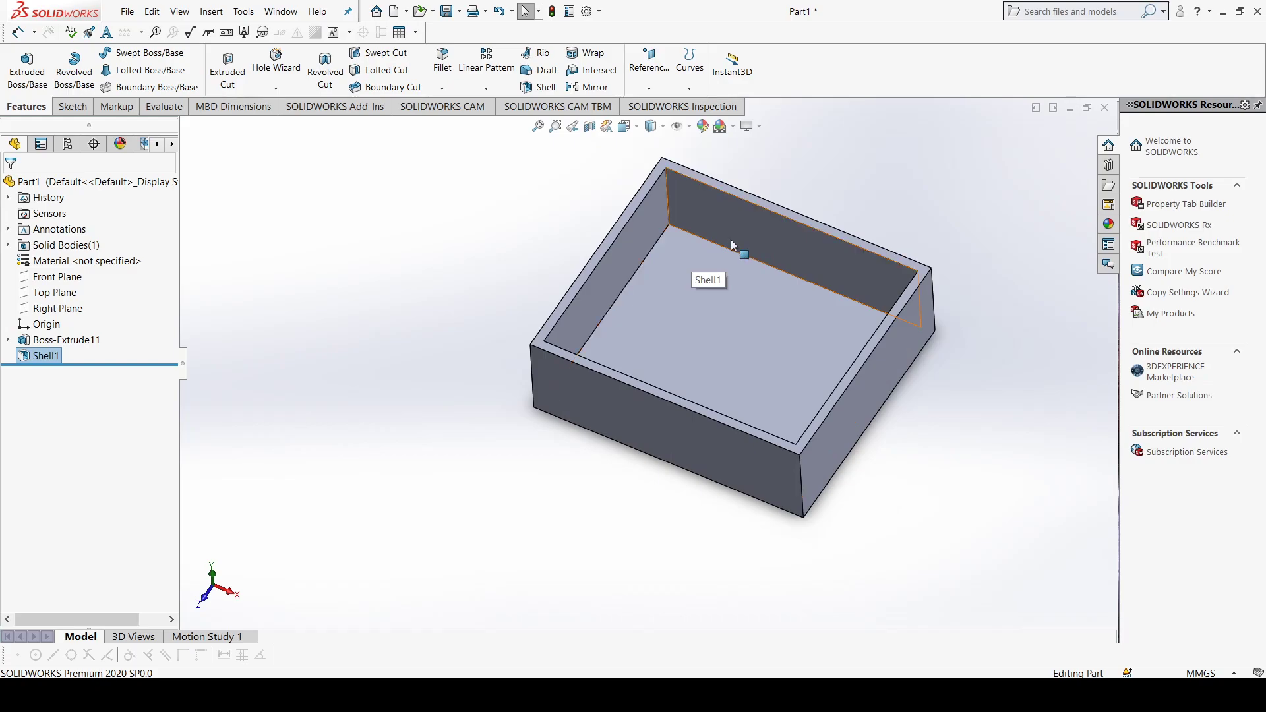
pyautogui.hotkey('ctrl', 'z')
pyautogui.hotkey('ctrl', 'z')
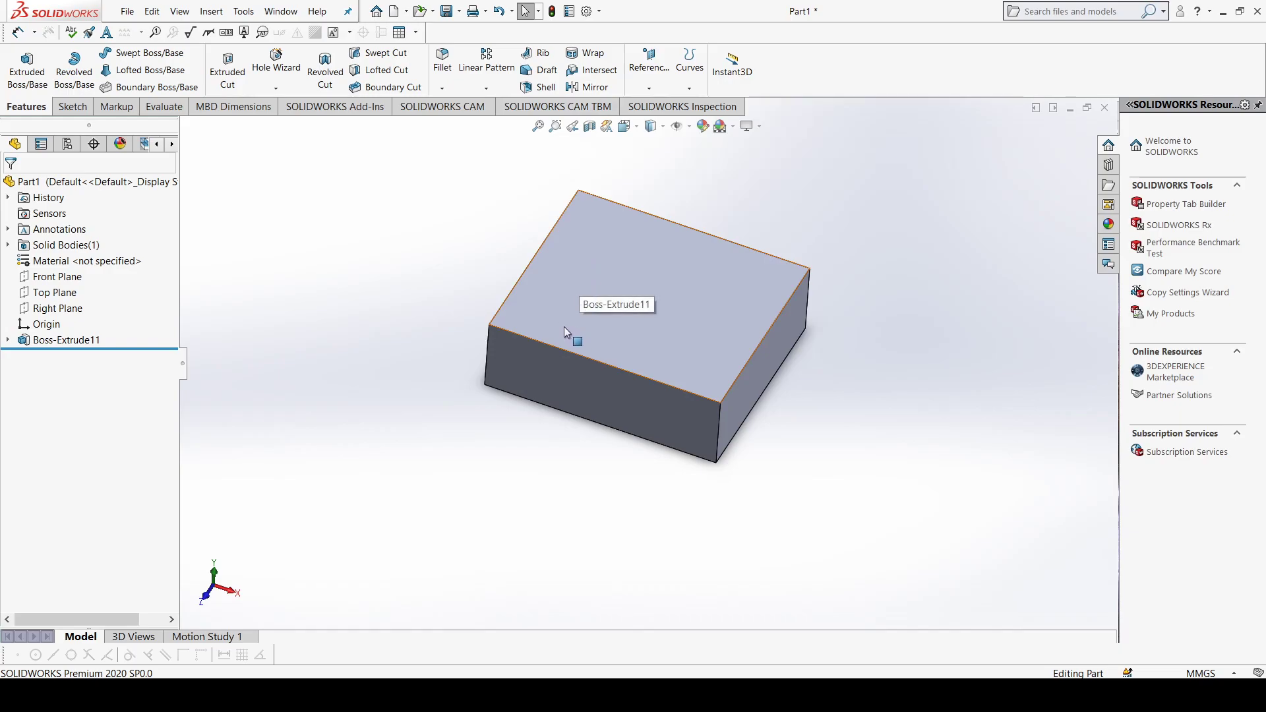
# Step: Sketch a circle about 14 mm in radius on the block's top face, level with the origin and near the left edge
pyautogui.click(634, 341)
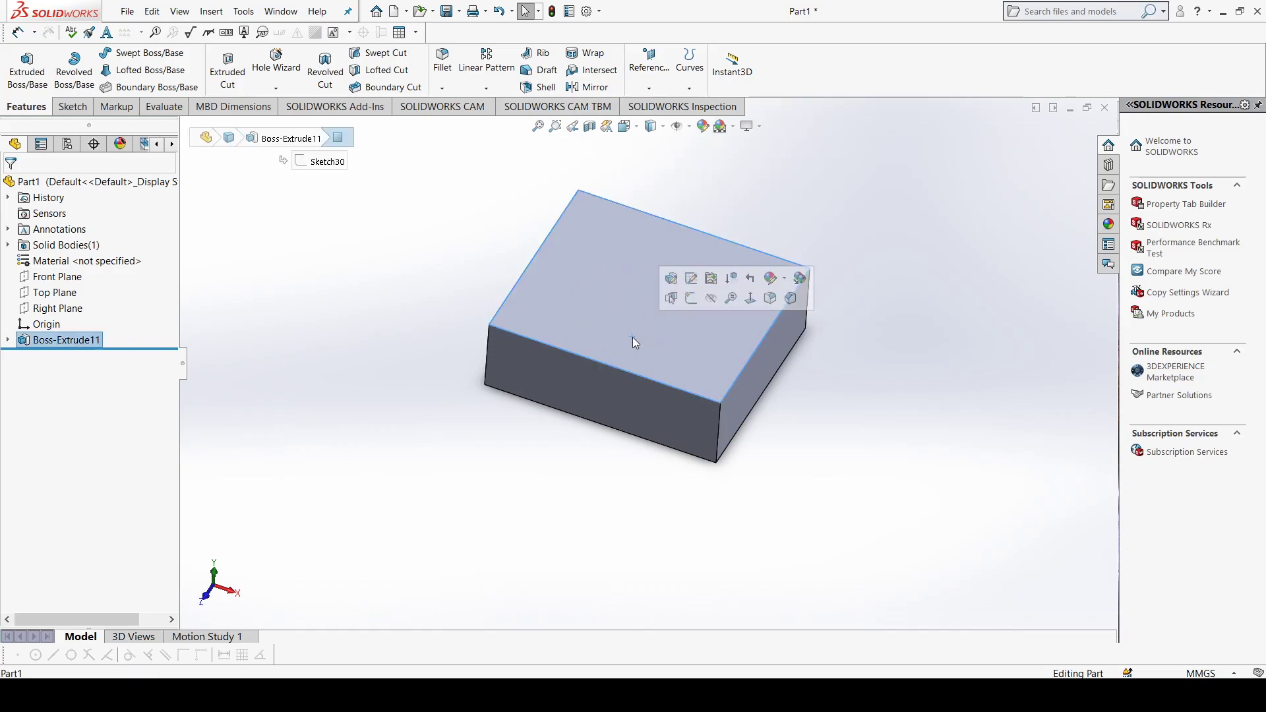
pyautogui.hotkey('ctrl', '8')
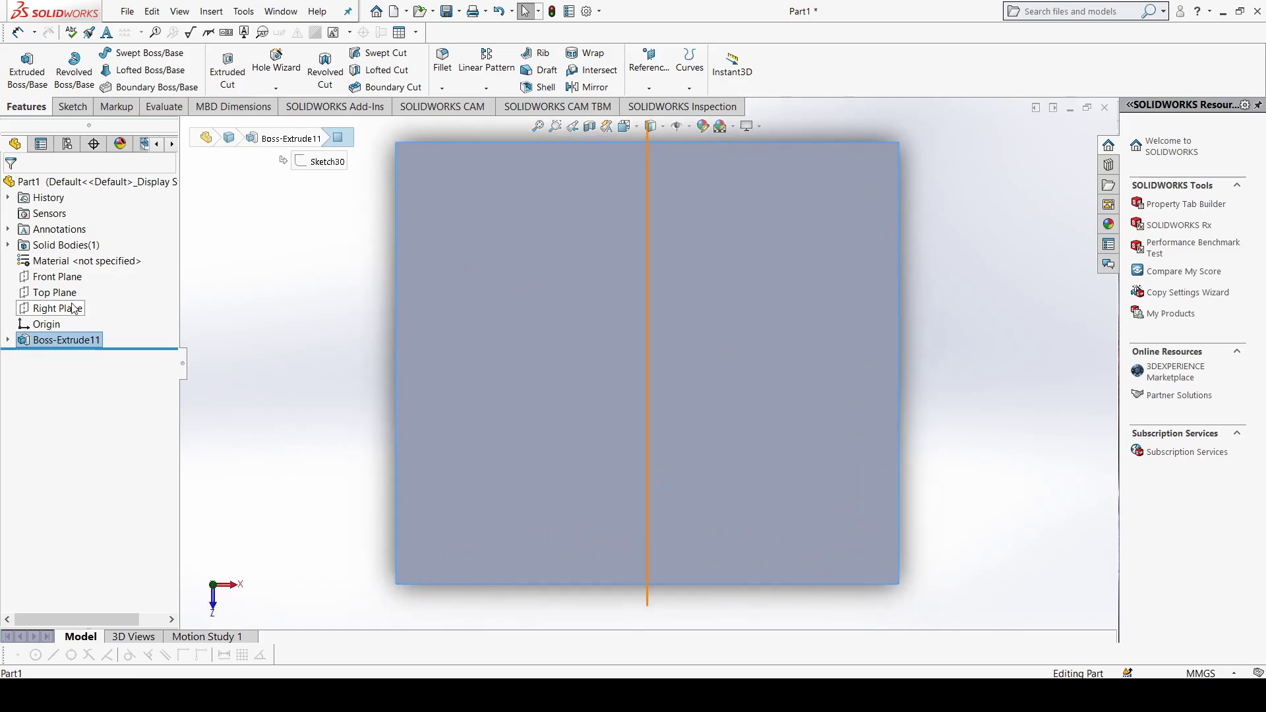
pyautogui.click(72, 106)
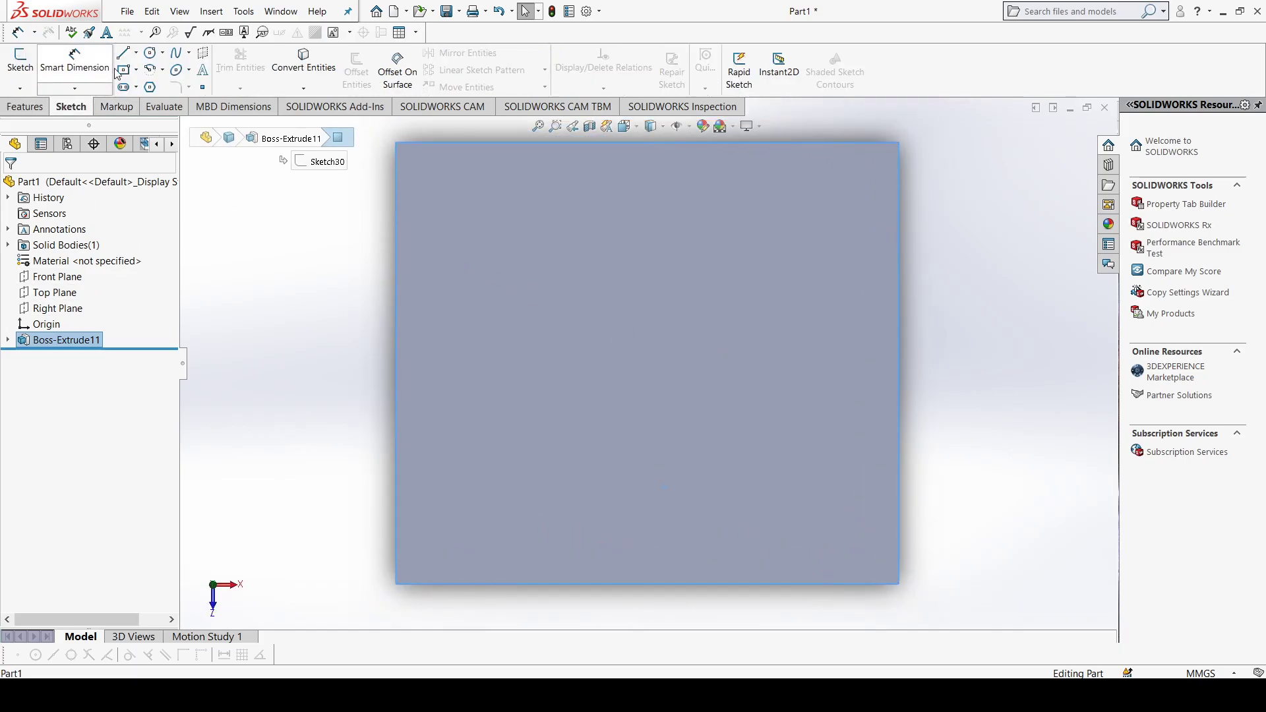
pyautogui.click(150, 53)
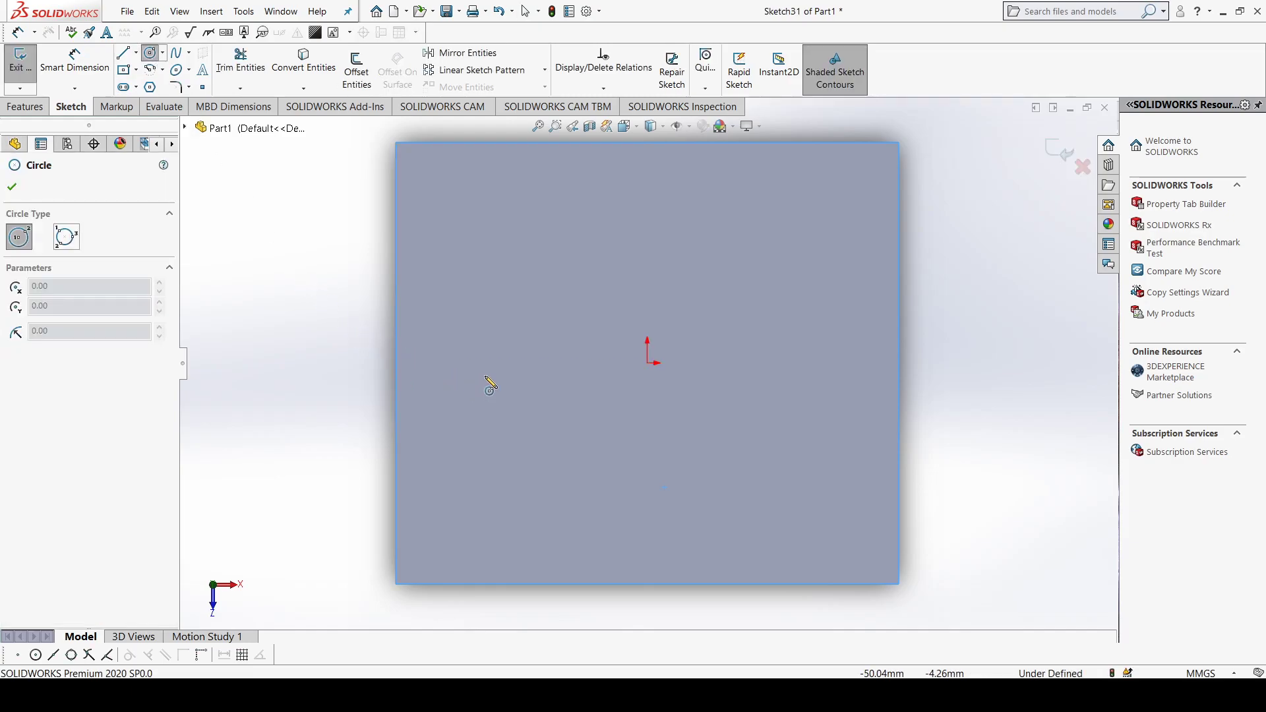
pyautogui.click(469, 362)
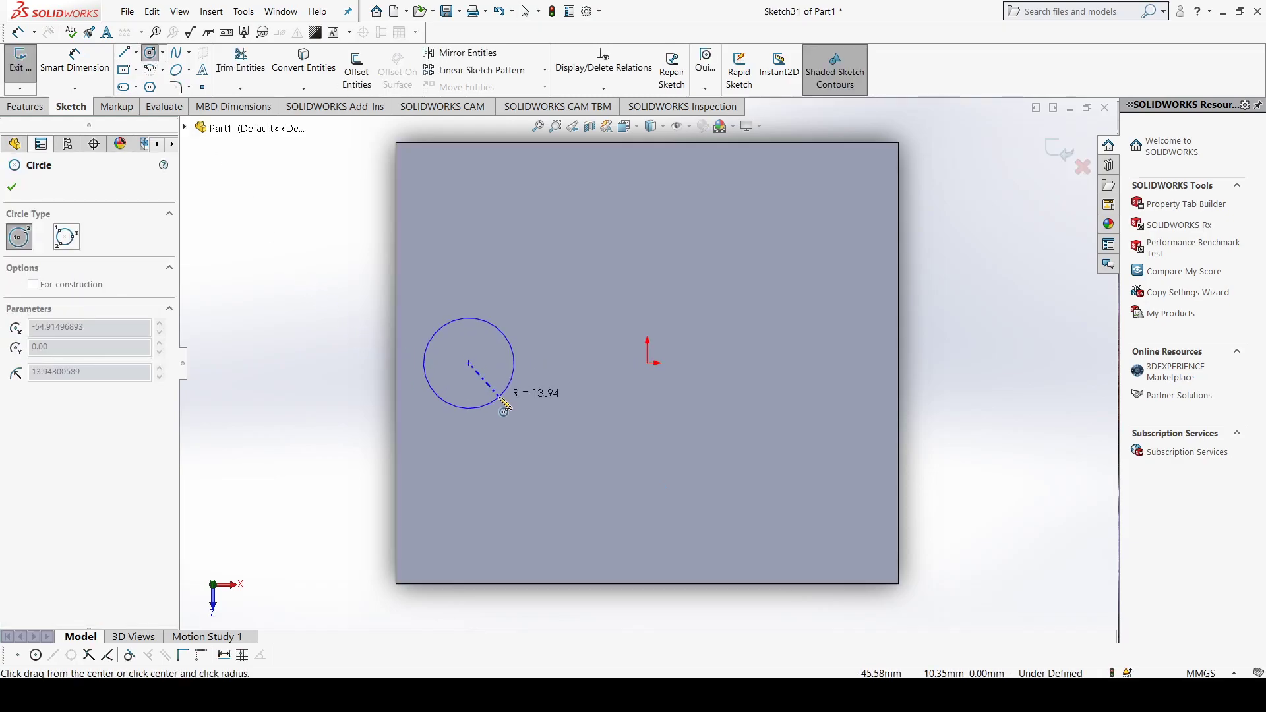
pyautogui.click(501, 395)
pyautogui.click(11, 187)
# Step: Extrude the circle 70 mm upward as a cylindrical boss merged with the block
pyautogui.click(26, 106)
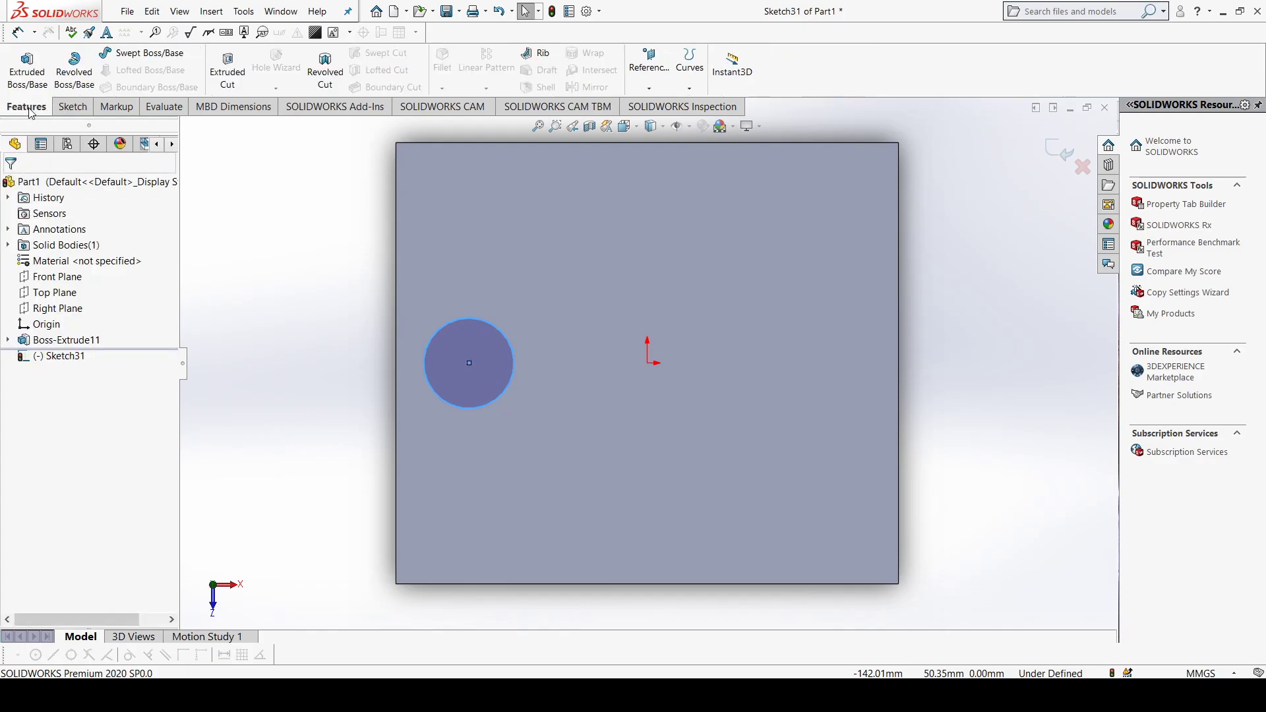
pyautogui.click(28, 72)
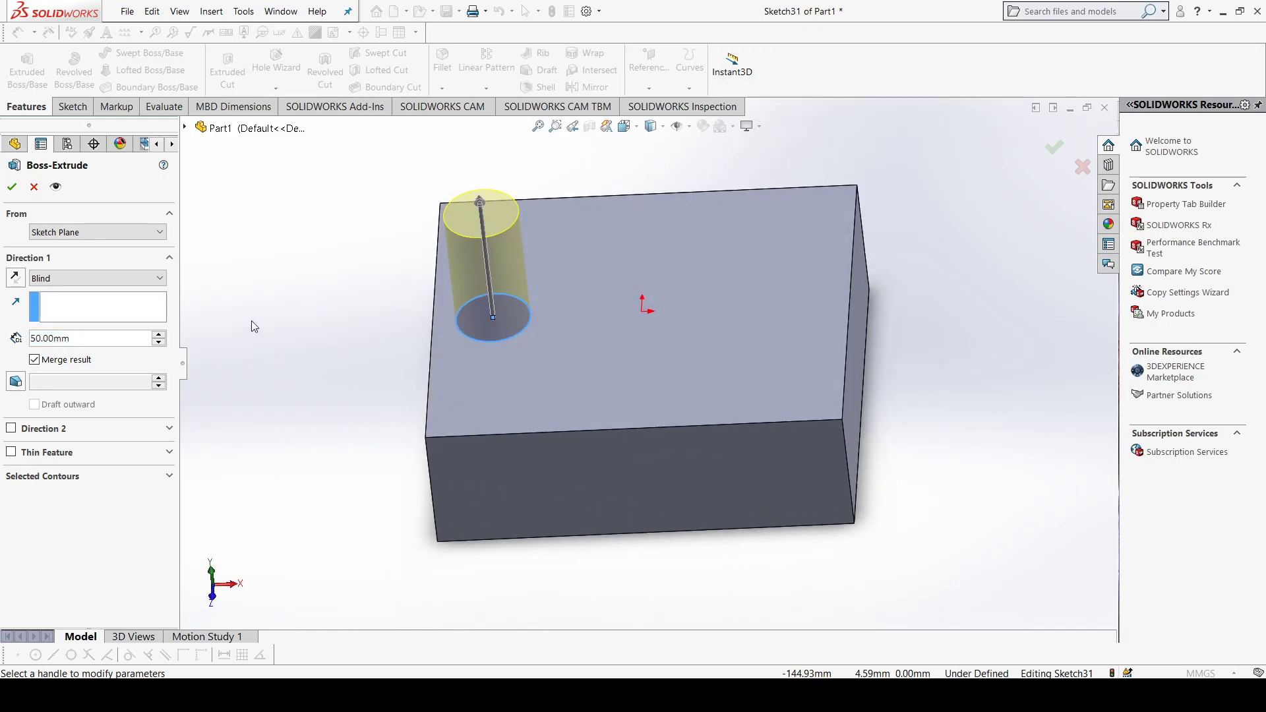
pyautogui.click(161, 334)
pyautogui.click(161, 334)
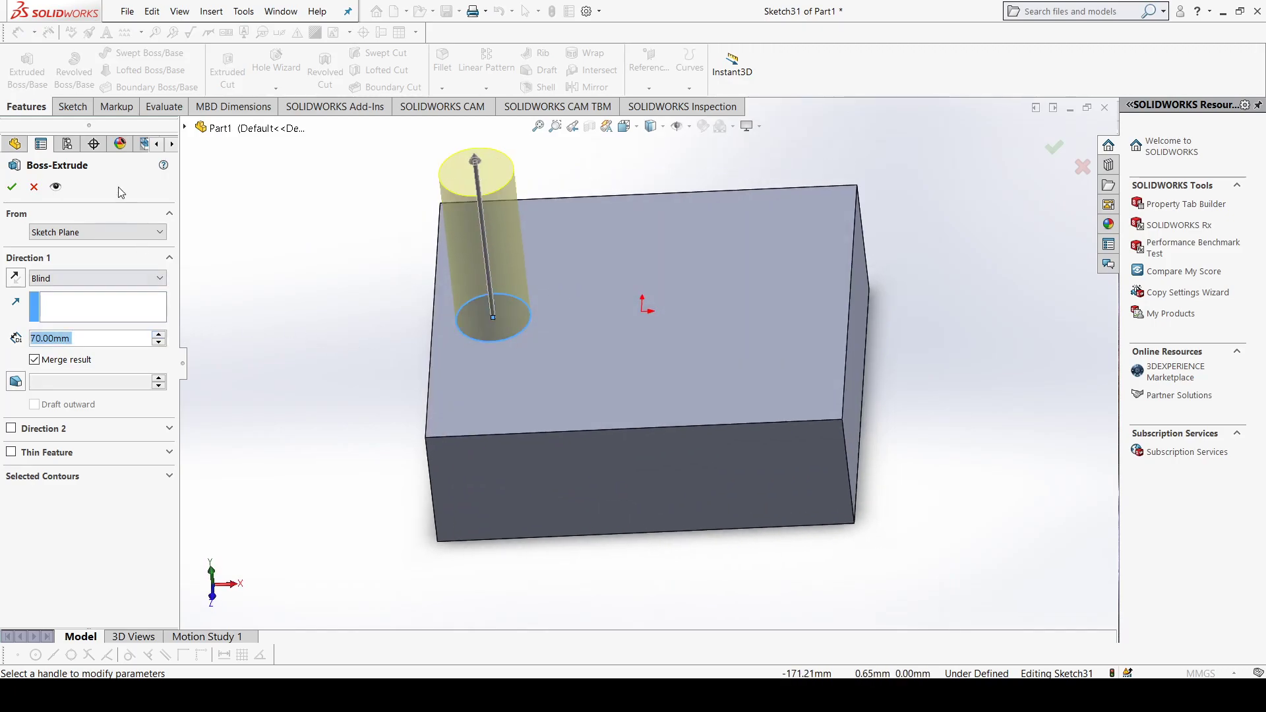
pyautogui.click(10, 190)
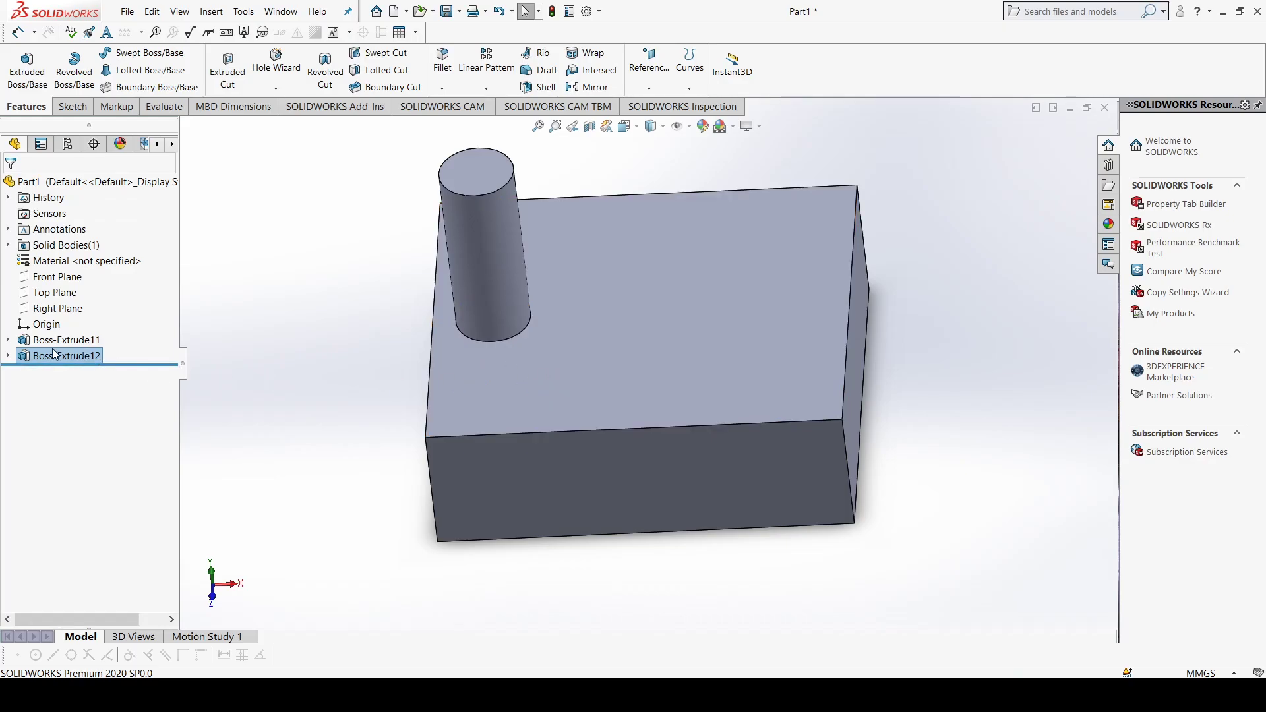
# Step: Open the cylinder's circle sketch to examine its position on the block, and exit the sketch
pyautogui.click(7, 357)
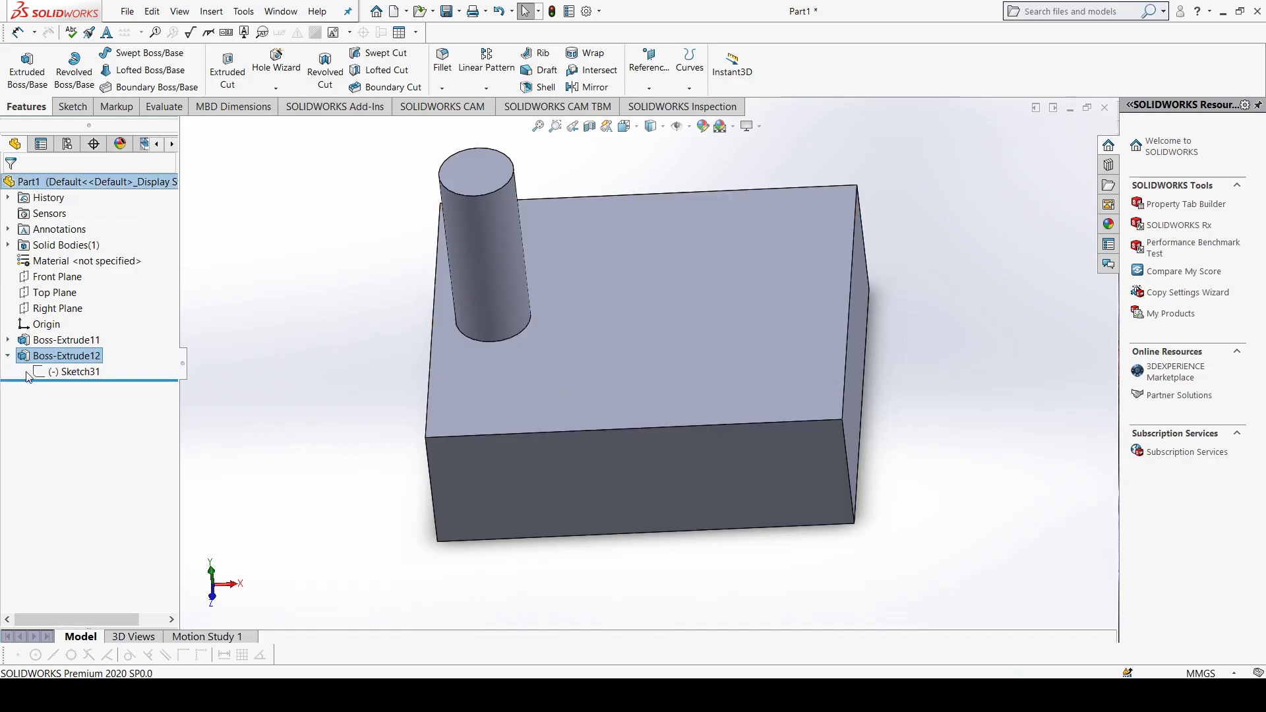
pyautogui.click(71, 372)
pyautogui.click(92, 337)
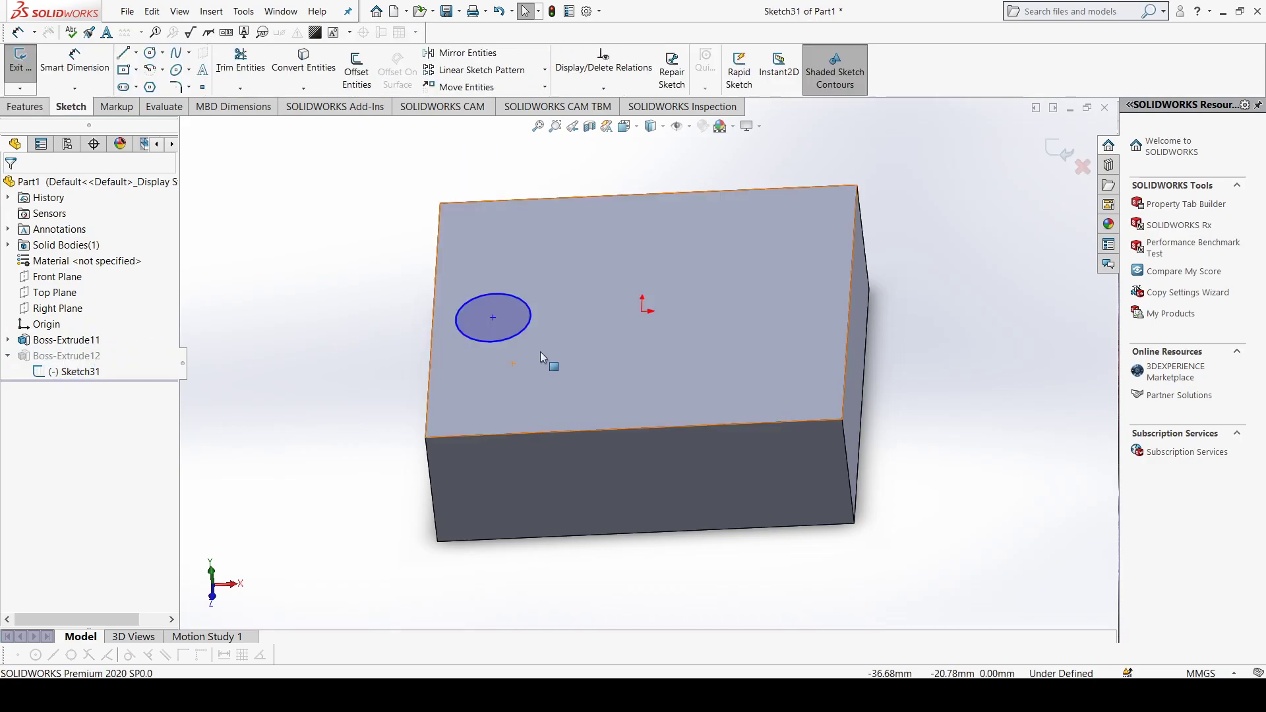
pyautogui.moveTo(544, 440); pyautogui.dragTo(588, 418, button='middle')
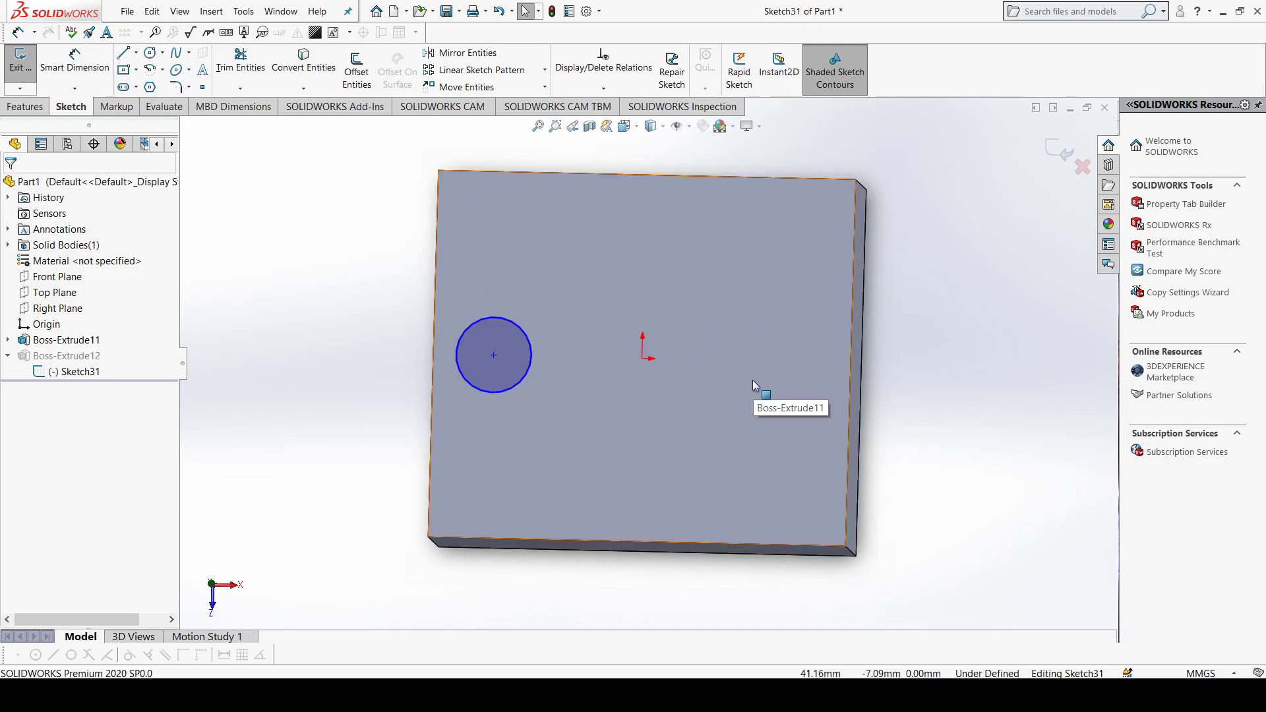
pyautogui.click(20, 63)
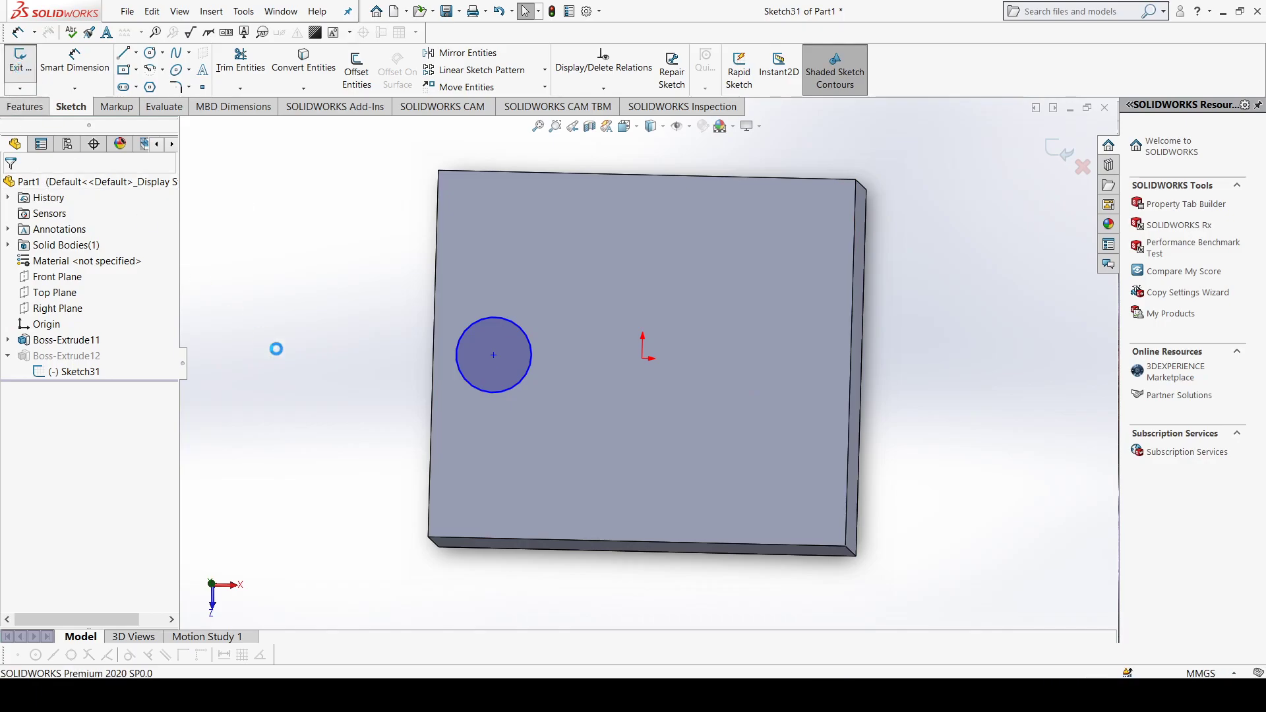
# Step: Mirror the cylindrical boss about the Right Plane to create a matching cylinder on the other side of the block
pyautogui.moveTo(521, 382)
pyautogui.mouseDown(button='middle')
pyautogui.moveTo(570, 339)
pyautogui.moveTo(495, 339)
pyautogui.mouseUp(button='middle')
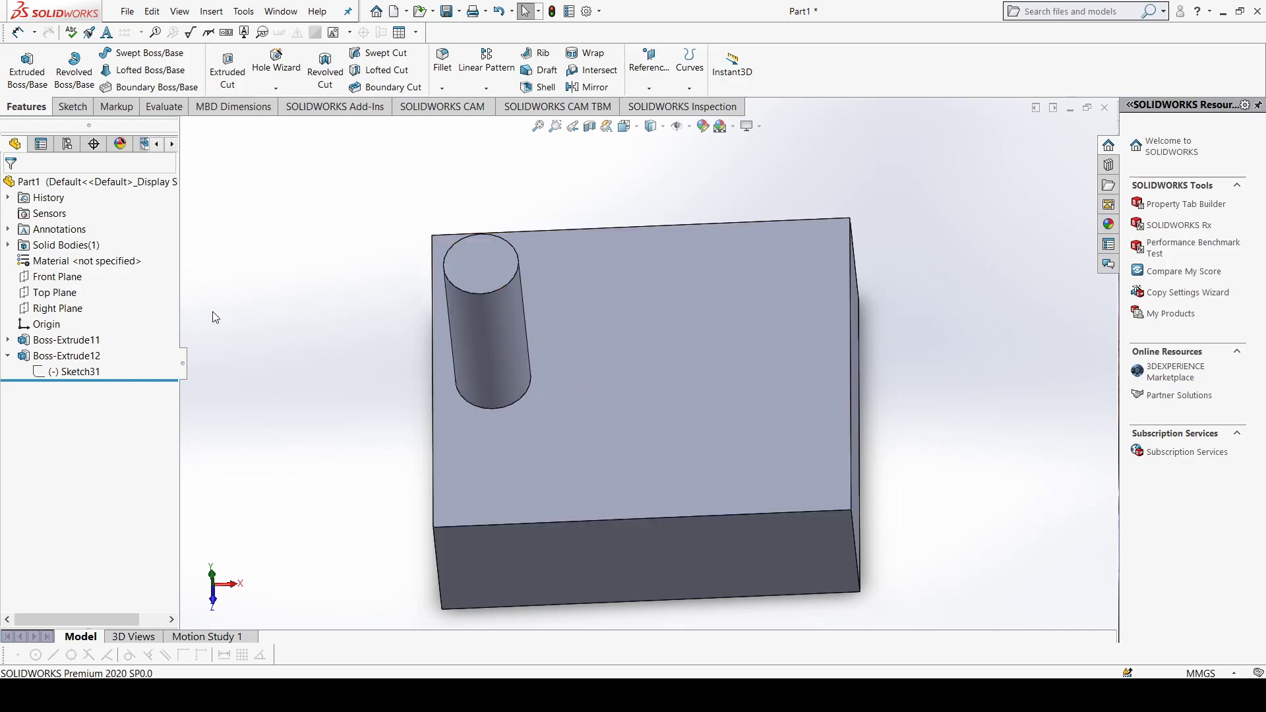
pyautogui.click(68, 313)
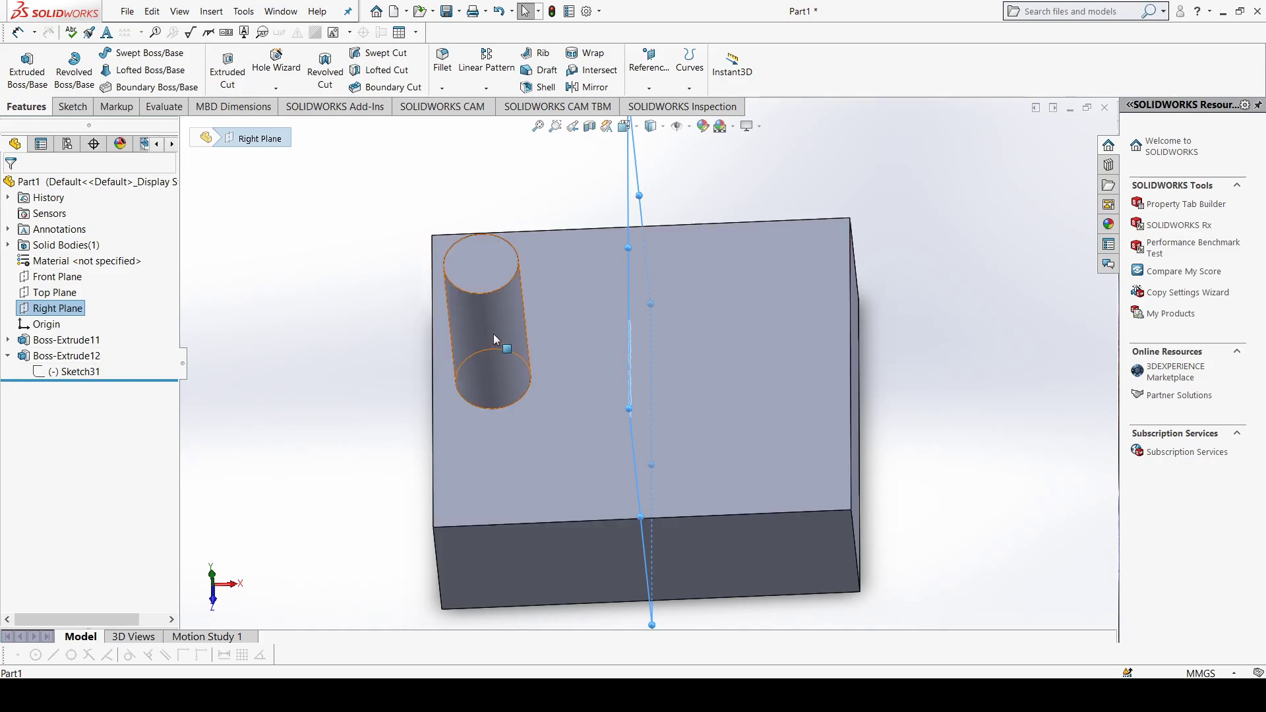
pyautogui.click(91, 356)
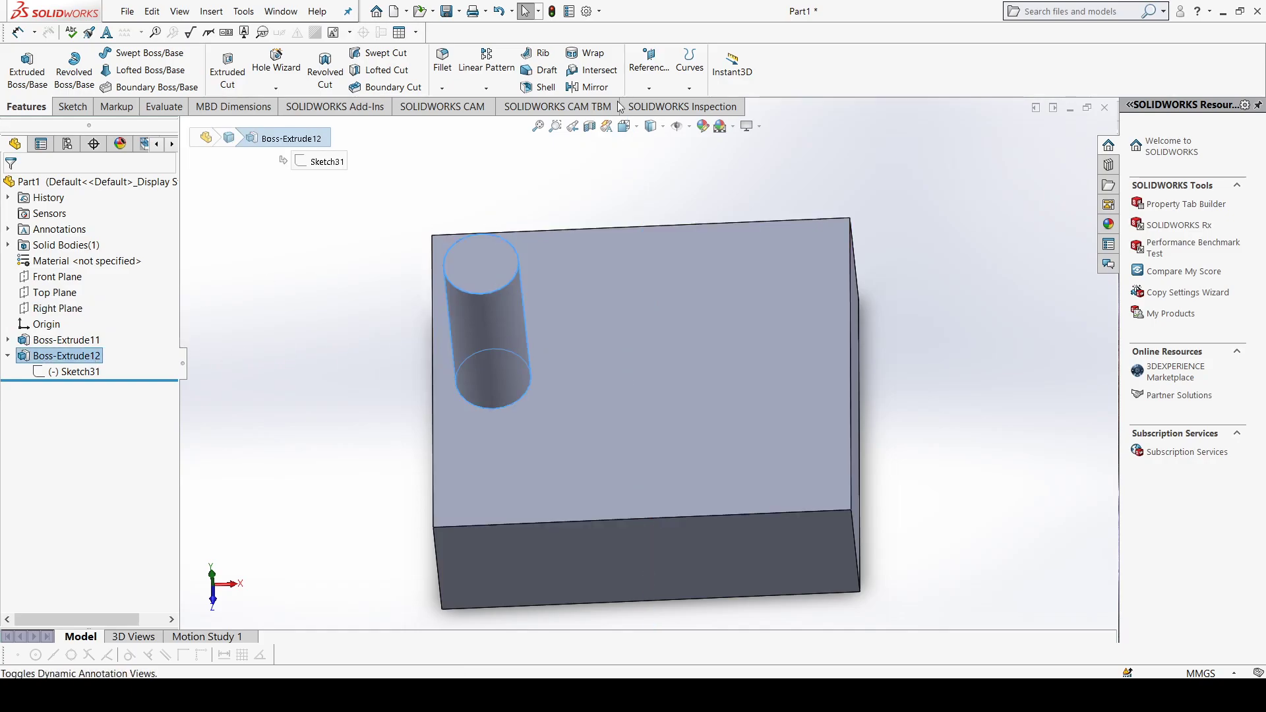
pyautogui.click(587, 88)
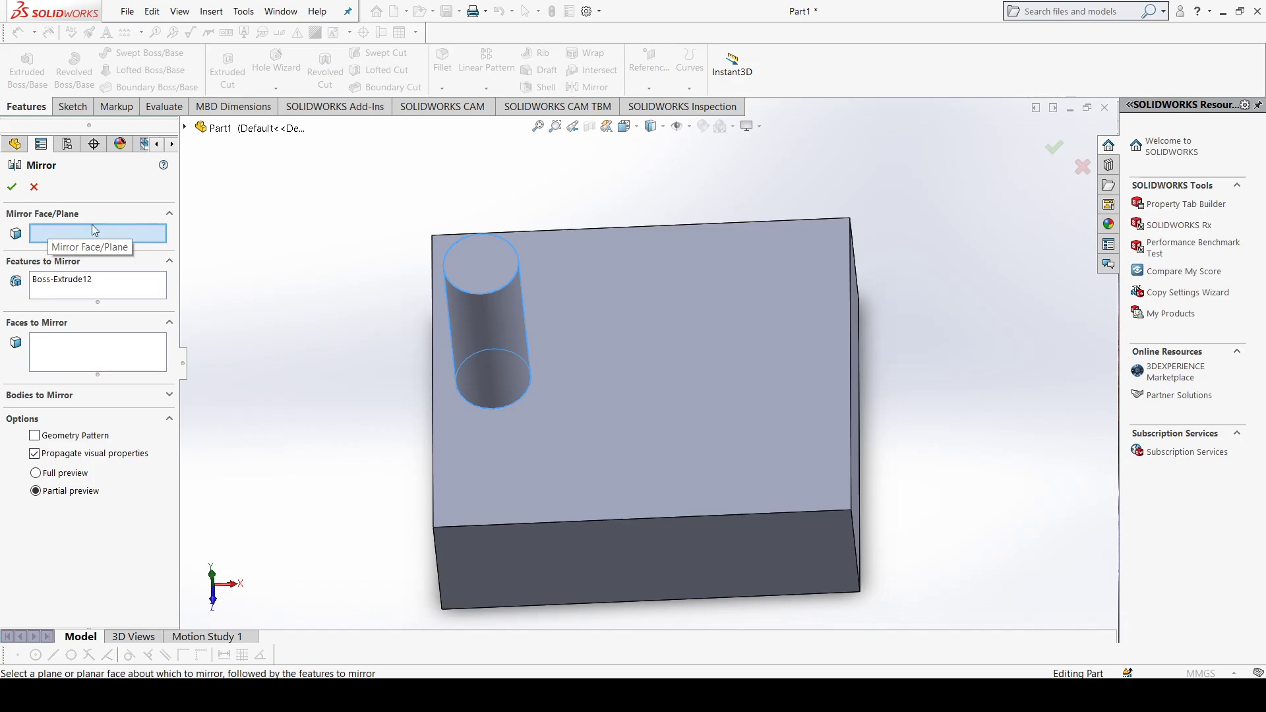
pyautogui.click(184, 129)
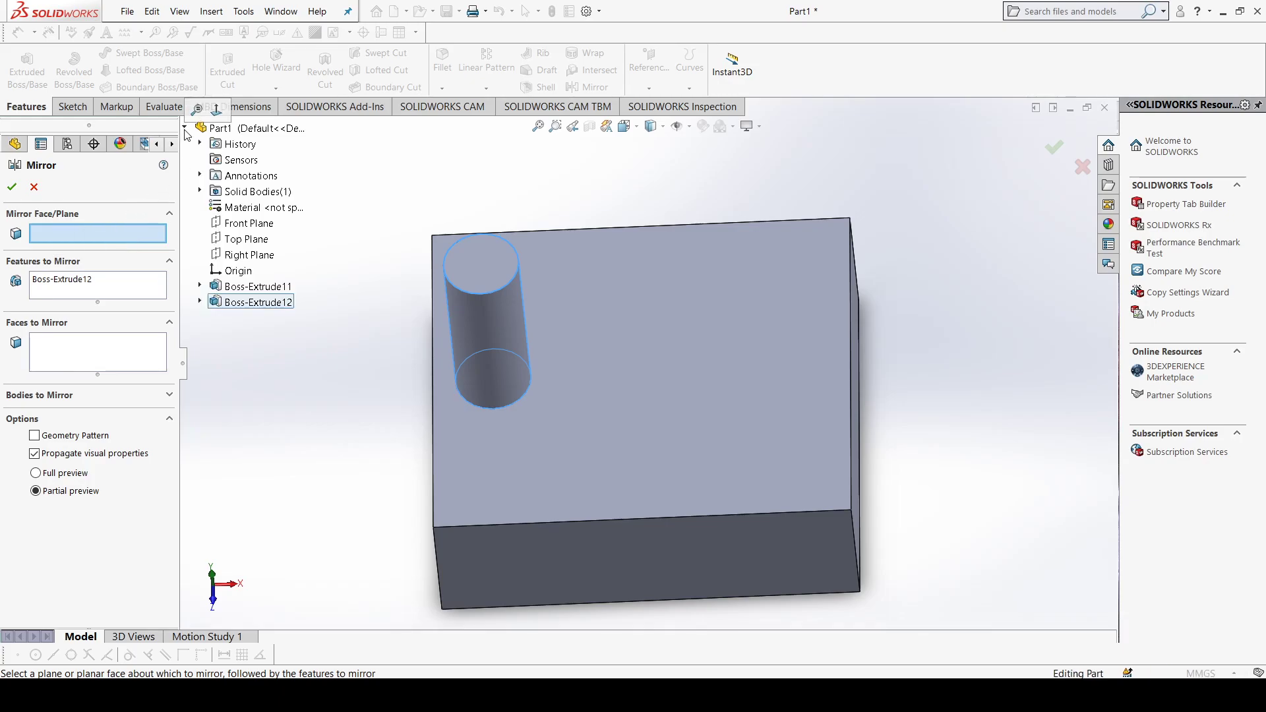
pyautogui.click(185, 130)
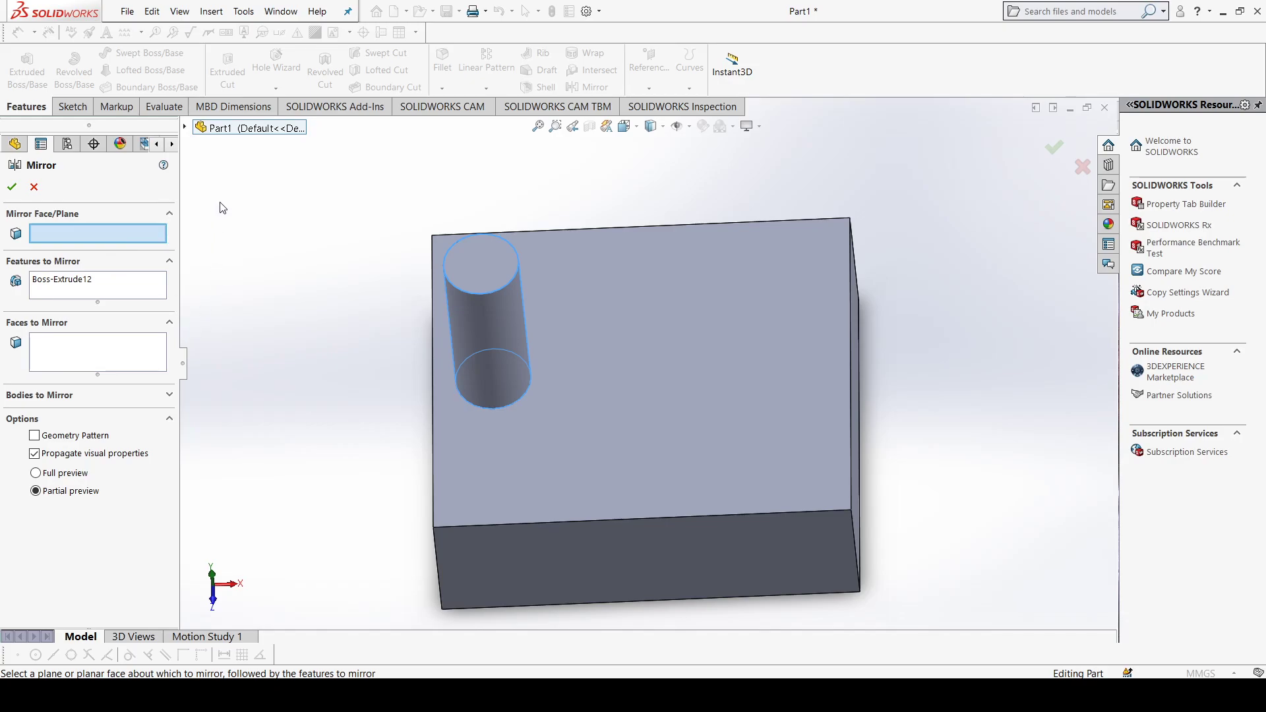
pyautogui.click(185, 130)
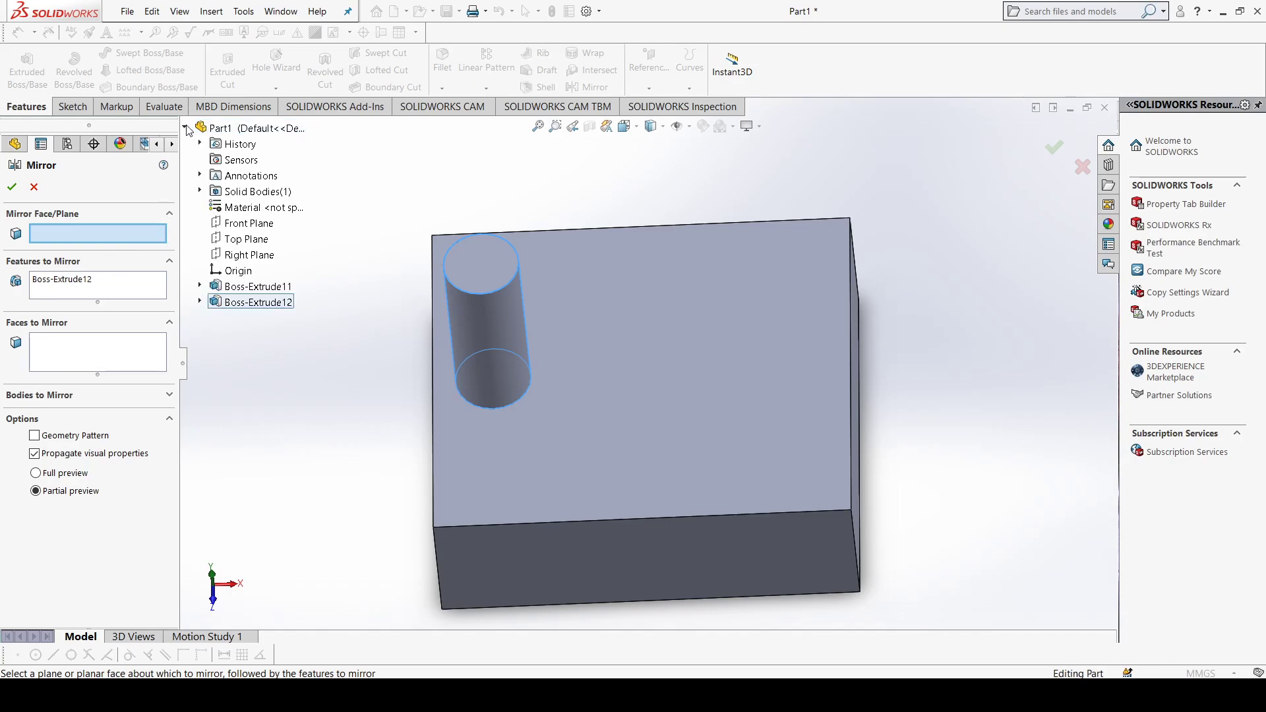
pyautogui.click(238, 258)
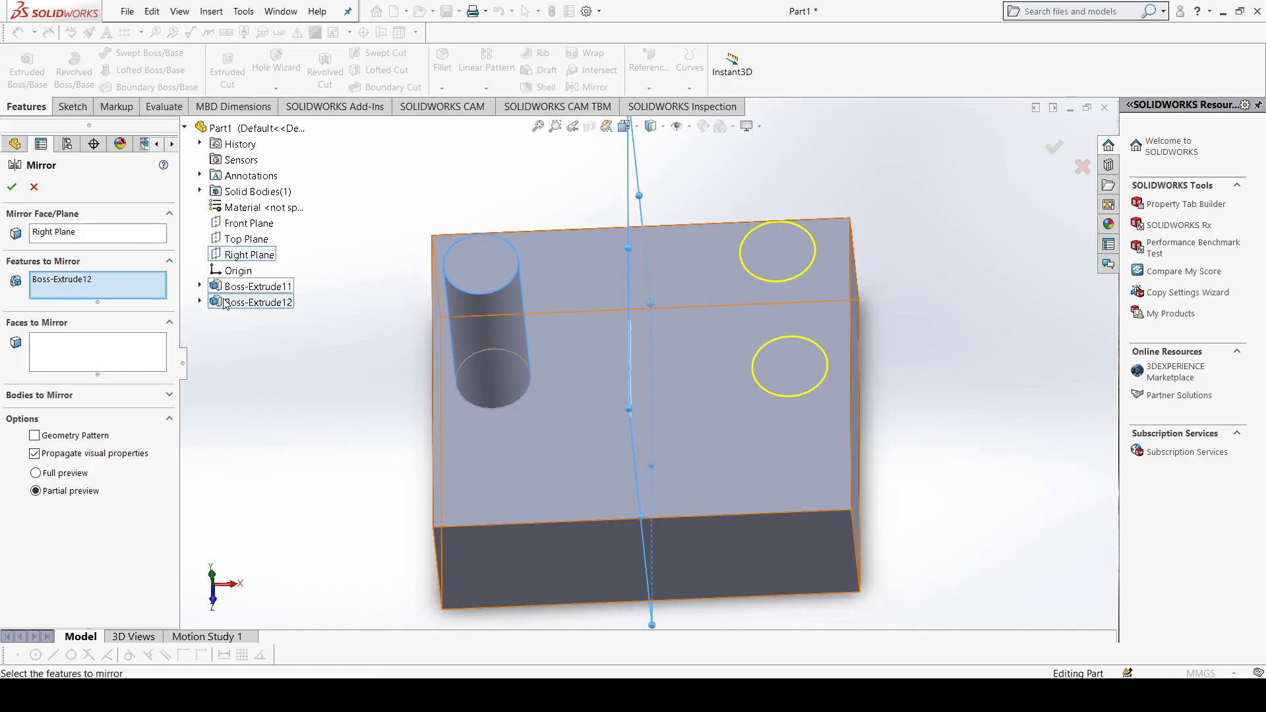
pyautogui.click(12, 187)
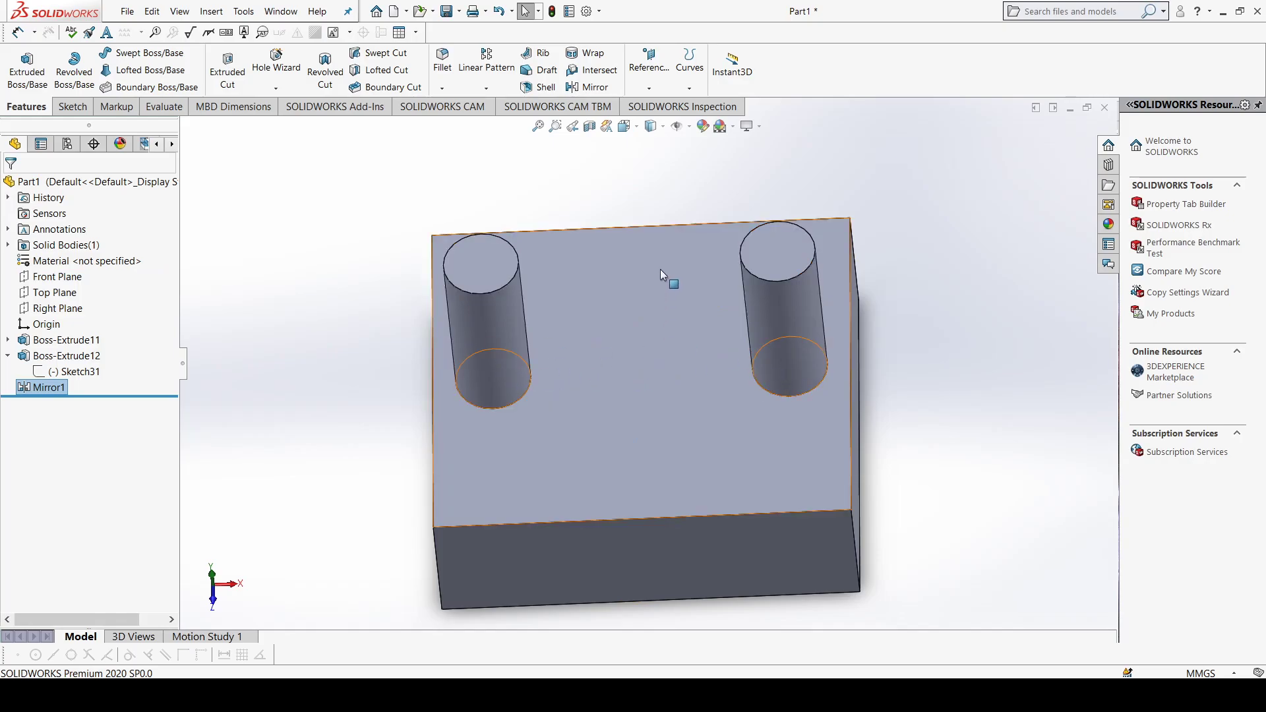
pyautogui.press('f')
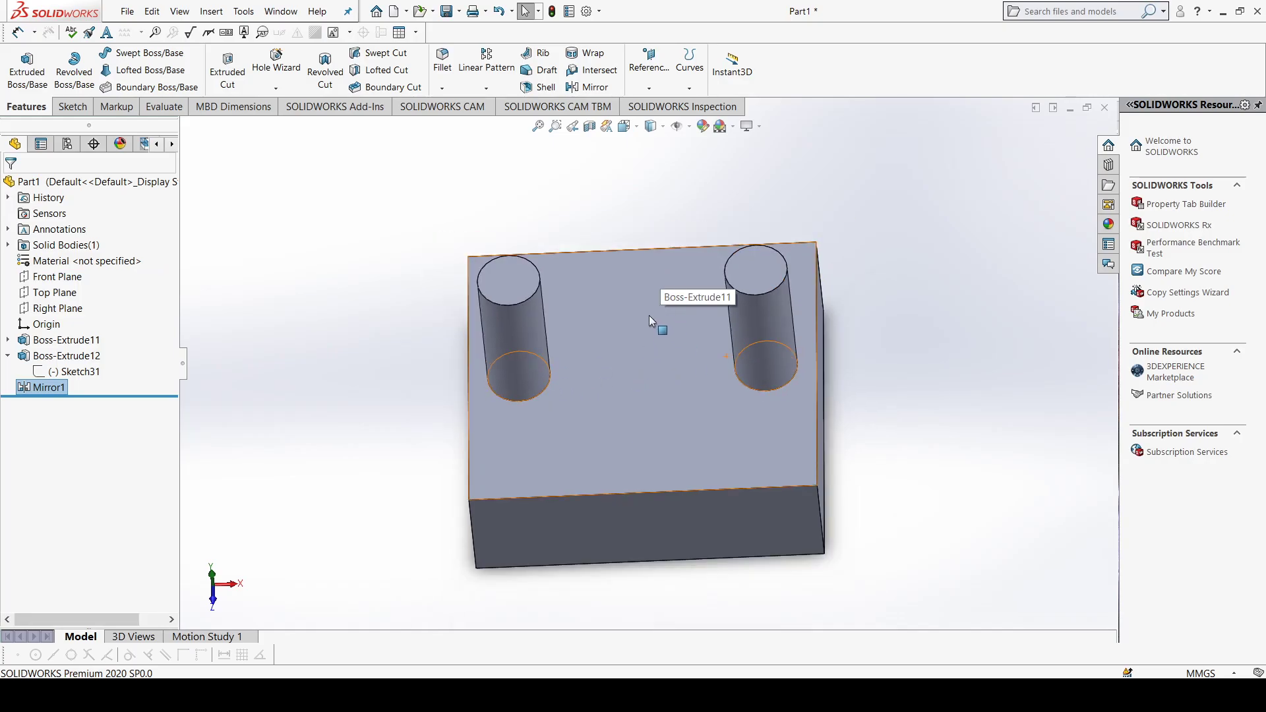
pyautogui.click(649, 88)
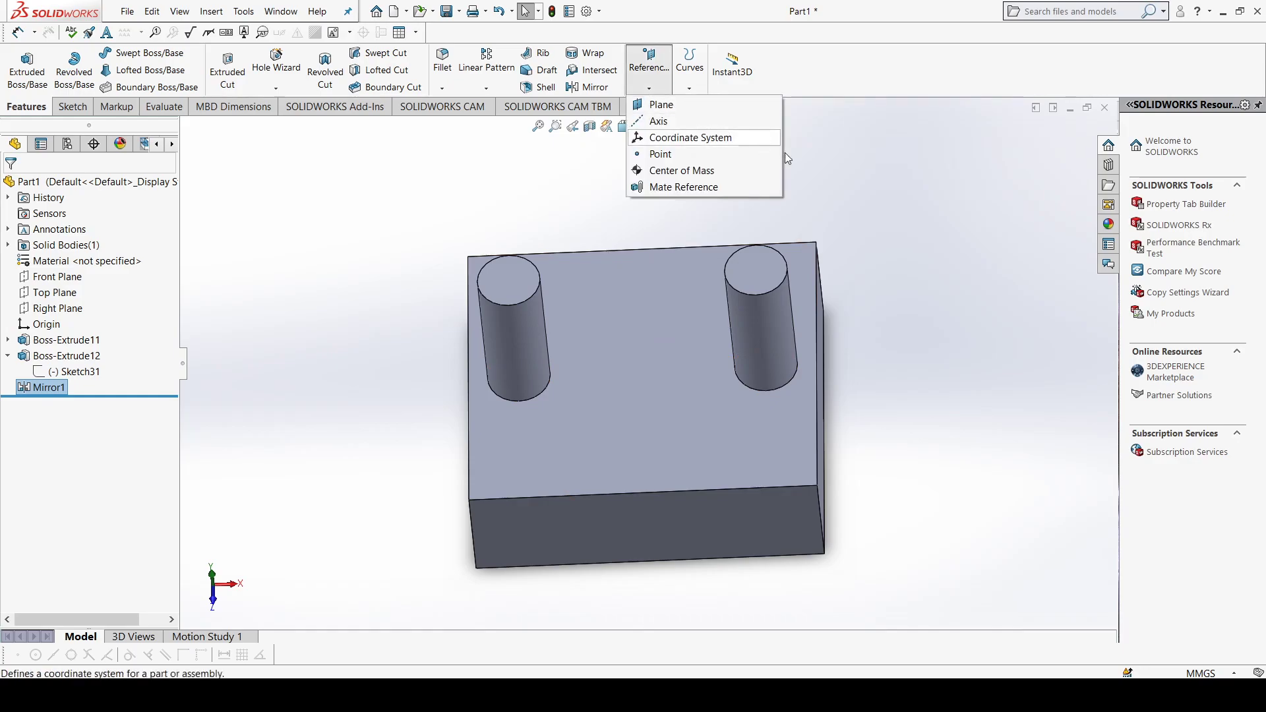
pyautogui.click(846, 186)
pyautogui.press('z')
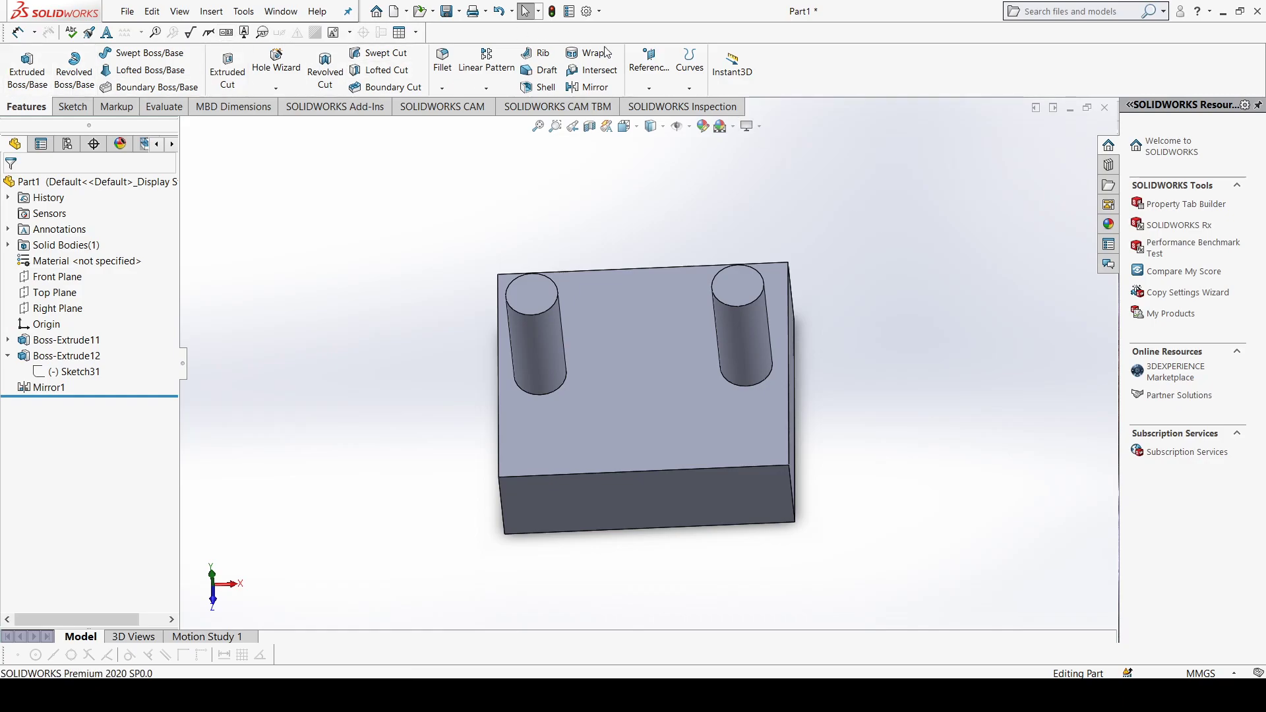
# Step: Delete the block's extrusion (Boss-Extrude11) and continue the rebuild, ignoring the error in the cylinder's sketch
pyautogui.click(48, 388)
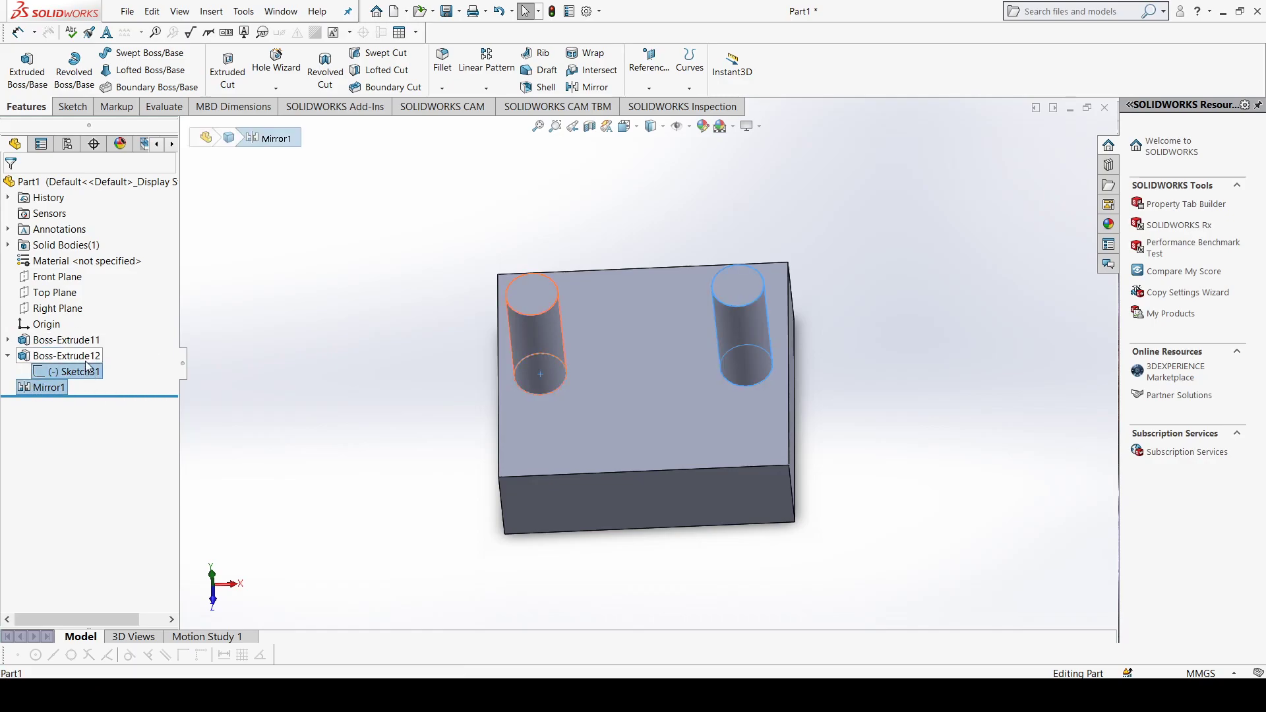
pyautogui.keyDown('shift'); pyautogui.click(86, 341); pyautogui.keyUp('shift')
pyautogui.press('Delete')
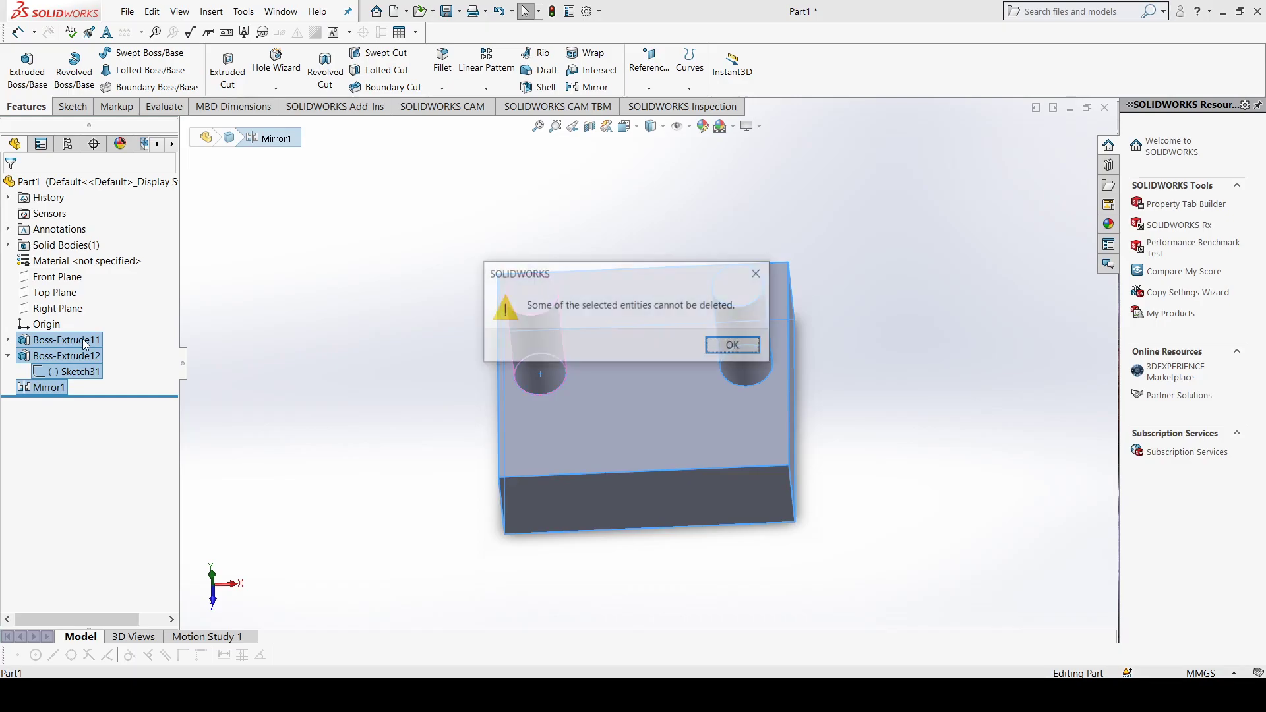
pyautogui.click(720, 347)
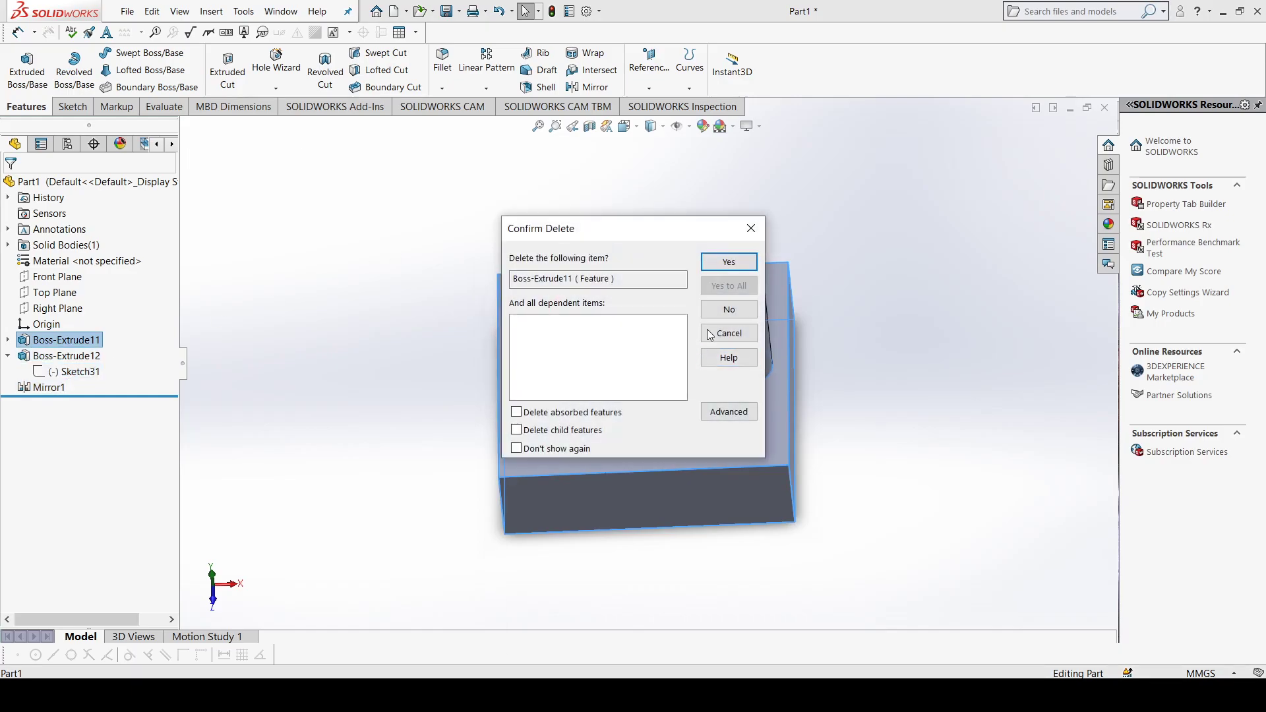
pyautogui.click(727, 265)
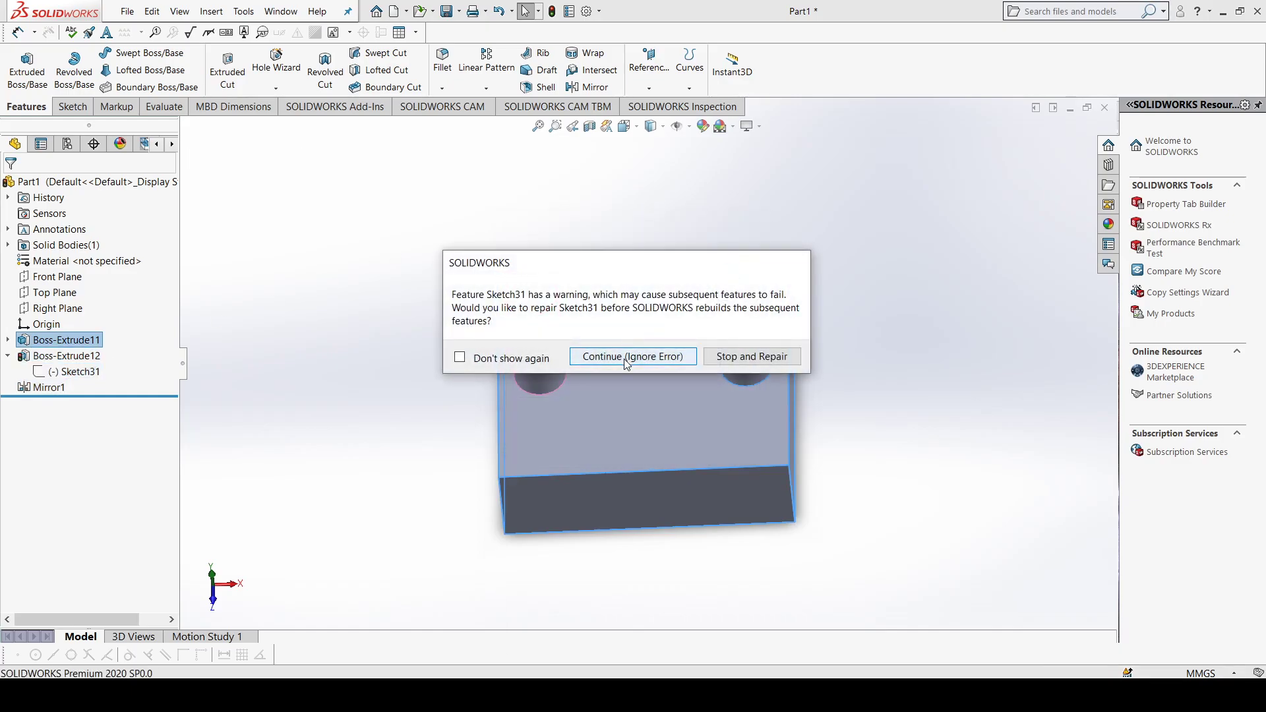
pyautogui.click(627, 356)
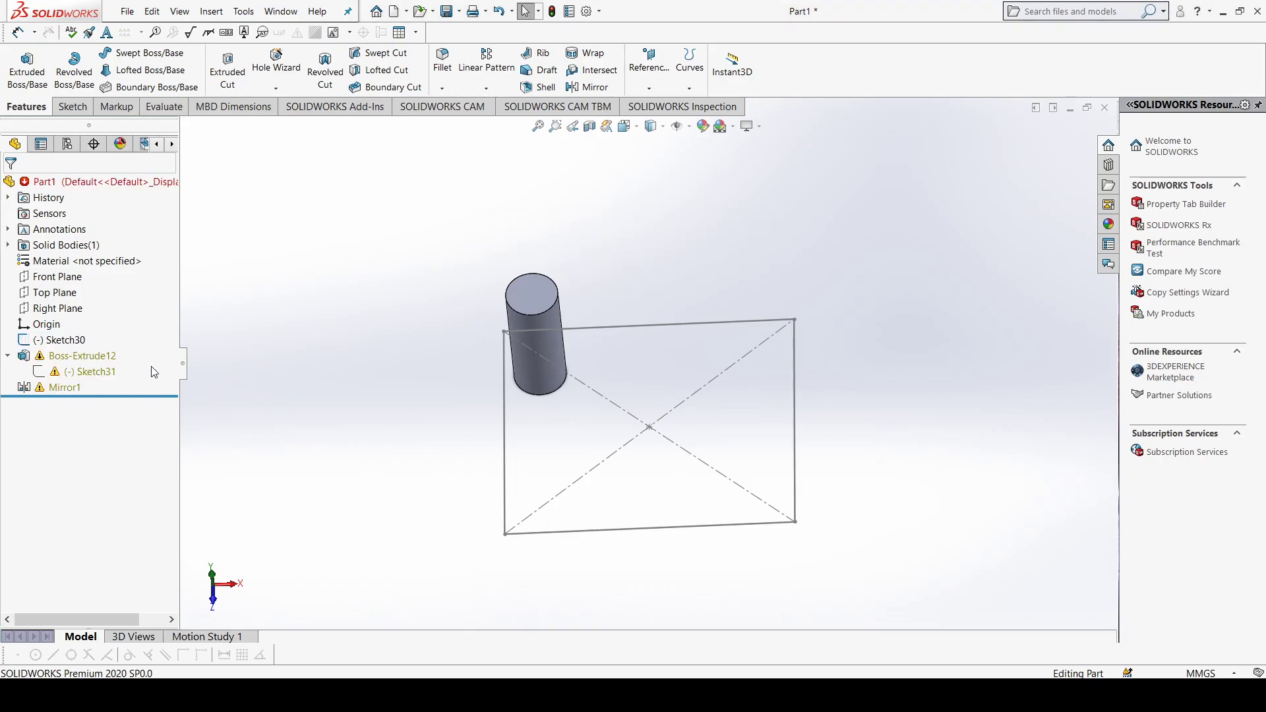
# Step: Delete the cylinder's extrusion (Boss-Extrude12) together with the block's rectangle sketch
pyautogui.click(84, 371)
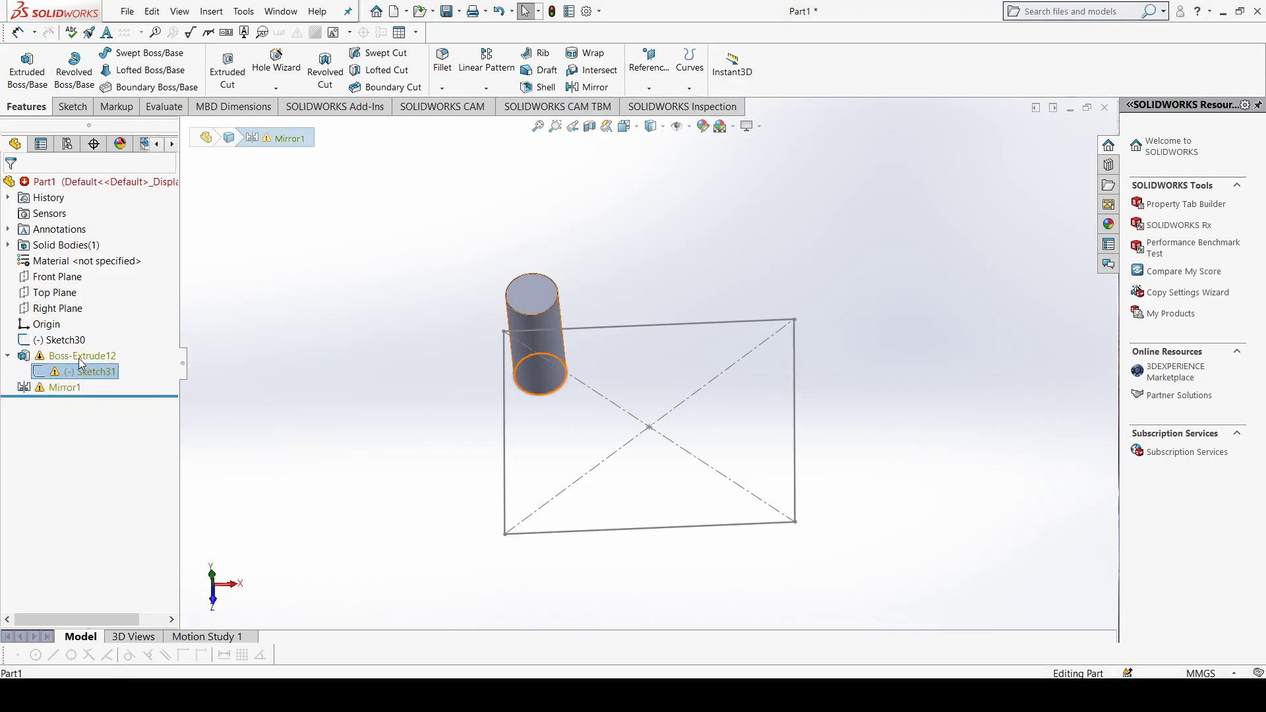
pyautogui.keyDown('shift'); pyautogui.click(79, 359); pyautogui.keyUp('shift')
pyautogui.keyDown('shift'); pyautogui.click(58, 340); pyautogui.keyUp('shift')
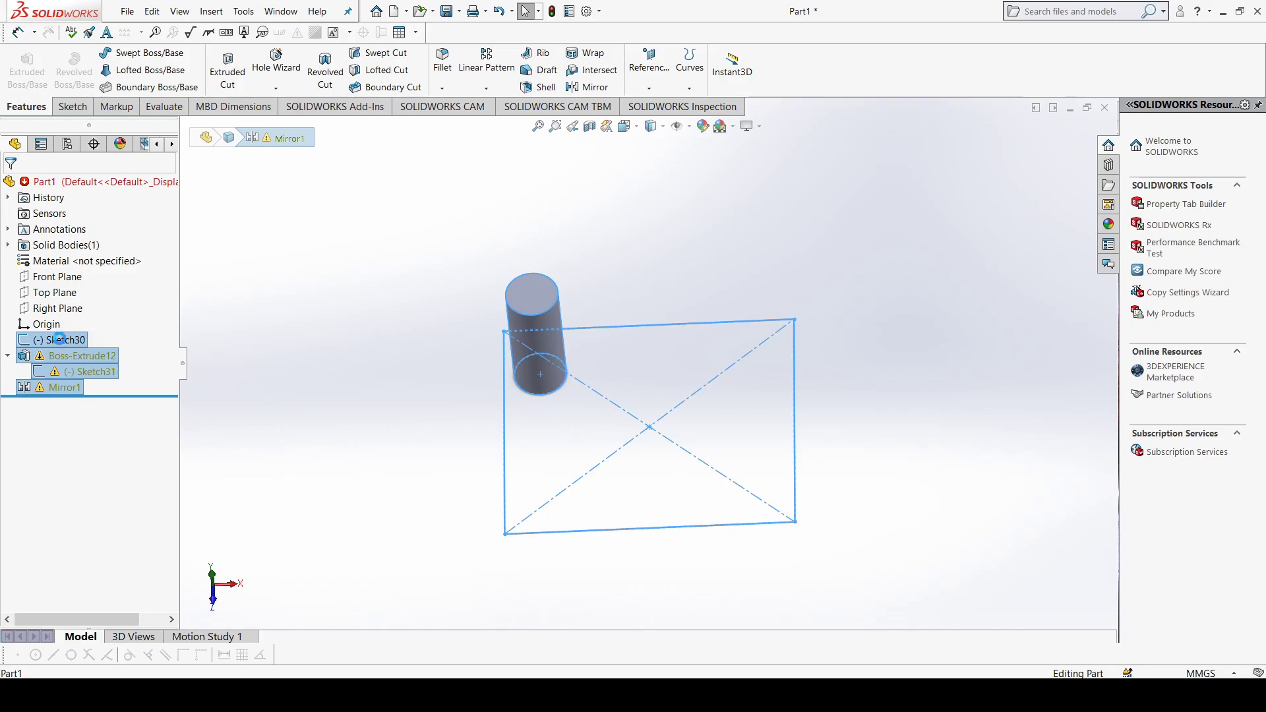
pyautogui.press('Delete')
pyautogui.click(729, 345)
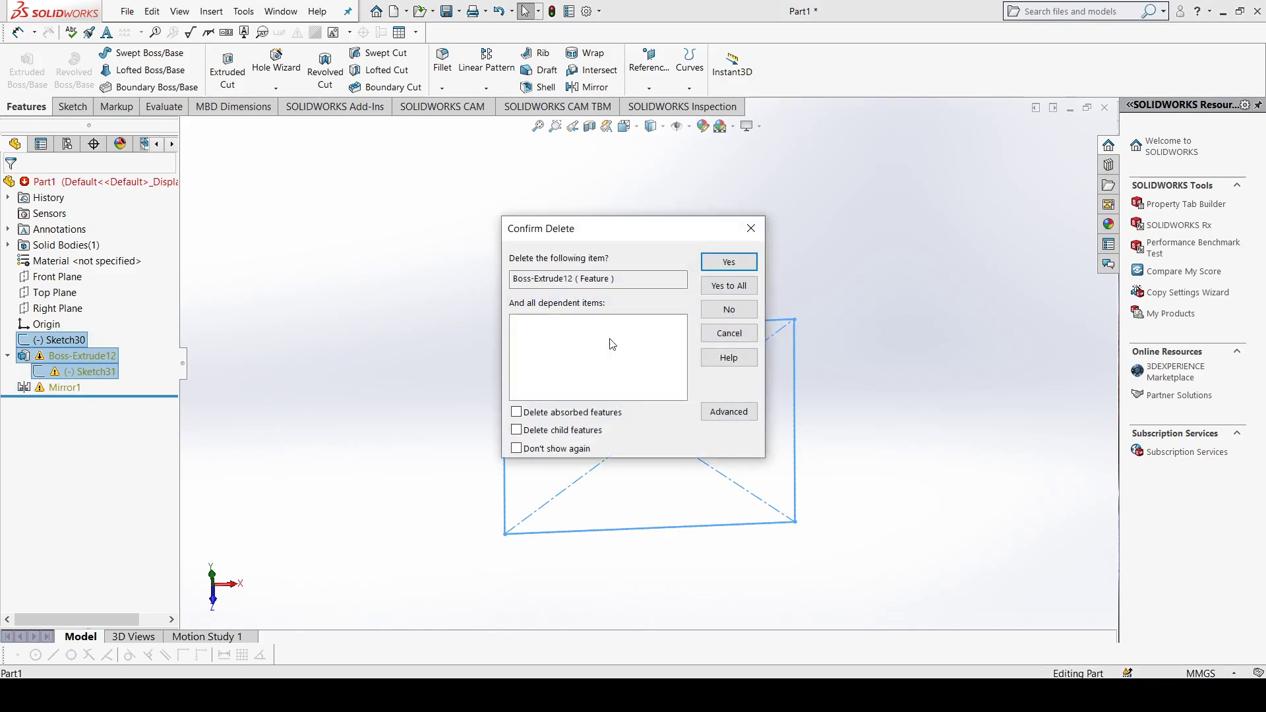
pyautogui.click(719, 284)
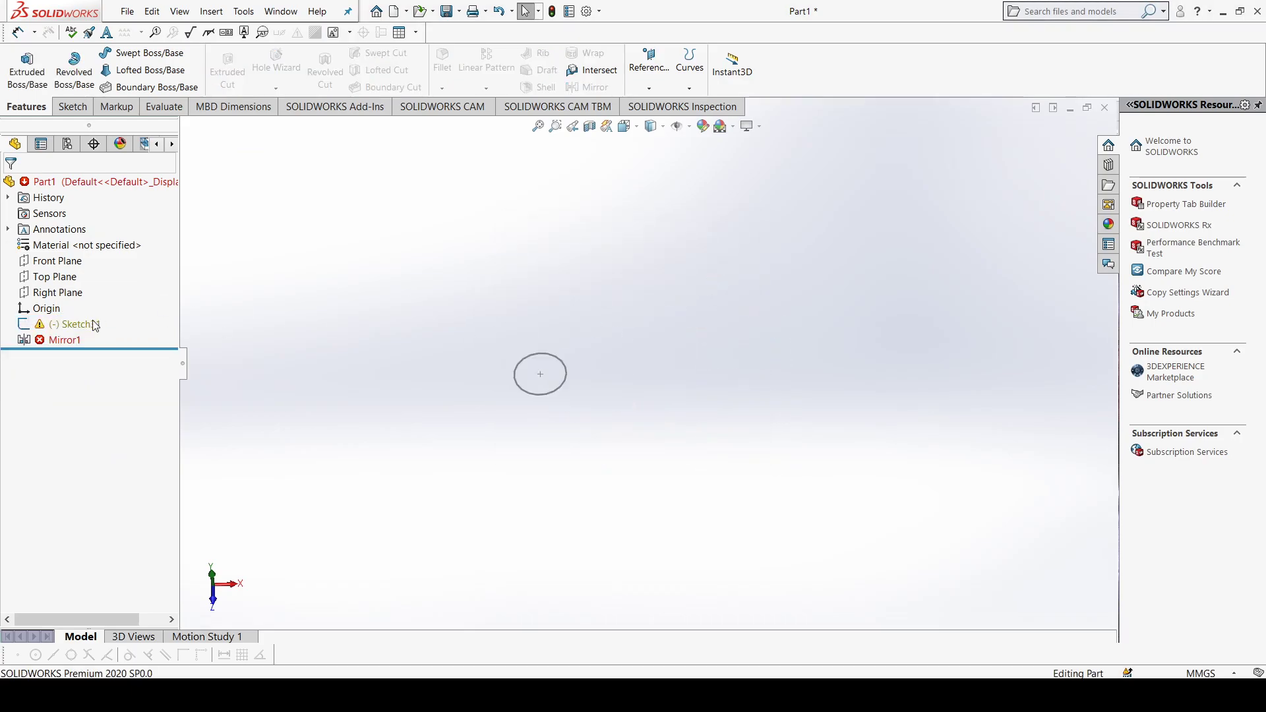
# Step: Delete the leftover circle sketch and the Mirror feature to empty the part
pyautogui.click(66, 340)
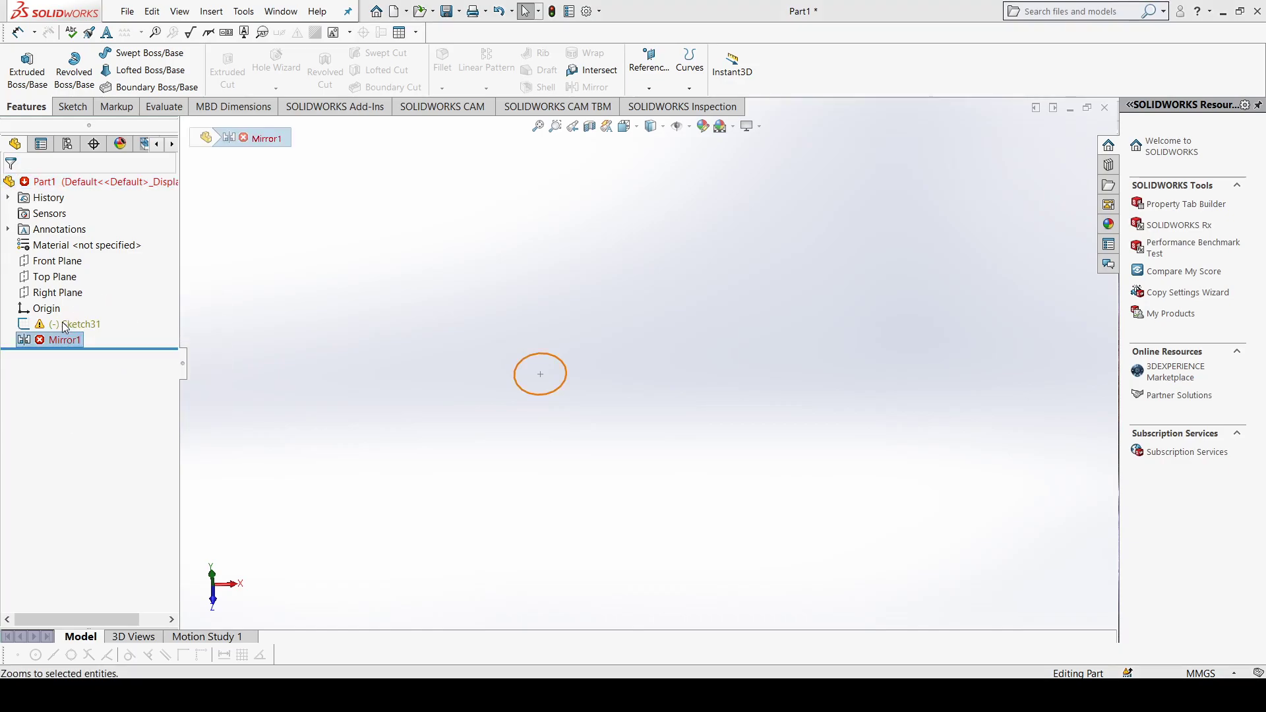
pyautogui.keyDown('shift'); pyautogui.click(63, 326); pyautogui.keyUp('shift')
pyautogui.press('Delete')
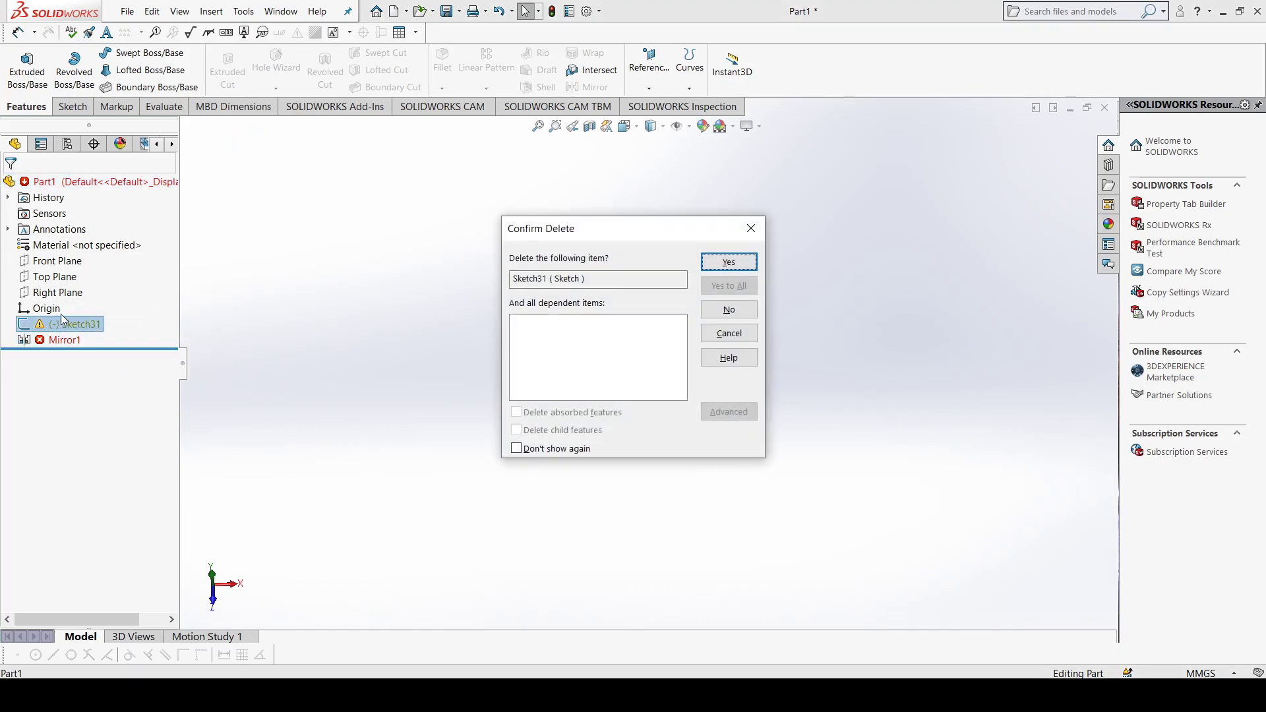
pyautogui.click(728, 262)
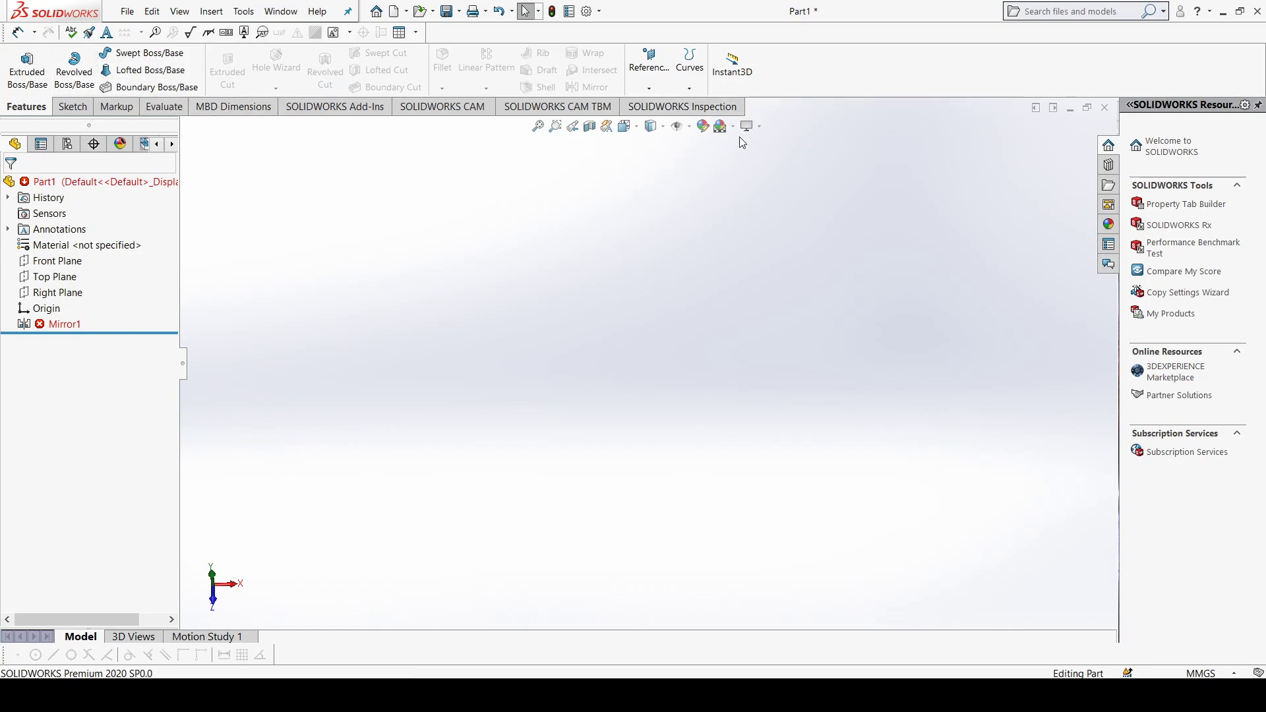
pyautogui.hotkey('ctrl', 'z')
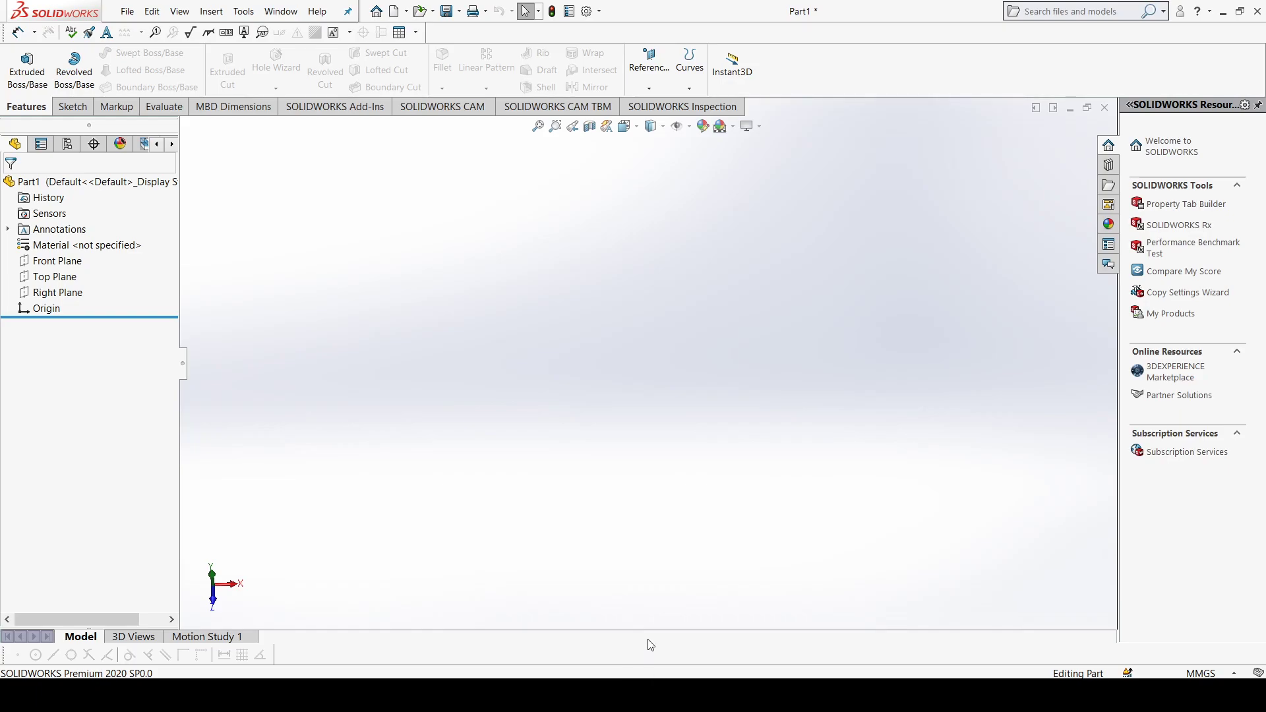
# Step: Switch to the "final assem new" assembly and examine the prosthetic hand and forearm from several angles
pyautogui.moveTo(588, 695)
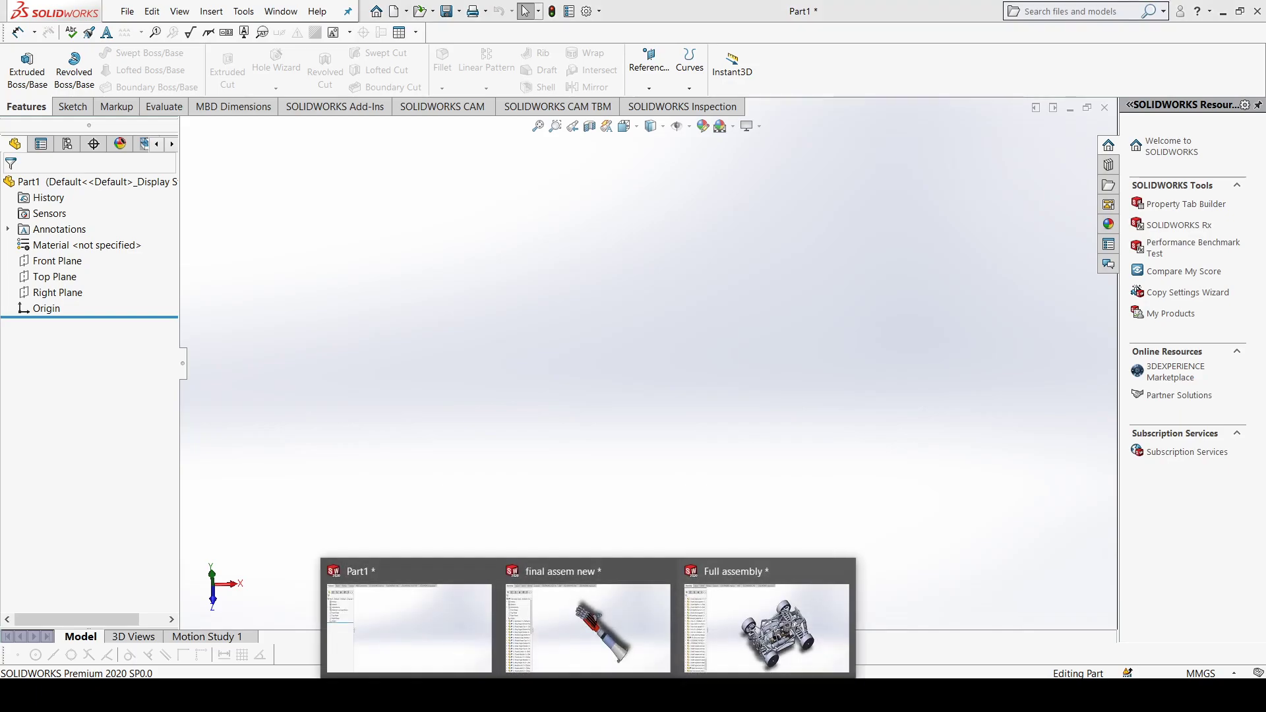
pyautogui.click(597, 630)
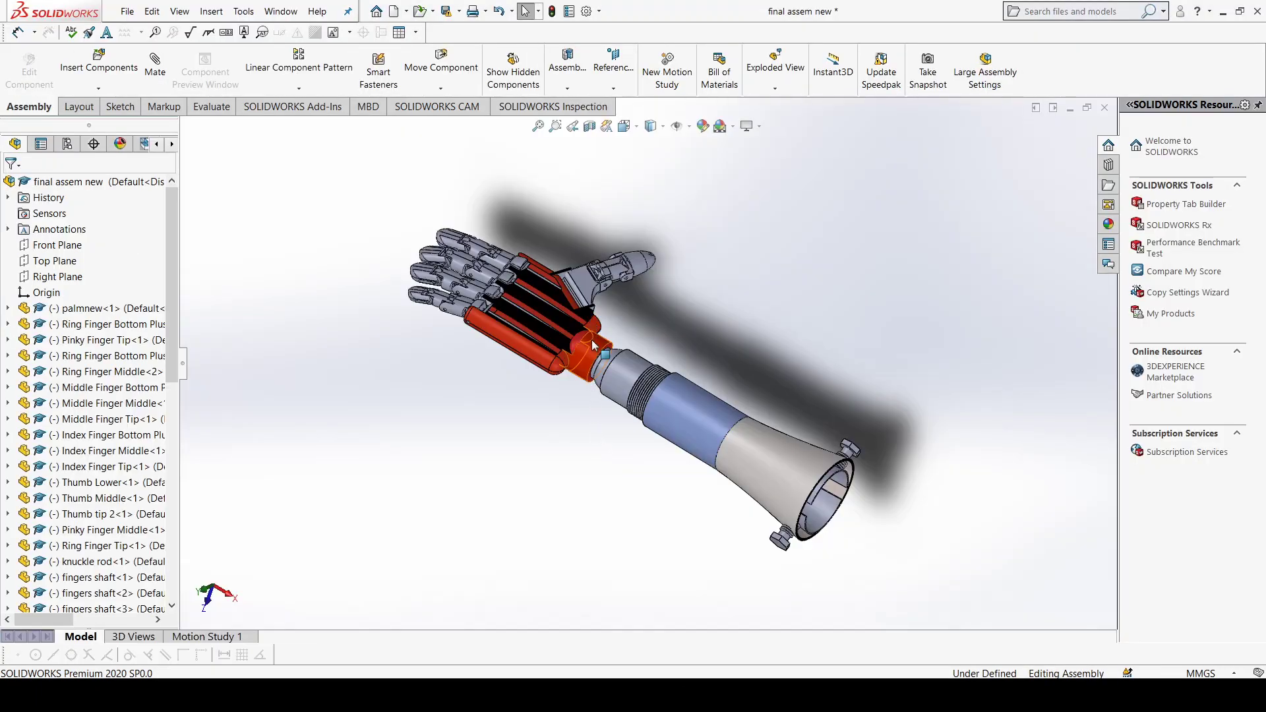
pyautogui.moveTo(714, 342); pyautogui.dragTo(769, 387, button='middle')
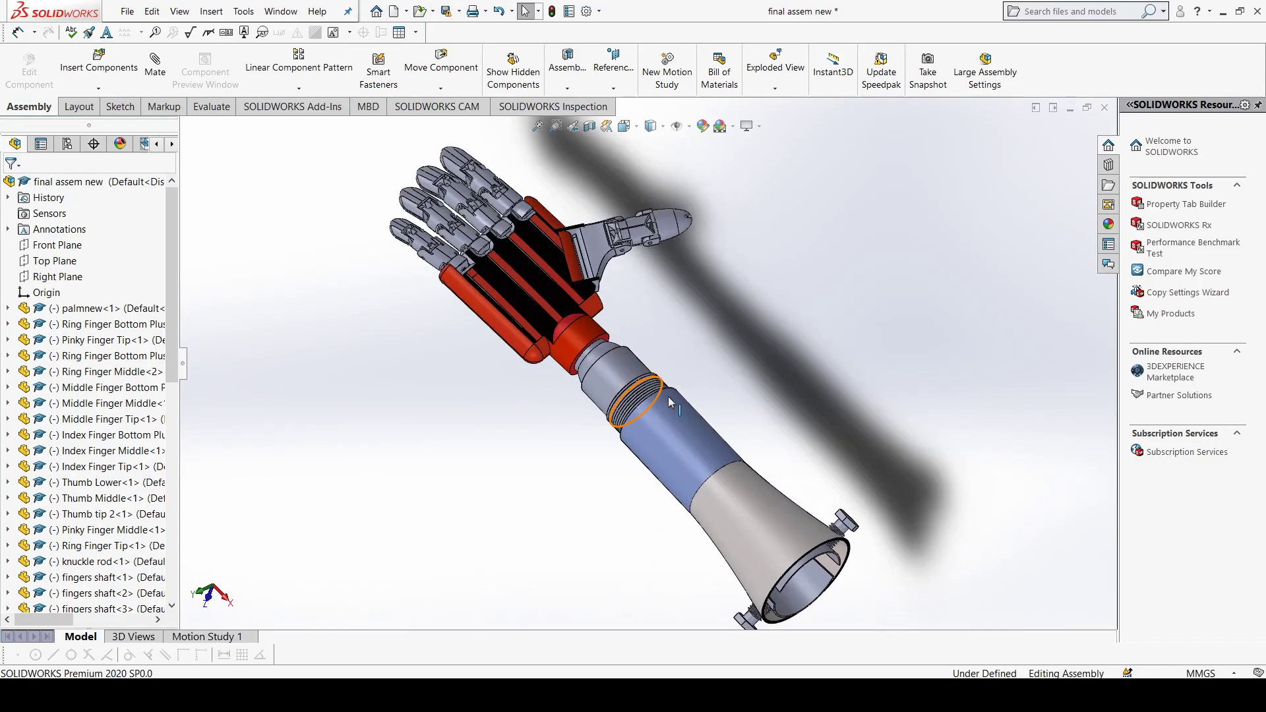
pyautogui.scroll(-2, 660, 393)
pyautogui.scroll(2, 441, 191)
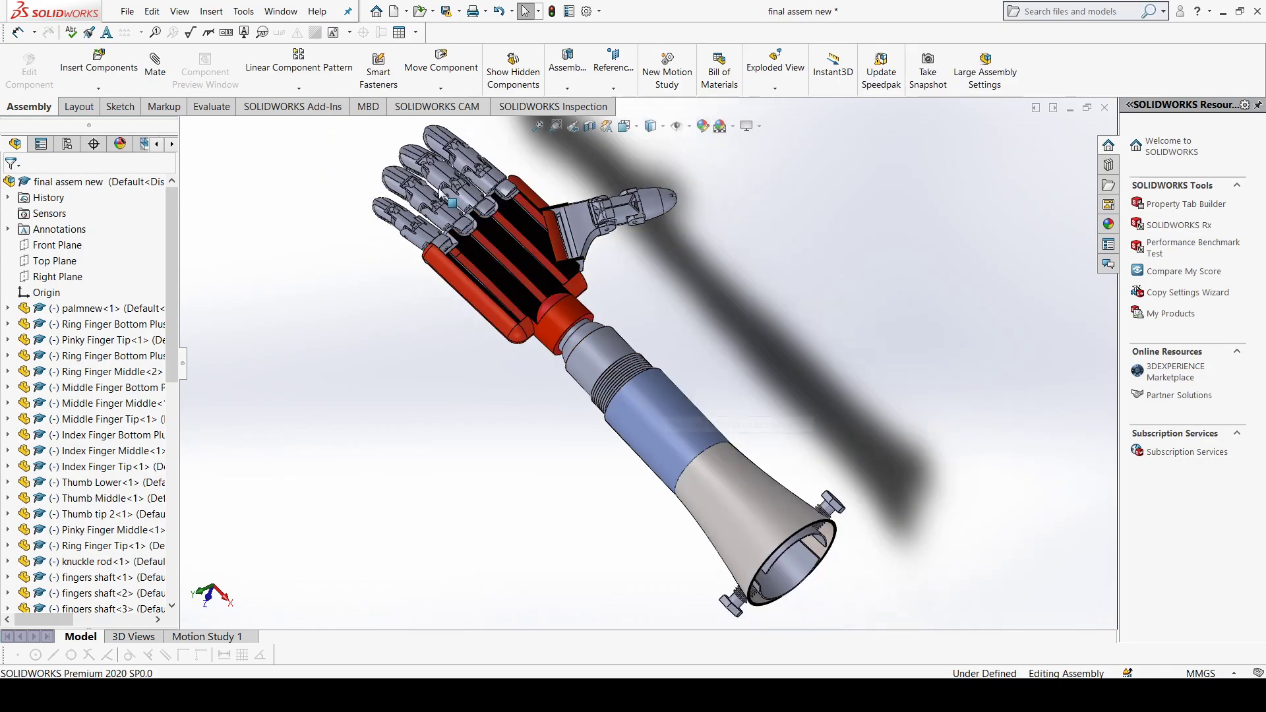
pyautogui.scroll(-1, 460, 175)
pyautogui.moveTo(537, 299); pyautogui.dragTo(593, 317, button='middle')
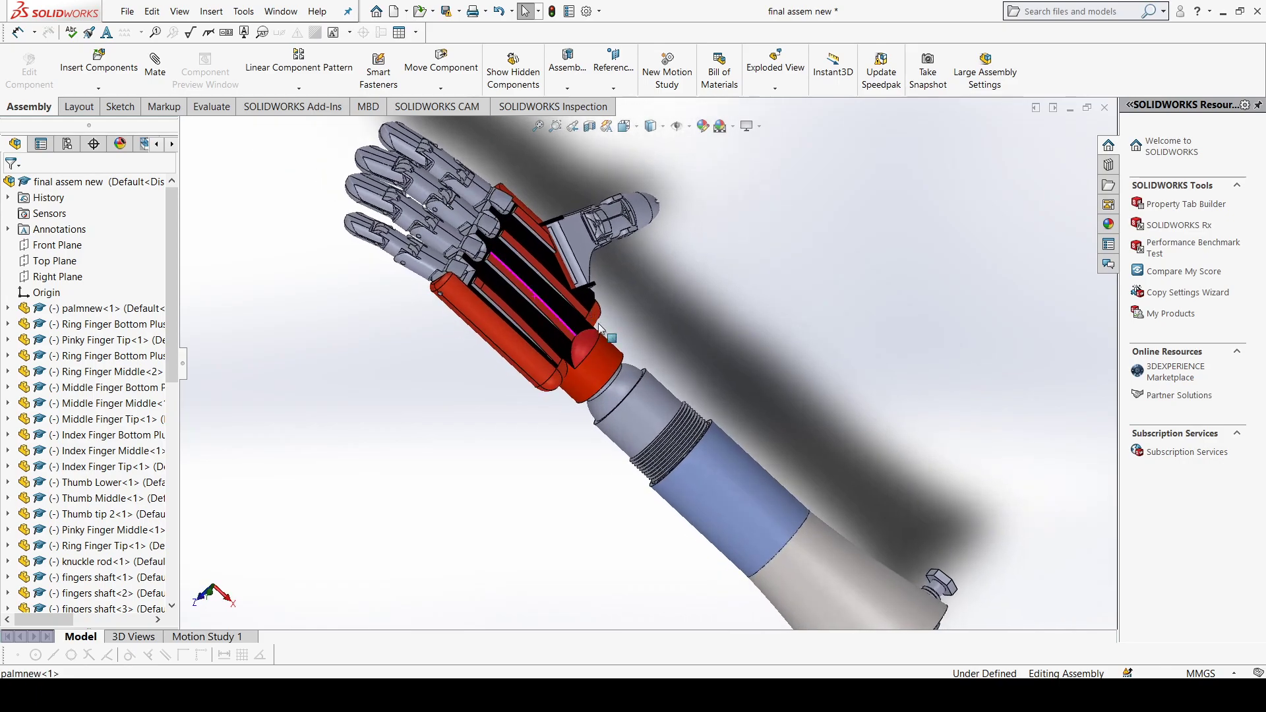
pyautogui.scroll(2, 738, 450)
pyautogui.scroll(-1, 737, 454)
pyautogui.moveTo(739, 457); pyautogui.dragTo(709, 462, button='middle')
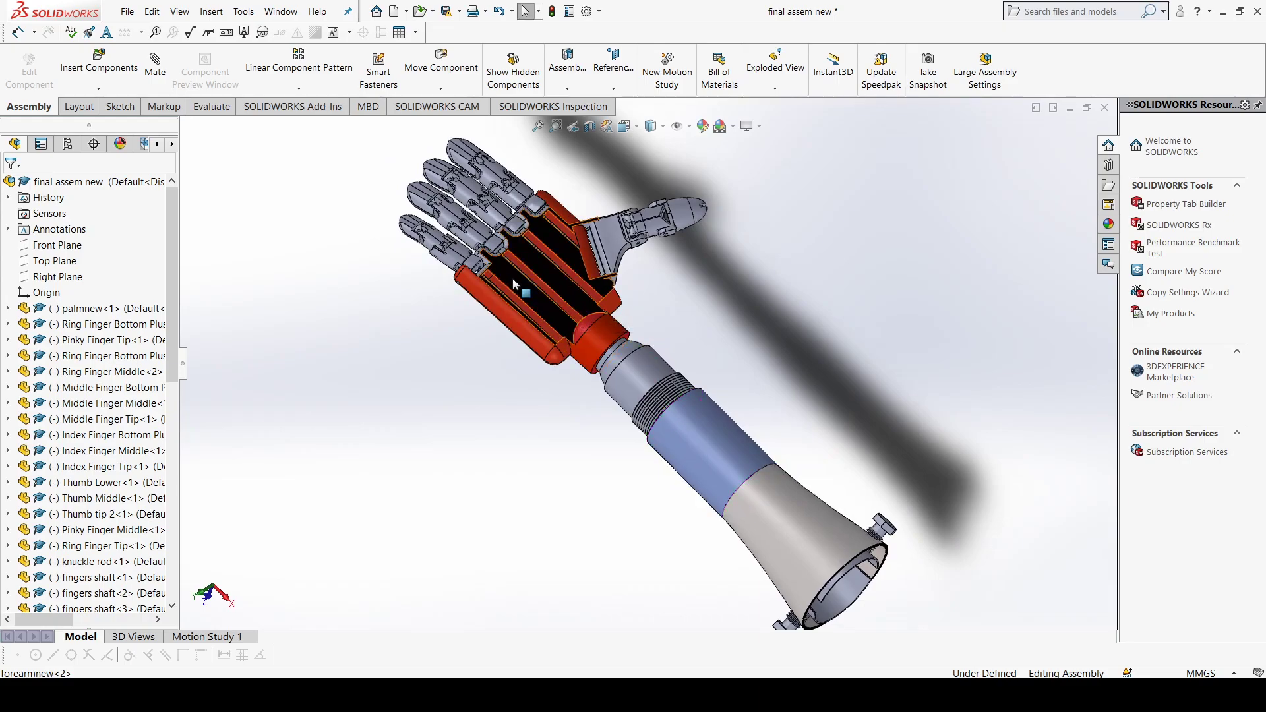
pyautogui.moveTo(656, 336); pyautogui.dragTo(664, 566, button='middle')
# Step: Switch to the "Full assembly" document and examine the car's roll cage, engine, suspension and wheels from several angles
pyautogui.moveTo(588, 695)
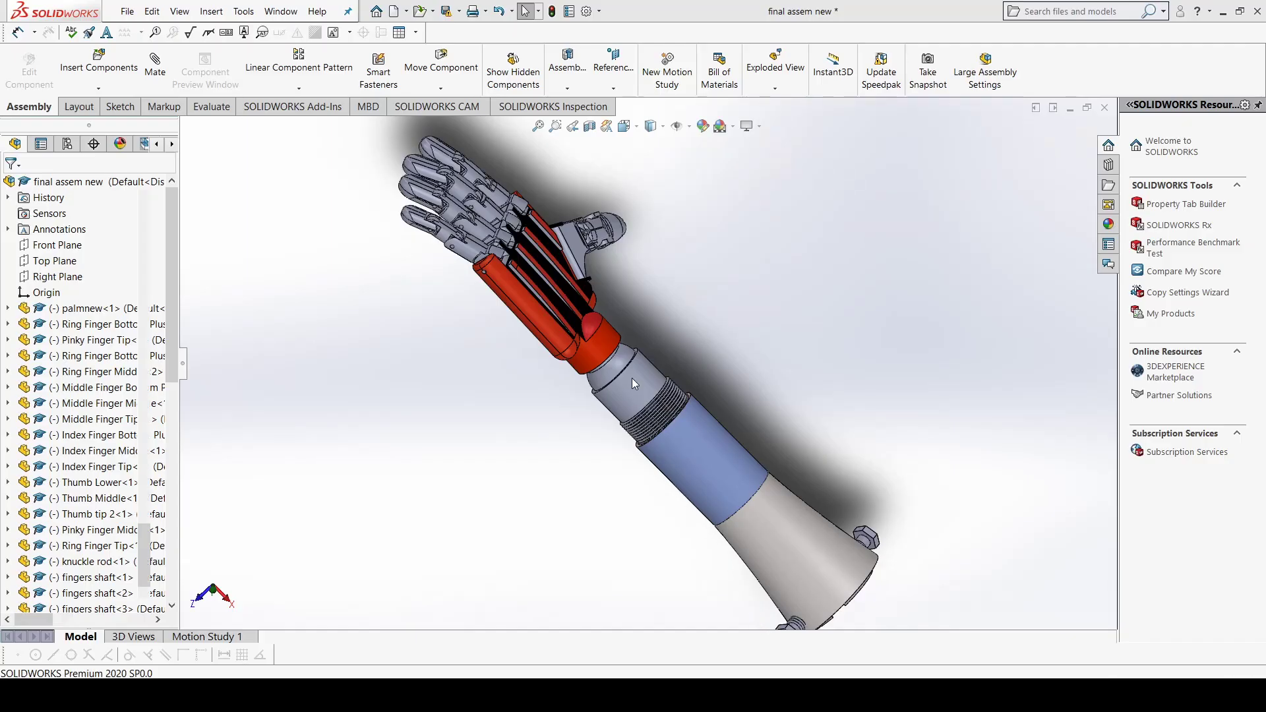
pyautogui.hotkey('ctrl', 'Tab')
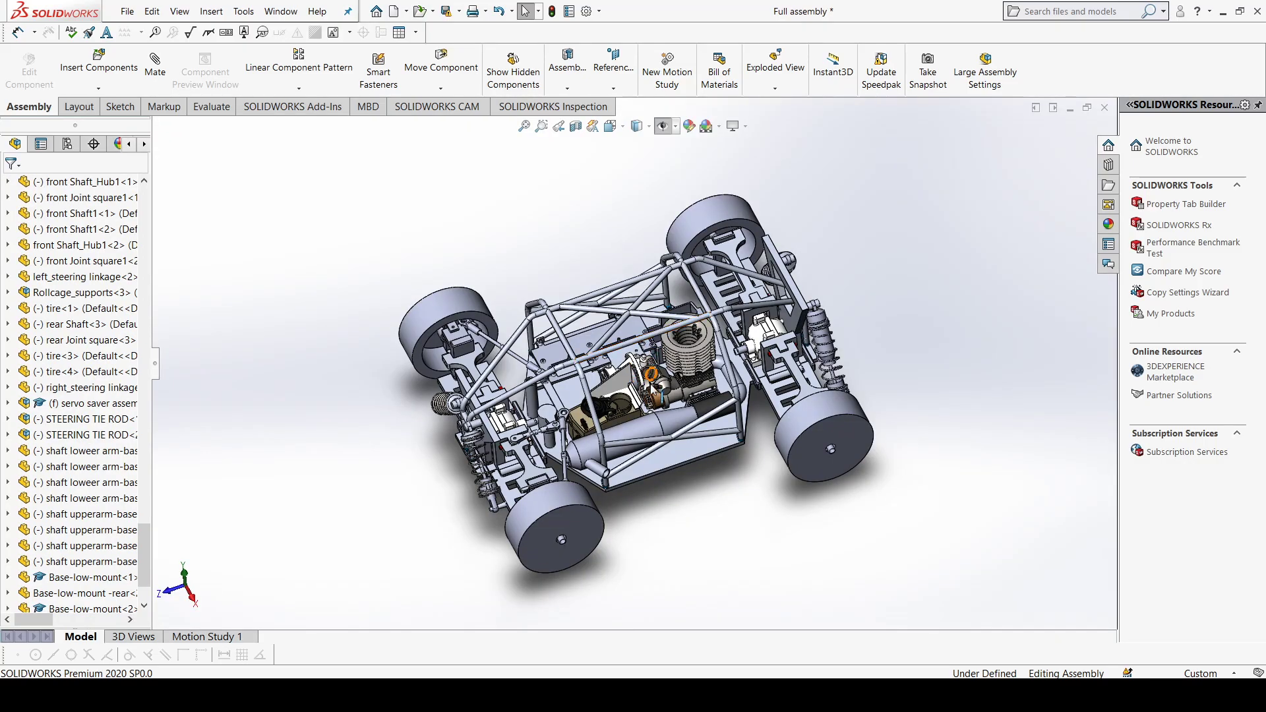
pyautogui.scroll(1, 670, 451)
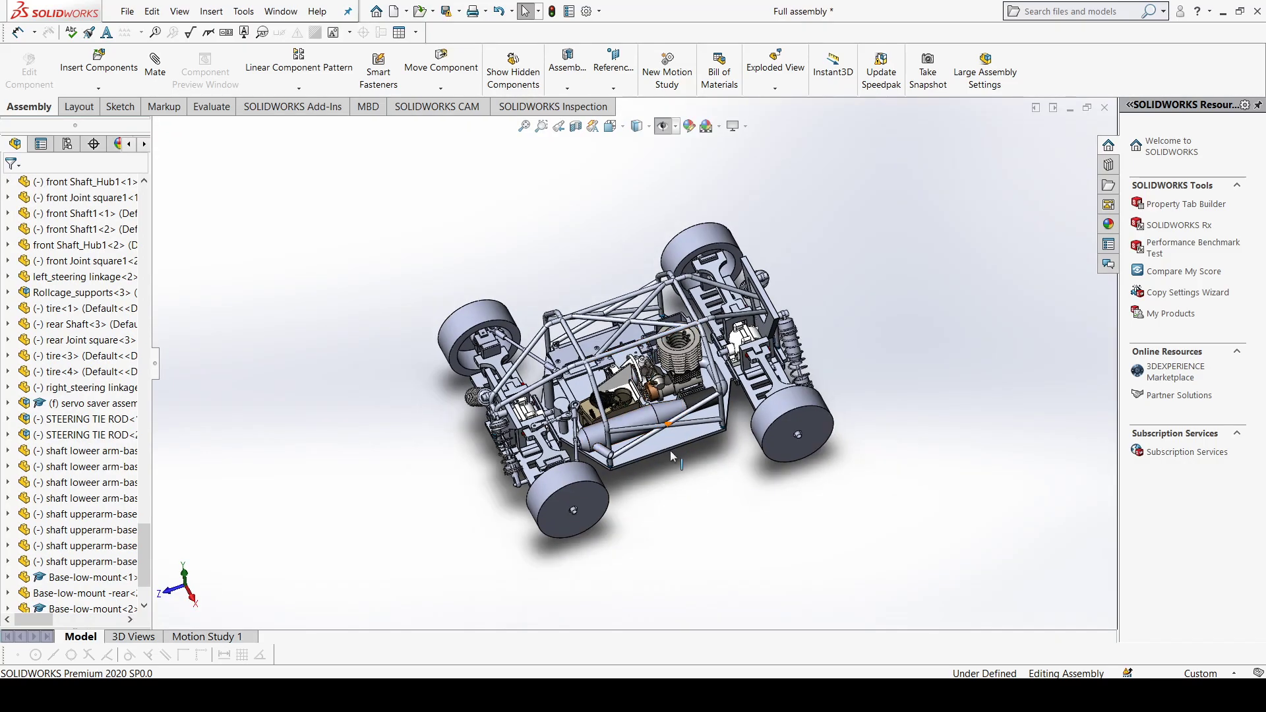
pyautogui.scroll(-2, 669, 451)
pyautogui.scroll(-1, 567, 352)
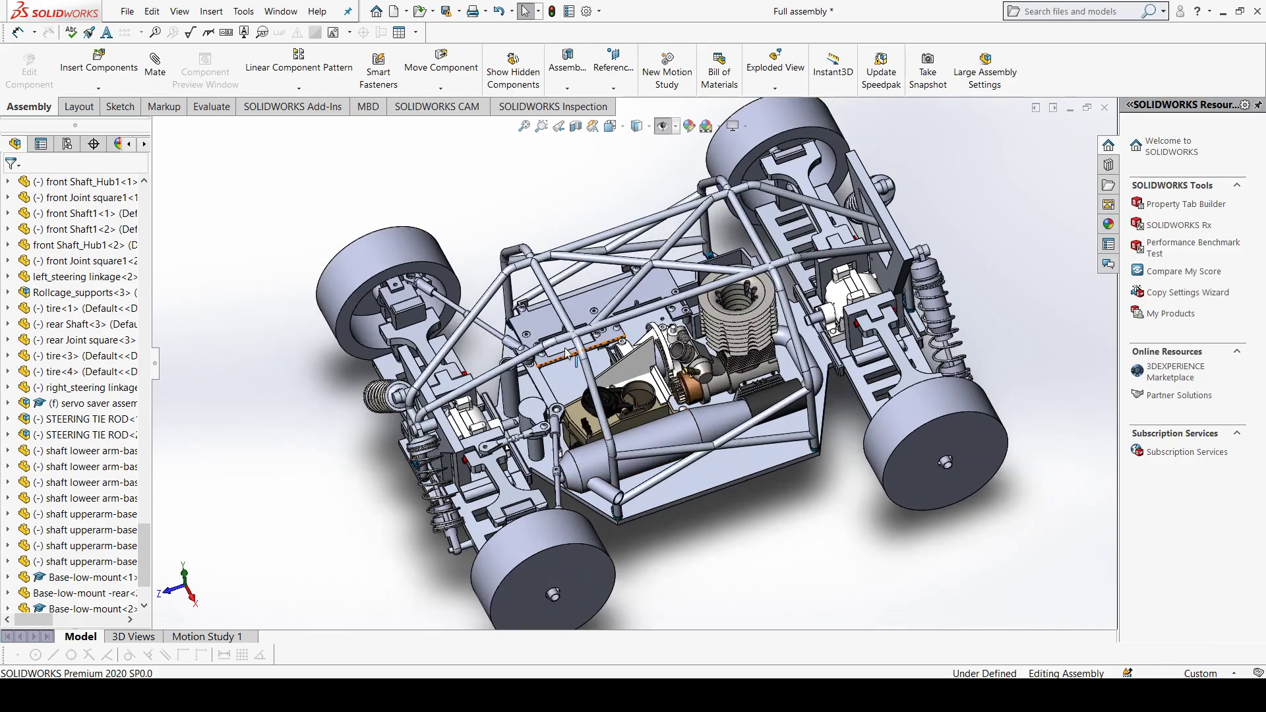
pyautogui.scroll(1, 567, 353)
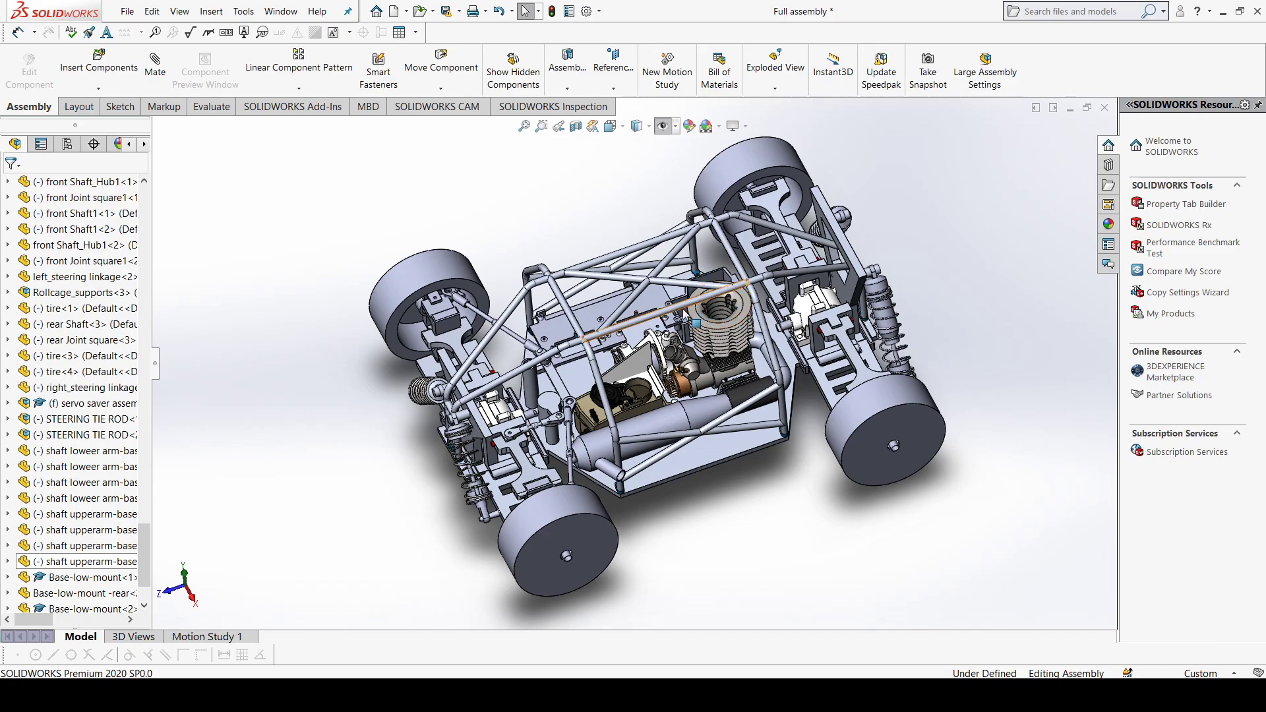
pyautogui.moveTo(637, 391); pyautogui.dragTo(661, 404, button='middle')
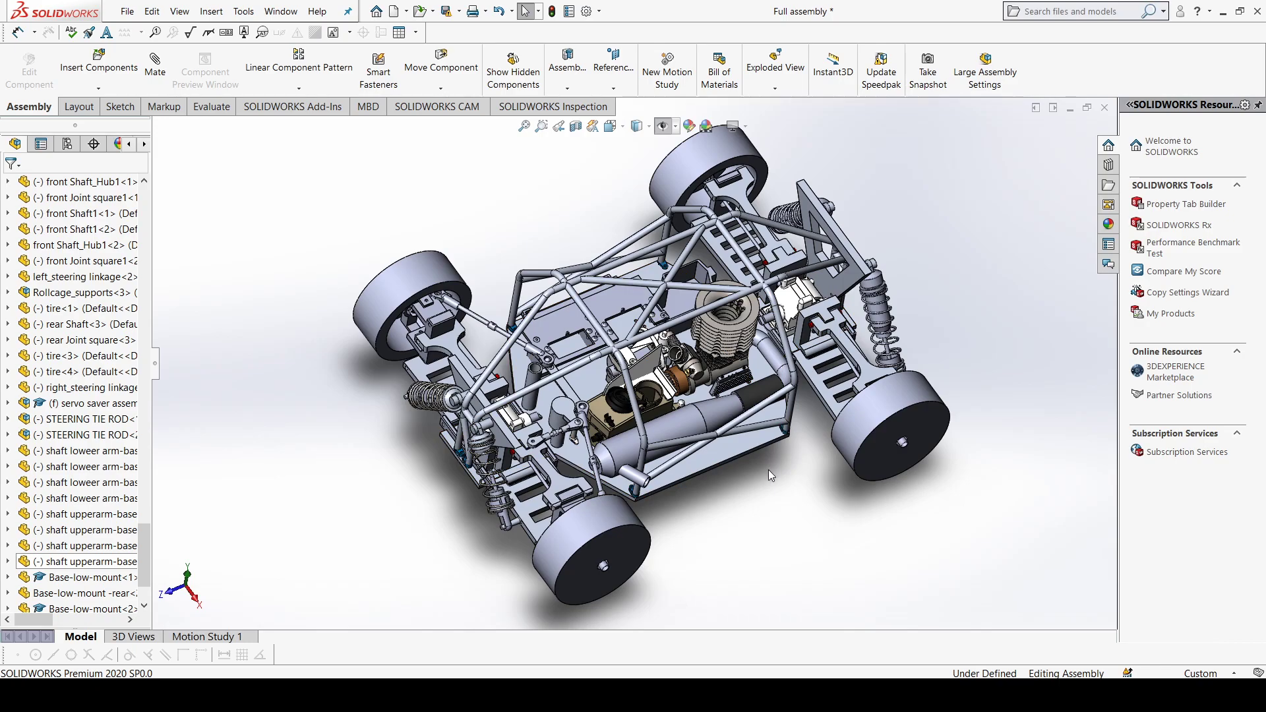
pyautogui.moveTo(777, 464); pyautogui.dragTo(712, 479, button='middle')
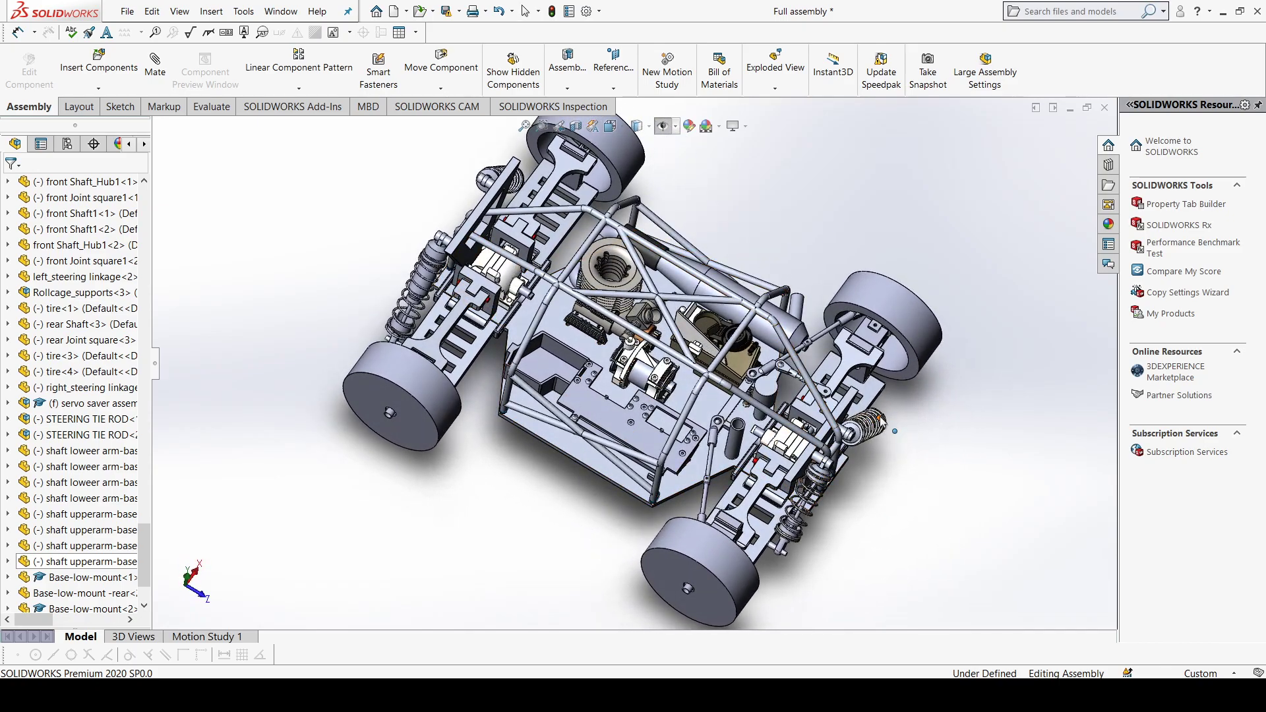
pyautogui.scroll(3, 916, 395)
pyautogui.moveTo(920, 387); pyautogui.dragTo(969, 406, button='middle')
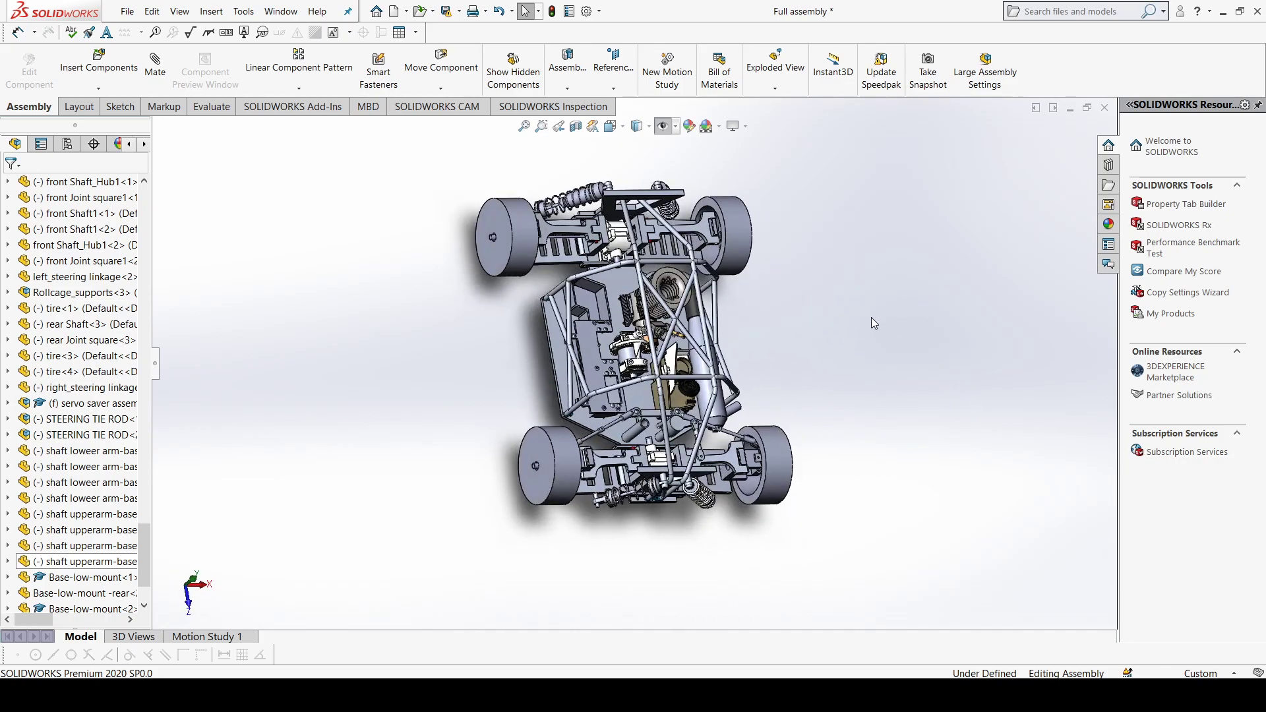